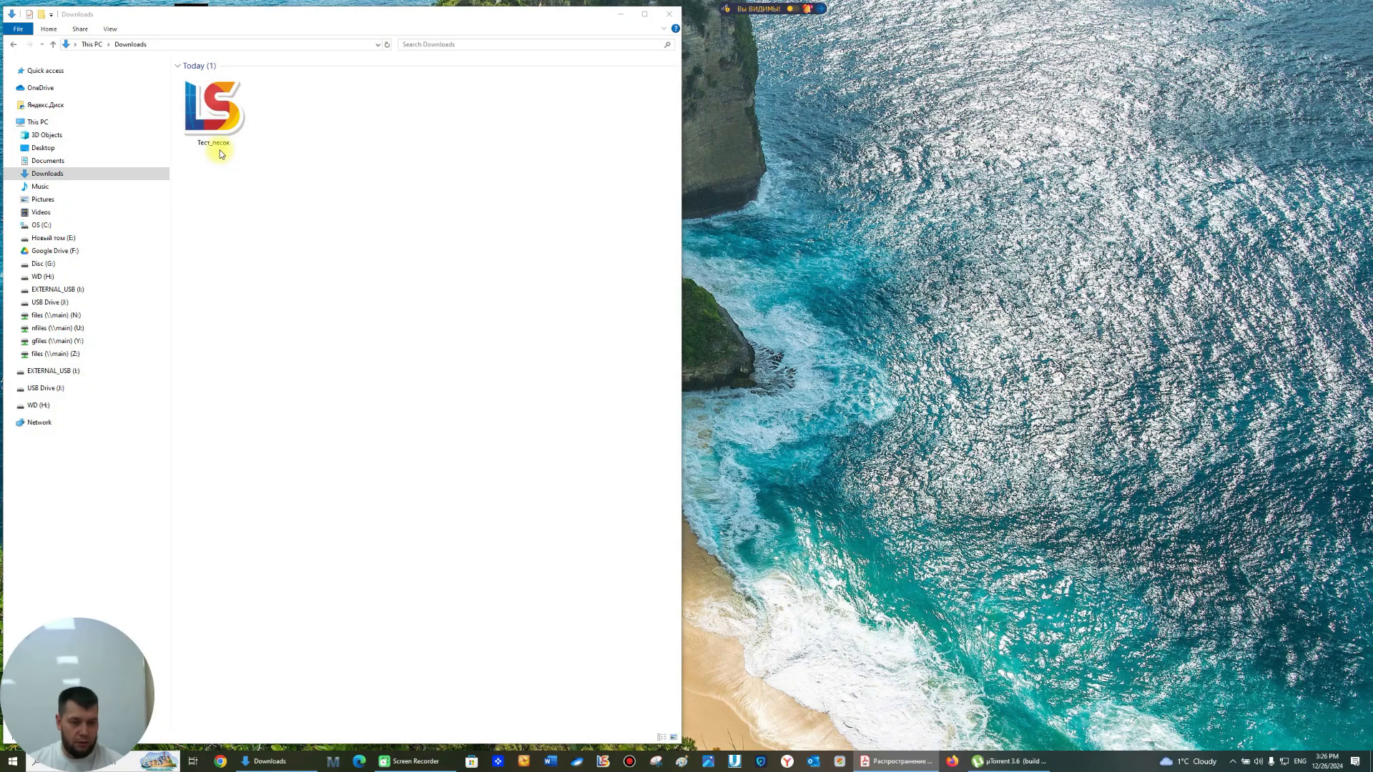
# - Open the Тест_песок project in LithoStudio and load the Массив_загрузка Excel workbook for curves array import
pyautogui.click(213, 133)
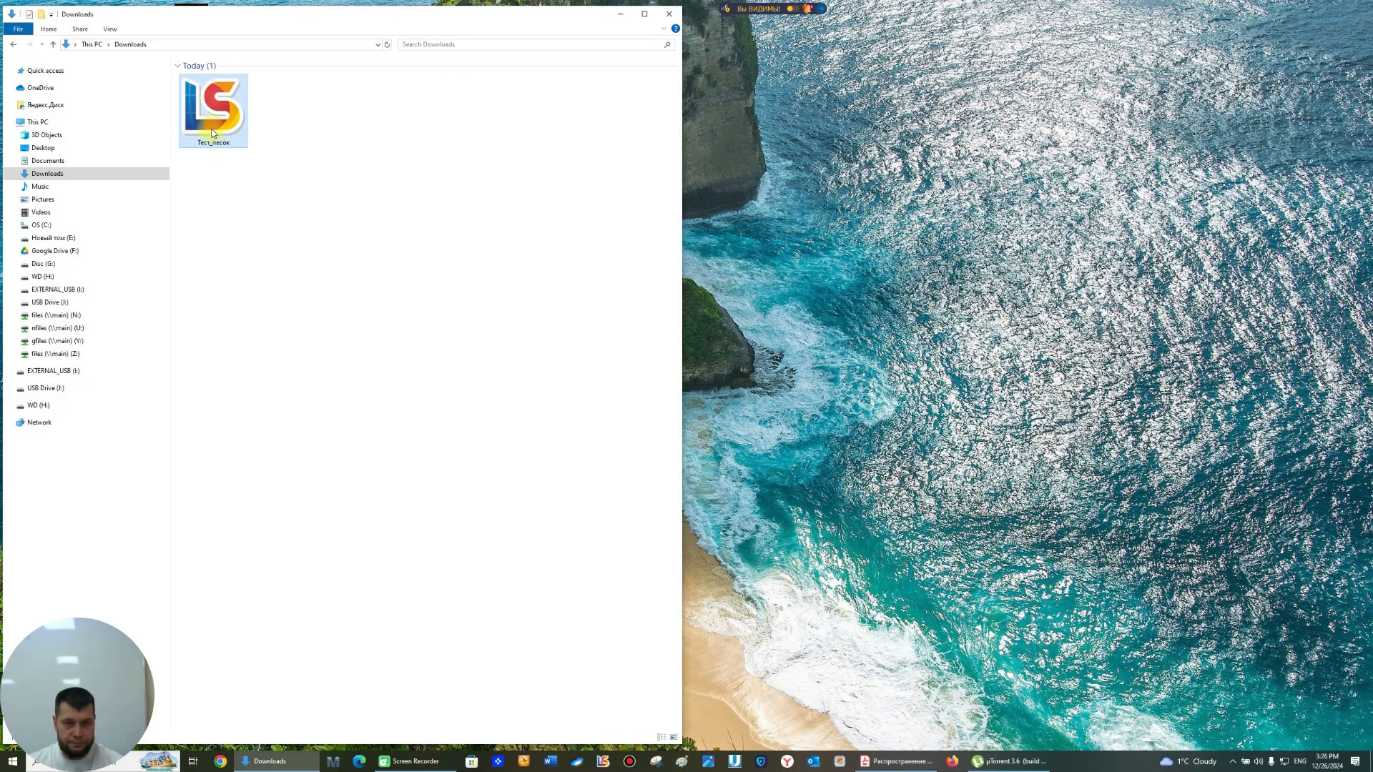
pyautogui.click(1336, 752)
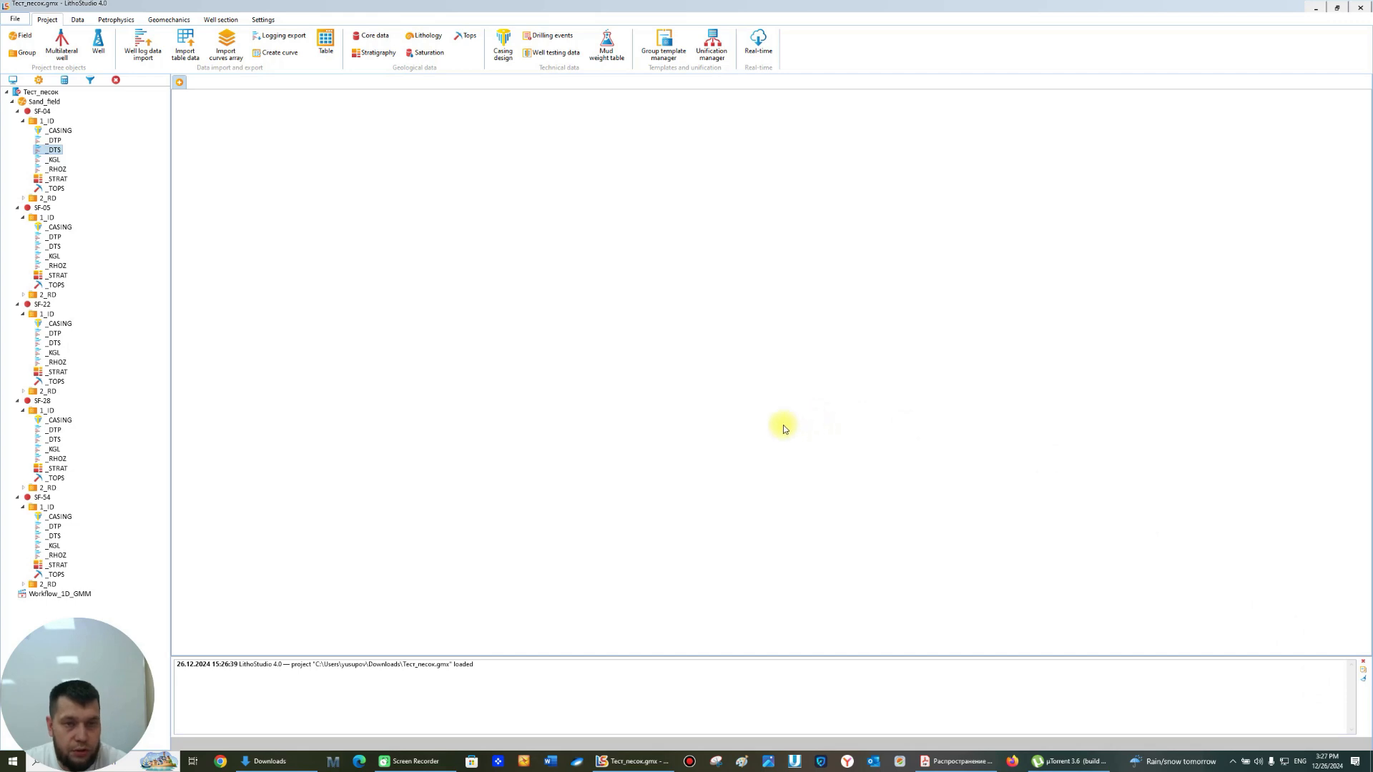
pyautogui.click(232, 45)
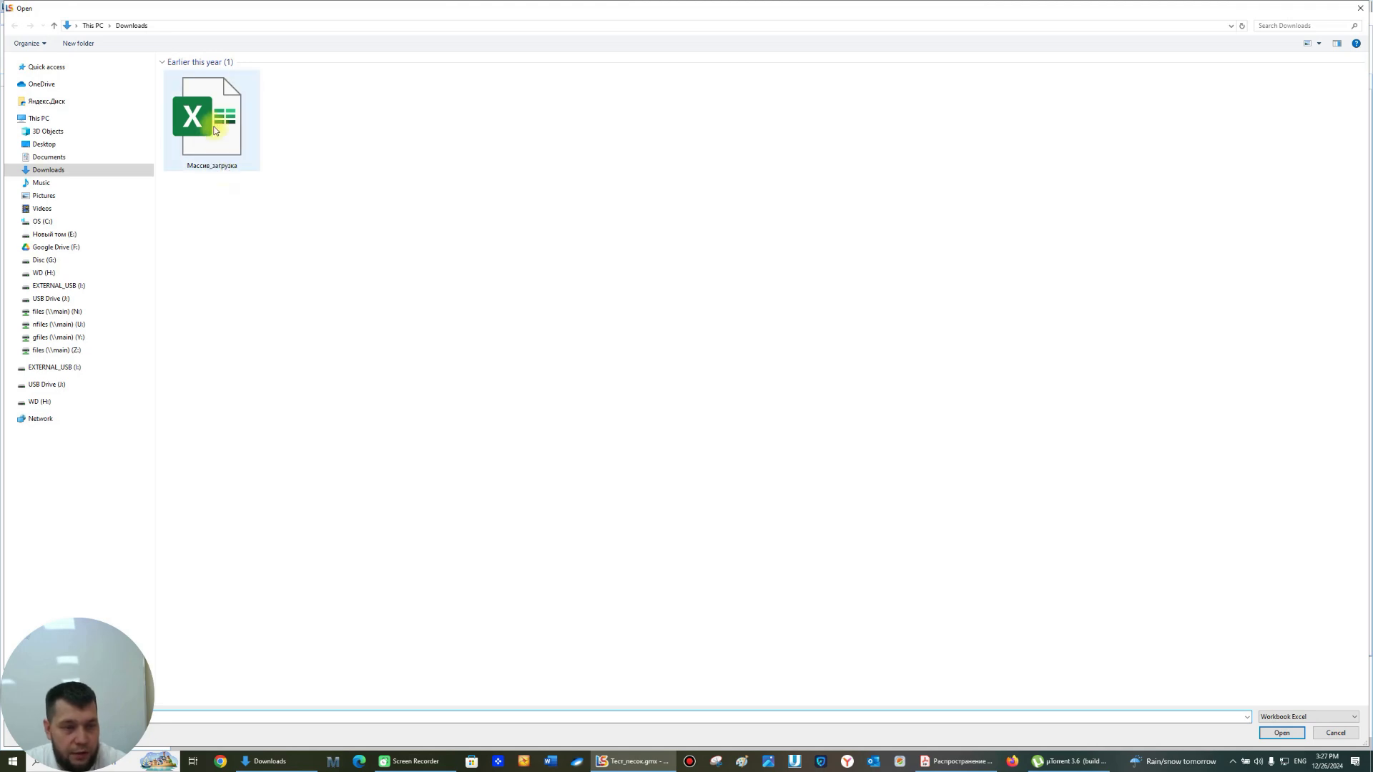
pyautogui.doubleClick(223, 134)
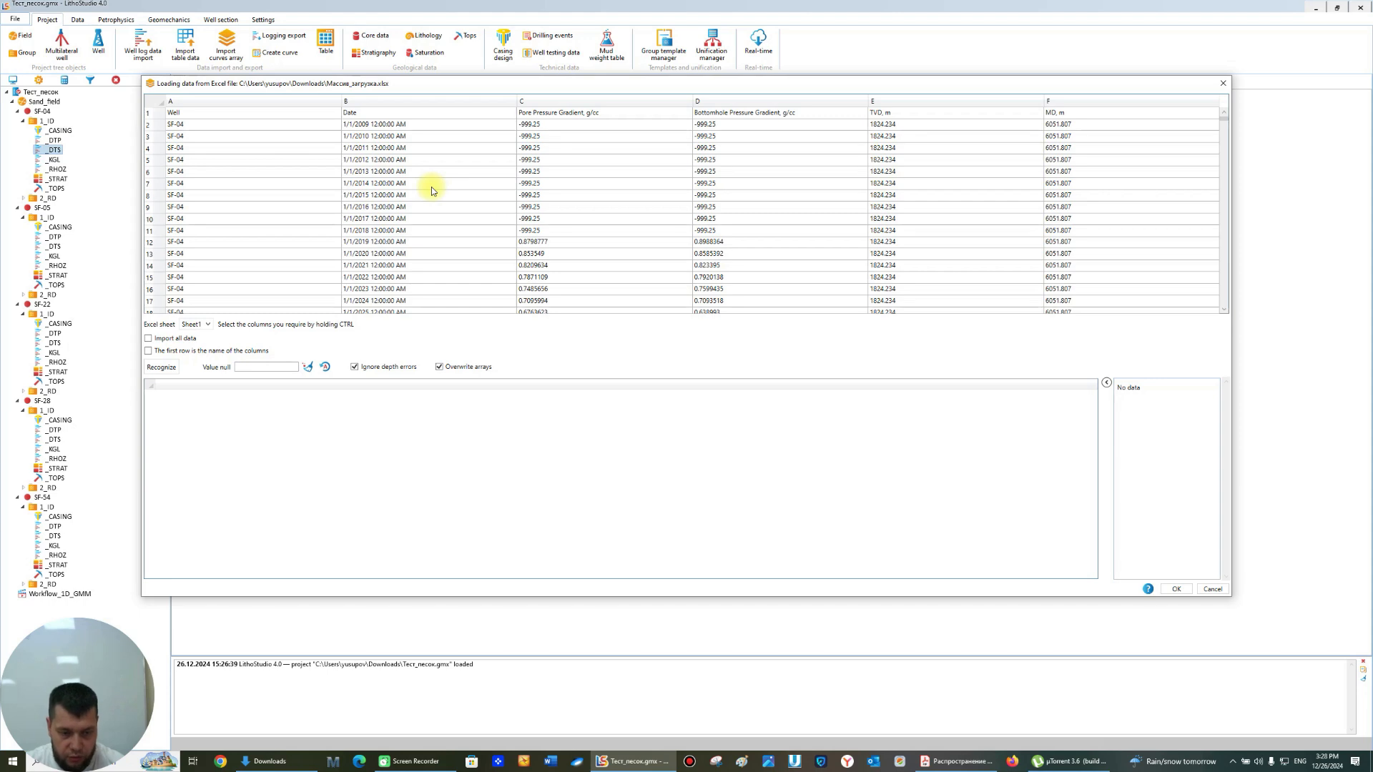
# - Import all data with the first row as column names, set the null value to -999.25, and recognize the columns
pyautogui.click(176, 341)
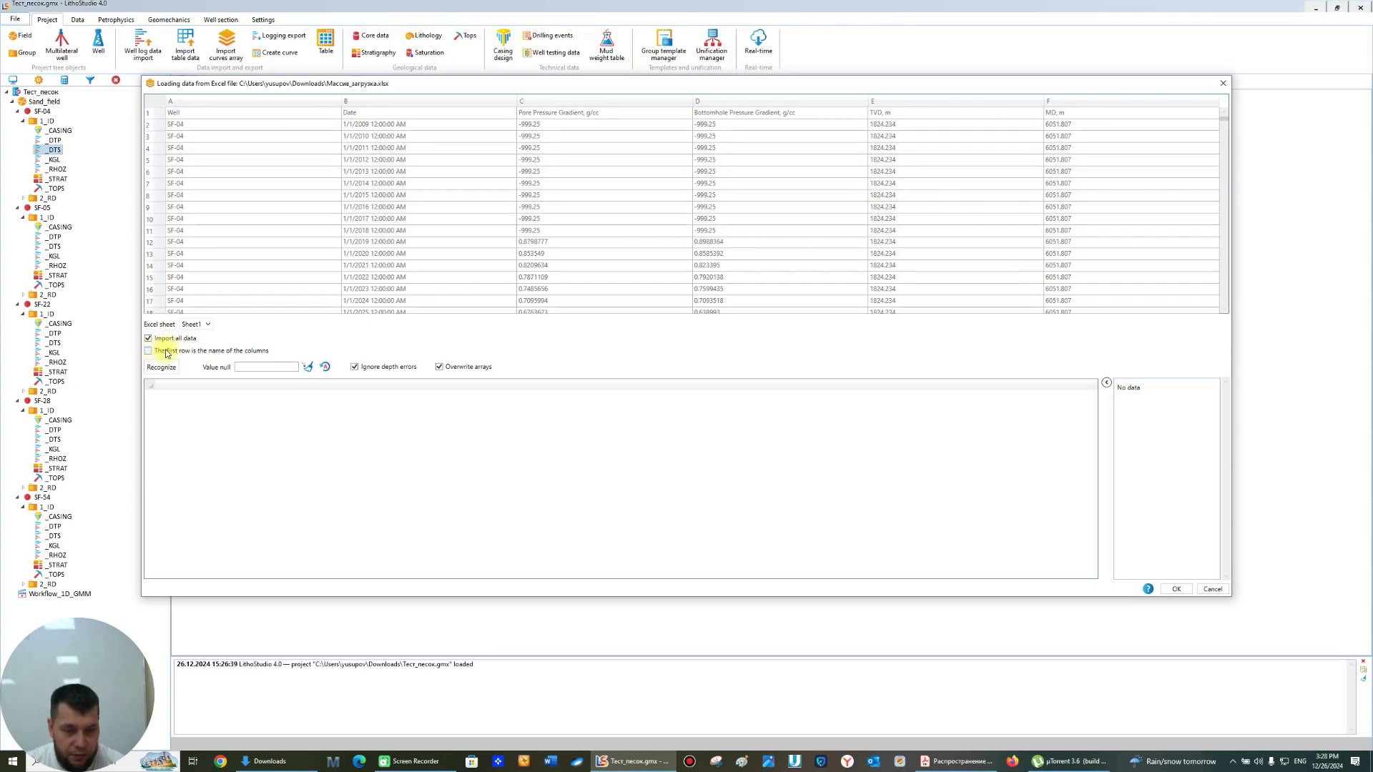
pyautogui.click(167, 353)
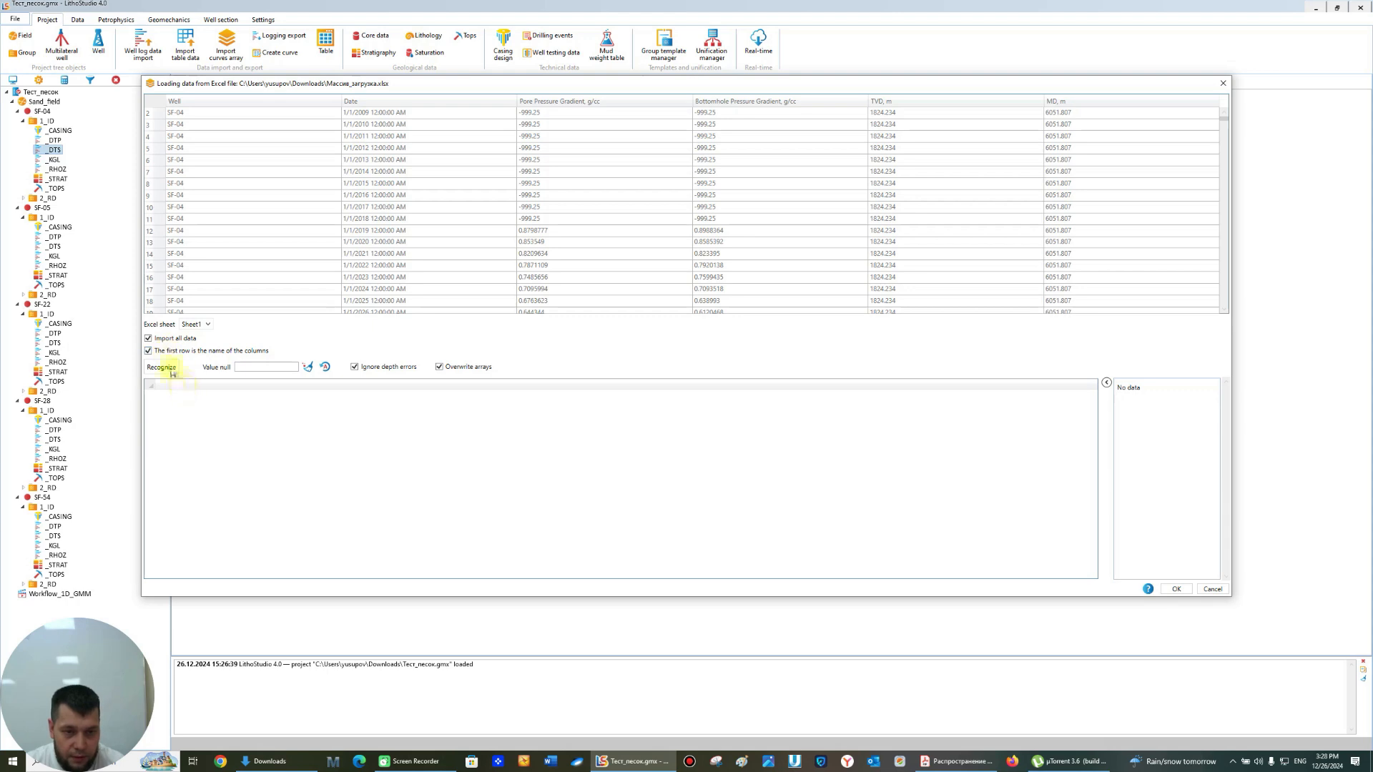
pyautogui.click(244, 368)
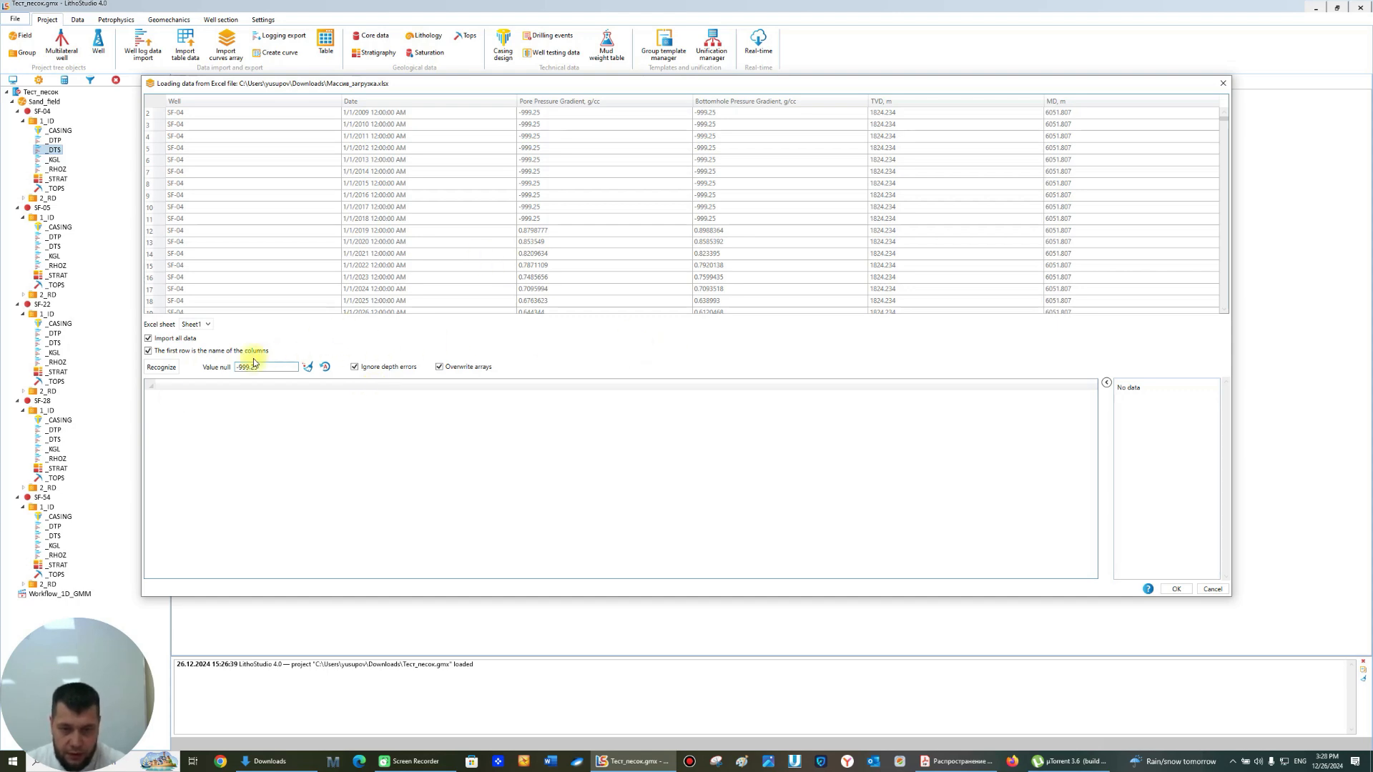
pyautogui.click(162, 367)
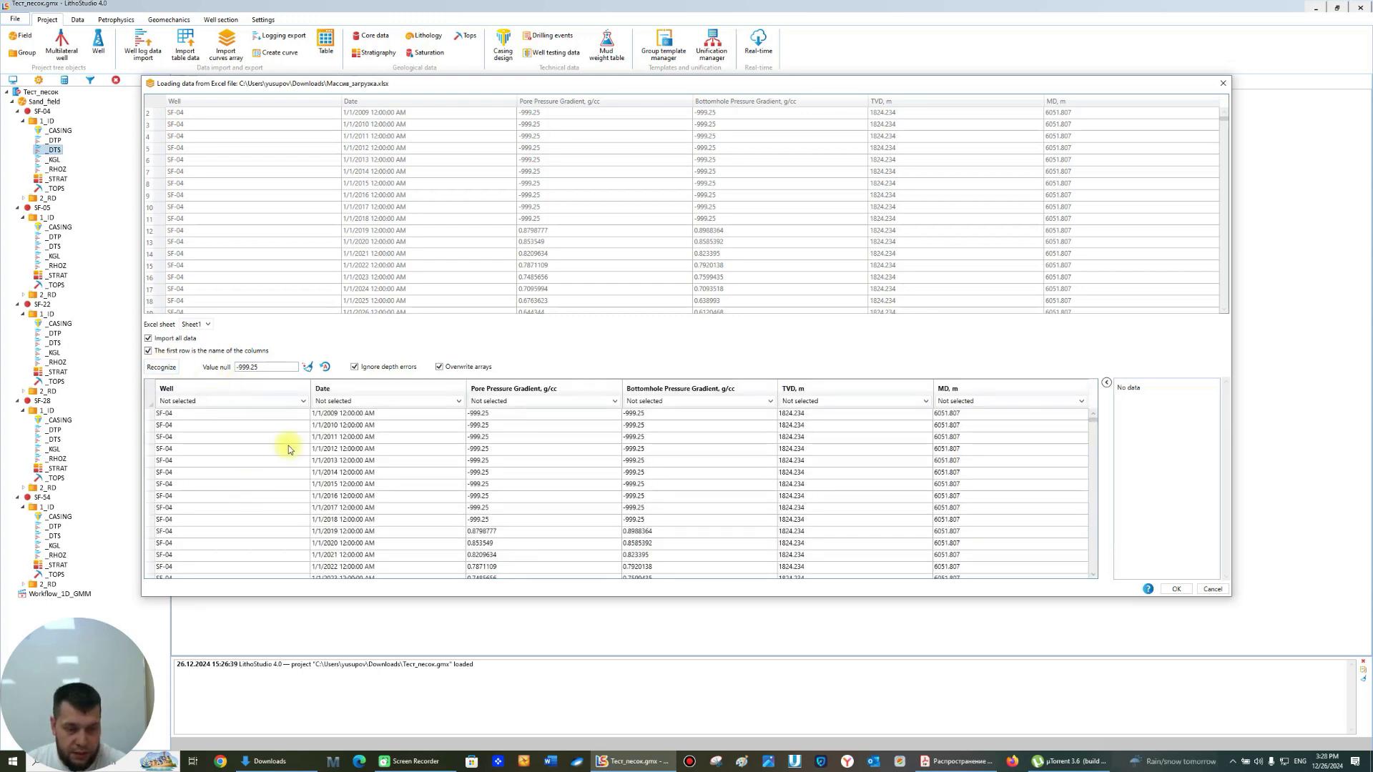
# - Assign the Well column as Well and the Date column as Date with the dd.mm.yyyy format
pyautogui.click(246, 405)
pyautogui.click(236, 425)
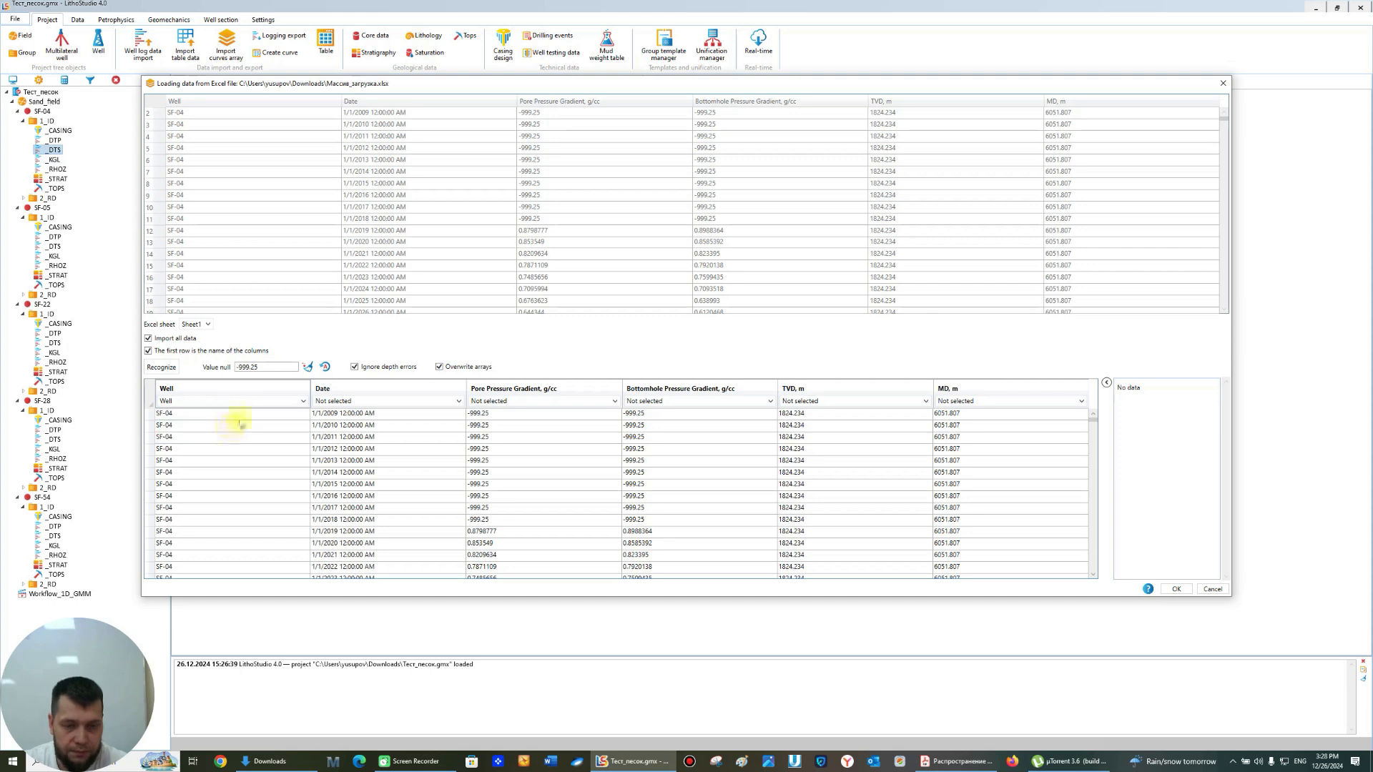
pyautogui.click(372, 401)
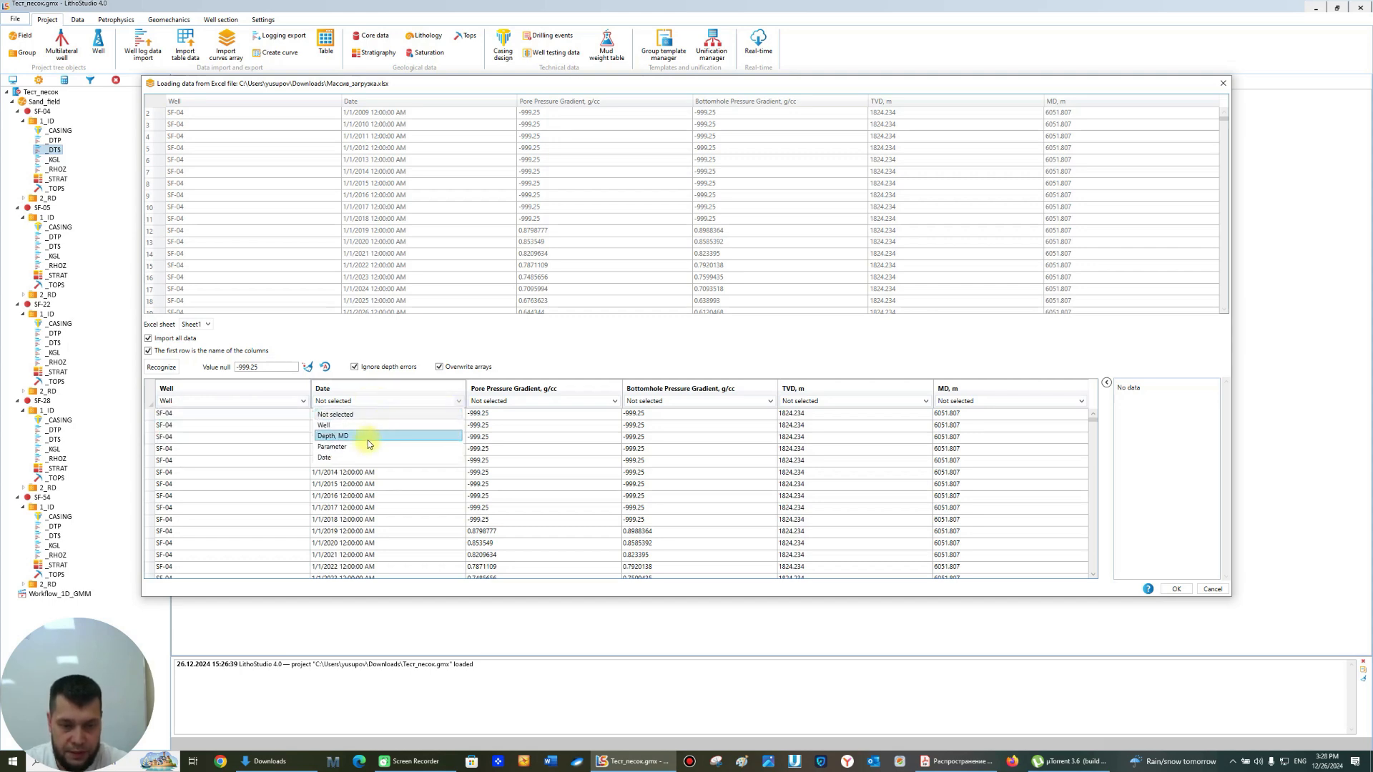
pyautogui.click(354, 457)
pyautogui.click(1162, 400)
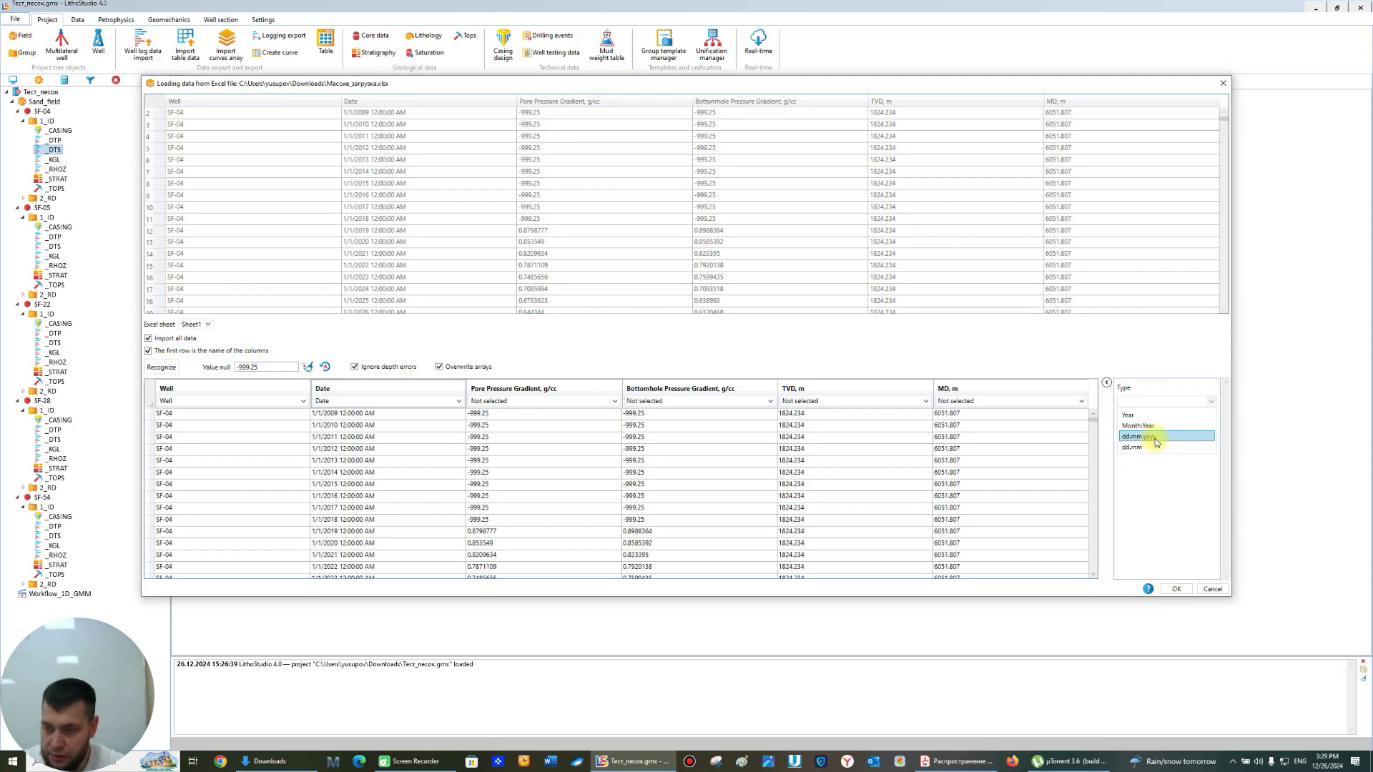
pyautogui.click(1156, 440)
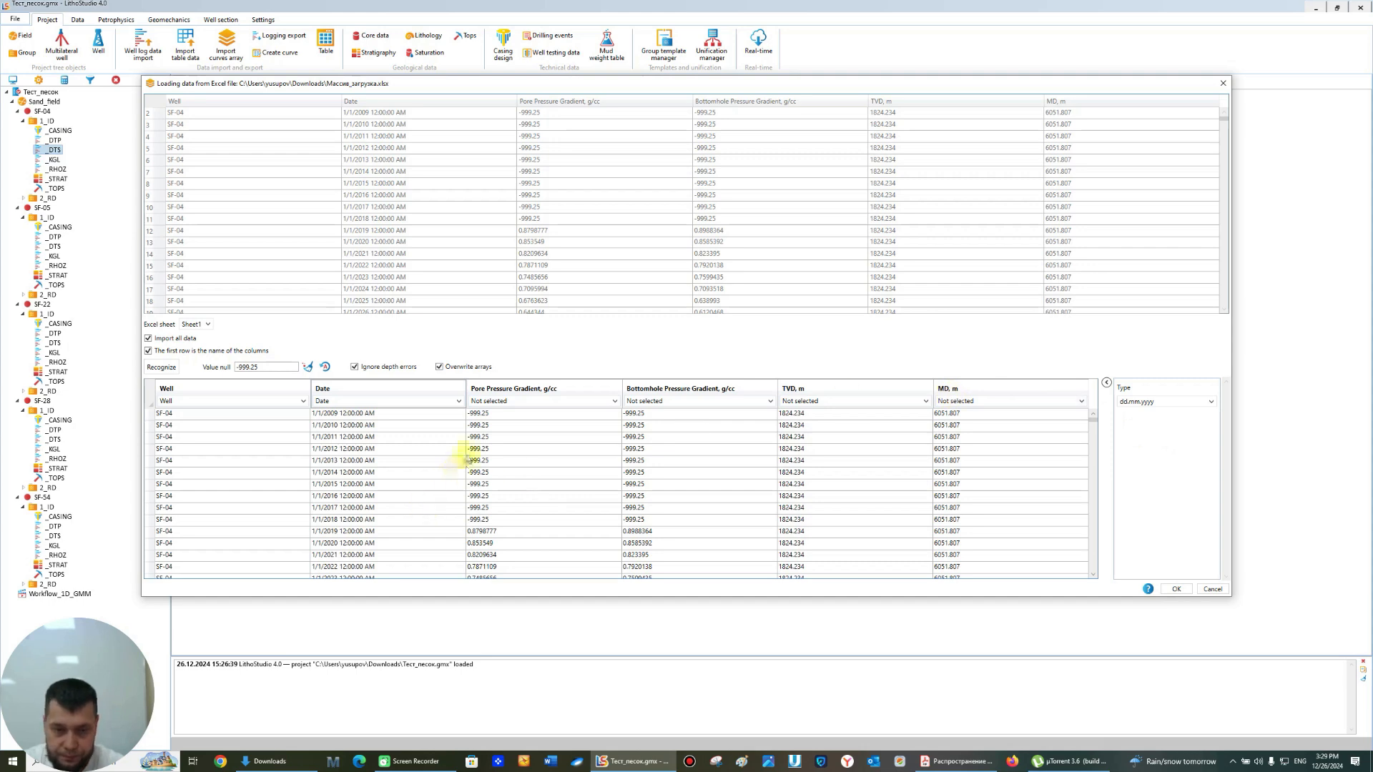
# - Assign the Pore Pressure Gradient column as a Parameter named PPG, category Pressures and stresses, type PPG || Pore pressure gradient
pyautogui.click(505, 439)
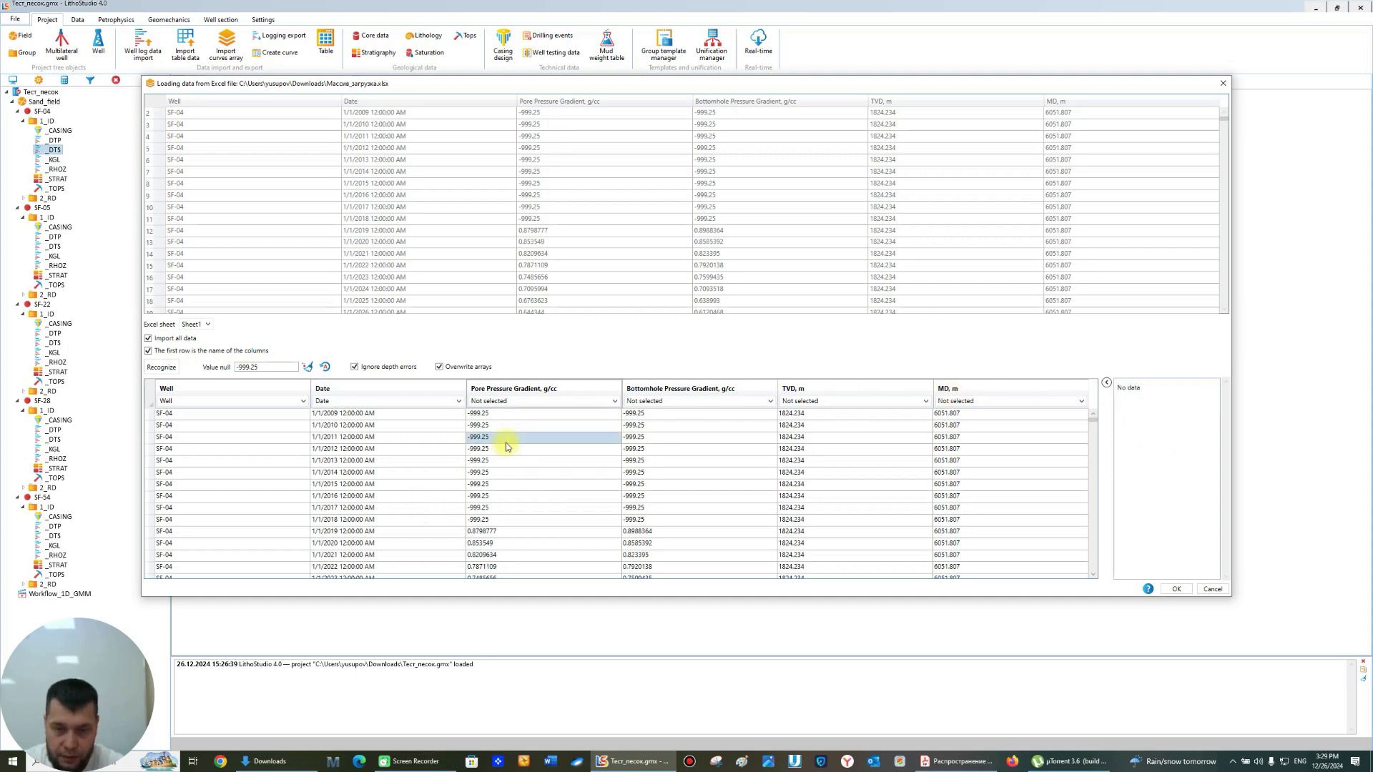
pyautogui.click(538, 404)
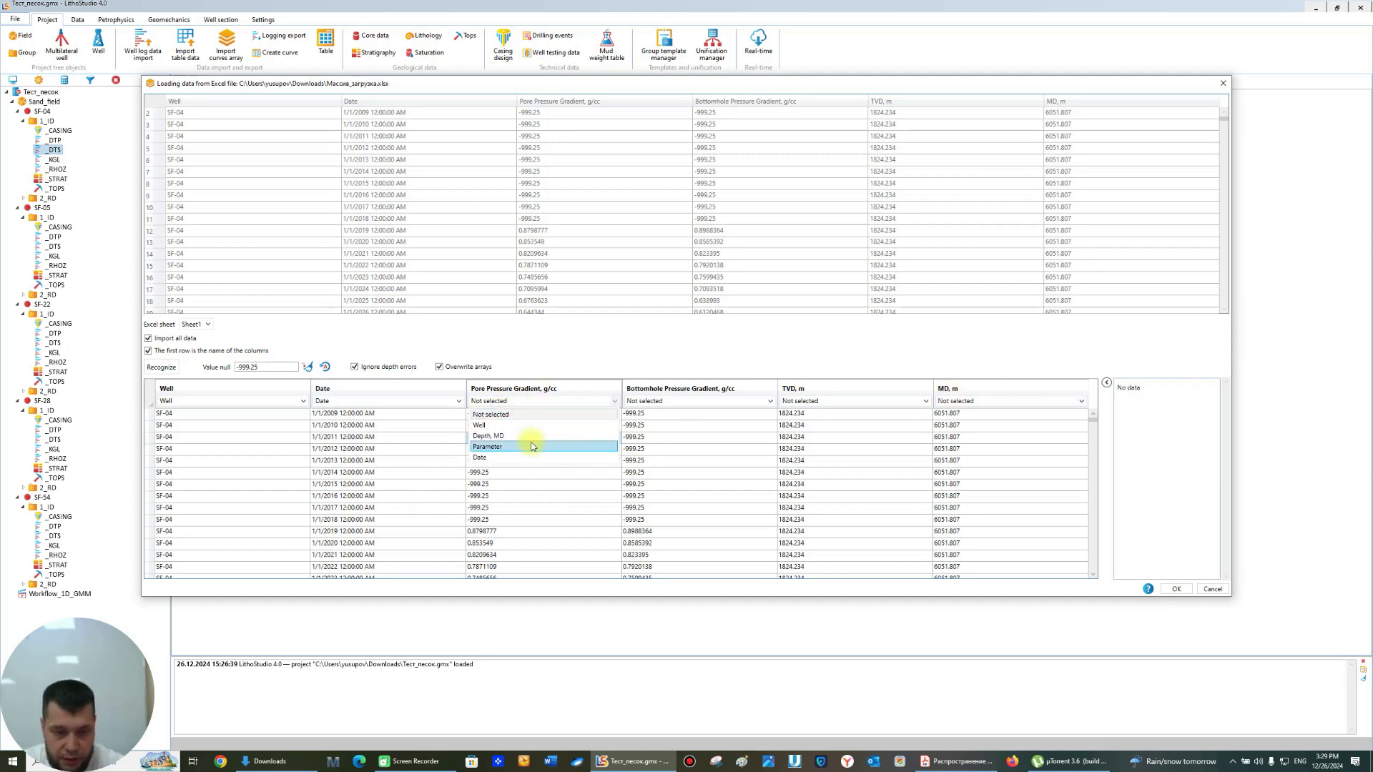
pyautogui.click(531, 446)
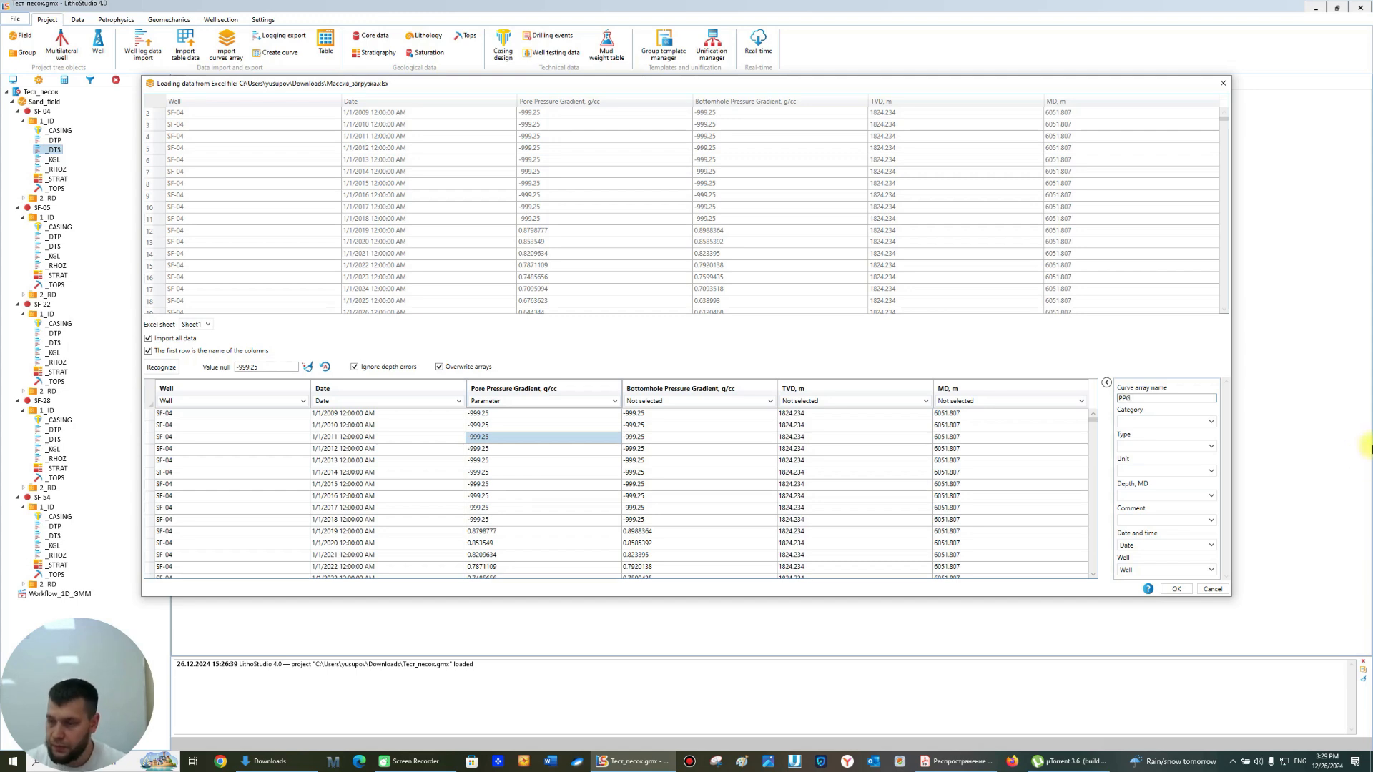
pyautogui.click(1187, 422)
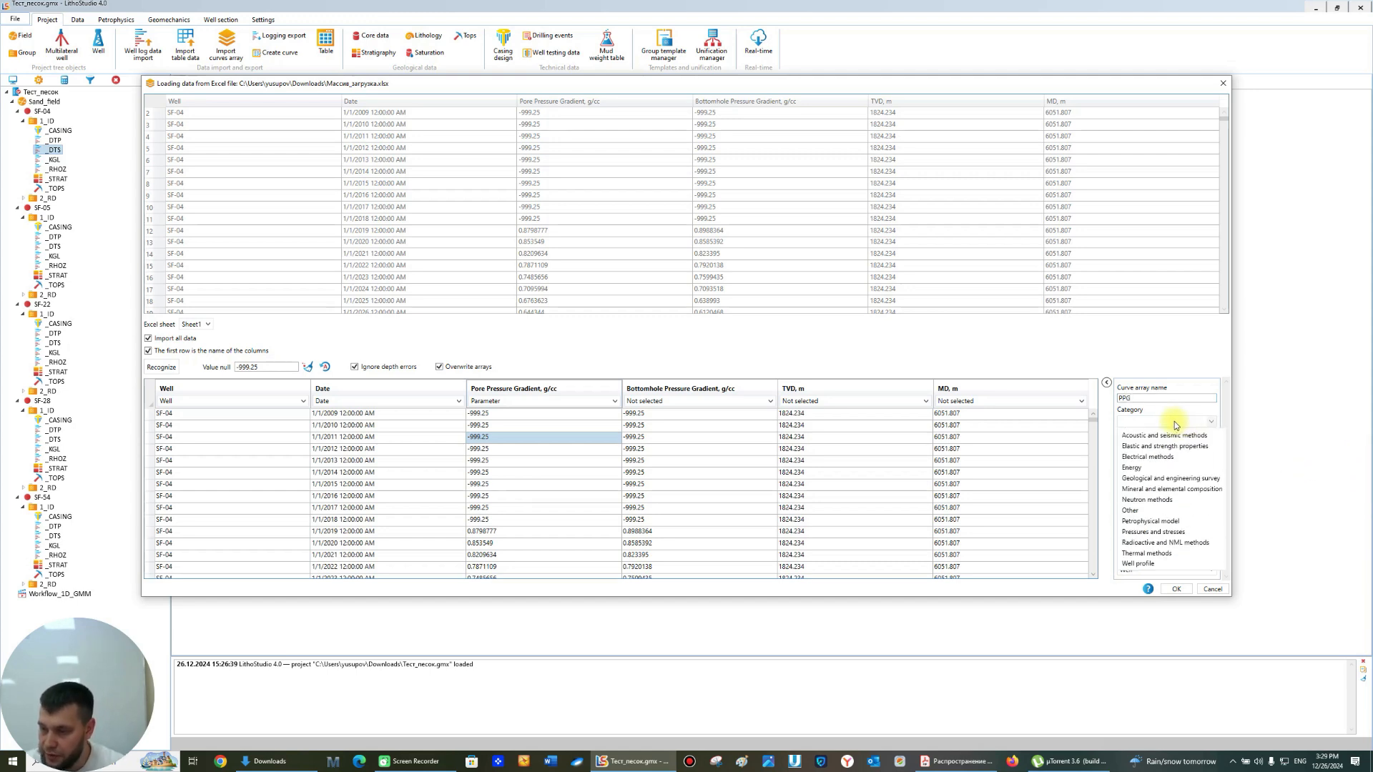
pyautogui.click(1147, 532)
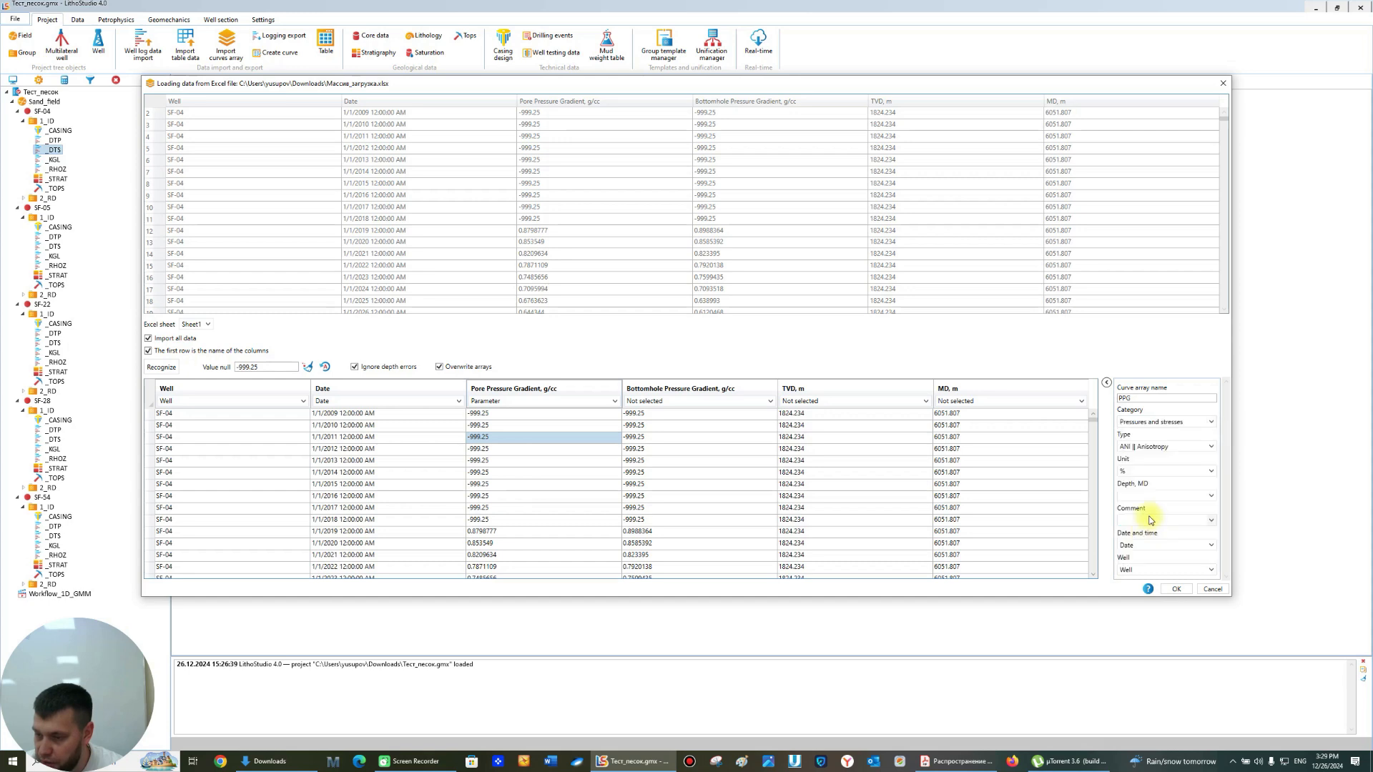
pyautogui.click(1147, 446)
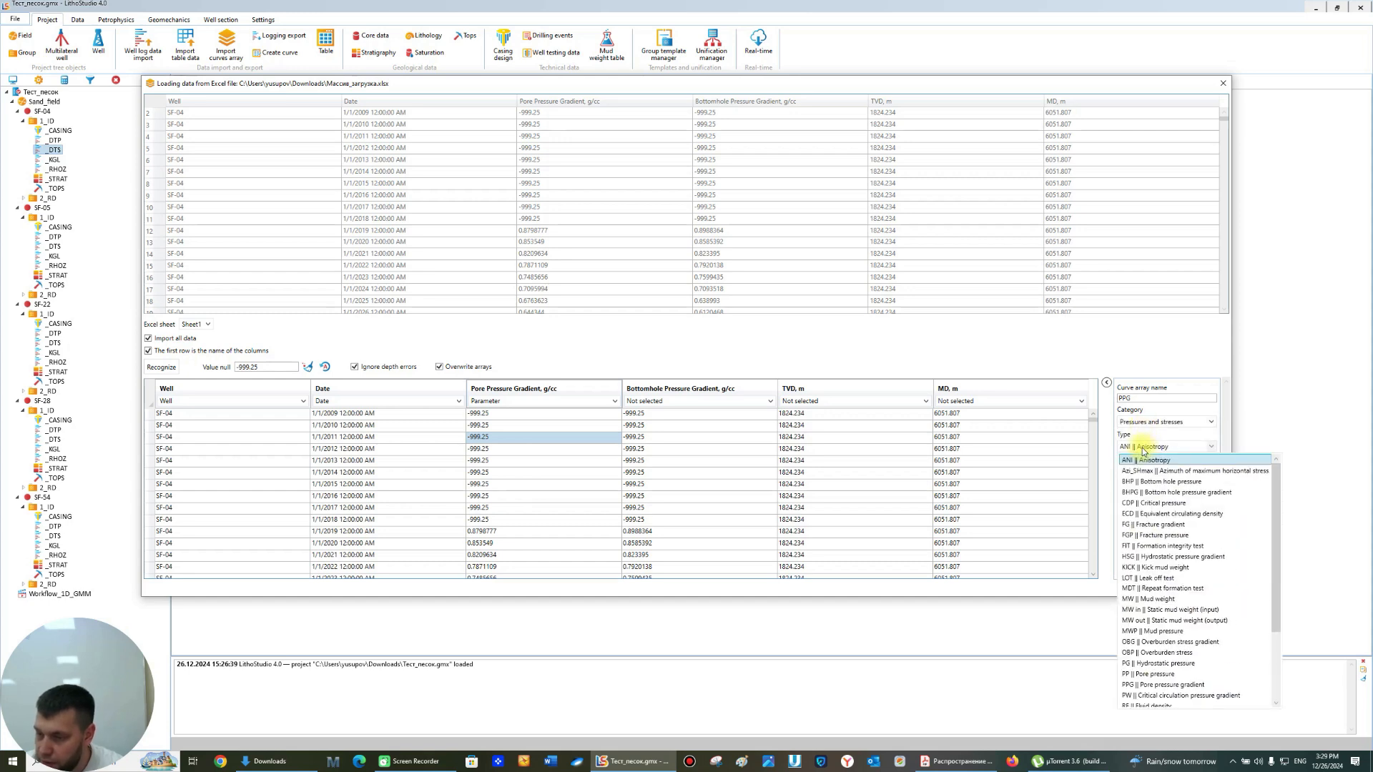
pyautogui.click(1176, 685)
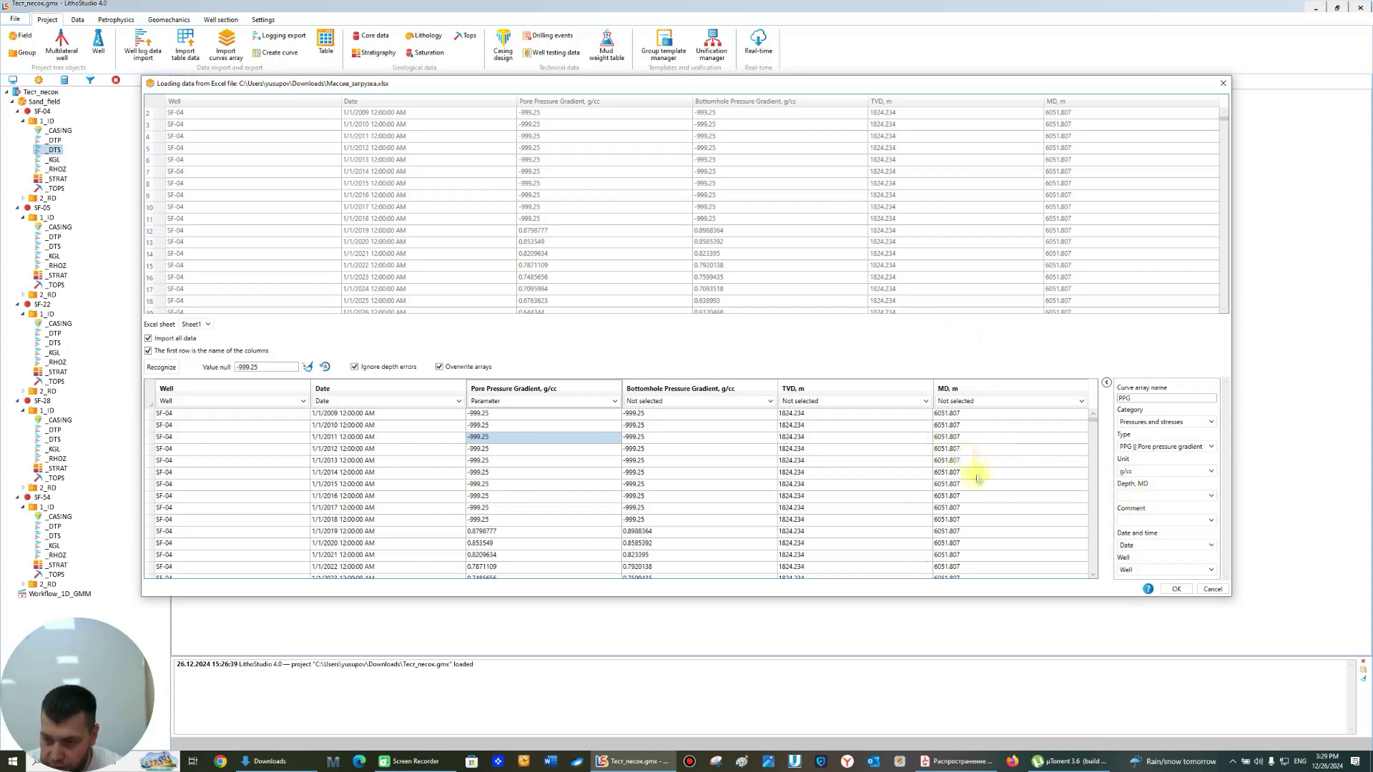
# - Assign the Bottomhole Pressure Gradient column as a Parameter named BHPG, category Pressures and stresses, type BHPG || Bottom hole pressure gradient
pyautogui.click(676, 440)
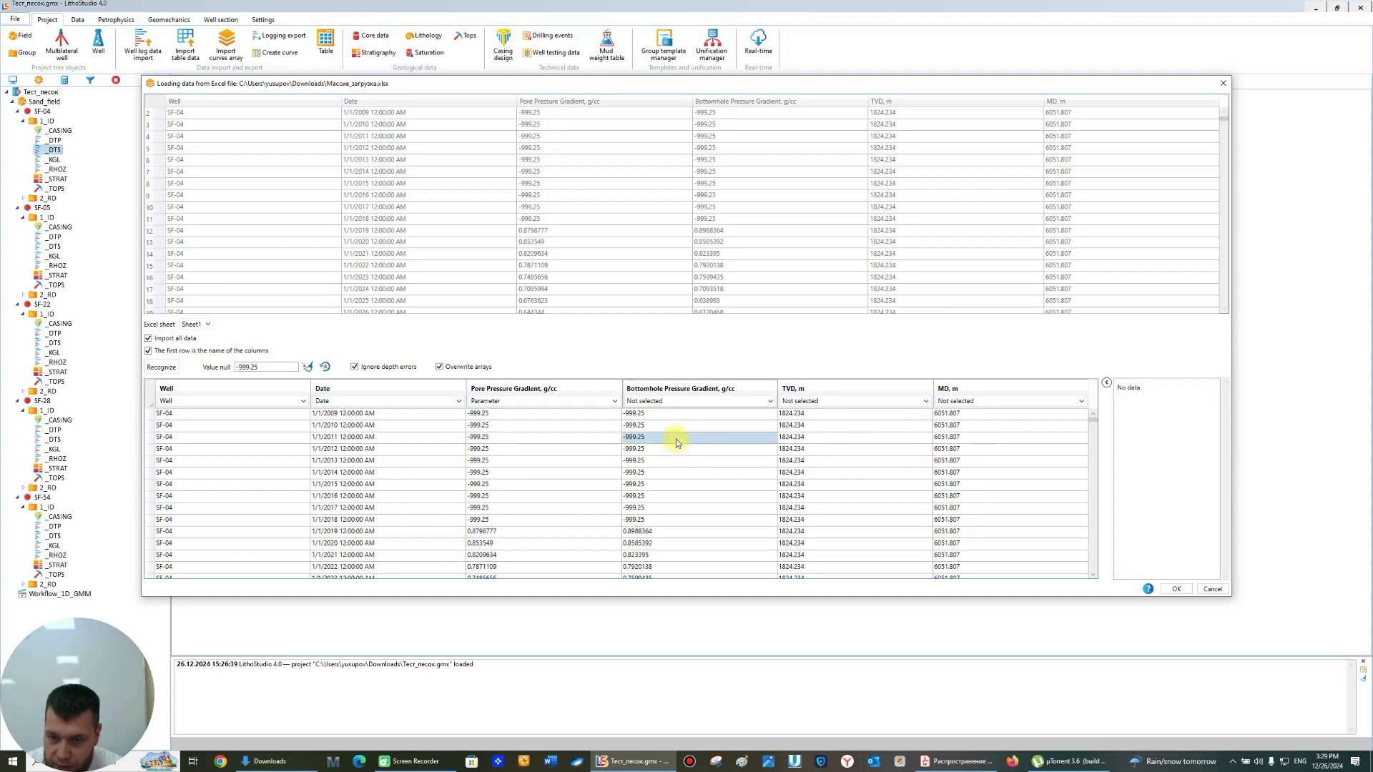
pyautogui.click(663, 401)
pyautogui.click(652, 438)
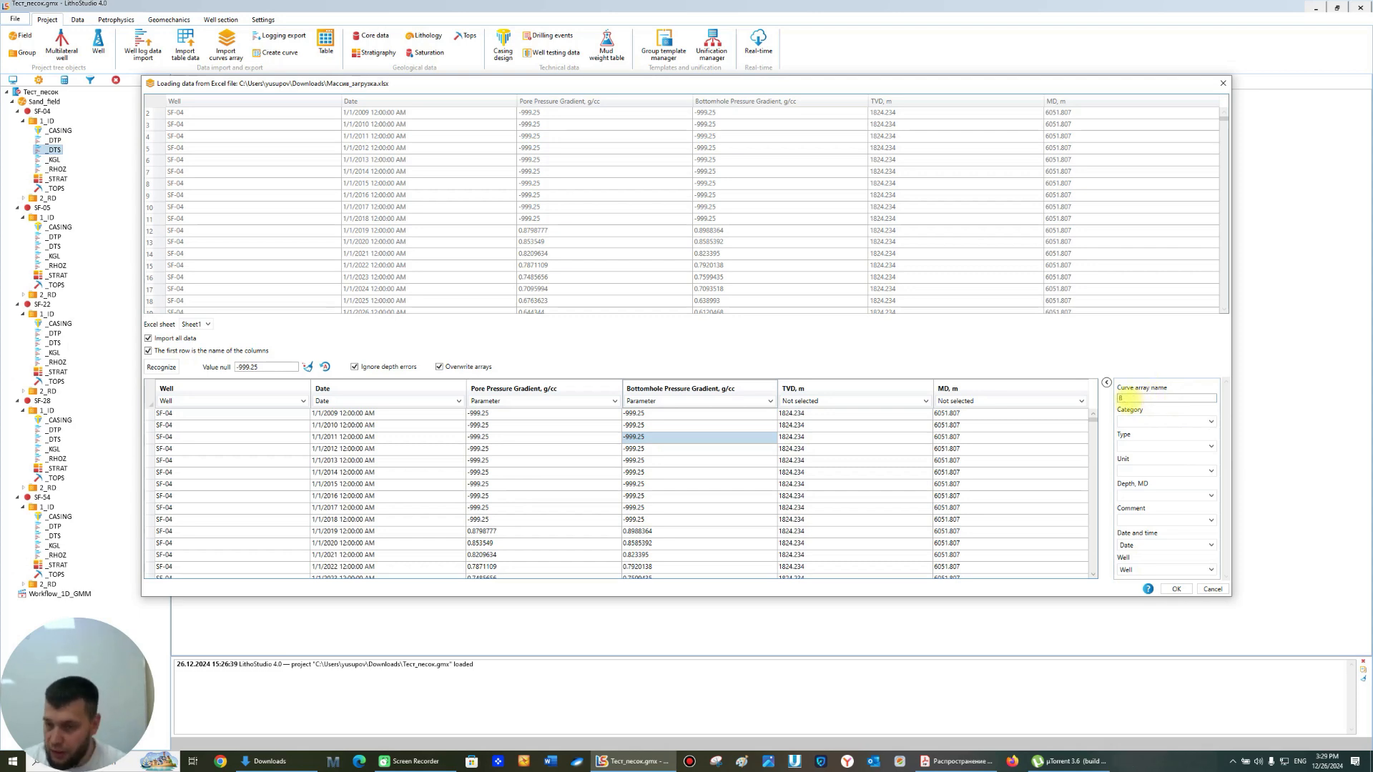
pyautogui.click(1131, 398)
pyautogui.write('BHPG')
pyautogui.click(1156, 423)
pyautogui.click(1144, 550)
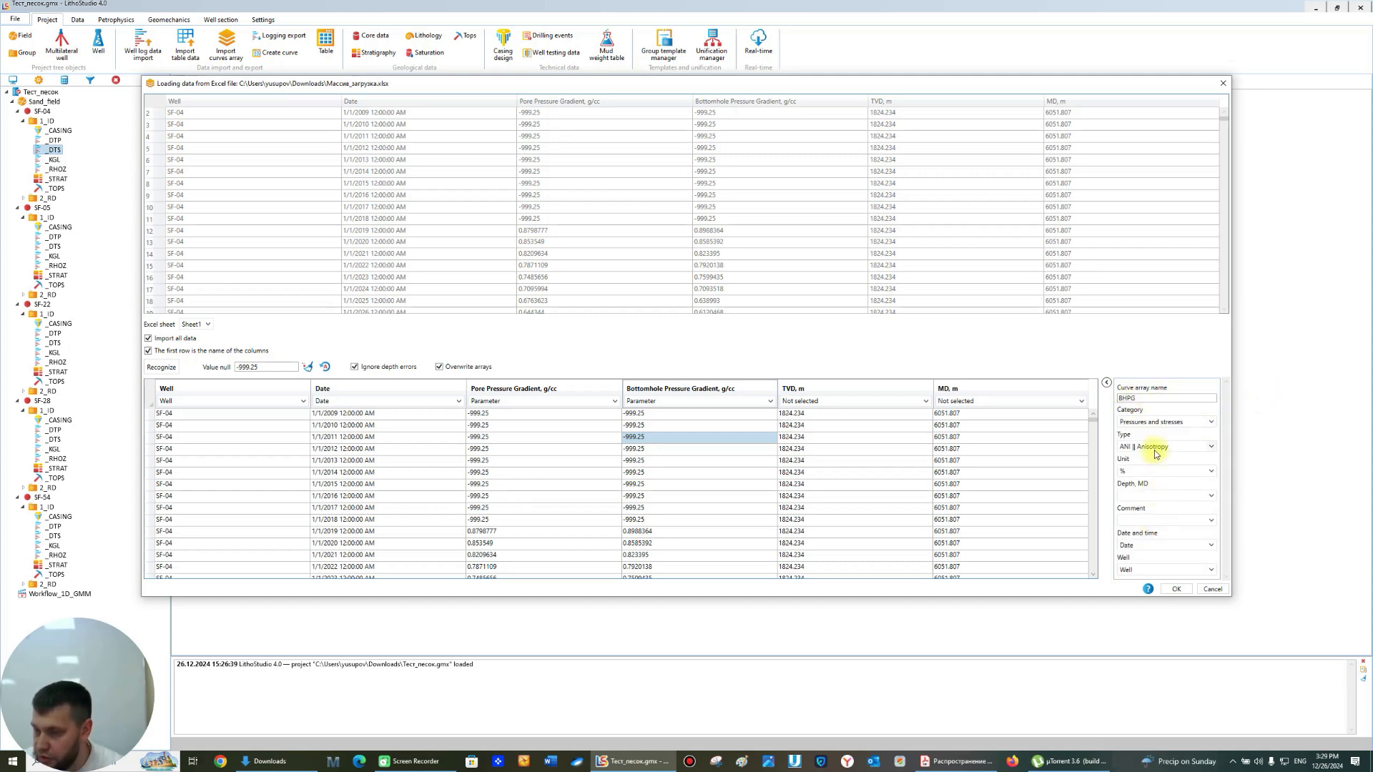
pyautogui.click(1151, 446)
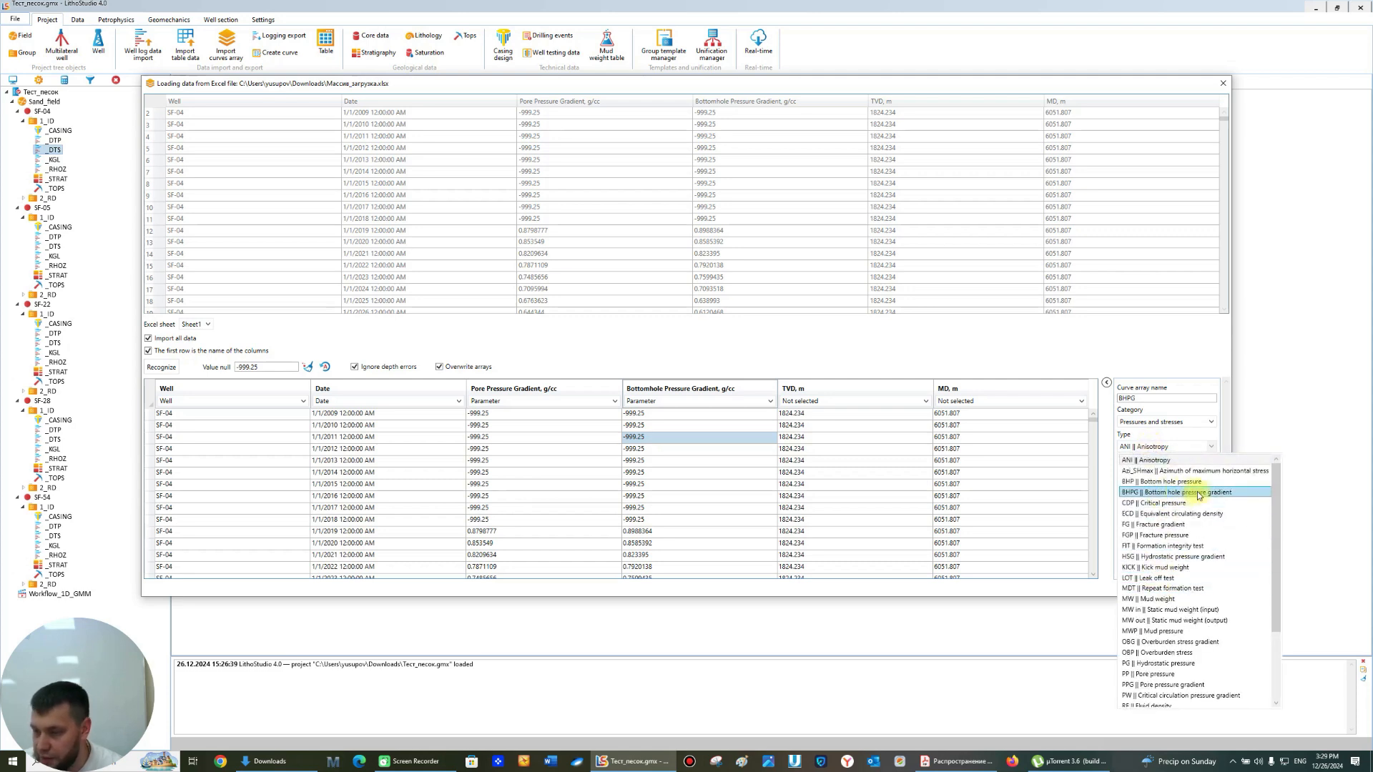
pyautogui.click(1196, 493)
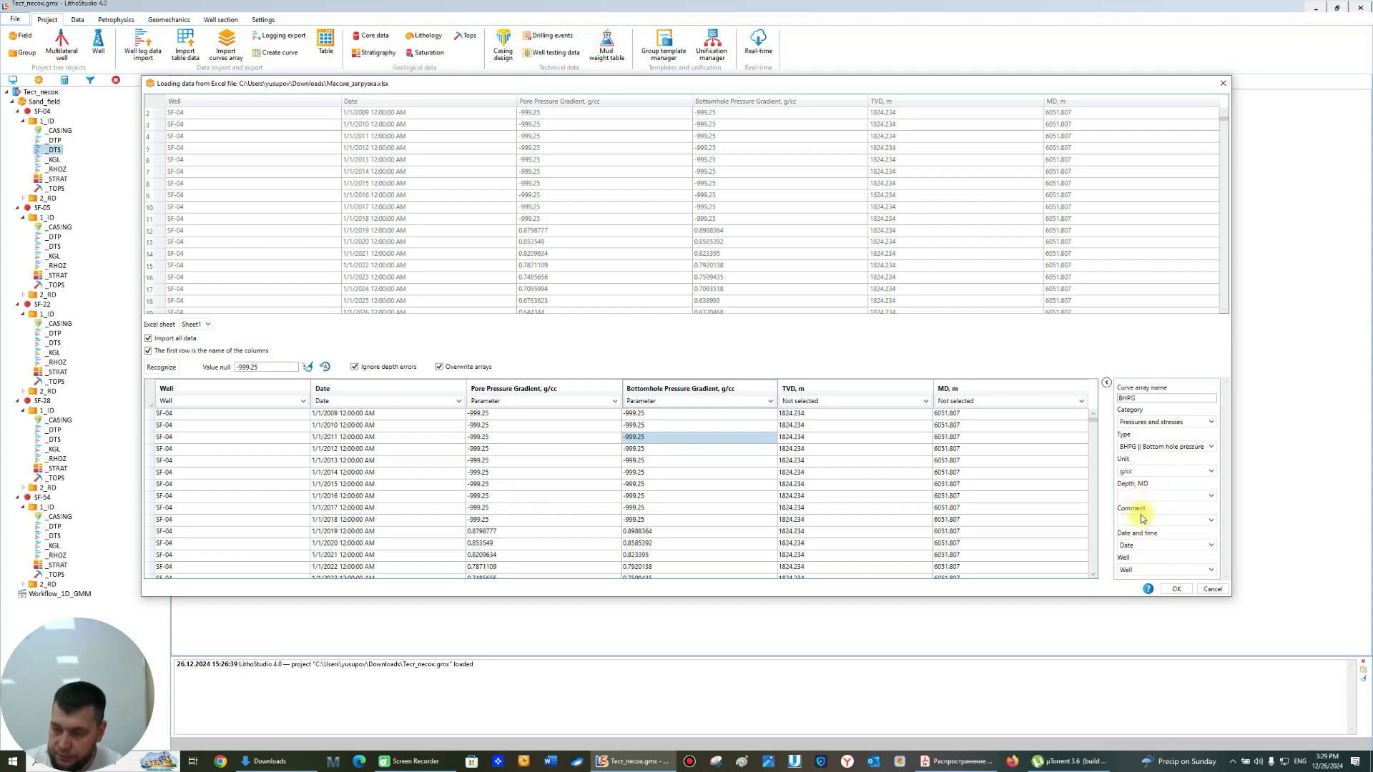
# - Assign the MD column as Depth, MD with metres as the depth unit
pyautogui.click(861, 439)
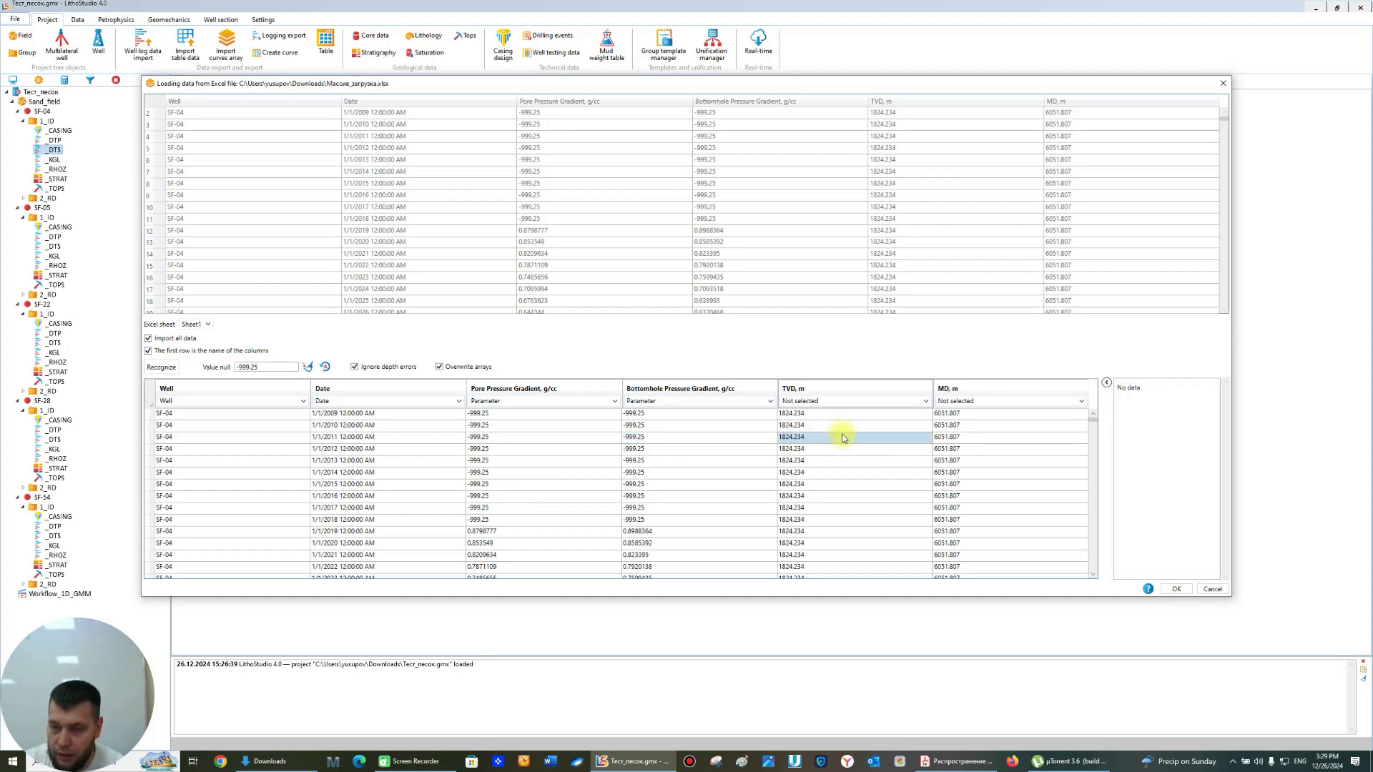
pyautogui.click(984, 429)
pyautogui.click(969, 401)
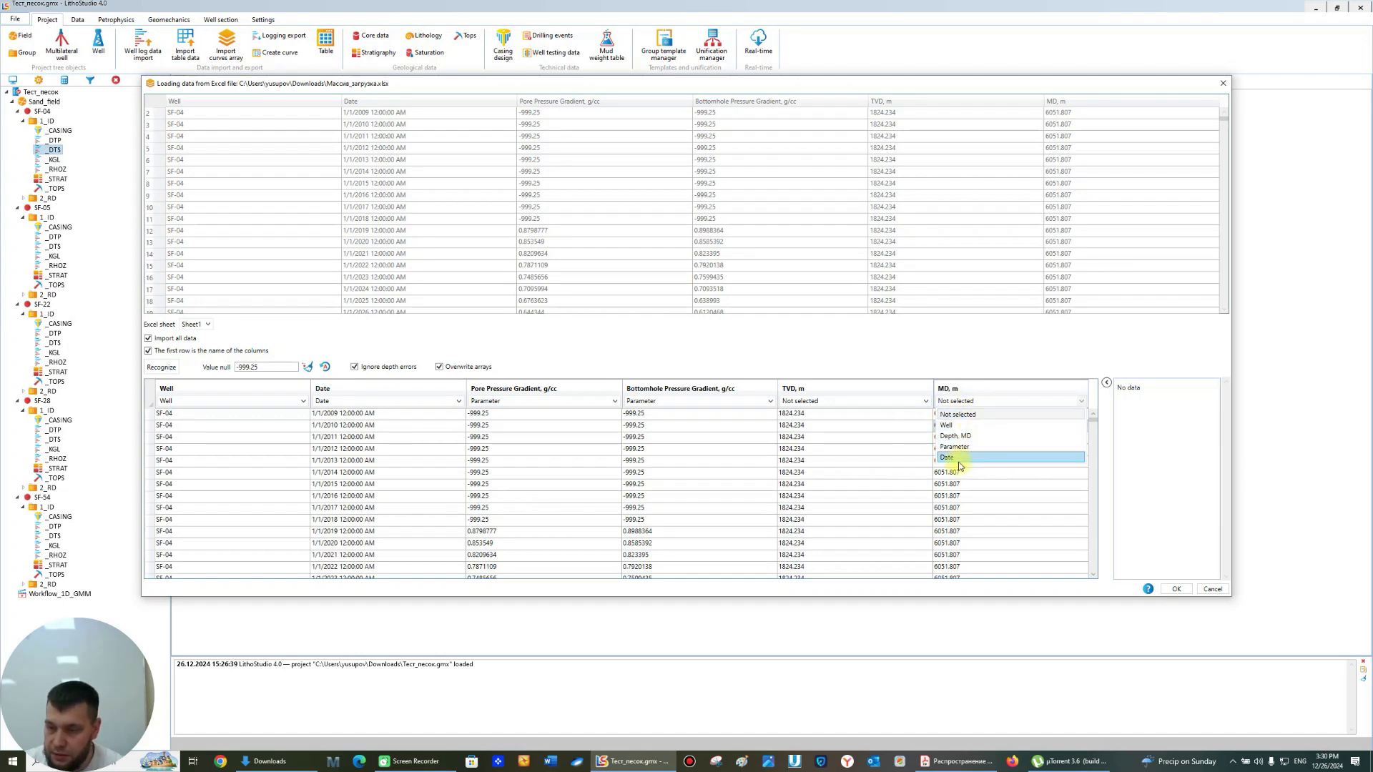
pyautogui.click(951, 436)
pyautogui.click(1144, 401)
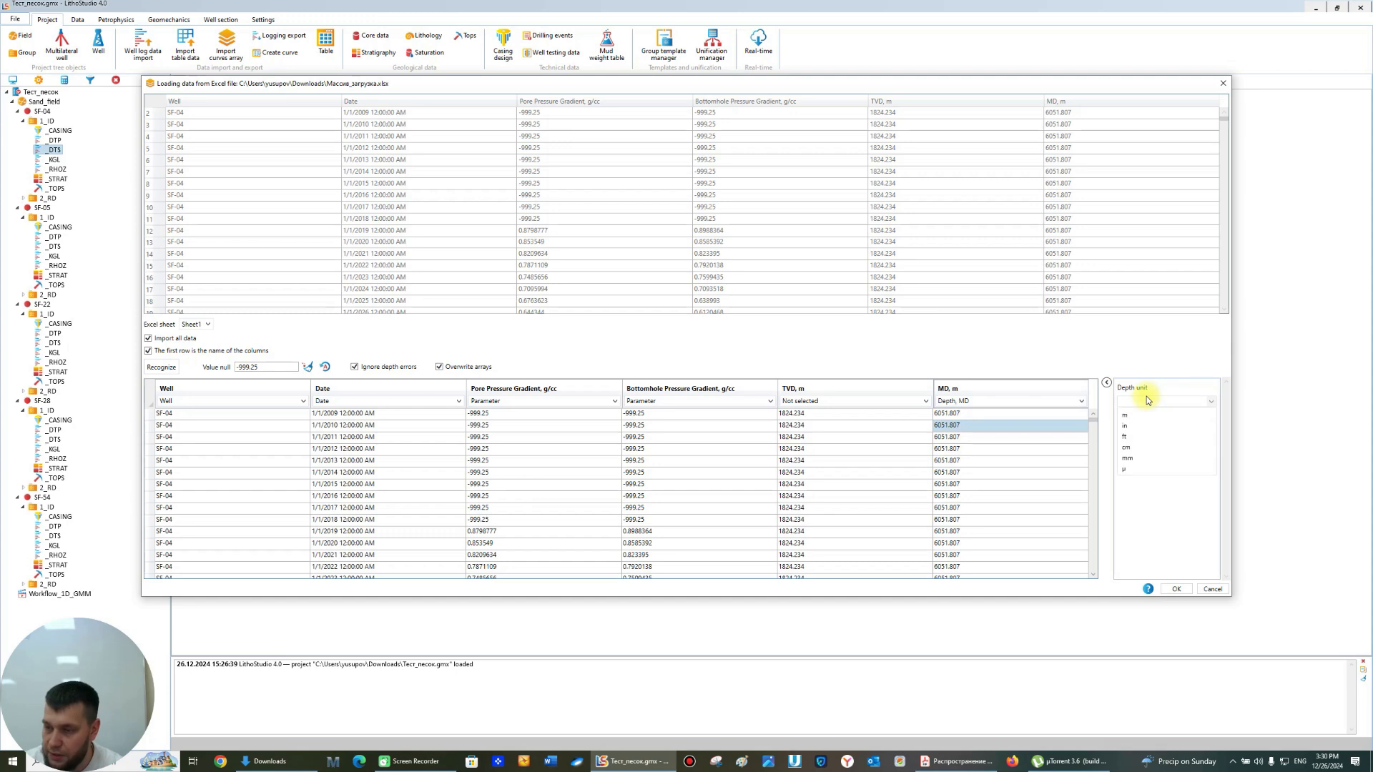
pyautogui.click(1141, 415)
# - Set the measured depth reference of both the PPG and BHPG parameters to the MD, m column
pyautogui.click(529, 463)
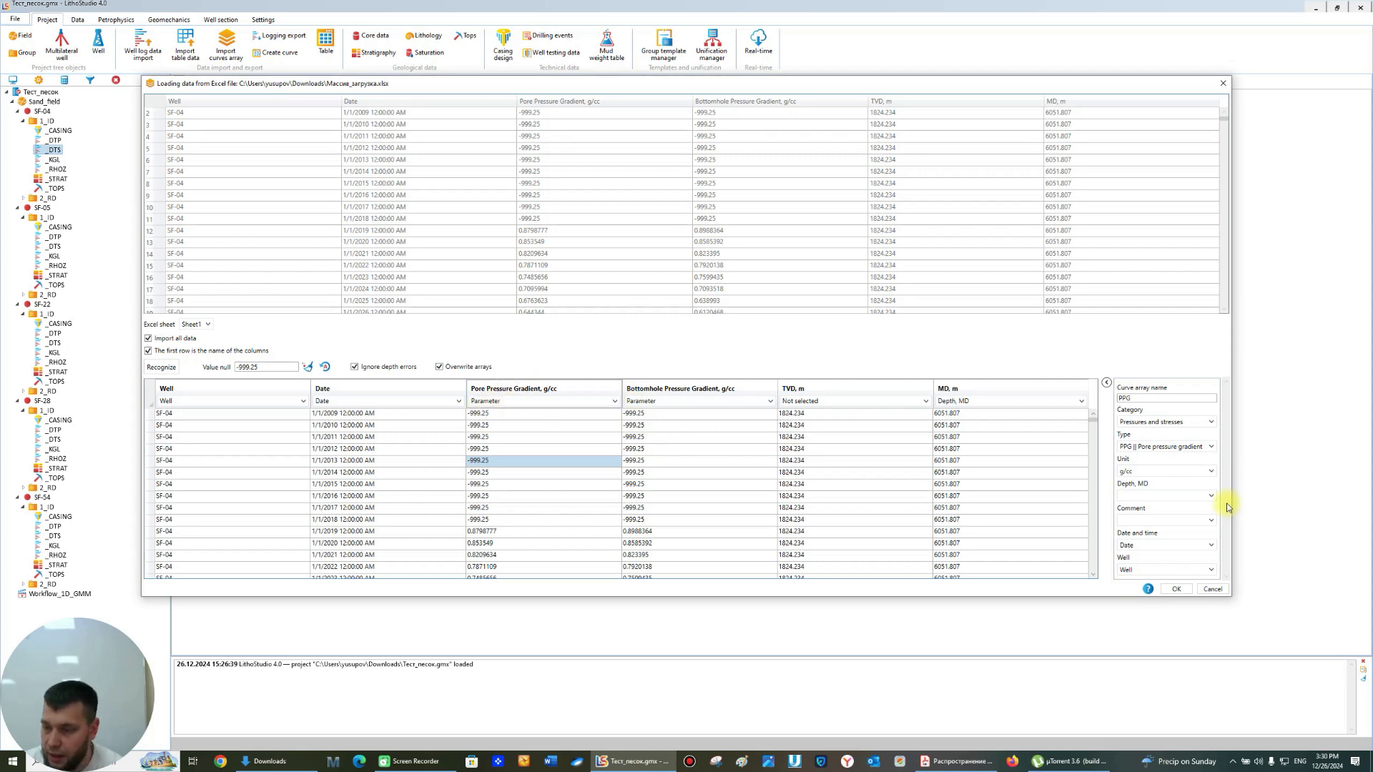
pyautogui.click(1133, 496)
pyautogui.click(1138, 510)
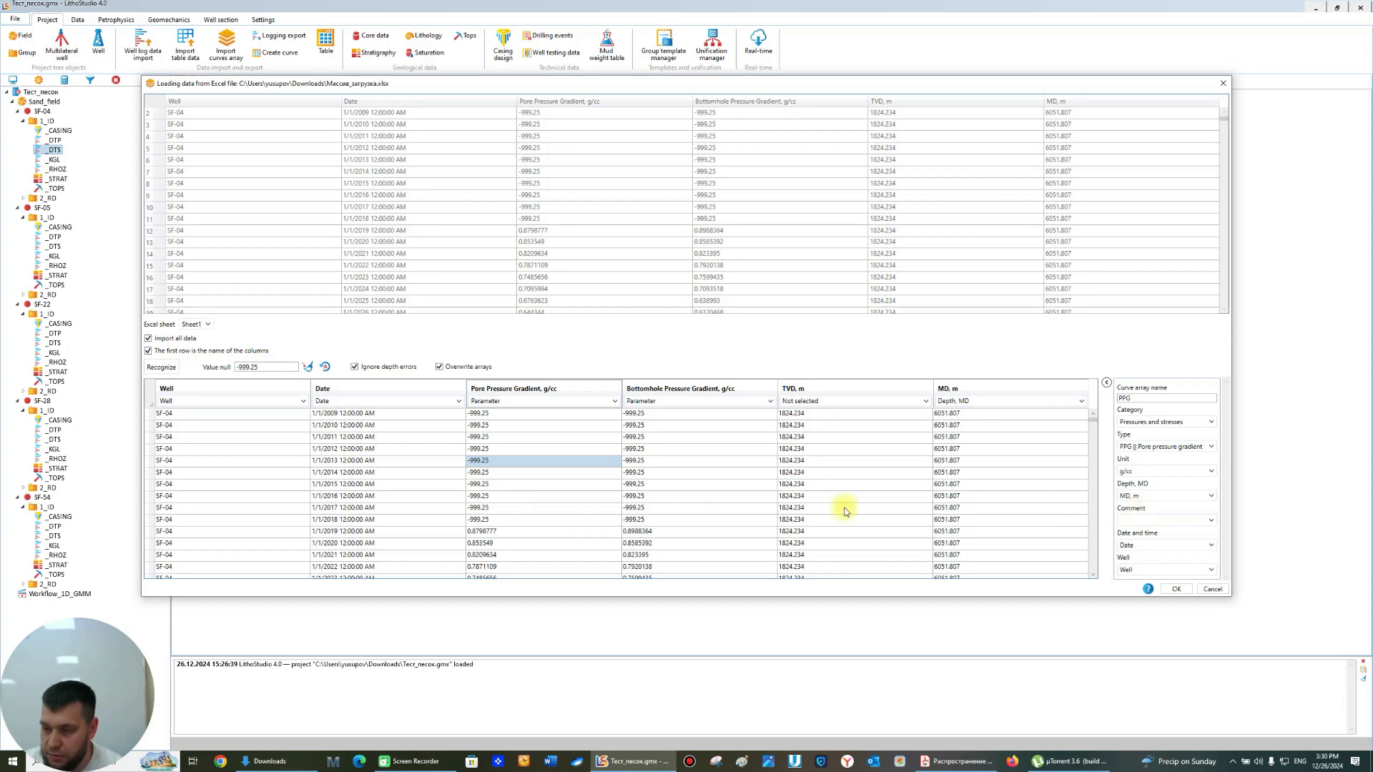
pyautogui.click(684, 451)
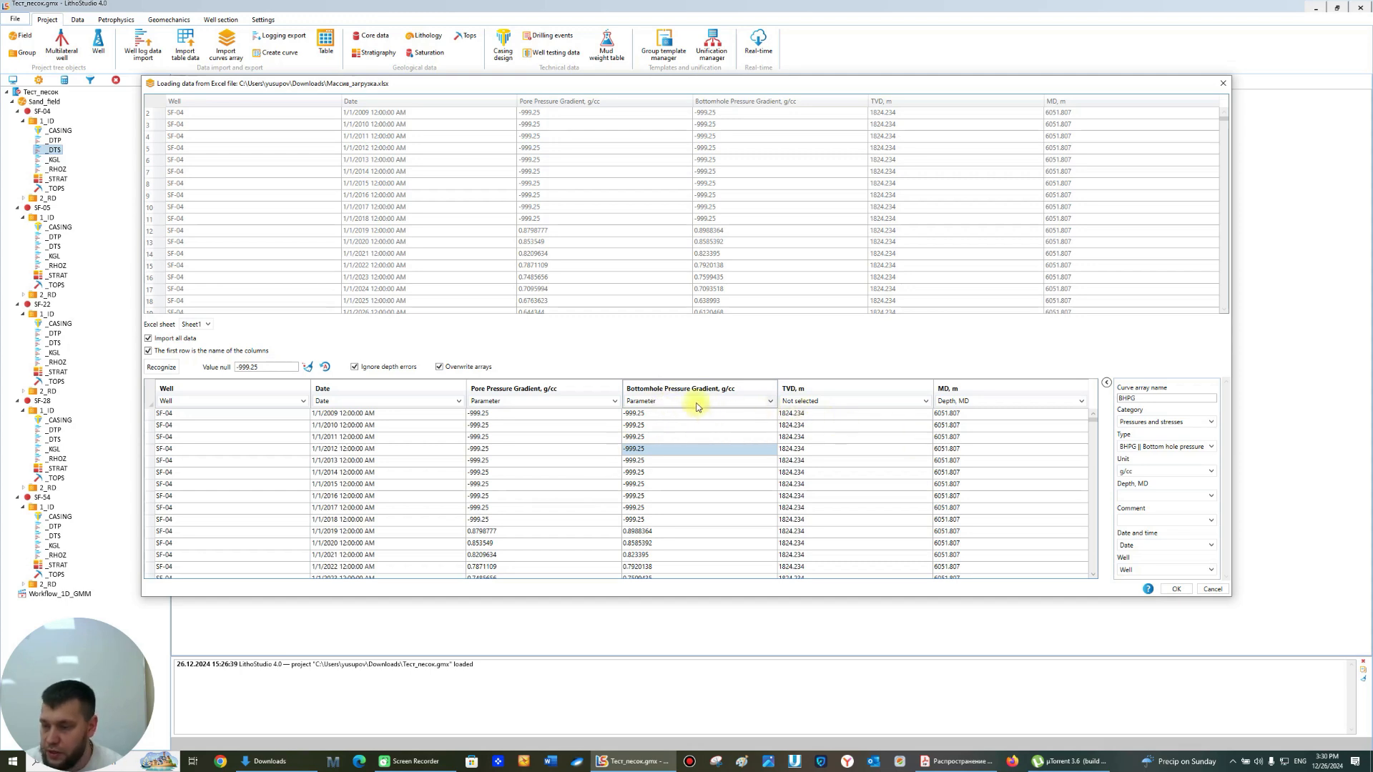
pyautogui.click(1162, 496)
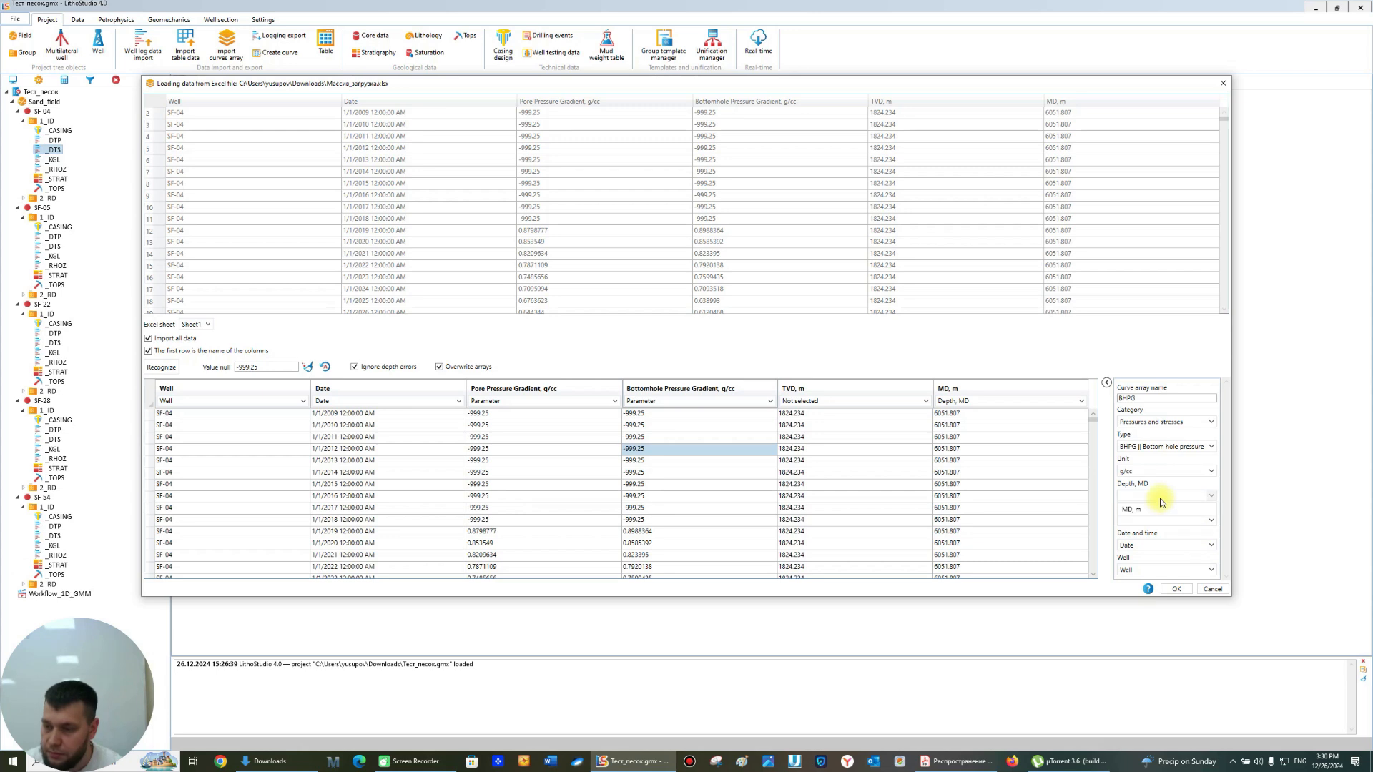
pyautogui.click(1152, 509)
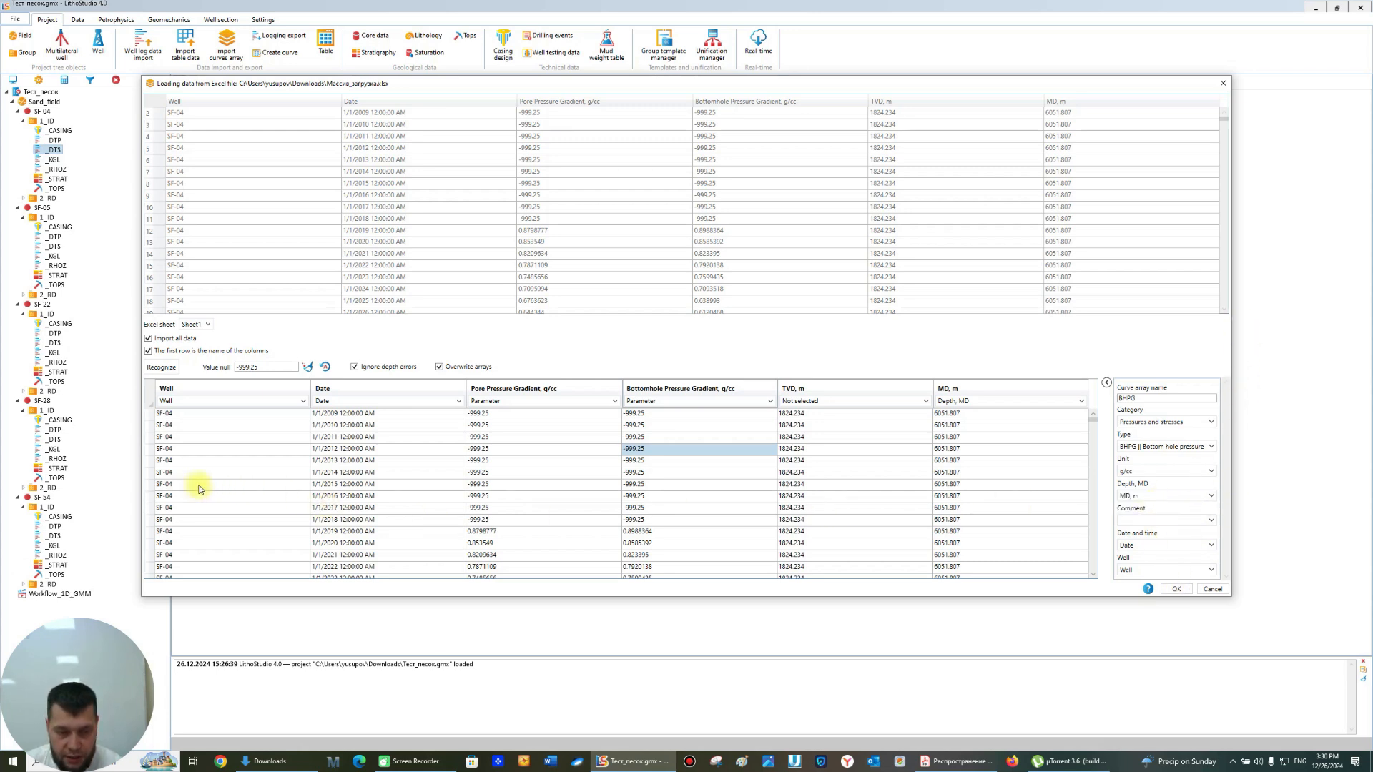
# - Check the settings of every column from Well to MD and import the PPG and BHPG curve arrays
pyautogui.click(219, 473)
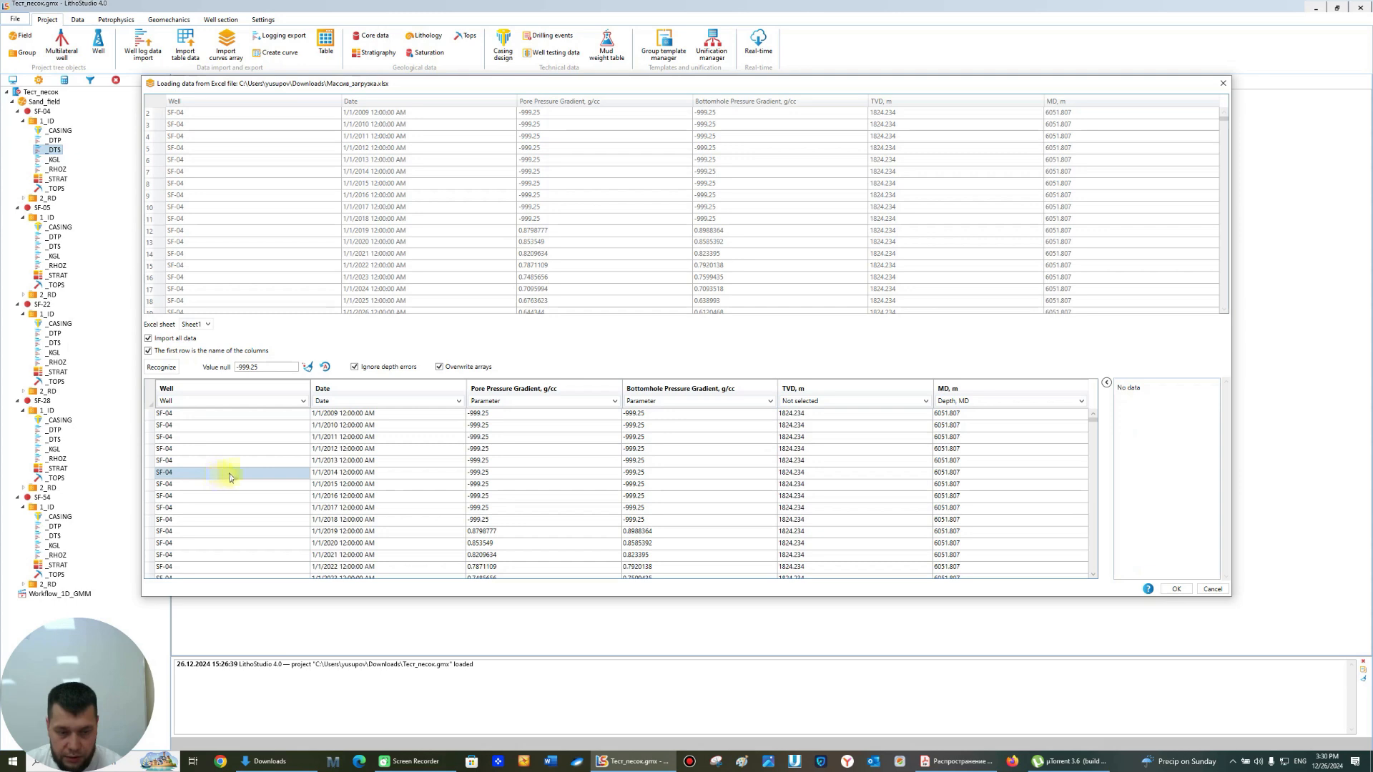
pyautogui.click(367, 472)
pyautogui.click(527, 460)
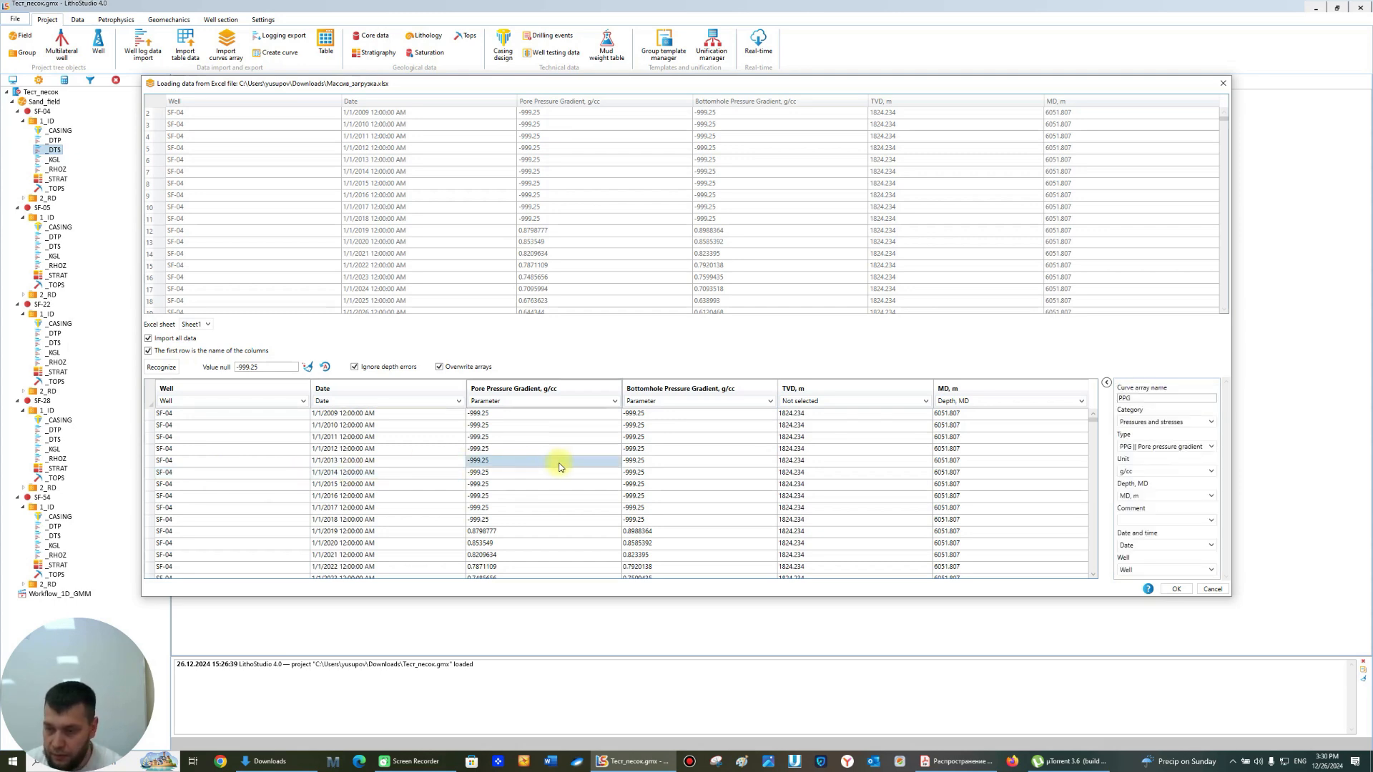
pyautogui.click(671, 454)
pyautogui.click(844, 450)
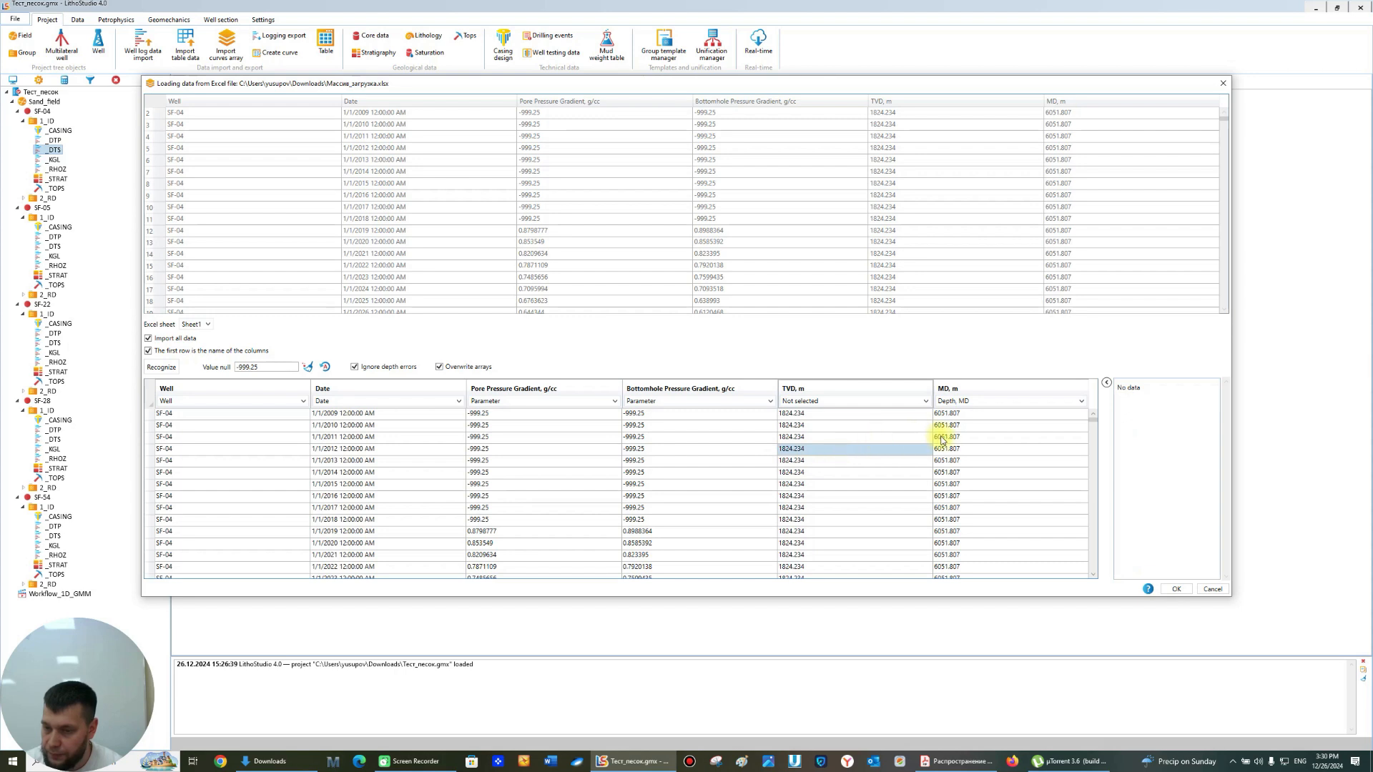
pyautogui.click(1031, 449)
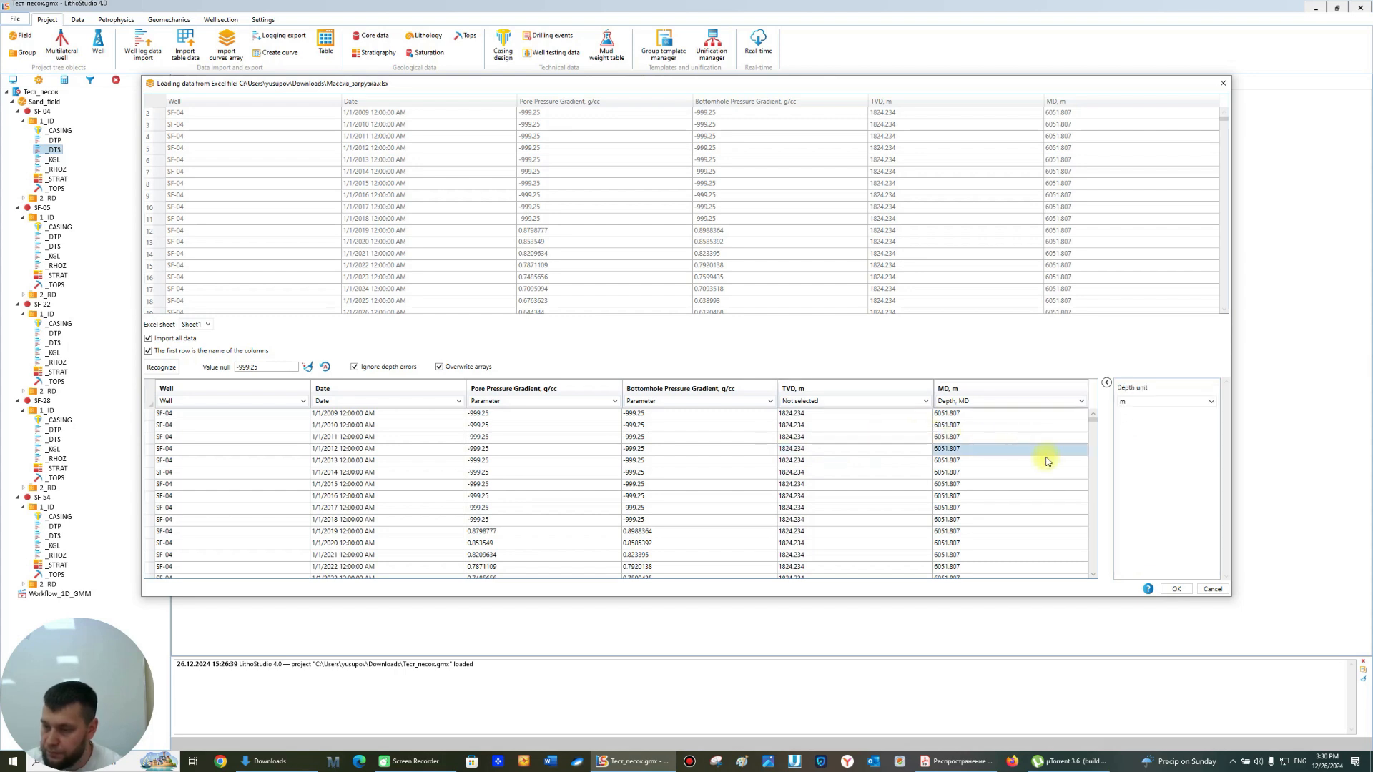
pyautogui.click(1176, 591)
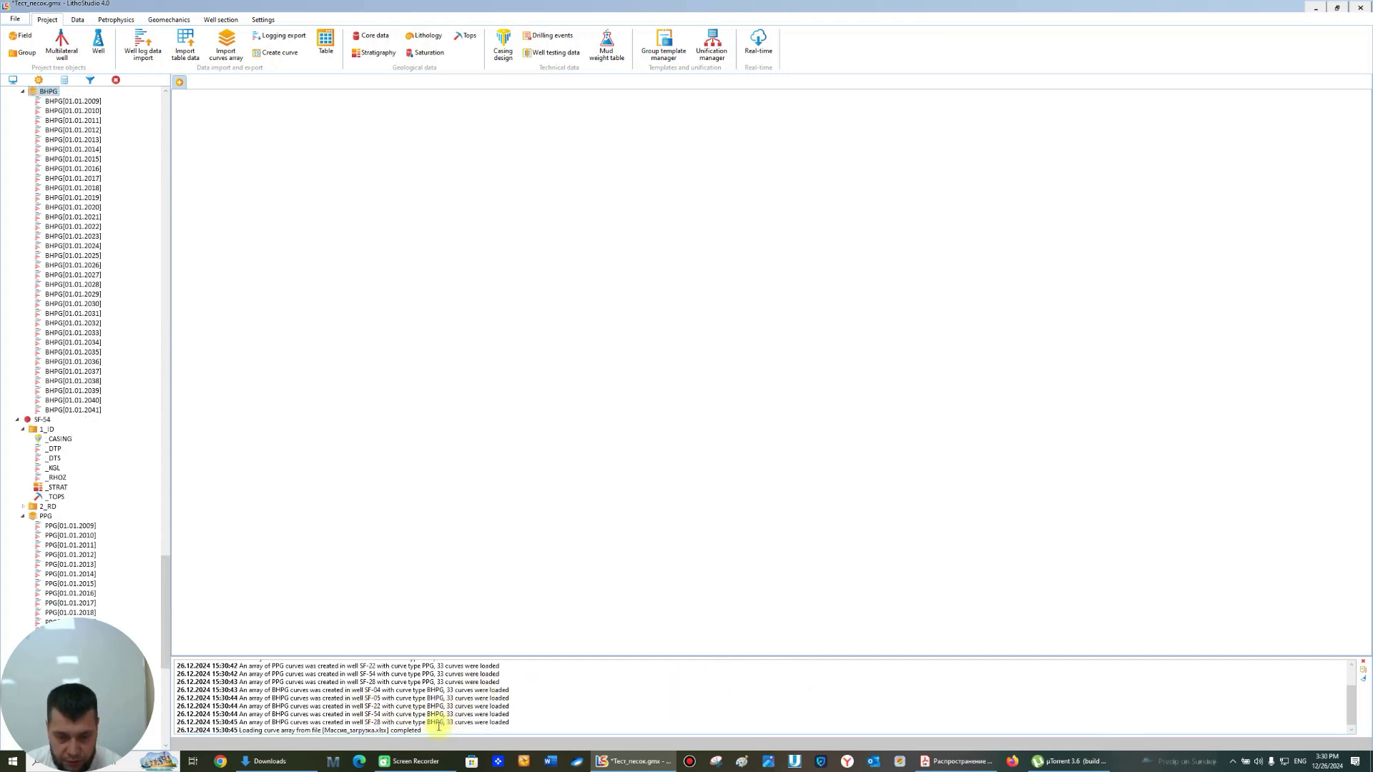
# - Examine the import log entries for the PPG and BHPG arrays in each well
pyautogui.moveTo(436, 729); pyautogui.dragTo(188, 673)
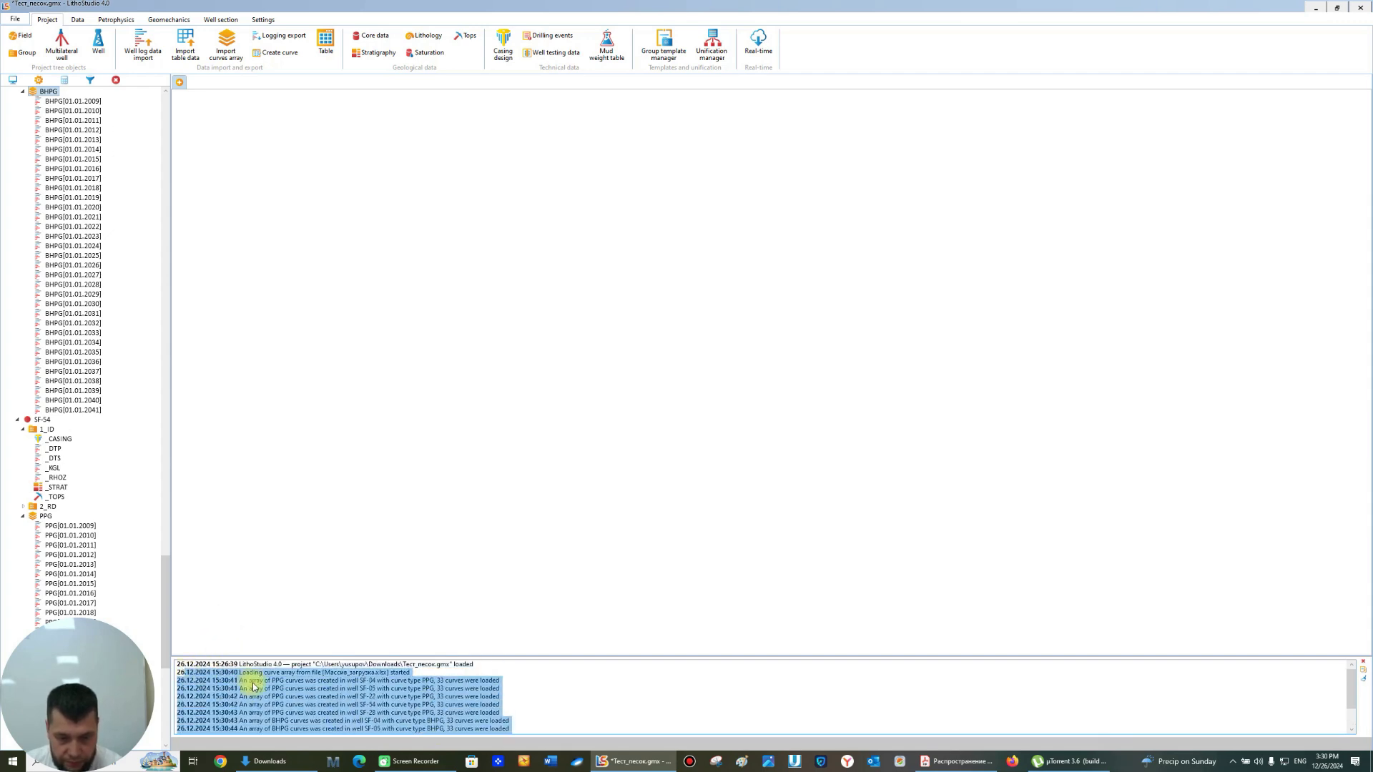
pyautogui.scroll(-2, 258, 683)
pyautogui.click(340, 697)
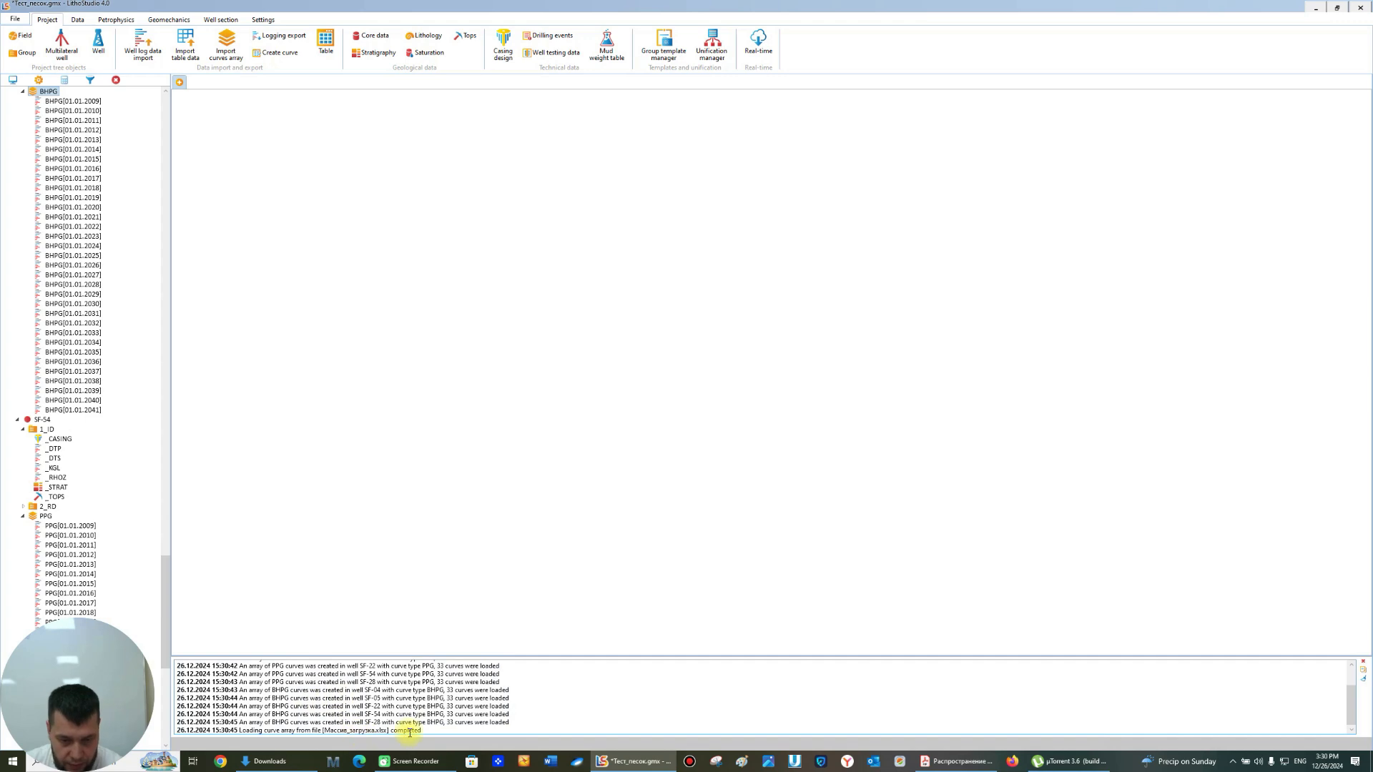
pyautogui.moveTo(420, 730); pyautogui.dragTo(244, 740)
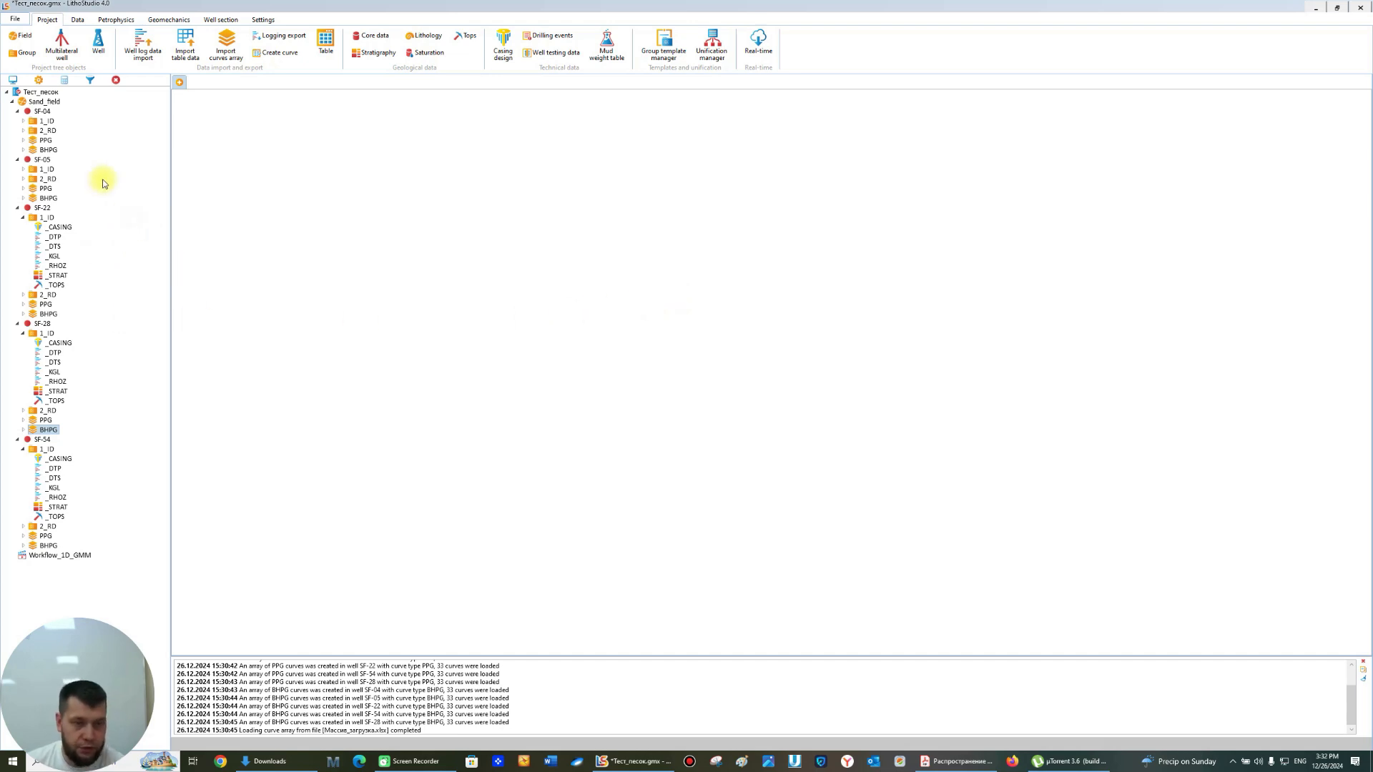
# - Create a new well section for SF-04 with _CASING in the first track and _STRAT in a second track
pyautogui.click(22, 122)
pyautogui.click(57, 130)
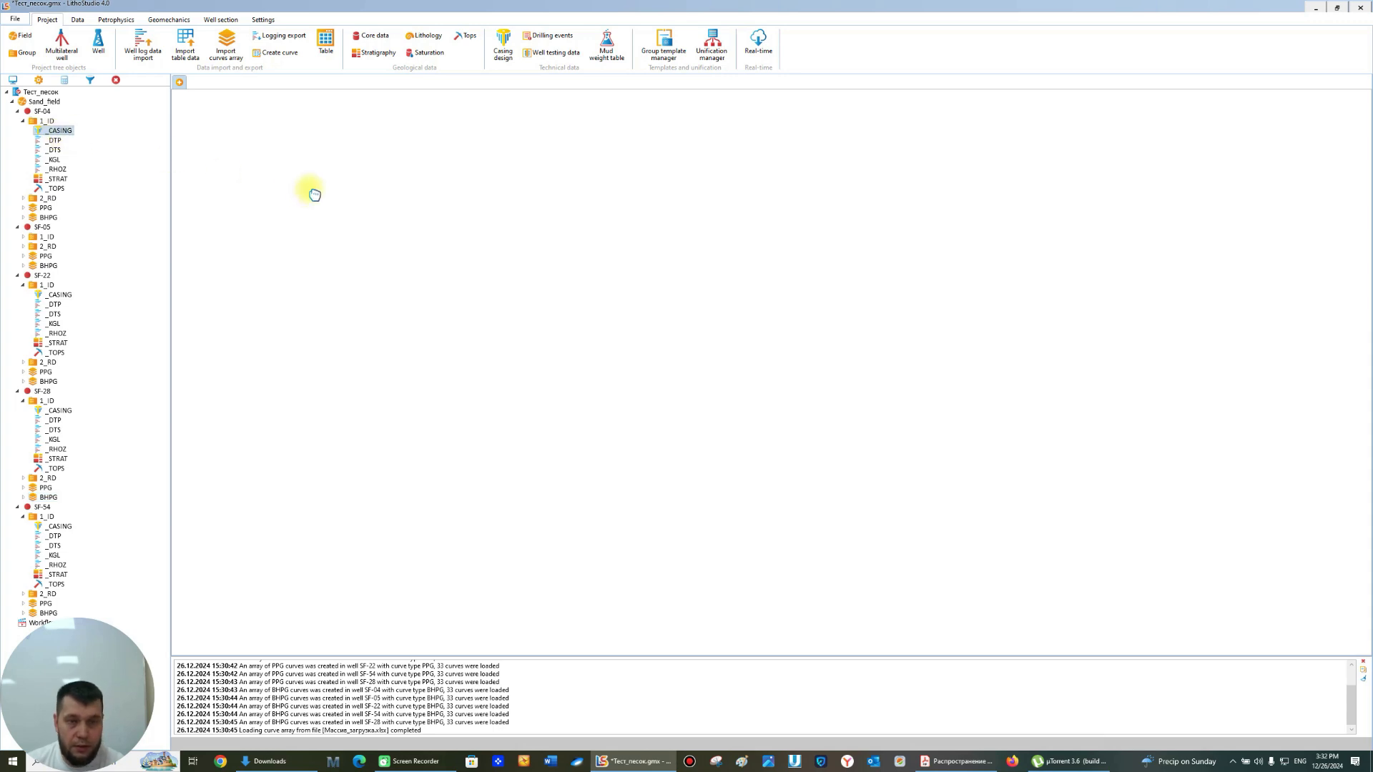
pyautogui.moveTo(314, 195); pyautogui.dragTo(318, 198)
pyautogui.click(758, 386)
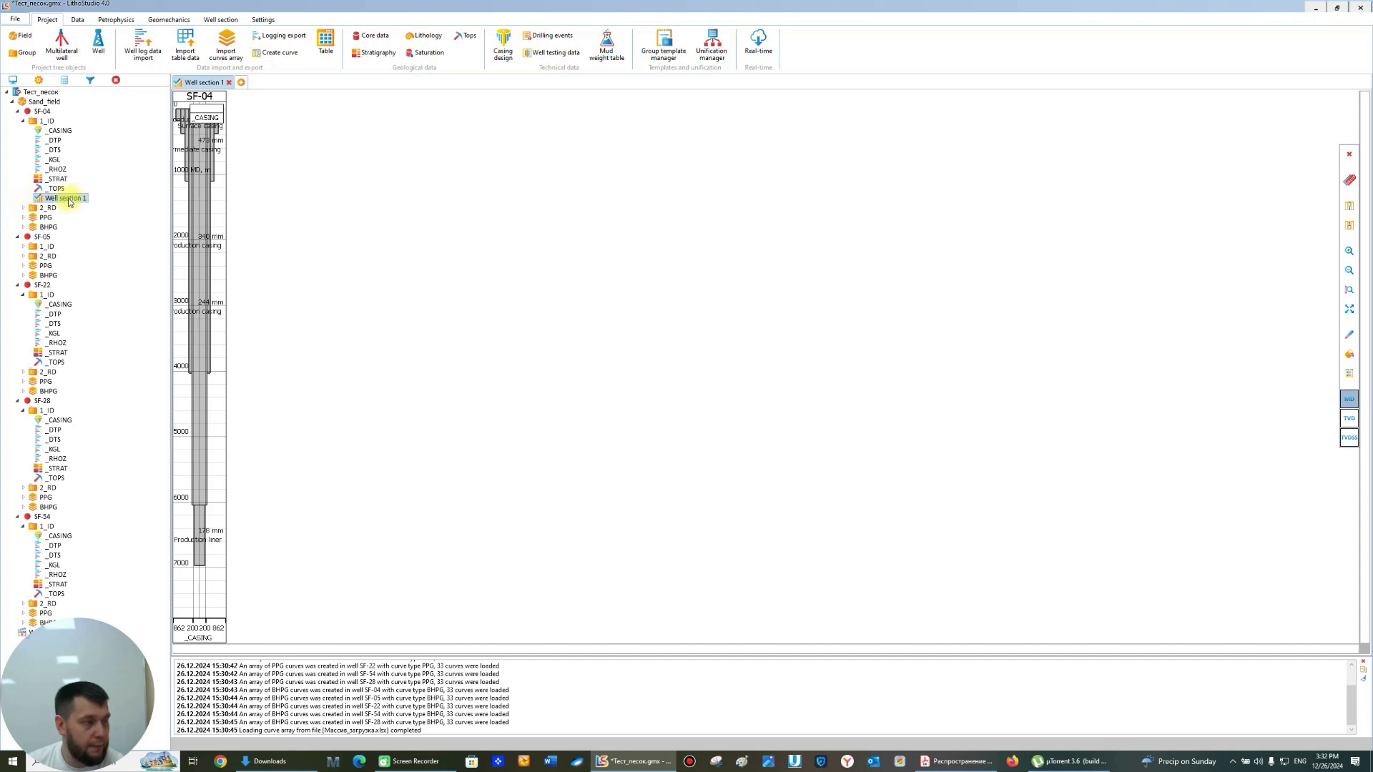
pyautogui.moveTo(47, 179); pyautogui.dragTo(214, 175)
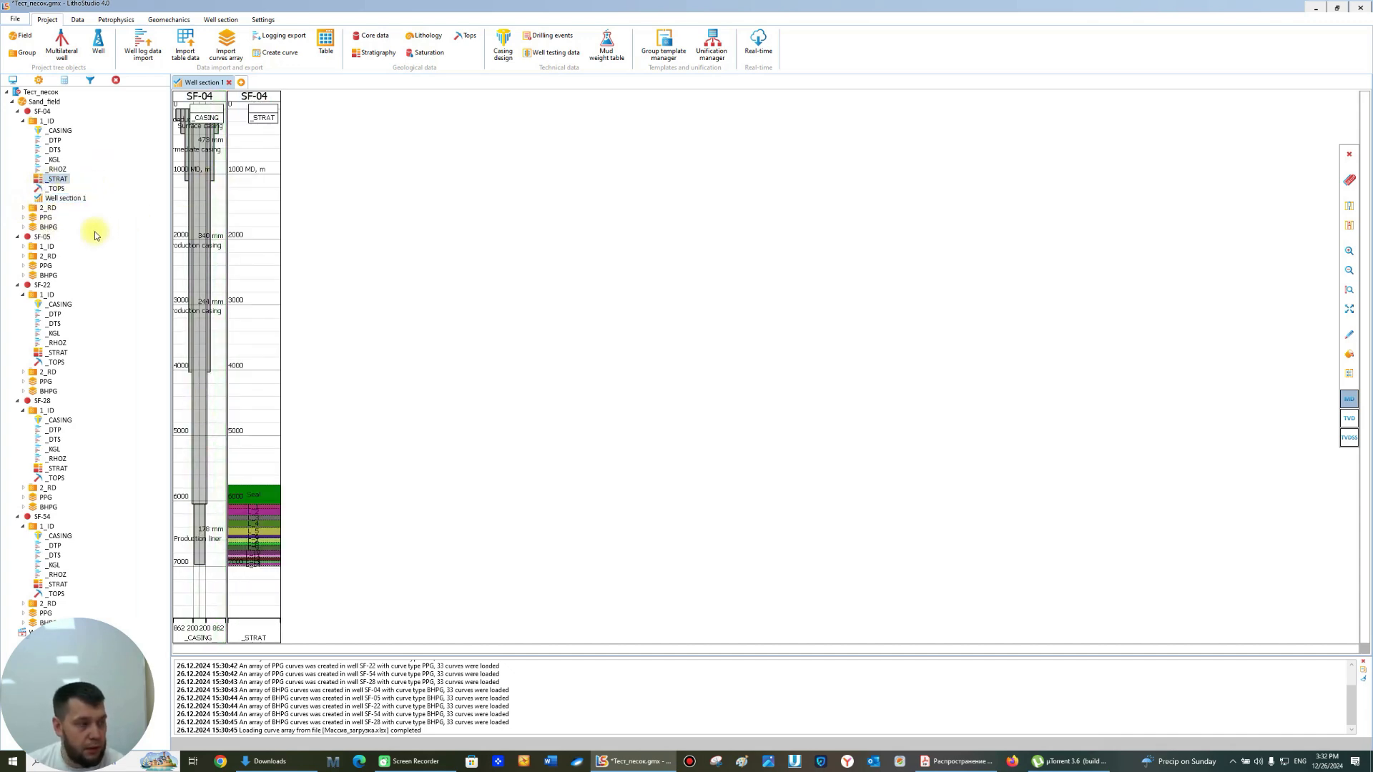
# - Add the SF-04 PPG and BHPG curve arrays together to a third track of the well section
pyautogui.moveTo(38, 218); pyautogui.dragTo(276, 193)
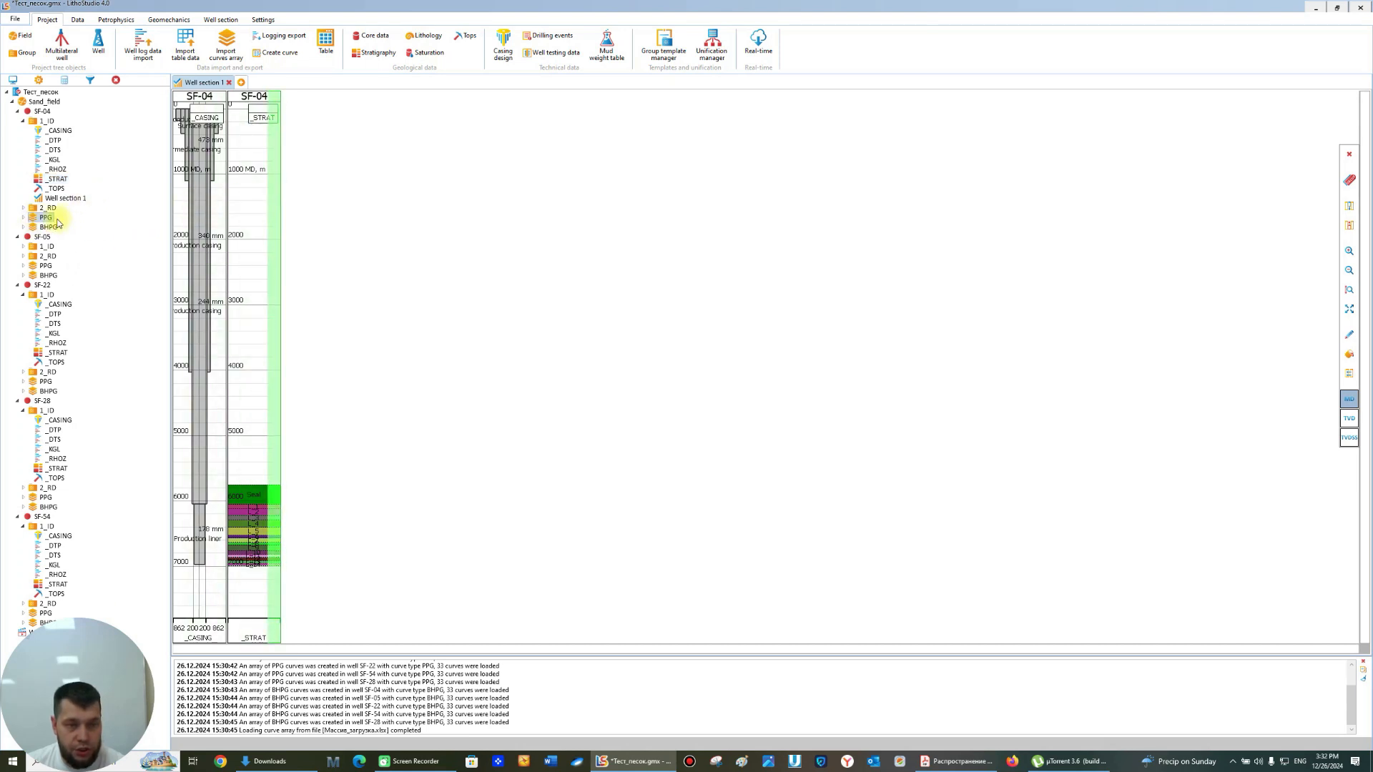
pyautogui.moveTo(50, 227); pyautogui.dragTo(328, 260)
pyautogui.keyDown('ctrl'); pyautogui.scroll(5, 356, 492); pyautogui.keyUp('ctrl')
pyautogui.scroll(-3, 351, 448)
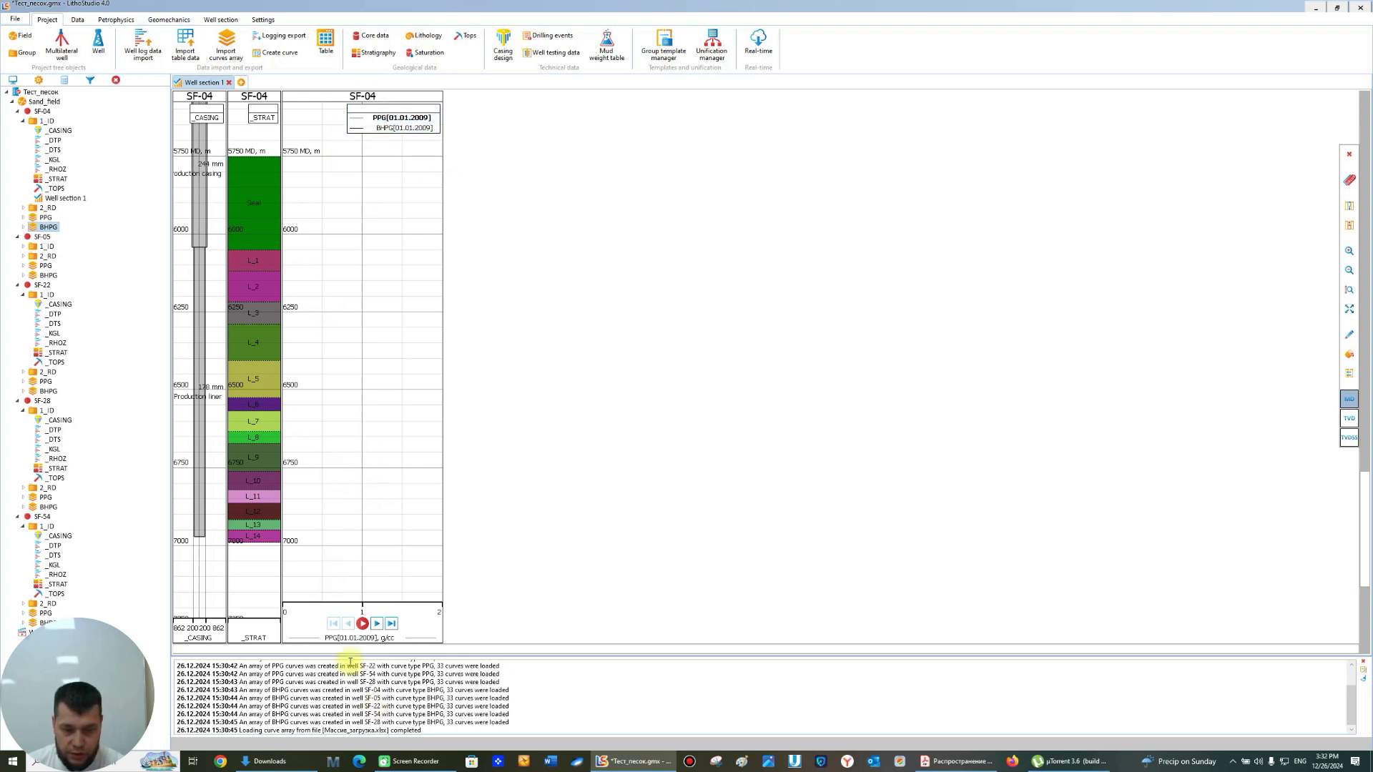
# - Play the PPG and BHPG arrays through time, stepping forward date by date to 01.01.2041
pyautogui.click(363, 625)
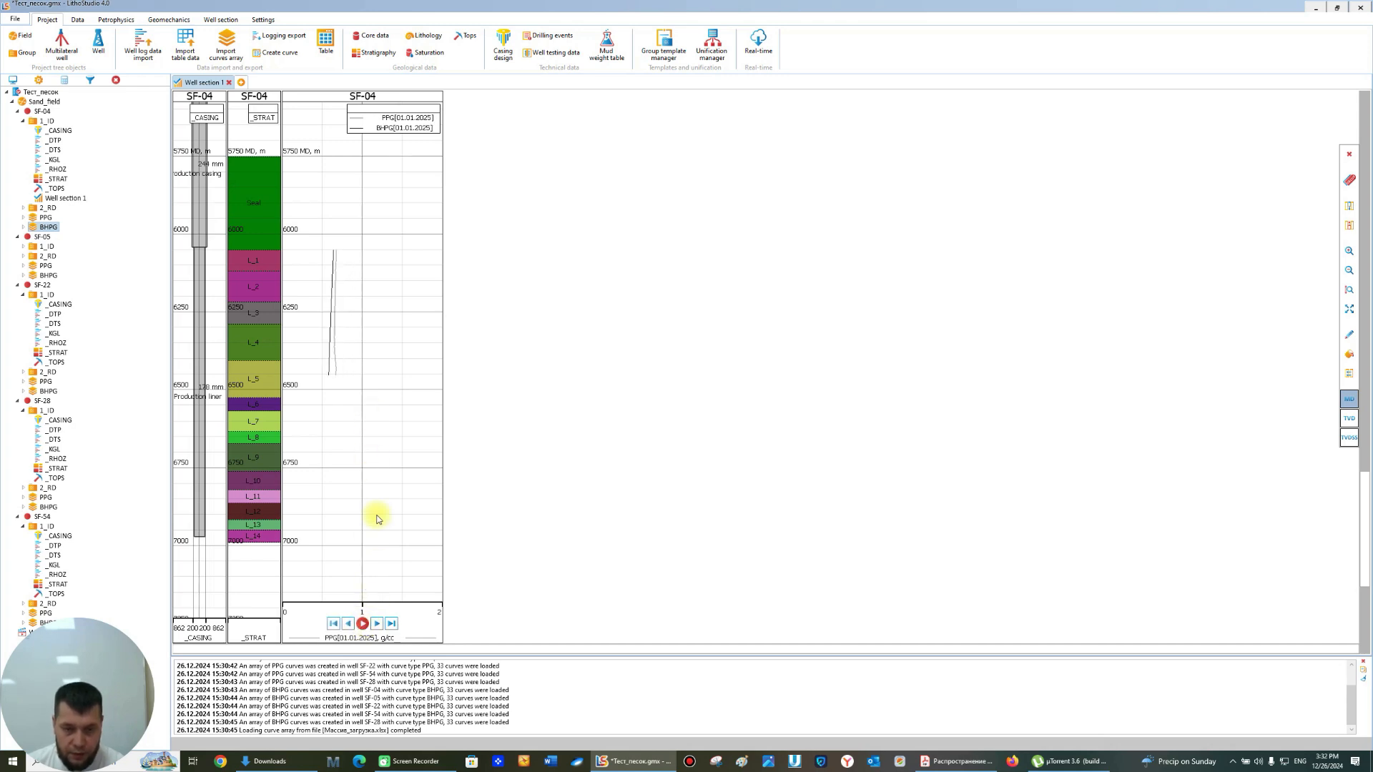
pyautogui.click(378, 624)
pyautogui.click(378, 624)
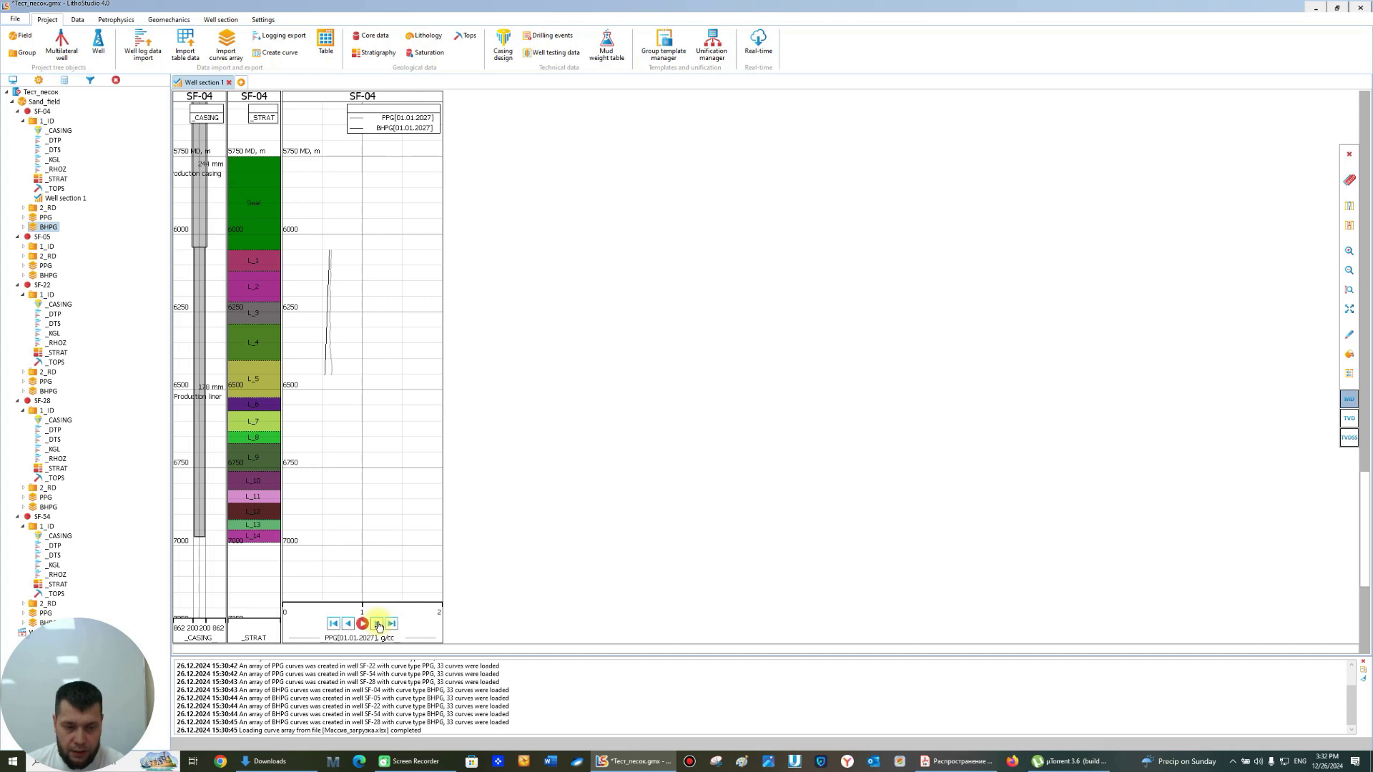
pyautogui.click(378, 624)
pyautogui.click(378, 624)
pyautogui.click(378, 624)
pyautogui.click(378, 624)
pyautogui.click(378, 625)
pyautogui.click(379, 624)
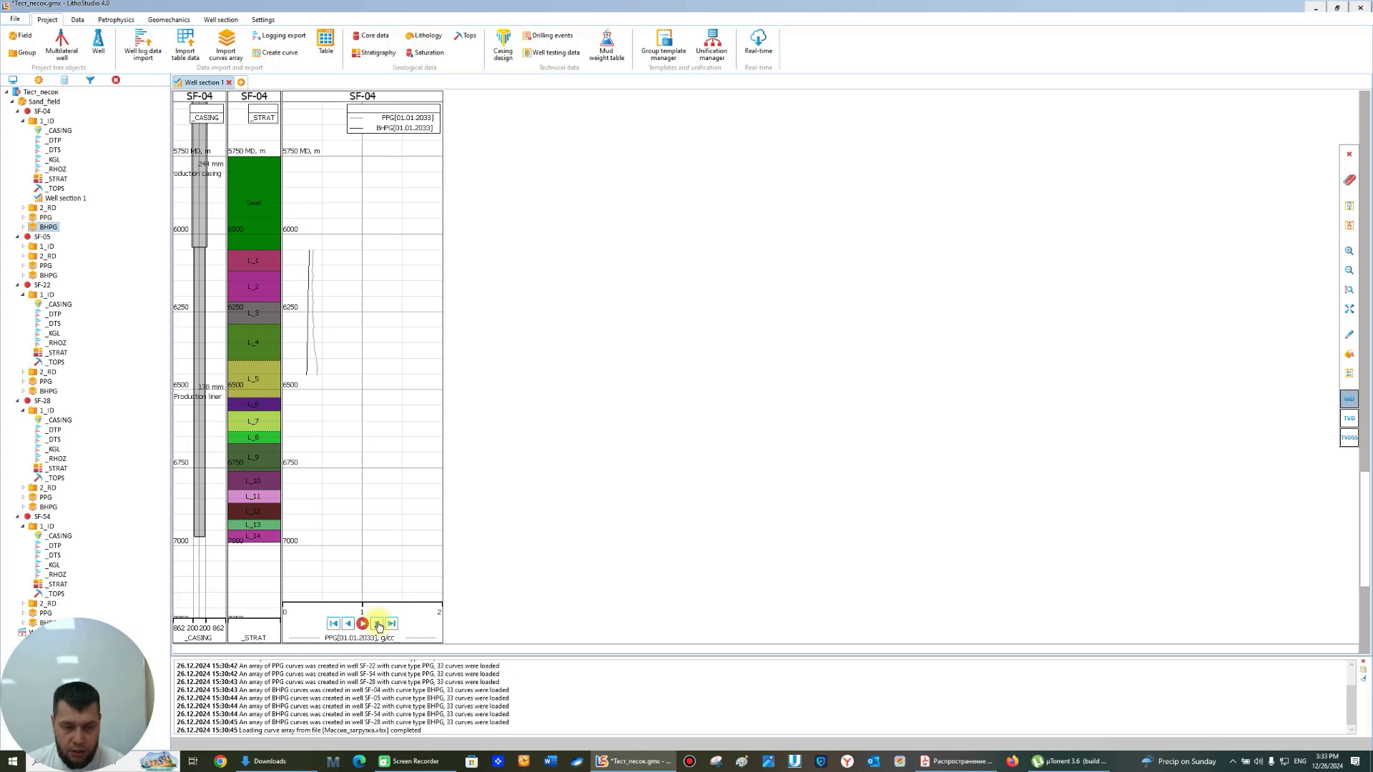
pyautogui.click(378, 624)
pyautogui.click(379, 624)
pyautogui.click(378, 624)
pyautogui.click(378, 625)
pyautogui.click(379, 624)
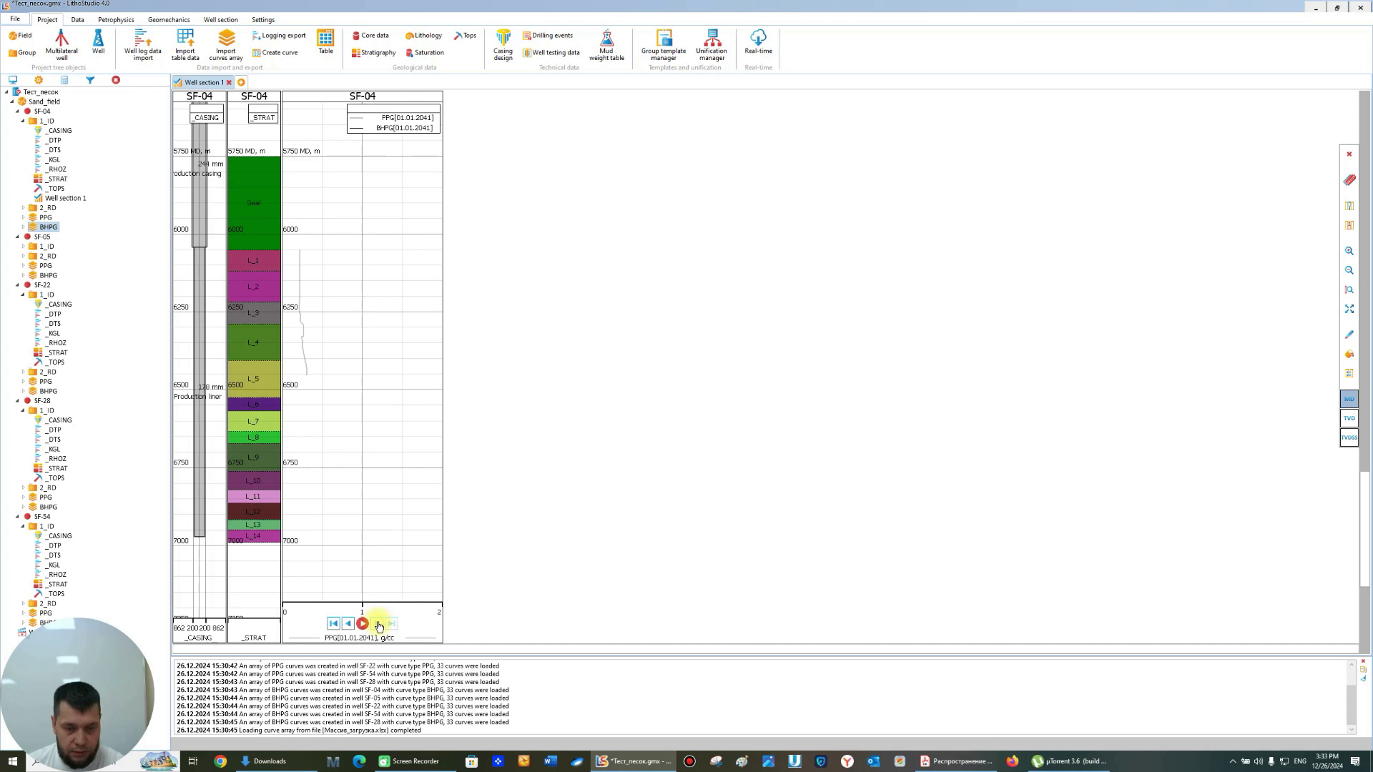
# - Switch the array track to the first date, the last date, and back to the first date, 01.01.2009
pyautogui.click(334, 624)
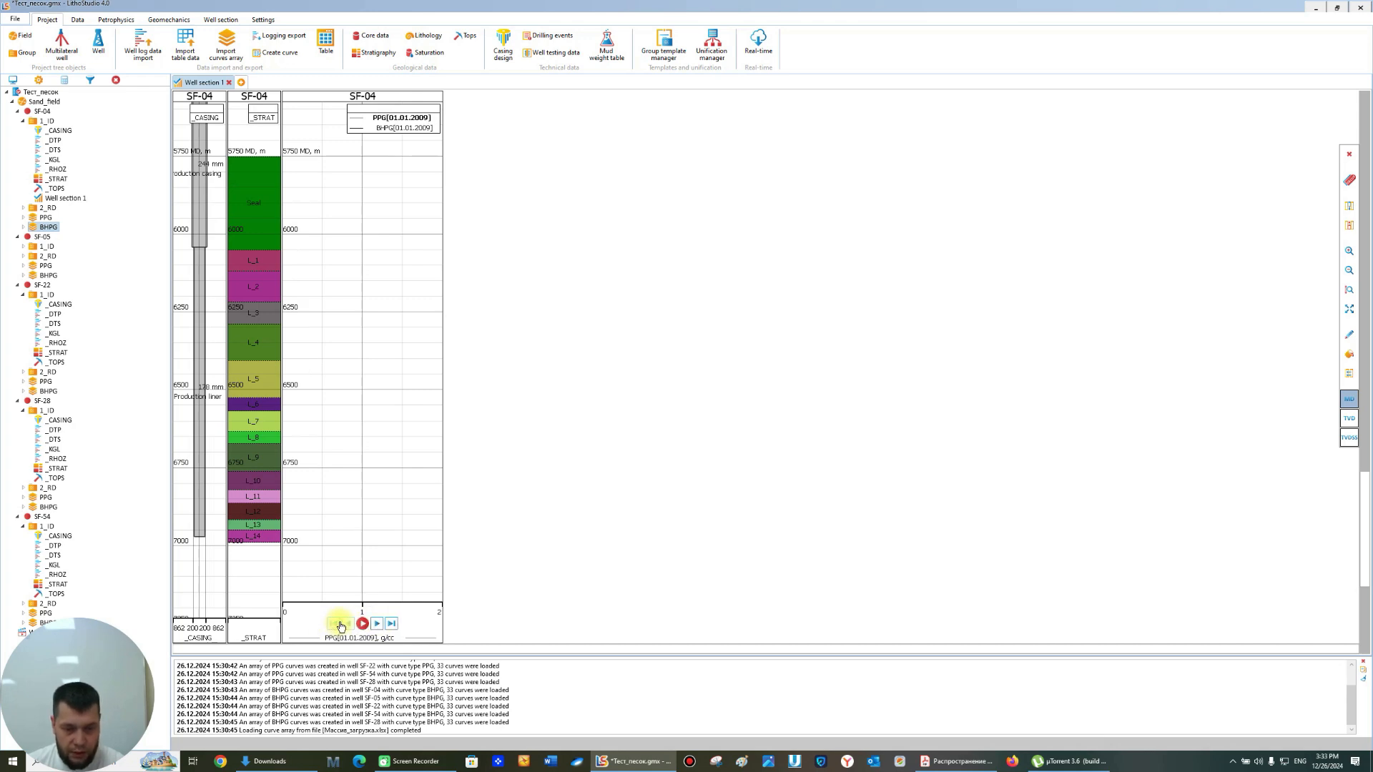
pyautogui.click(391, 623)
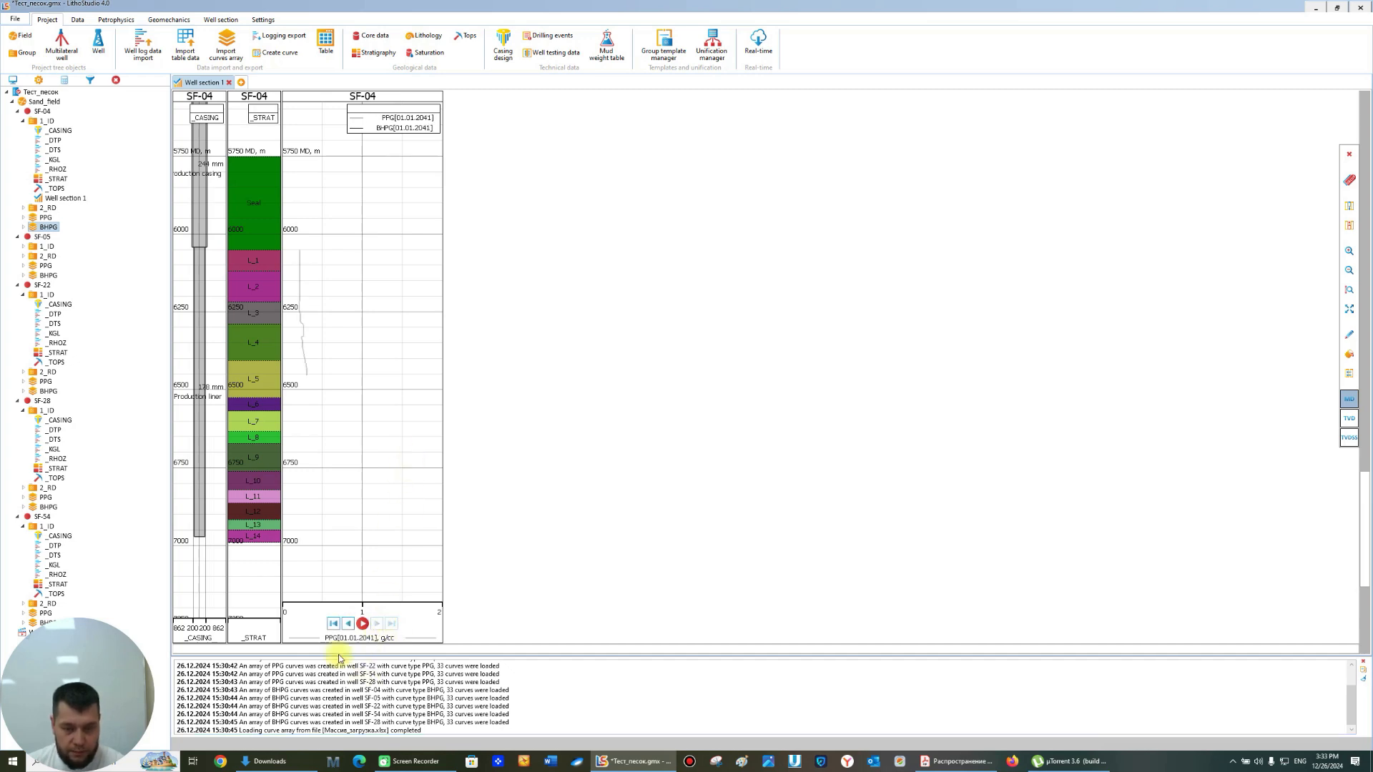
pyautogui.click(335, 625)
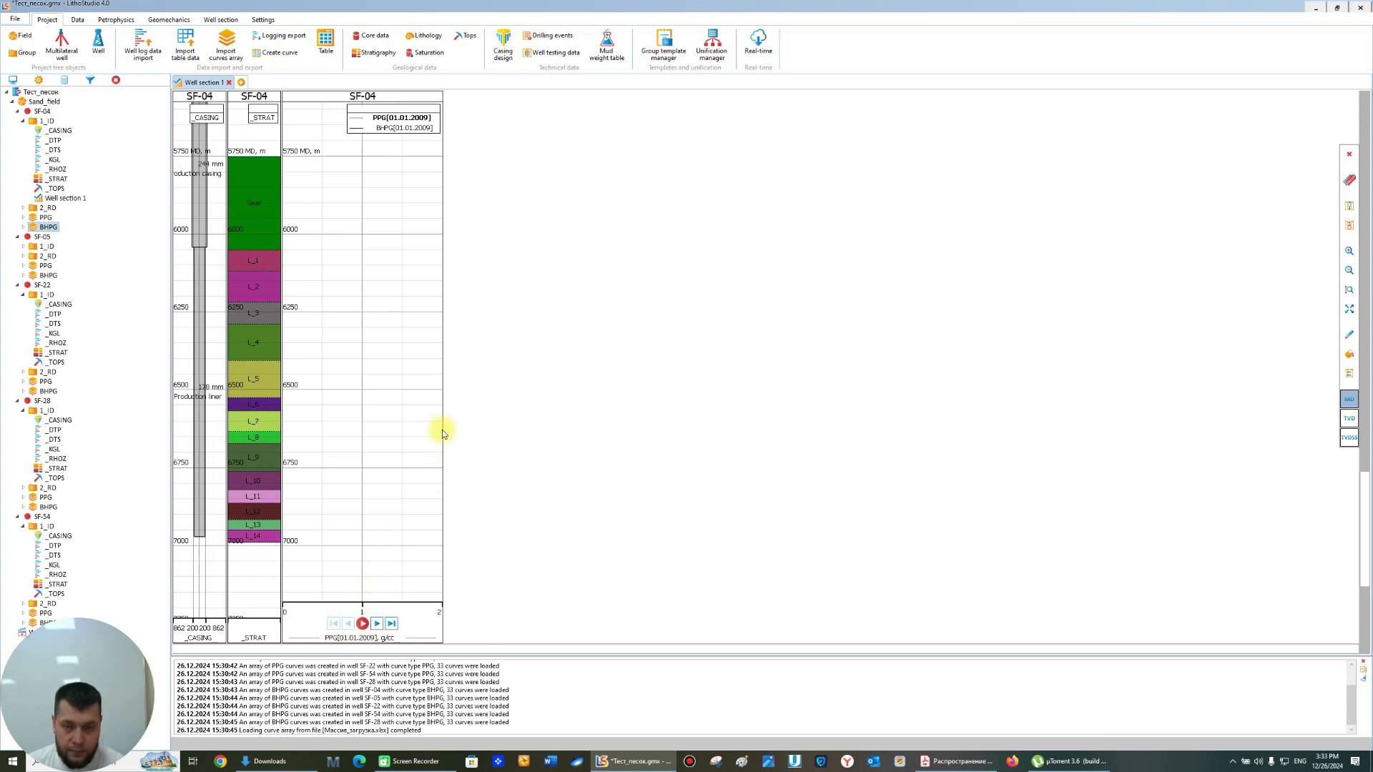
# - Narrow the PPG and BHPG array track and show the track templates in a widened templates manager
pyautogui.moveTo(444, 429); pyautogui.dragTo(339, 444)
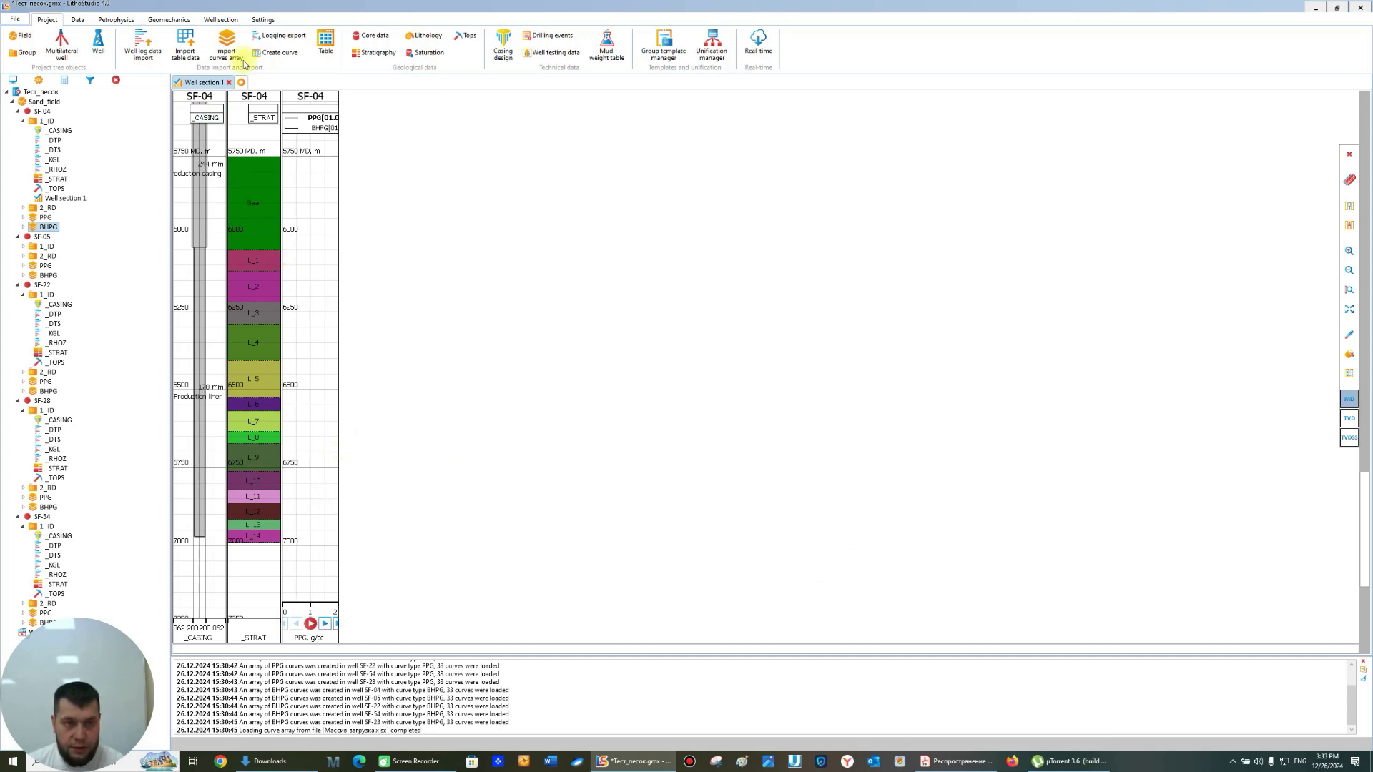
pyautogui.click(220, 19)
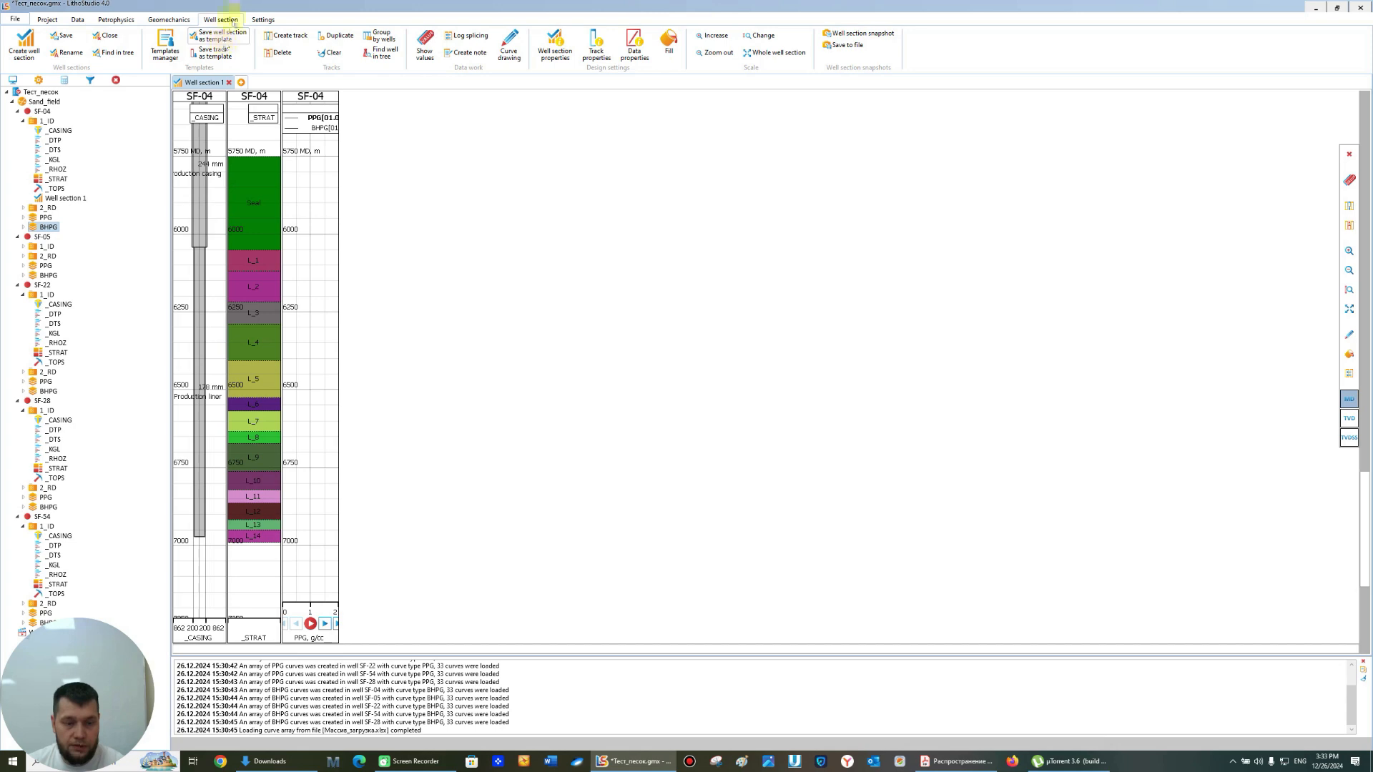
pyautogui.click(165, 50)
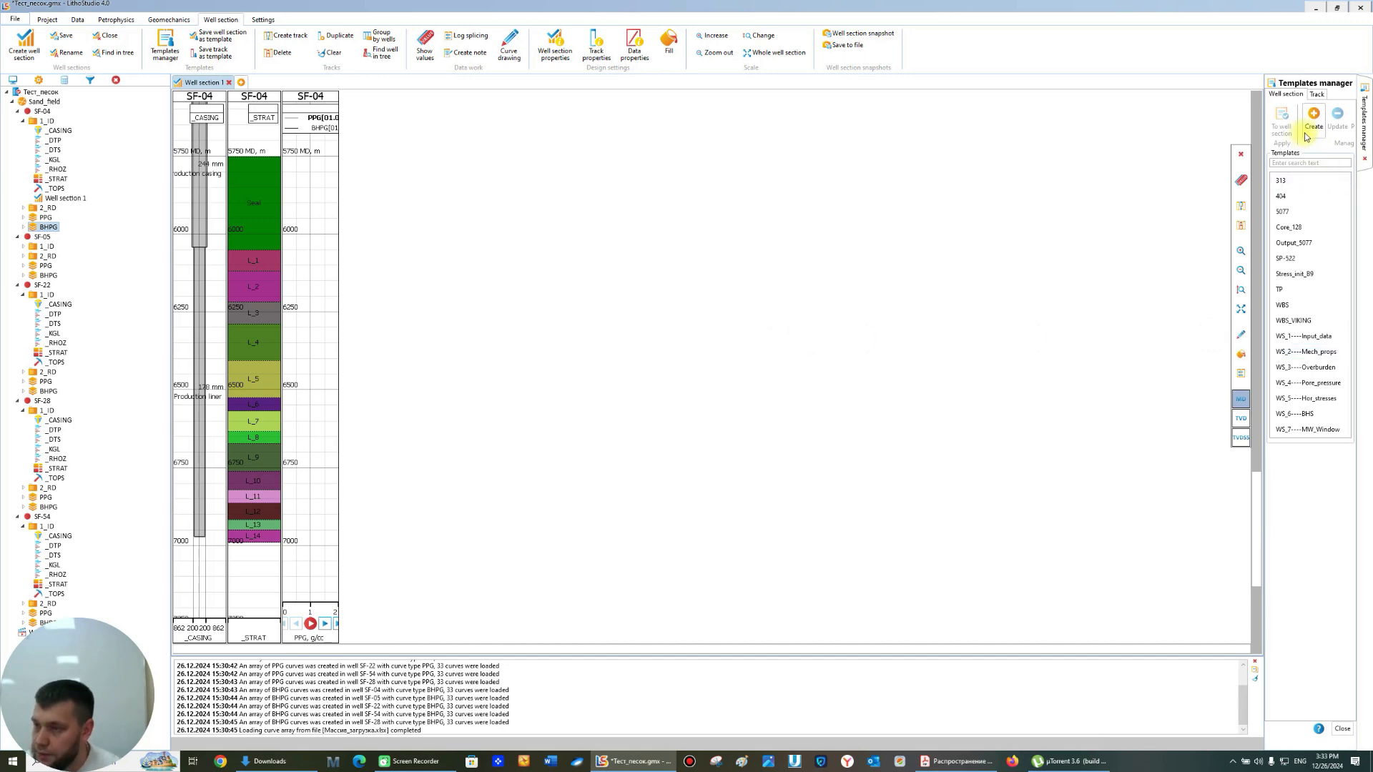
pyautogui.moveTo(1263, 95); pyautogui.dragTo(1214, 92)
pyautogui.click(1267, 96)
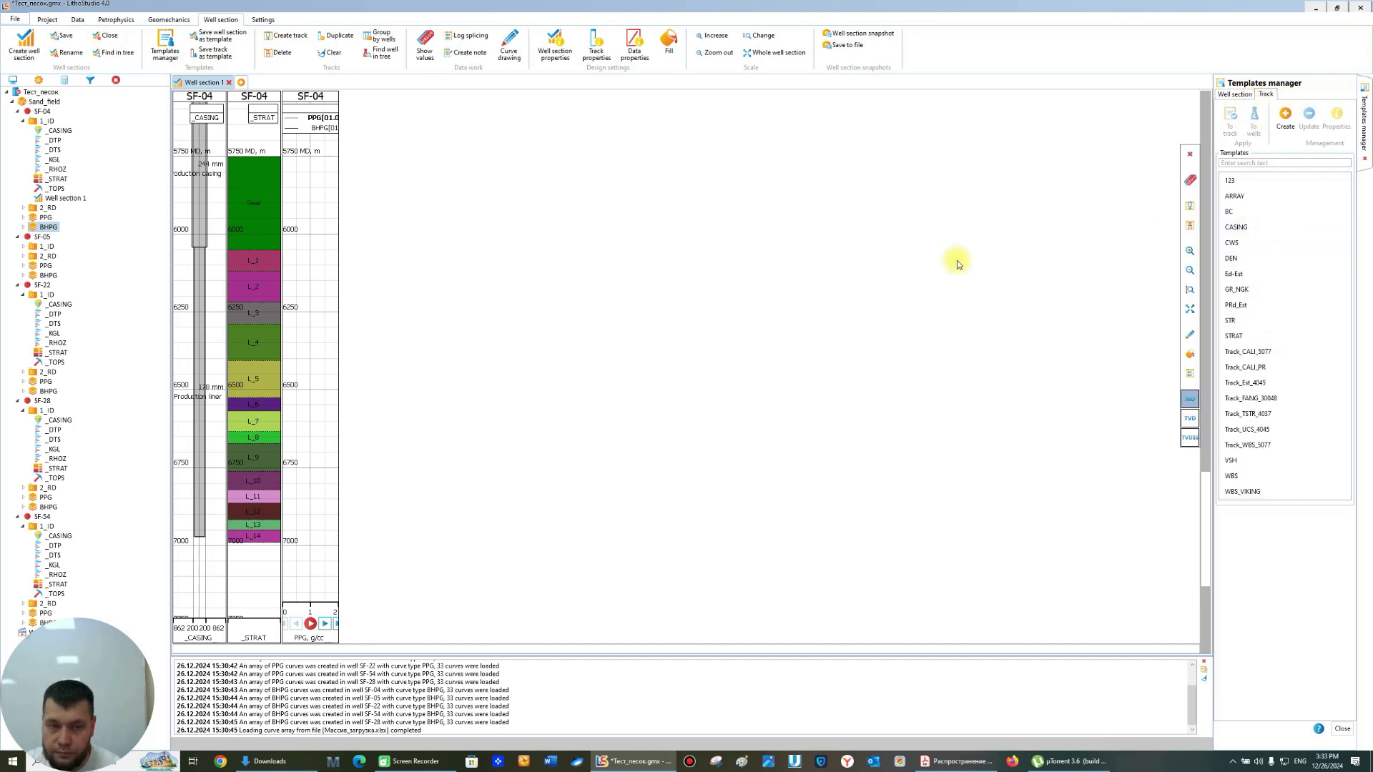
# - Save the _CASING track as a track template named TEST_CASING with data and layout applied
pyautogui.click(219, 175)
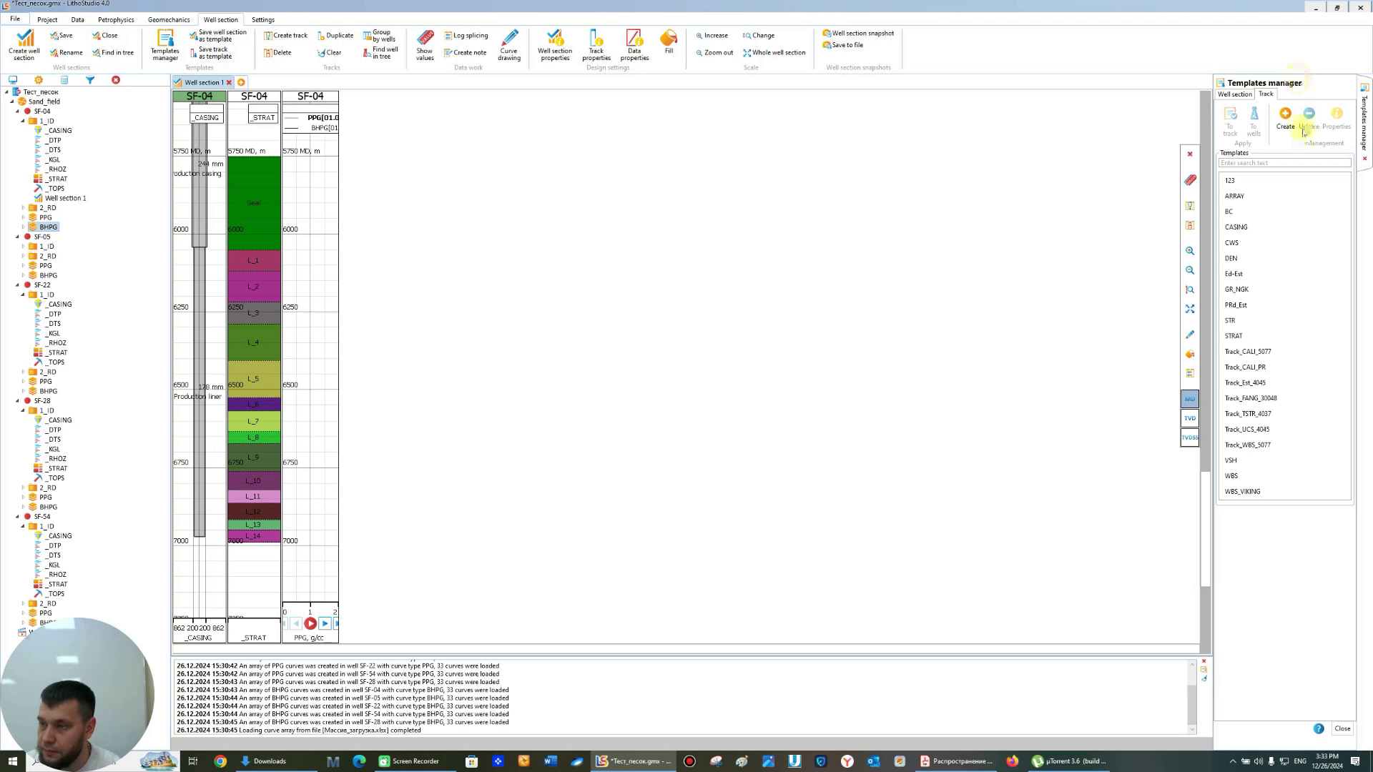
pyautogui.click(1284, 119)
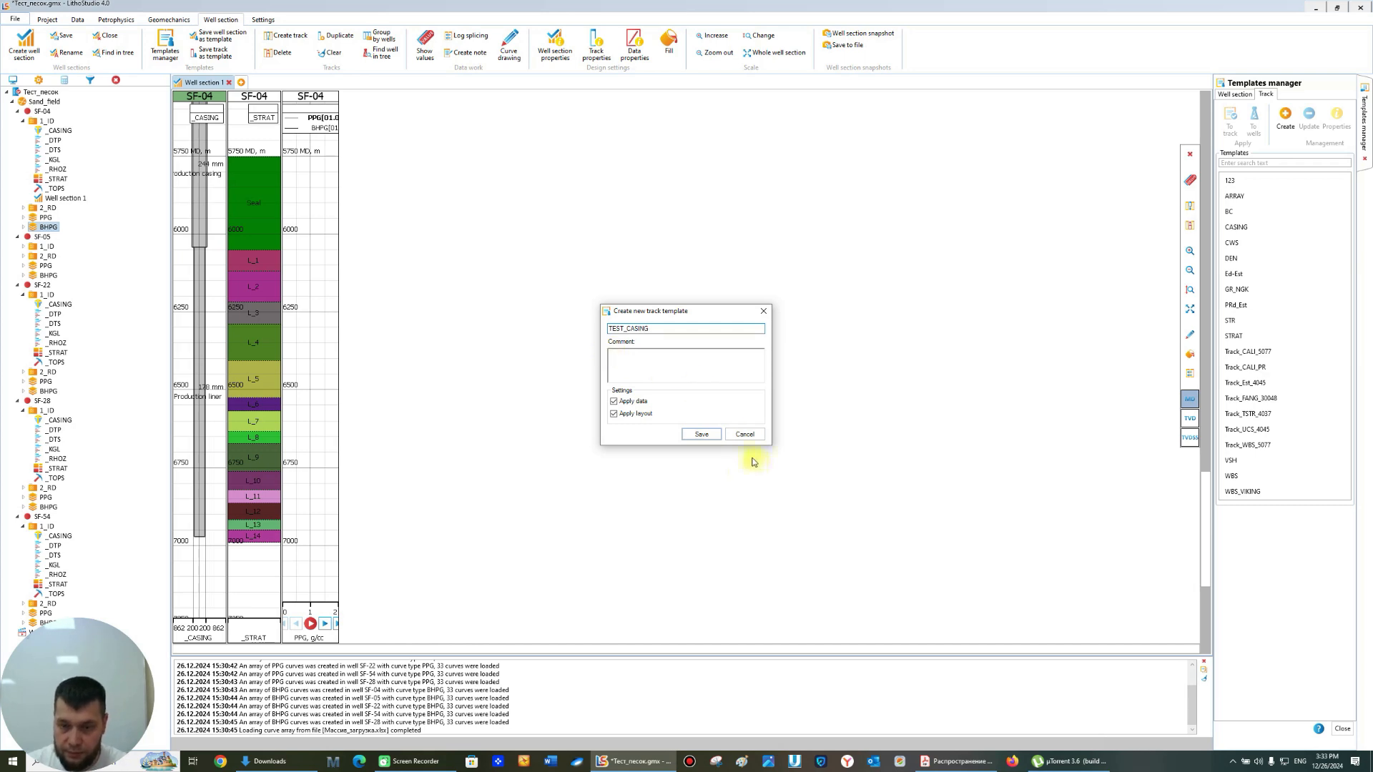
pyautogui.click(702, 434)
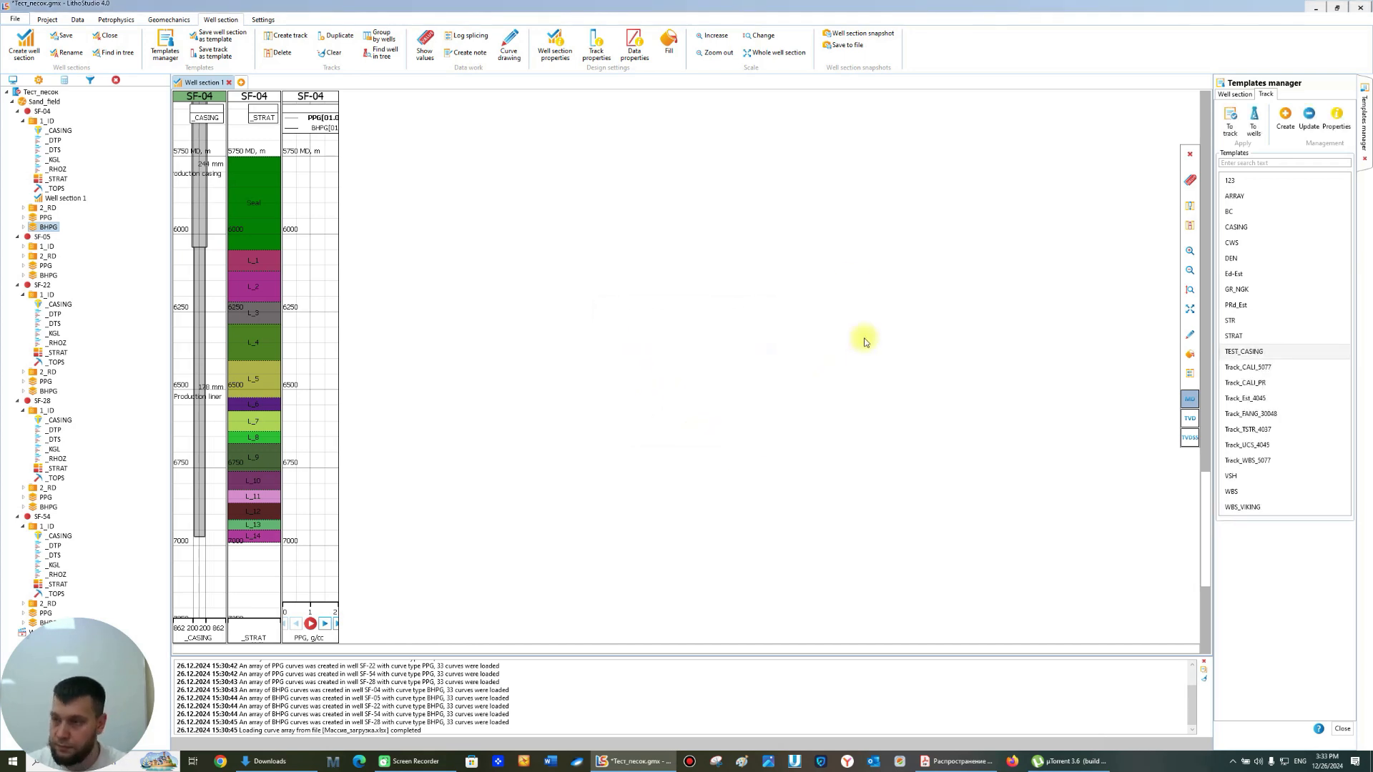
# - Save the _STRAT track as a track template named TEST_STRAT with data and layout applied
pyautogui.click(269, 212)
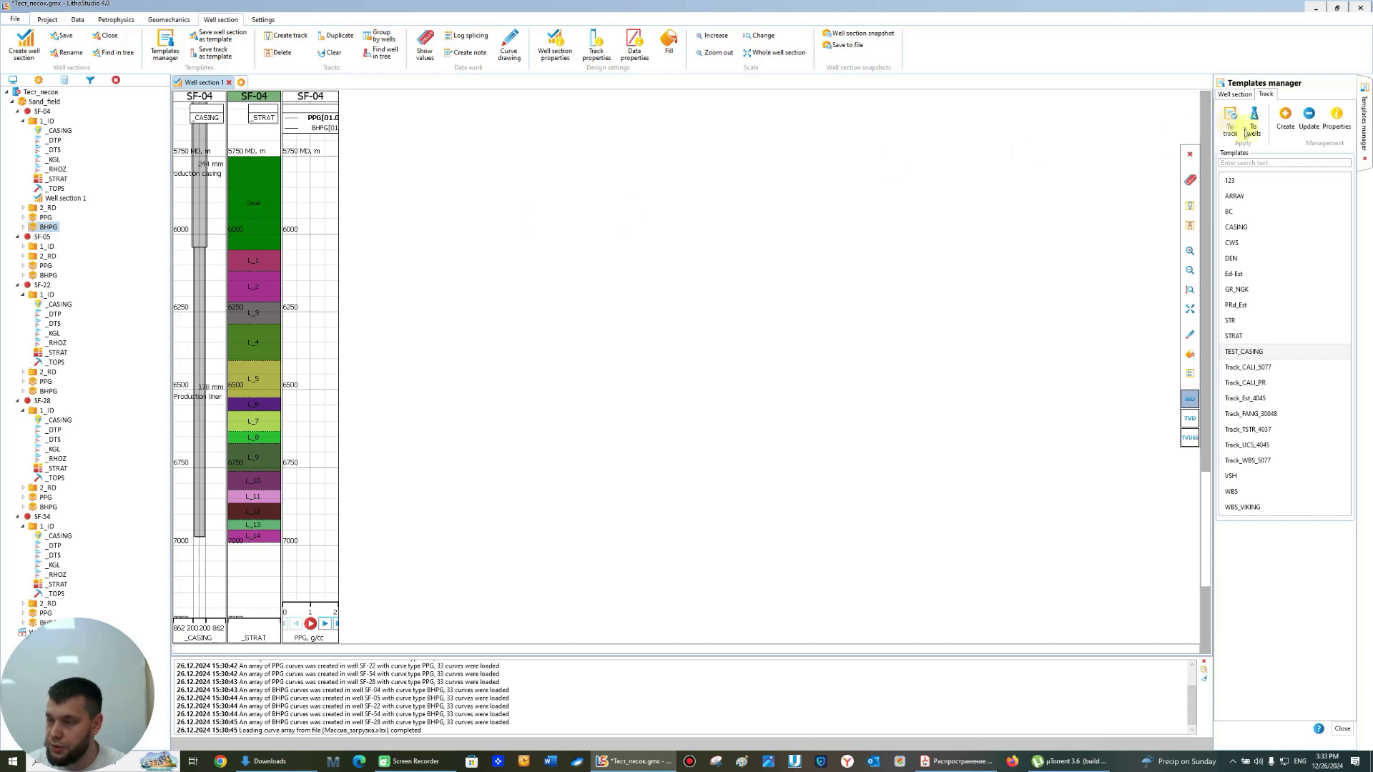
pyautogui.click(1277, 126)
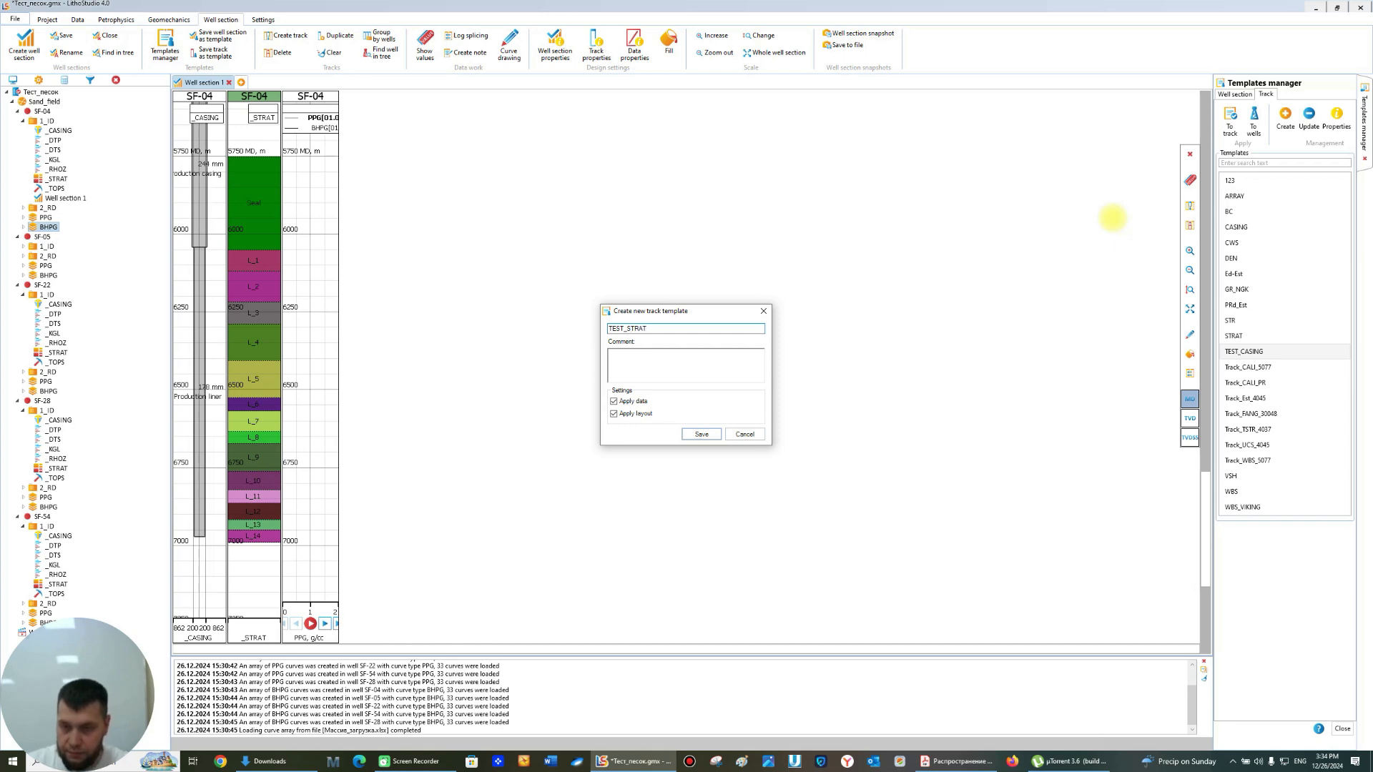
pyautogui.click(694, 433)
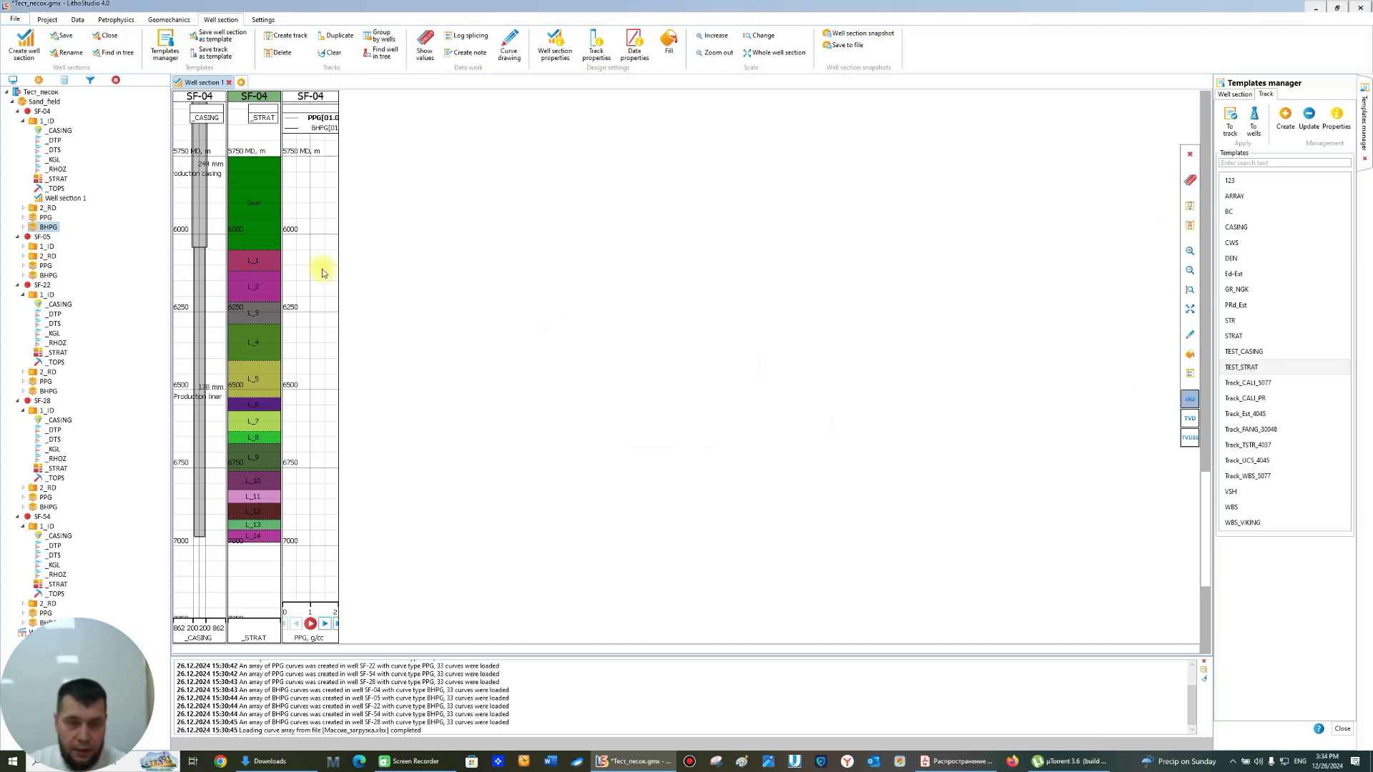
# - Save the PPG and BHPG track as a track template named TEST_ARRAYS with data and layout applied
pyautogui.click(319, 234)
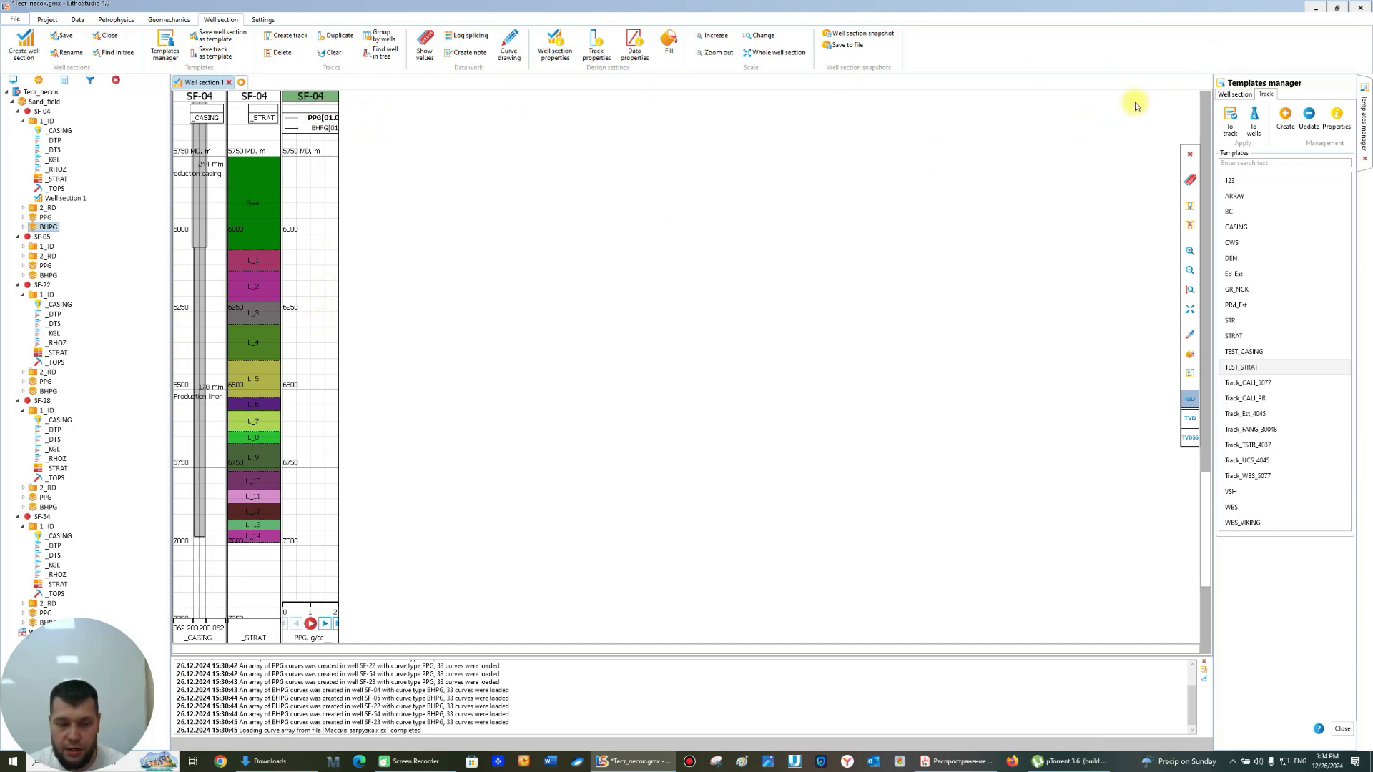
pyautogui.click(1284, 115)
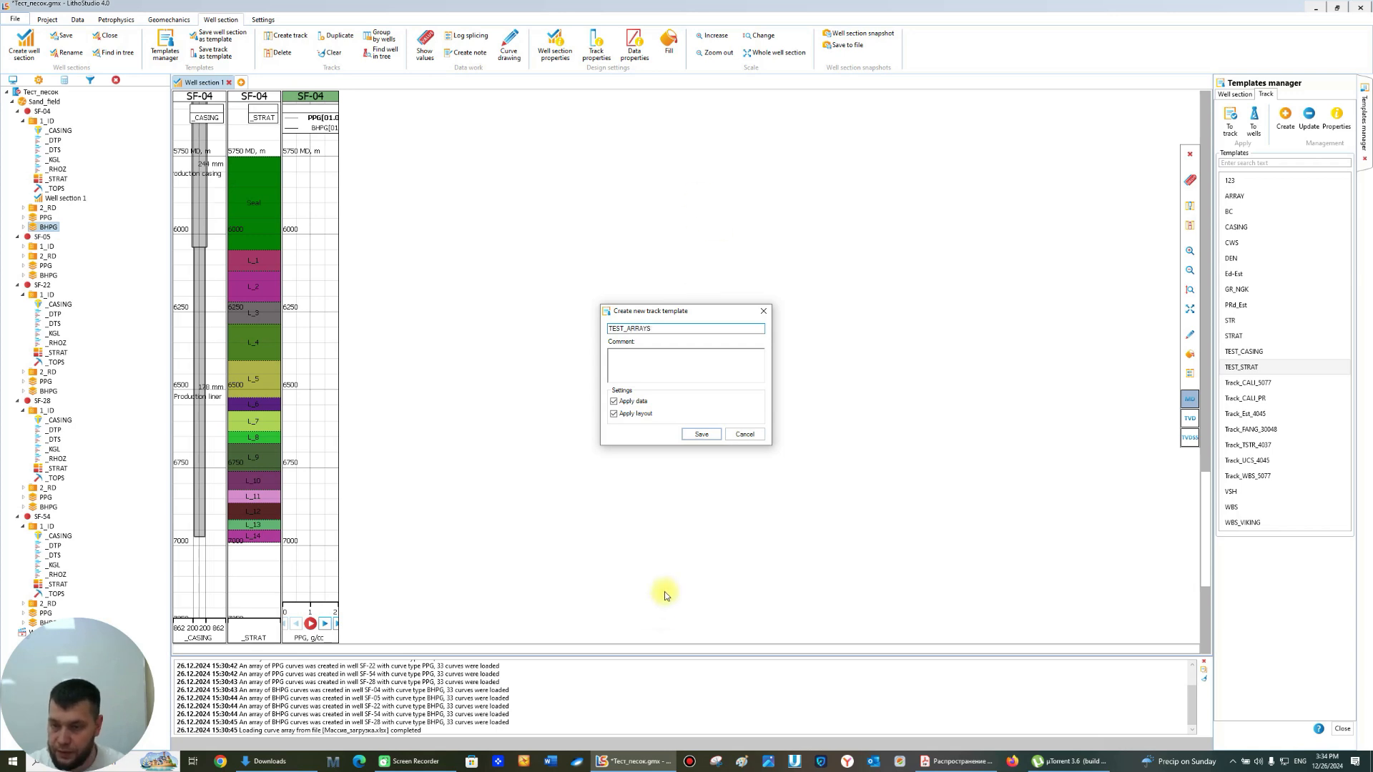
pyautogui.click(702, 434)
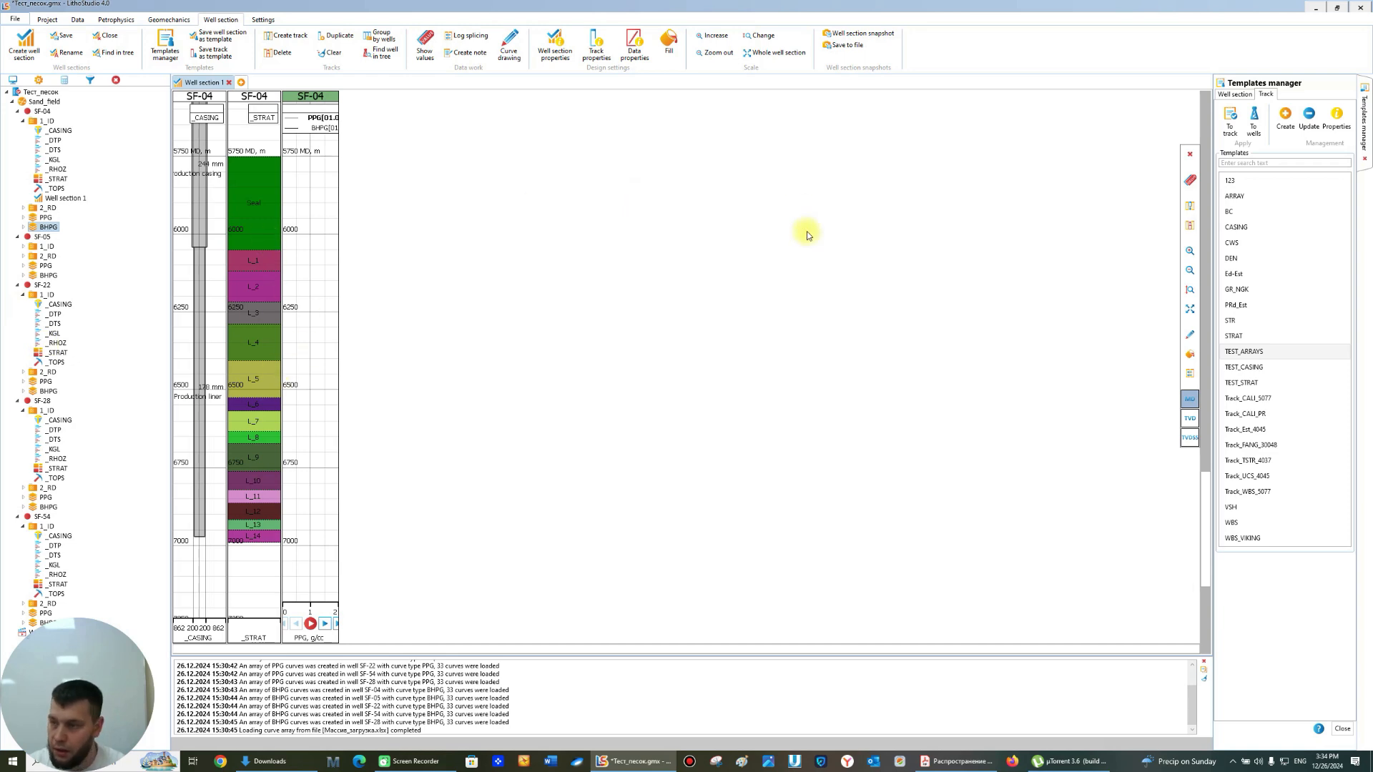
# - Apply the TEST_ARRAYS track template to all five wells without clearing the well section
pyautogui.click(1257, 123)
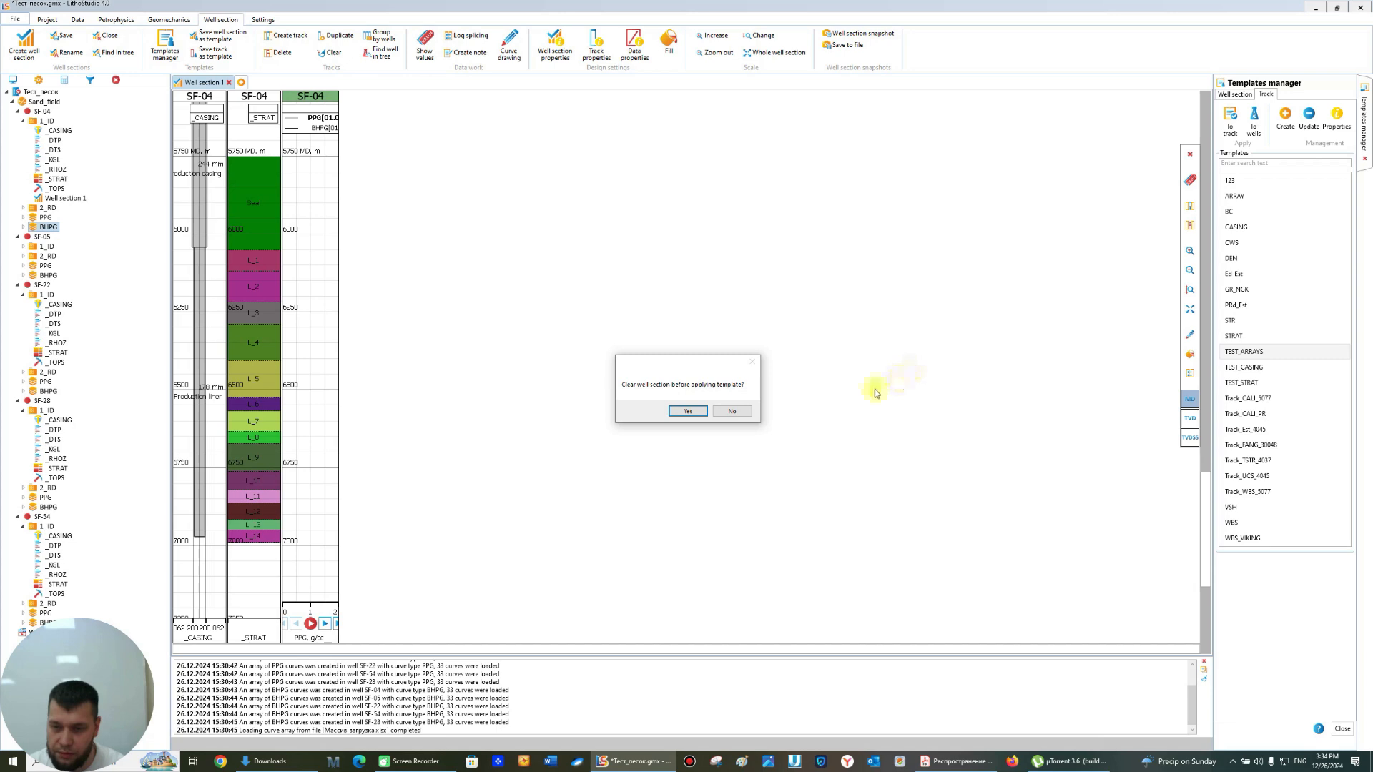
pyautogui.click(736, 412)
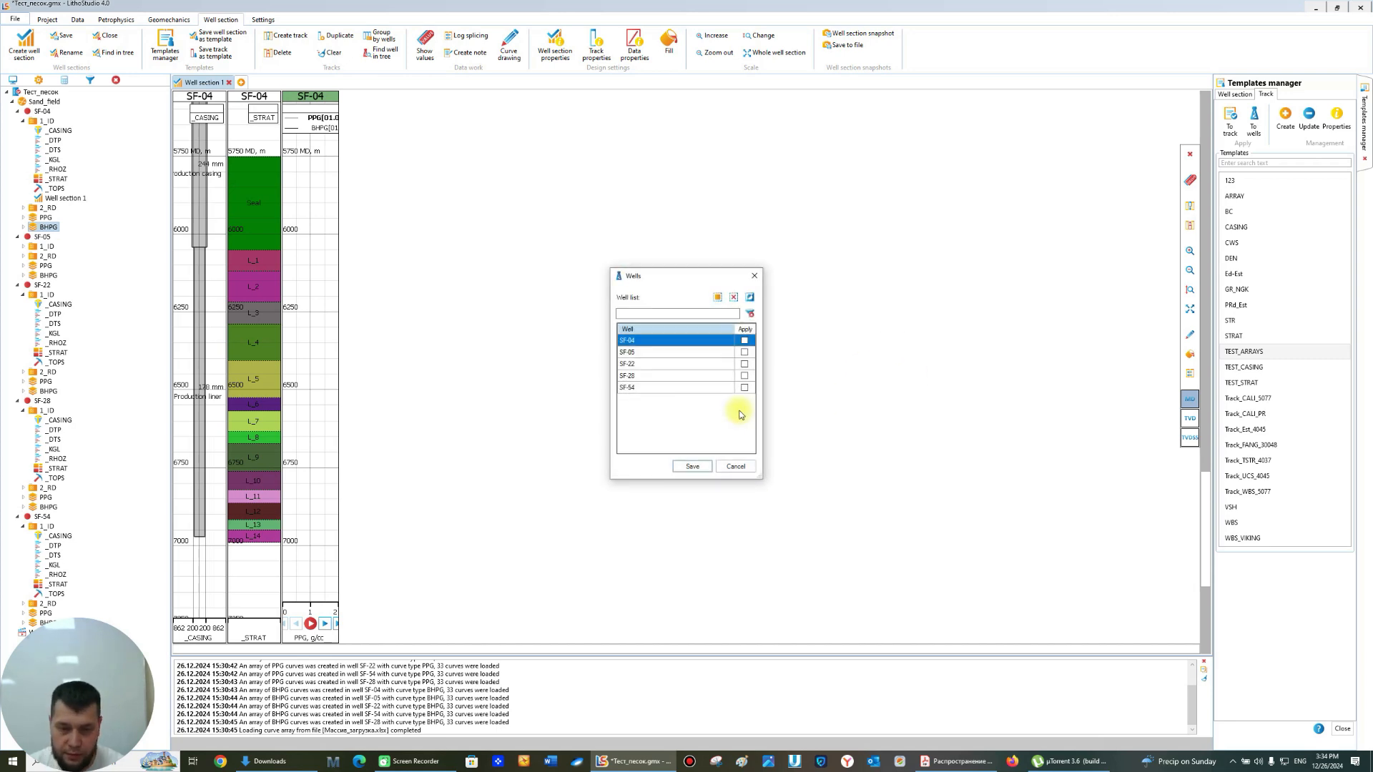
pyautogui.click(718, 297)
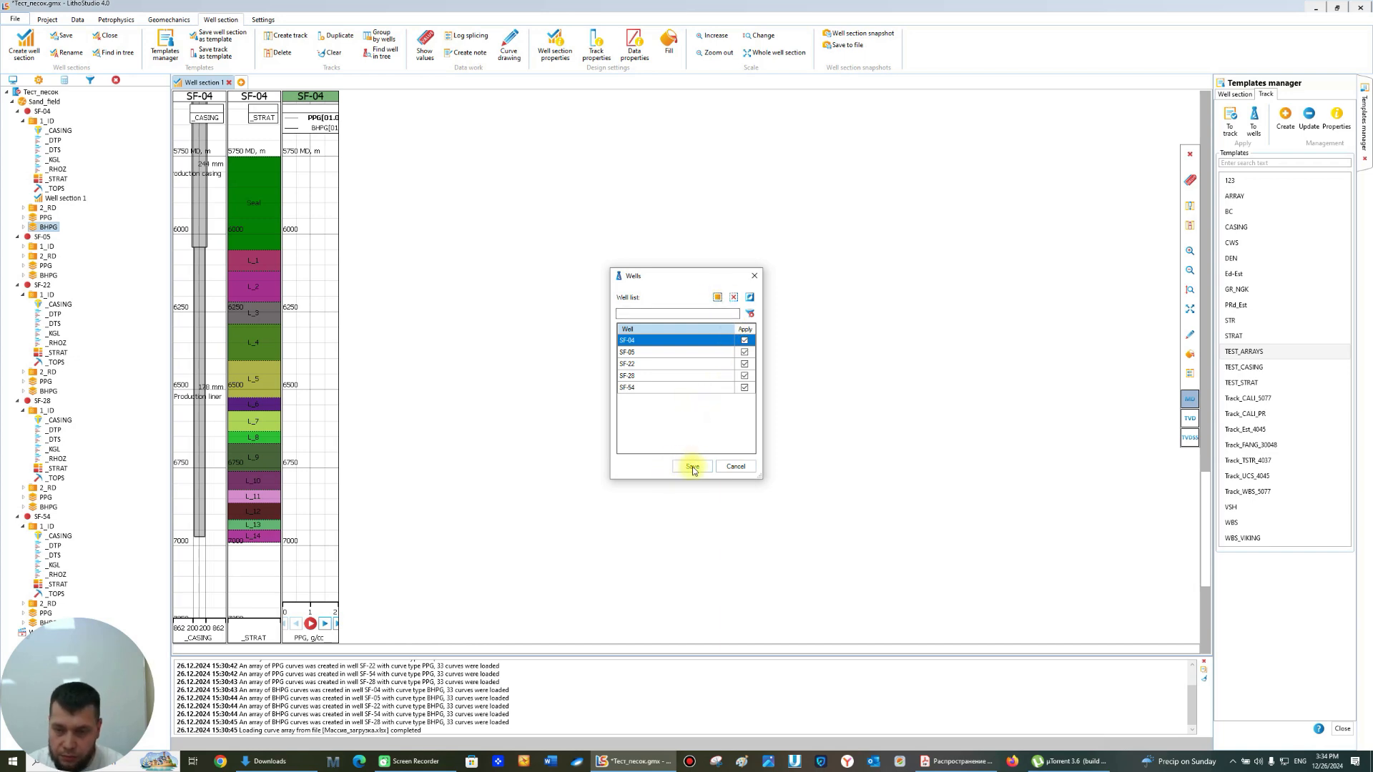
pyautogui.click(692, 468)
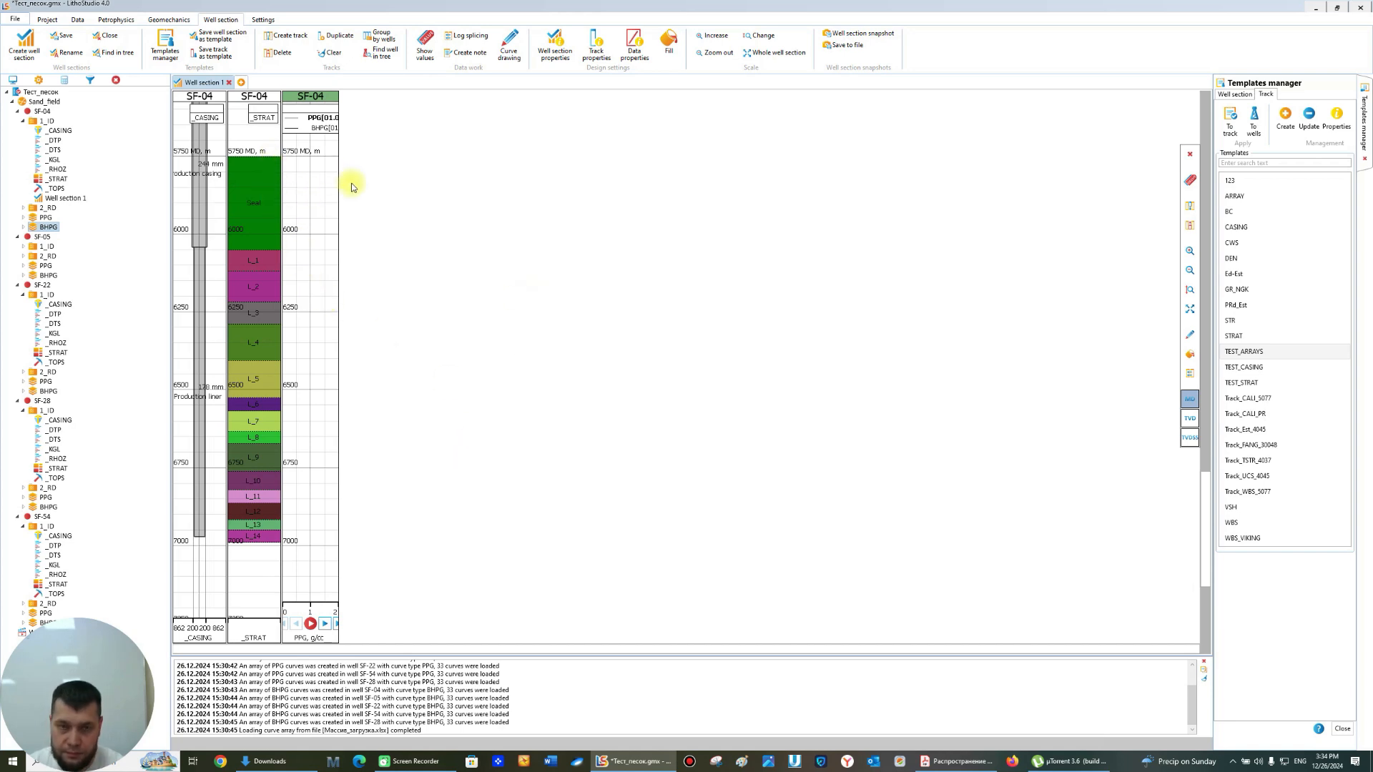
# - Play the PPG and BHPG curve arrays across the wells' tracks briefly and pause the playback
pyautogui.click(544, 503)
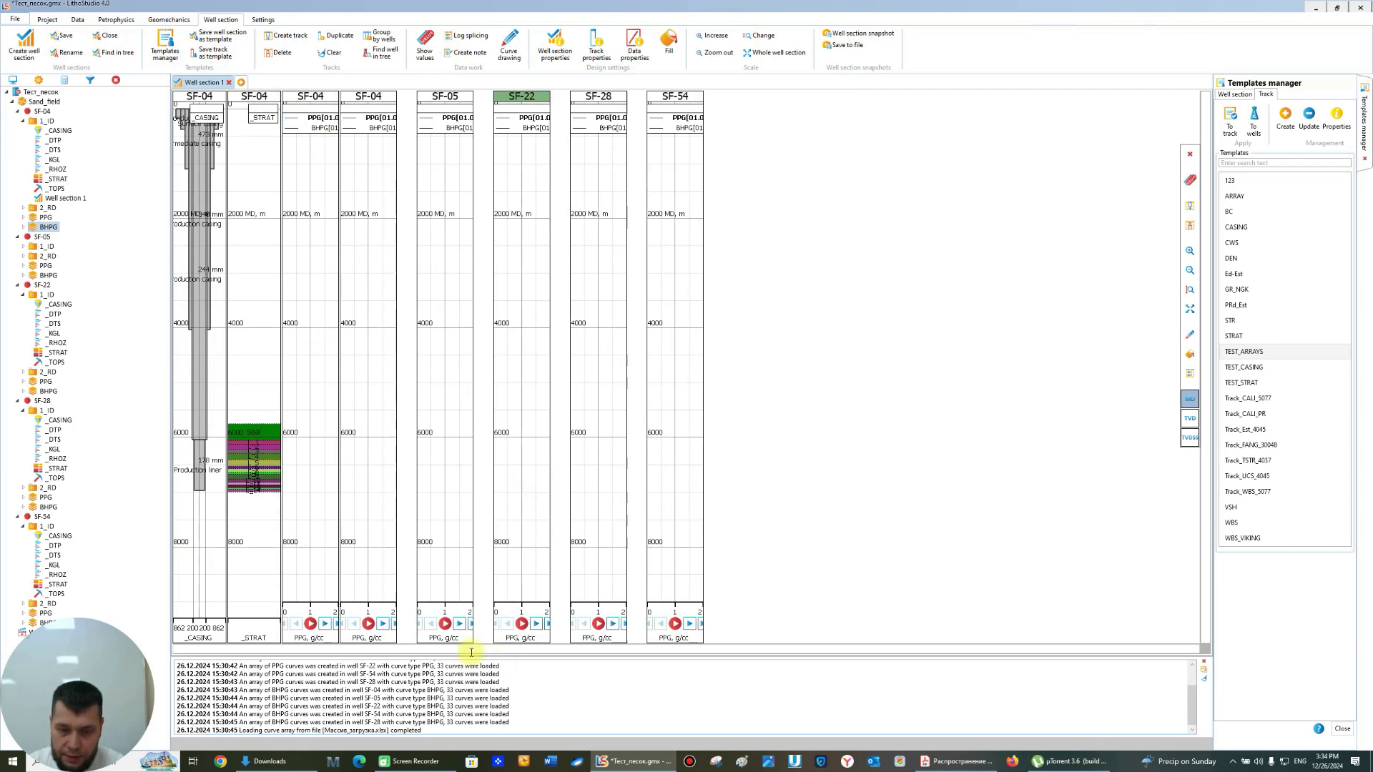
pyautogui.click(444, 623)
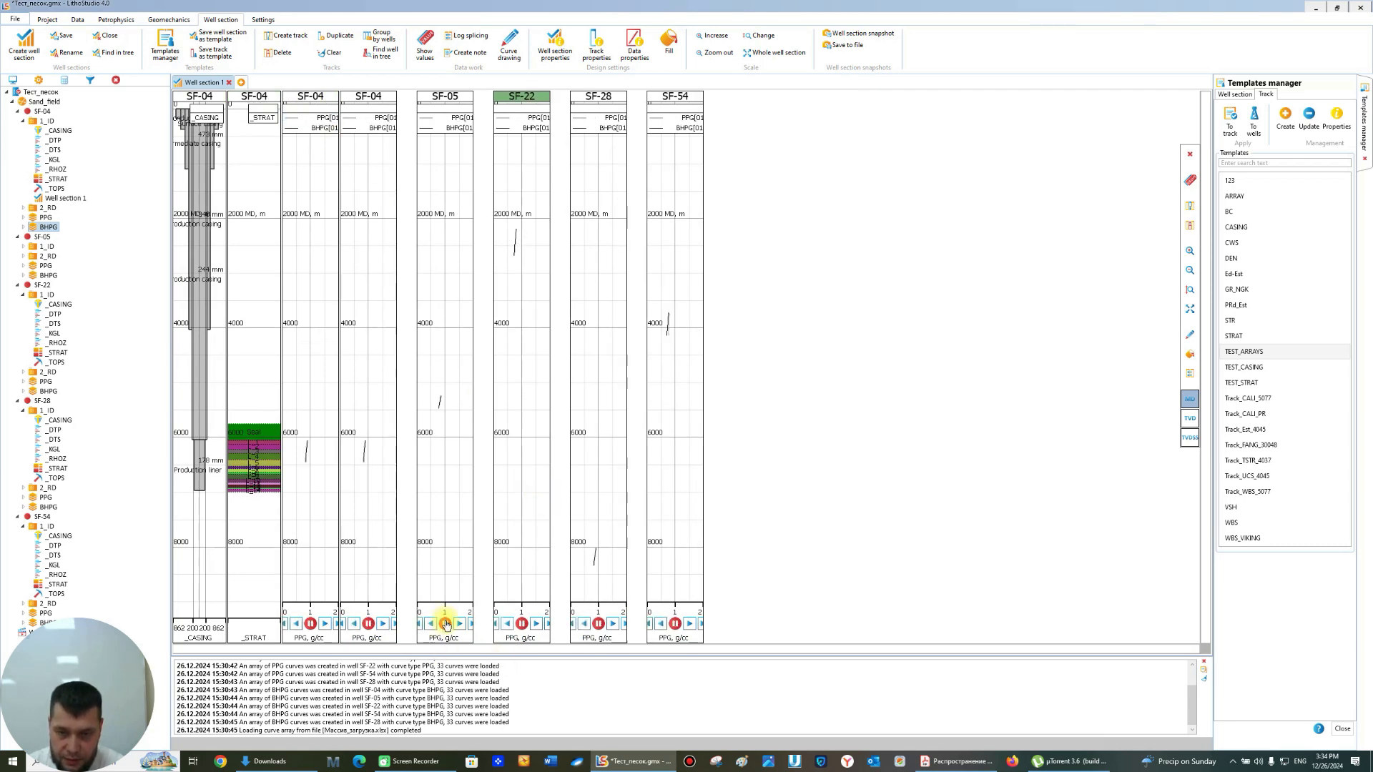
pyautogui.click(444, 623)
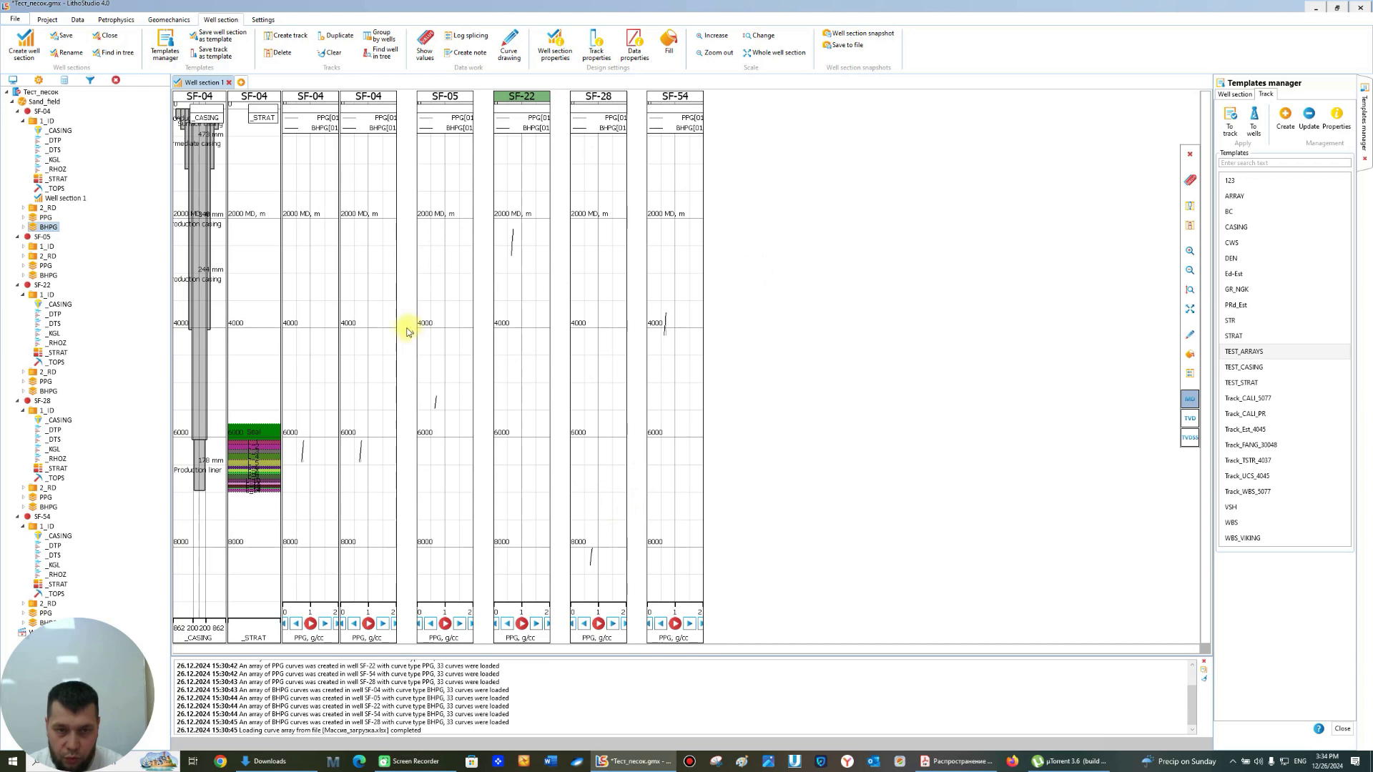
# - Delete the duplicate PPG and BHPG array track of well SF-04 from the well section
pyautogui.click(347, 263)
pyautogui.rightClick(351, 227)
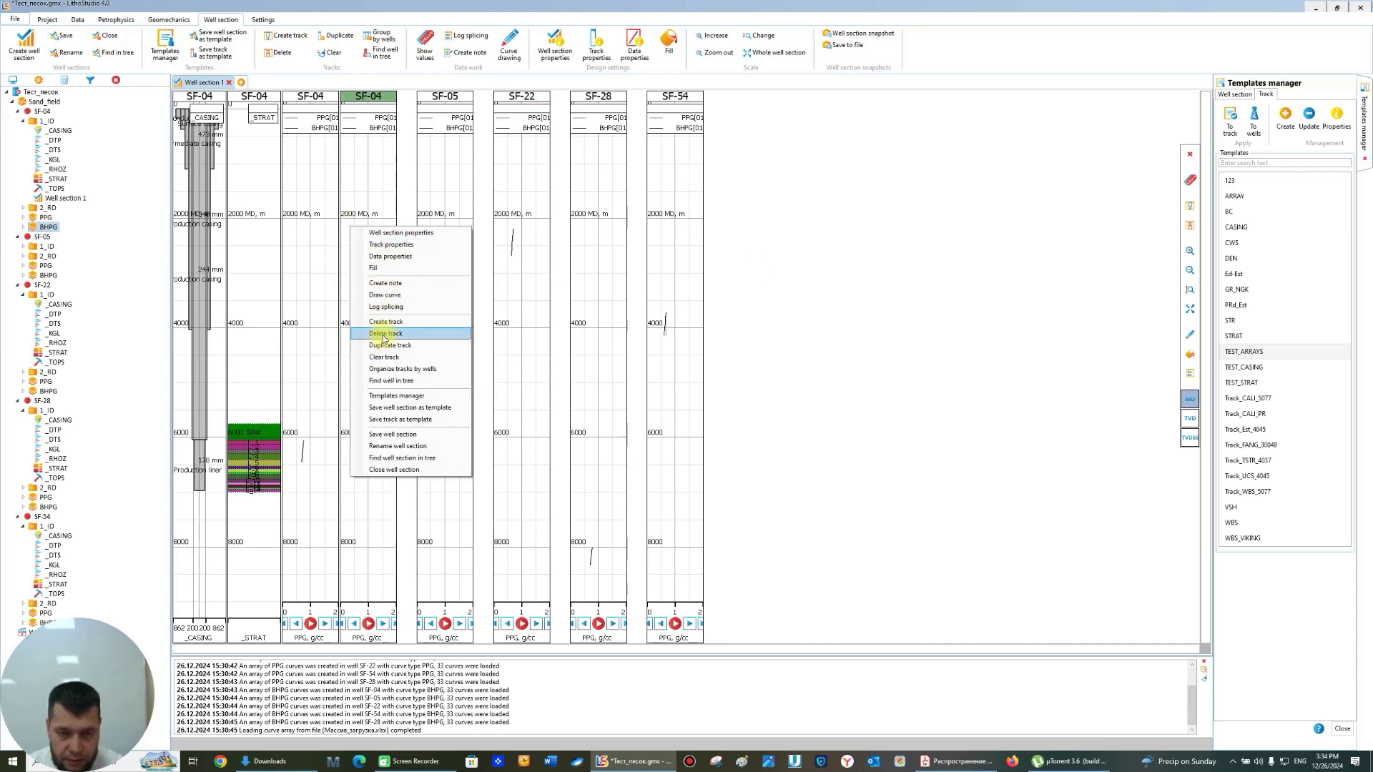
pyautogui.click(384, 334)
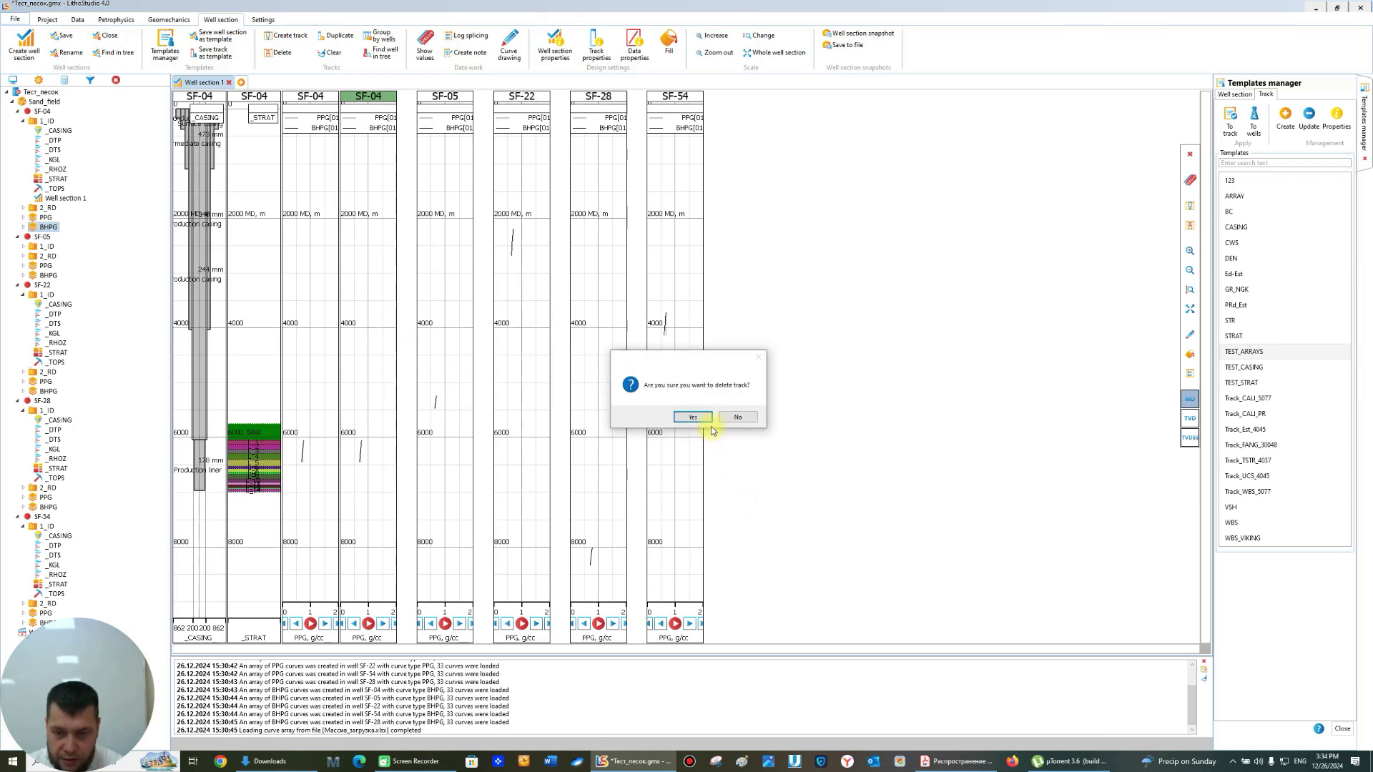
pyautogui.click(691, 417)
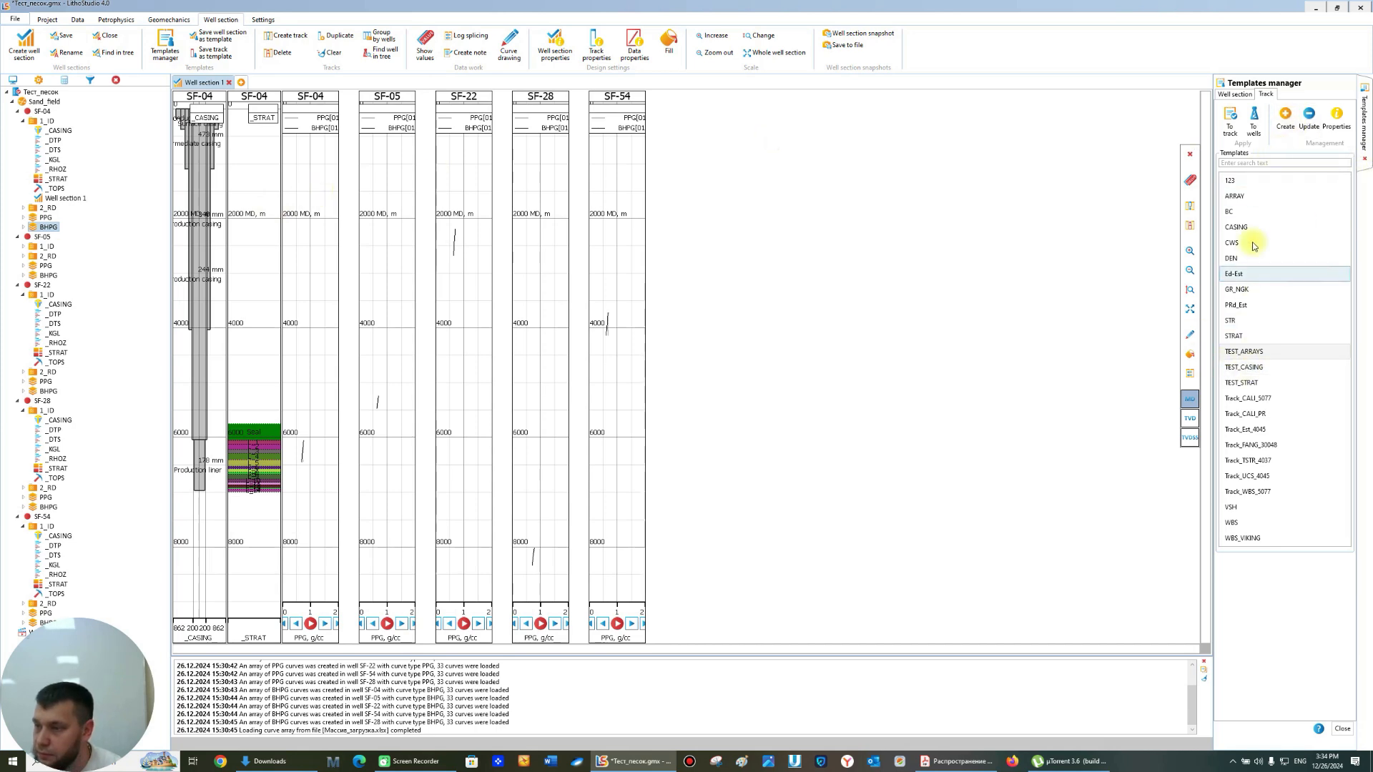
# - Apply the TEST_ARRAYS track template to wells SF-05, SF-22, SF-28 and SF-54 without clearing the well section
pyautogui.click(1255, 127)
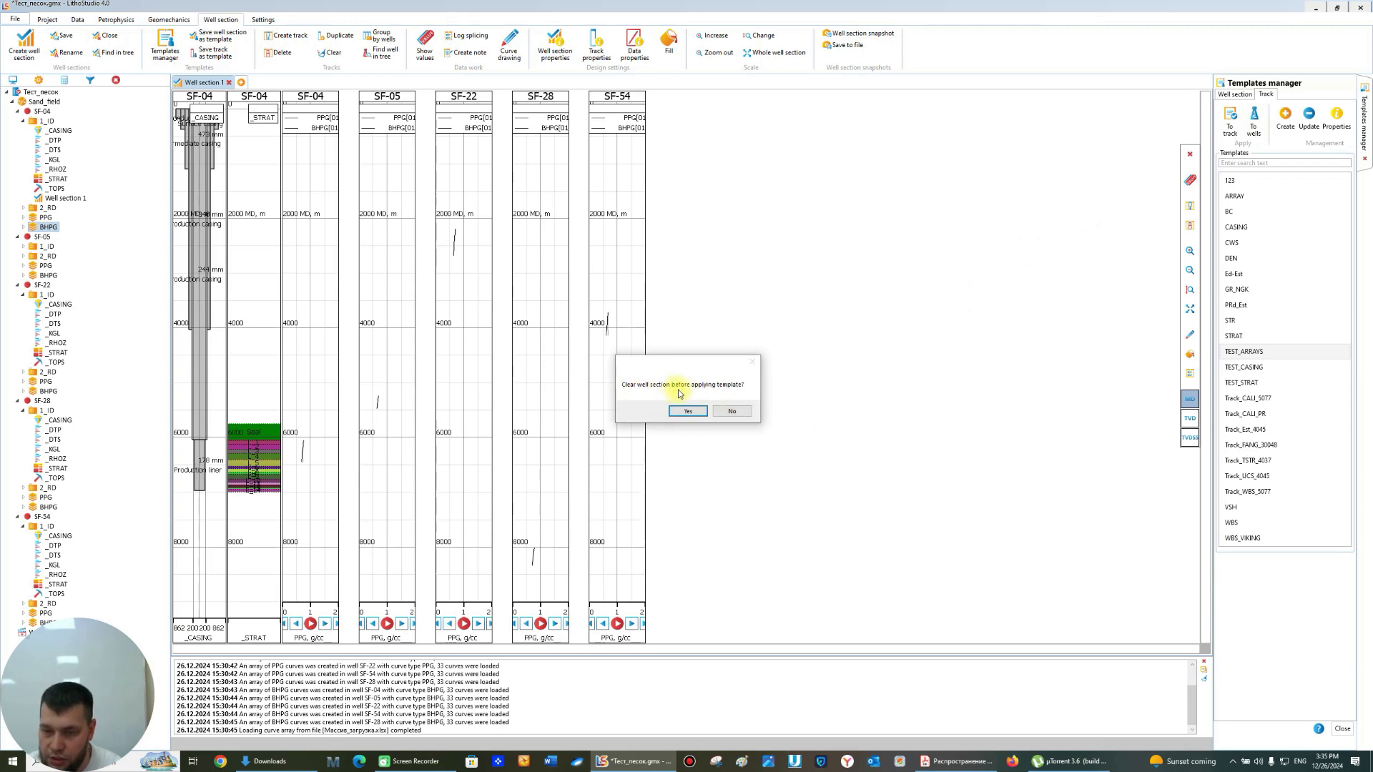
pyautogui.click(732, 412)
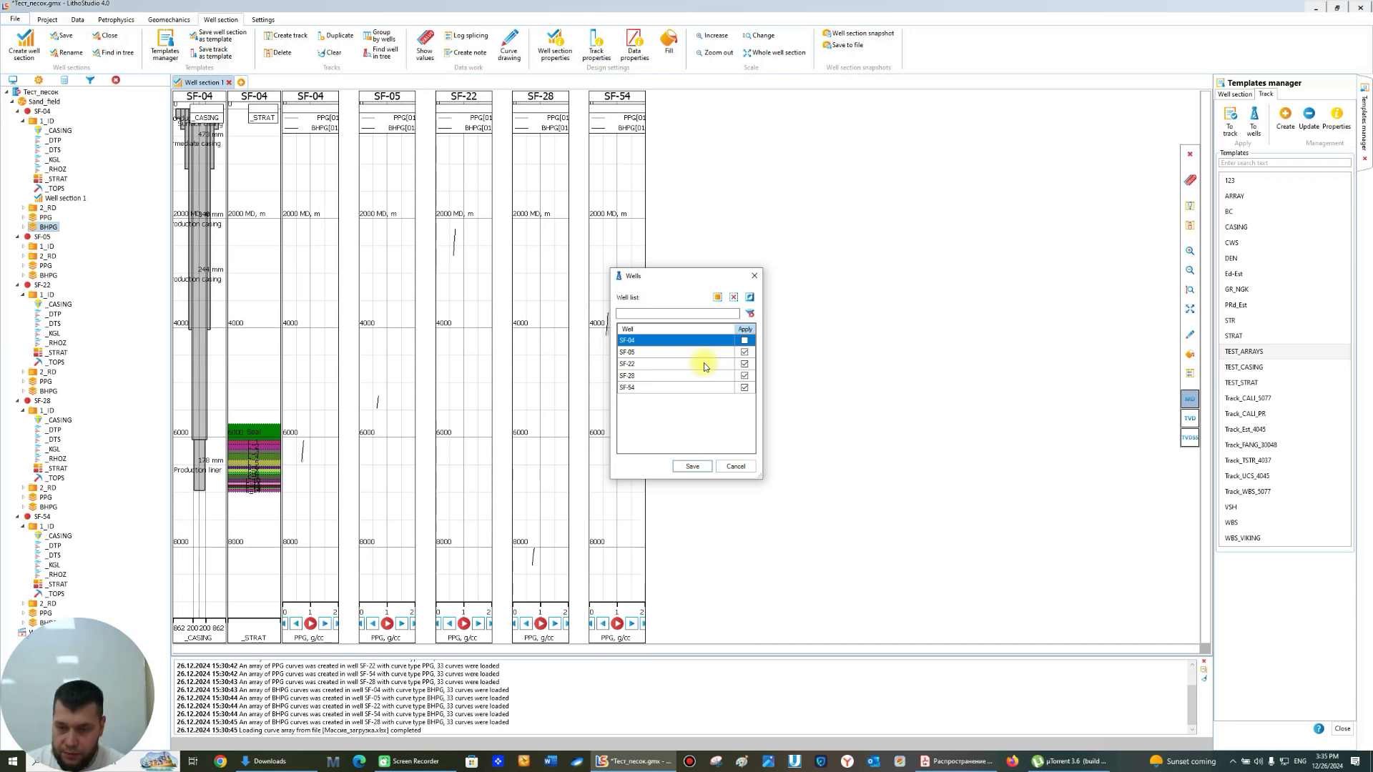
pyautogui.click(696, 468)
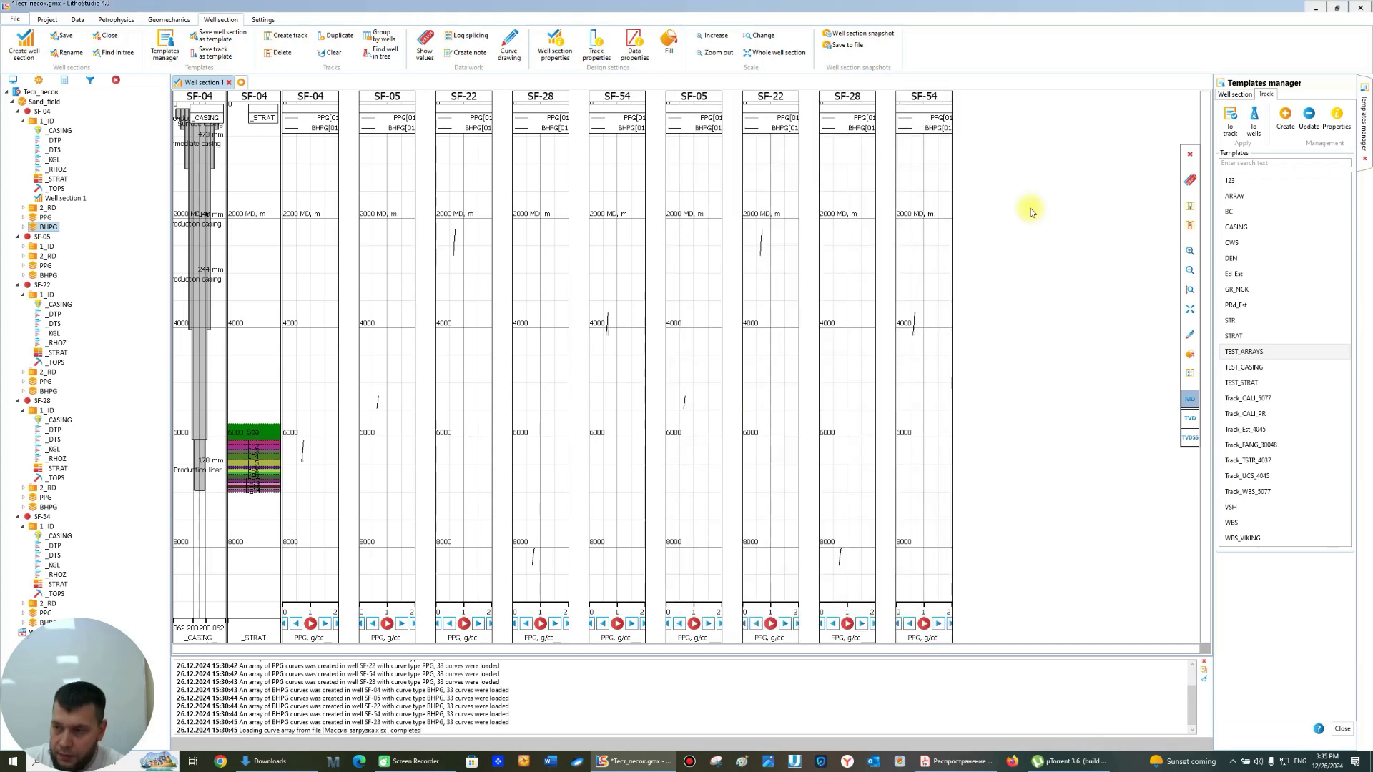
# - Delete the five consecutive array tracks from the first SF-54 track through the last SF-54 track
pyautogui.click(608, 248)
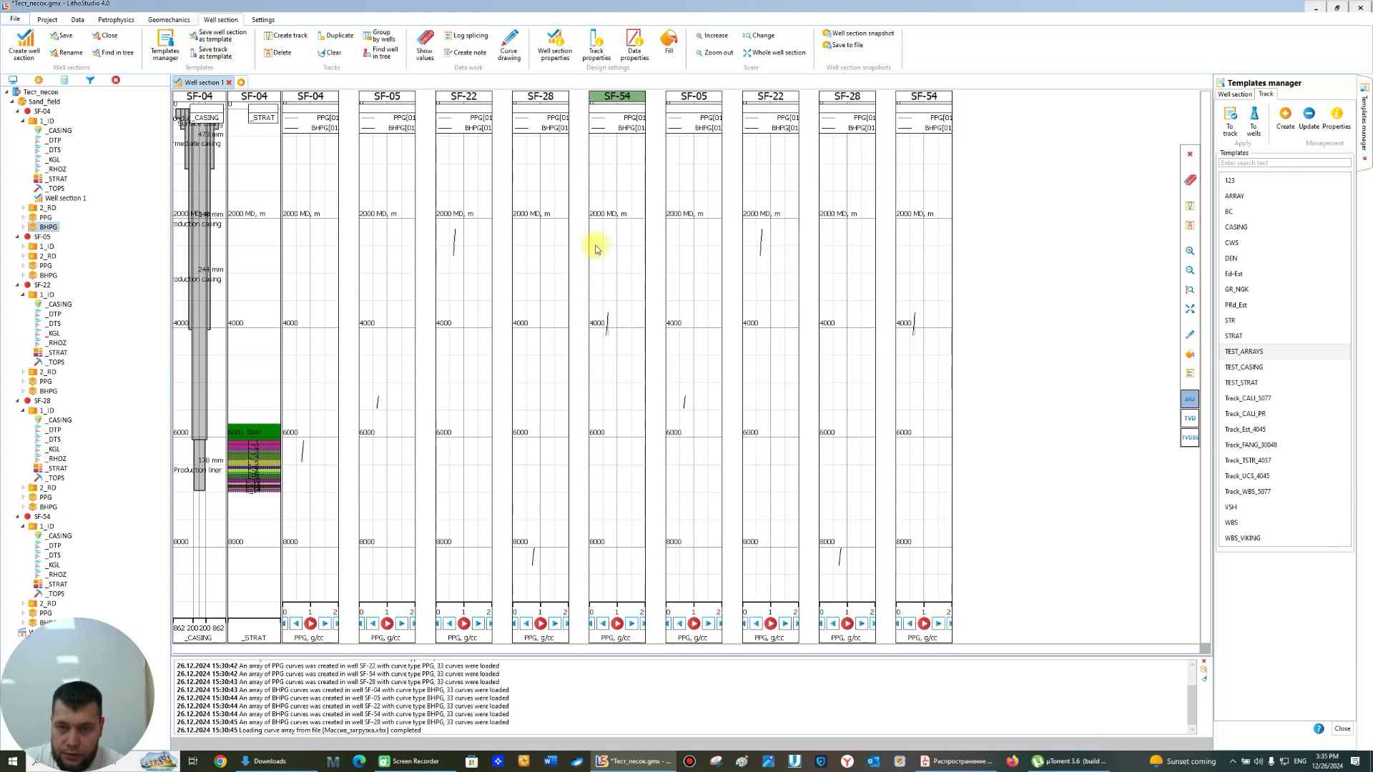
pyautogui.keyDown('shift'); pyautogui.click(920, 204); pyautogui.keyUp('shift')
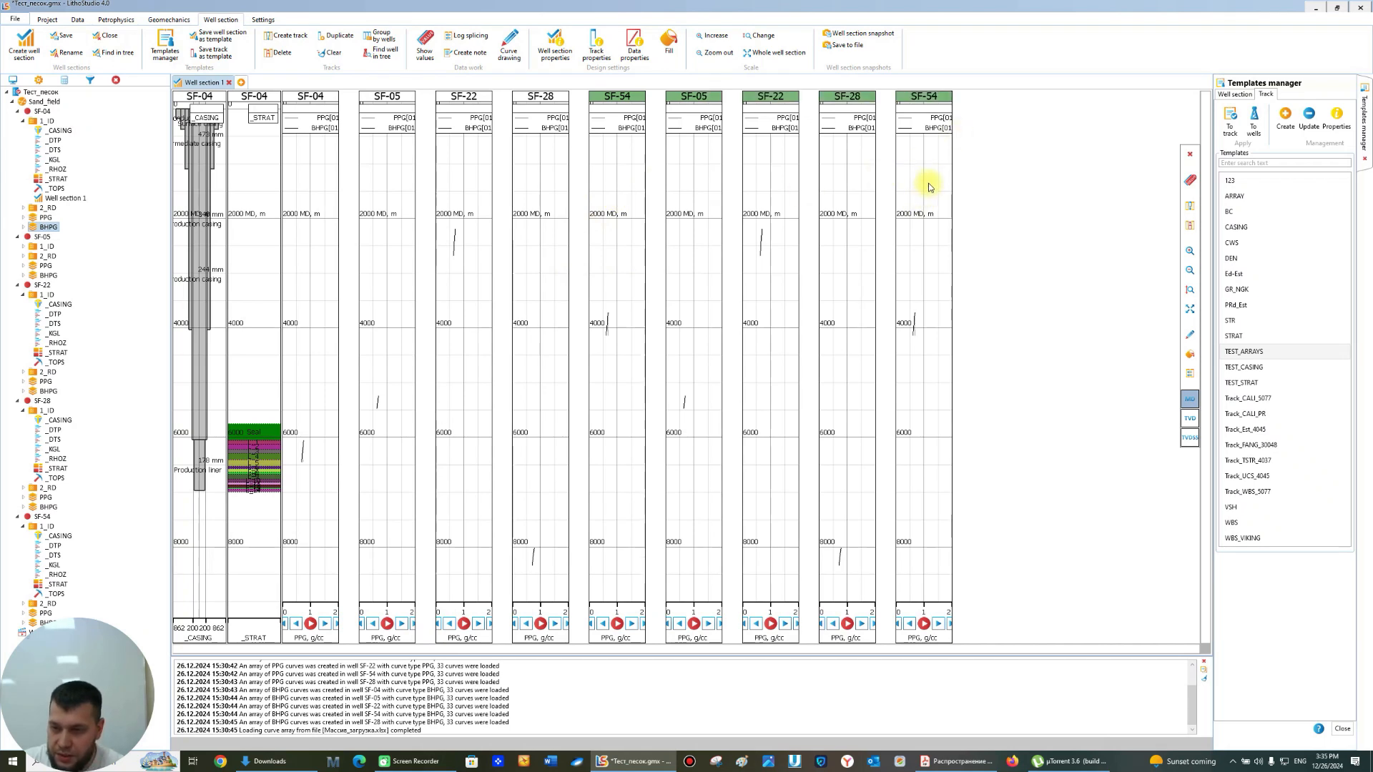
pyautogui.rightClick(928, 183)
pyautogui.click(981, 291)
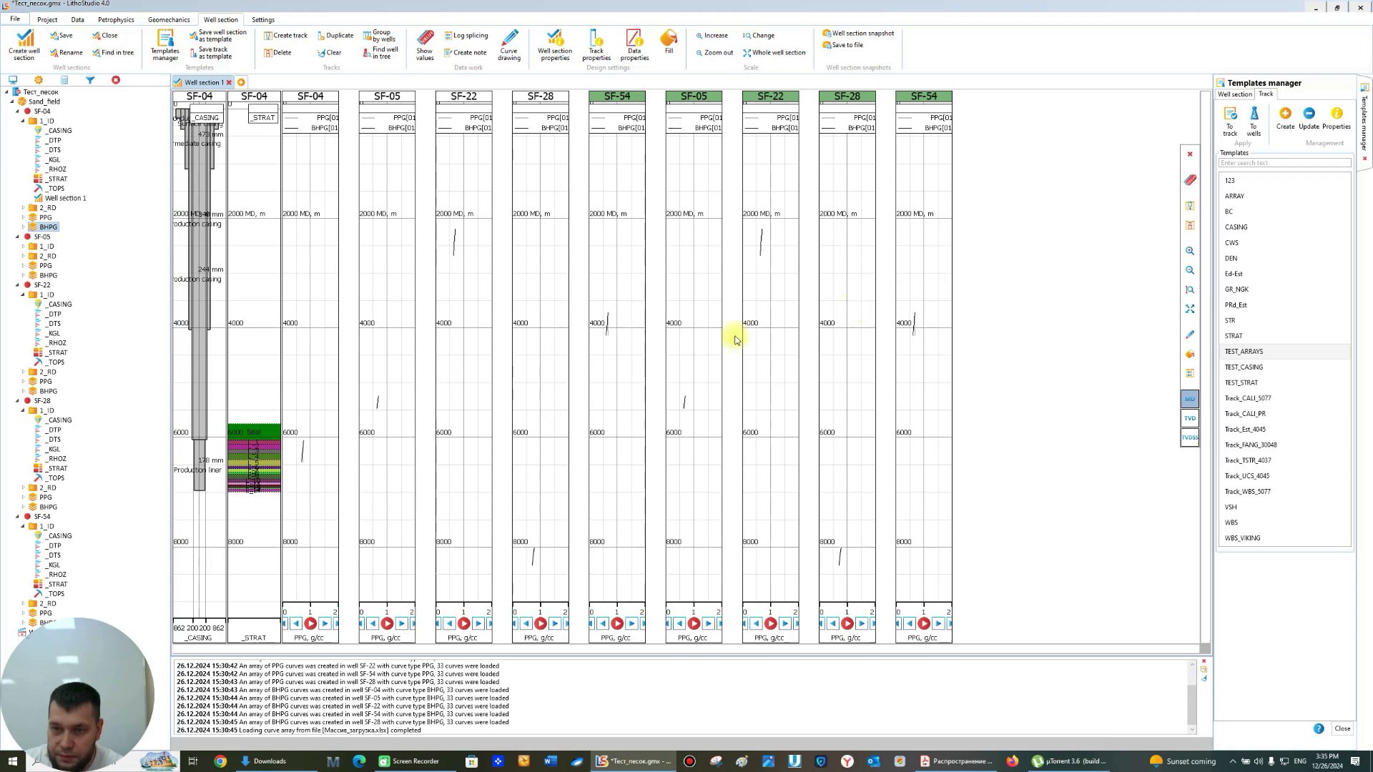
pyautogui.click(670, 412)
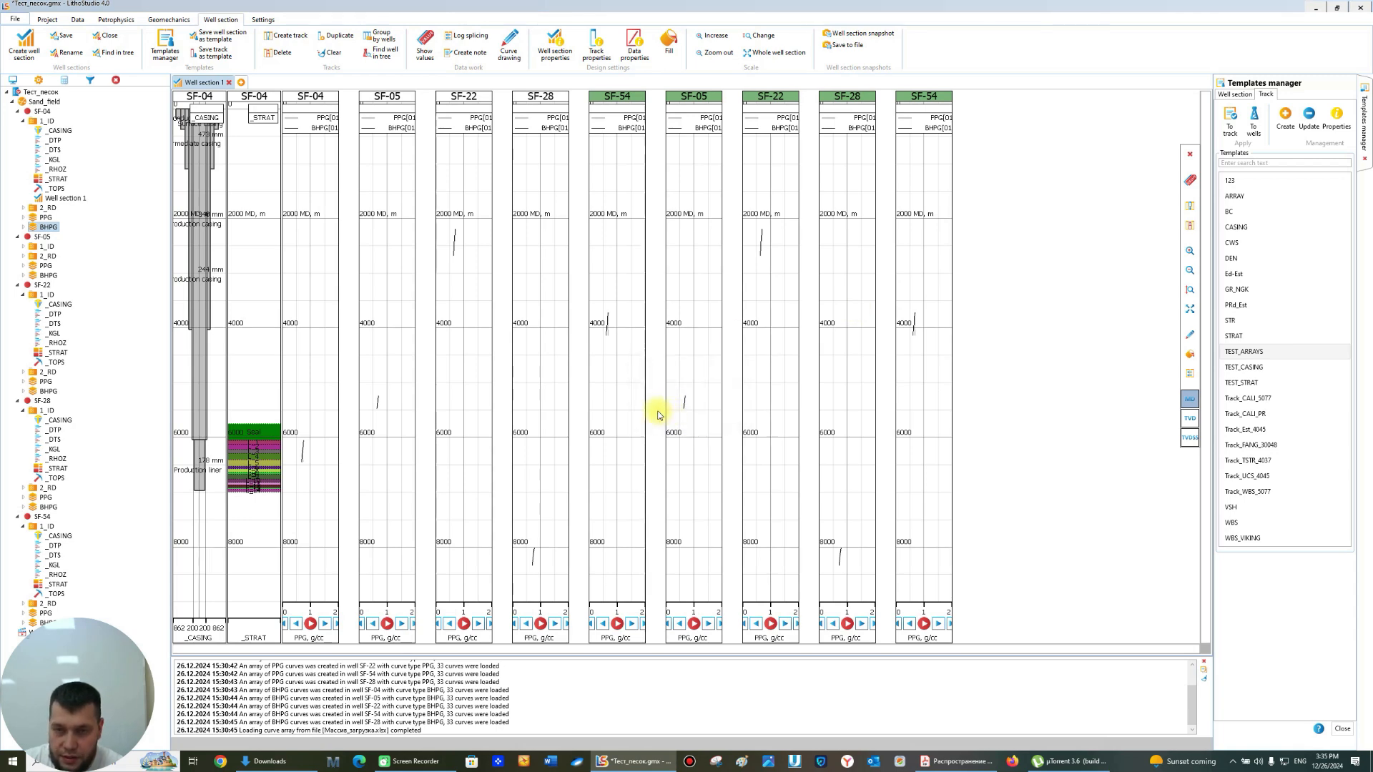
# - Apply the TEST_STRAT track template to wells SF-05, SF-22, SF-28 and SF-54 without clearing the well section
pyautogui.click(1243, 383)
pyautogui.click(1253, 118)
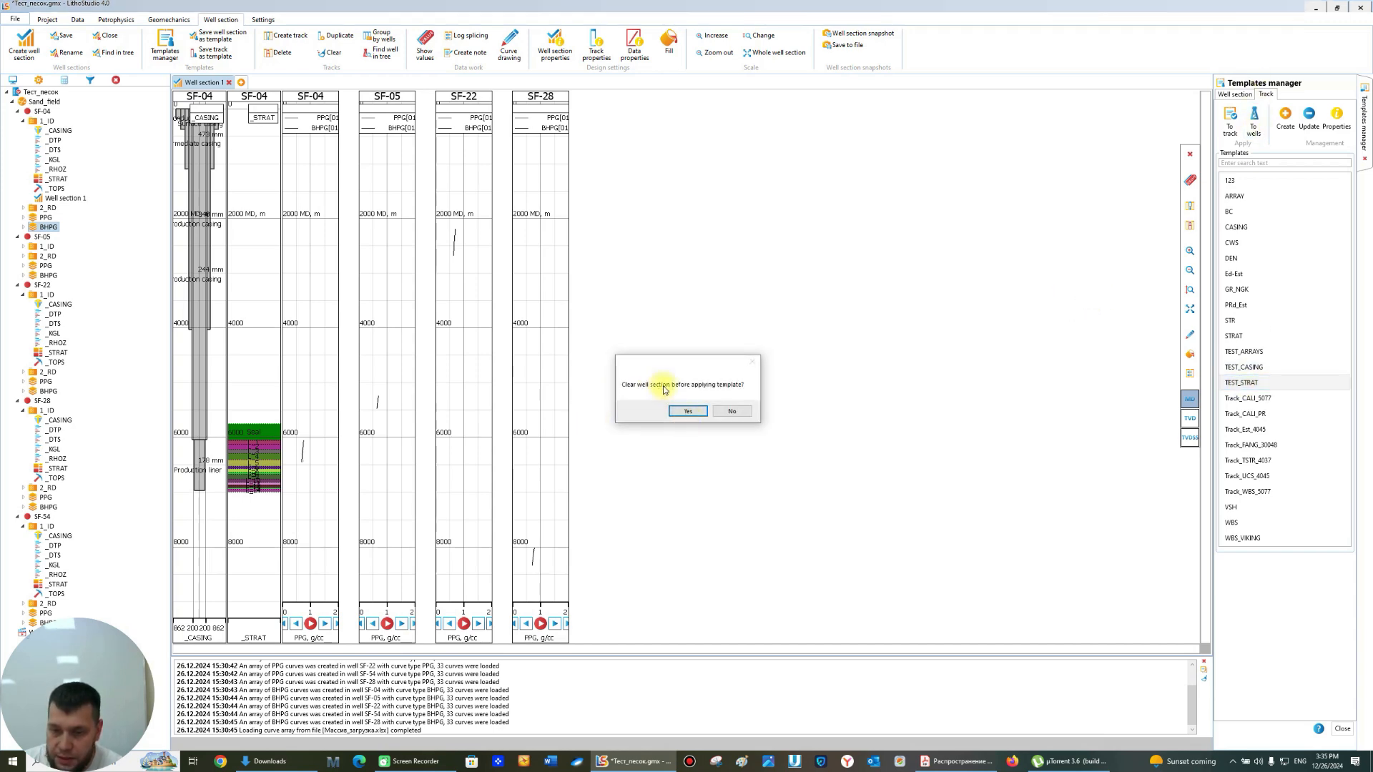
pyautogui.click(732, 412)
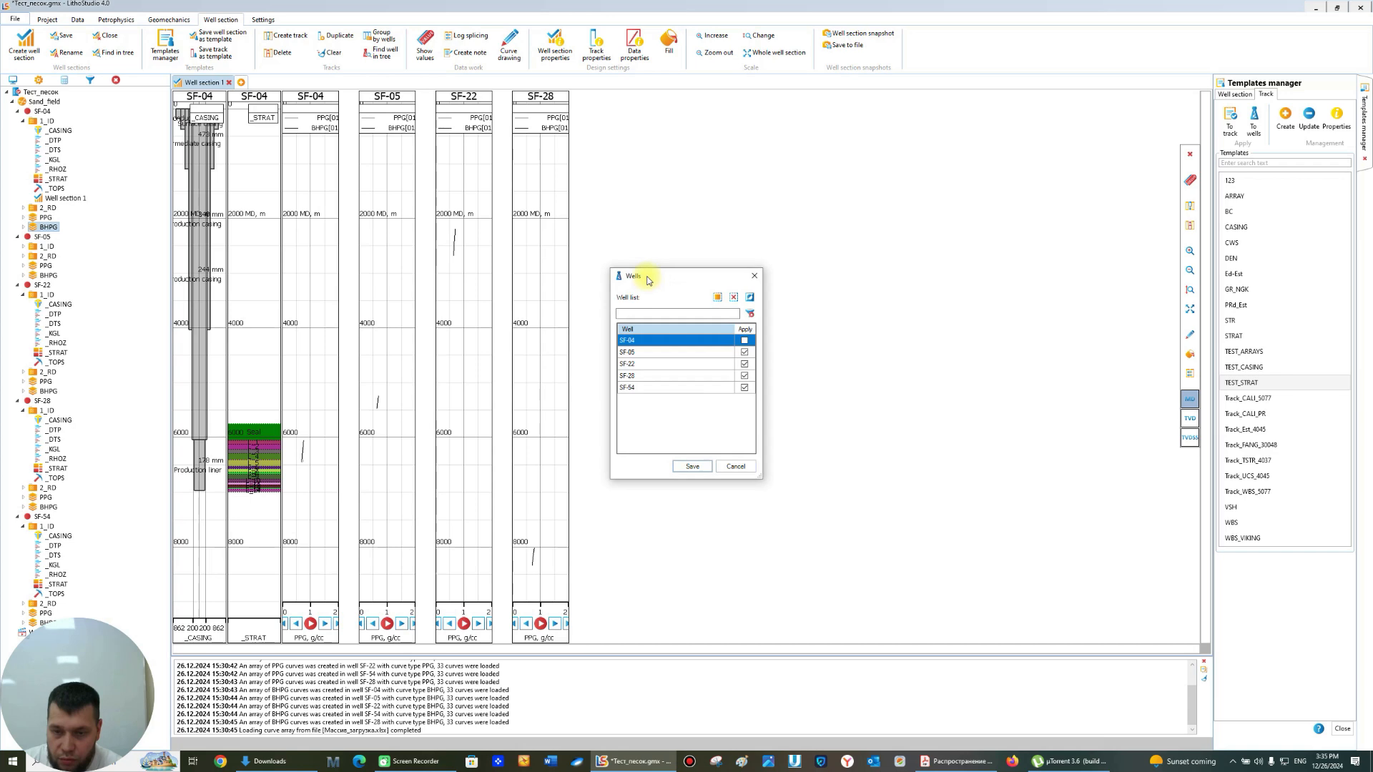
pyautogui.click(692, 468)
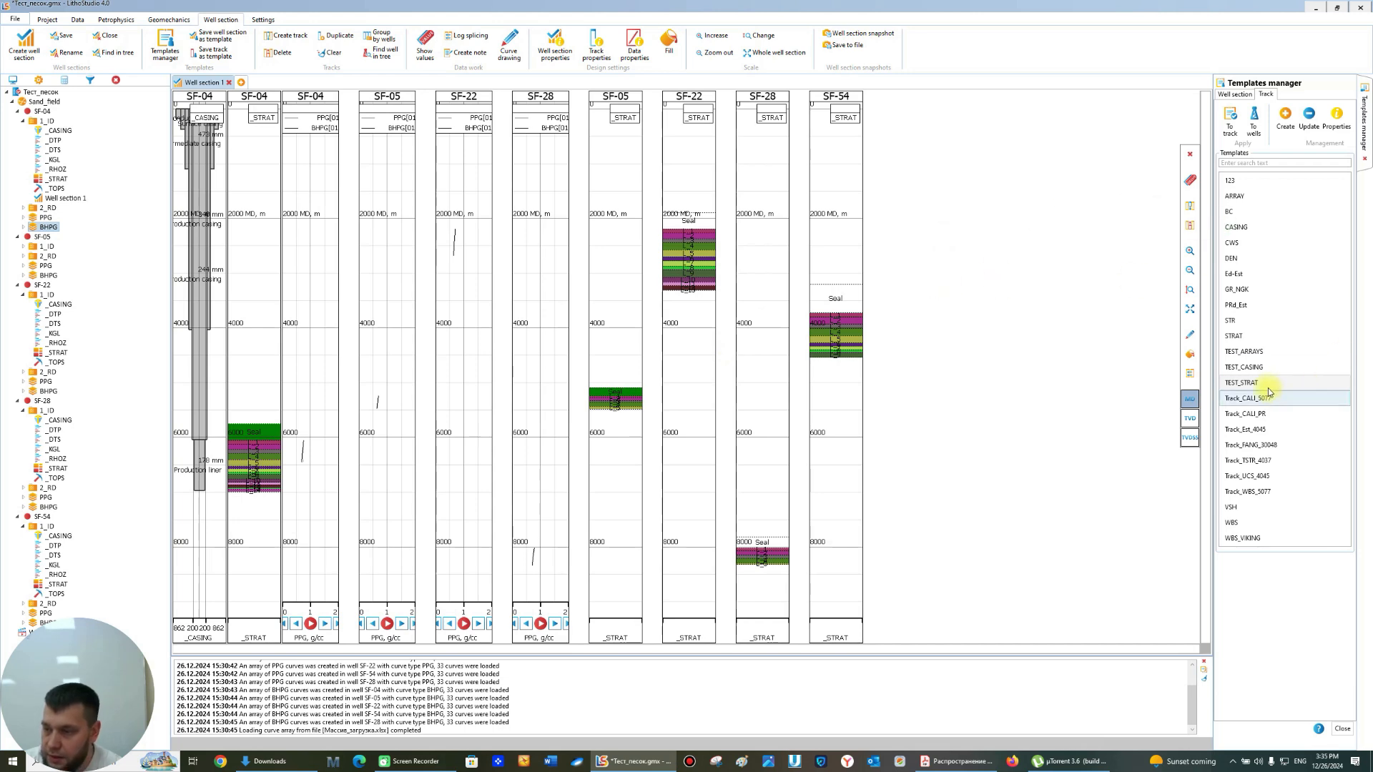
# - Apply the TEST_CASING track template to wells SF-05, SF-22, SF-28 and SF-54 without clearing the well section
pyautogui.click(1257, 368)
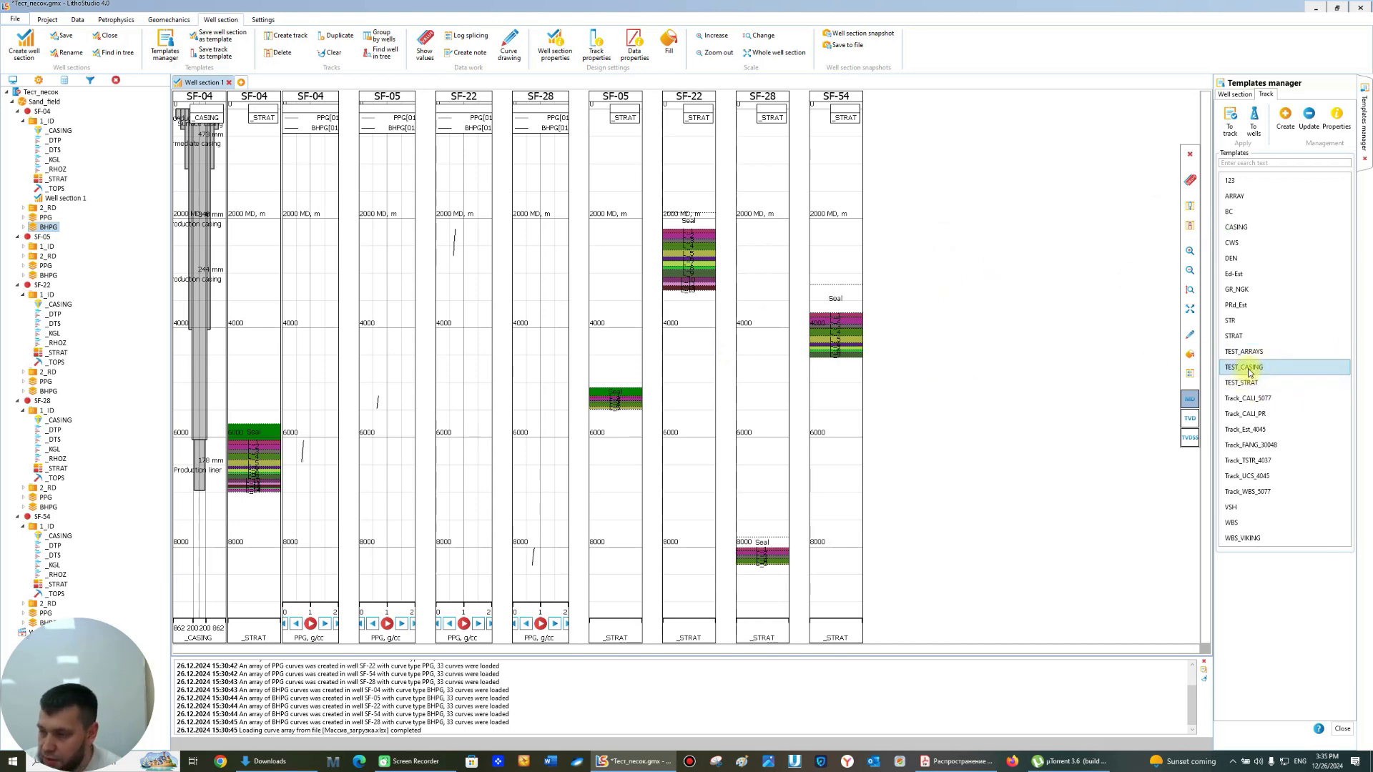
pyautogui.click(1253, 122)
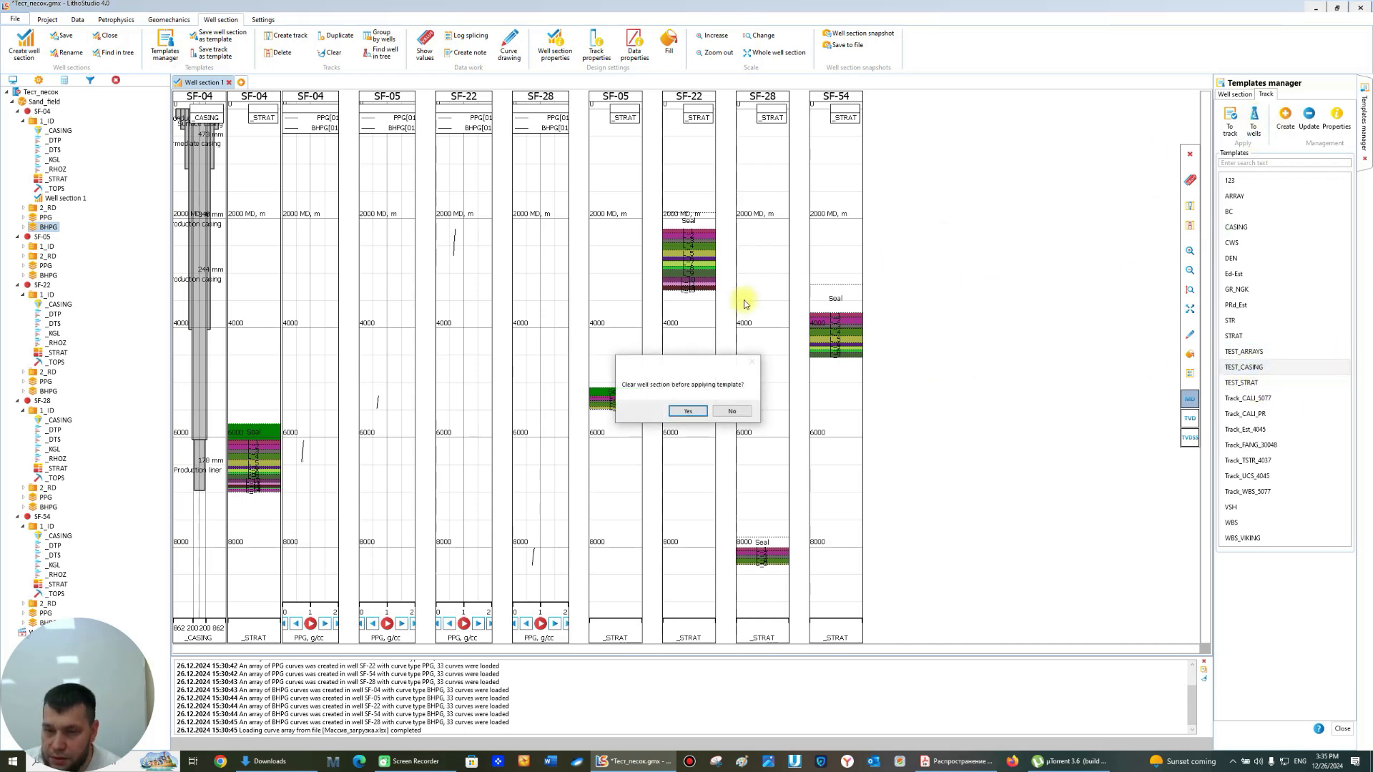
pyautogui.click(727, 410)
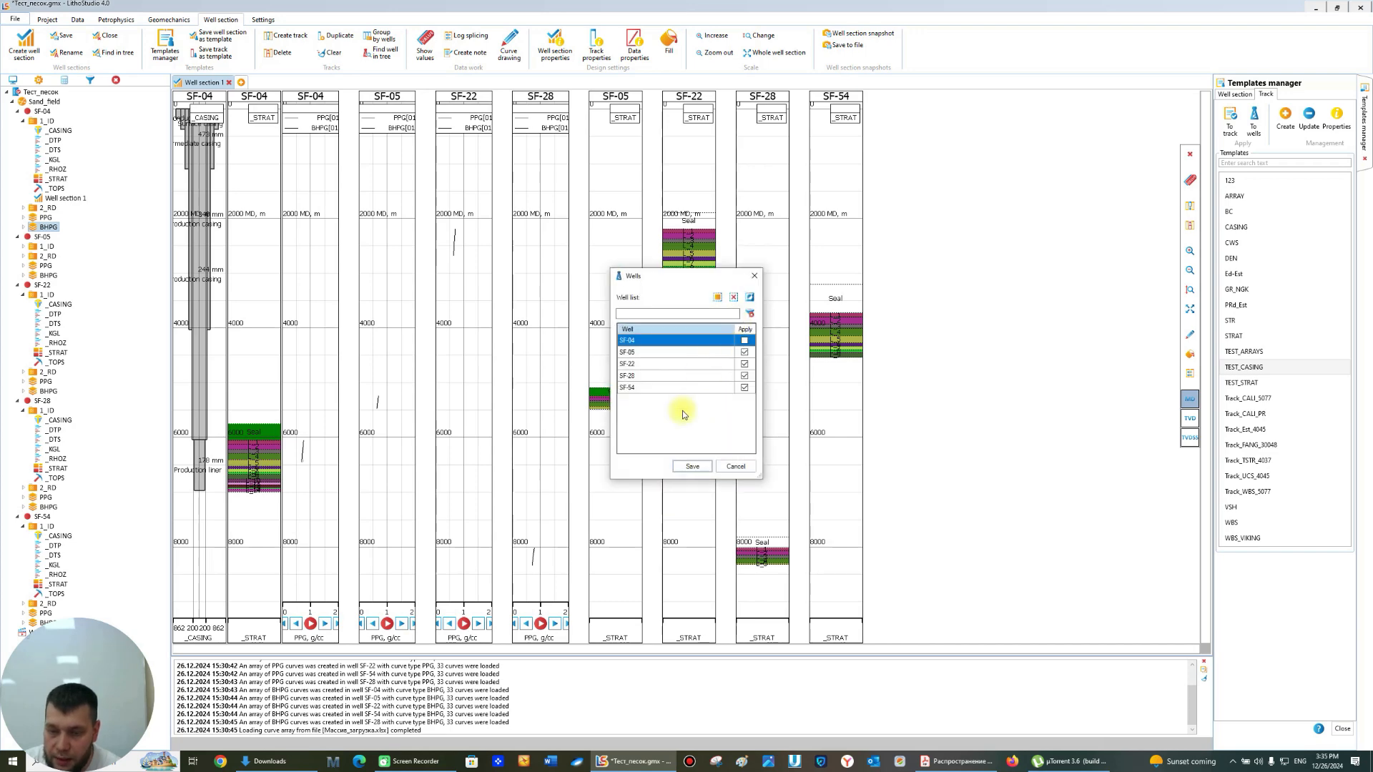
pyautogui.click(690, 466)
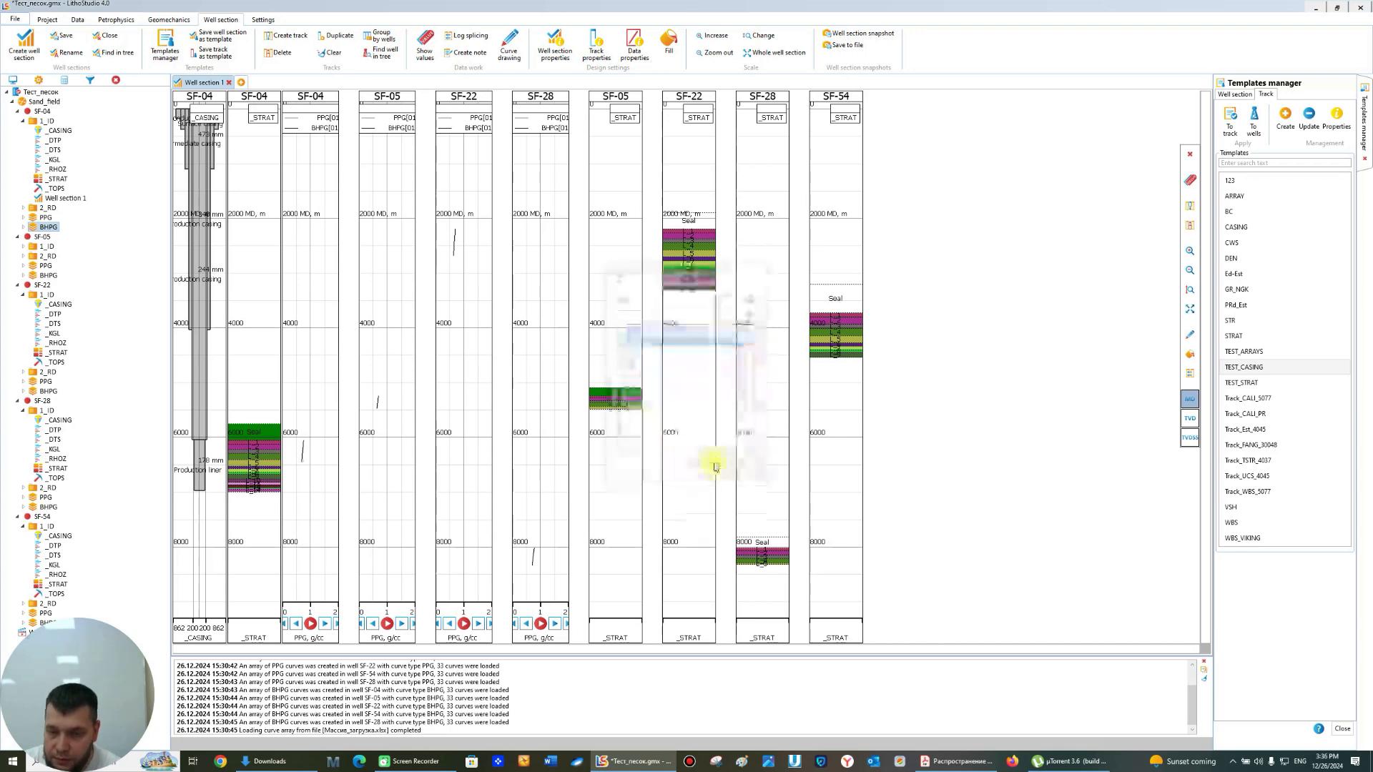
# - Organize the tracks by wells and reorder each well's tracks as casing, stratigraphy, and arrays where present
pyautogui.rightClick(481, 275)
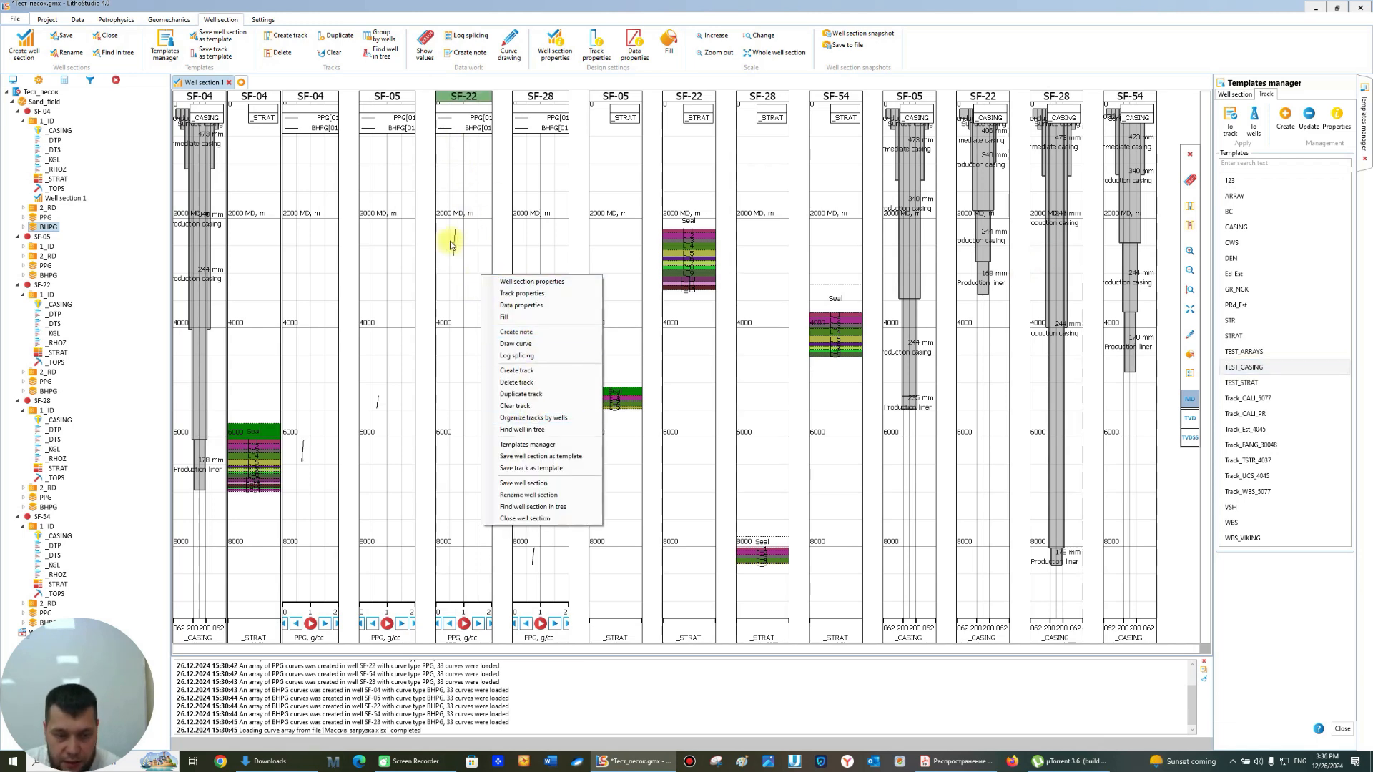
pyautogui.click(540, 419)
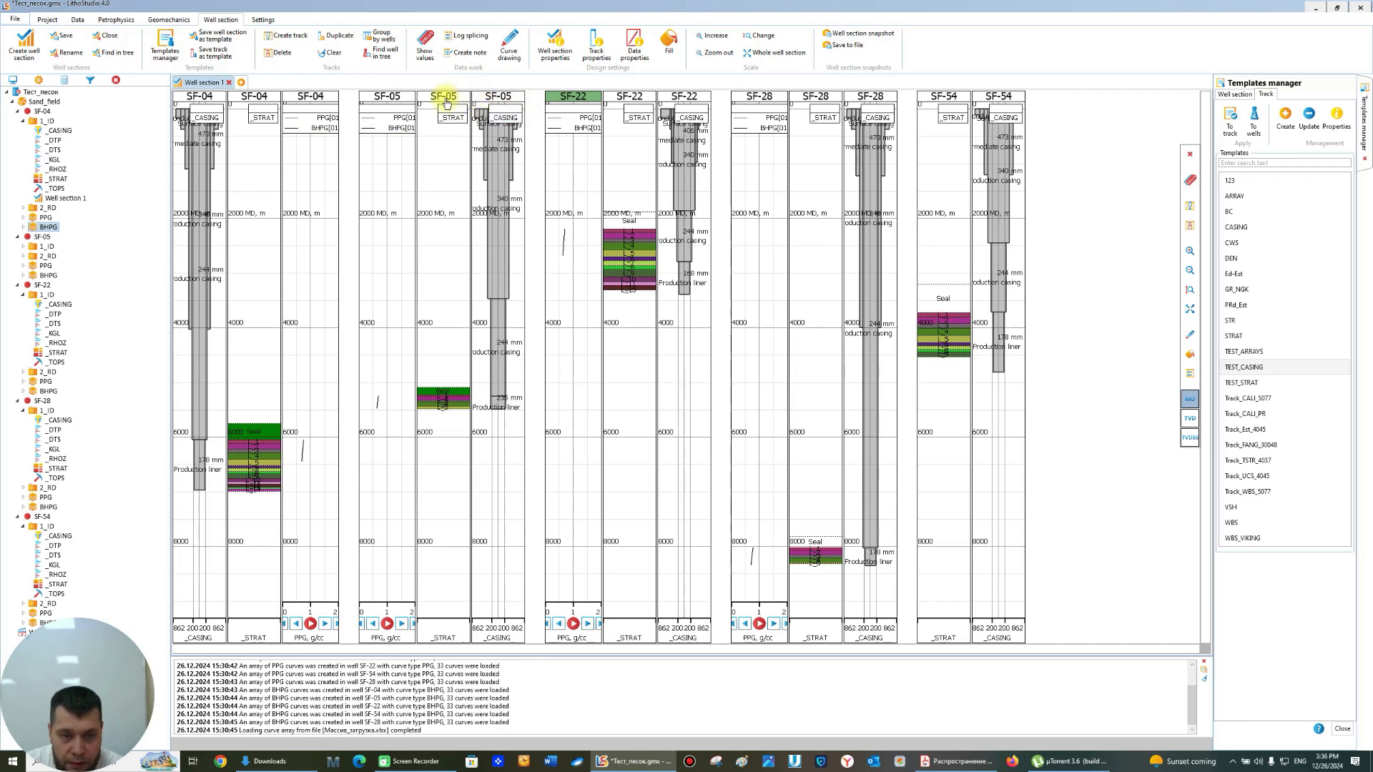
pyautogui.moveTo(404, 98); pyautogui.dragTo(381, 114)
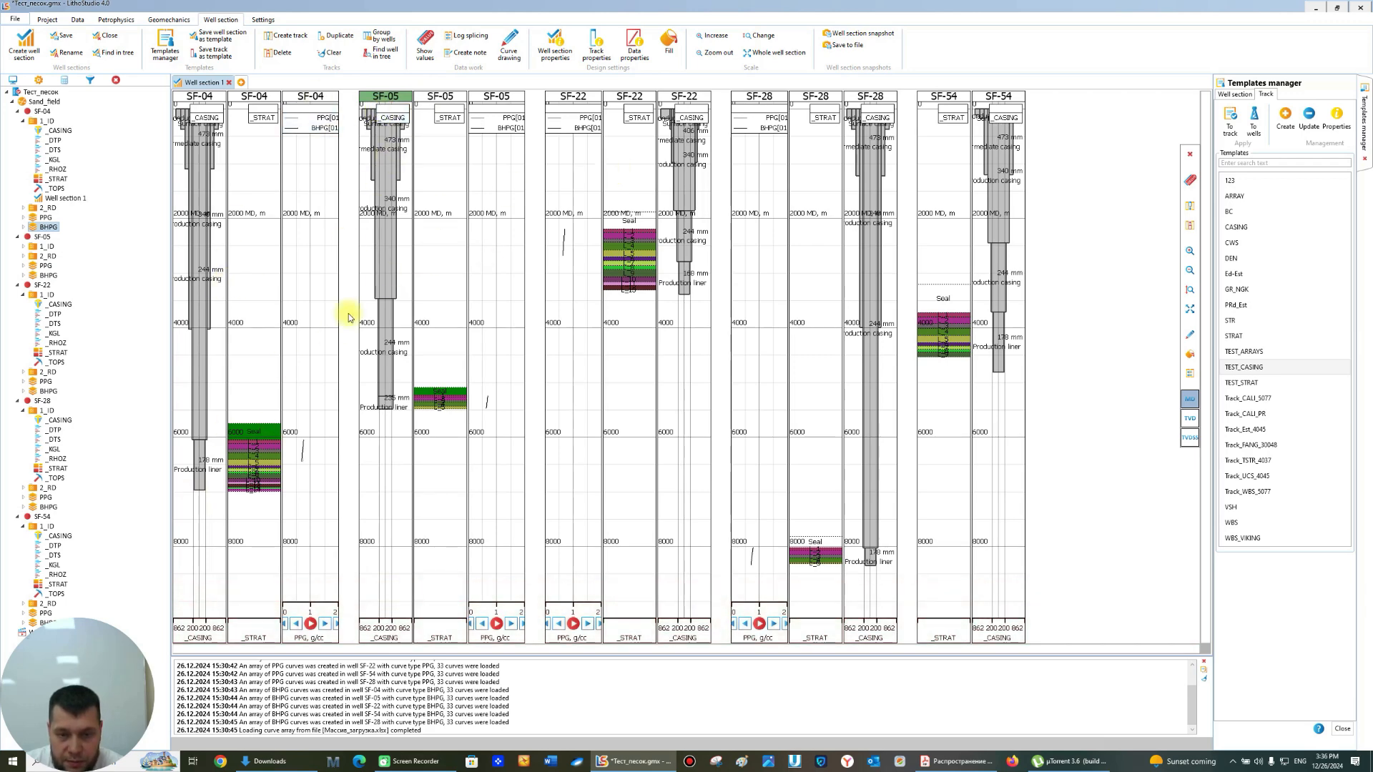
pyautogui.moveTo(680, 98)
pyautogui.mouseDown()
pyautogui.moveTo(593, 109)
pyautogui.moveTo(557, 95)
pyautogui.moveTo(676, 111)
pyautogui.mouseUp()
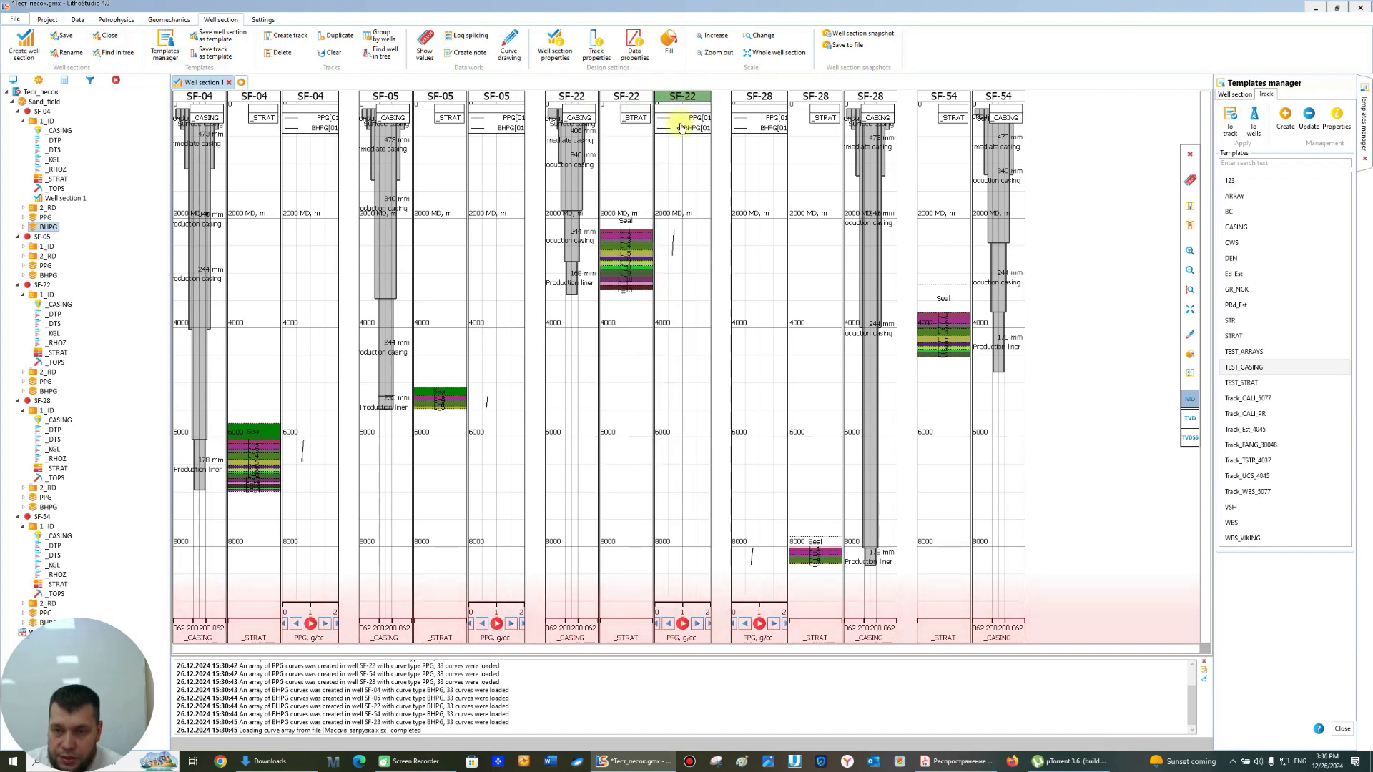
pyautogui.moveTo(858, 100)
pyautogui.mouseDown()
pyautogui.moveTo(794, 107)
pyautogui.moveTo(873, 102)
pyautogui.moveTo(878, 113)
pyautogui.mouseUp()
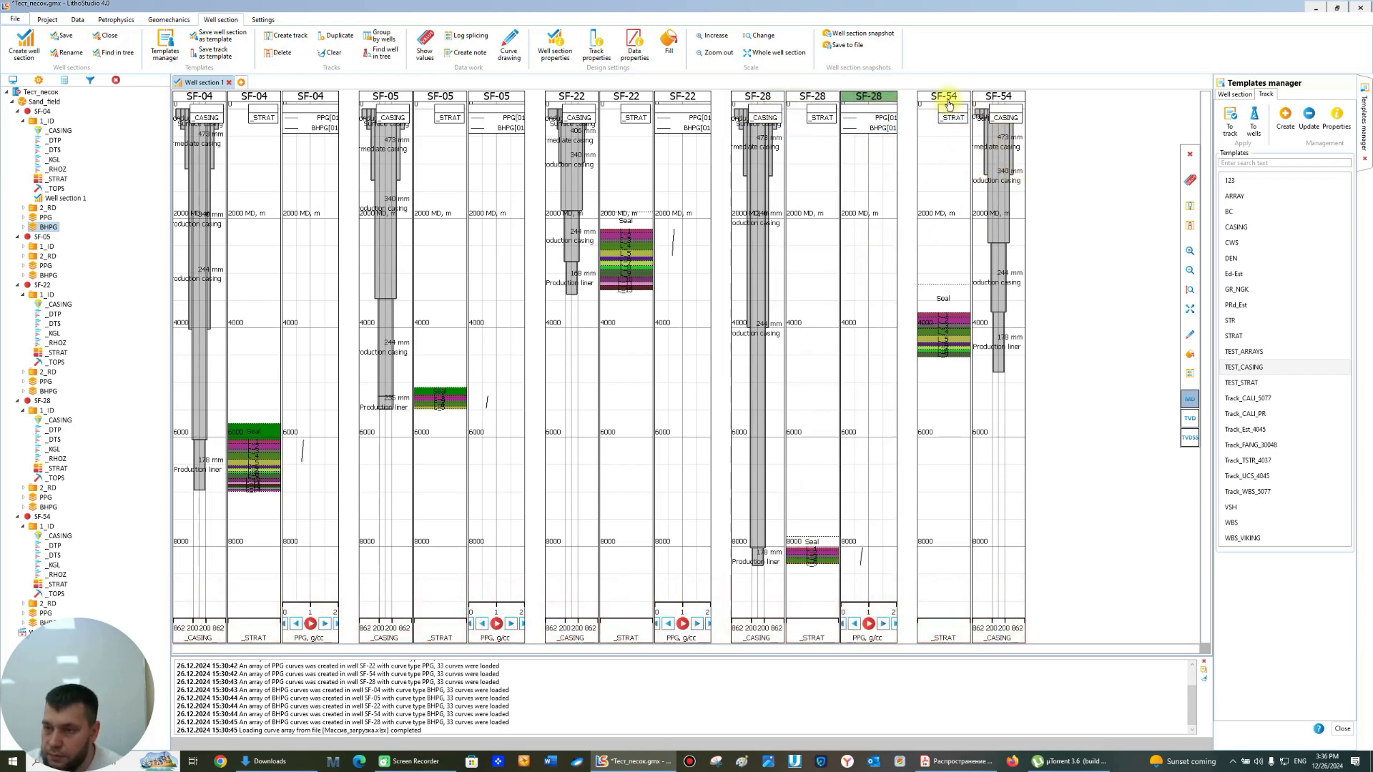
pyautogui.moveTo(949, 106); pyautogui.dragTo(998, 107)
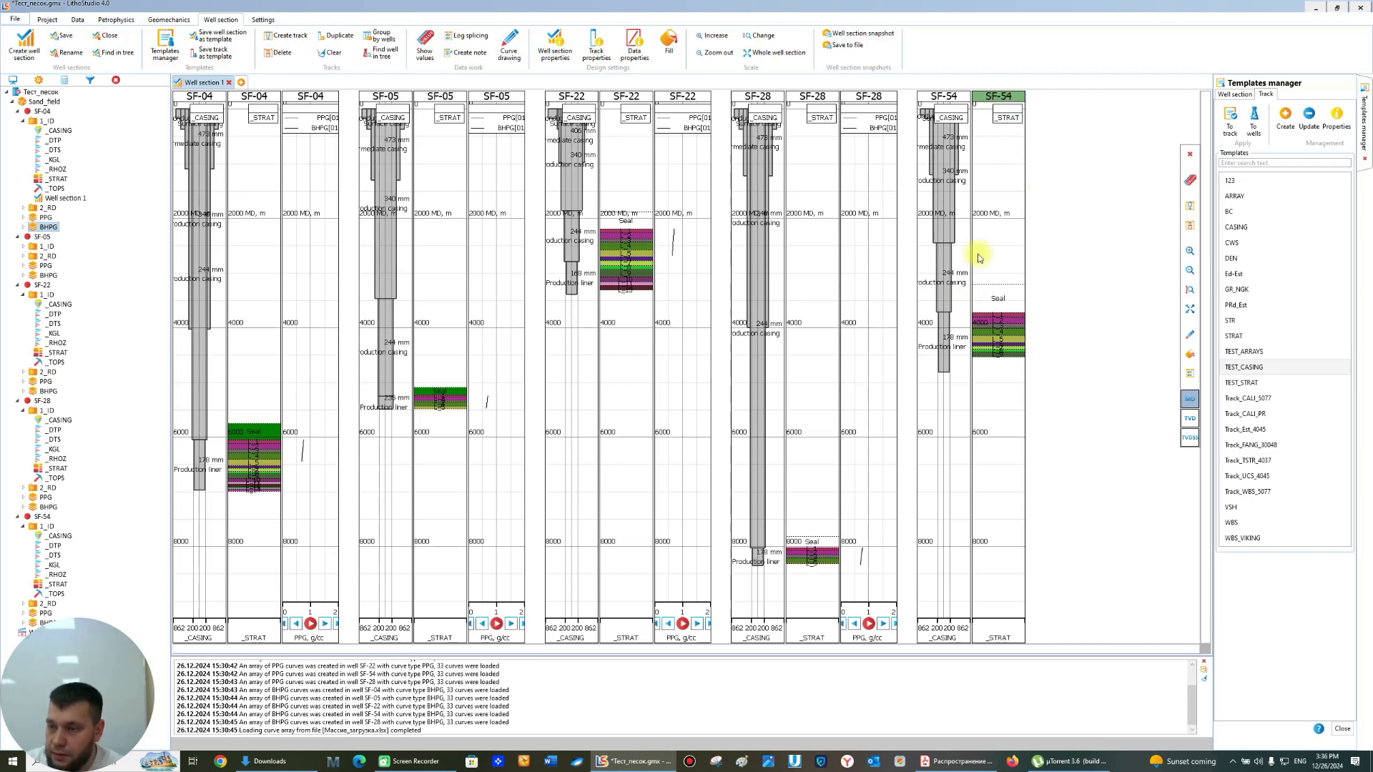
# - Collapse the 1_IO folder of well SF-04 and select the BHPG array of well SF-54 in the project tree
pyautogui.click(960, 333)
pyautogui.scroll(2, 983, 327)
pyautogui.scroll(-2, 984, 331)
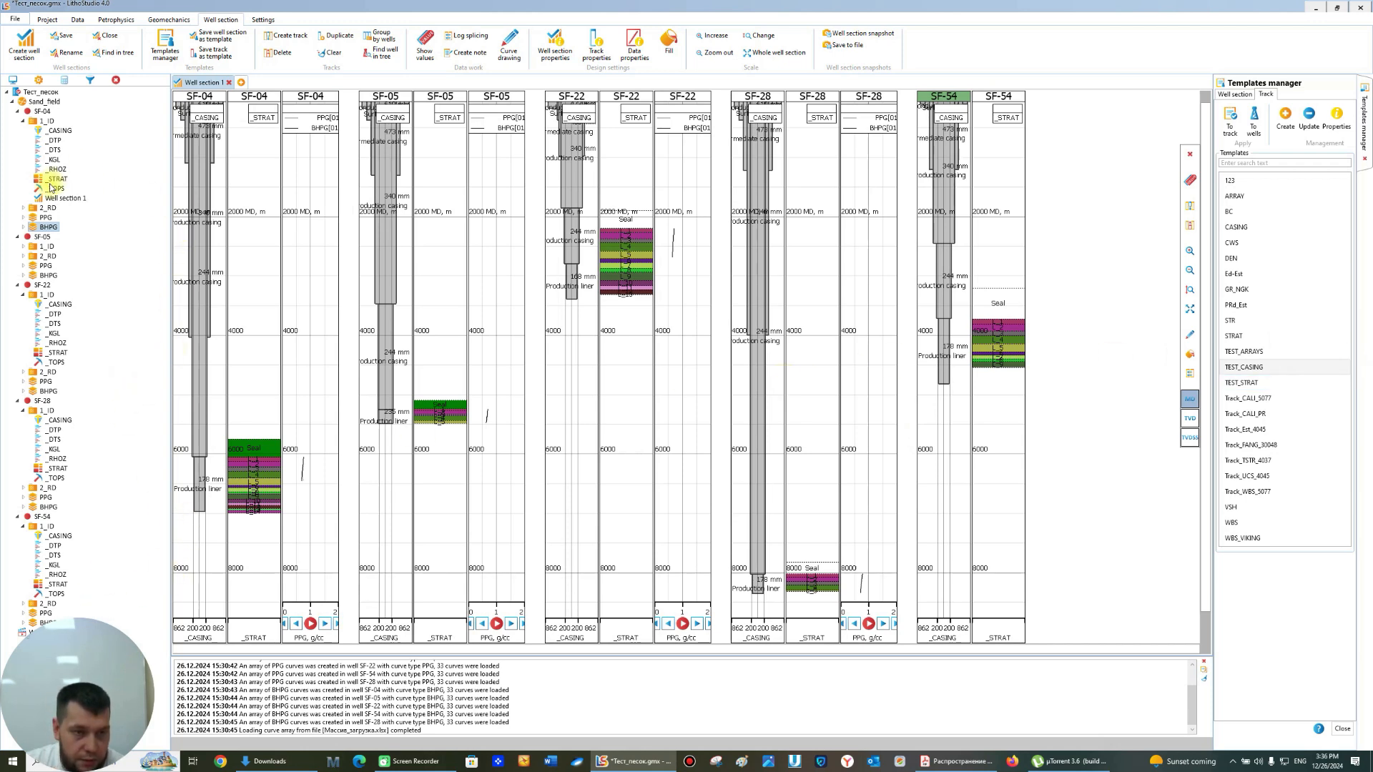
pyautogui.click(25, 123)
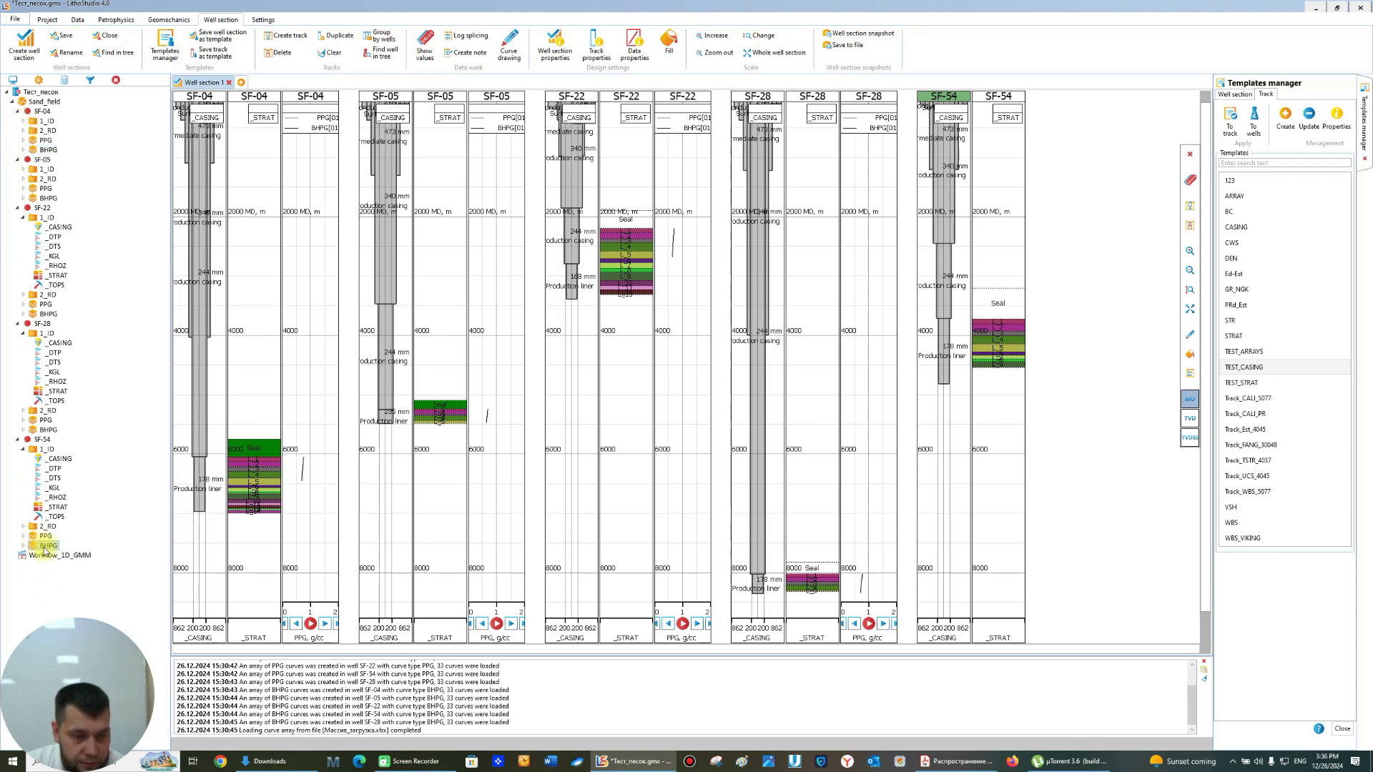
pyautogui.moveTo(38, 546); pyautogui.dragTo(738, 387)
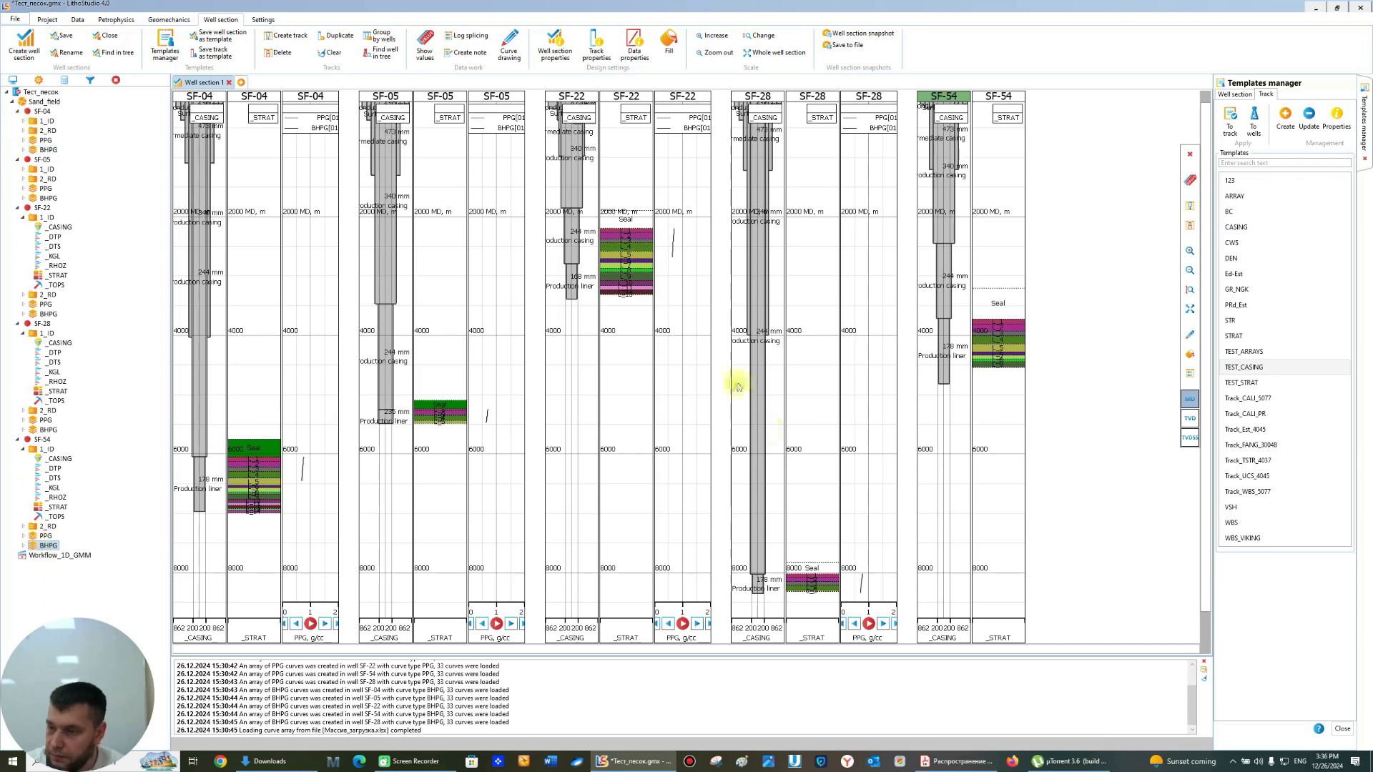
# - Apply the TEST_ARRAYS track template only to well SF-54 without clearing the well section, and save the project
pyautogui.click(1268, 368)
pyautogui.click(1266, 352)
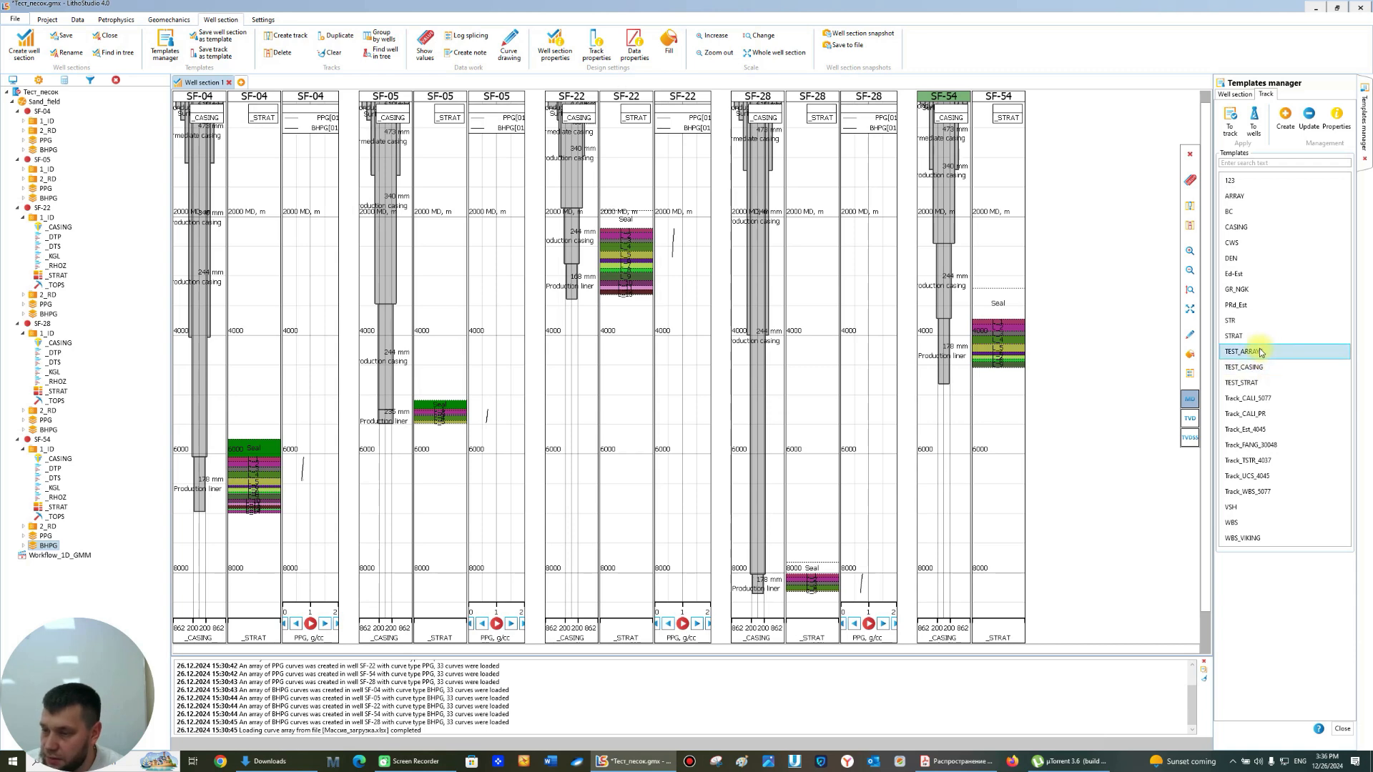
pyautogui.click(1253, 120)
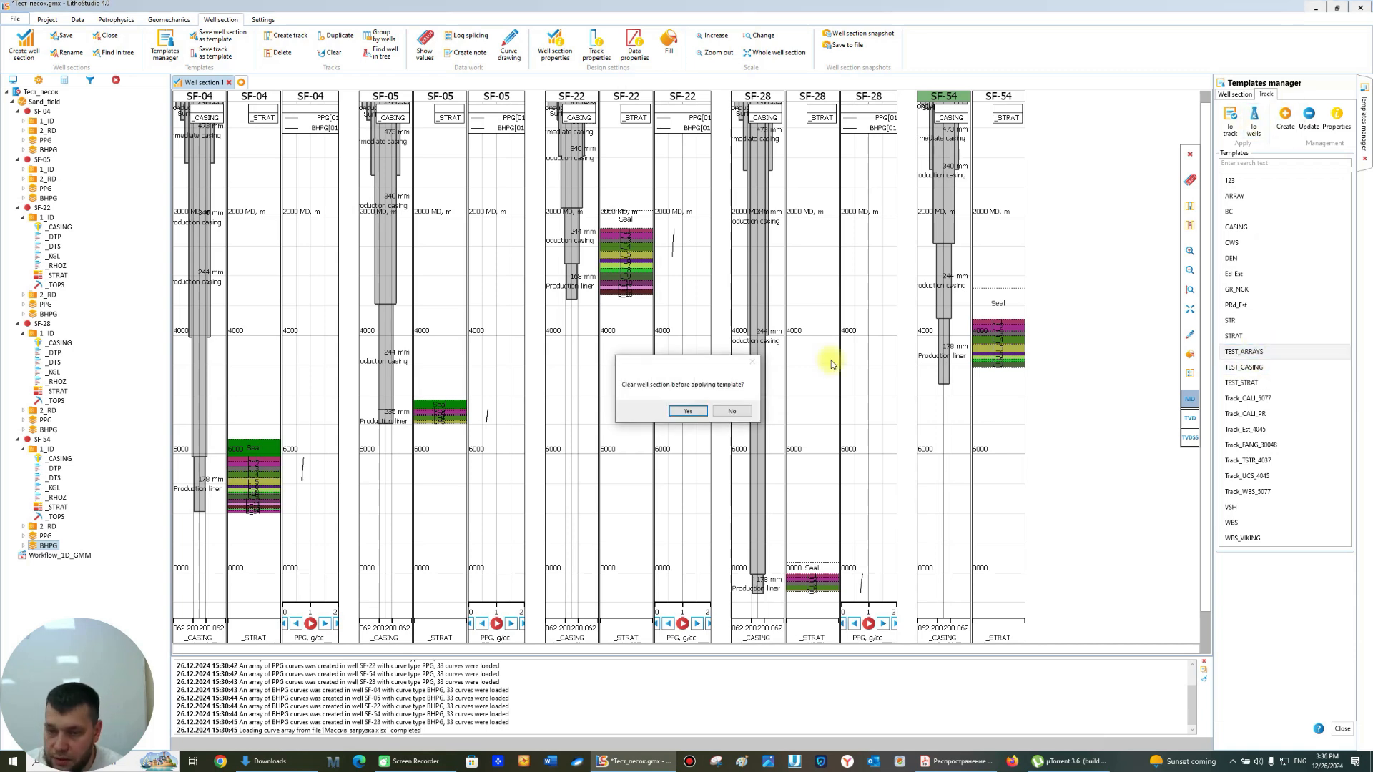
pyautogui.click(733, 412)
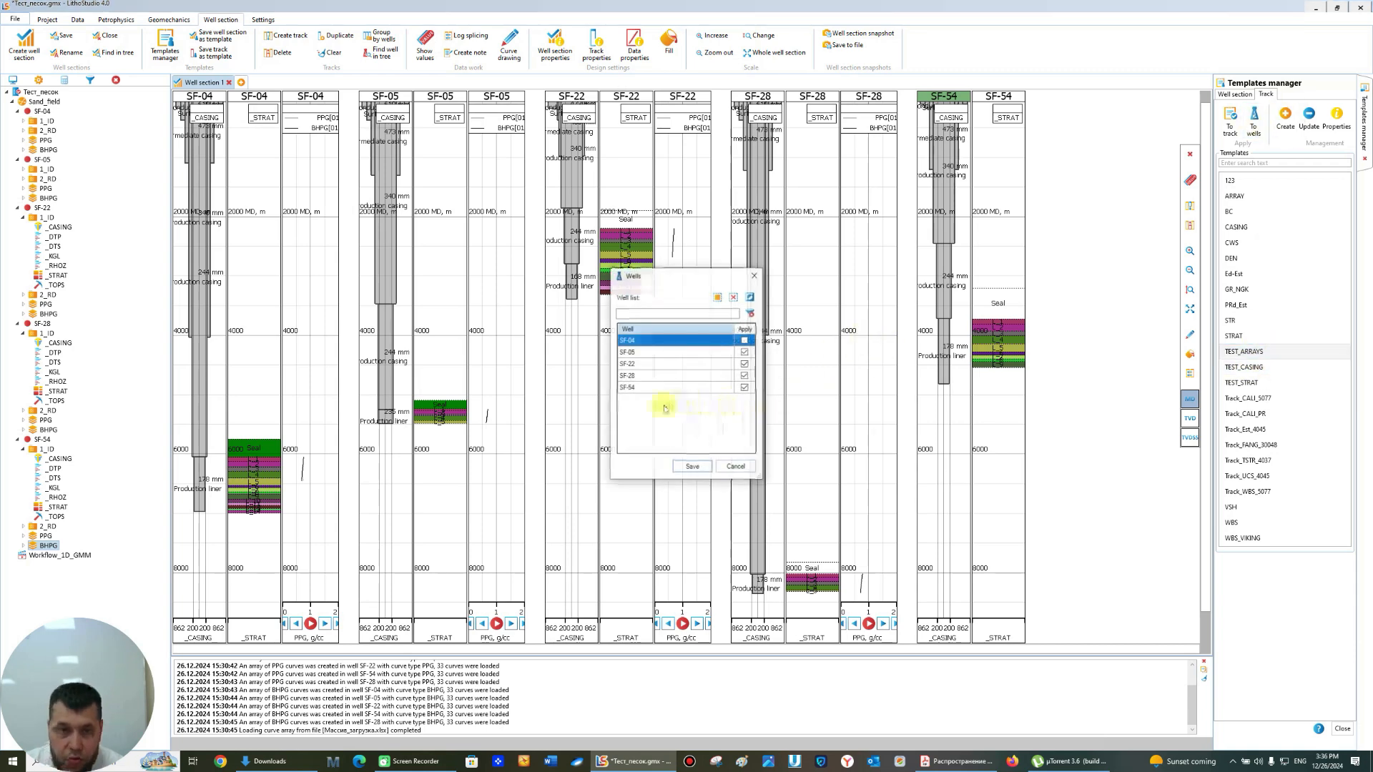
pyautogui.click(744, 352)
pyautogui.click(745, 364)
pyautogui.click(744, 375)
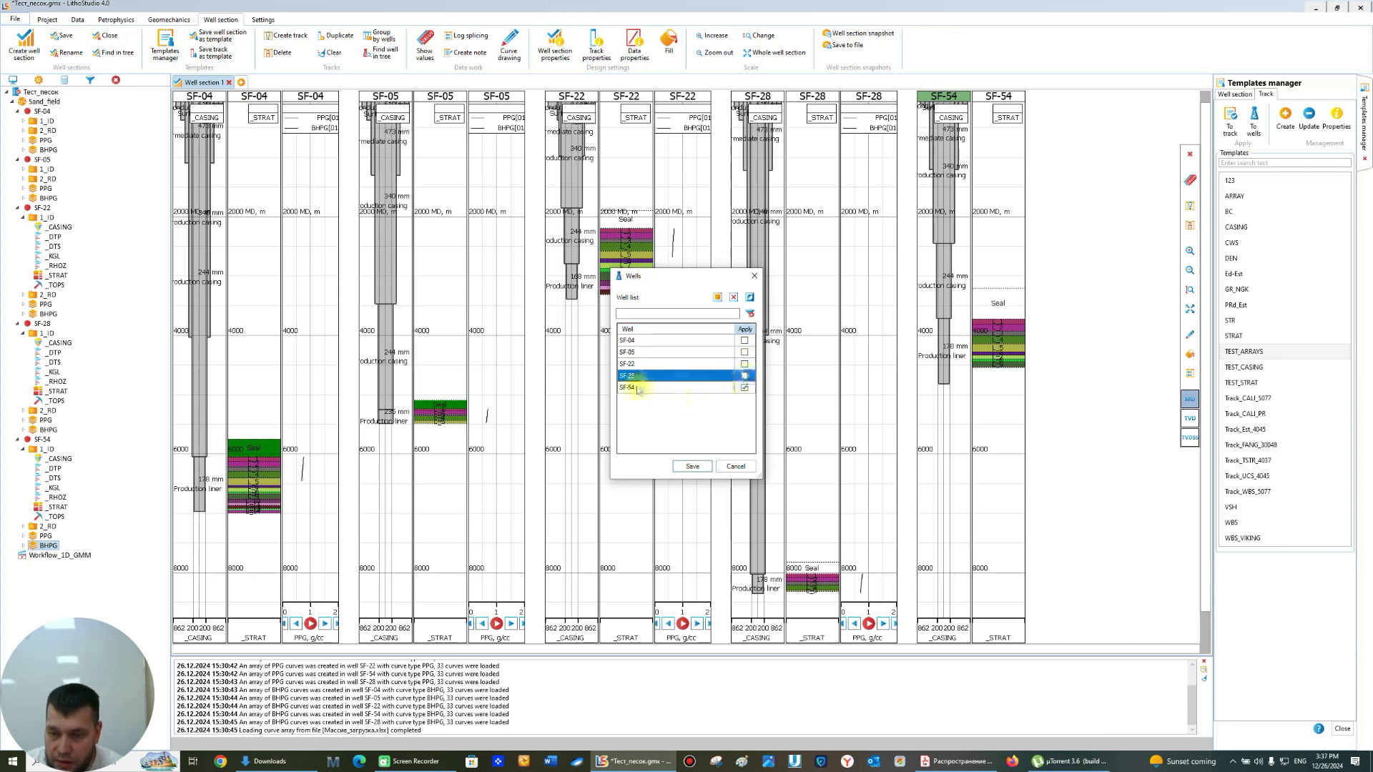
pyautogui.click(627, 387)
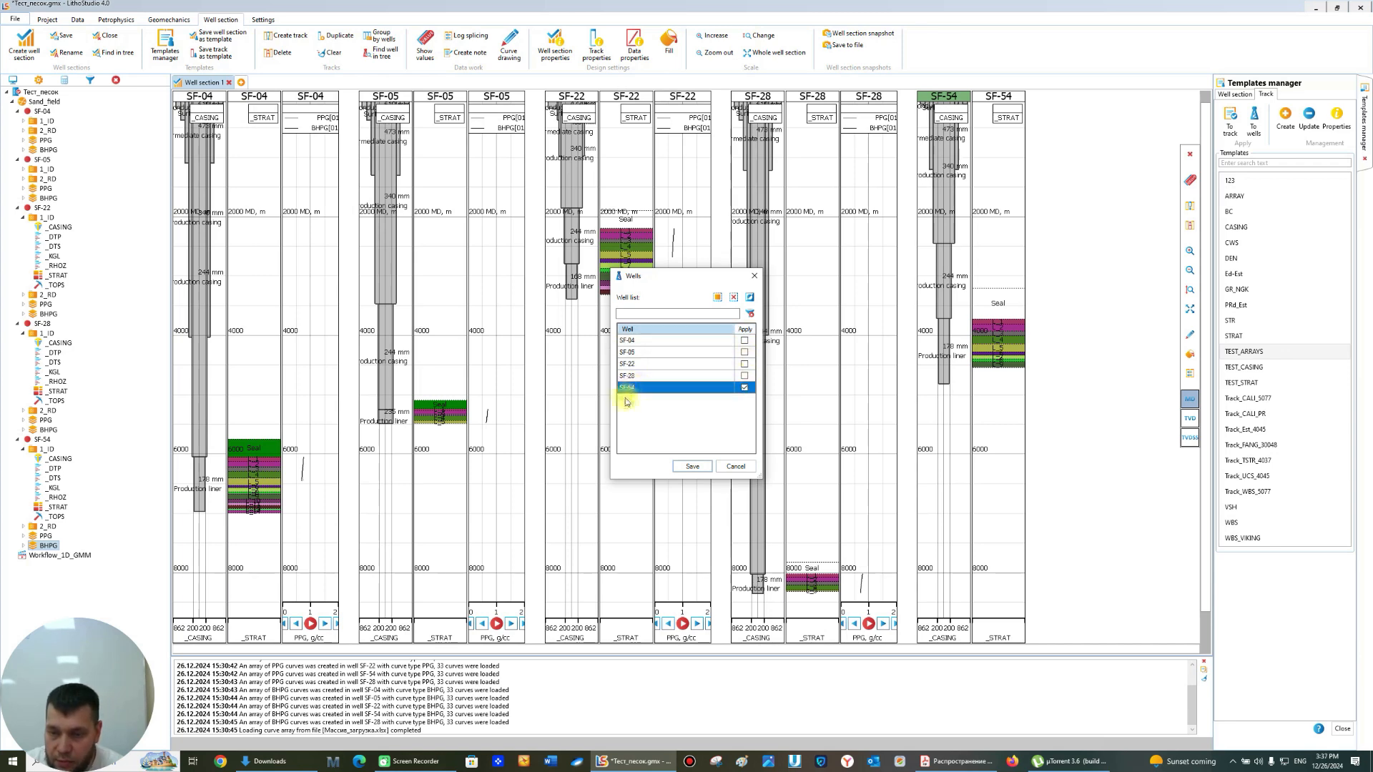
pyautogui.click(690, 468)
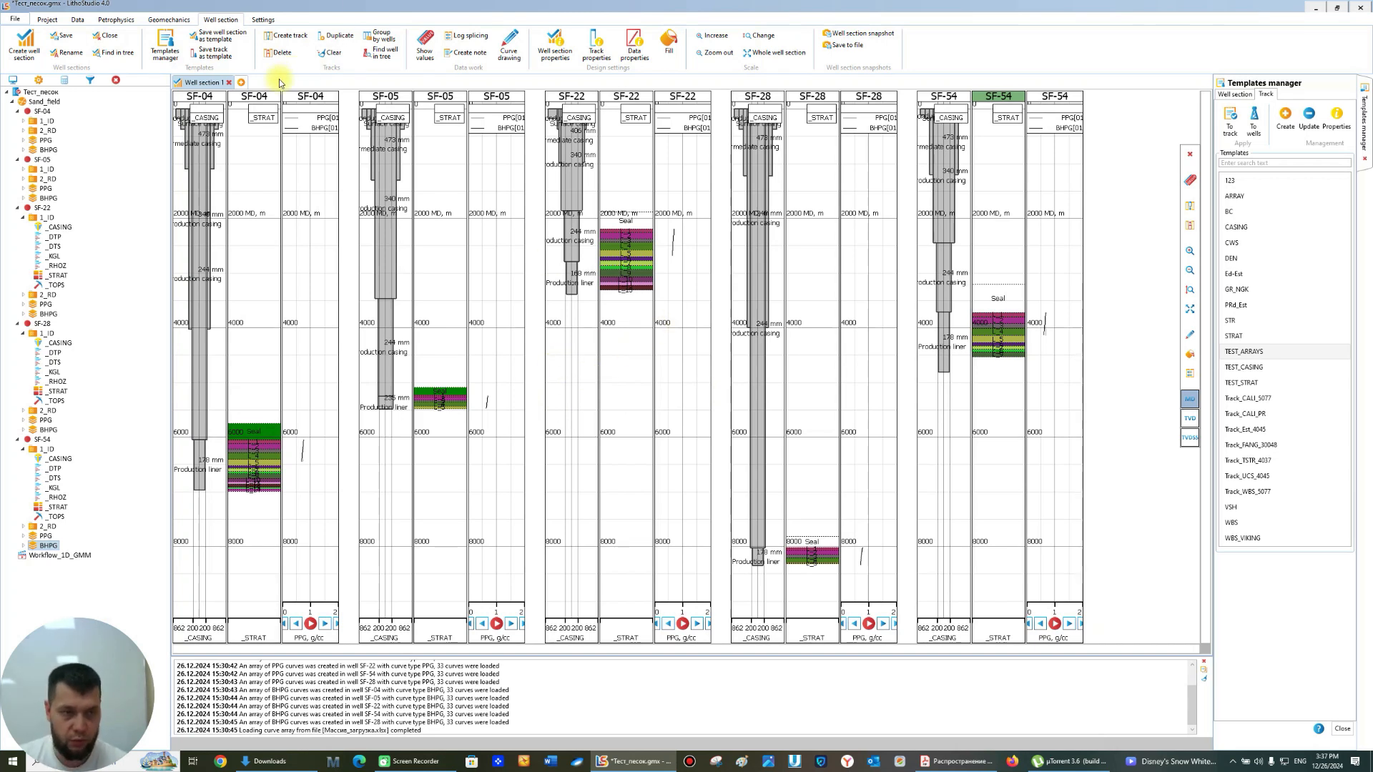
pyautogui.click(16, 19)
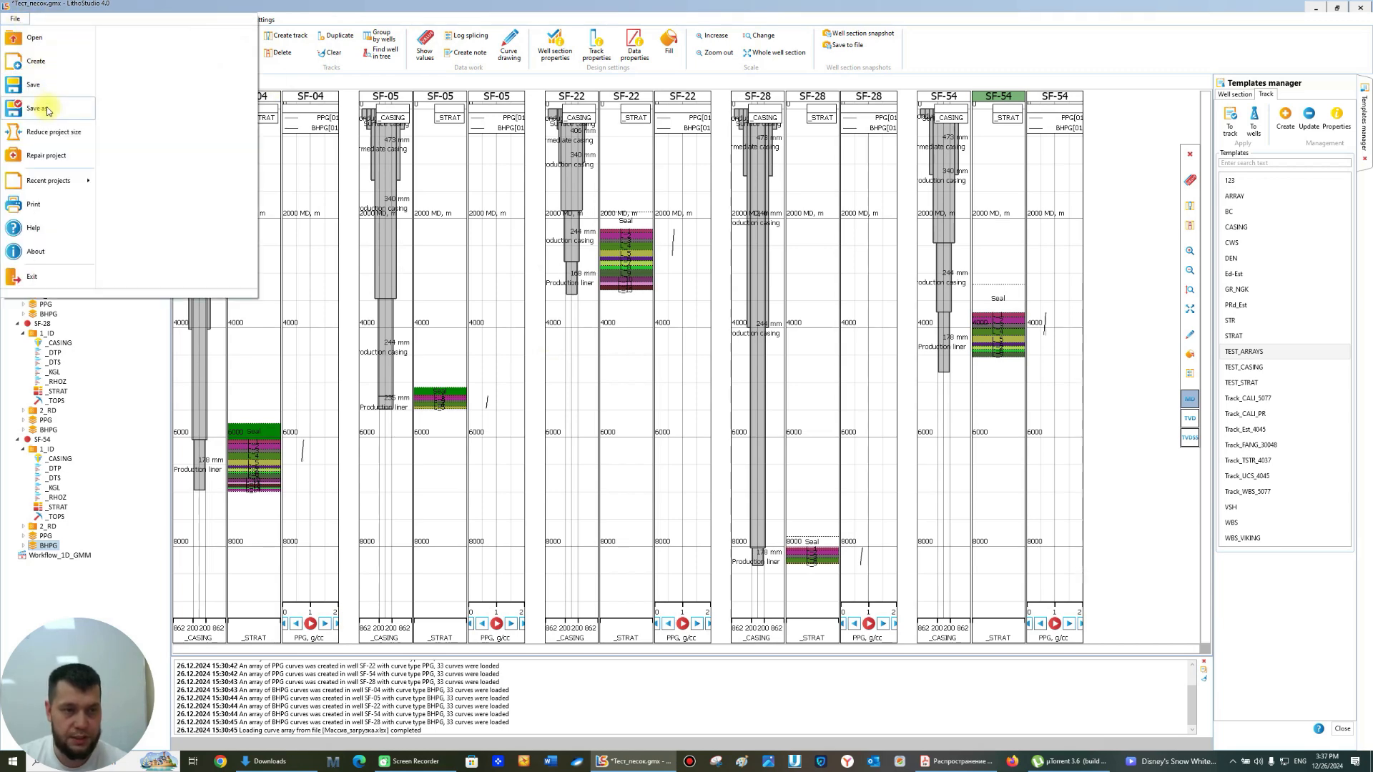
pyautogui.click(53, 87)
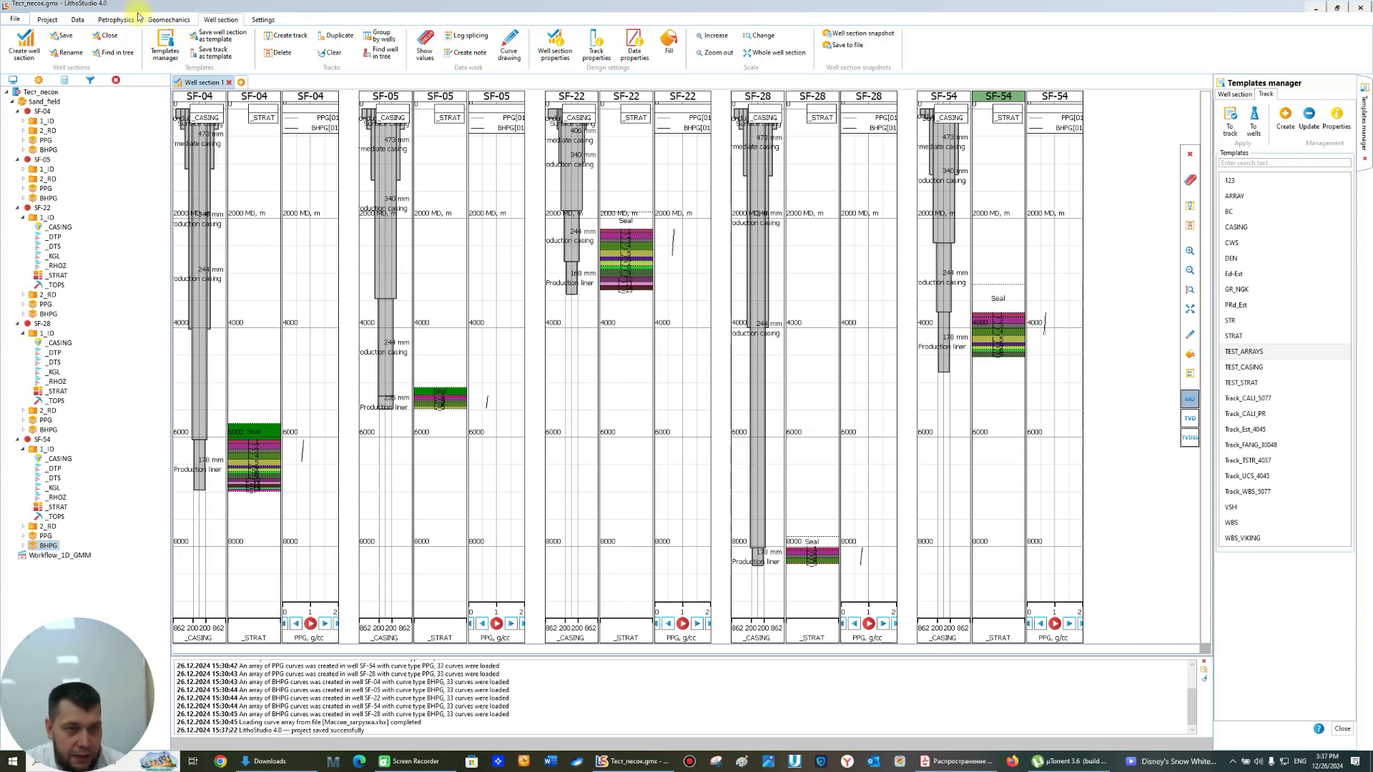
# - Start a new interwell correlation that includes wells SF-04, SF-05, SF-22, SF-28 and SF-54
pyautogui.click(77, 21)
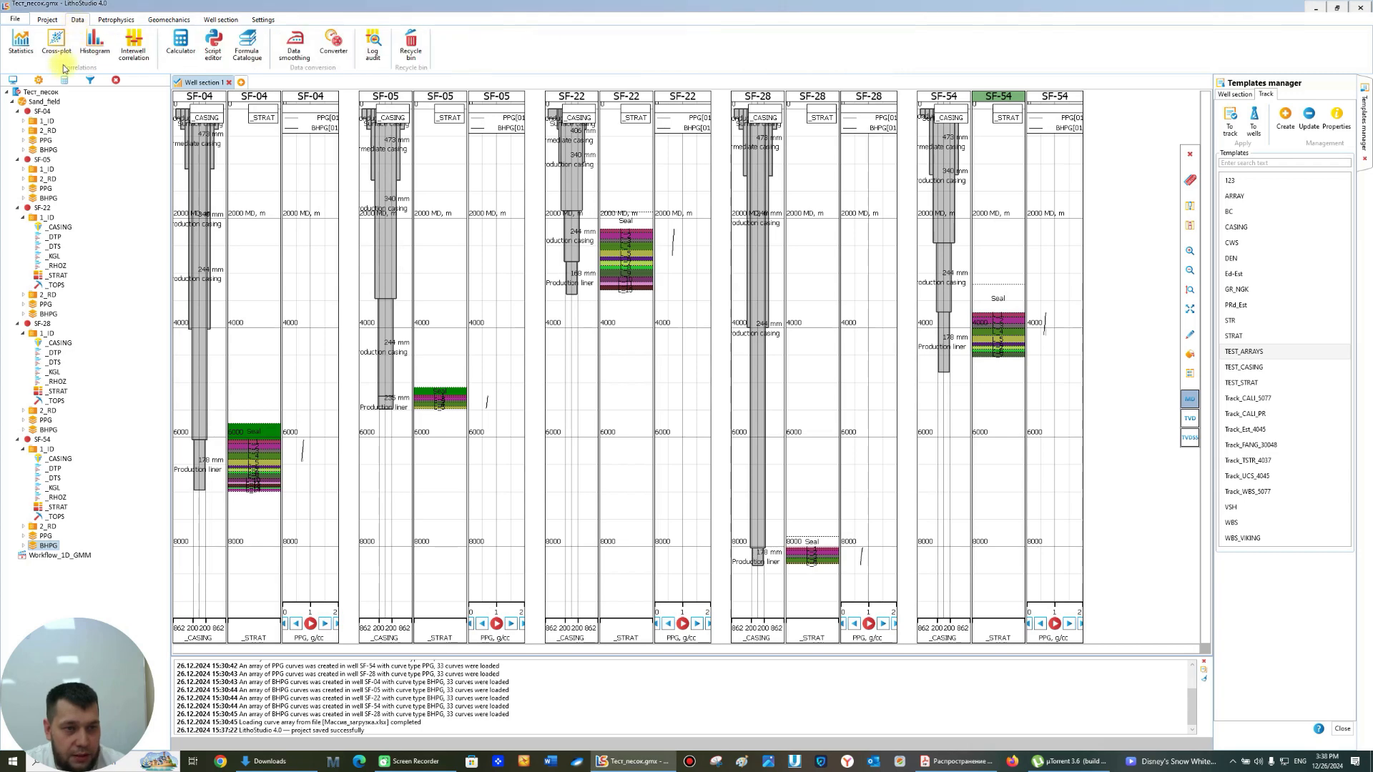
pyautogui.click(134, 44)
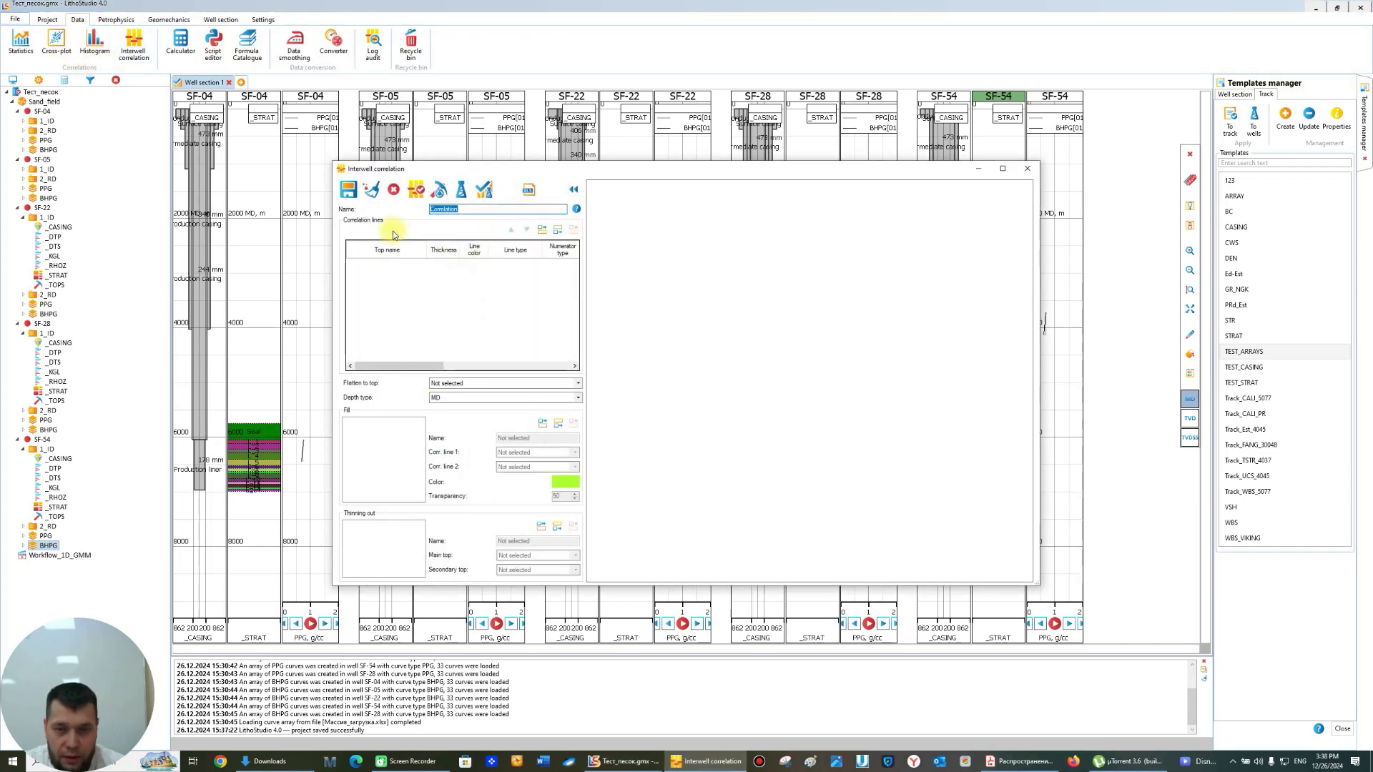
pyautogui.click(461, 190)
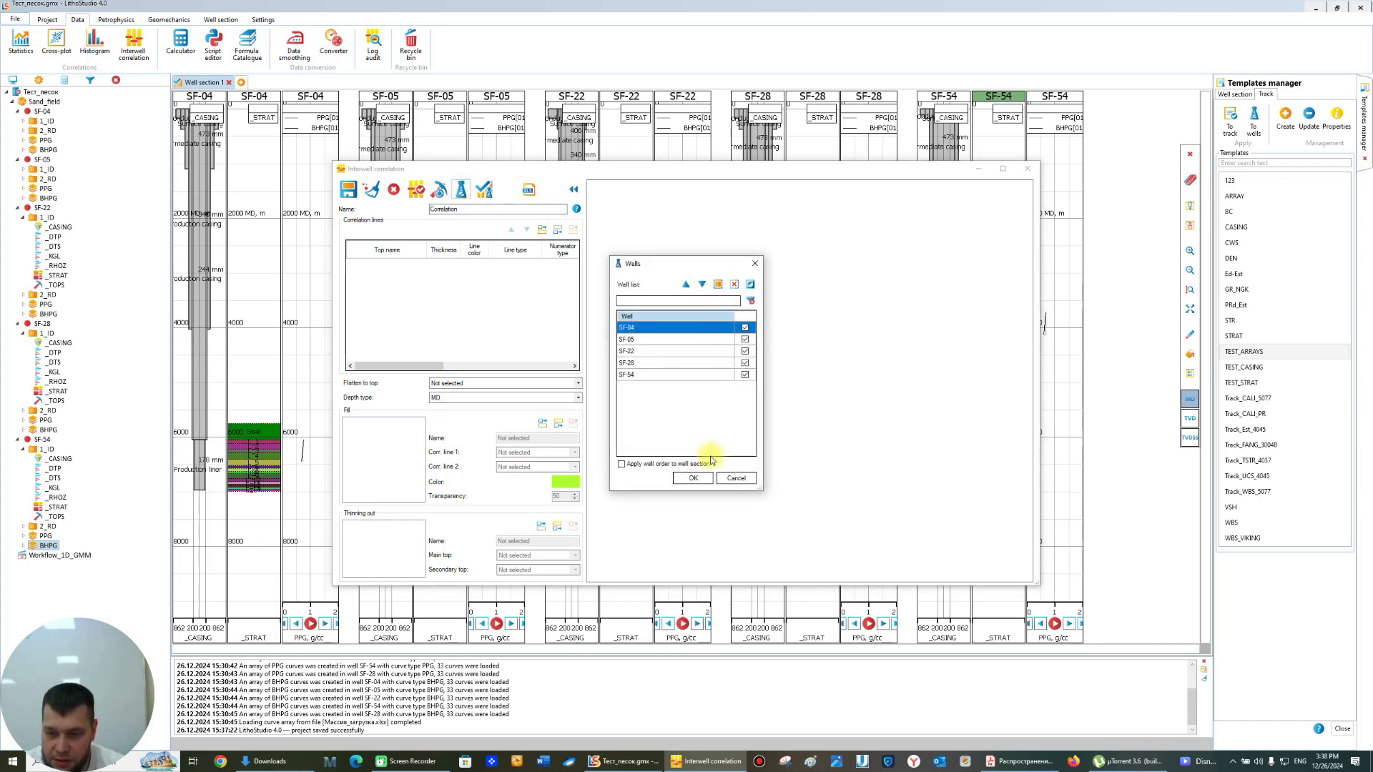
pyautogui.click(693, 477)
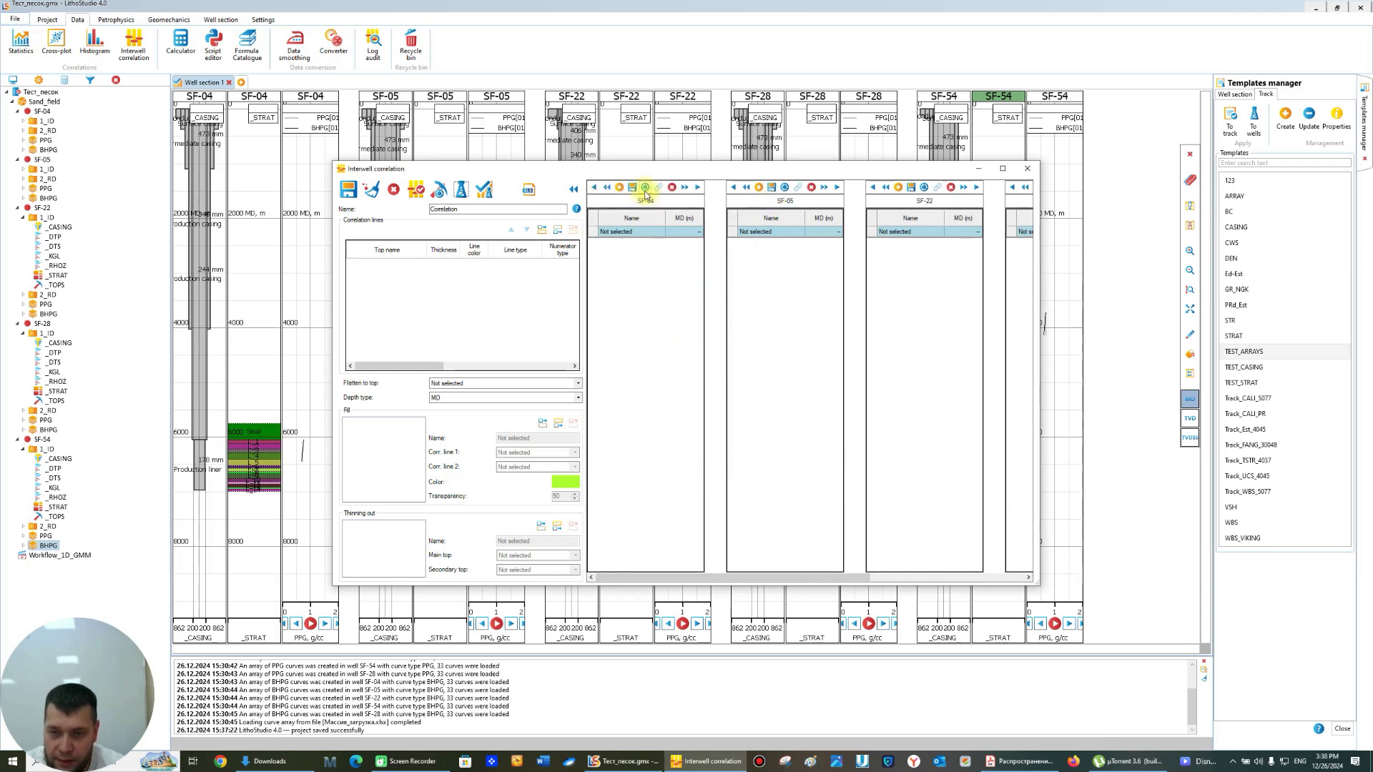
# - Load the _TOPS array into the correlation tables of wells SF-04, SF-05 and SF-22
pyautogui.click(619, 189)
pyautogui.click(717, 356)
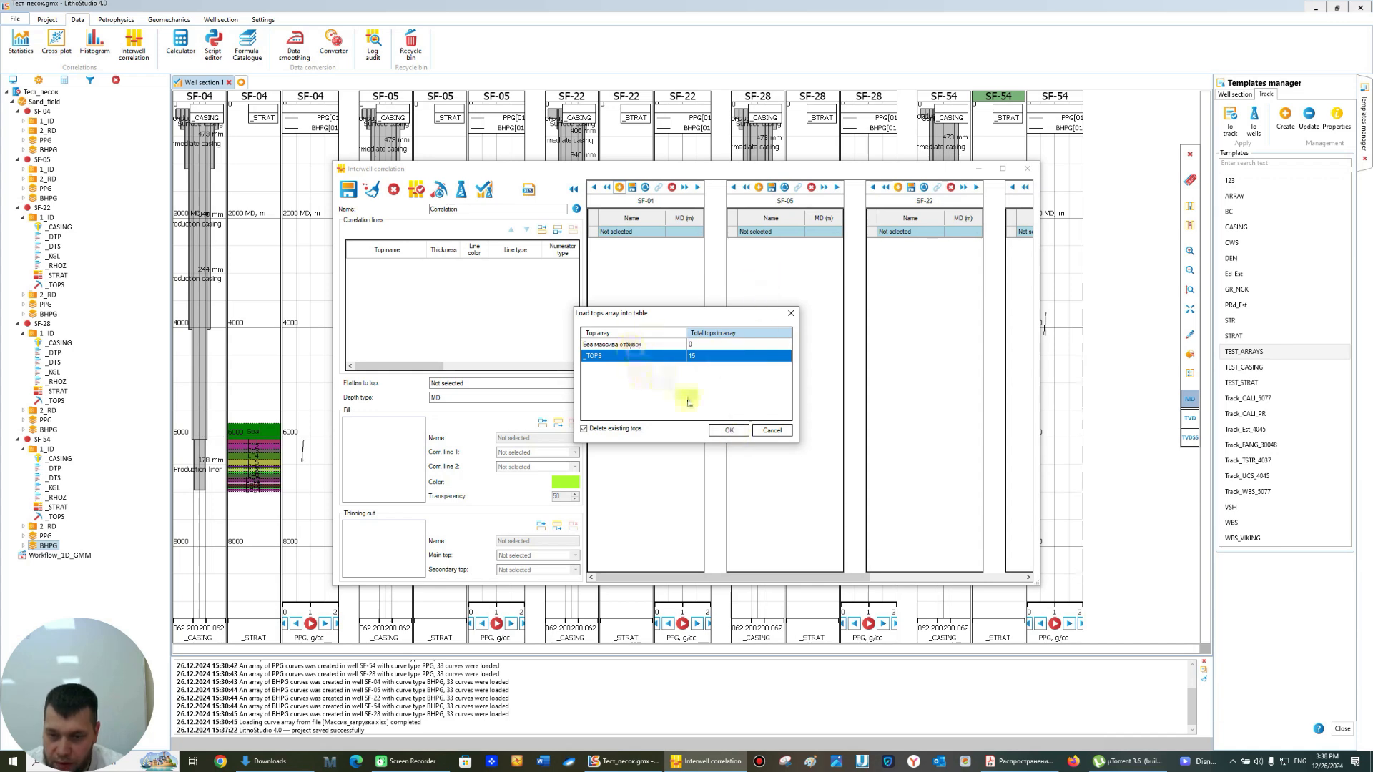
pyautogui.click(728, 430)
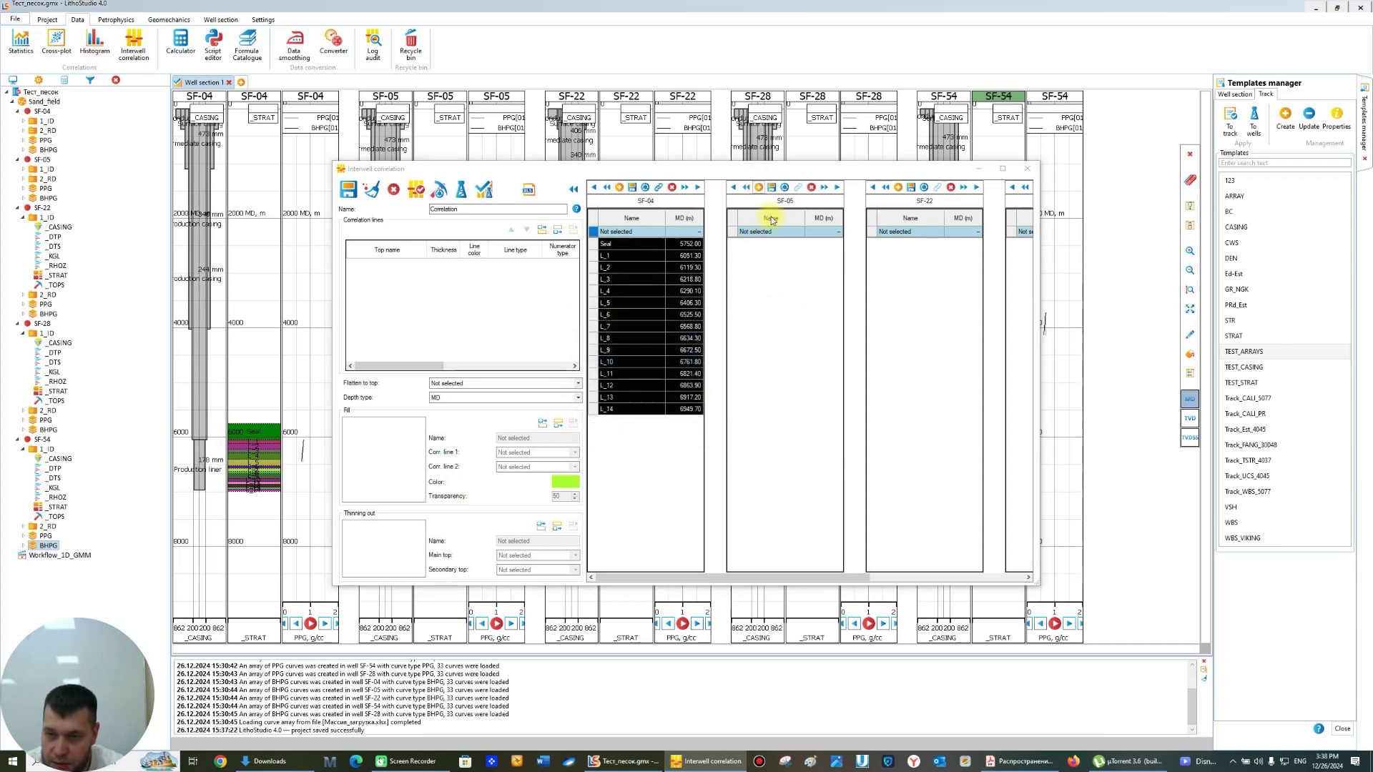
pyautogui.click(758, 187)
pyautogui.click(715, 356)
pyautogui.click(721, 428)
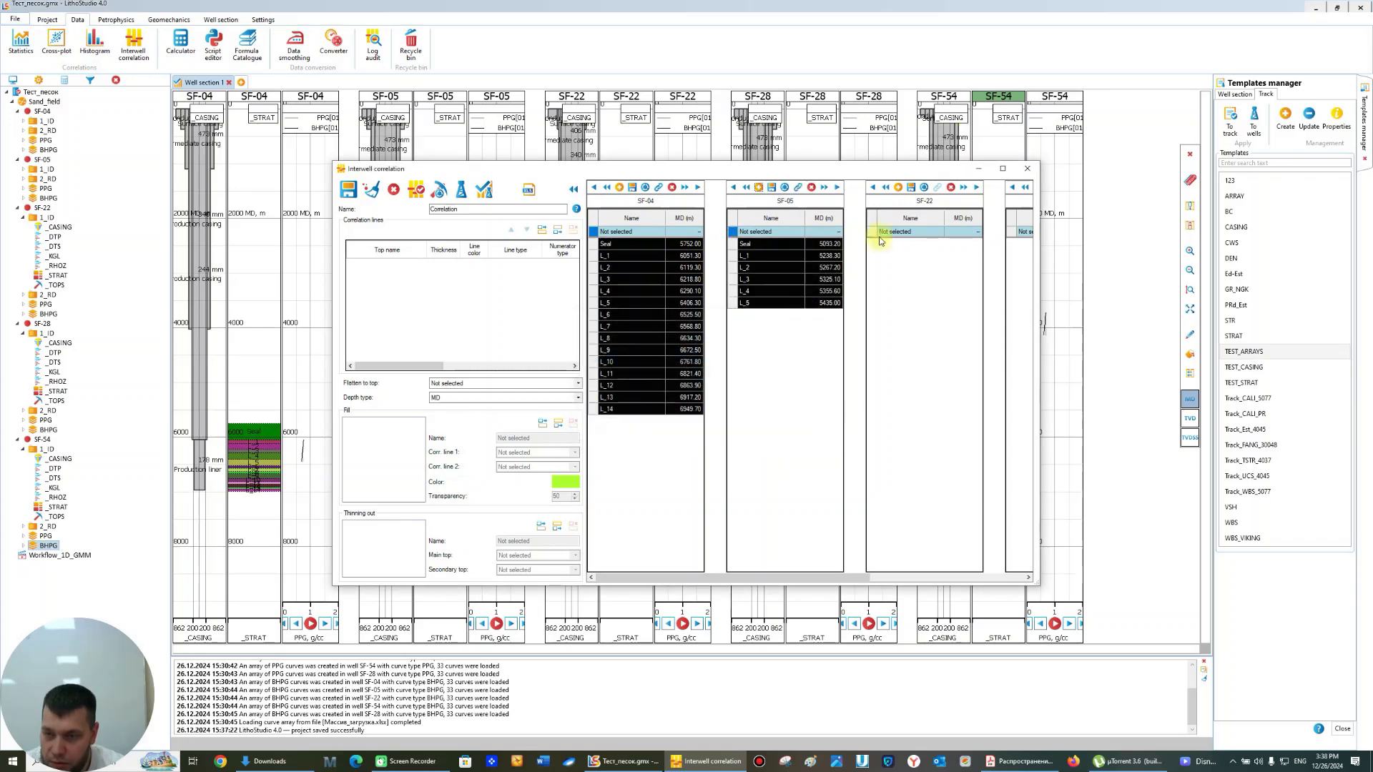
pyautogui.click(898, 188)
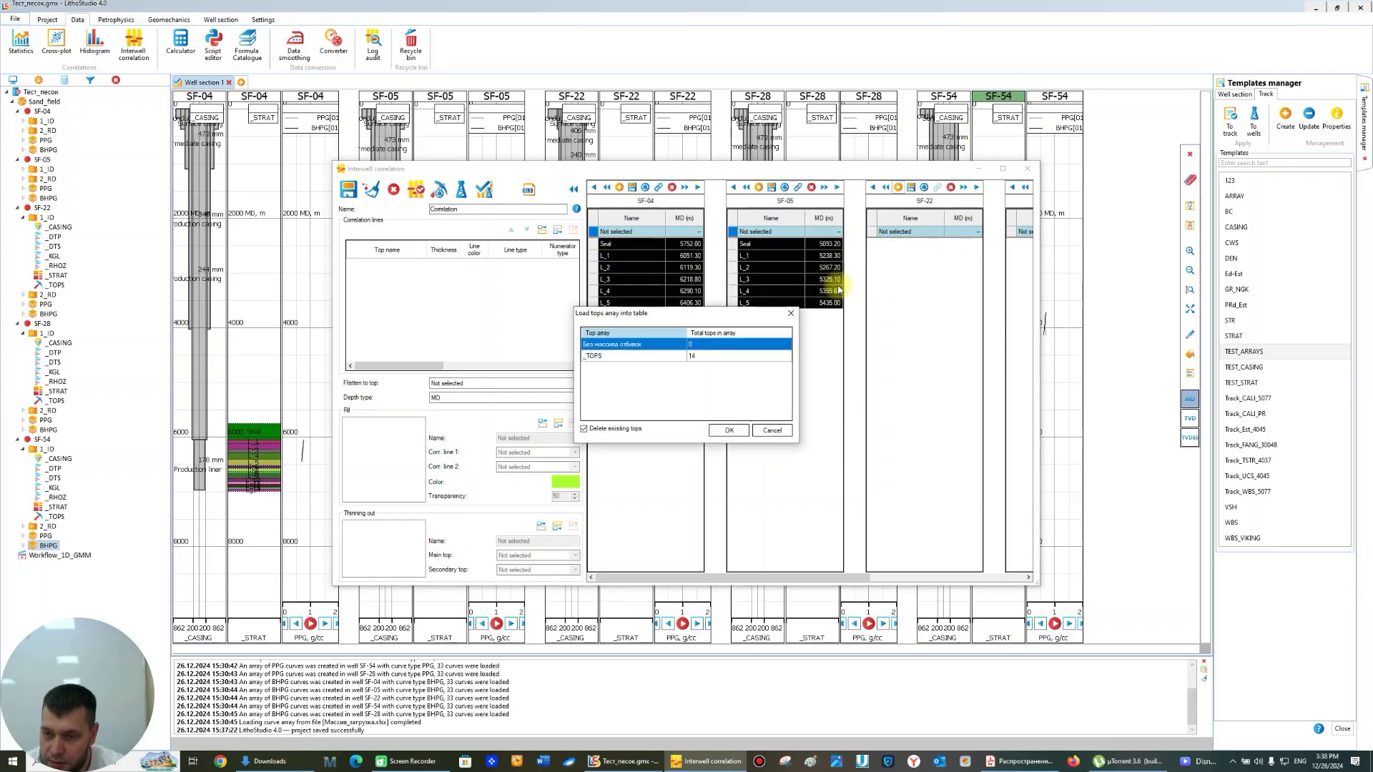
pyautogui.click(719, 355)
pyautogui.click(737, 432)
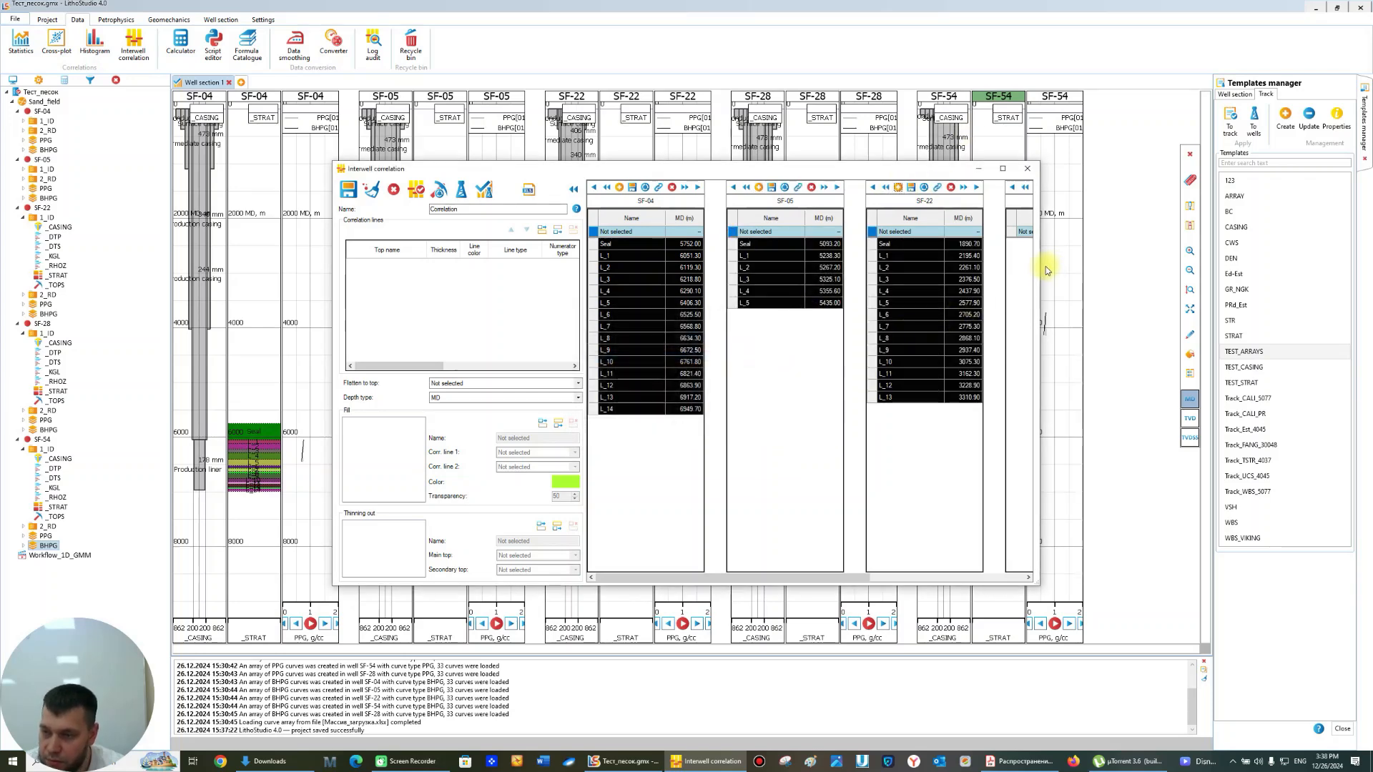
# - Load the _TOPS array for wells SF-28 and SF-54, and automatically generate correlation lines from all loaded tops
pyautogui.moveTo(1081, 265); pyautogui.dragTo(1292, 279)
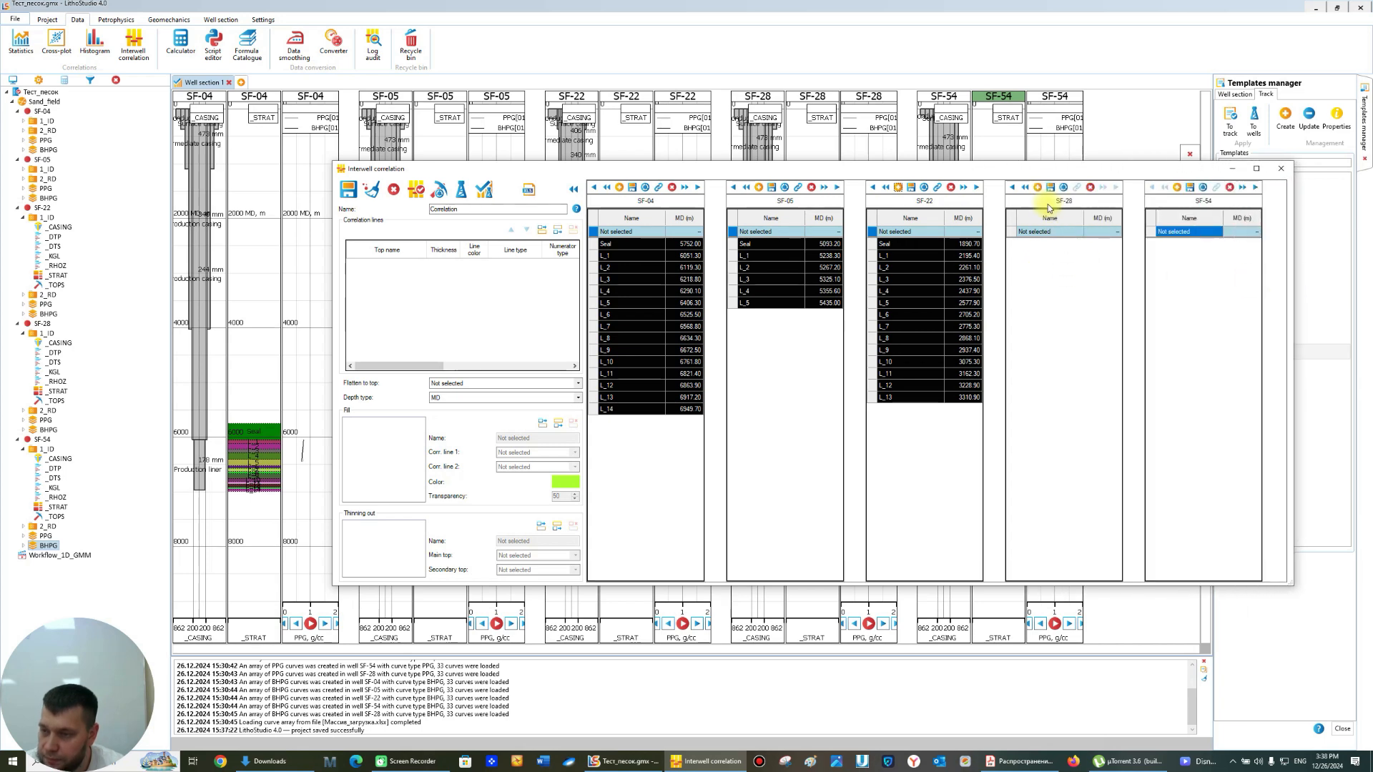
pyautogui.click(1037, 188)
pyautogui.click(704, 355)
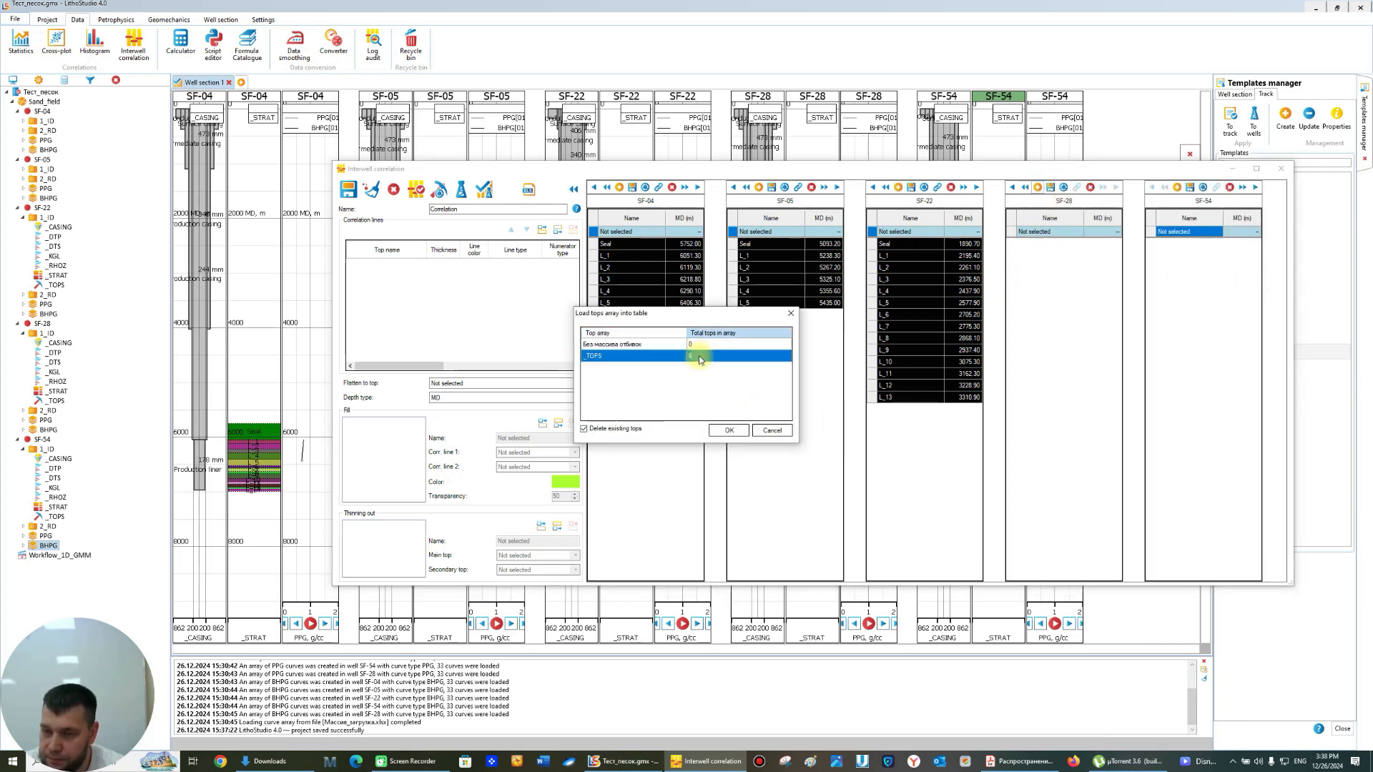
pyautogui.click(725, 429)
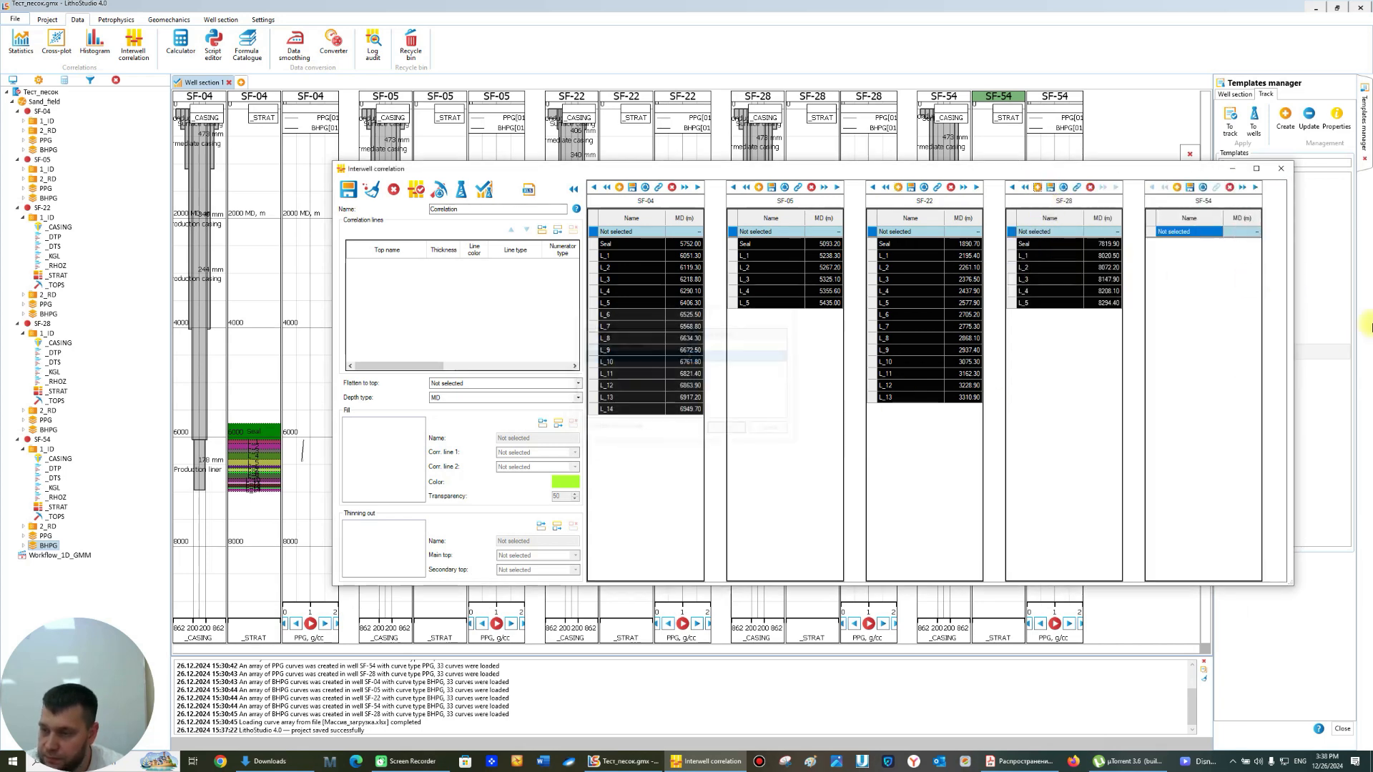
pyautogui.click(1176, 188)
pyautogui.click(693, 356)
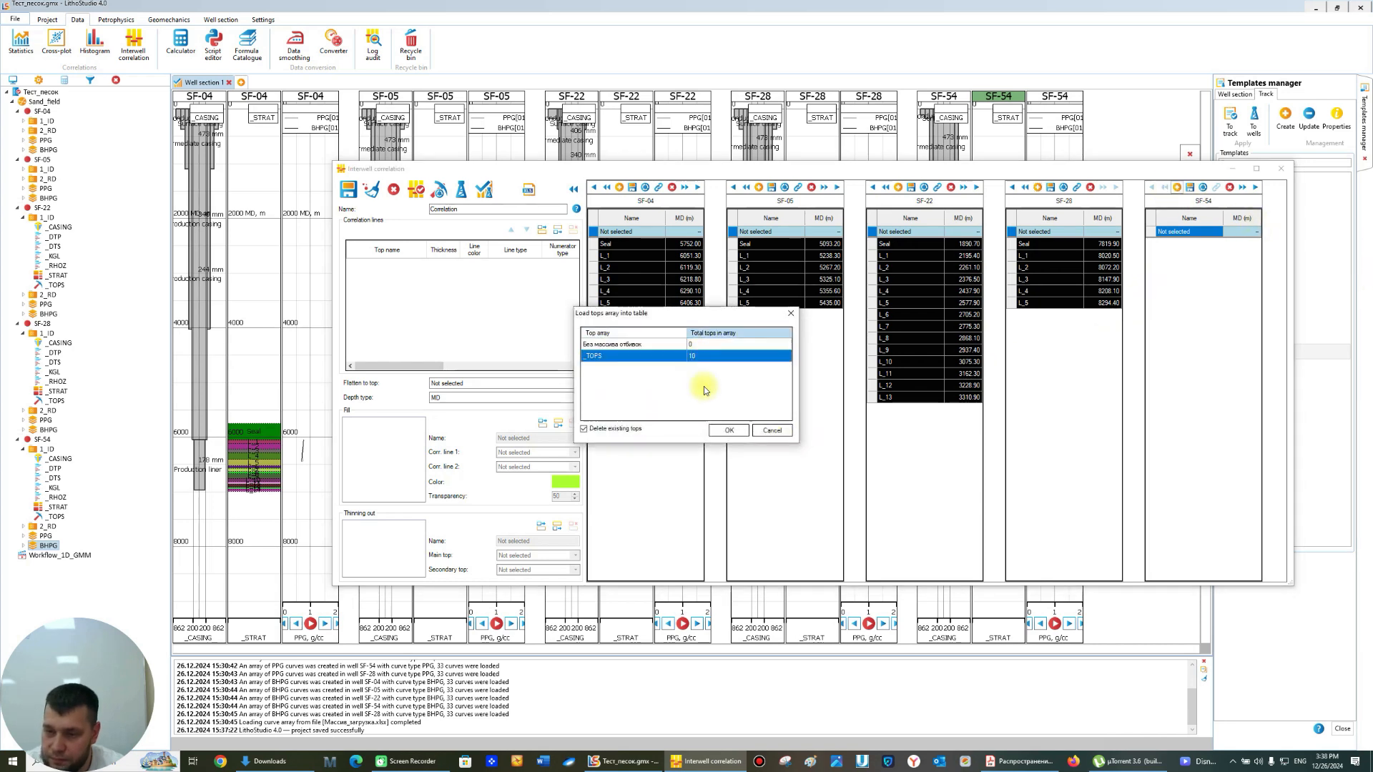
pyautogui.click(726, 428)
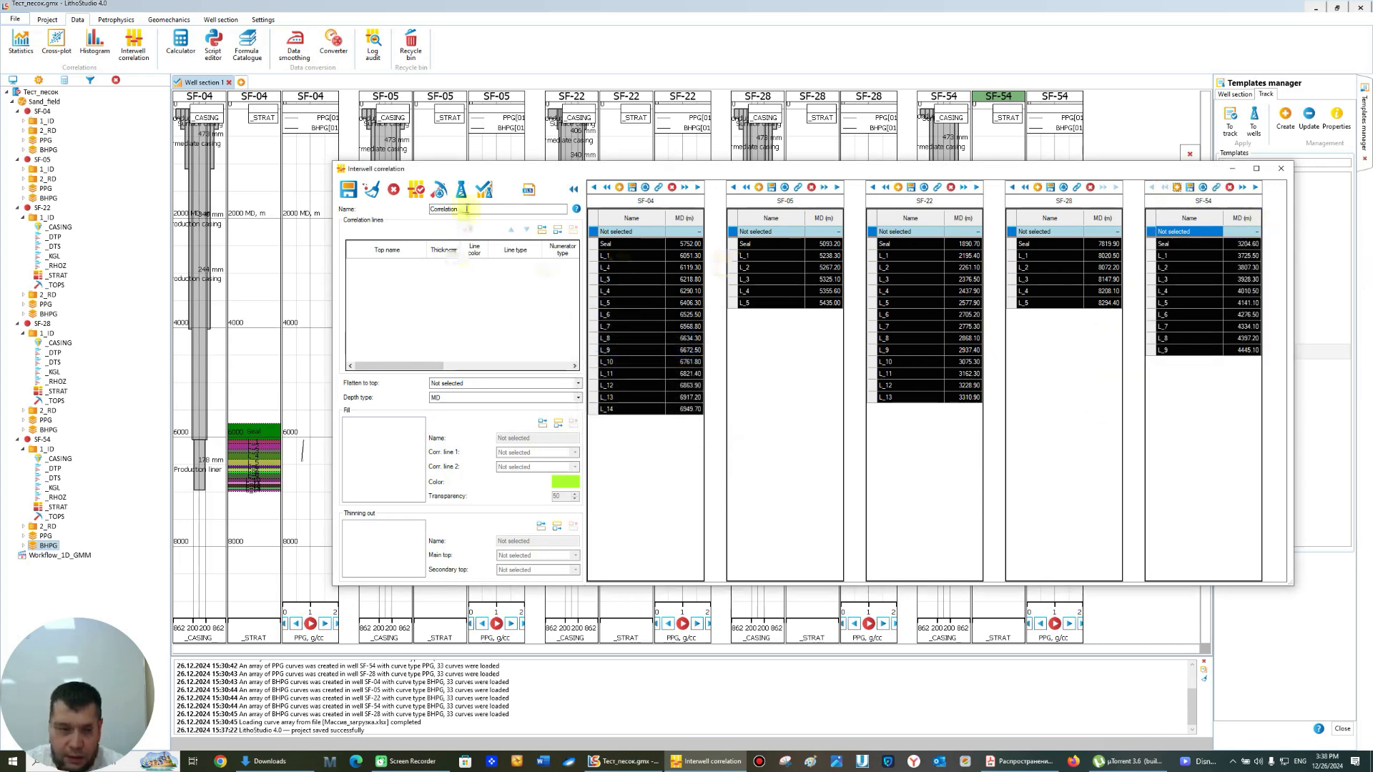
pyautogui.click(416, 190)
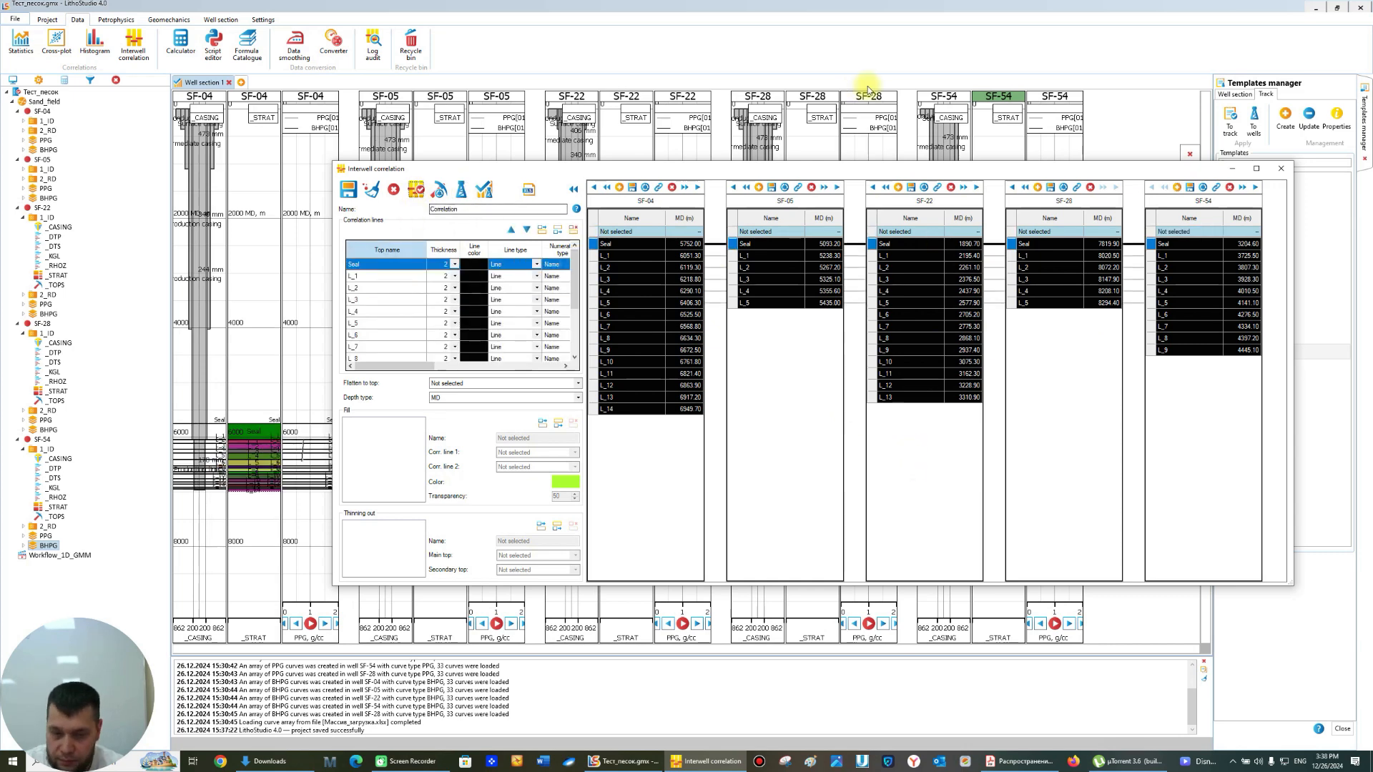
# - Delete correlation lines L_6 through L_14, keeping only Seal and L_1 to L_5
pyautogui.click(355, 335)
pyautogui.scroll(-2, 357, 330)
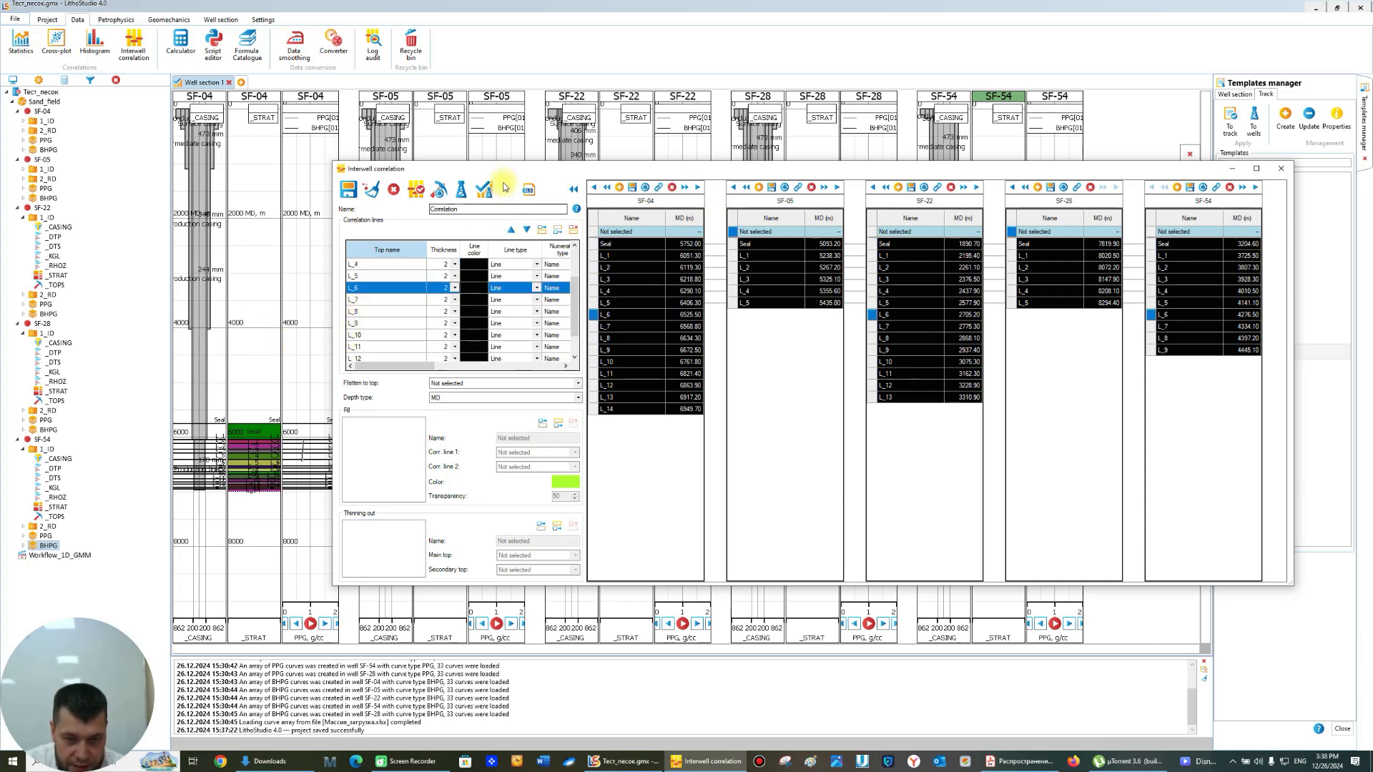
pyautogui.moveTo(455, 168); pyautogui.dragTo(597, 128)
pyautogui.scroll(-1, 508, 276)
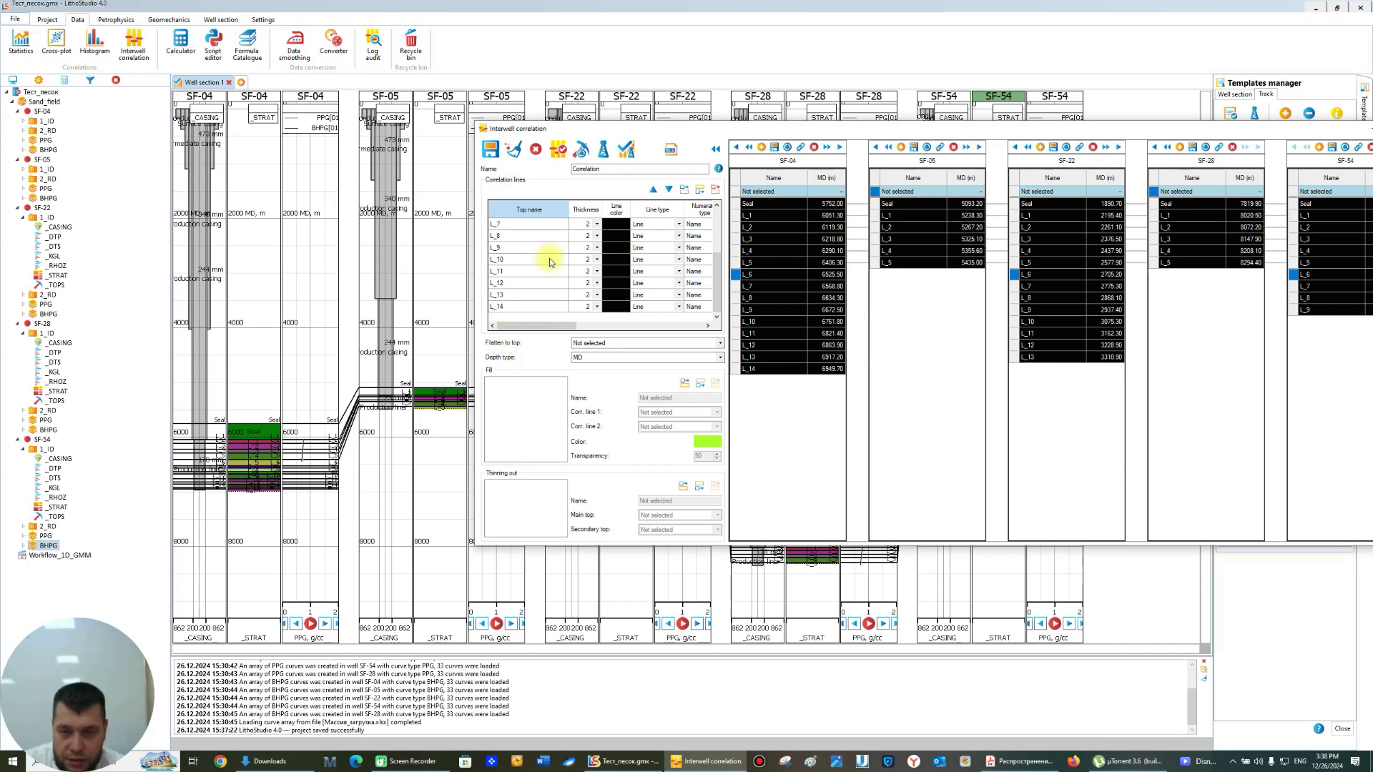
pyautogui.scroll(1, 551, 260)
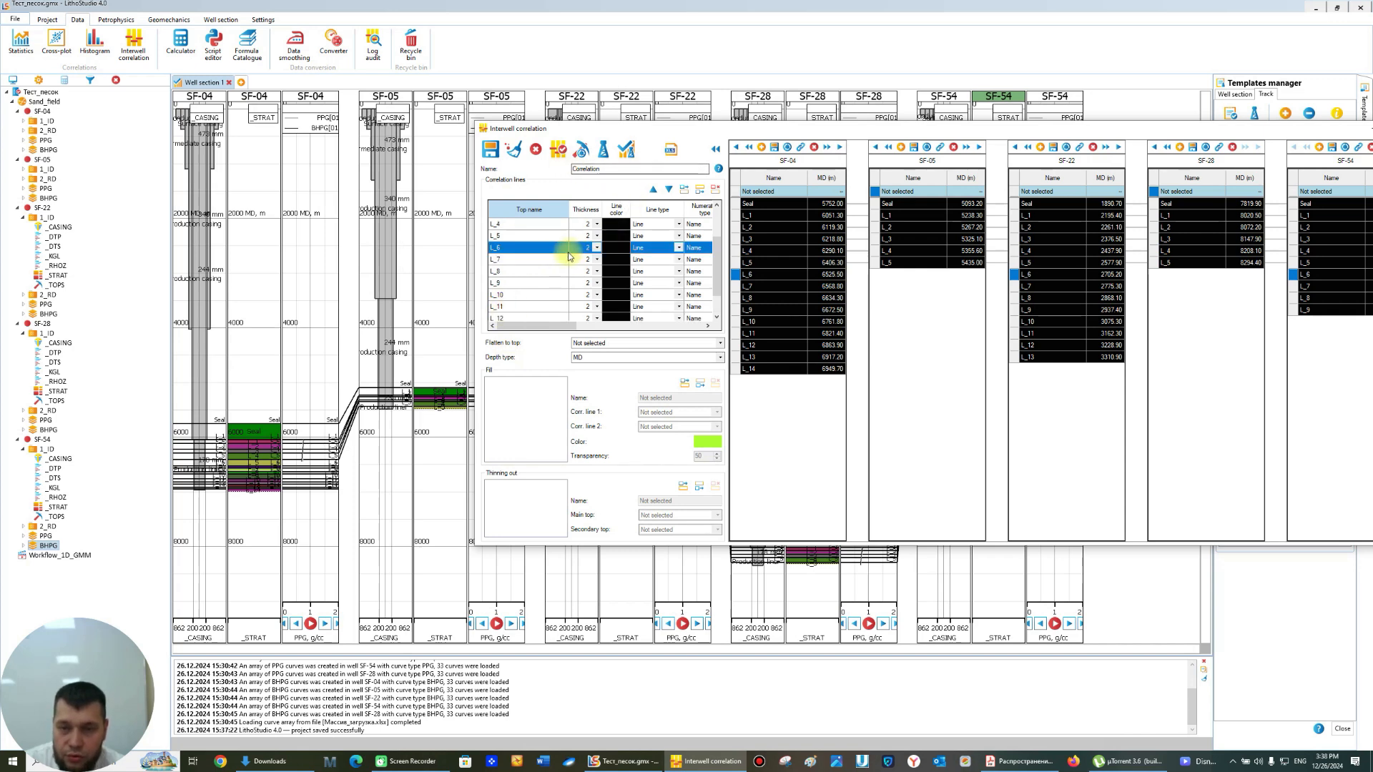
pyautogui.click(511, 260)
pyautogui.click(509, 248)
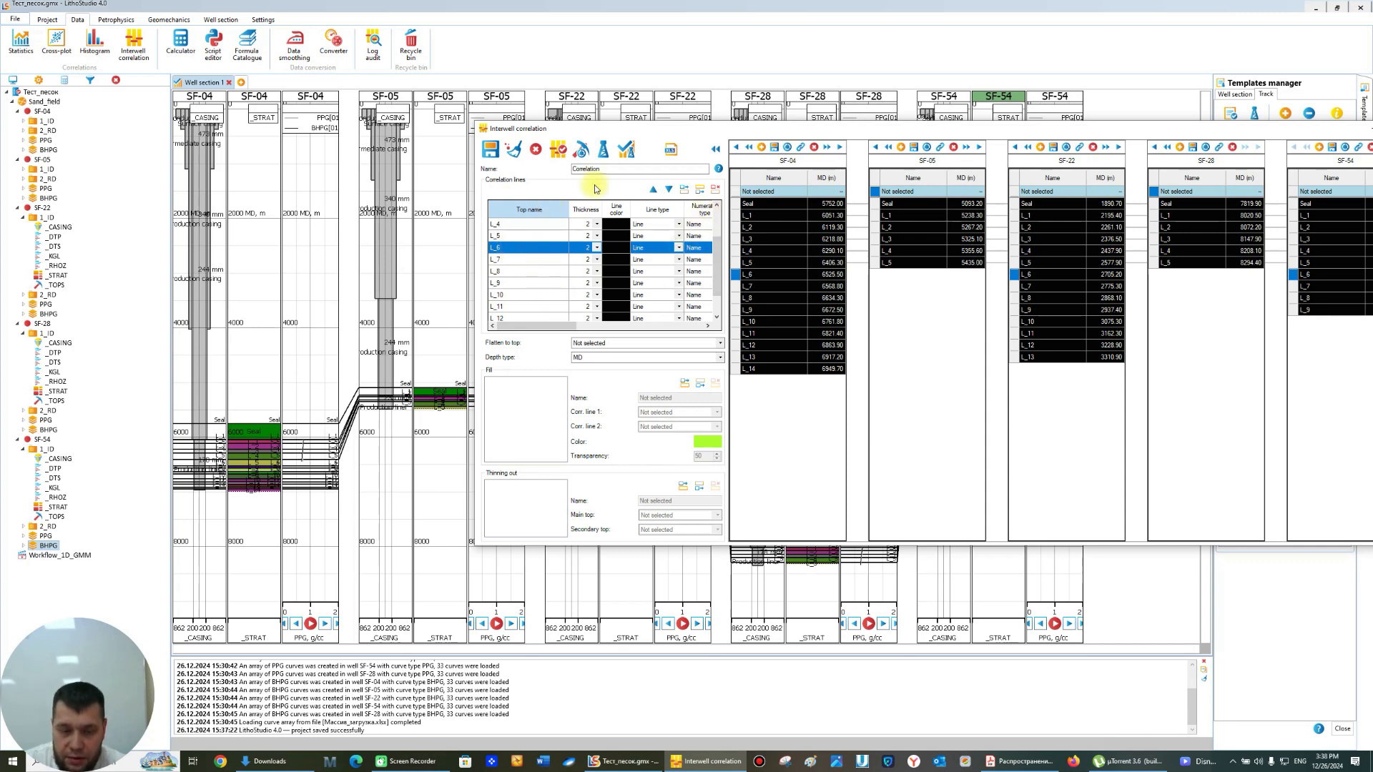
pyautogui.click(715, 189)
pyautogui.click(715, 189)
pyautogui.click(715, 189)
pyautogui.click(715, 189)
pyautogui.click(715, 188)
pyautogui.click(715, 188)
pyautogui.click(715, 189)
pyautogui.click(715, 189)
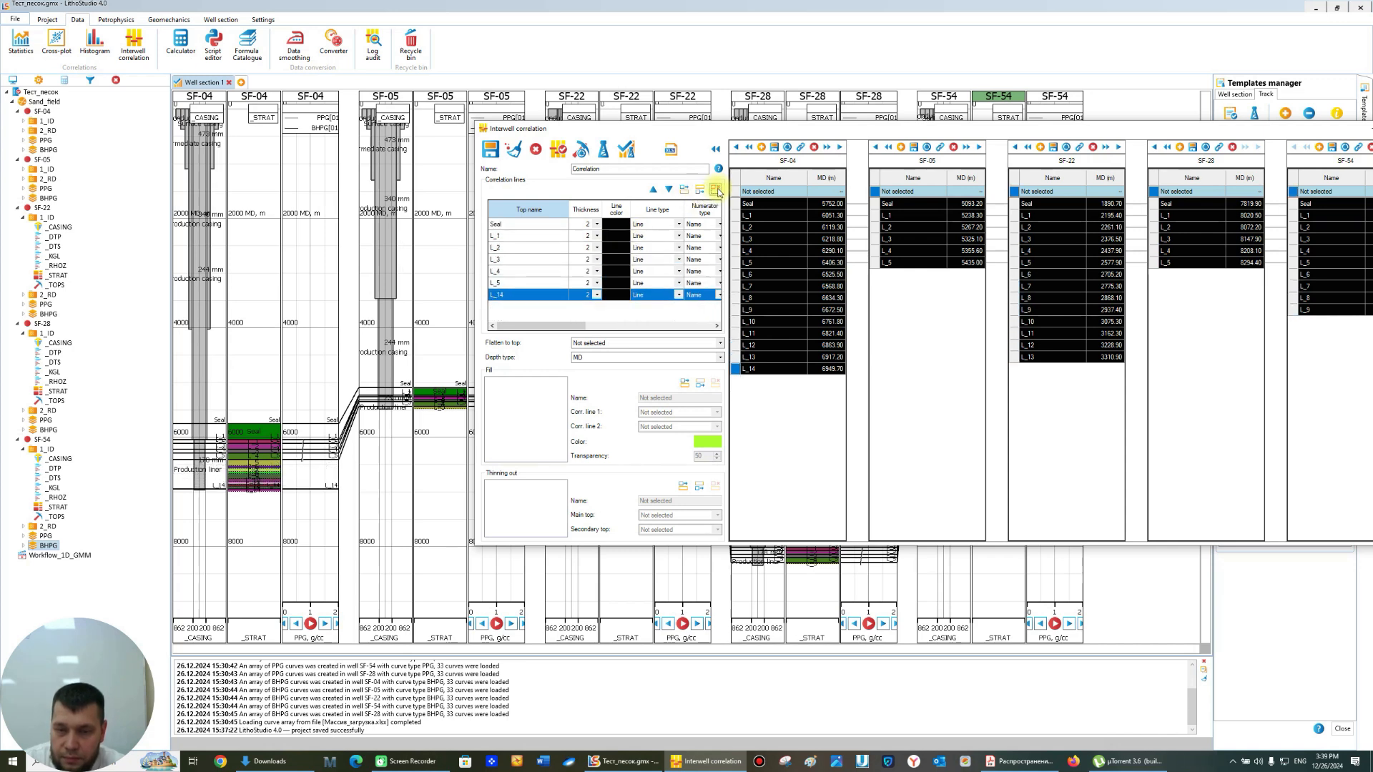
pyautogui.click(715, 189)
# - Close the interwell correlation editor and save the correlation under the name Correlation
pyautogui.moveTo(956, 129); pyautogui.dragTo(813, 104)
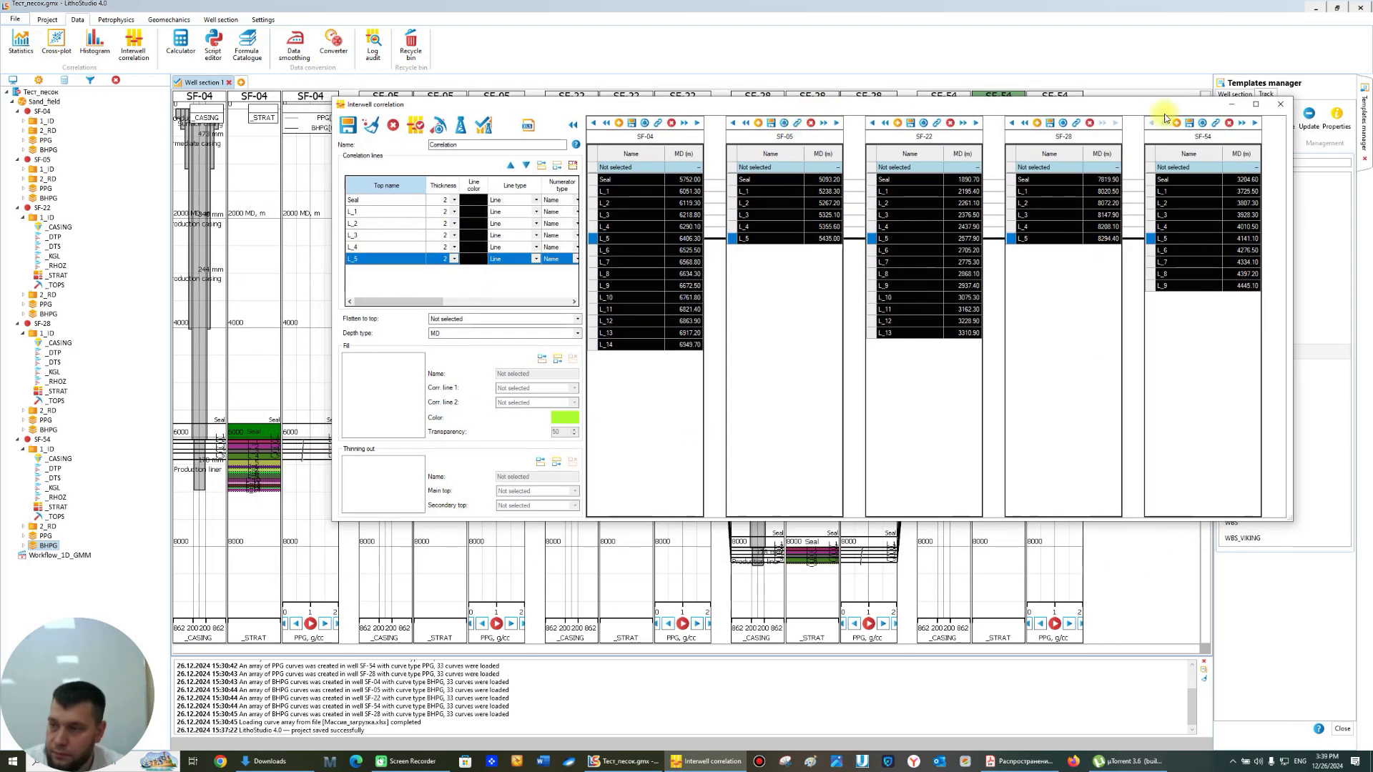
pyautogui.click(1284, 109)
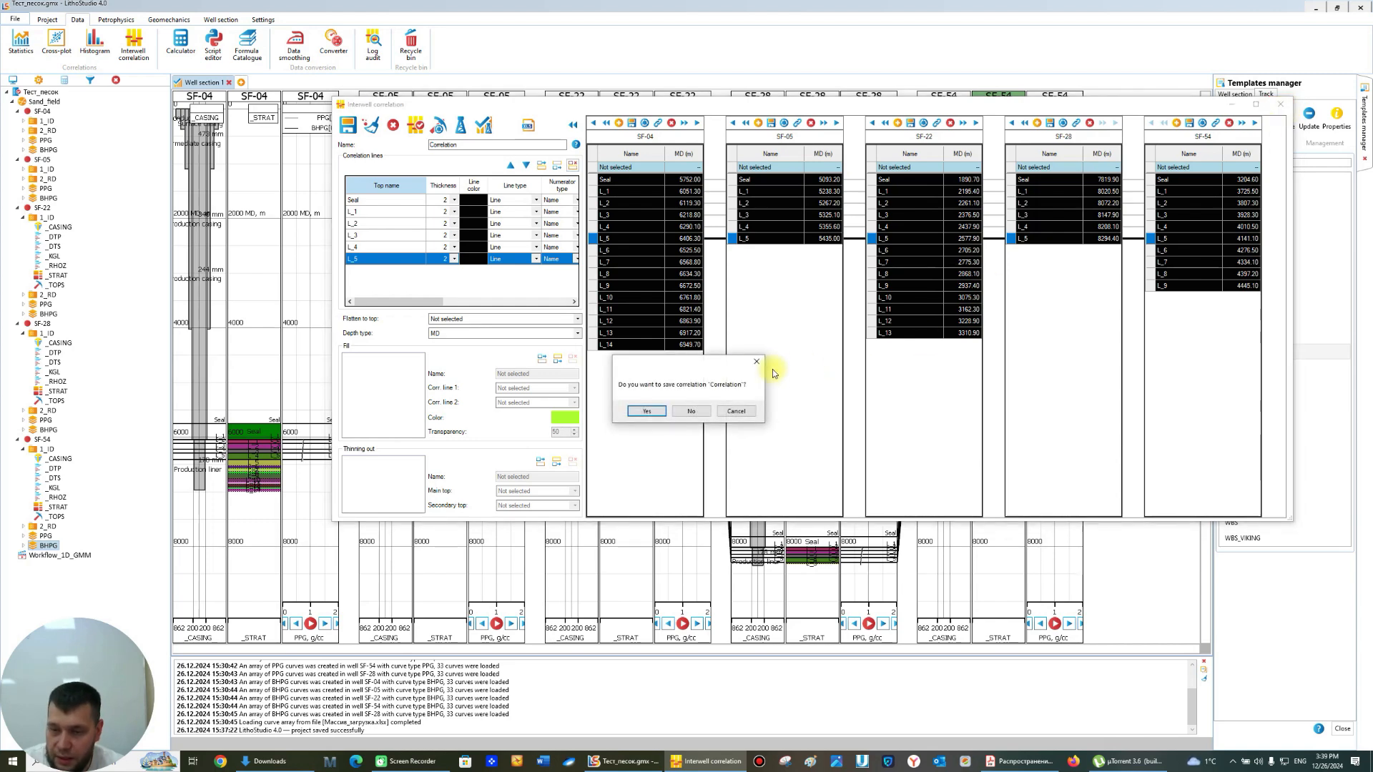
pyautogui.click(643, 411)
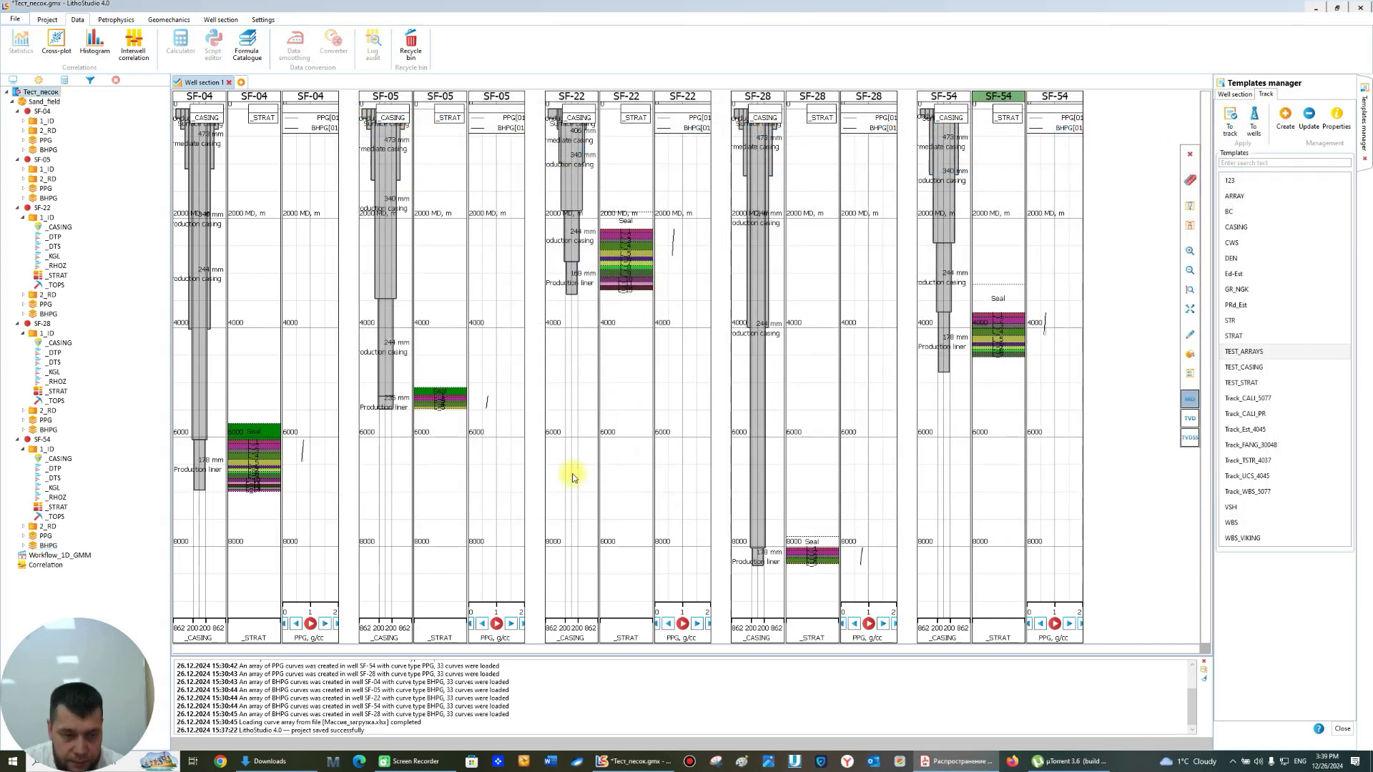
# - Turn on the display of the saved Correlation in the well section properties
pyautogui.rightClick(490, 332)
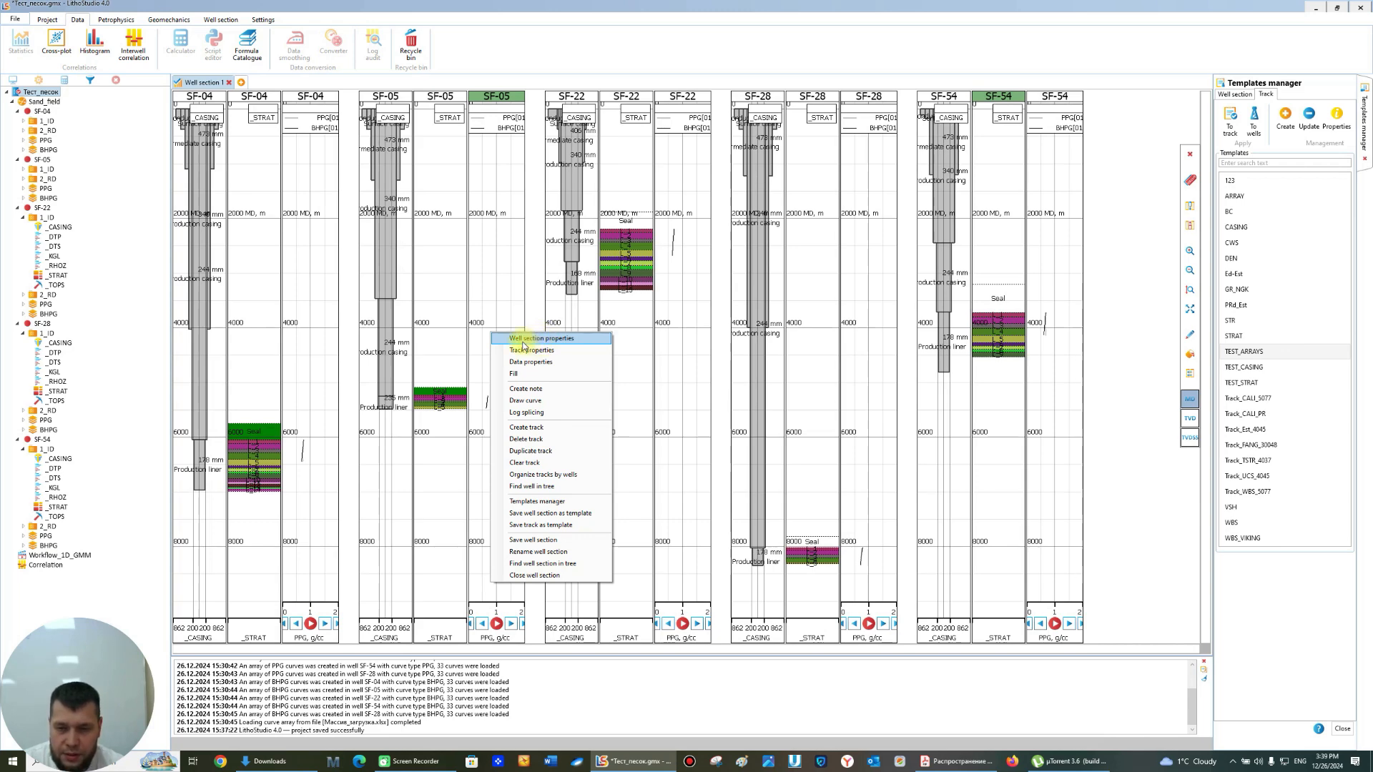
pyautogui.click(524, 340)
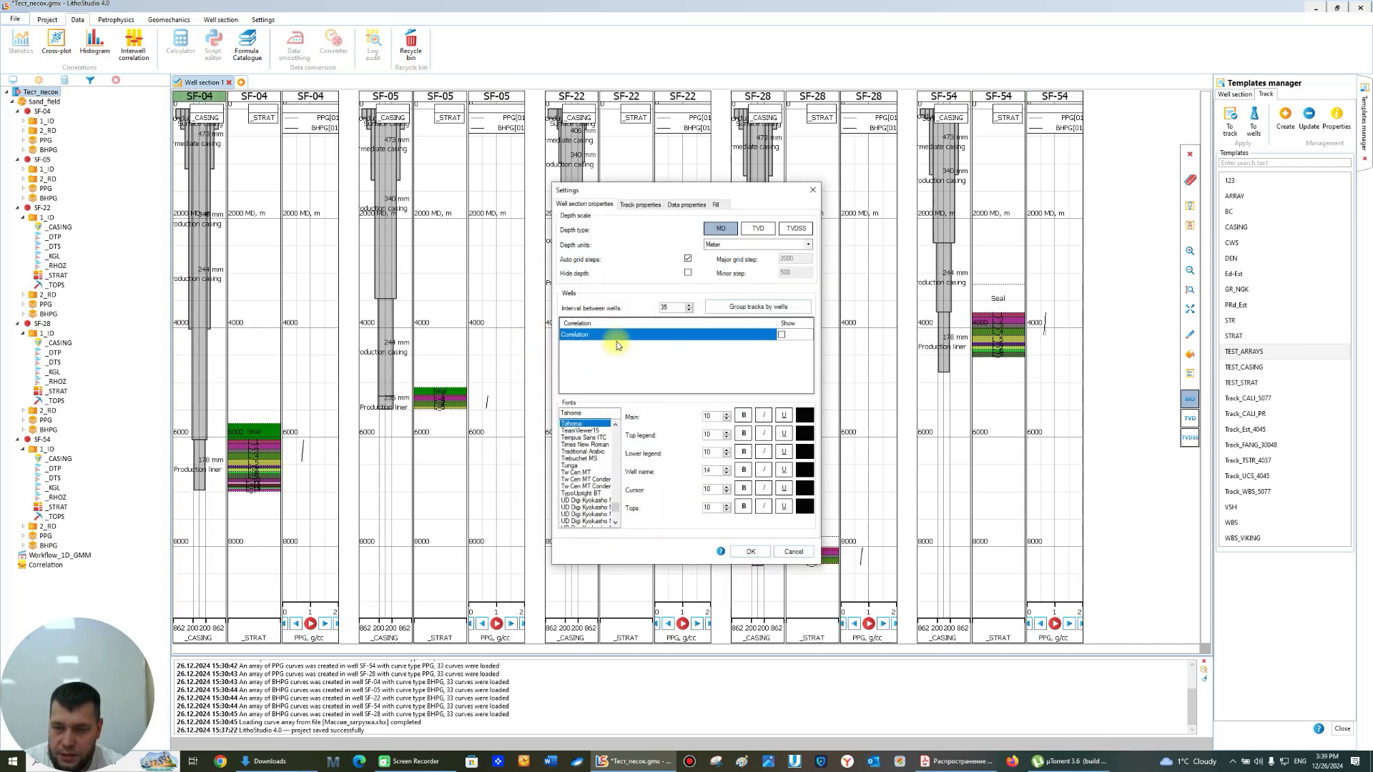
pyautogui.click(783, 336)
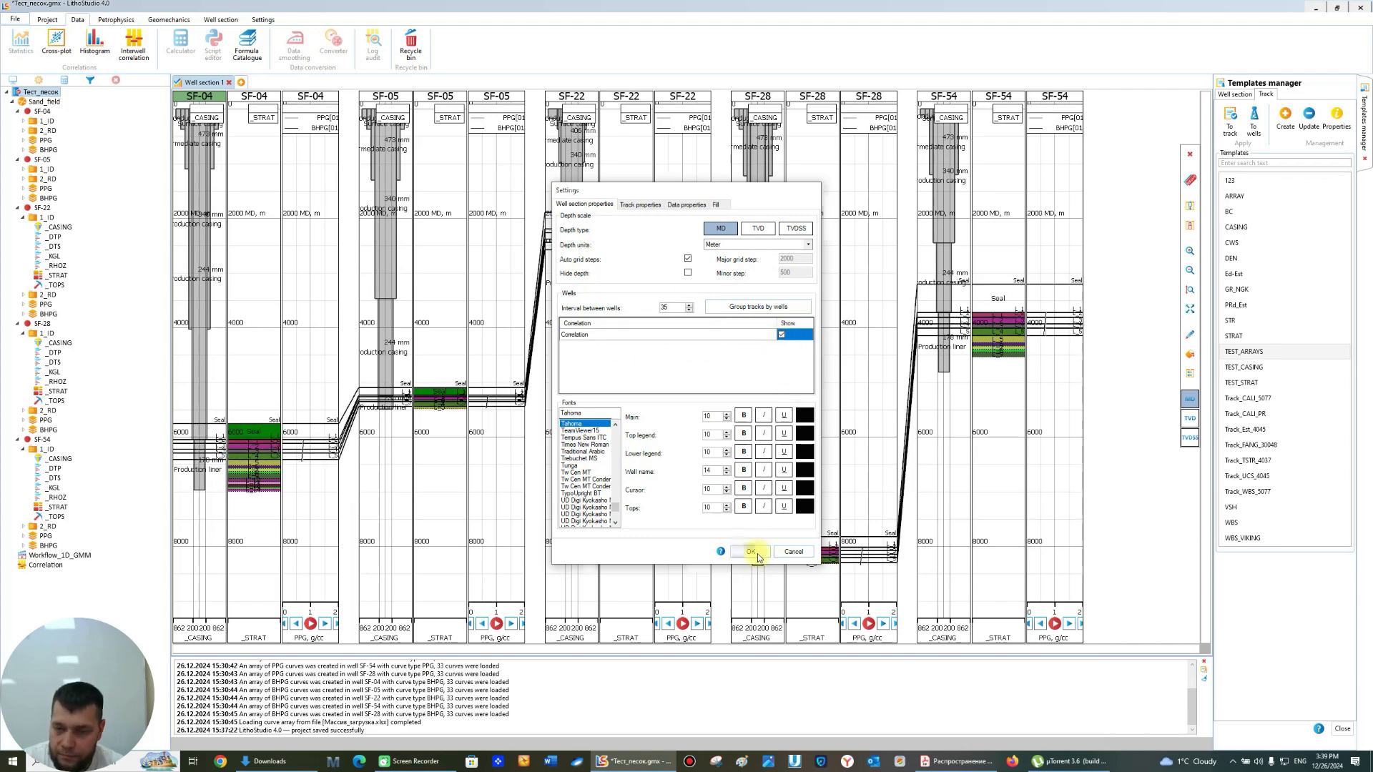
pyautogui.click(752, 552)
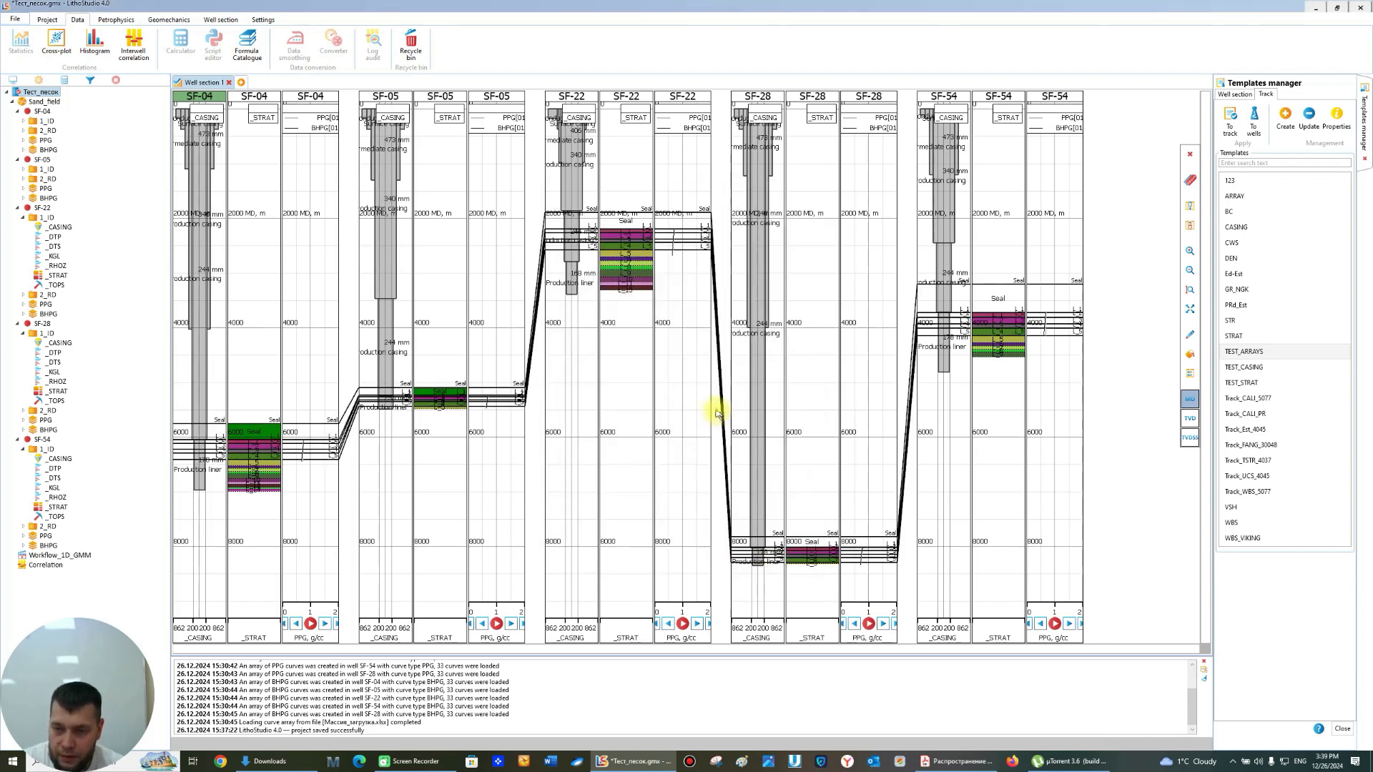
# - Switch the well section's depth scale to TVD and enlarge the interval containing the correlated tops
pyautogui.click(1190, 419)
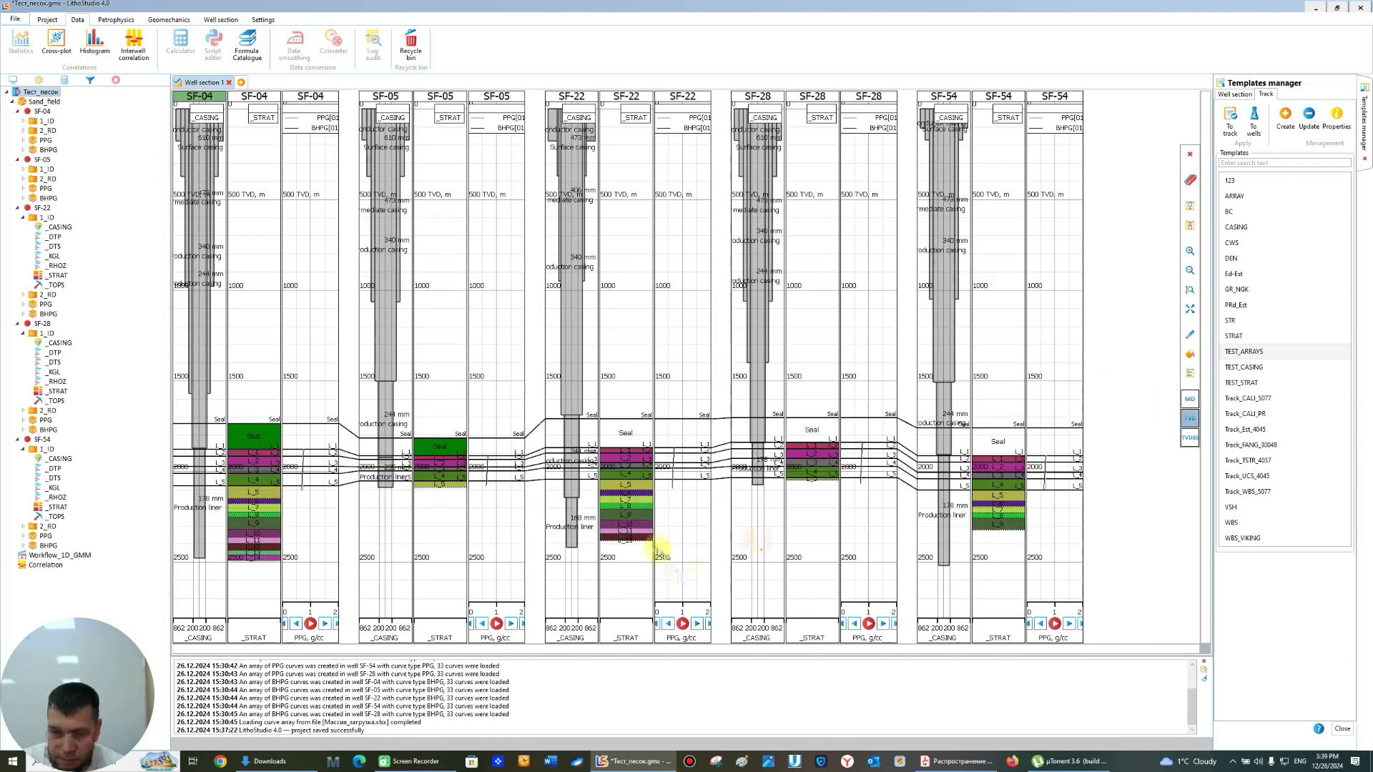
pyautogui.scroll(3, 653, 545)
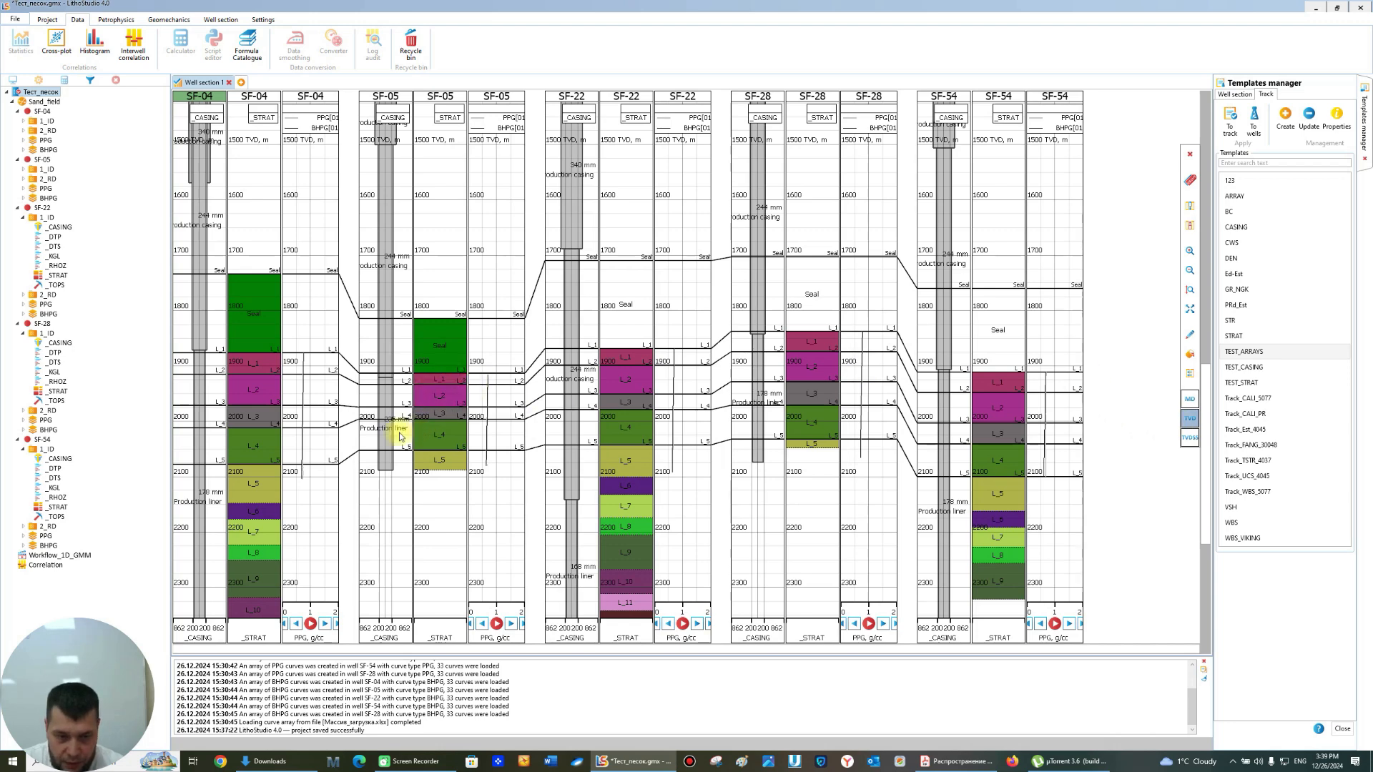
# - Open the saved Correlation for editing, flatten it to top L_1, and shrink and move the editor away from the wells
pyautogui.click(52, 570)
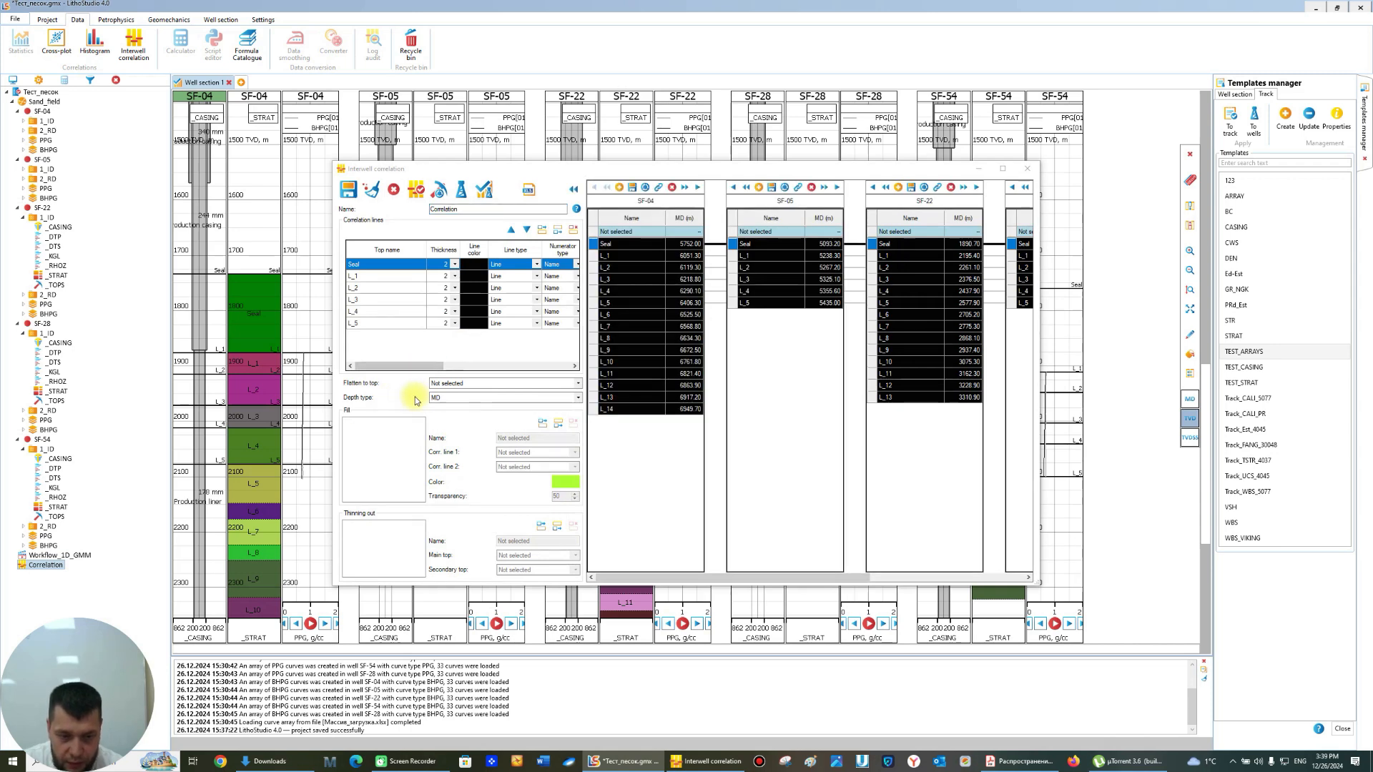
pyautogui.click(489, 385)
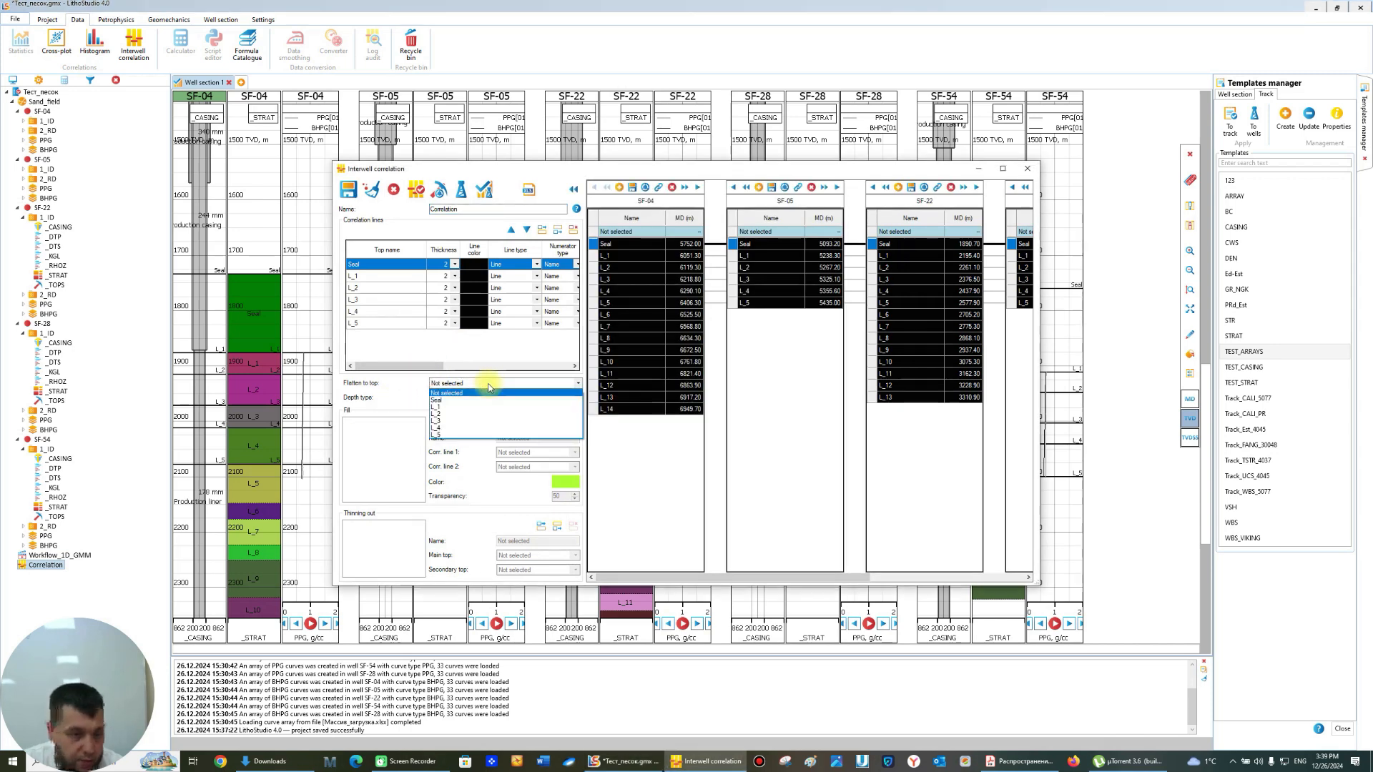
pyautogui.click(476, 406)
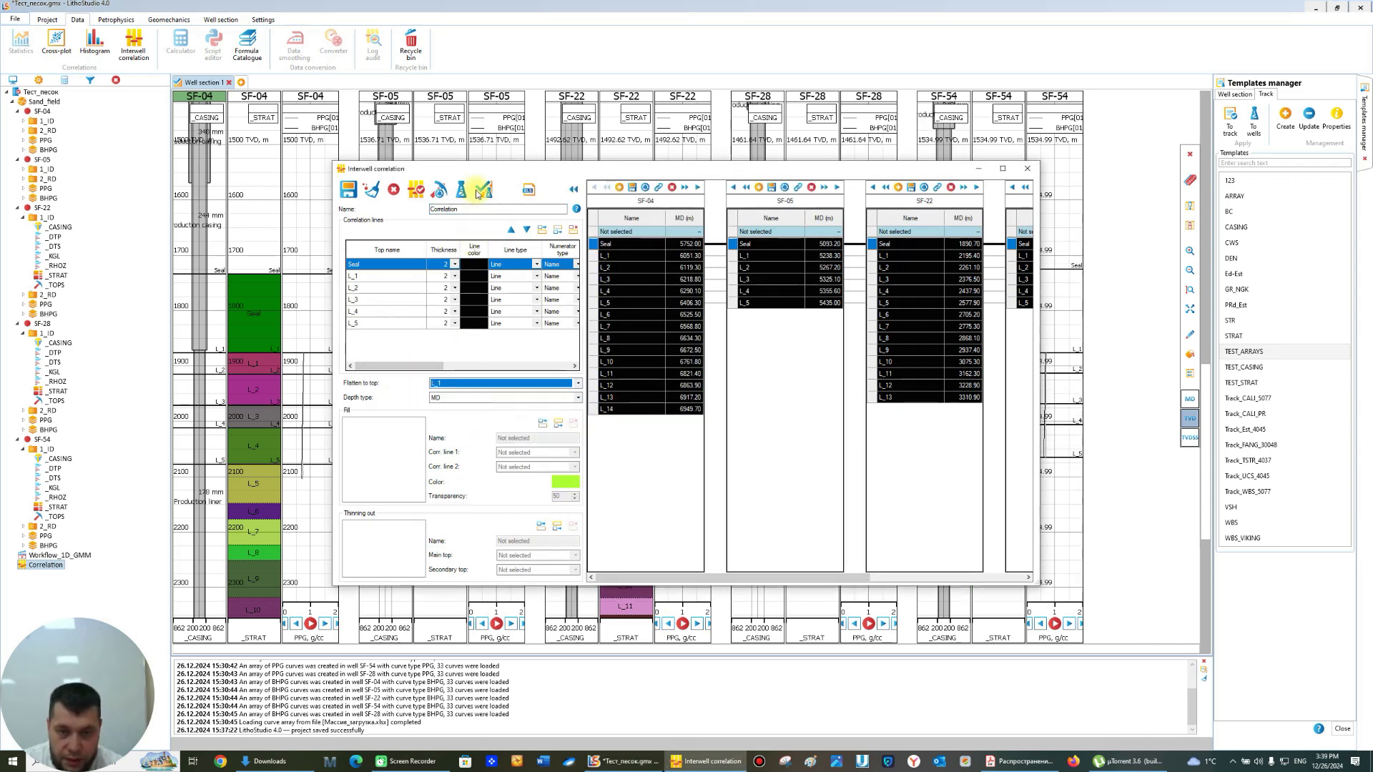
pyautogui.click(573, 188)
pyautogui.moveTo(429, 176); pyautogui.dragTo(962, 120)
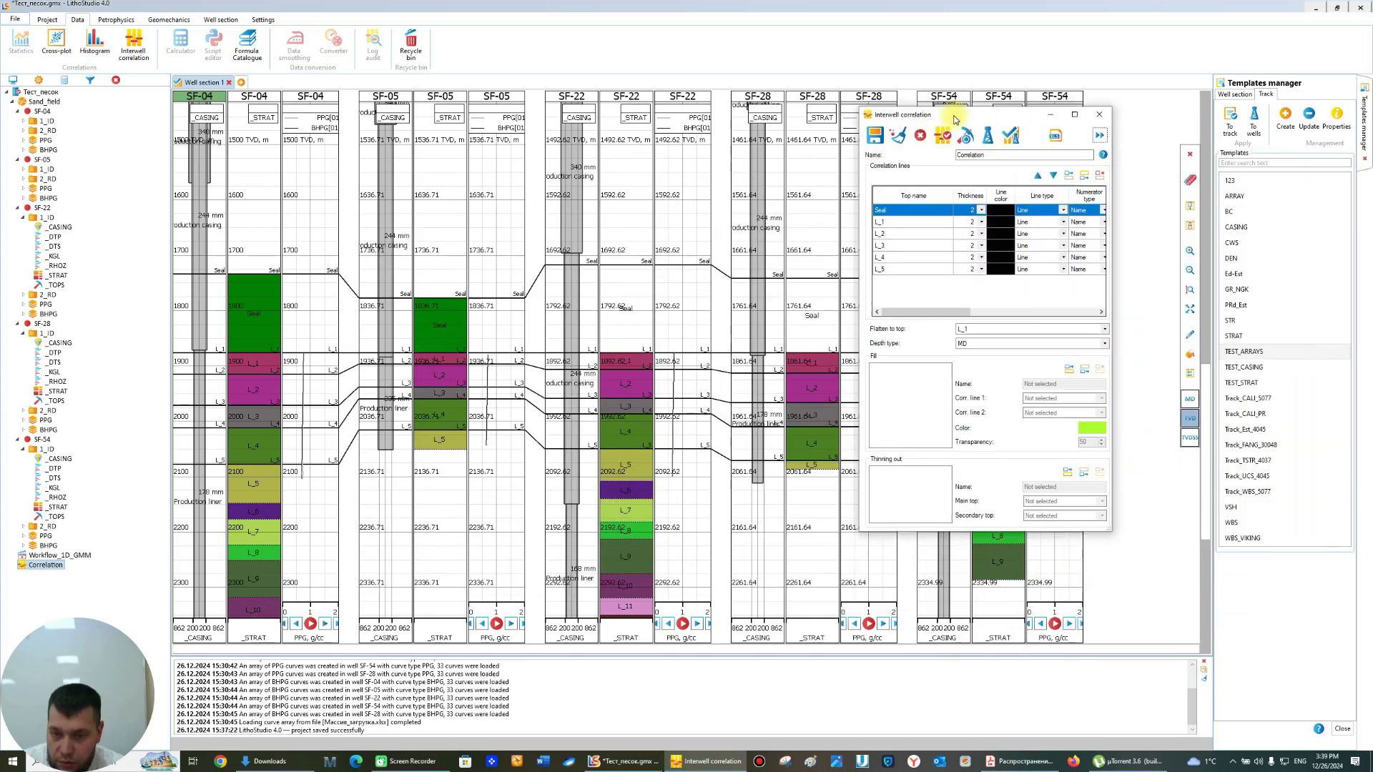
# - Flatten the correlation to the Seal top, and close the editor saving the changes
pyautogui.click(980, 329)
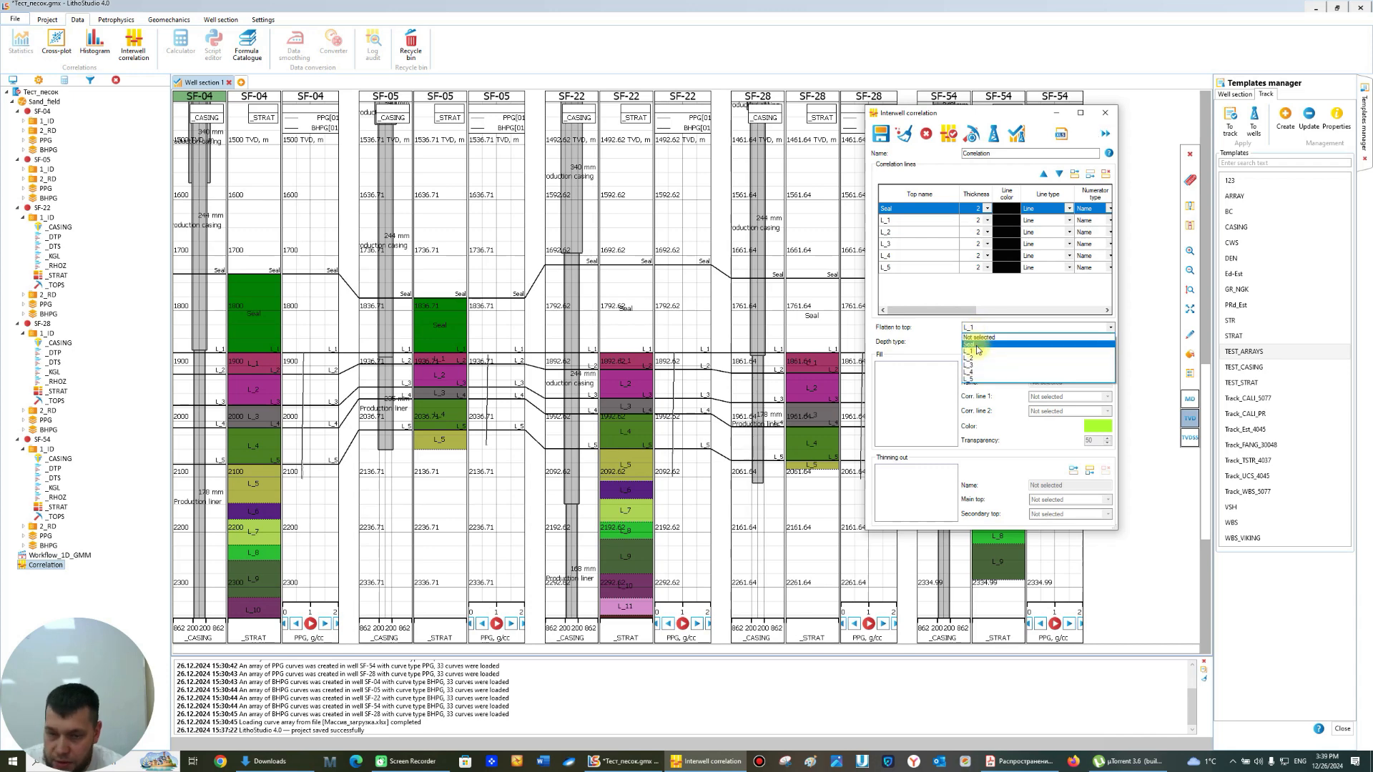
pyautogui.click(976, 339)
pyautogui.scroll(-2, 982, 330)
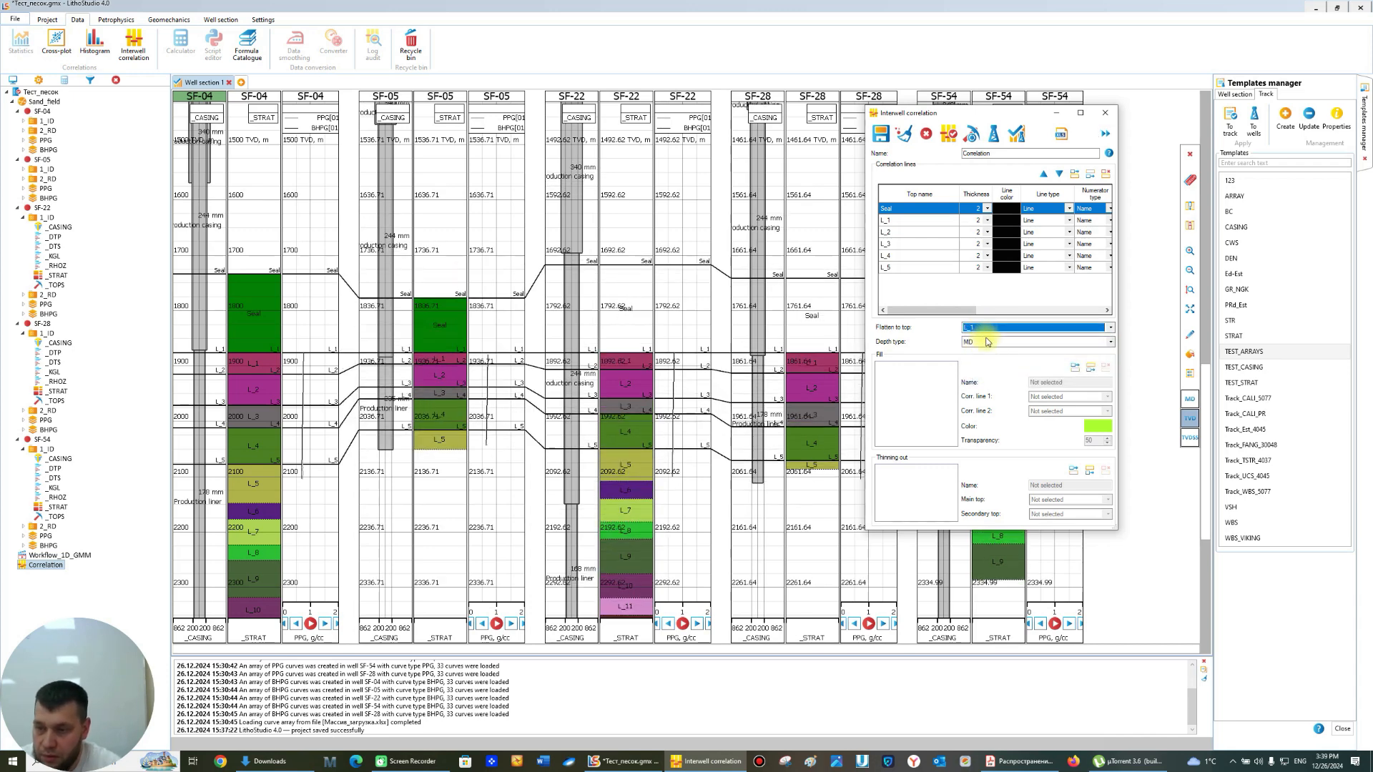
pyautogui.scroll(-1, 987, 342)
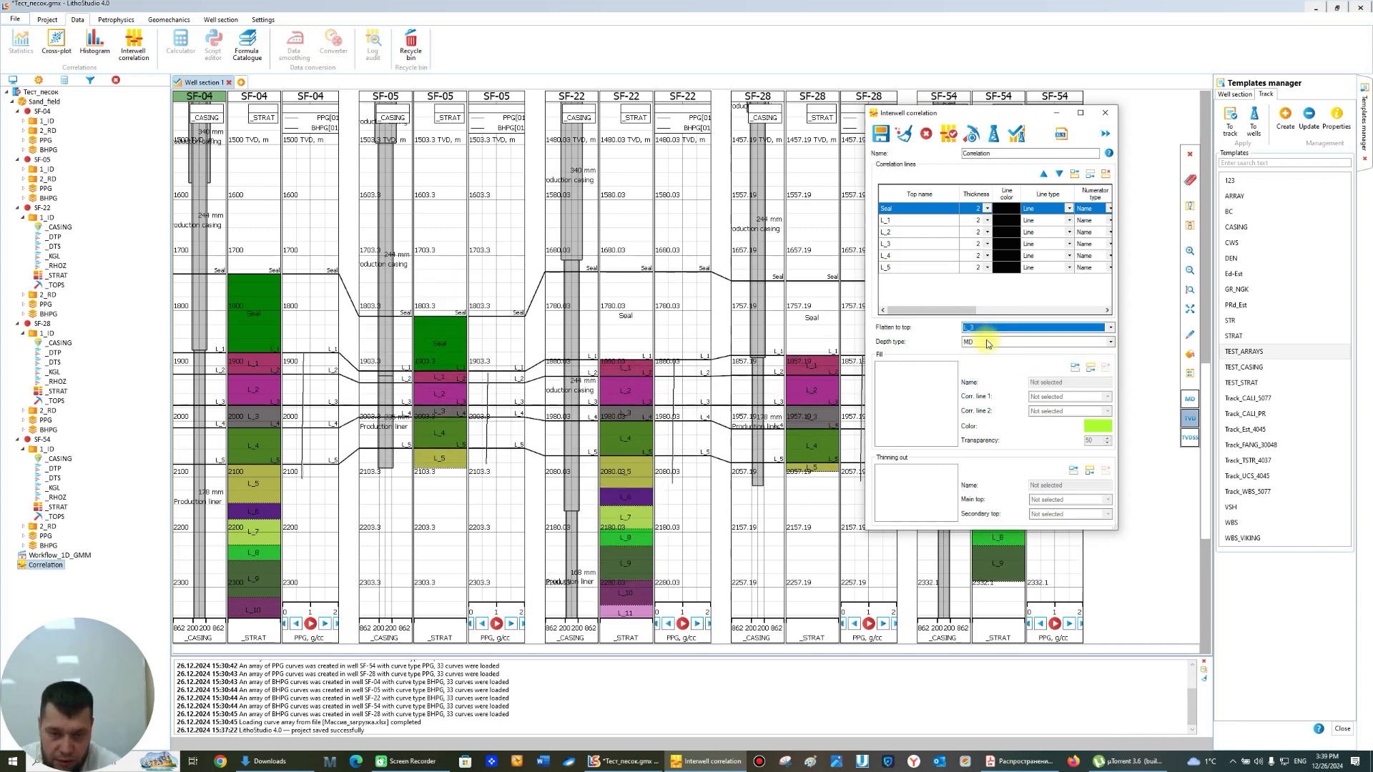
pyautogui.scroll(-2, 987, 341)
pyautogui.scroll(4, 987, 342)
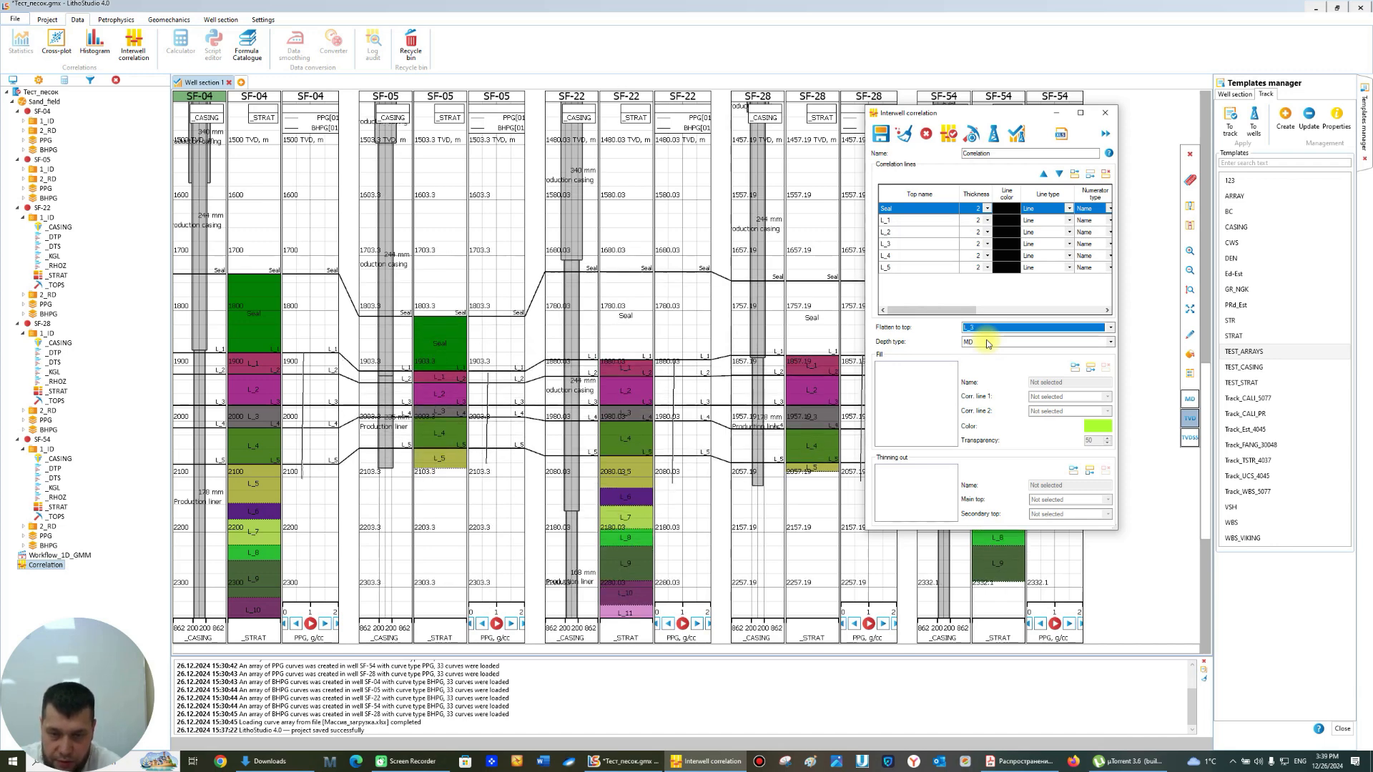
pyautogui.scroll(1, 846, 328)
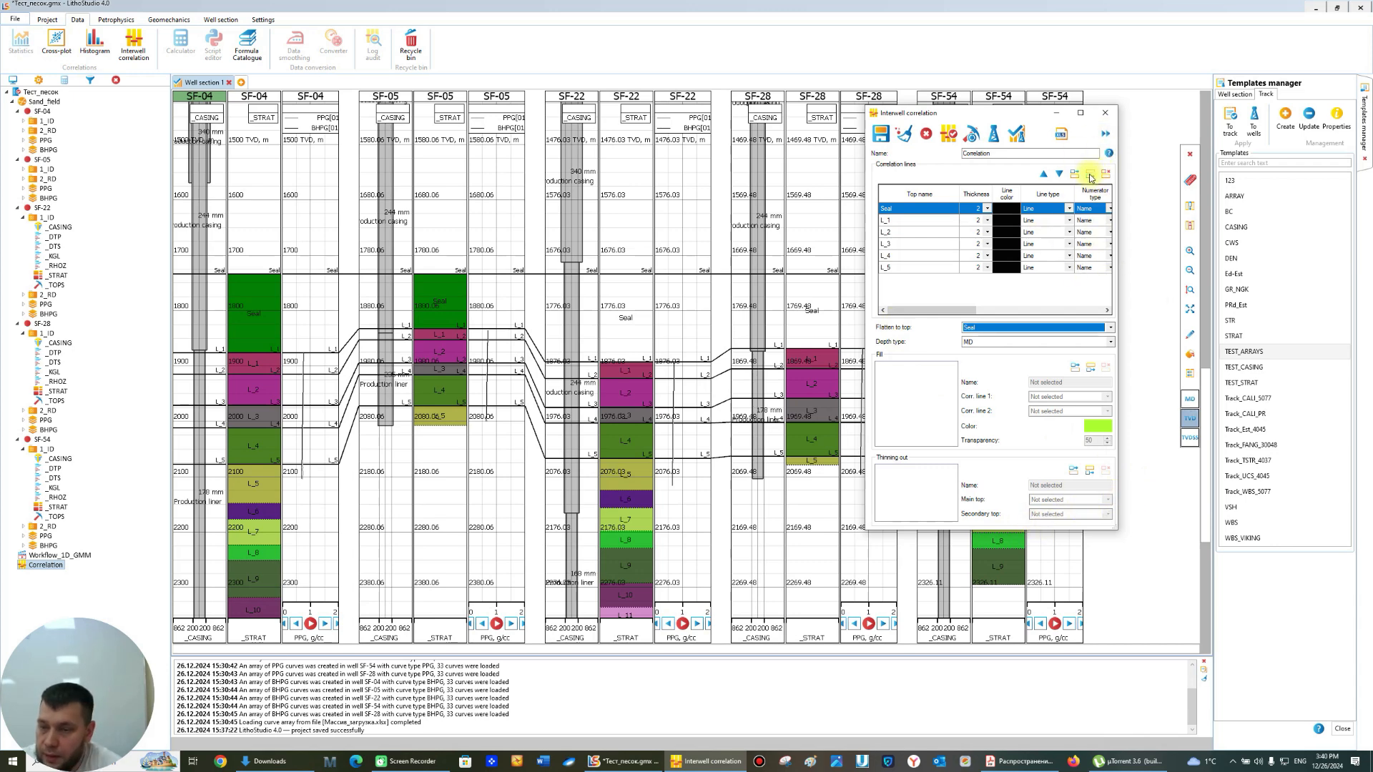
pyautogui.click(1104, 112)
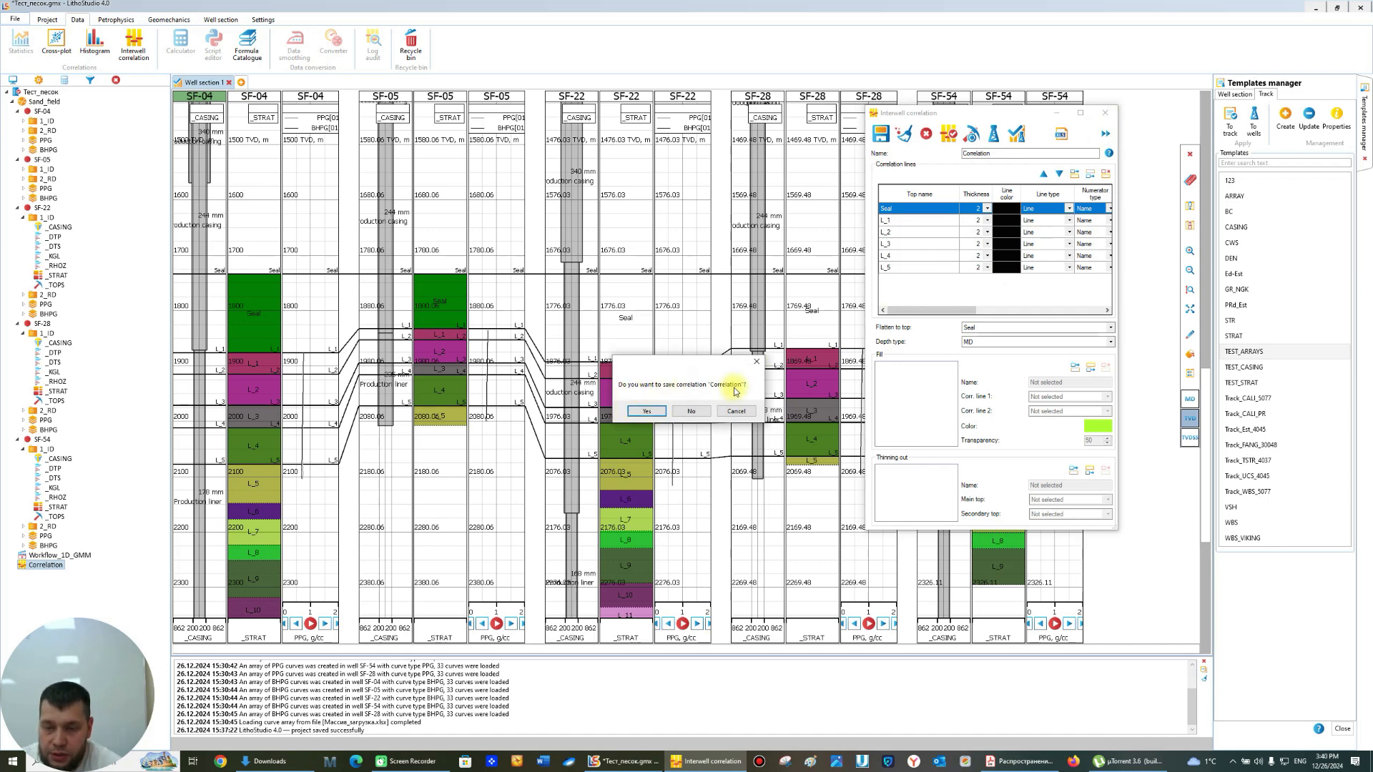
pyautogui.click(646, 411)
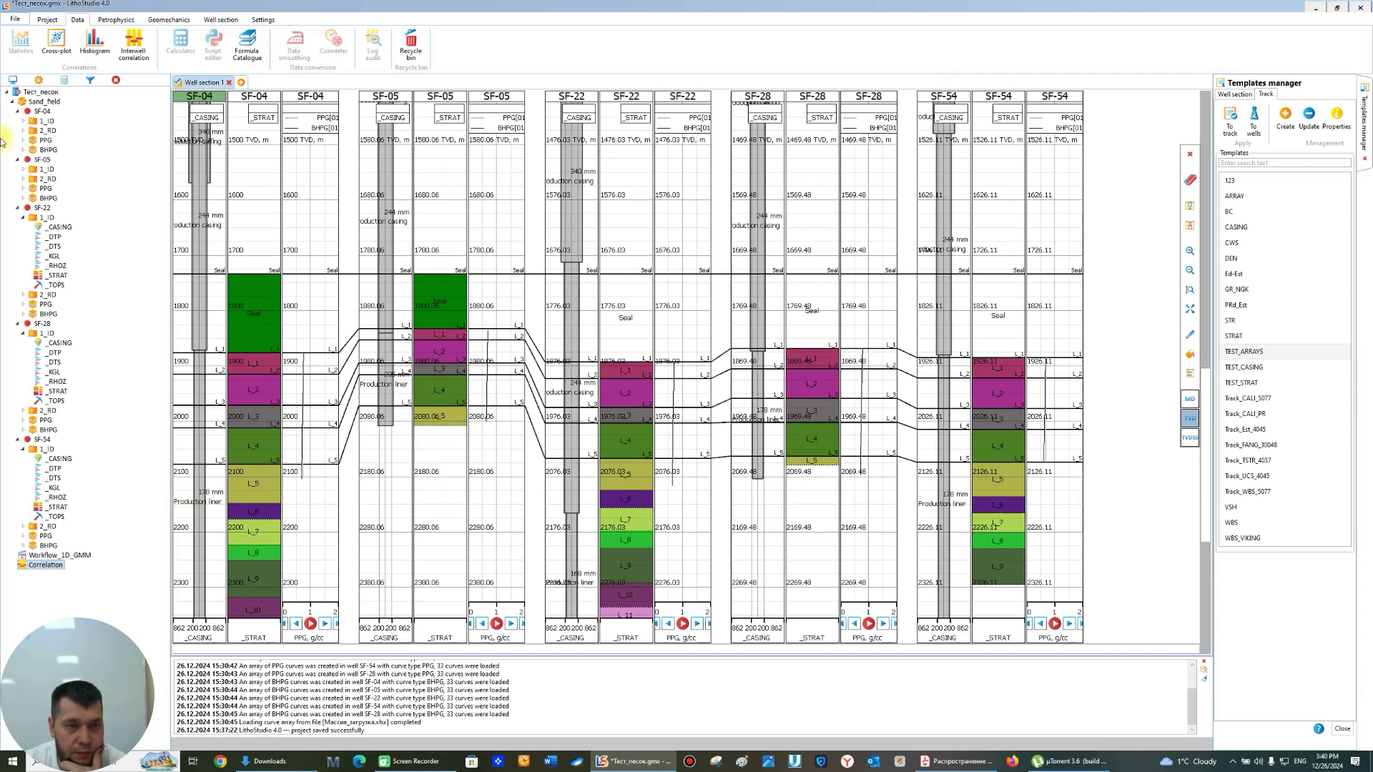
# - Filter the project tree by "strat" and open the _STRAT stratigraphy of well SF-22
pyautogui.click(91, 81)
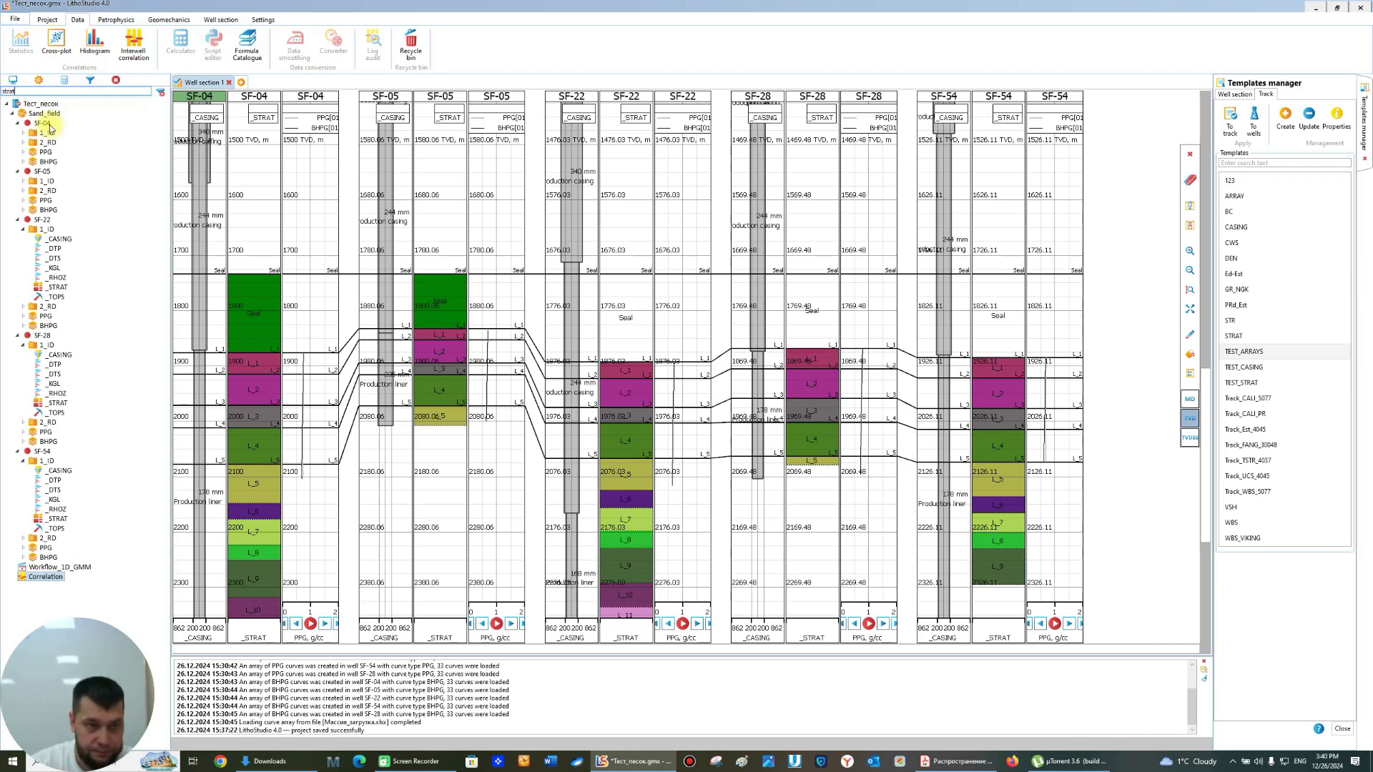
pyautogui.press('Return')
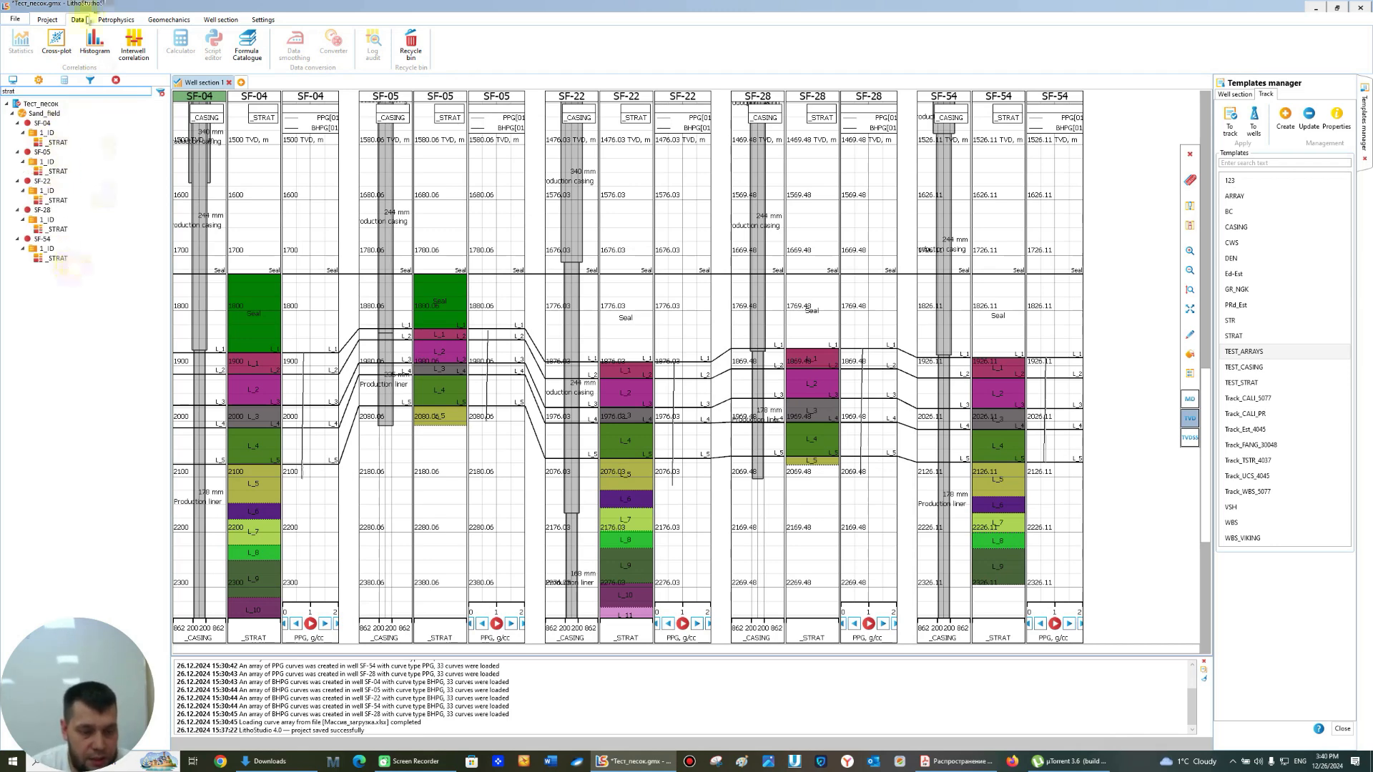
pyautogui.doubleClick(57, 200)
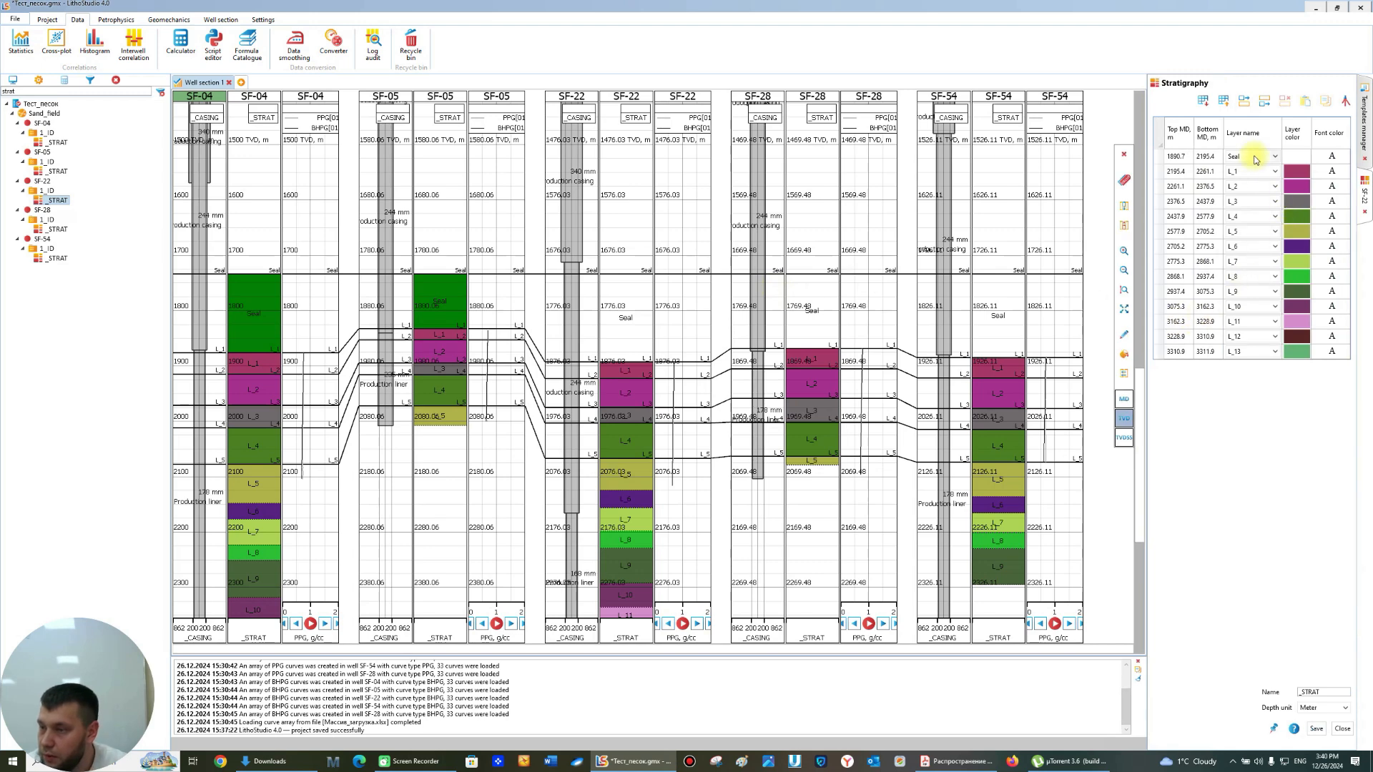
# - Set the Seal layer colour to dark green in SF-22's stratigraphy, save it, and close the stratigraphy and templates panels
pyautogui.click(1301, 156)
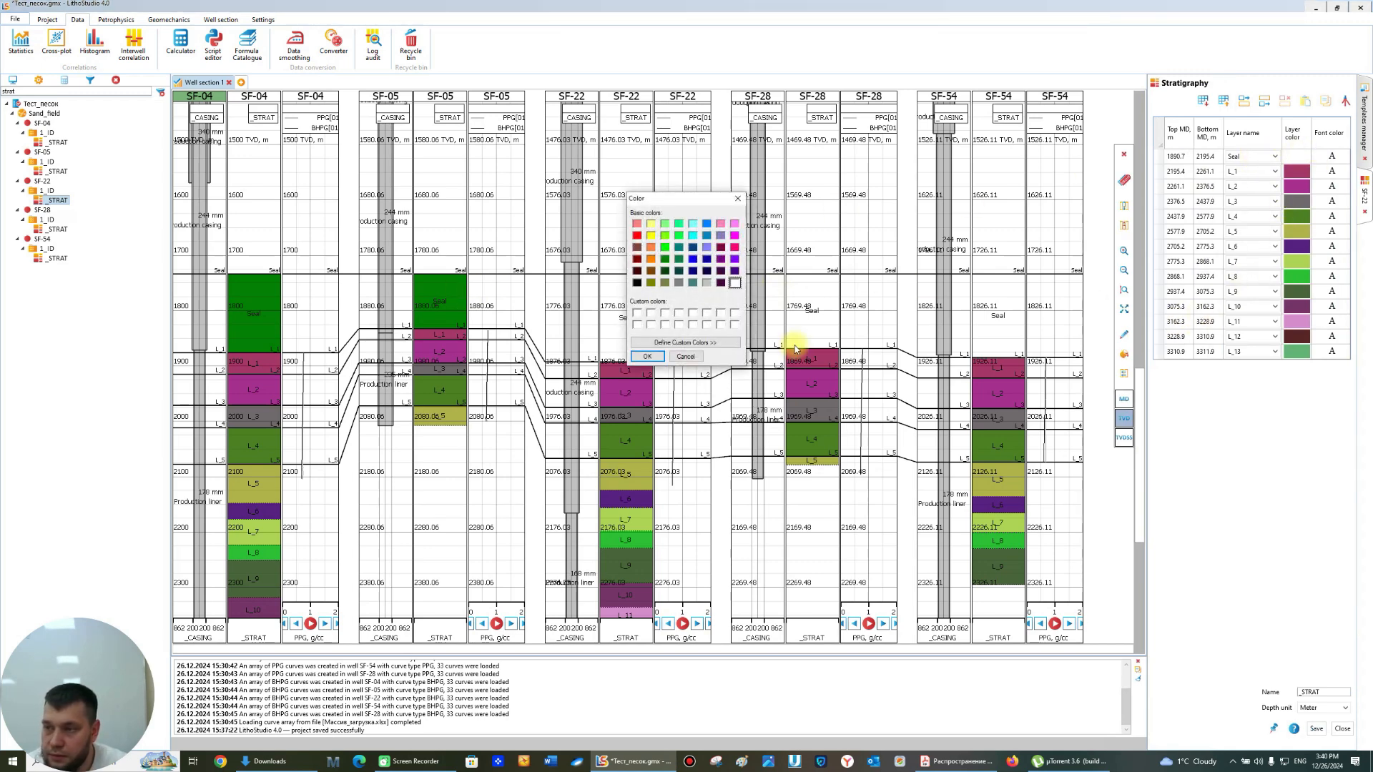
pyautogui.click(666, 260)
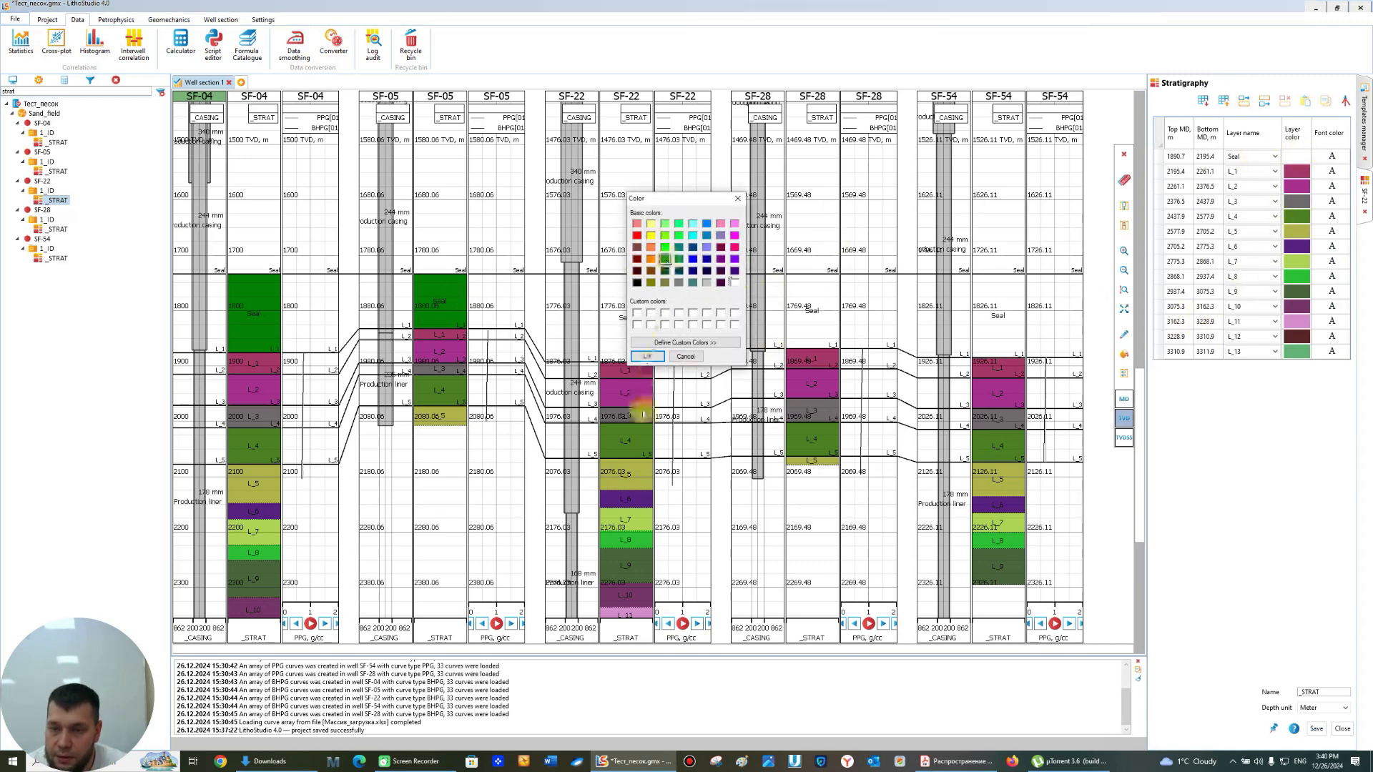
pyautogui.click(647, 356)
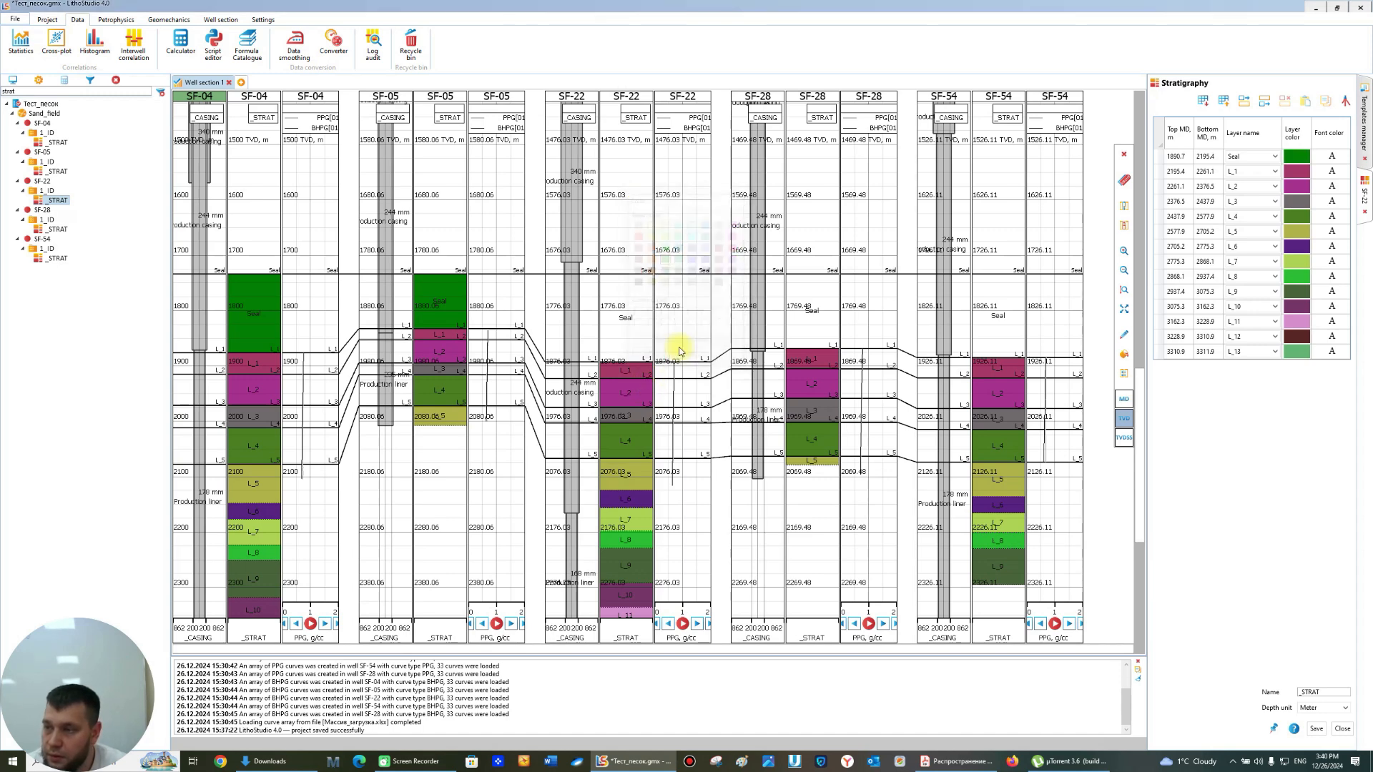
pyautogui.click(1316, 729)
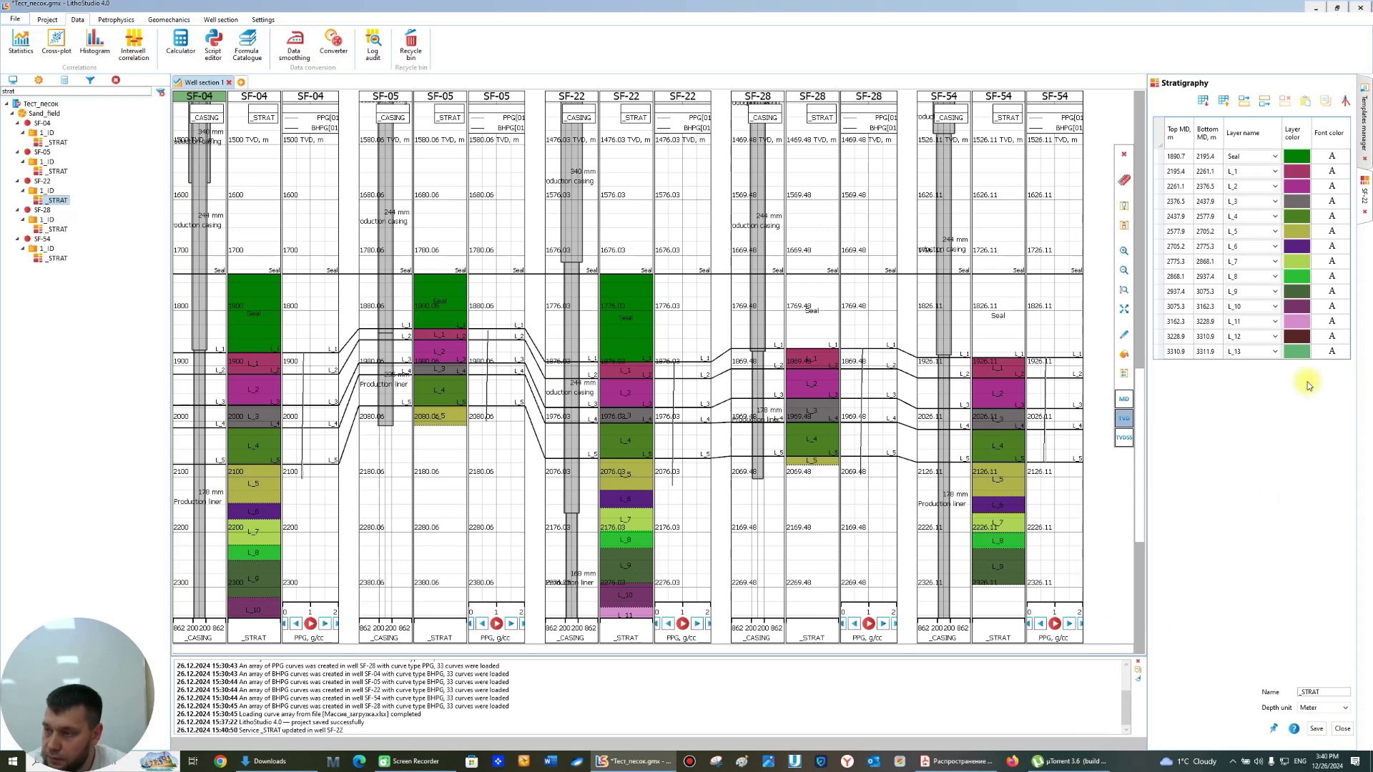
pyautogui.click(1365, 212)
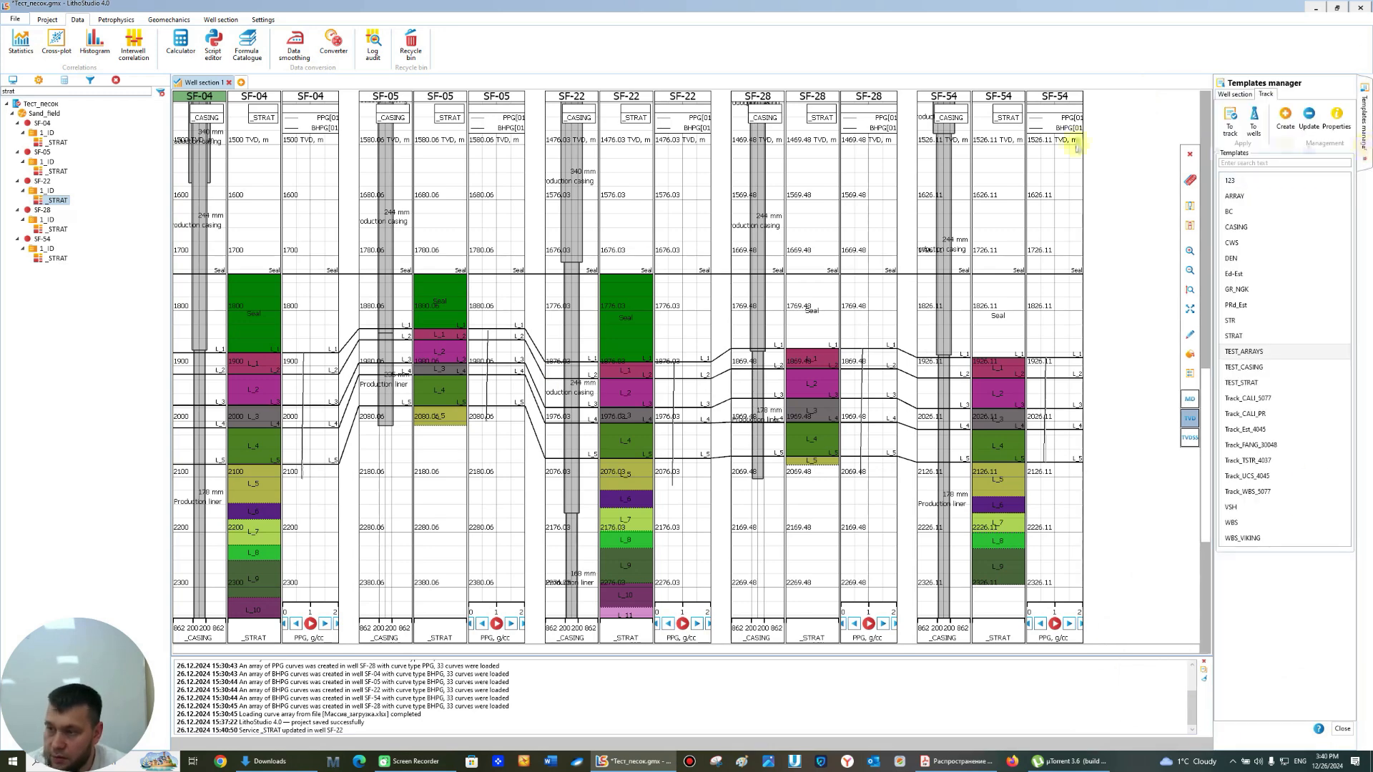
pyautogui.click(1364, 161)
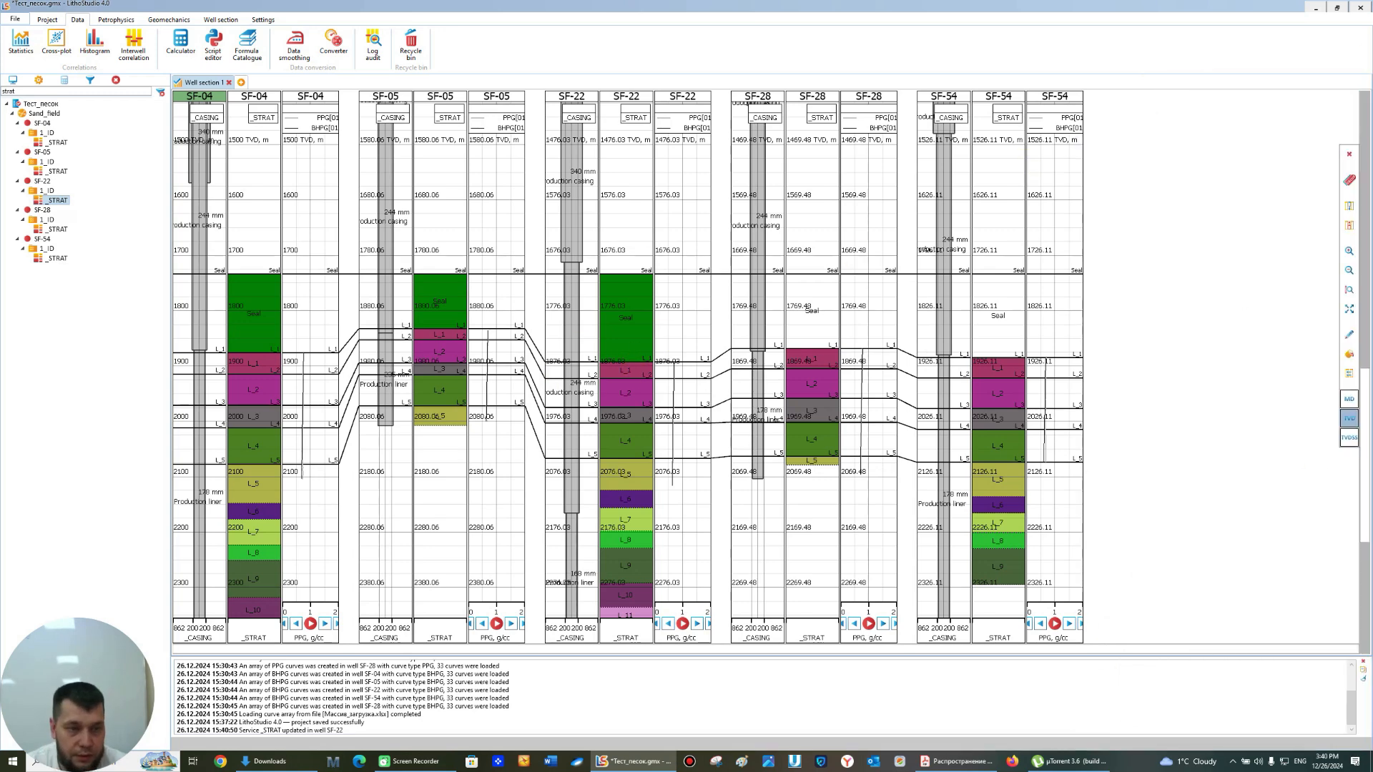
# - Open and save the _STRAT stratigraphy of wells SF-28 and SF-54 to apply the green Seal colour, closing each one
pyautogui.doubleClick(57, 229)
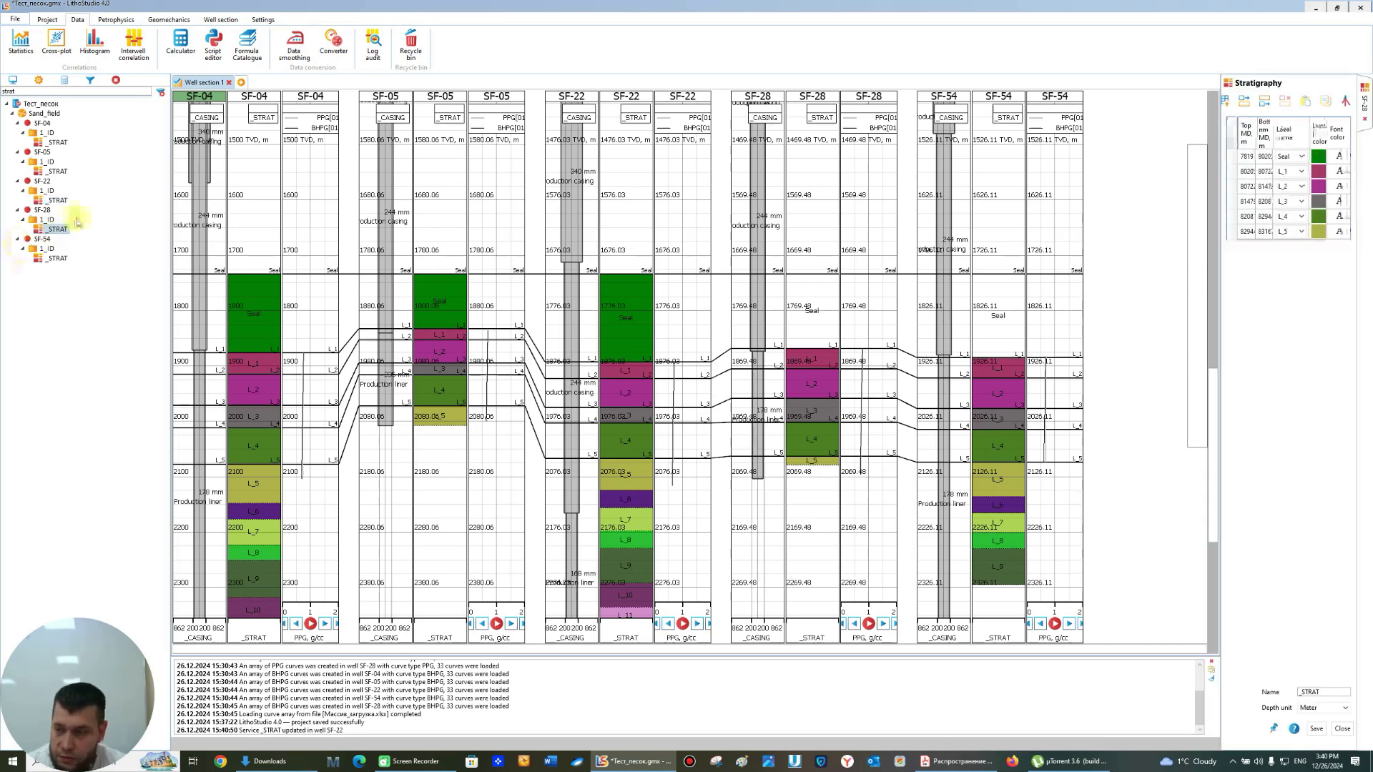
pyautogui.click(1317, 728)
pyautogui.click(1343, 728)
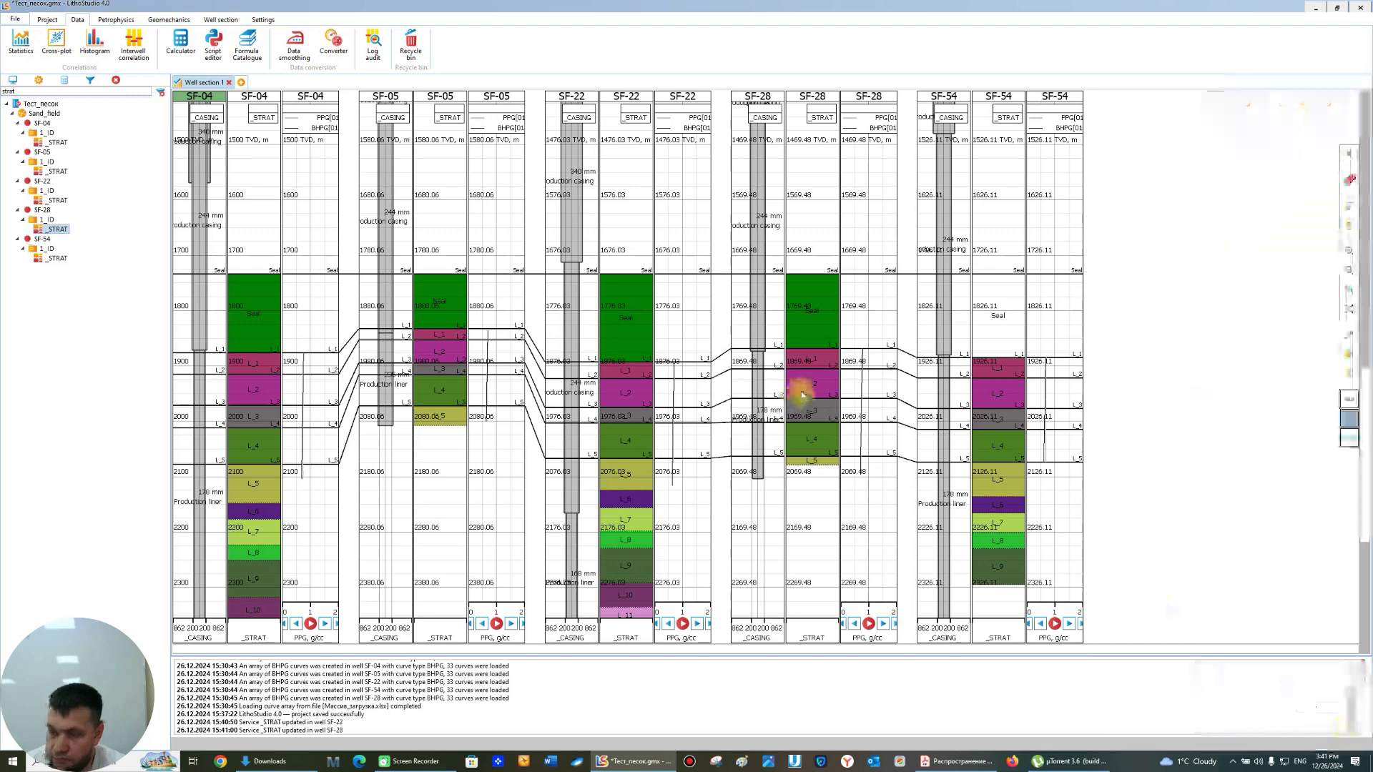
pyautogui.click(60, 259)
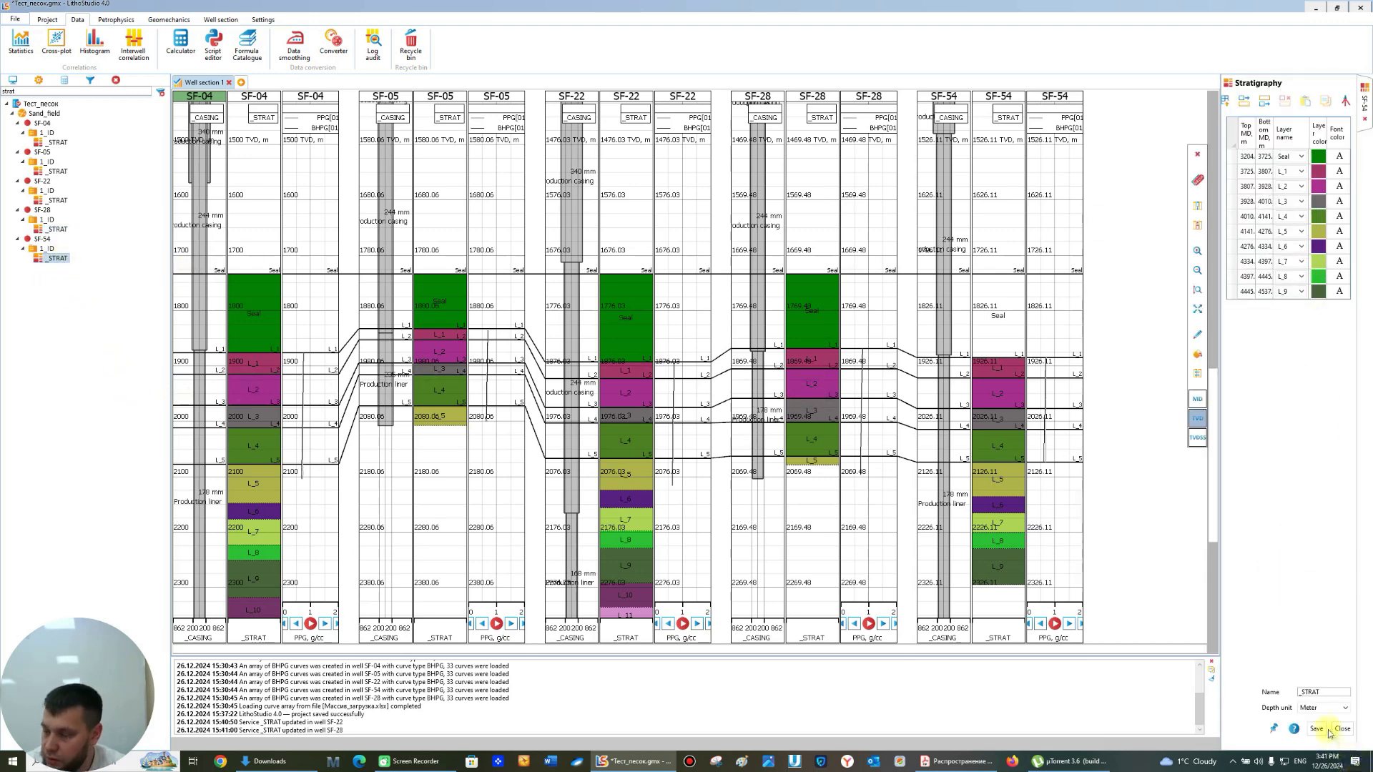
pyautogui.click(1321, 730)
pyautogui.click(1343, 729)
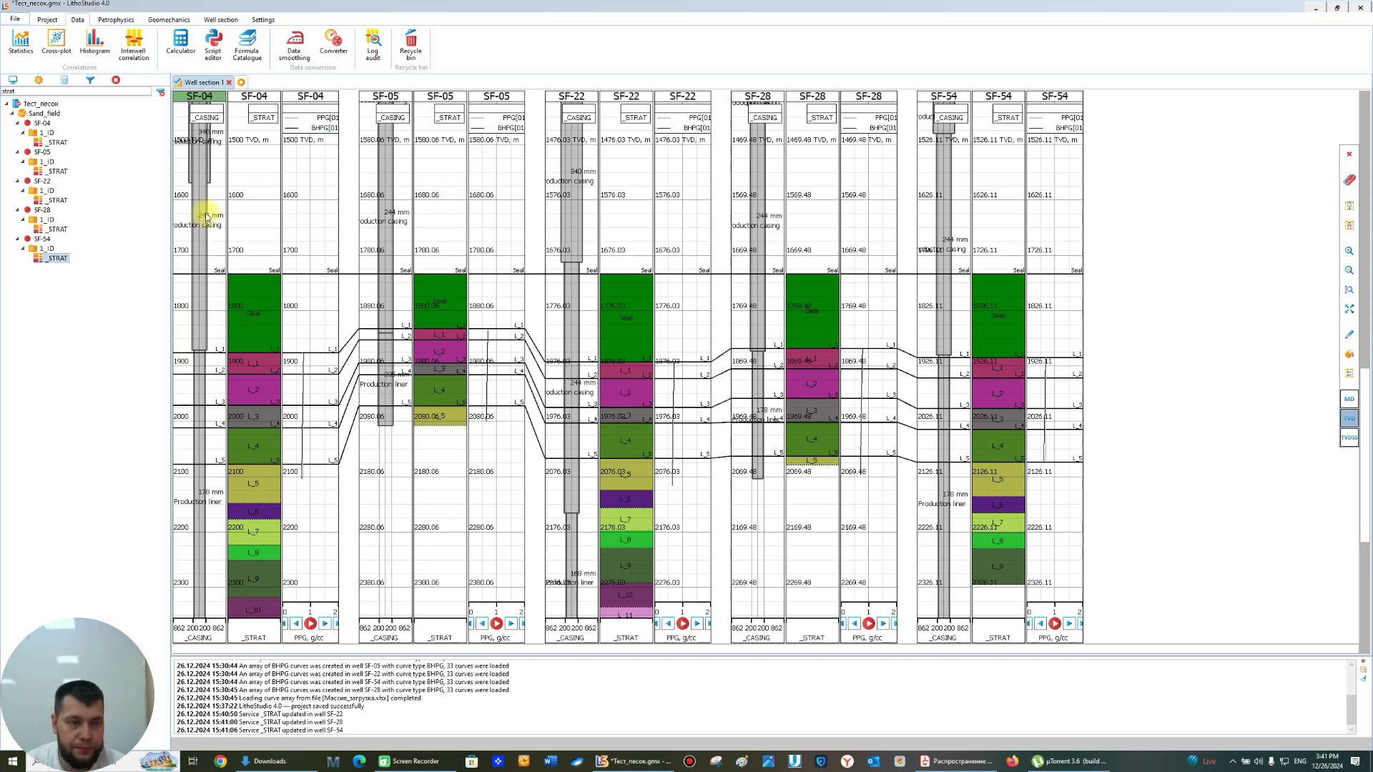
# - Clear the project tree filter and save the project
pyautogui.click(161, 93)
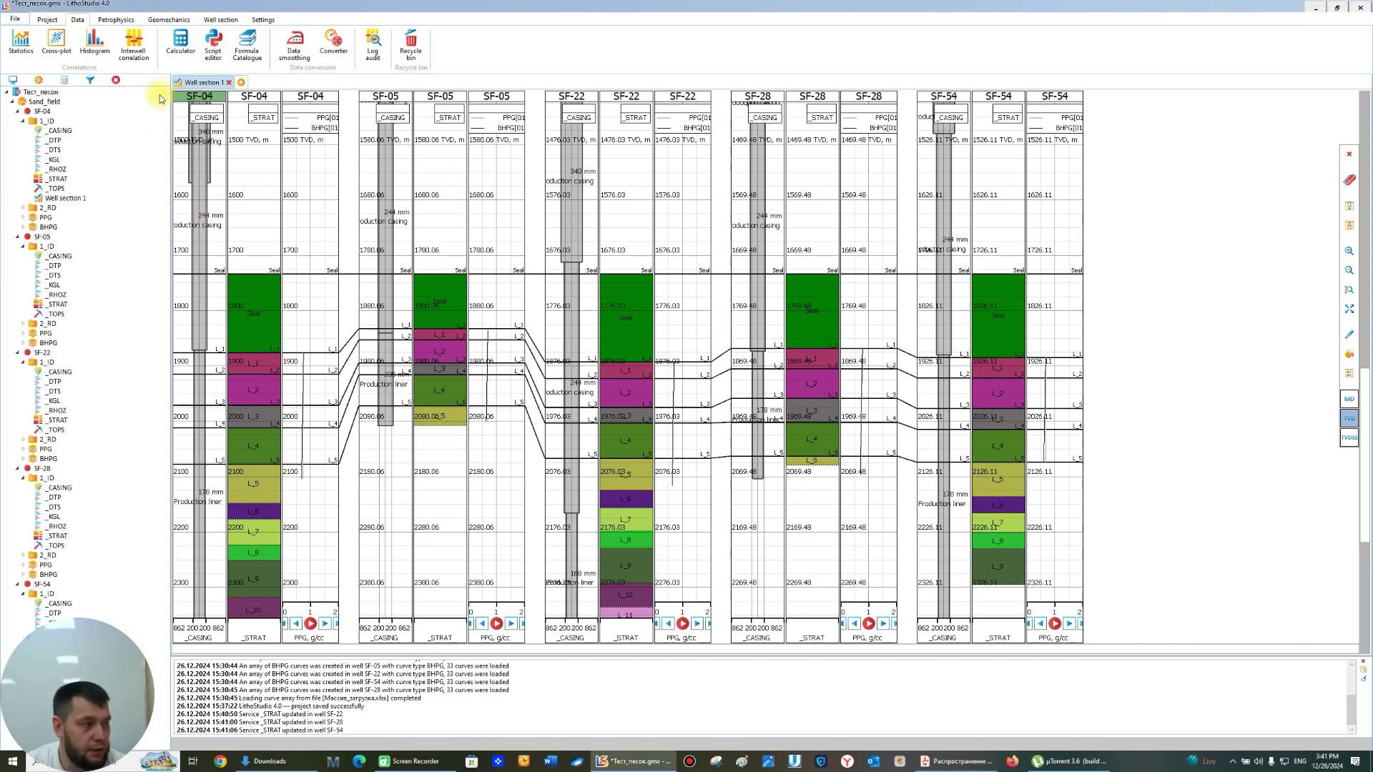
pyautogui.click(14, 19)
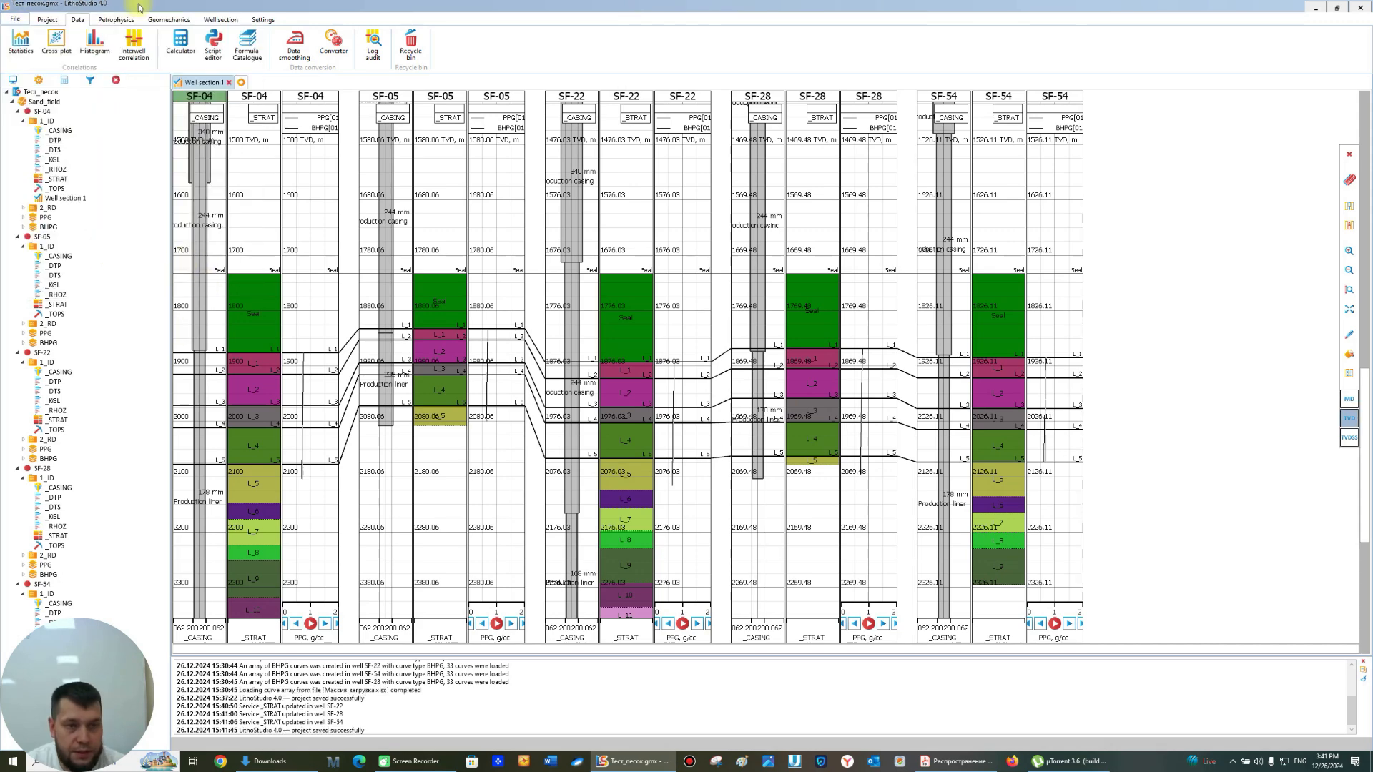
# - Open a new geomechanics scenario, widen its setup area, and include wells SF-04, SF-05, SF-22, SF-28 and SF-54
pyautogui.click(168, 19)
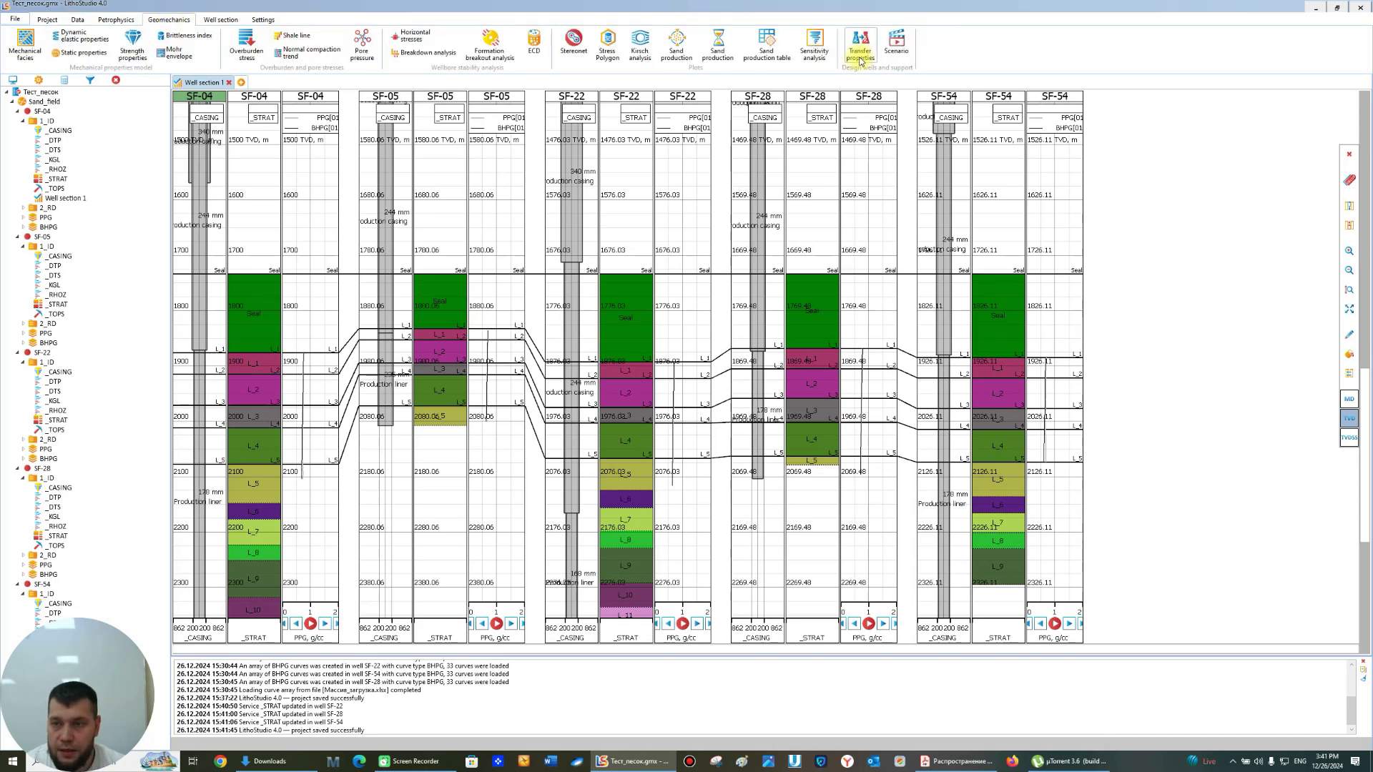
pyautogui.click(896, 44)
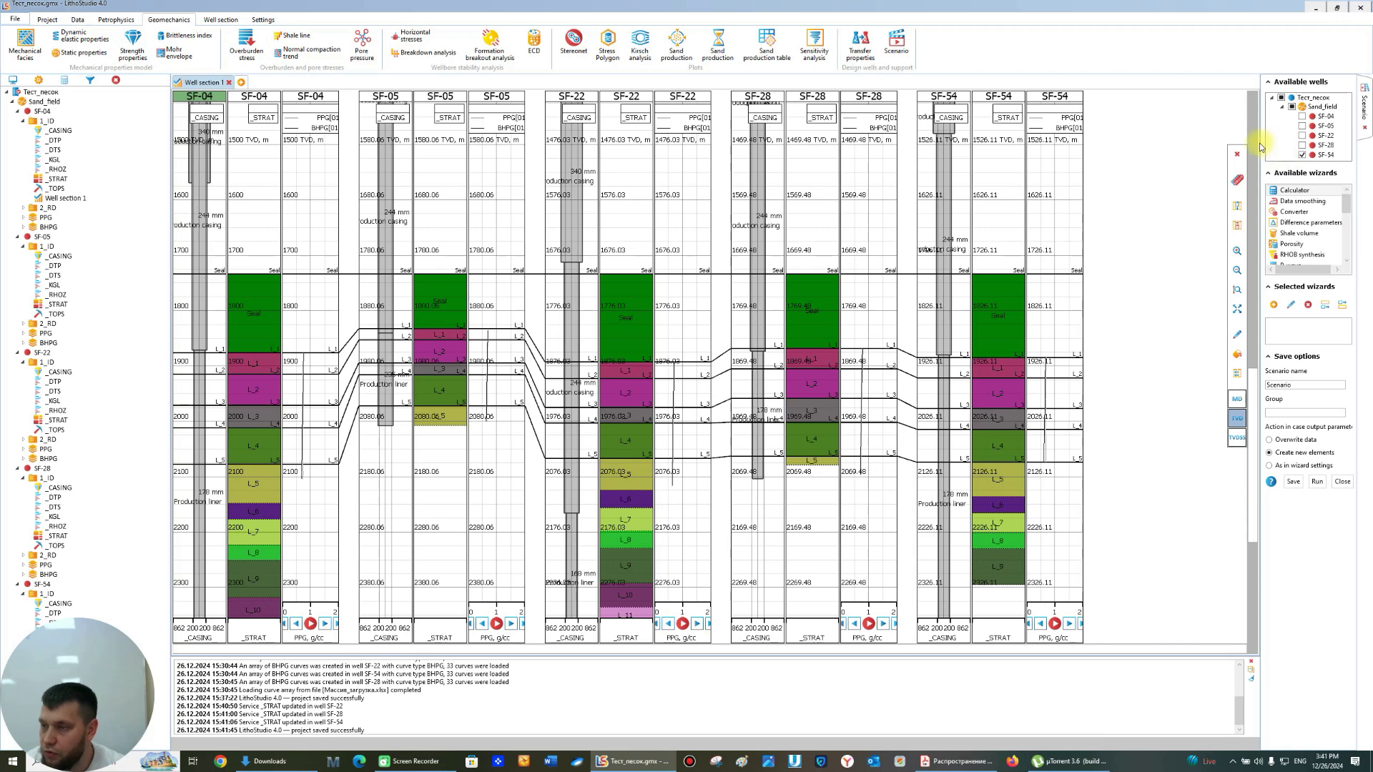
pyautogui.moveTo(1260, 147); pyautogui.dragTo(1139, 160)
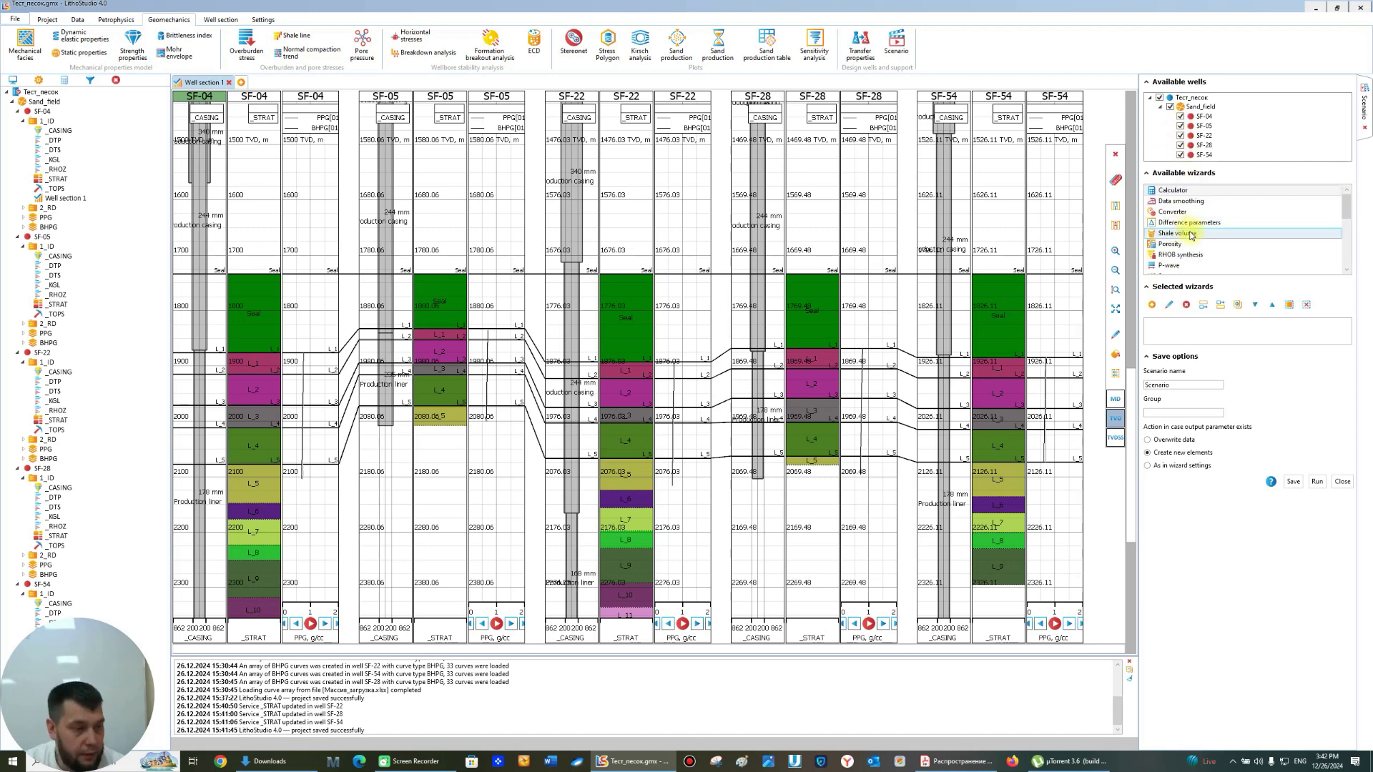
# - Add the Horizontal stresses wizard to the scenario and set its Shmin calculation method to Poroelastic model
pyautogui.scroll(-5, 1192, 236)
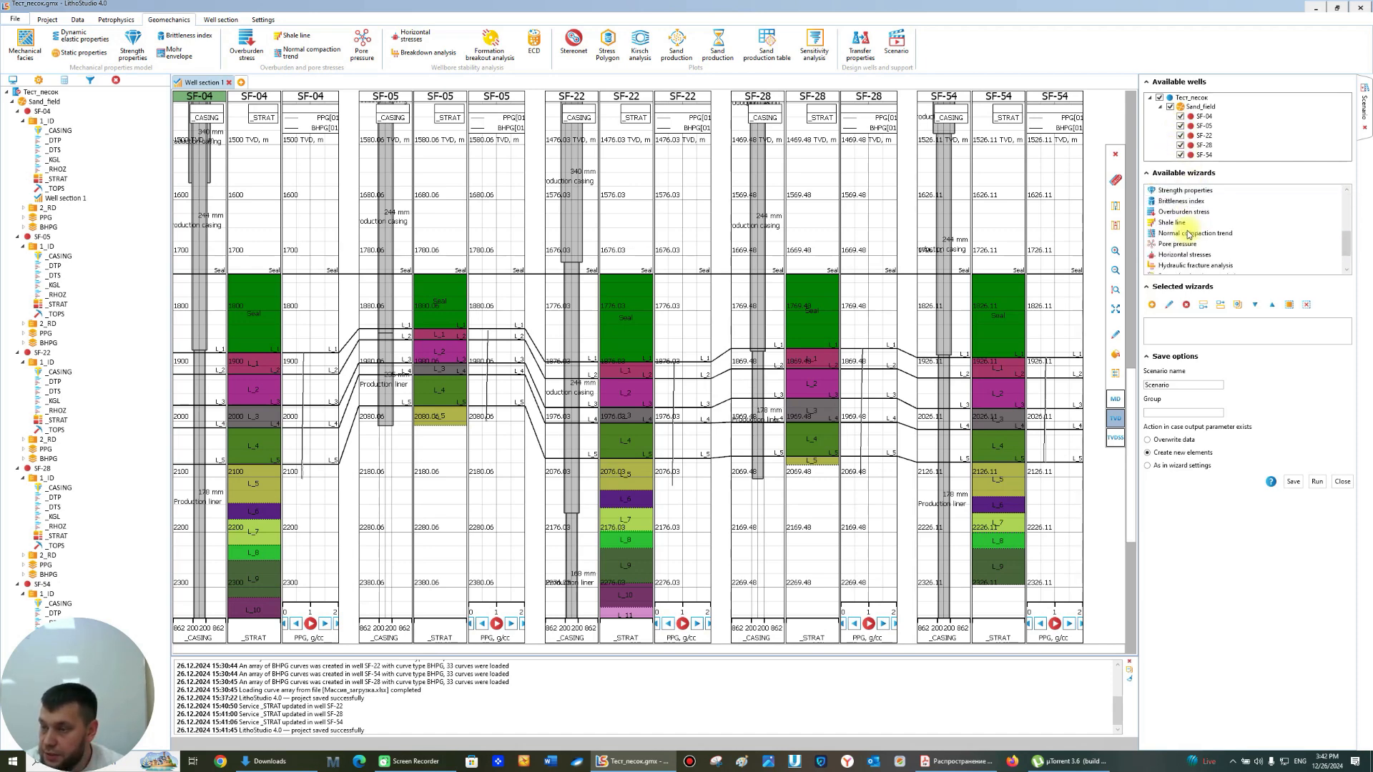
pyautogui.click(1189, 255)
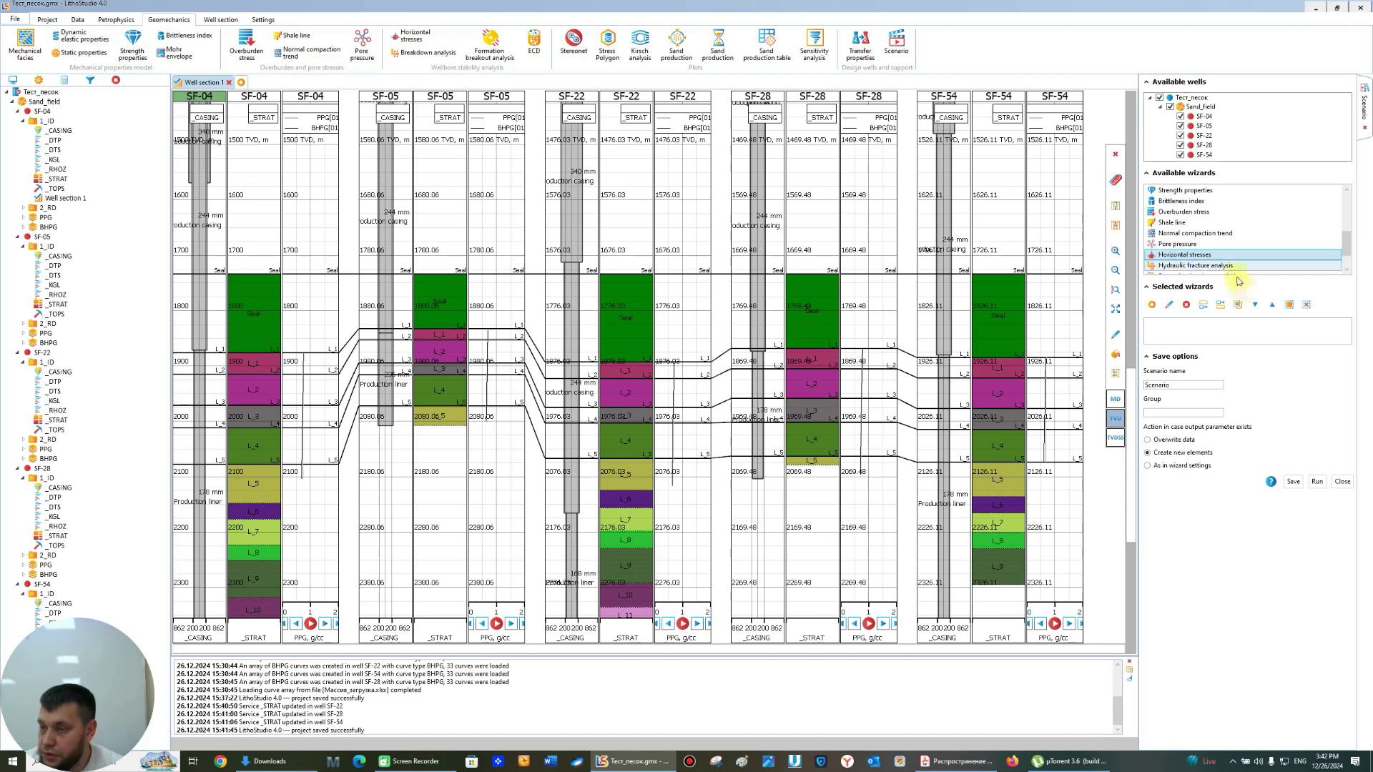
pyautogui.doubleClick(1188, 256)
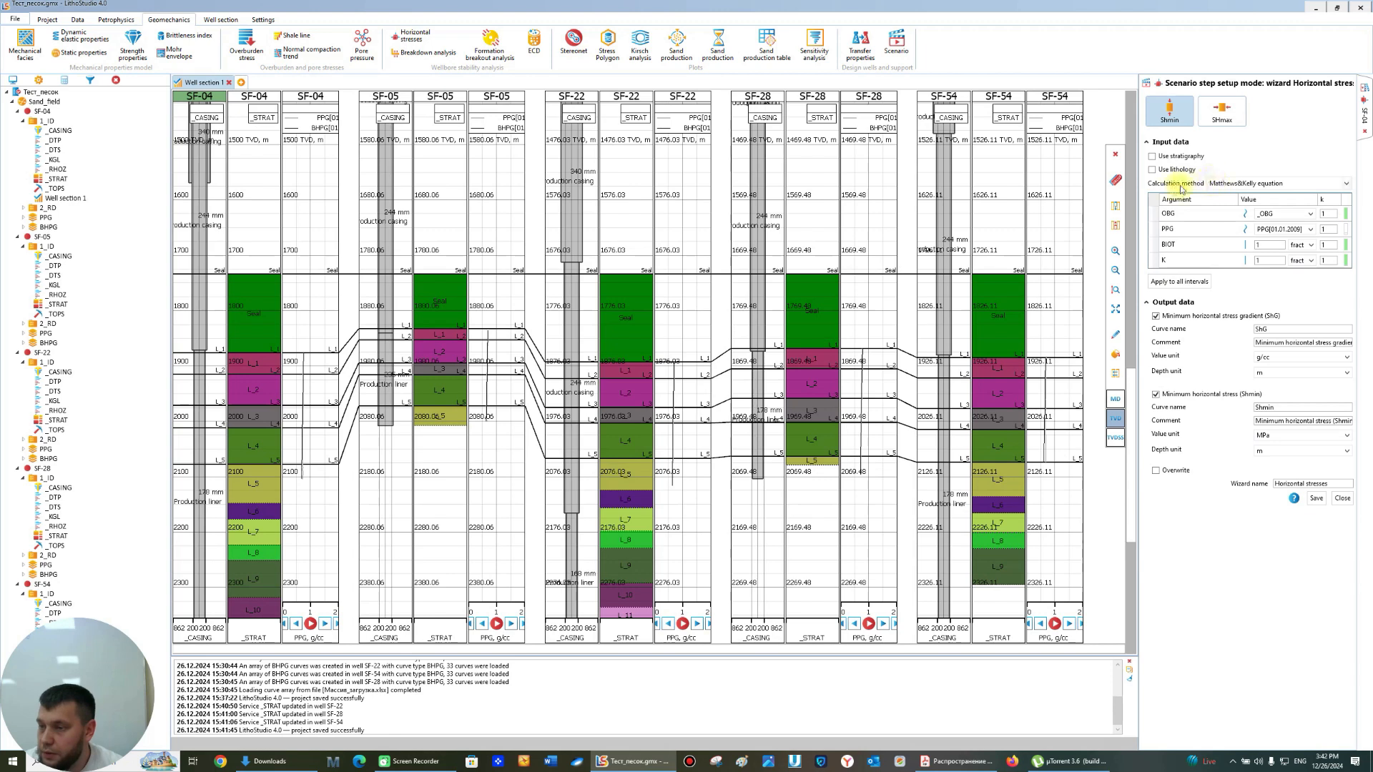
pyautogui.click(1245, 186)
pyautogui.click(1243, 232)
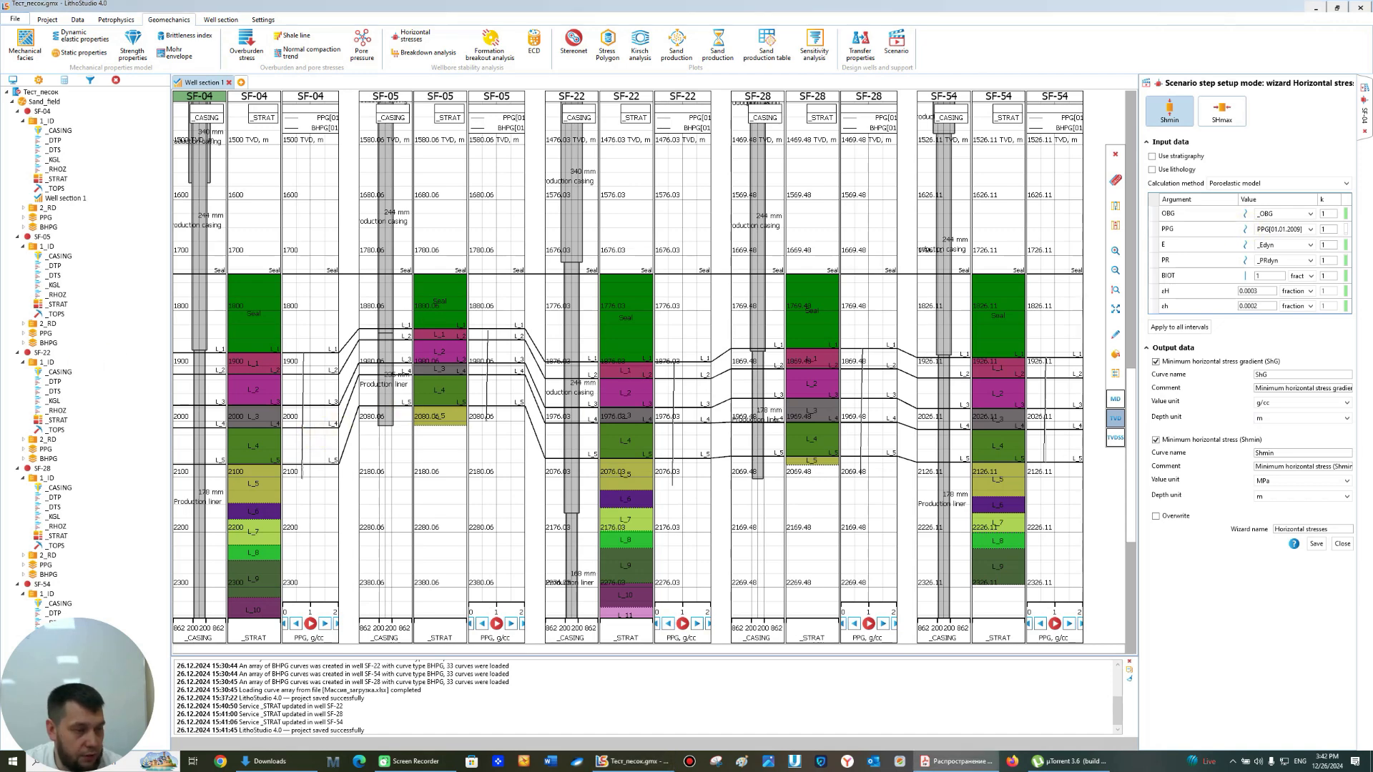
# - For the Shmin calculation, switch PPG to the whole PPG array, E to _Est and PR to _PRst
pyautogui.click(1244, 229)
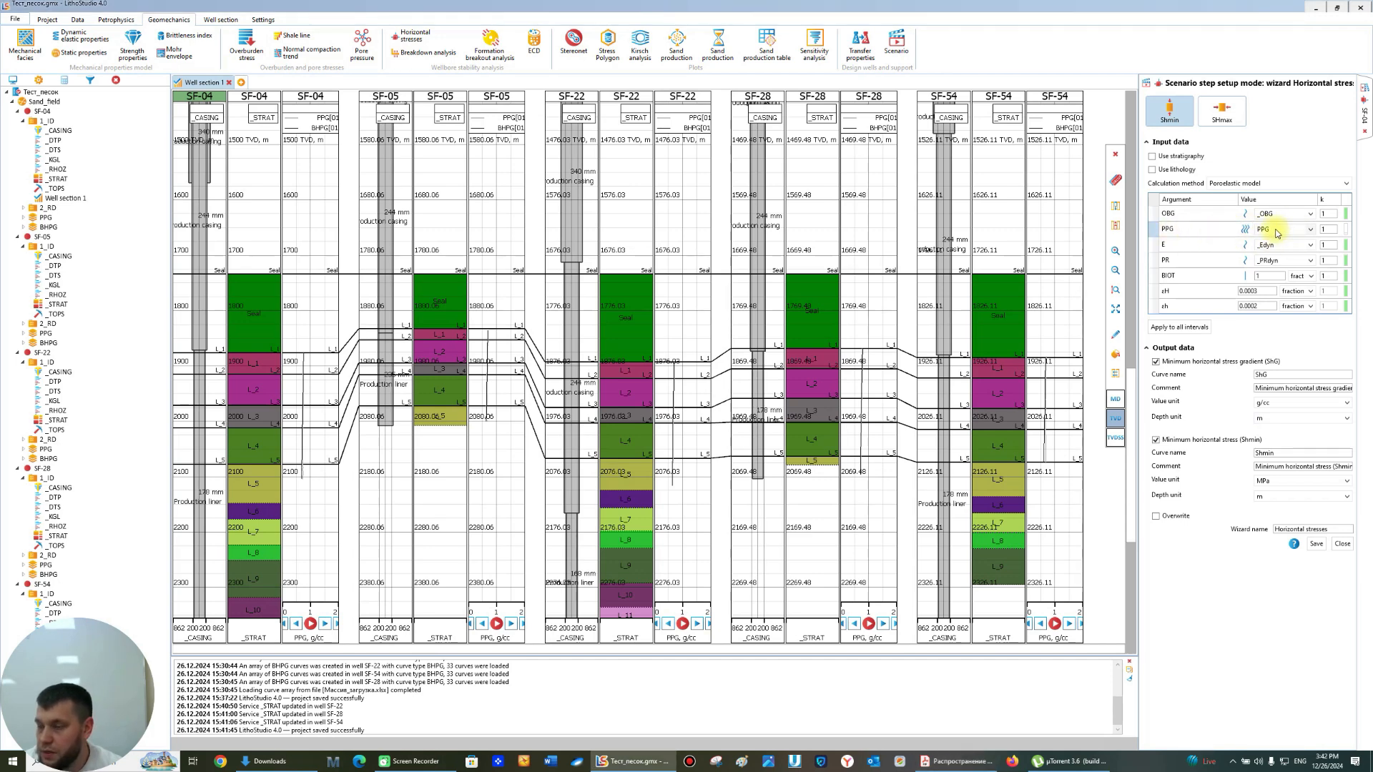
pyautogui.click(1280, 244)
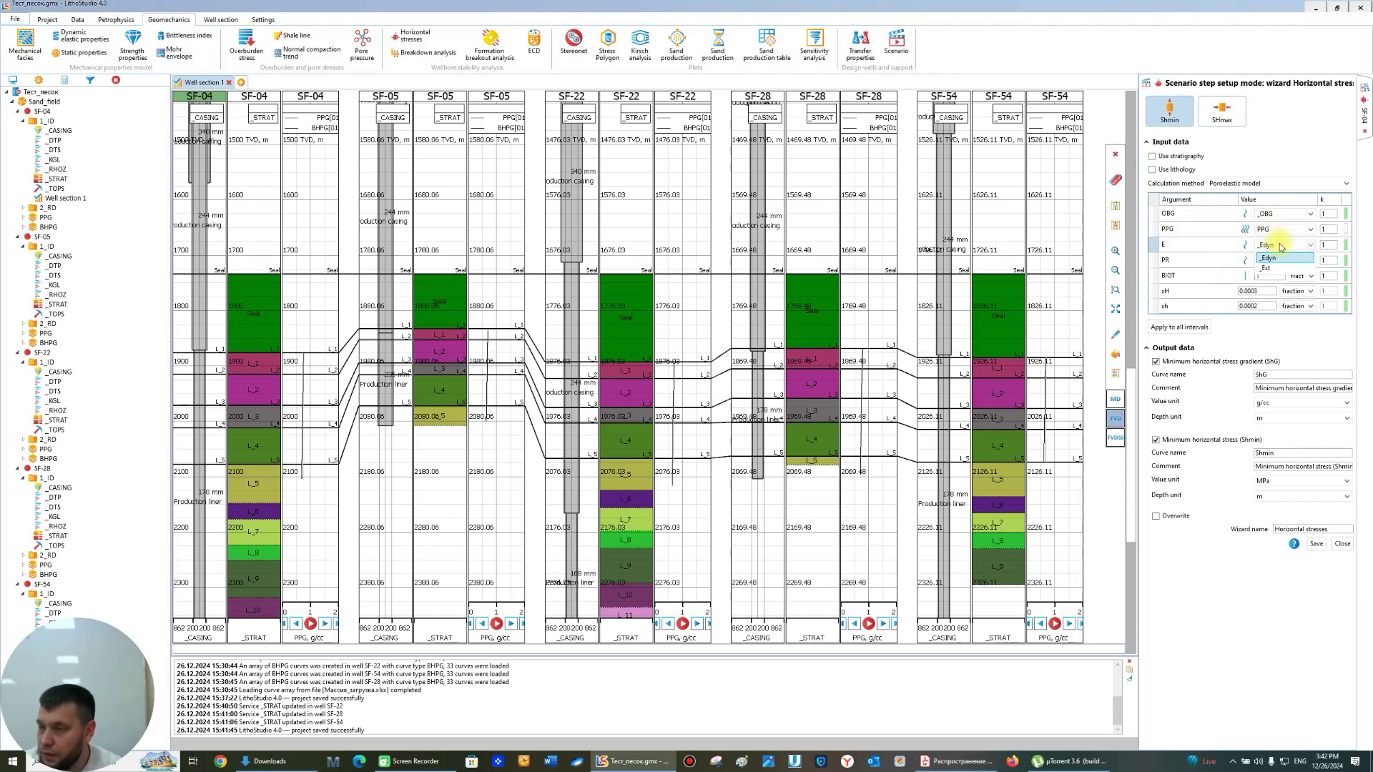
pyautogui.click(1278, 267)
pyautogui.click(1274, 262)
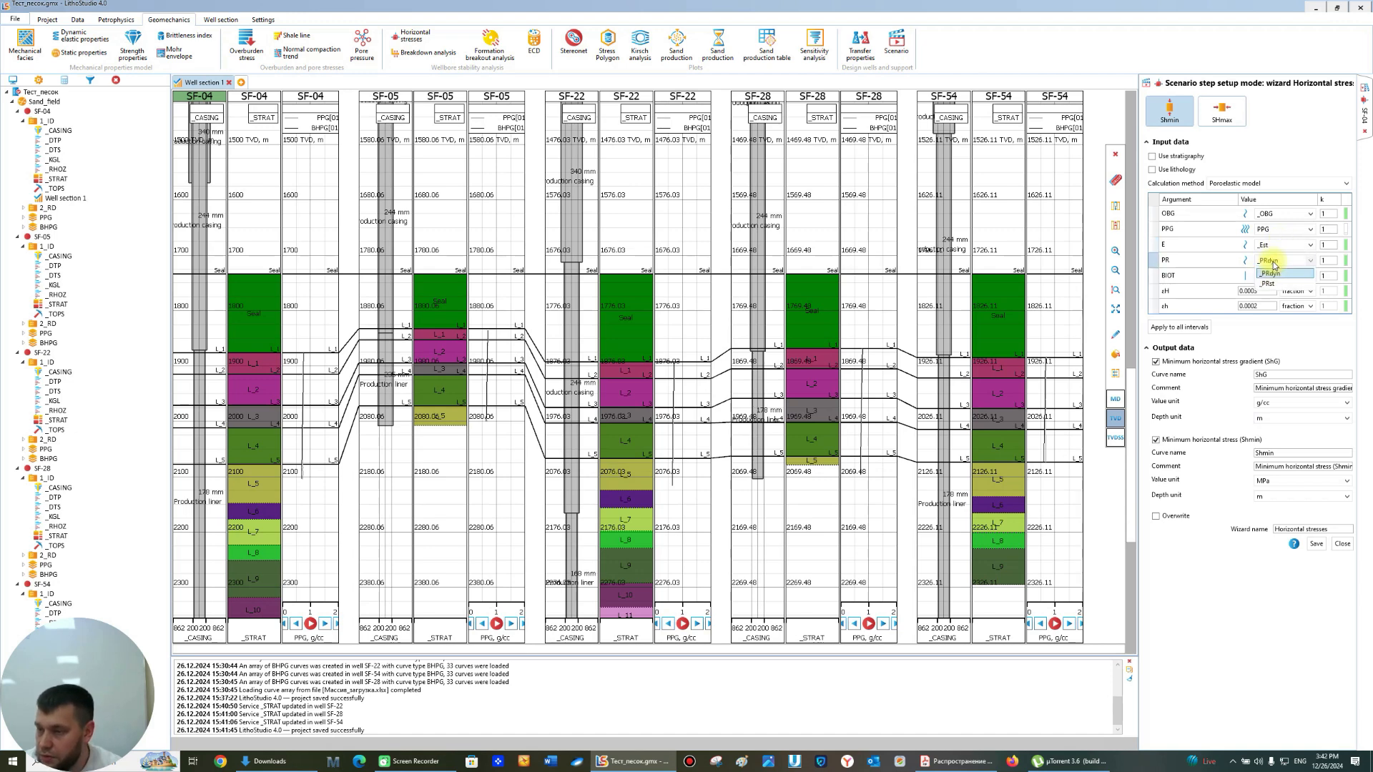
pyautogui.click(1267, 282)
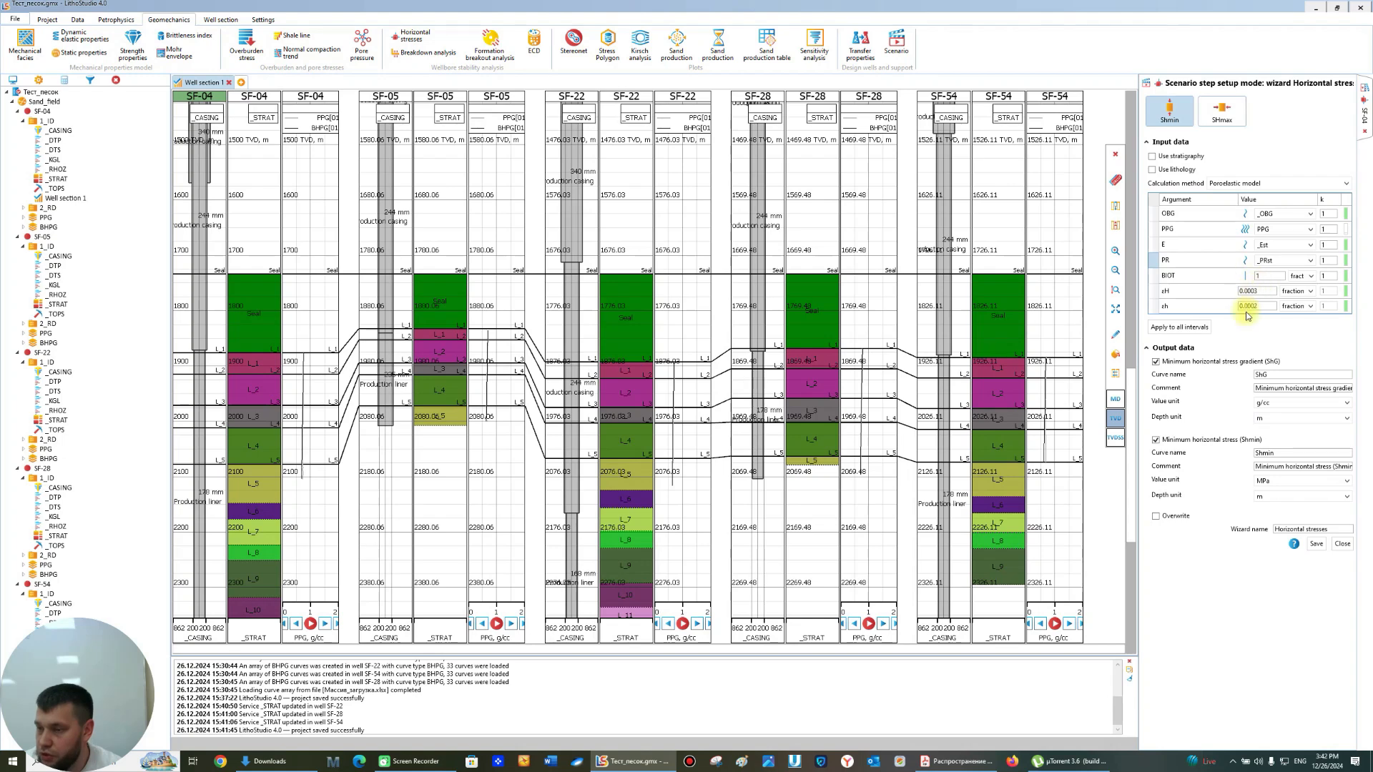
# - Set the Shmin strains εH to 0.002 and εh to 0, disable the Minimum horizontal stress (Shmin) output, and save the wizard
pyautogui.click(1260, 292)
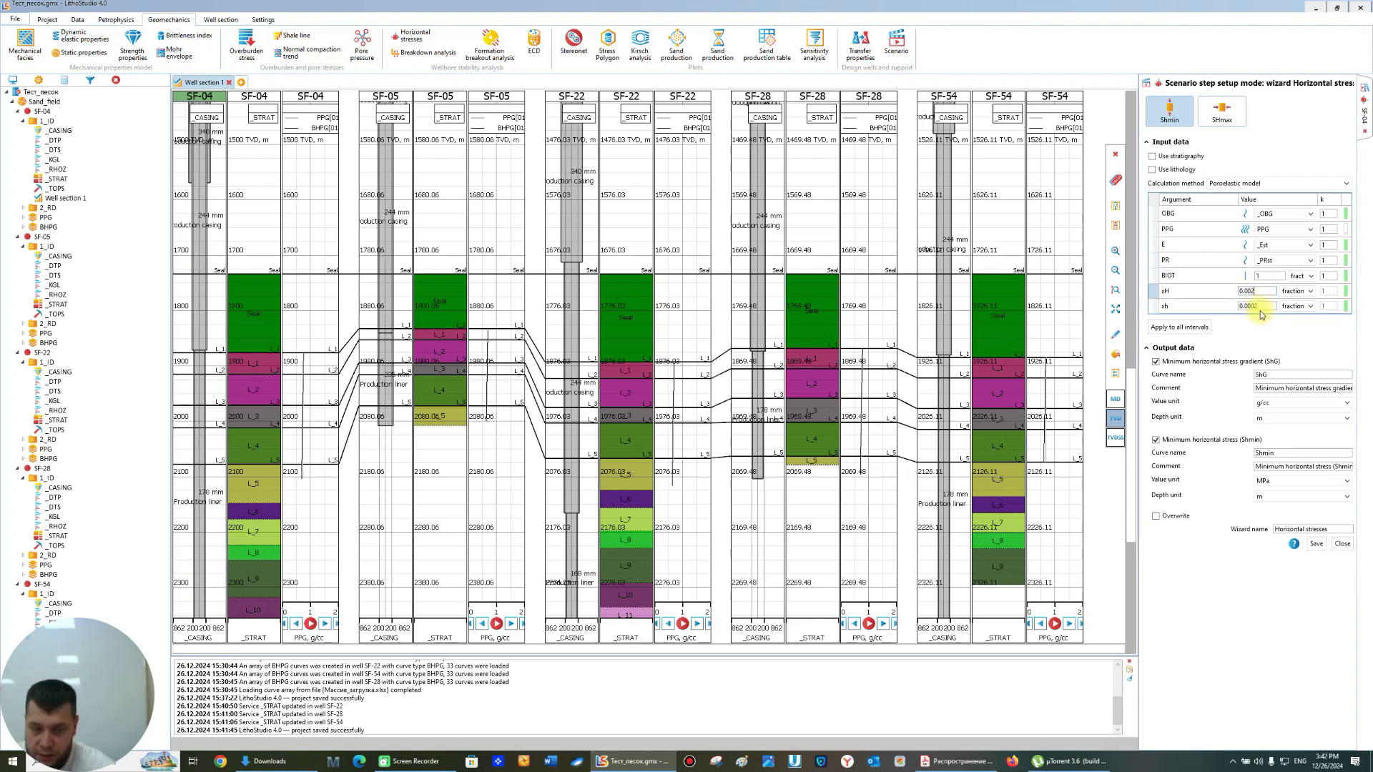
pyautogui.moveTo(1263, 306); pyautogui.dragTo(1203, 295)
pyautogui.write('0')
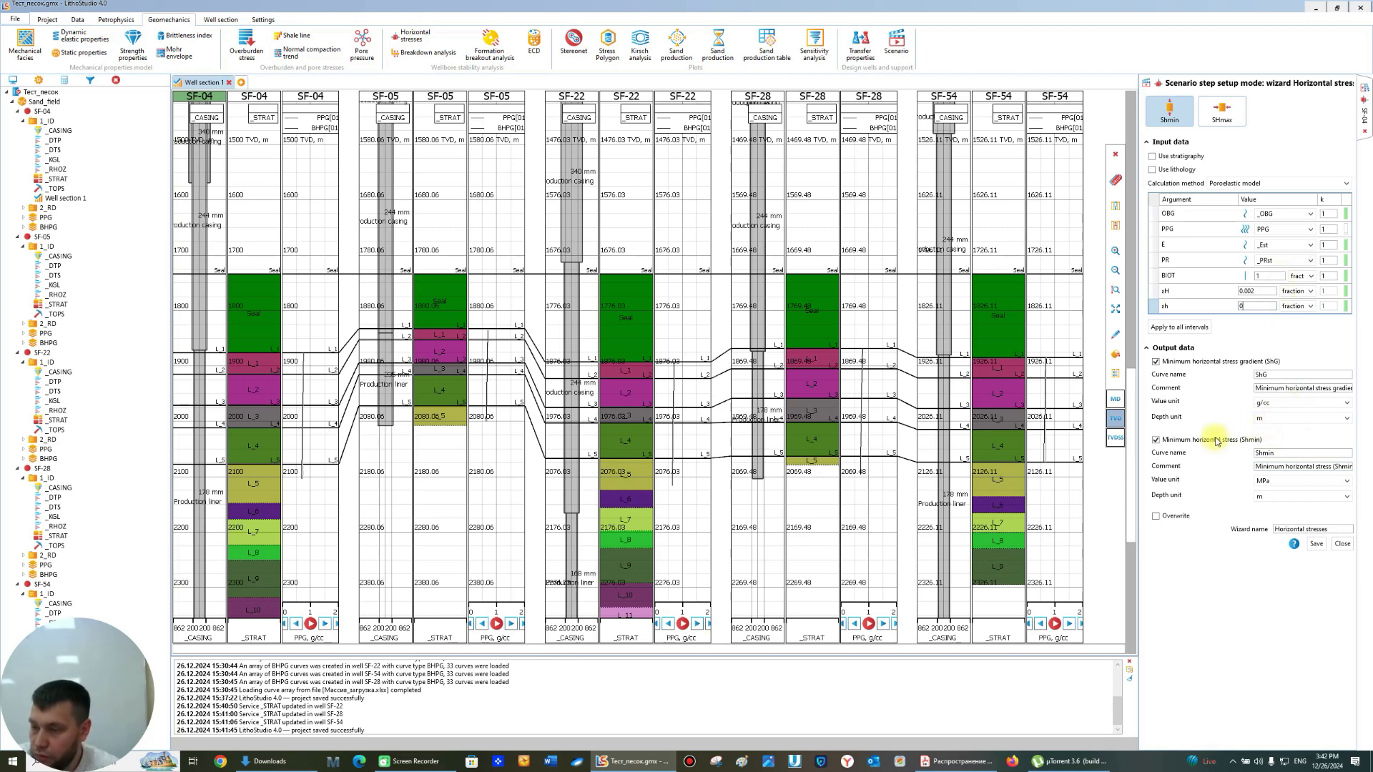
pyautogui.click(1191, 441)
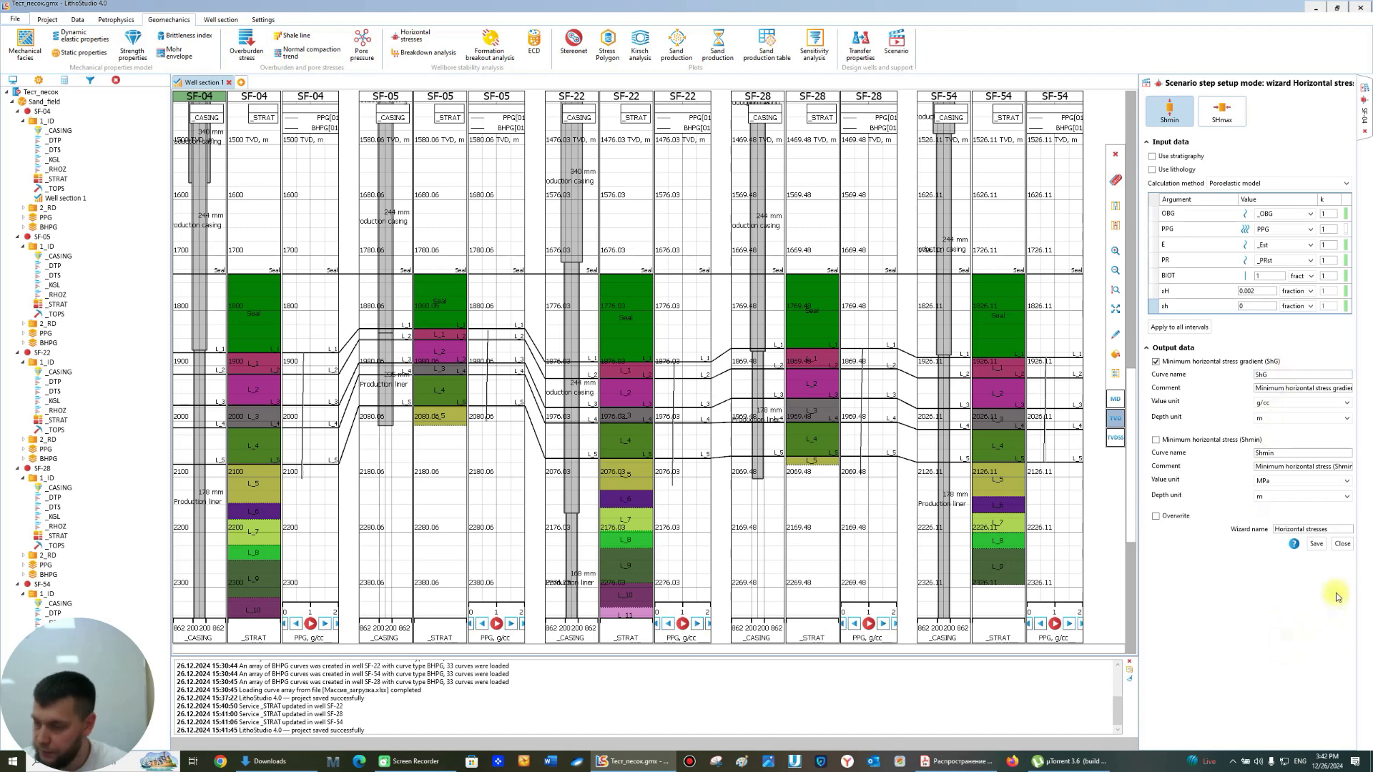
pyautogui.click(1316, 545)
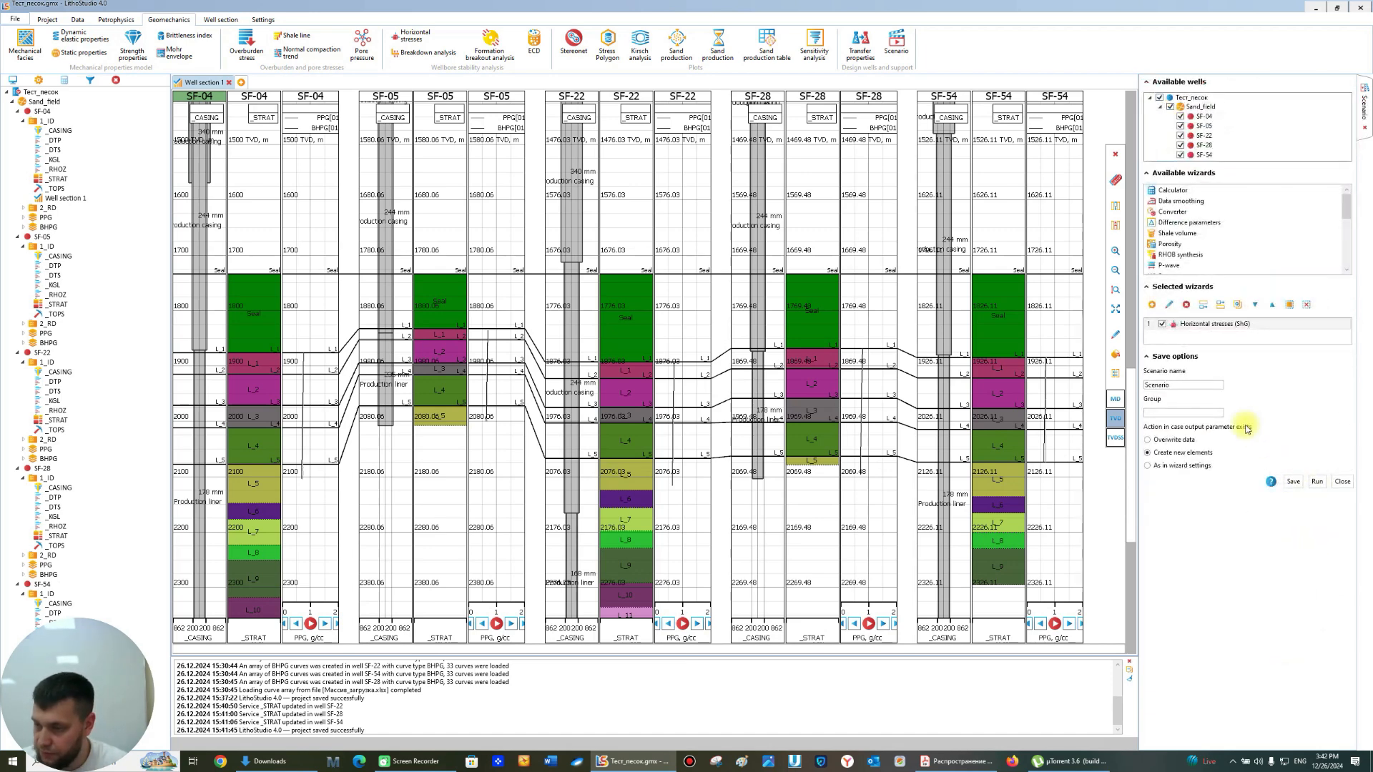
# - Duplicate the Horizontal stresses wizard in the scenario and switch the copy to the SHmax calculation
pyautogui.click(1239, 306)
pyautogui.click(1226, 334)
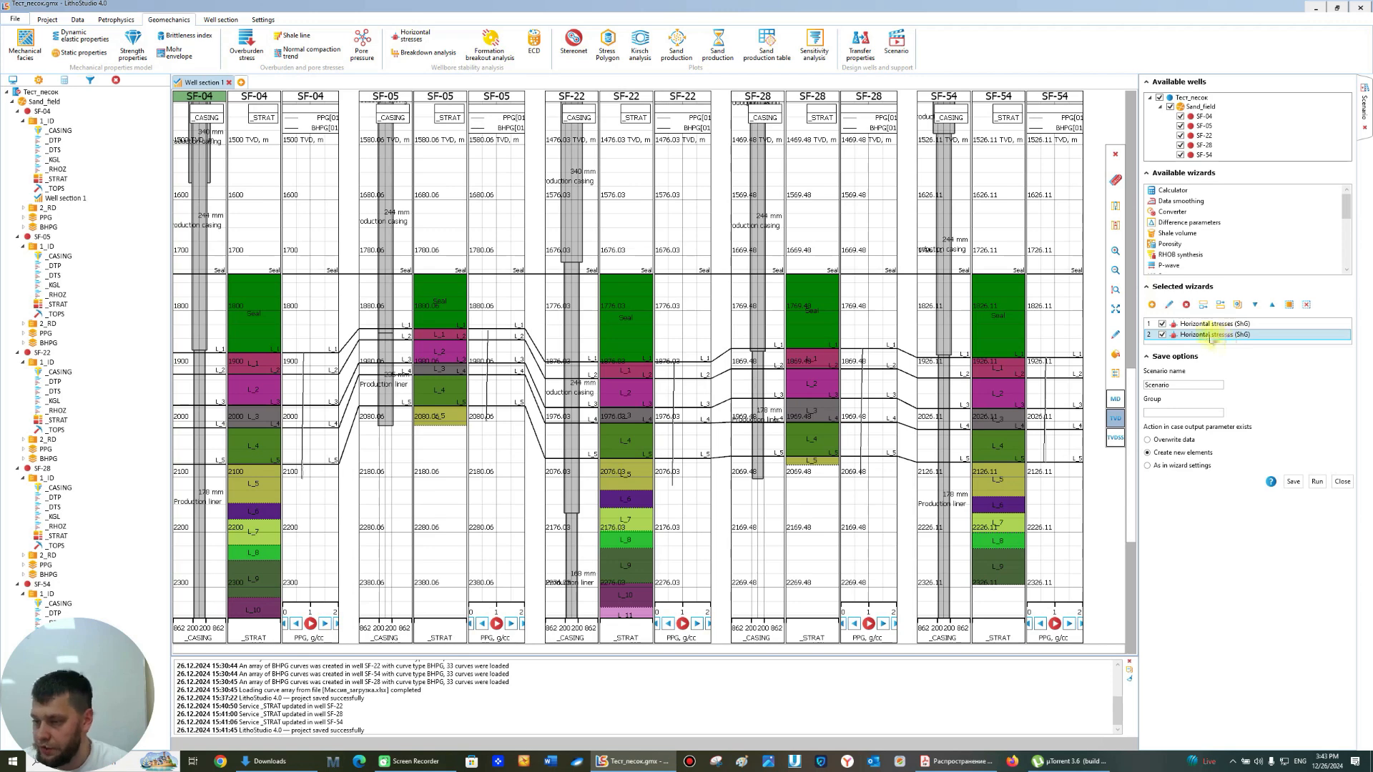
pyautogui.doubleClick(1210, 339)
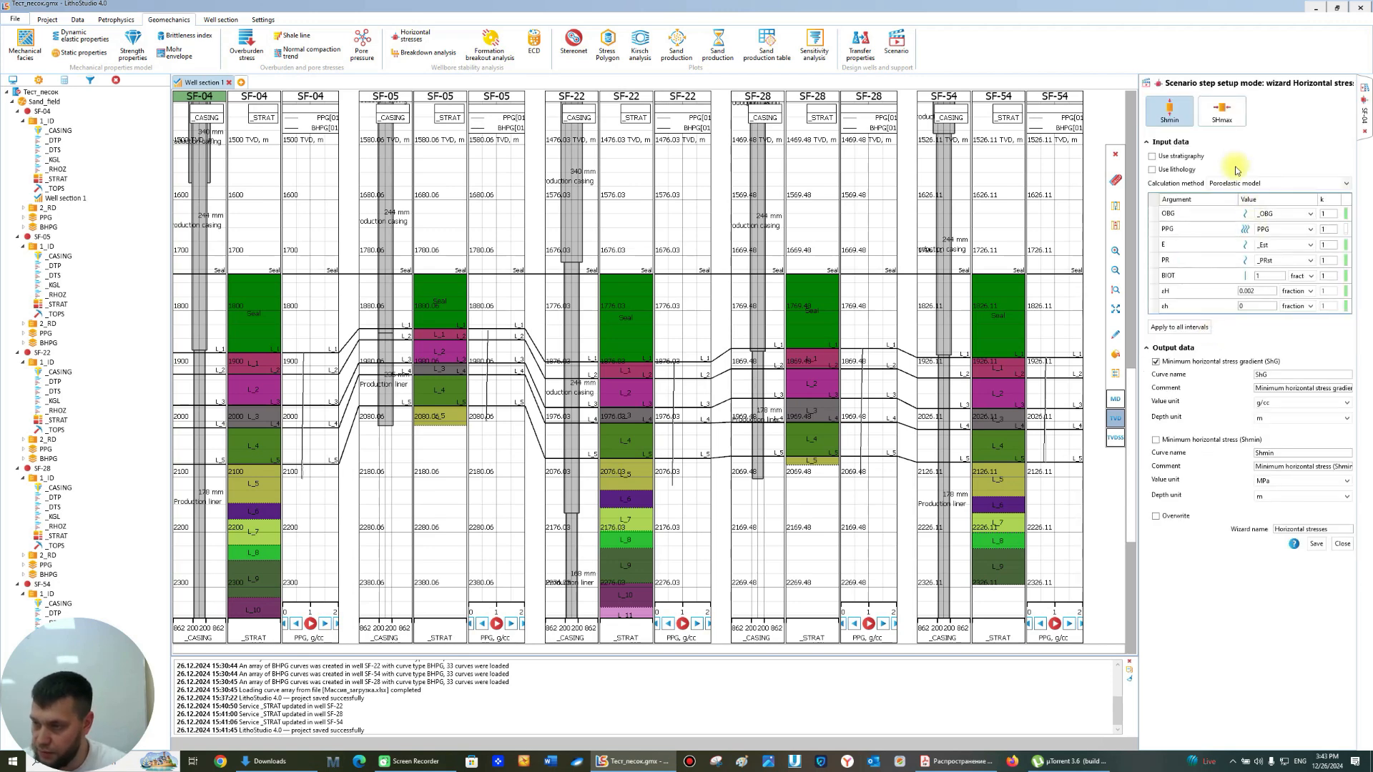
pyautogui.click(1221, 110)
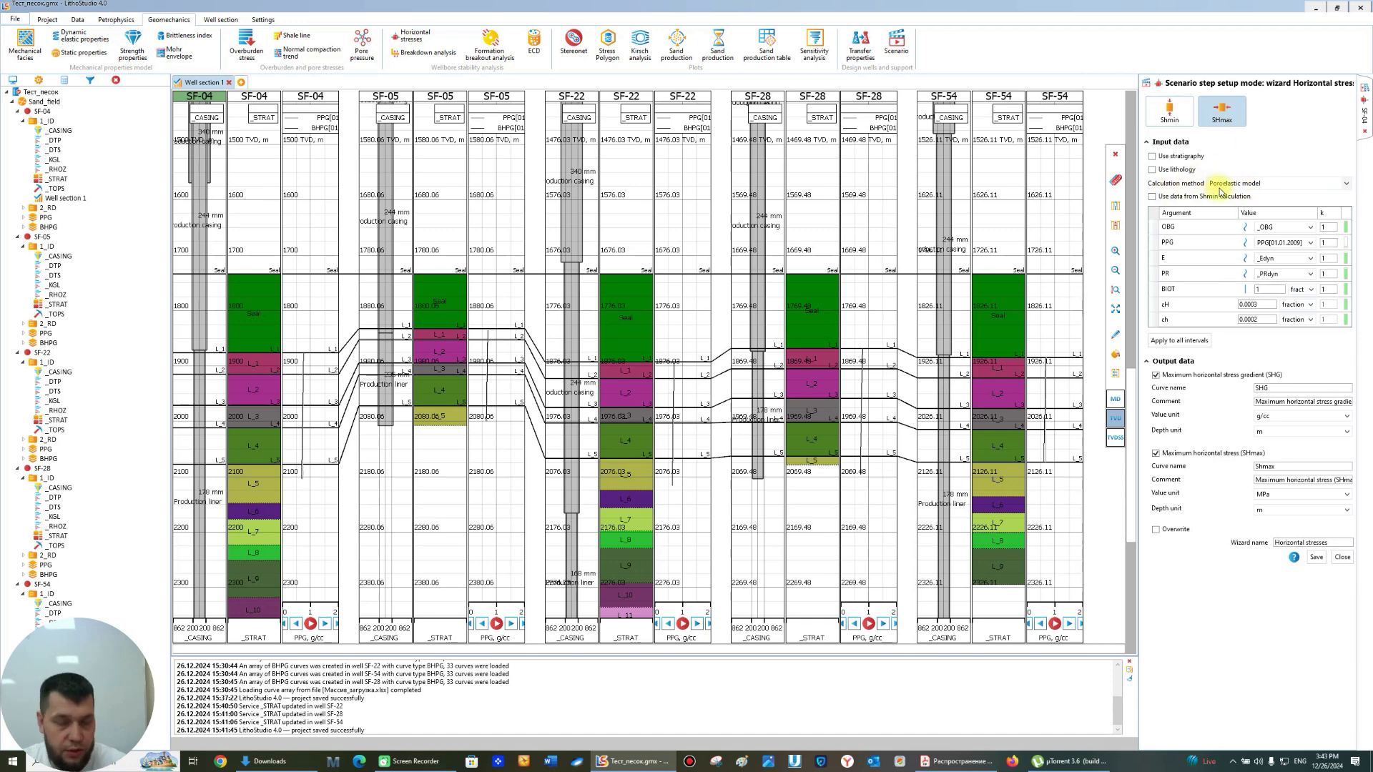
# - For the SHmax calculation, switch PPG to the whole PPG array, E to _Est and PR to _PRst
pyautogui.click(1246, 242)
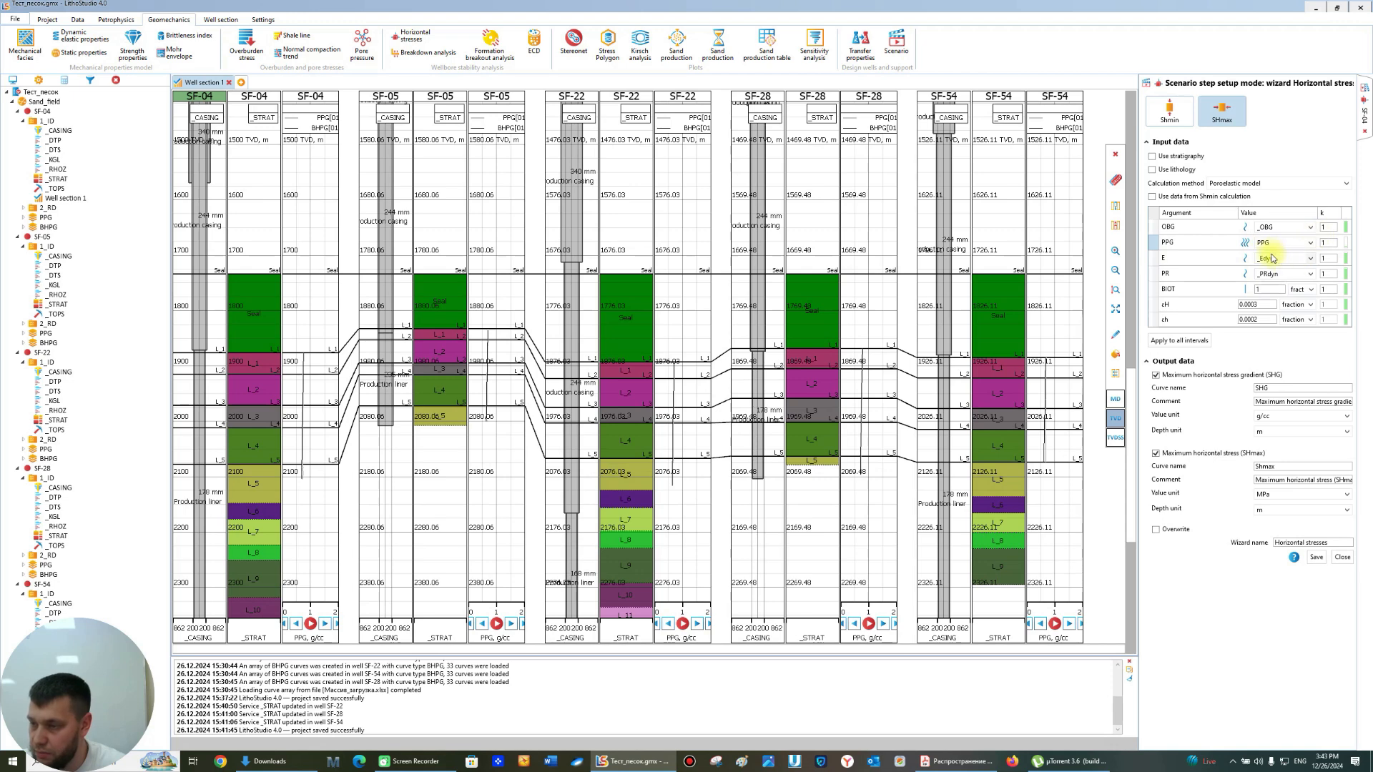
pyautogui.click(1269, 261)
pyautogui.click(1271, 285)
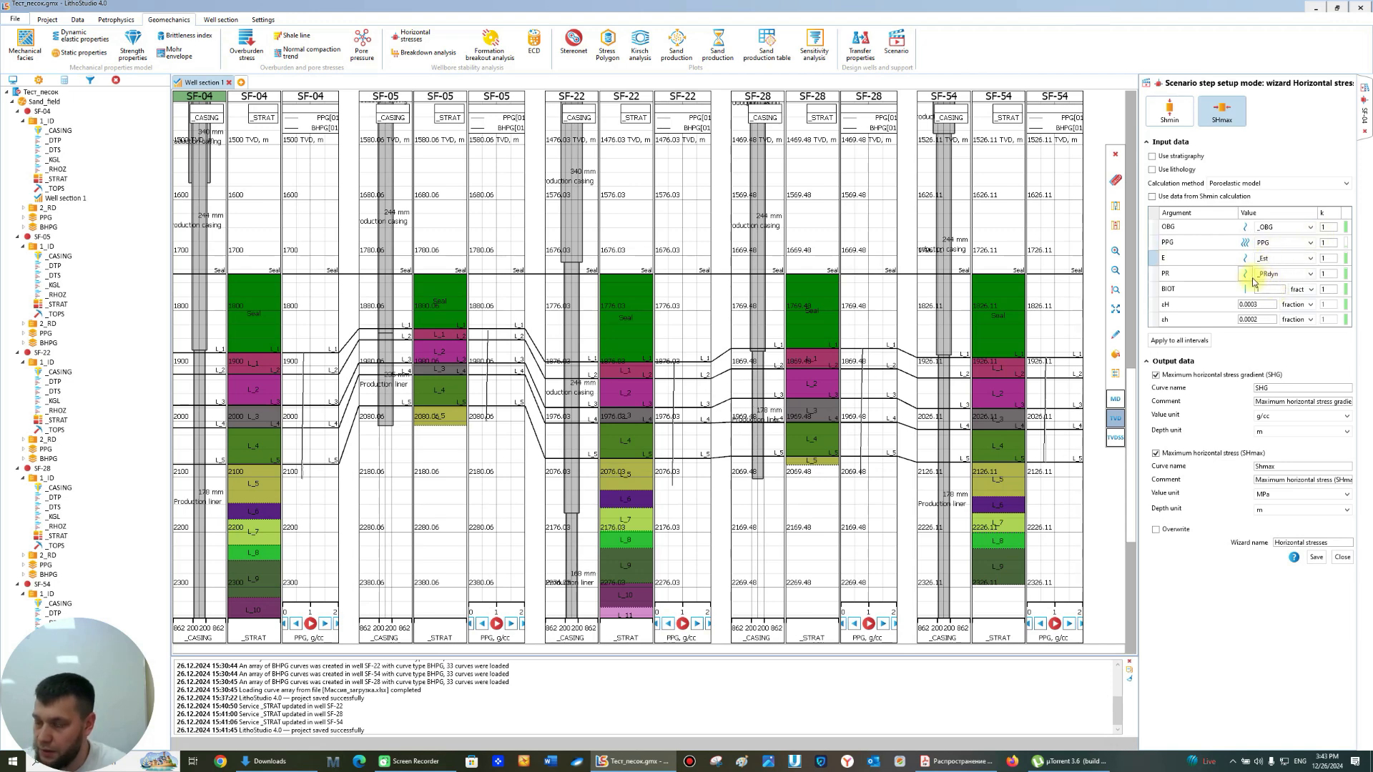
pyautogui.click(1260, 275)
pyautogui.click(1262, 300)
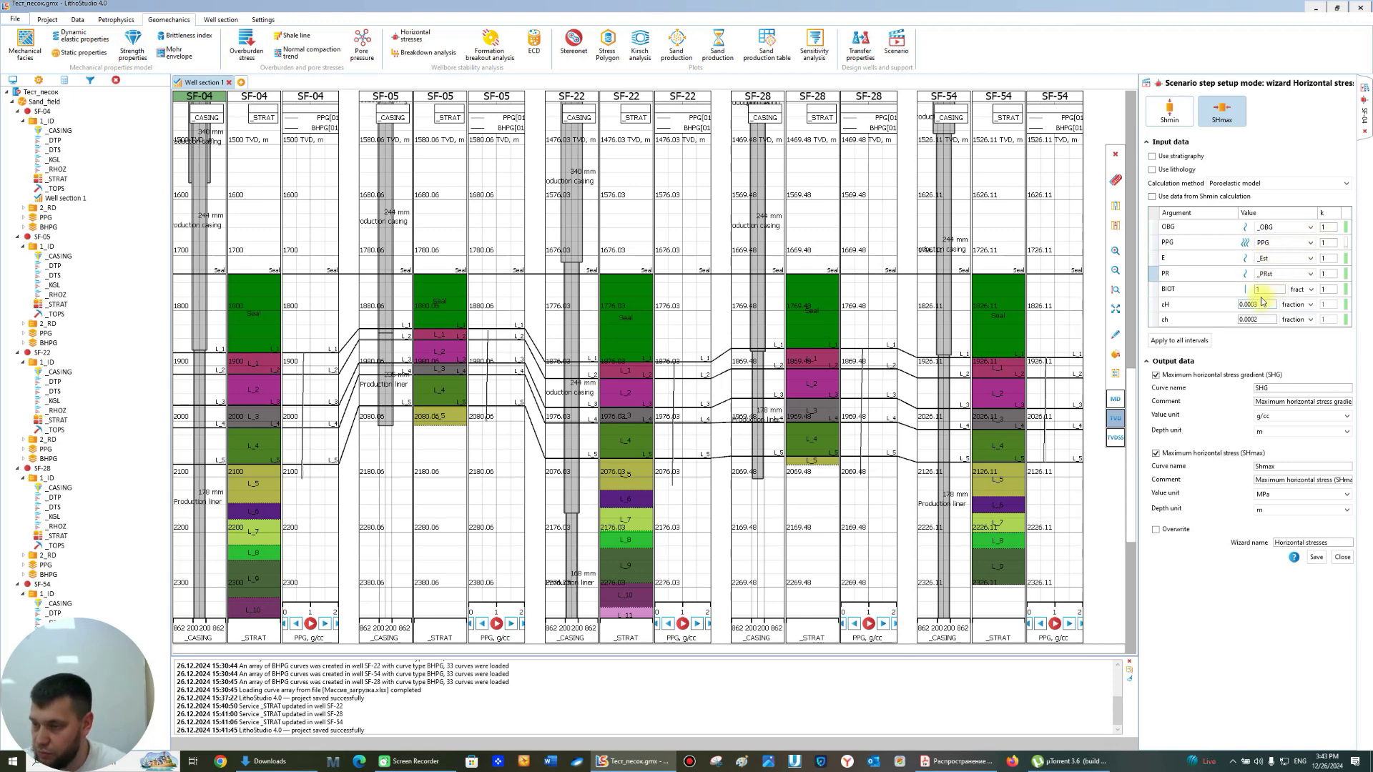
# - Set the SHmax strains εH to 0.002 and εh to 0, disable the Maximum horizontal stress (SHmax) output, and save the wizard
pyautogui.press('BackSpace')
pyautogui.write('2')
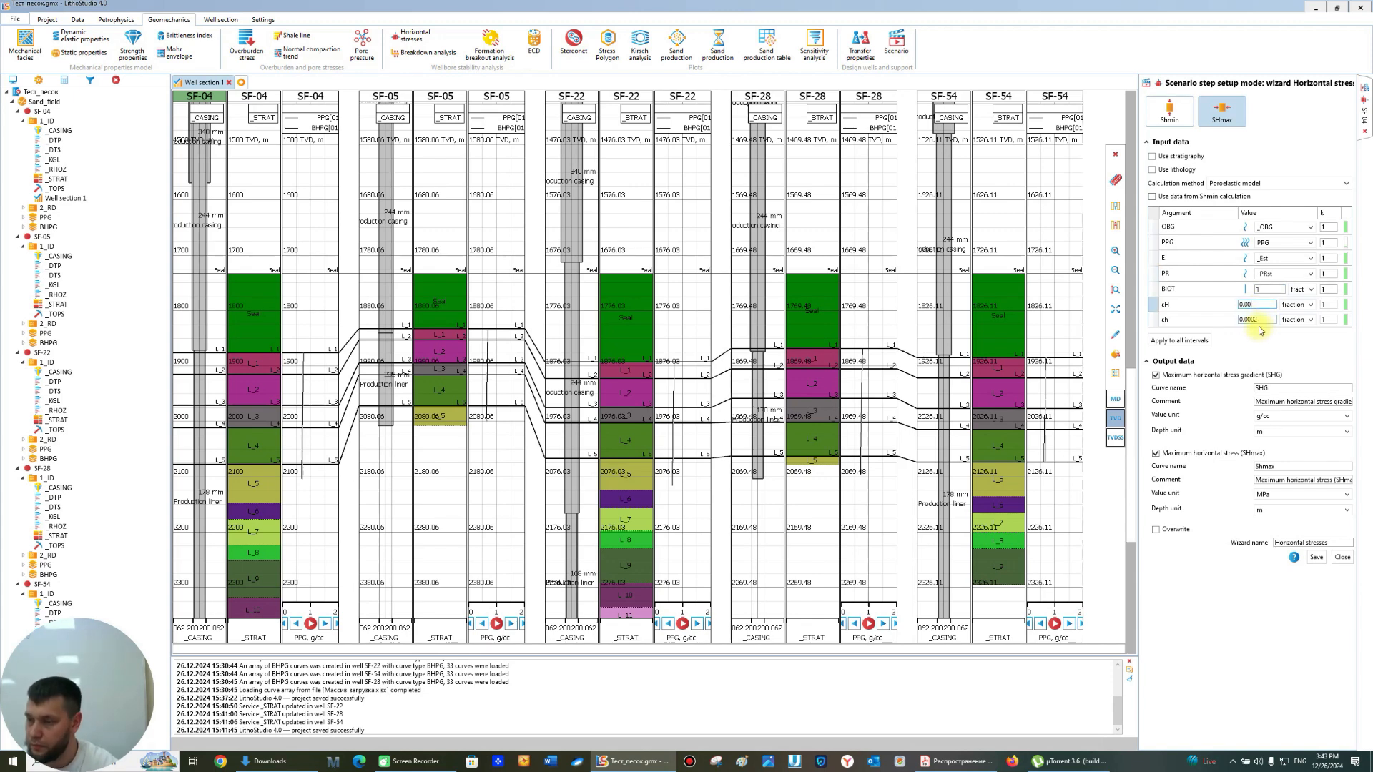
pyautogui.moveTo(1261, 322); pyautogui.dragTo(1072, 309)
pyautogui.write('0')
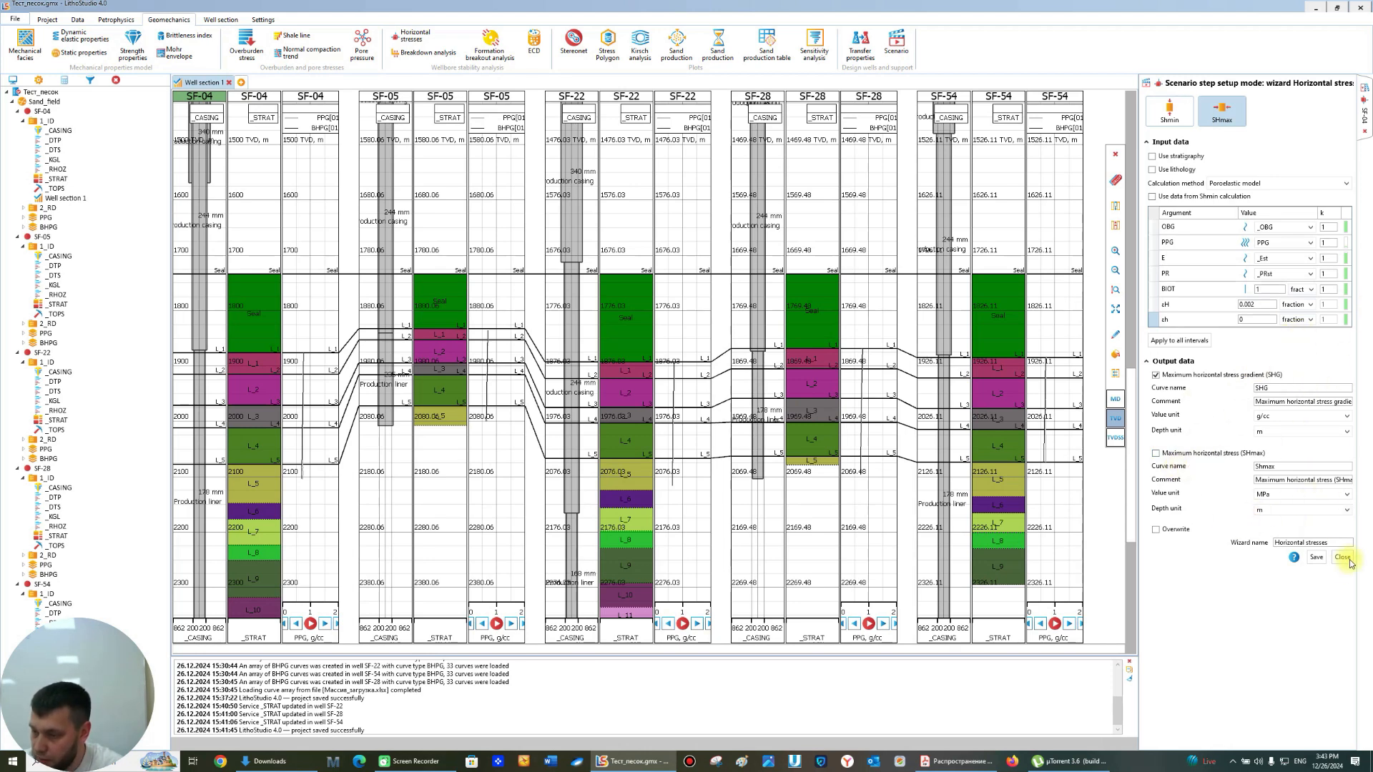
pyautogui.click(1318, 558)
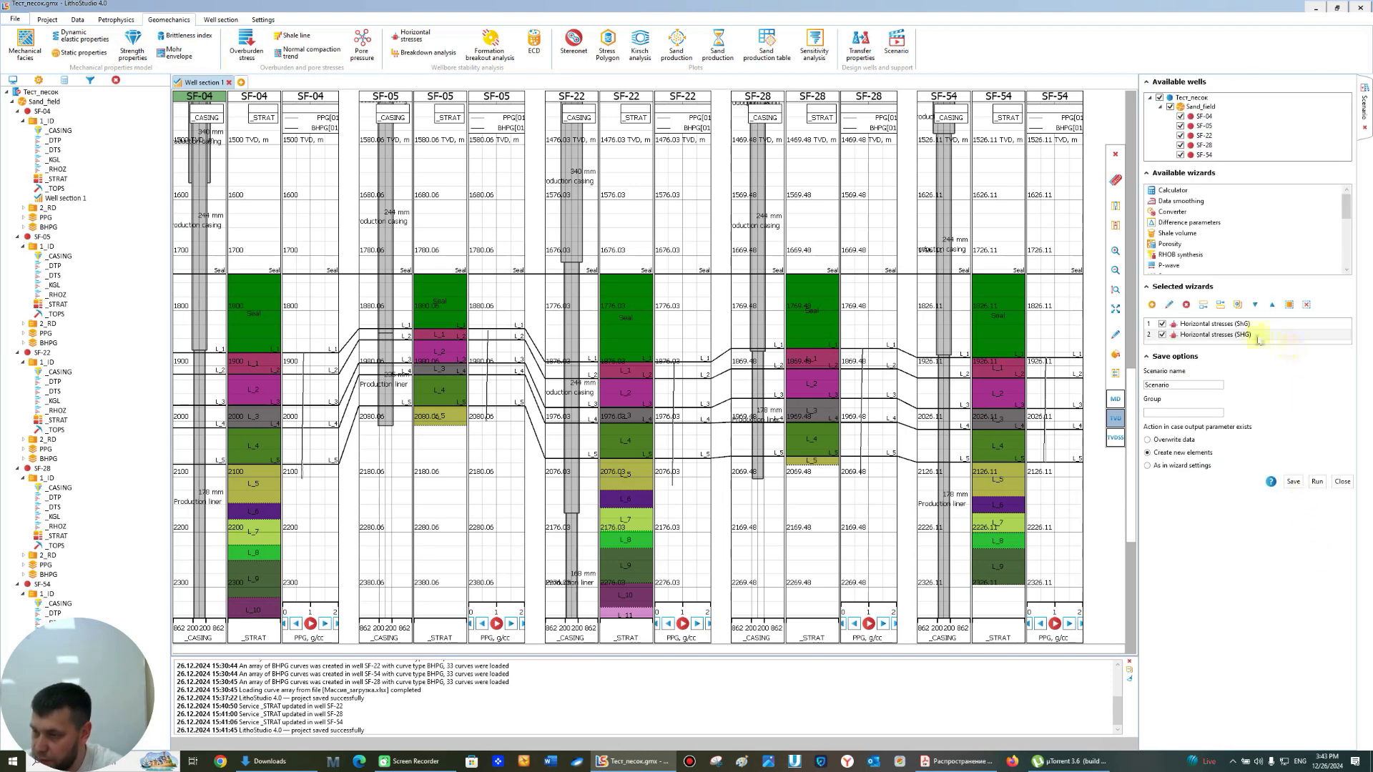
# - Reopen the ShG and SHG Horizontal stresses wizards to check their settings, closing each without changes
pyautogui.click(1284, 325)
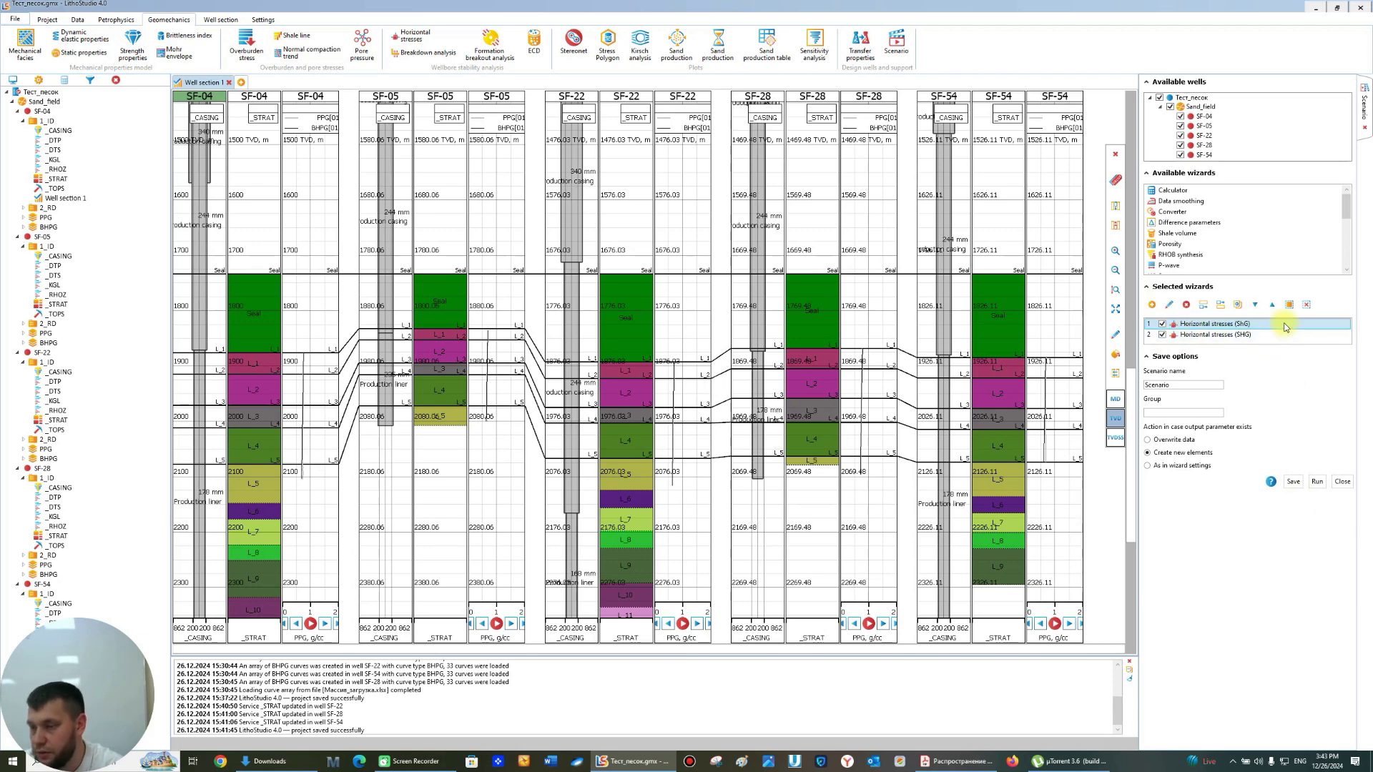
pyautogui.doubleClick(1200, 323)
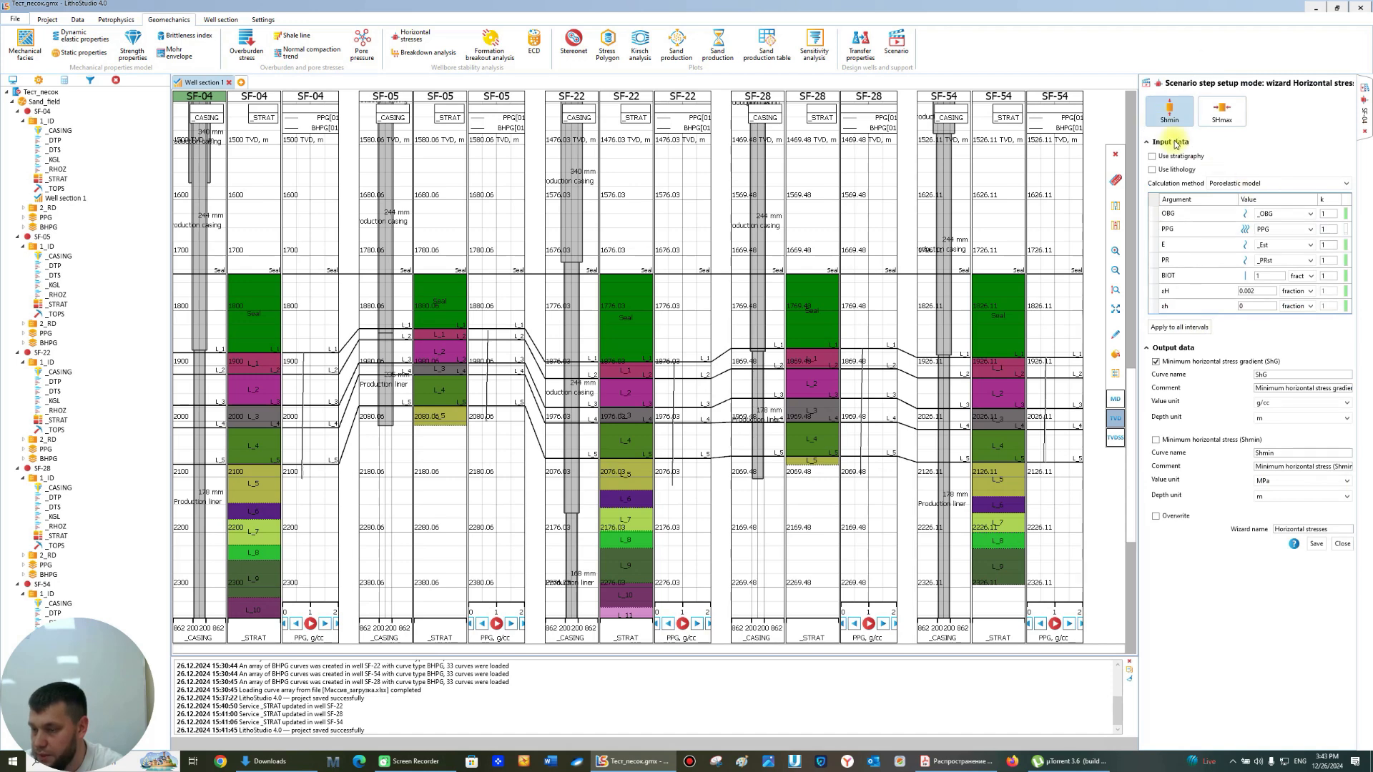
pyautogui.click(1342, 543)
pyautogui.click(1190, 336)
pyautogui.doubleClick(1190, 336)
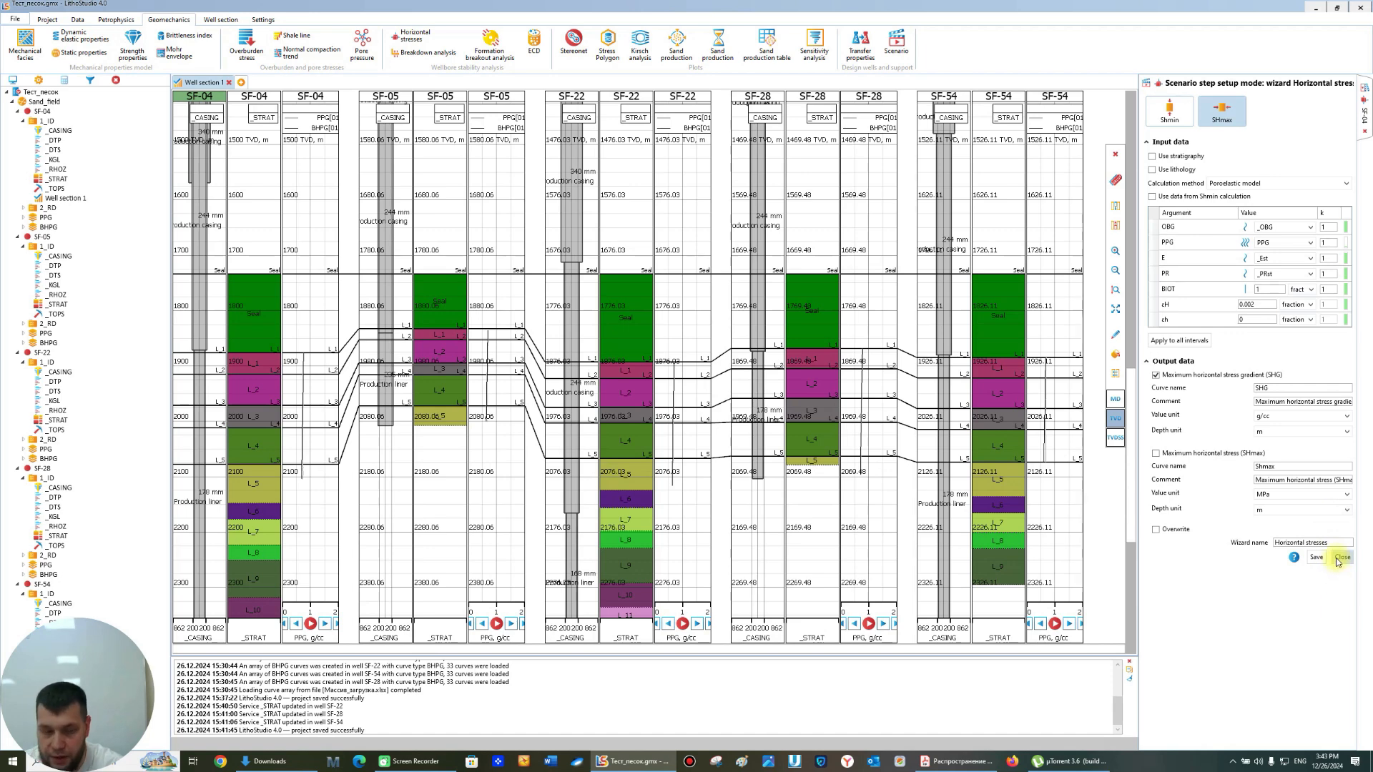
pyautogui.click(1340, 557)
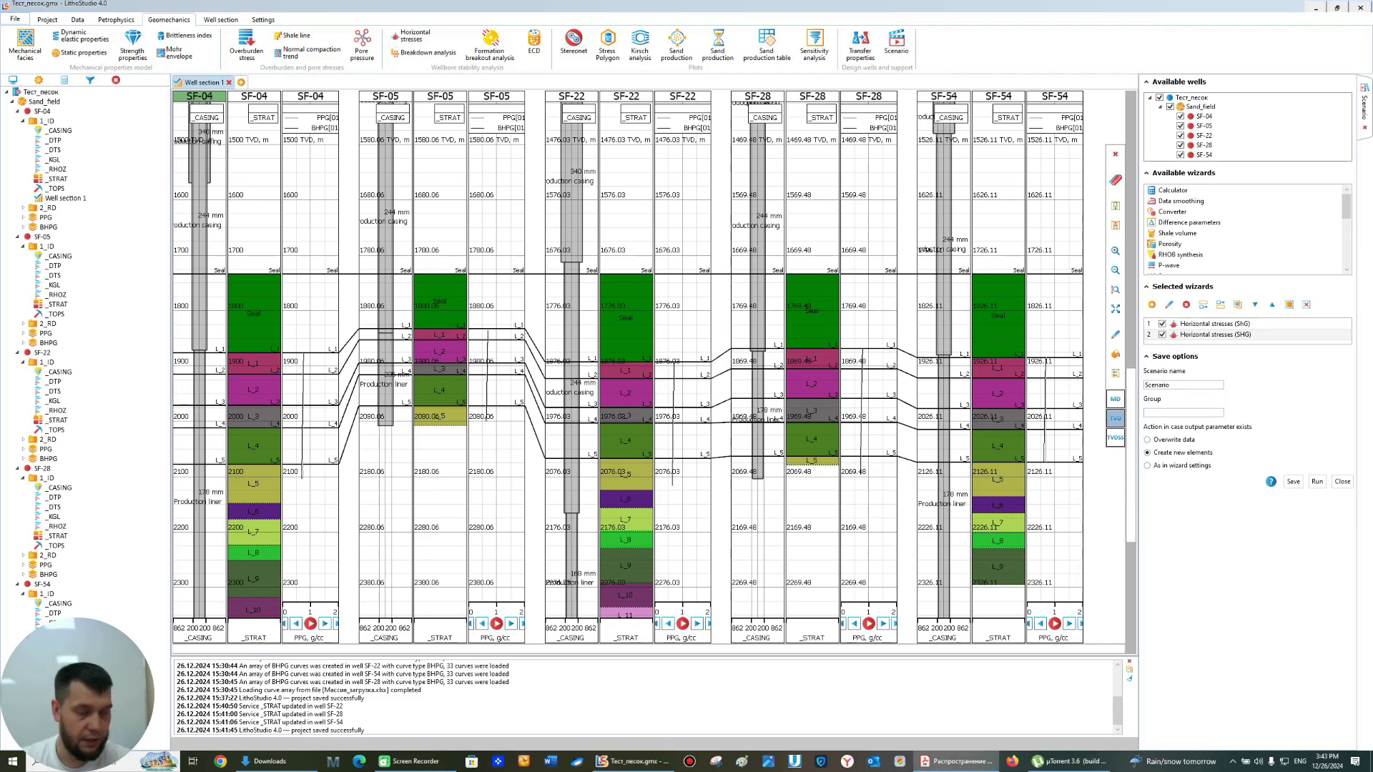
# - Name the scenario Scenario_sand, make it overwrite existing output data, and save it
pyautogui.click(1184, 388)
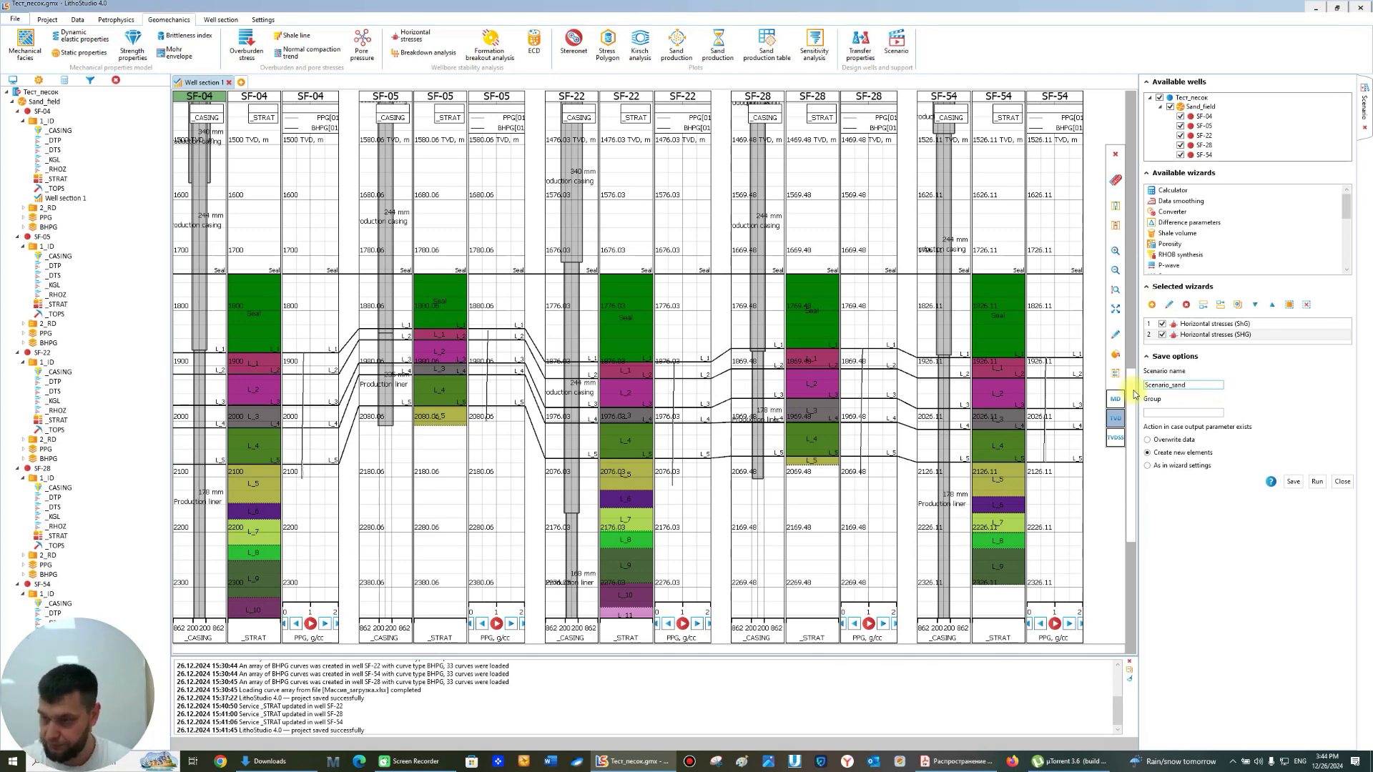
pyautogui.click(1173, 440)
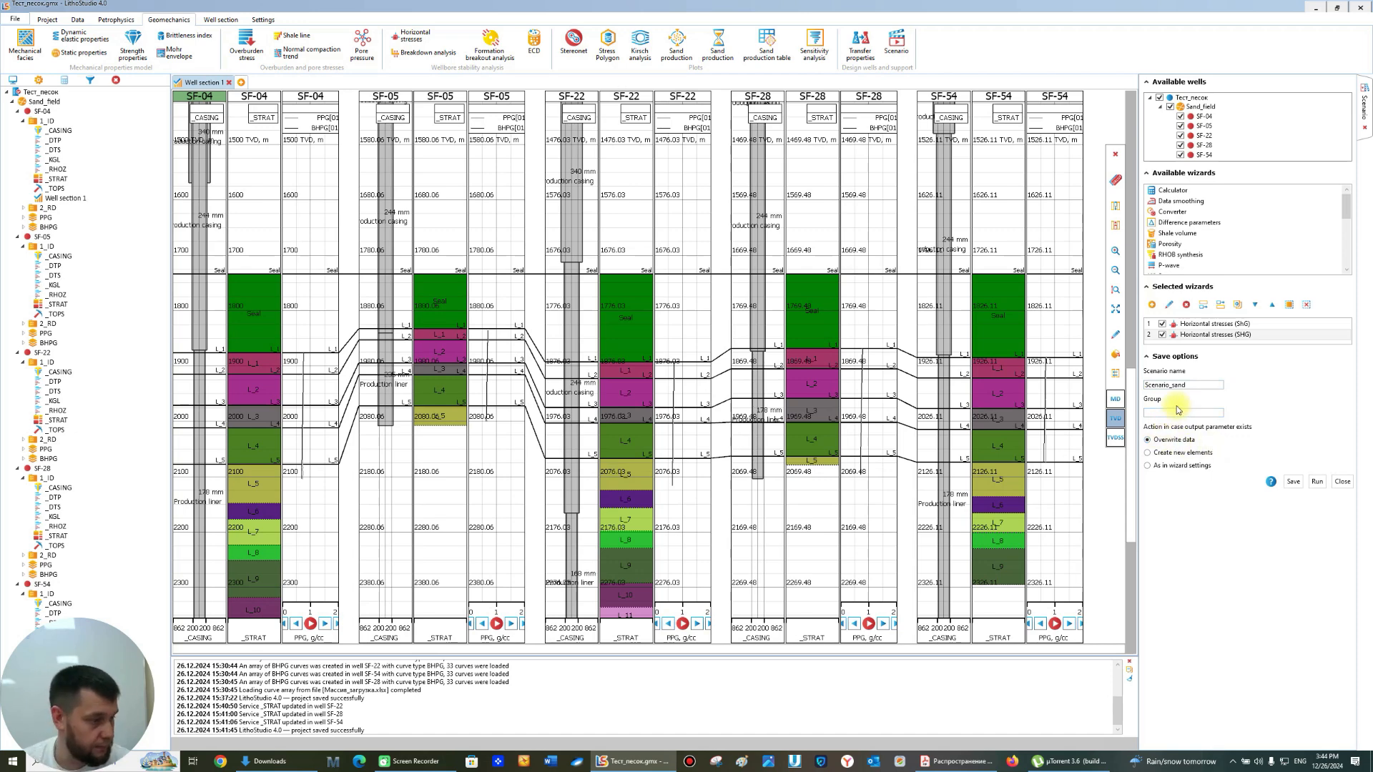
pyautogui.click(1295, 482)
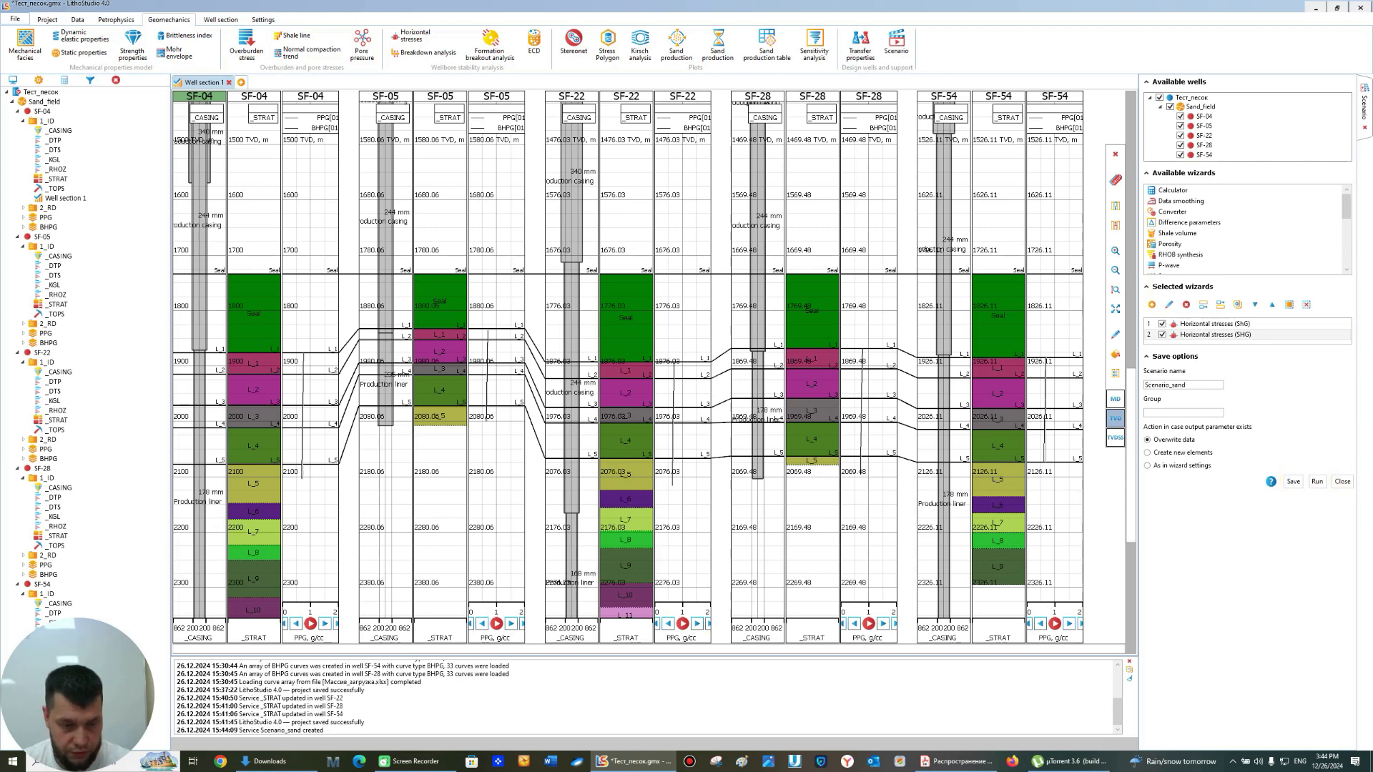
# - Collapse wells SF-04, SF-05 and SF-22 in the project tree and select Scenario_sand
pyautogui.click(22, 122)
pyautogui.click(18, 112)
pyautogui.click(19, 122)
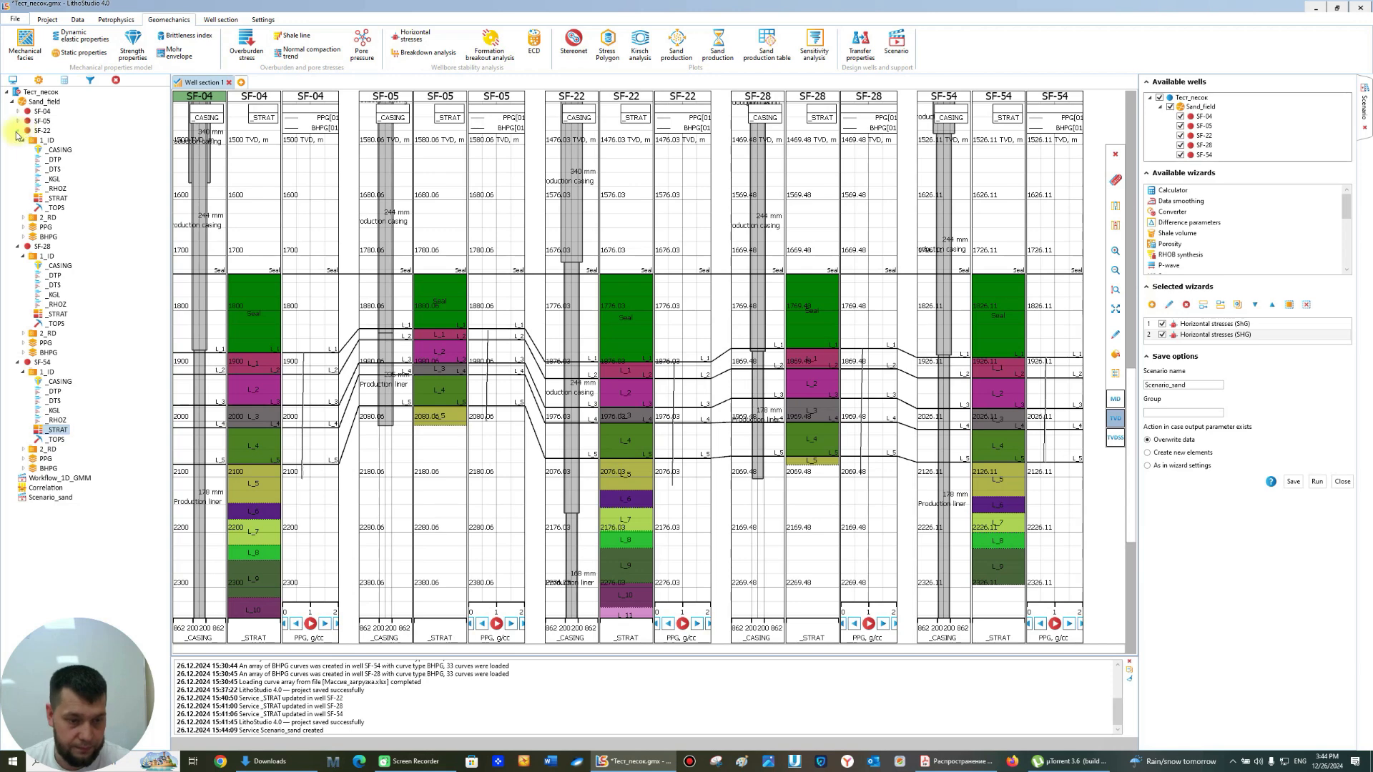
pyautogui.click(18, 131)
pyautogui.click(56, 392)
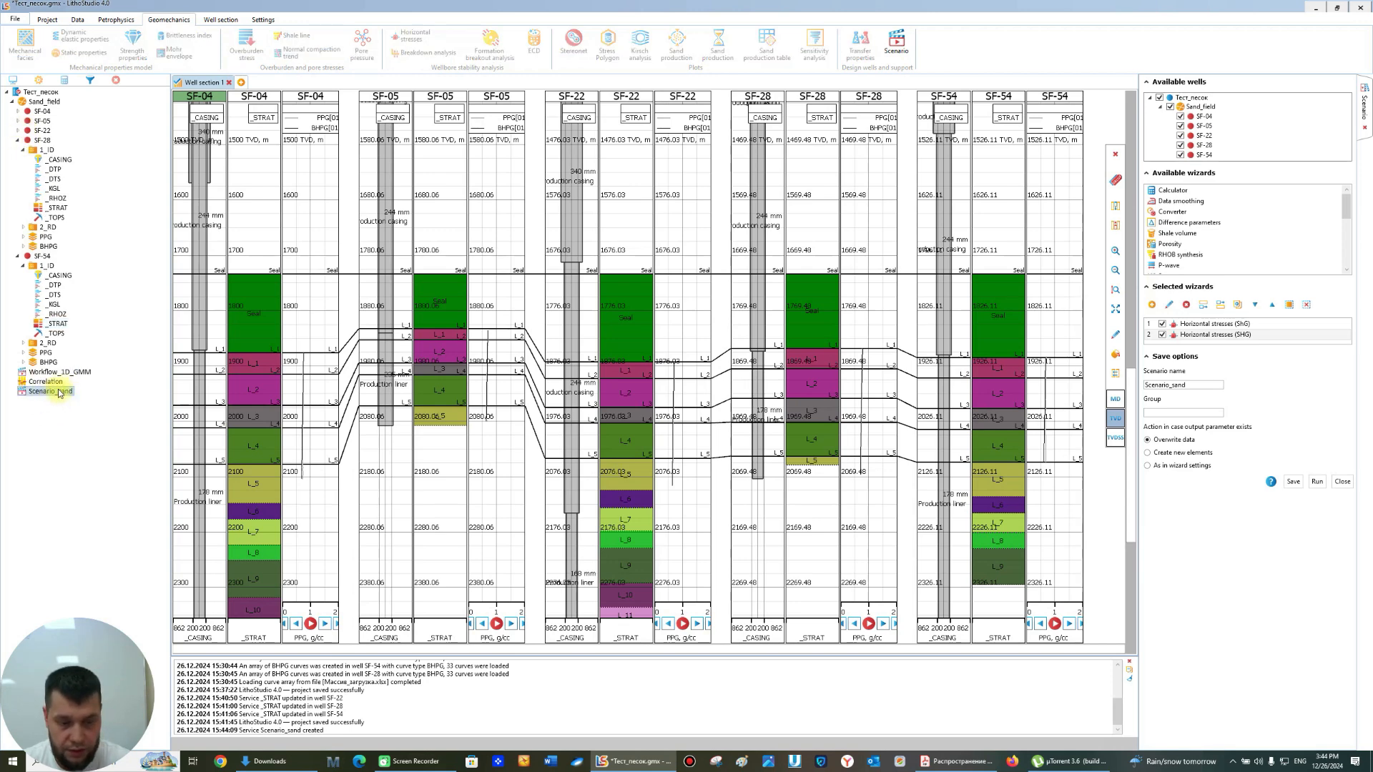
# - Close the scenario setup and execute Scenario_sand from the project tree
pyautogui.click(1343, 483)
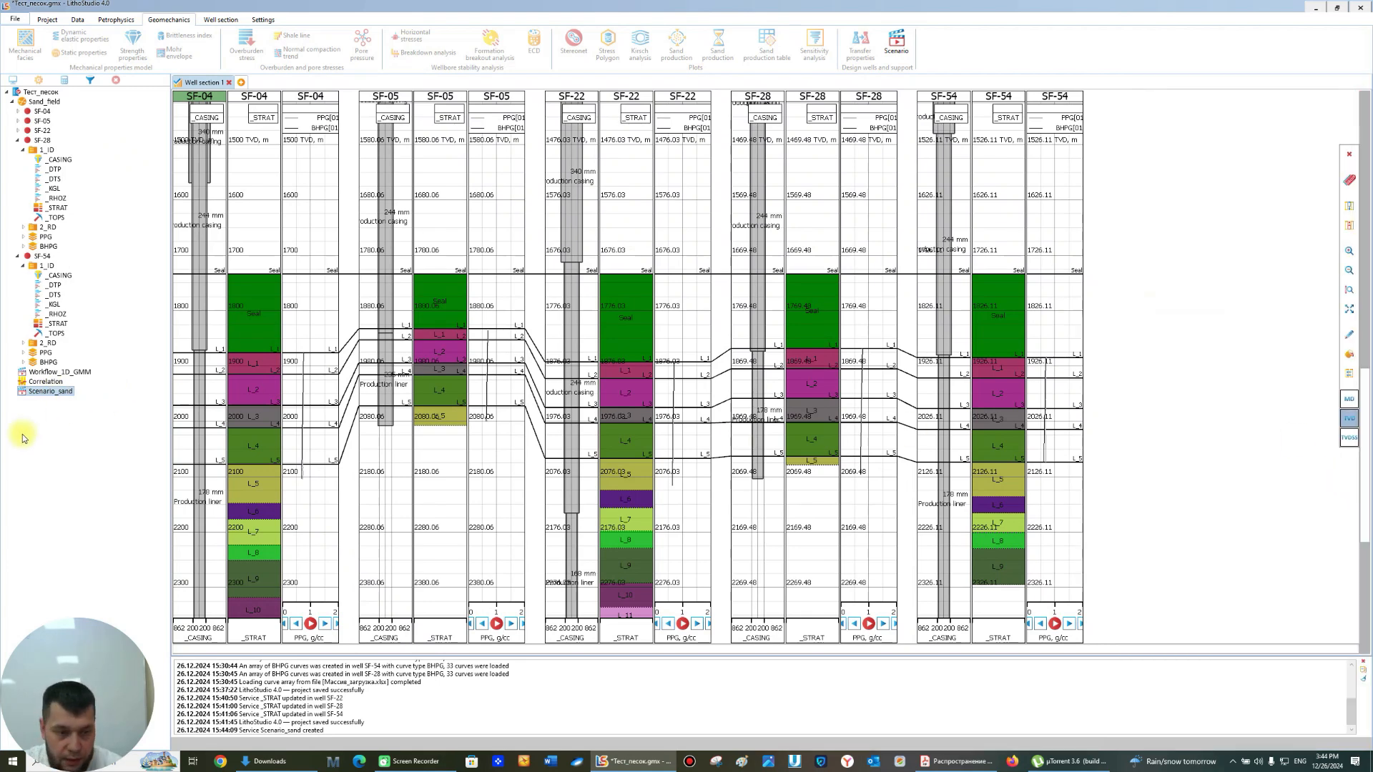
pyautogui.rightClick(53, 396)
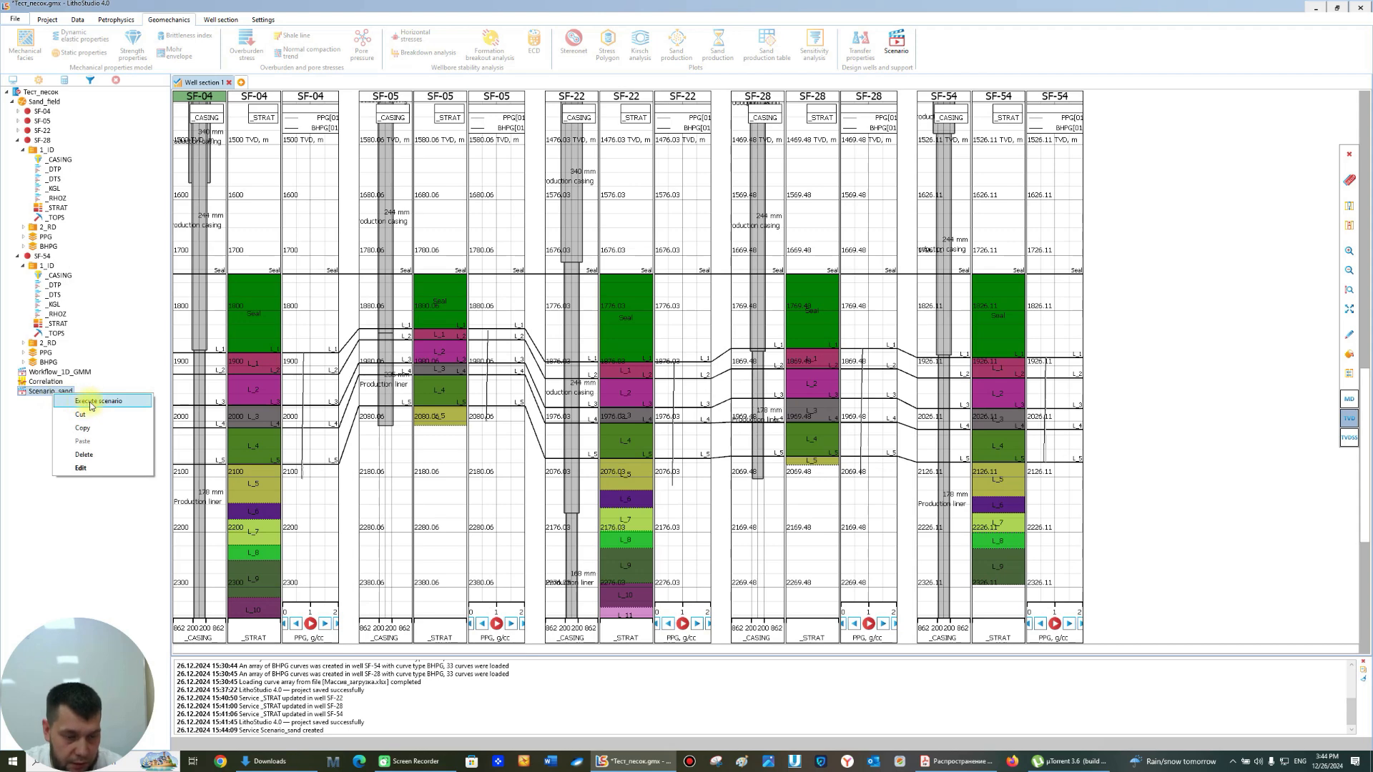
pyautogui.click(92, 402)
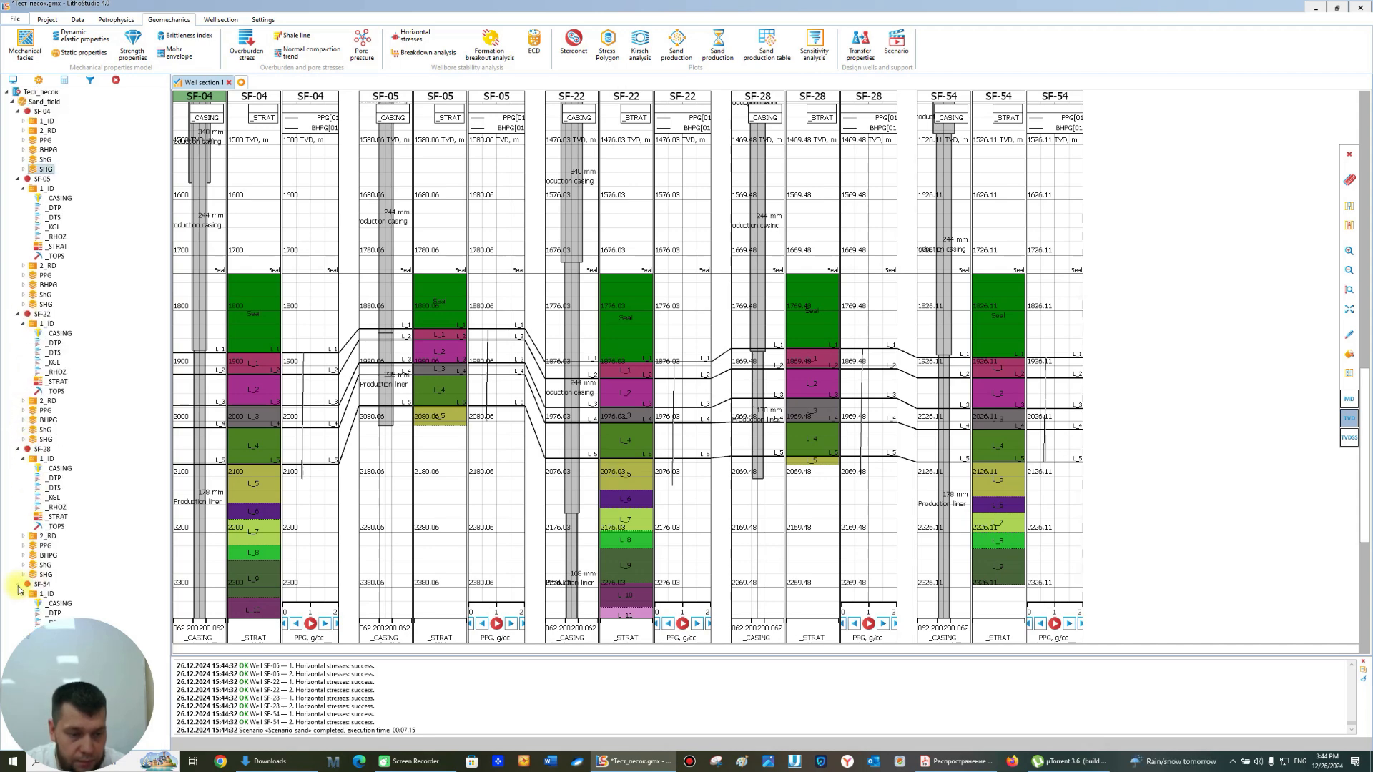
# - Collapse the 1_ID folders of wells SF-05, SF-22, SF-28 and SF-54 so only each well's folders and arrays are listed
pyautogui.click(17, 315)
pyautogui.click(17, 324)
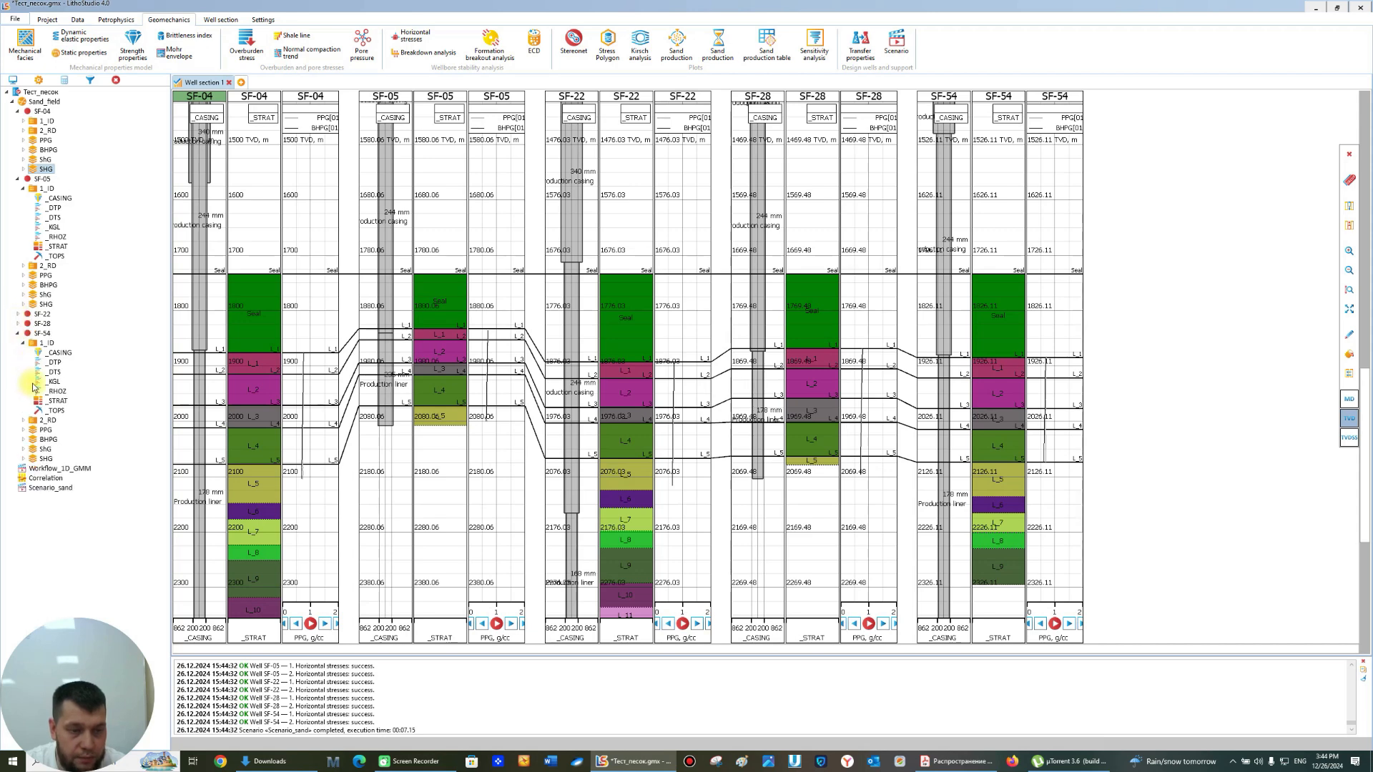
pyautogui.click(17, 324)
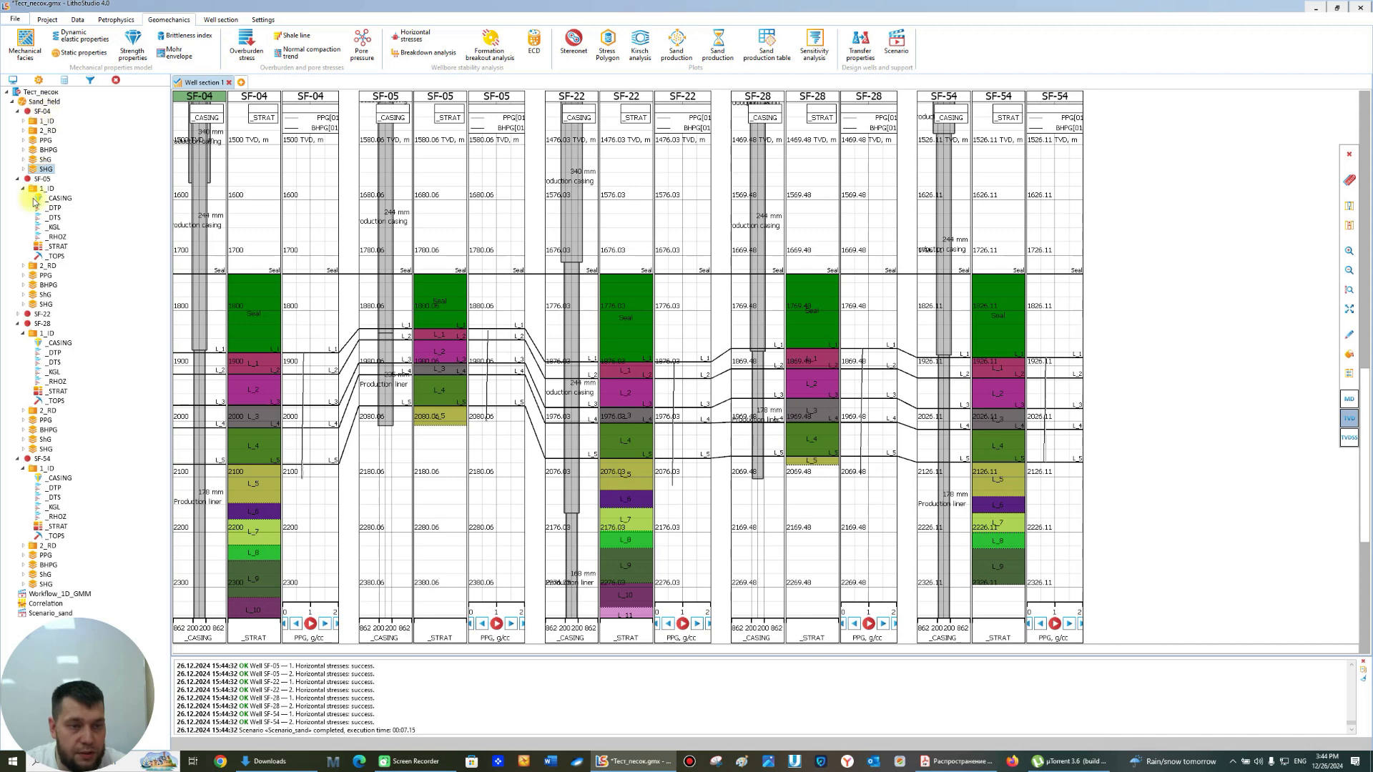
pyautogui.click(23, 188)
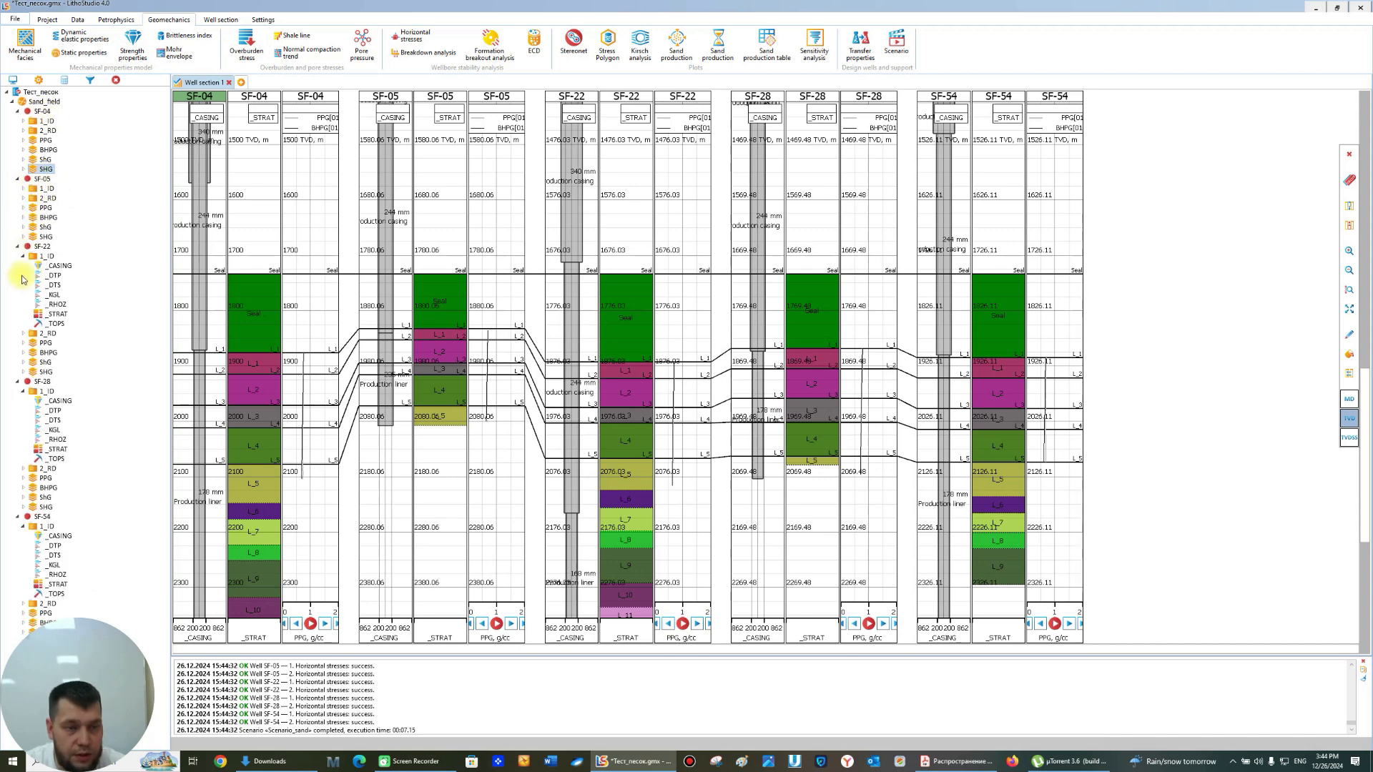
pyautogui.click(16, 246)
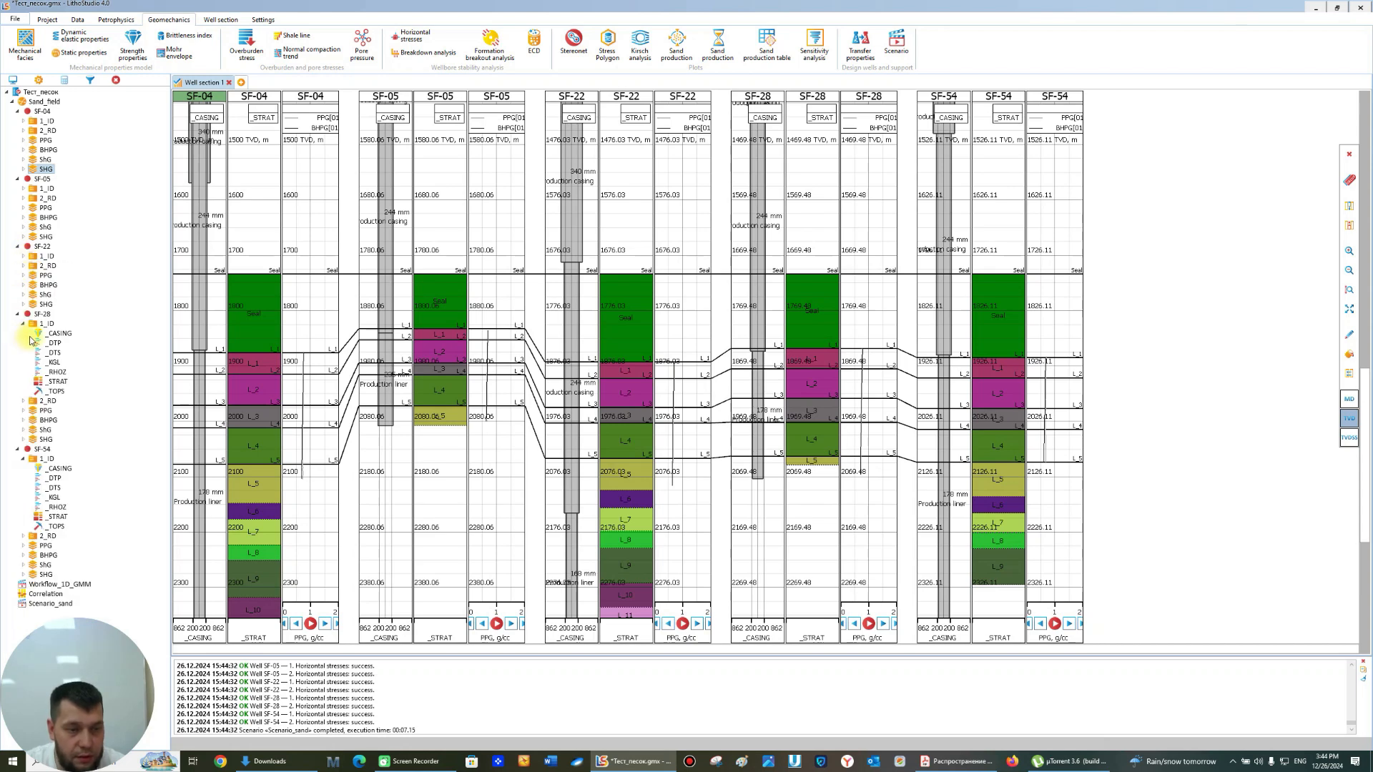
pyautogui.click(23, 324)
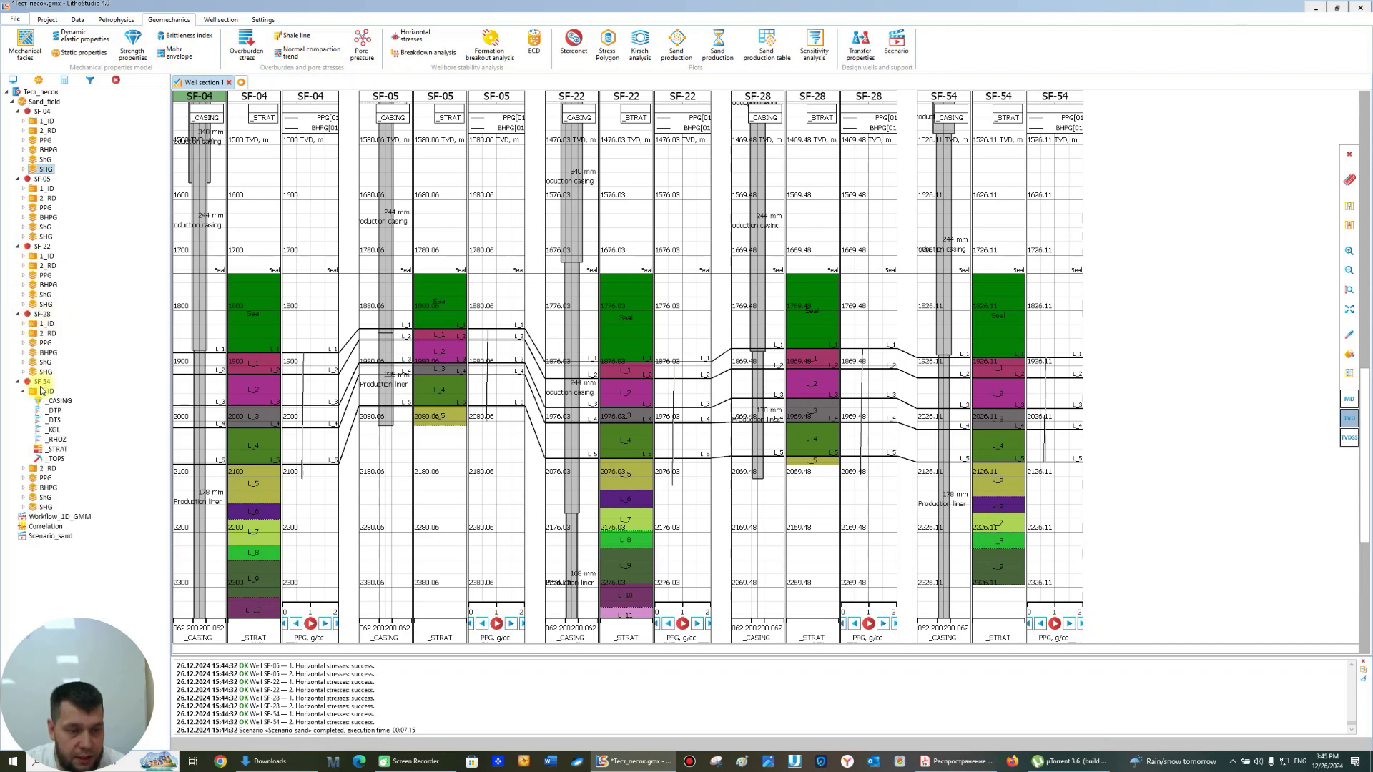
pyautogui.click(23, 391)
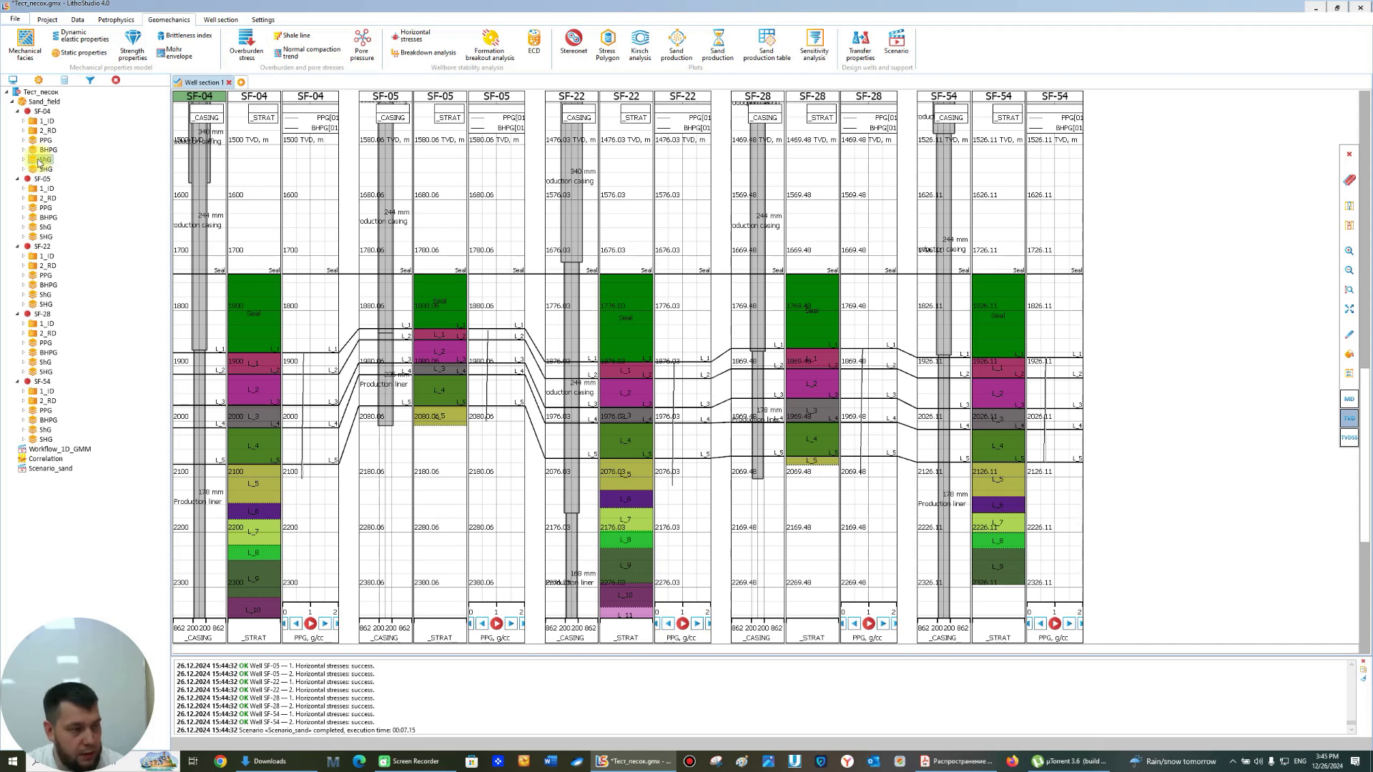
# - Add the ShG and SHG arrays of wells SF-04, SF-05, SF-22, SF-28 and SF-54 to each well's PPG/BHPG track
pyautogui.moveTo(41, 163); pyautogui.dragTo(314, 205)
pyautogui.moveTo(35, 170); pyautogui.dragTo(310, 201)
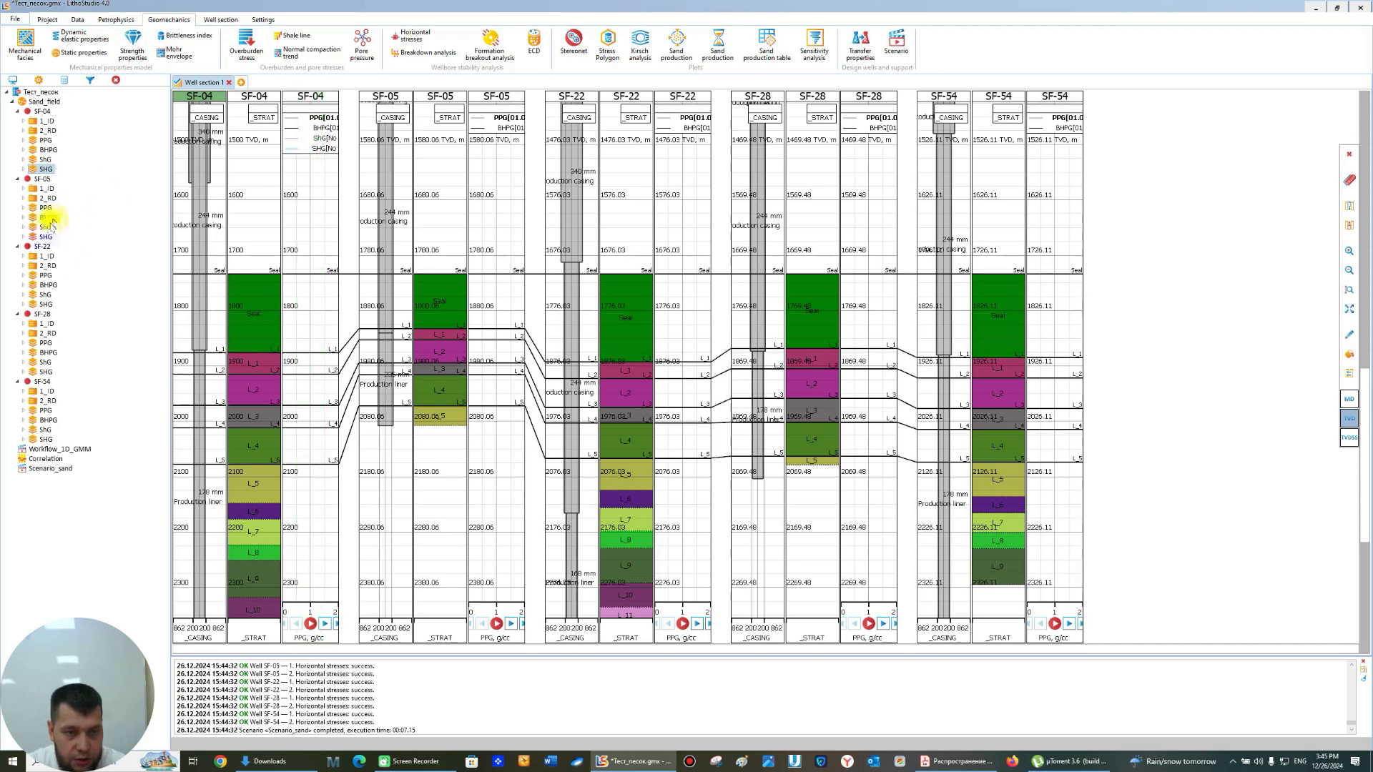
pyautogui.moveTo(45, 227); pyautogui.dragTo(476, 260)
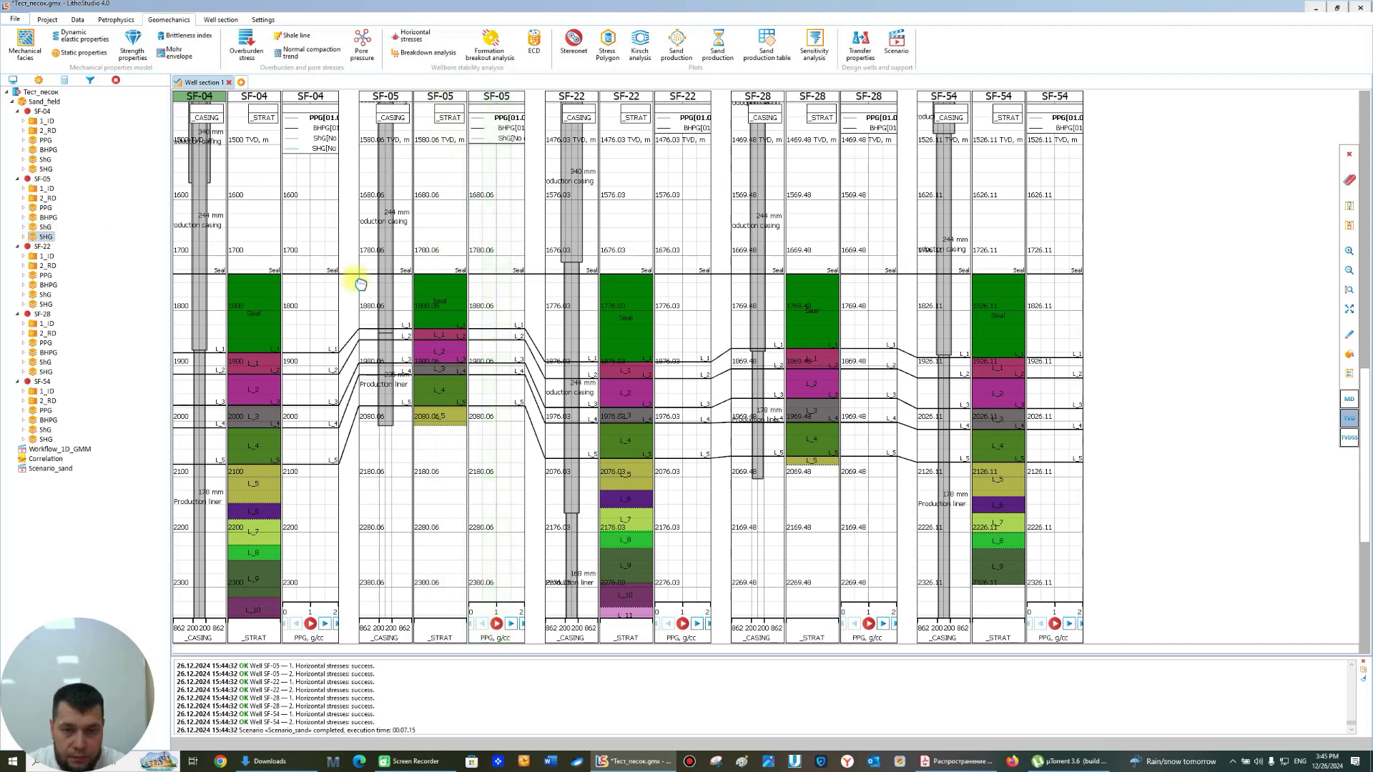
pyautogui.moveTo(45, 295); pyautogui.dragTo(680, 283)
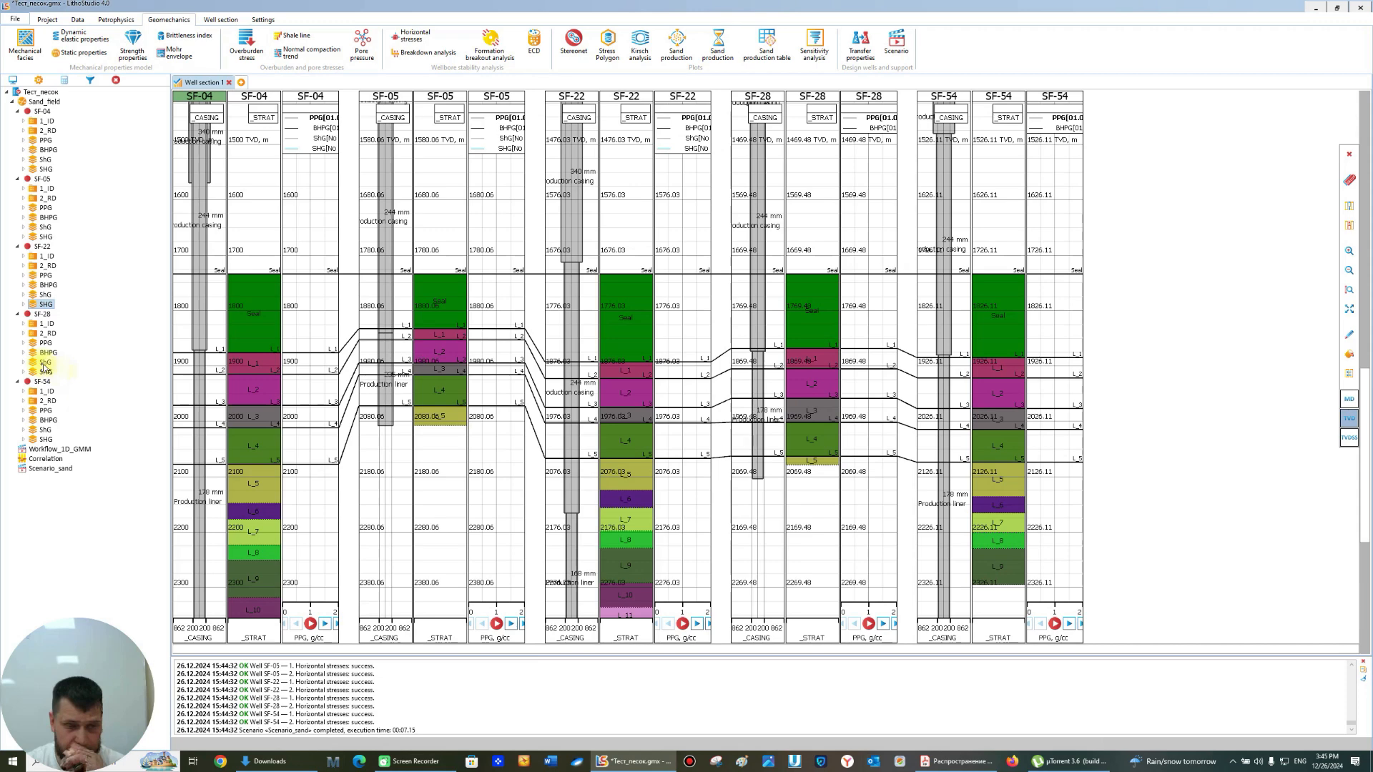
pyautogui.moveTo(44, 364); pyautogui.dragTo(855, 304)
pyautogui.moveTo(44, 372); pyautogui.dragTo(867, 276)
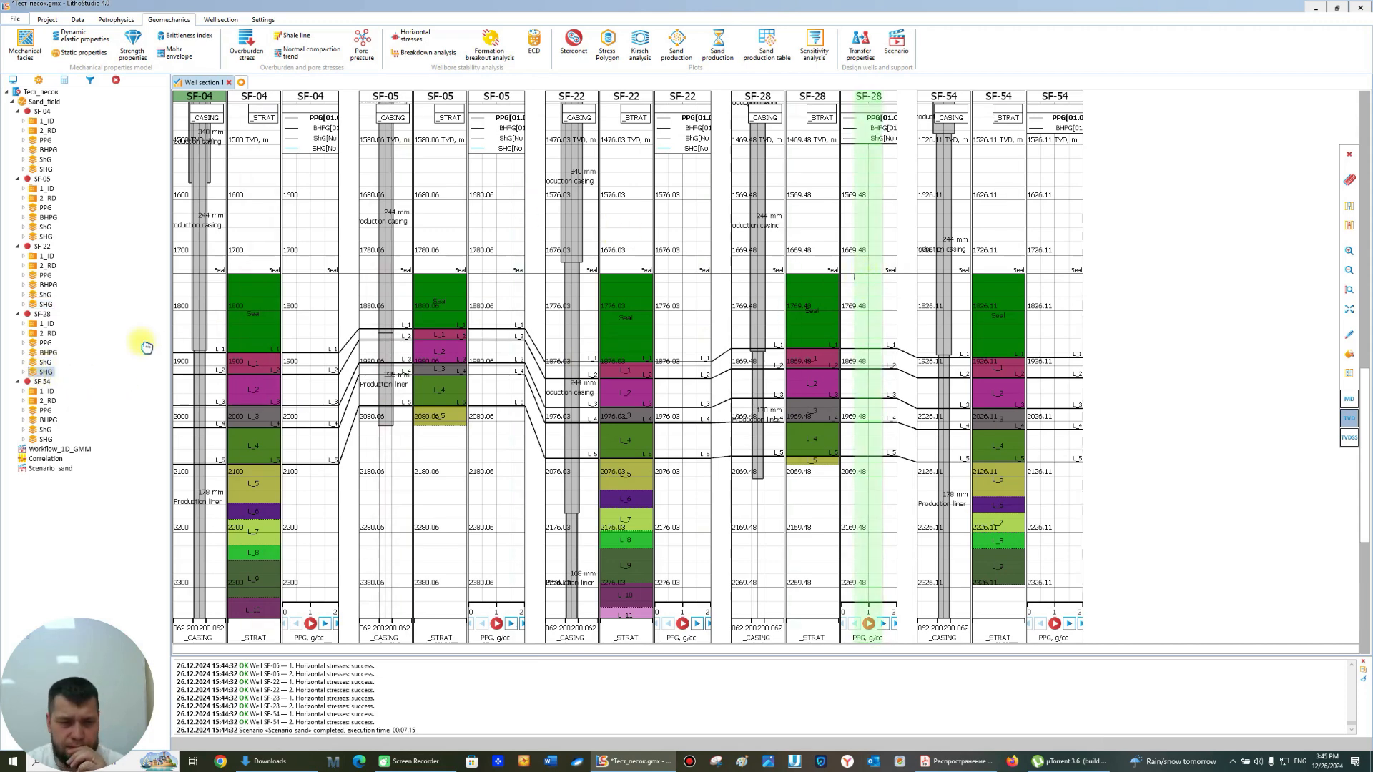
pyautogui.click(45, 430)
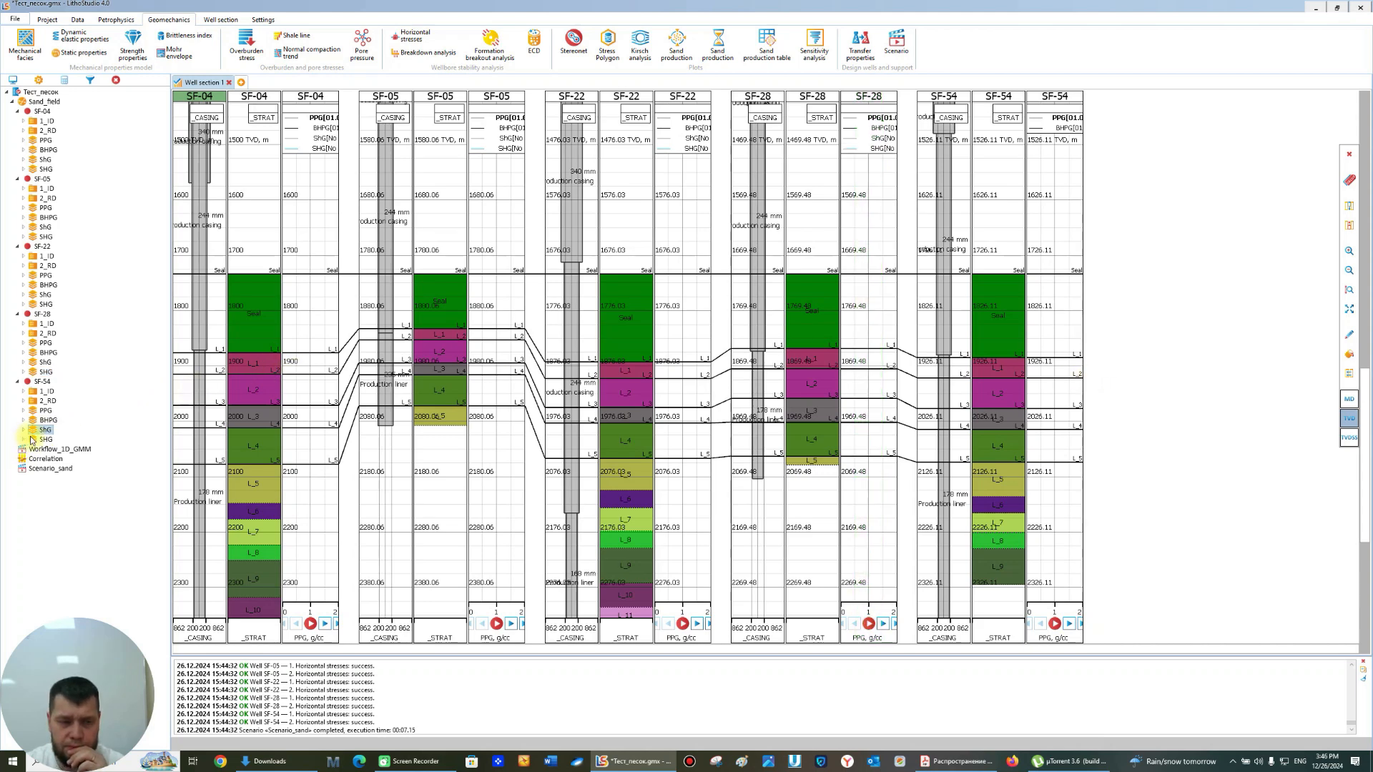
pyautogui.moveTo(36, 433); pyautogui.dragTo(1056, 278)
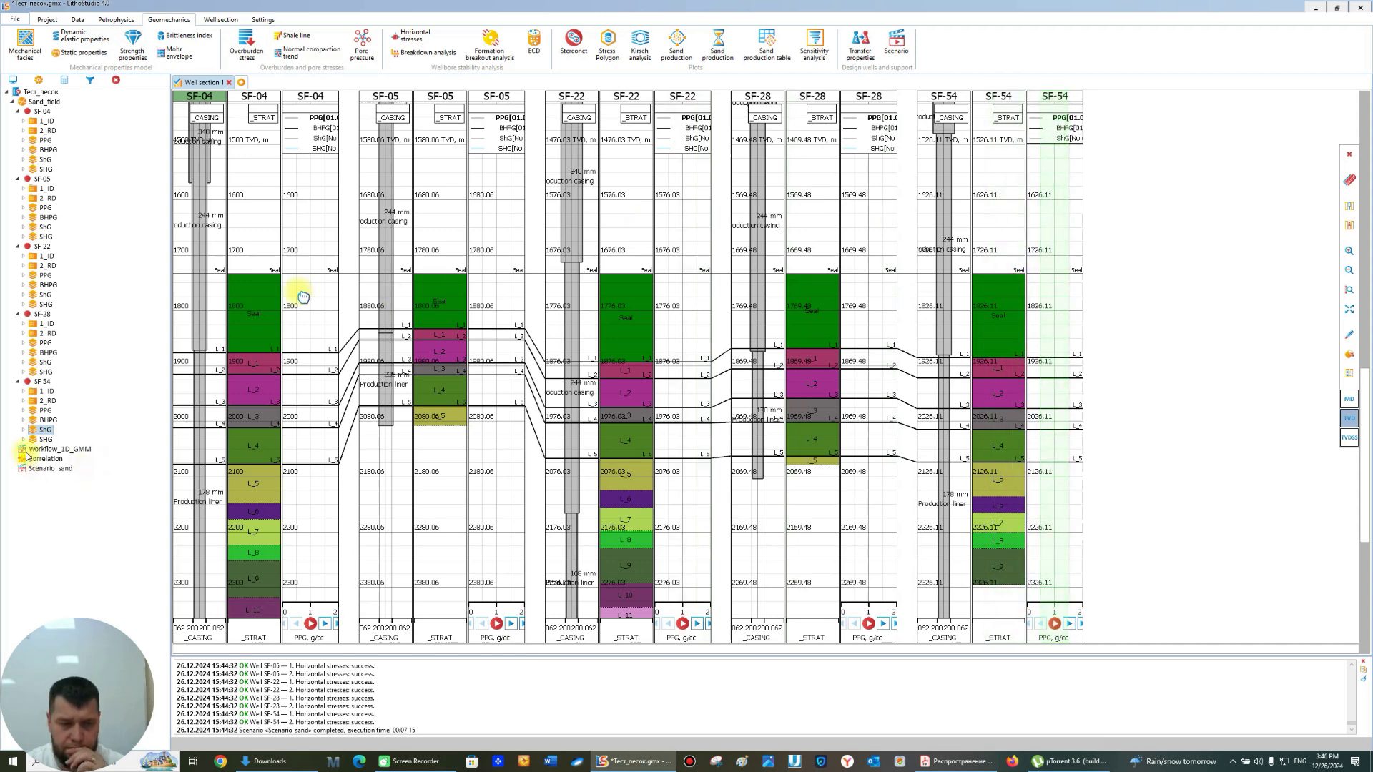
pyautogui.moveTo(37, 439); pyautogui.dragTo(1051, 289)
# - Display the dated stress arrays from SF-04's PPG track and set that track's curve scale maximum to 3
pyautogui.click(319, 306)
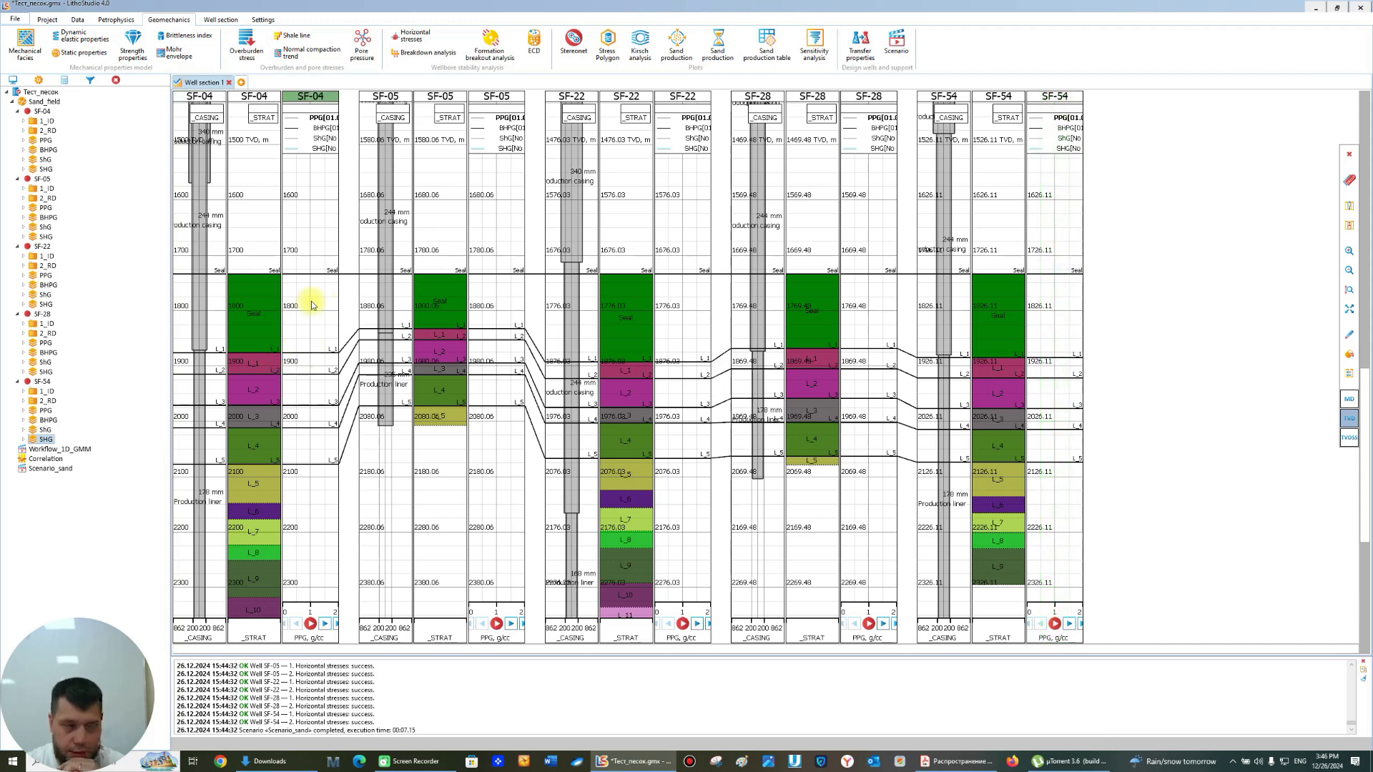
pyautogui.click(310, 625)
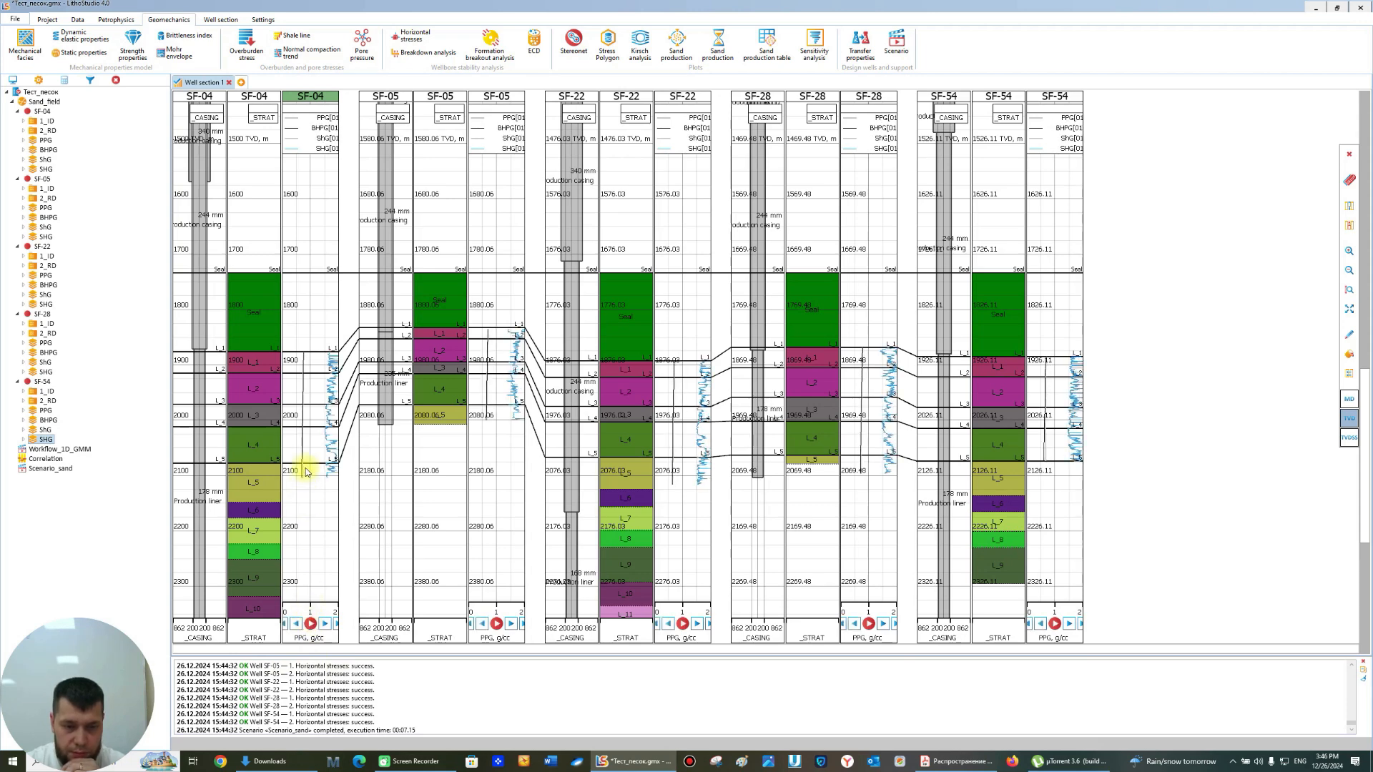
pyautogui.doubleClick(302, 263)
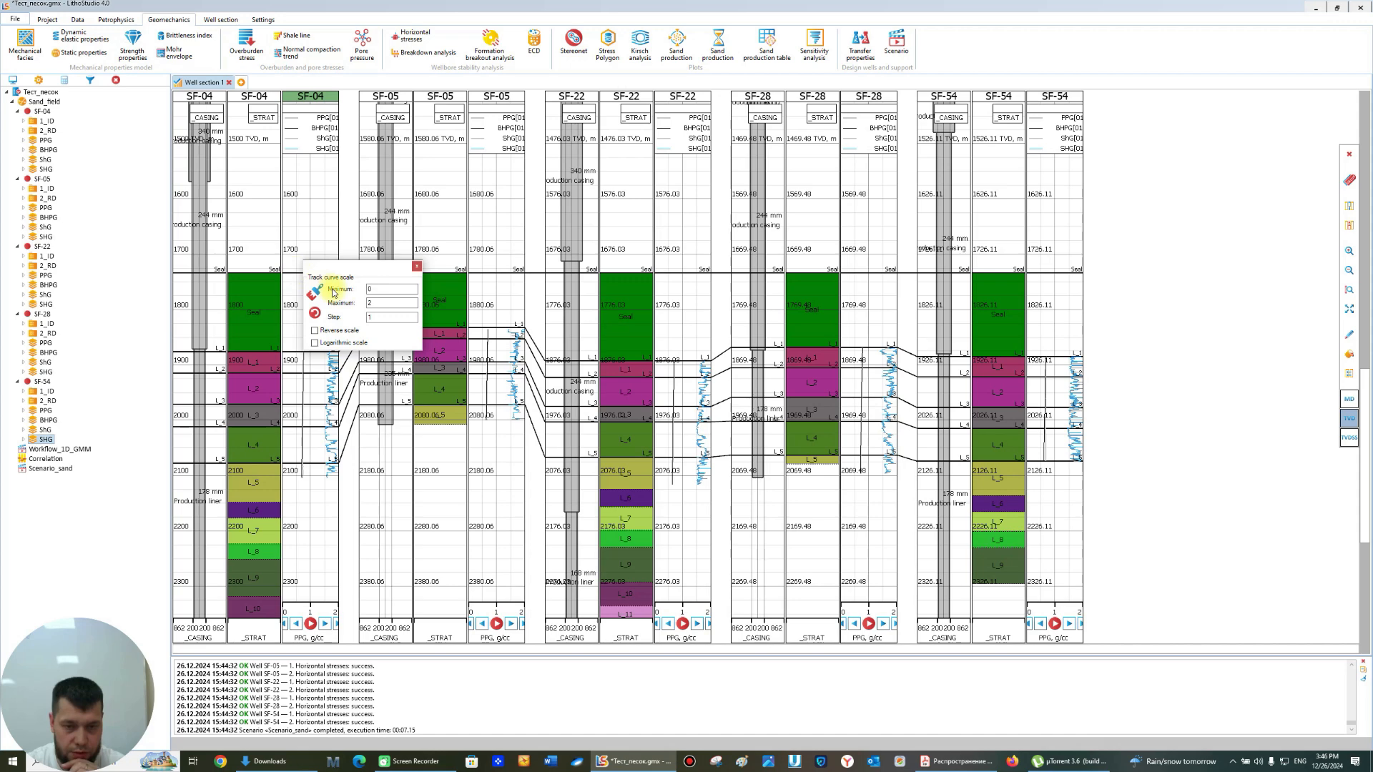
pyautogui.doubleClick(371, 302)
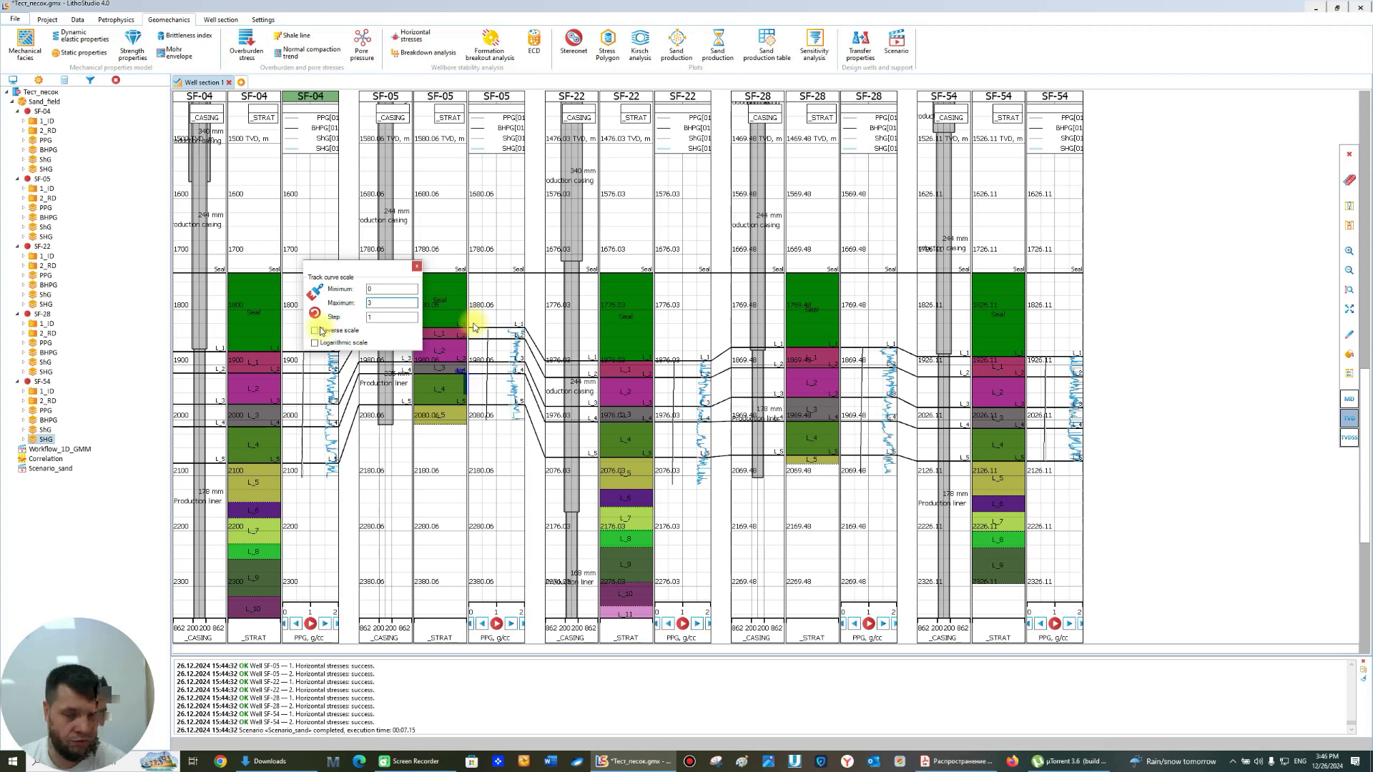
pyautogui.click(315, 292)
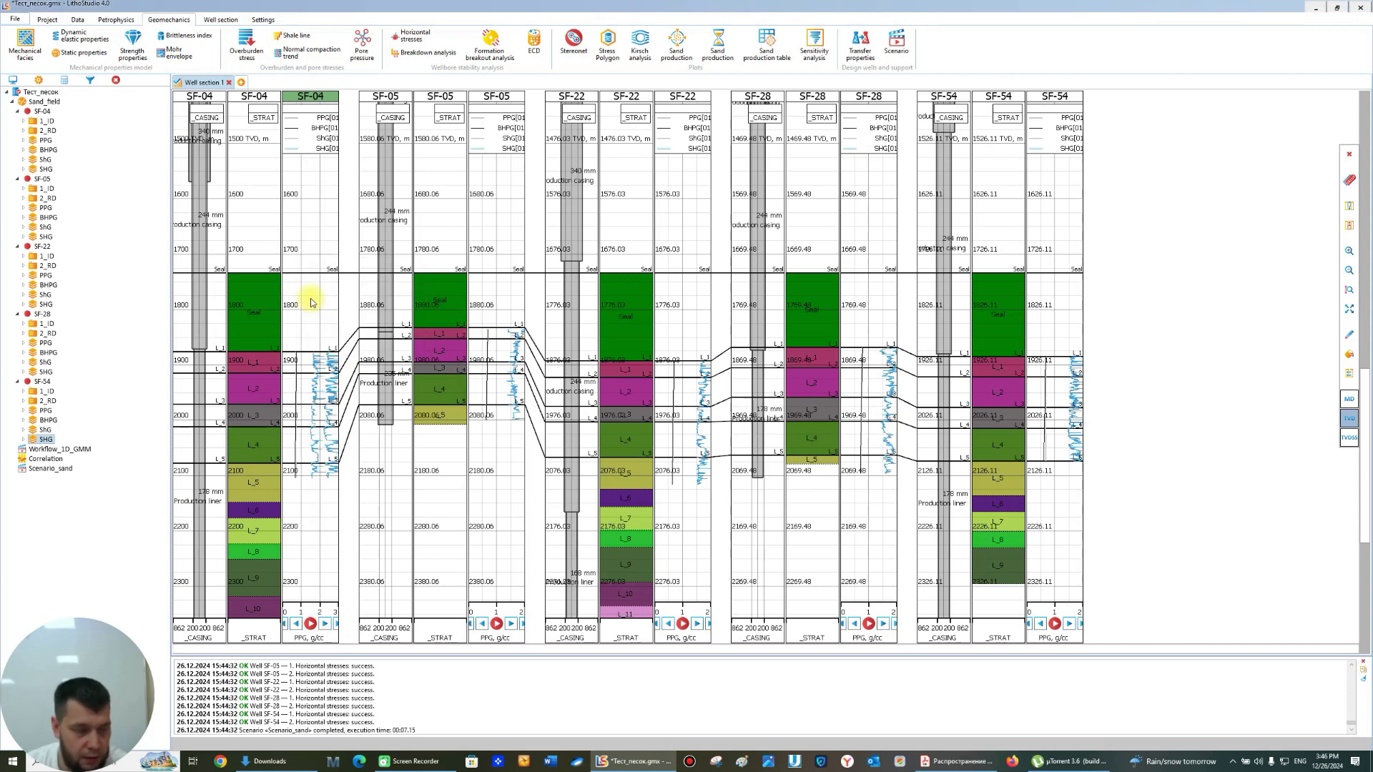
# - Add a curve-constant fill to SF-04's arrays track using PPG as the curve
pyautogui.rightClick(311, 302)
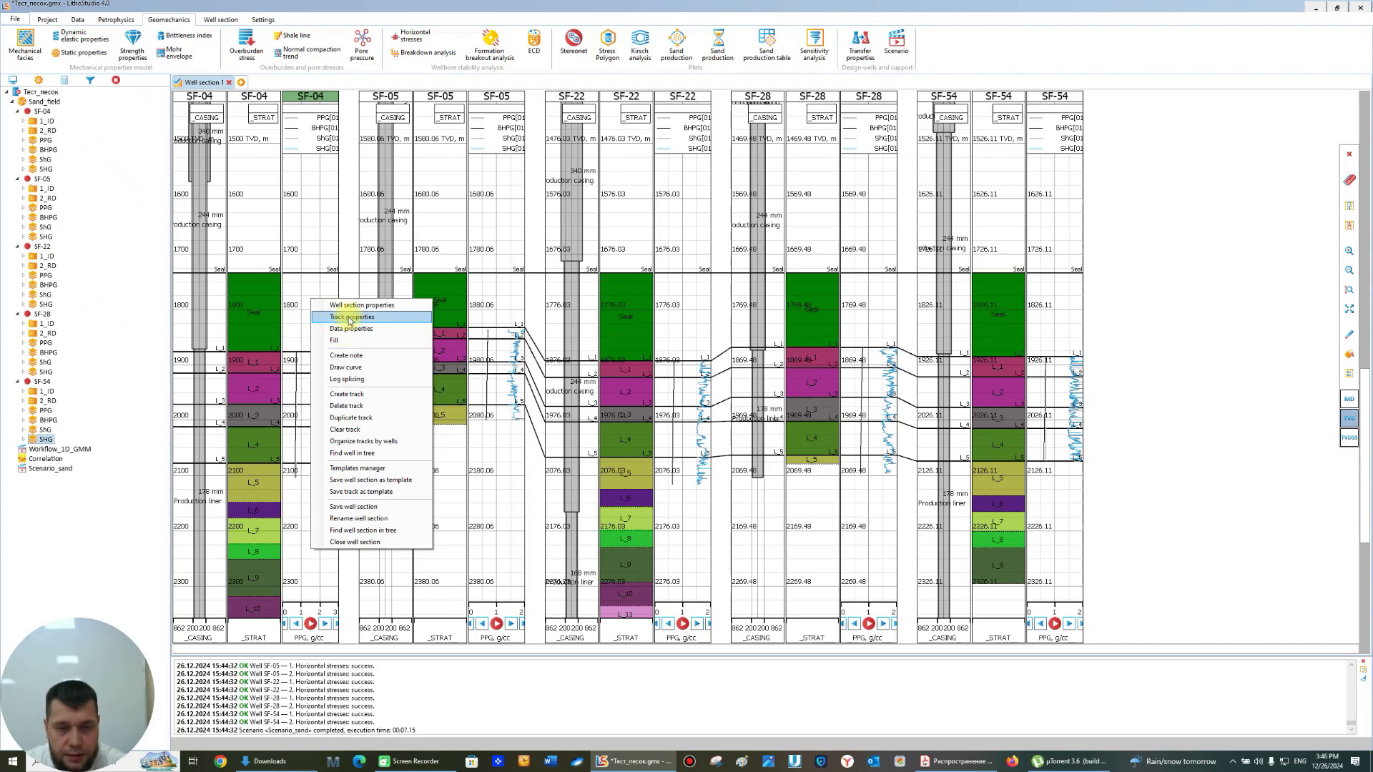
pyautogui.click(350, 339)
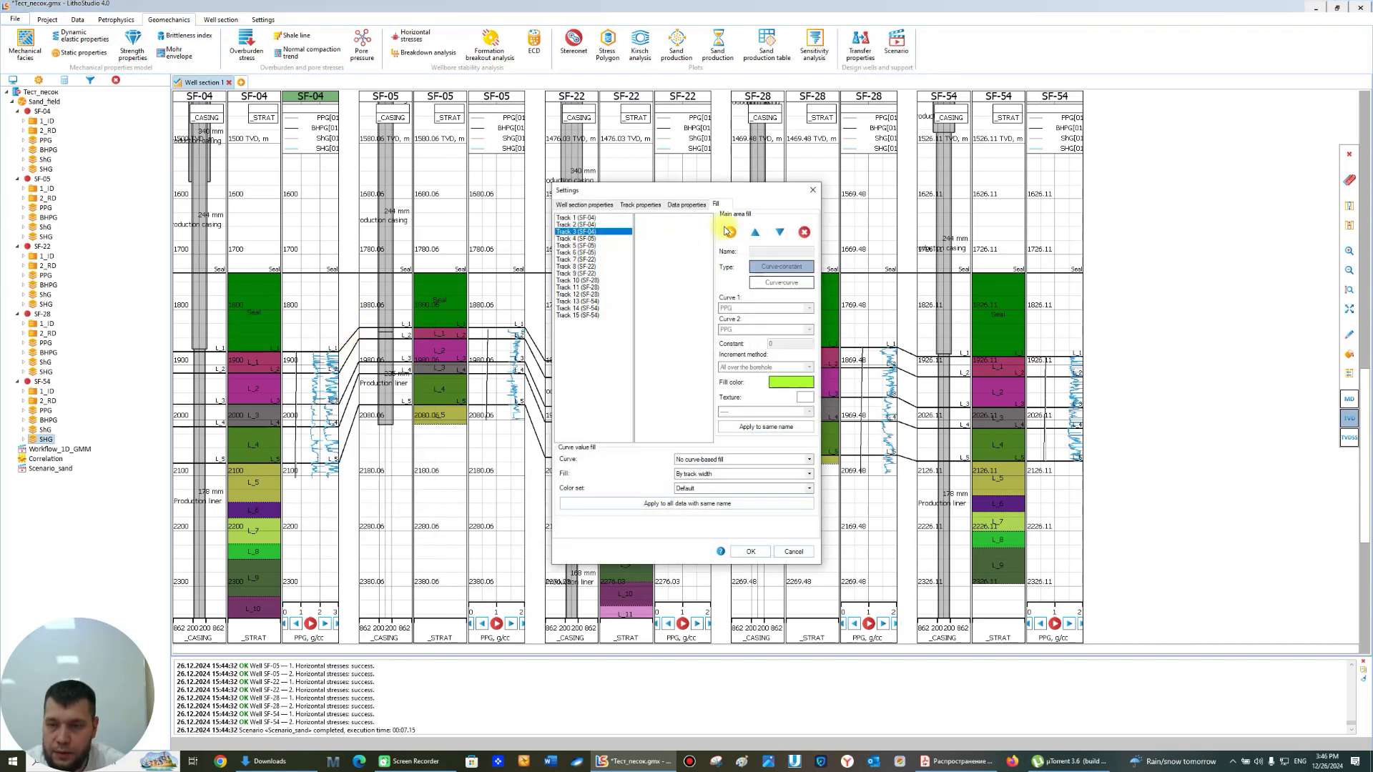
pyautogui.click(730, 234)
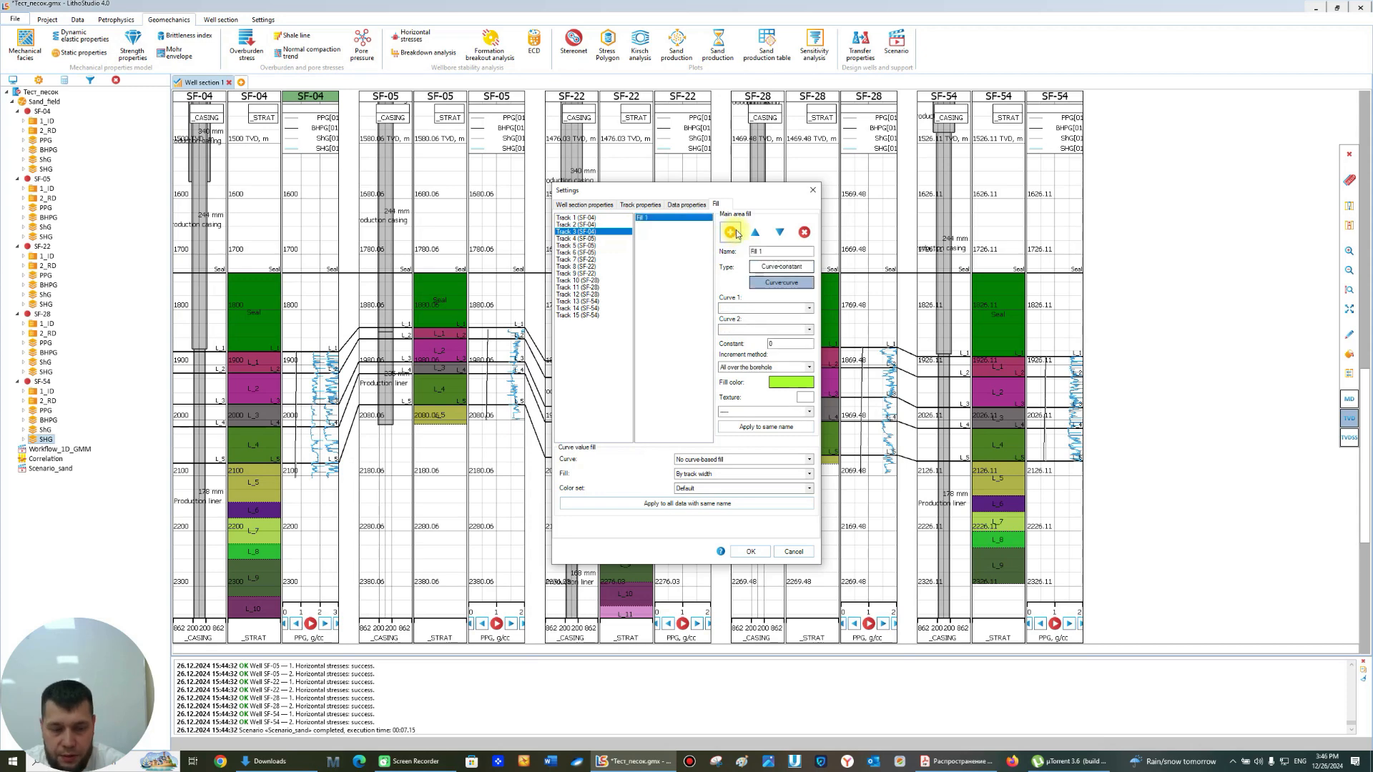
pyautogui.click(784, 270)
pyautogui.click(741, 308)
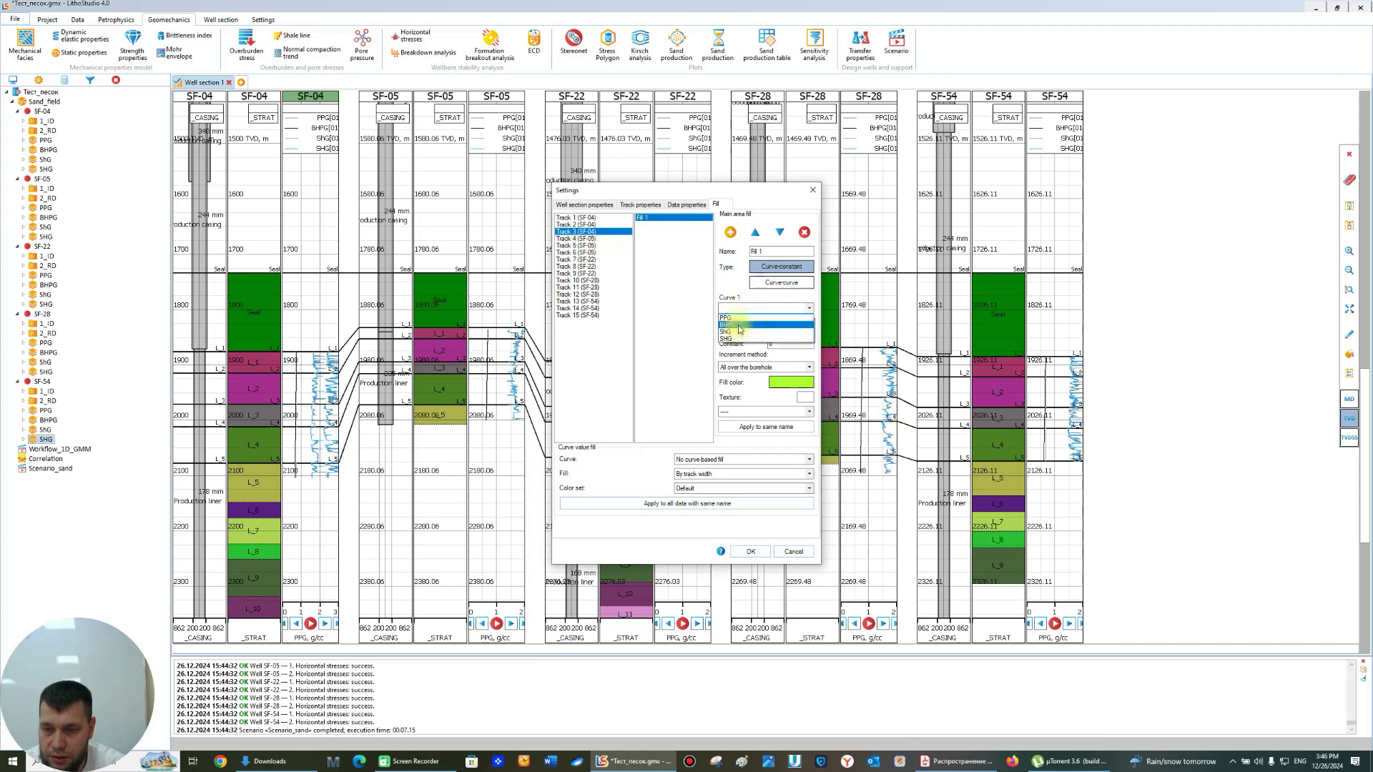
pyautogui.click(739, 318)
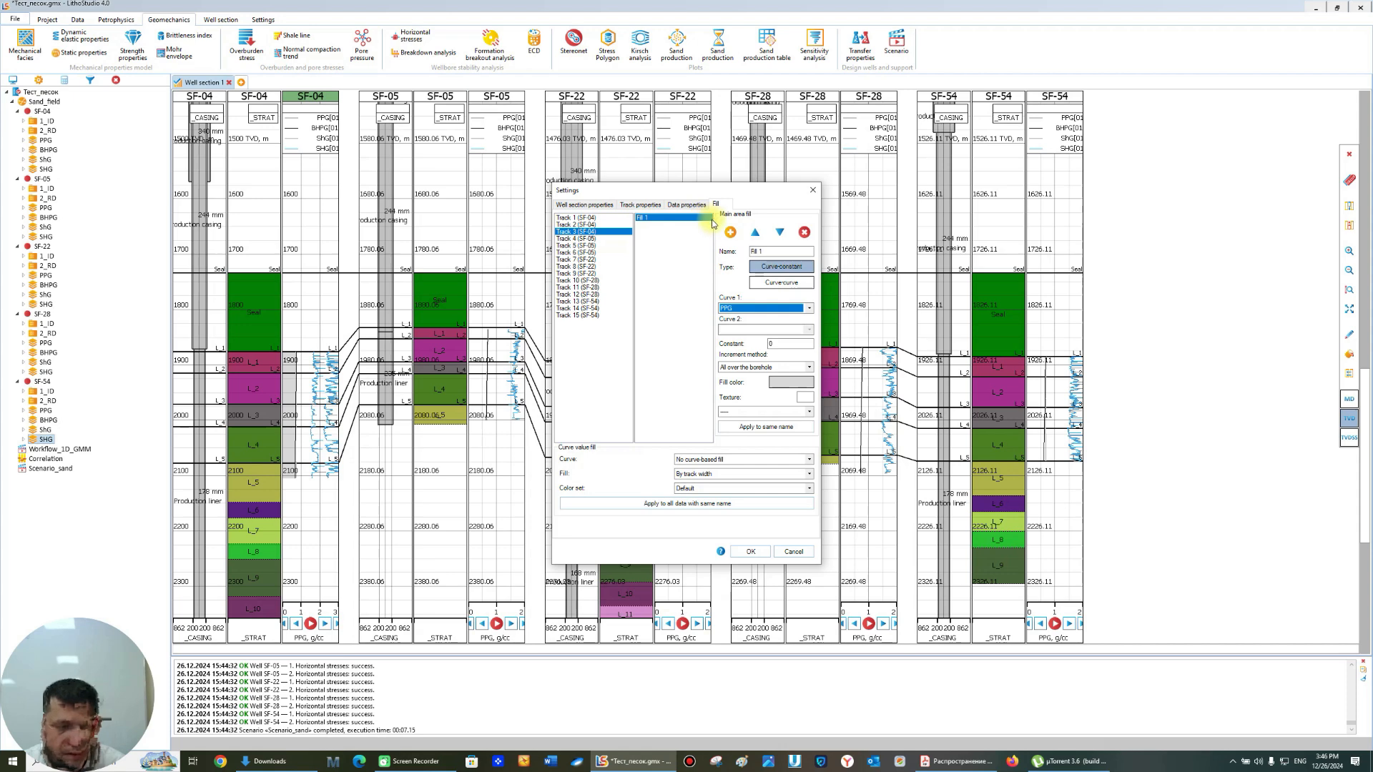
# - Add a second curve-constant fill to SF-04's arrays track between the ShG curve and the constant 3
pyautogui.click(730, 232)
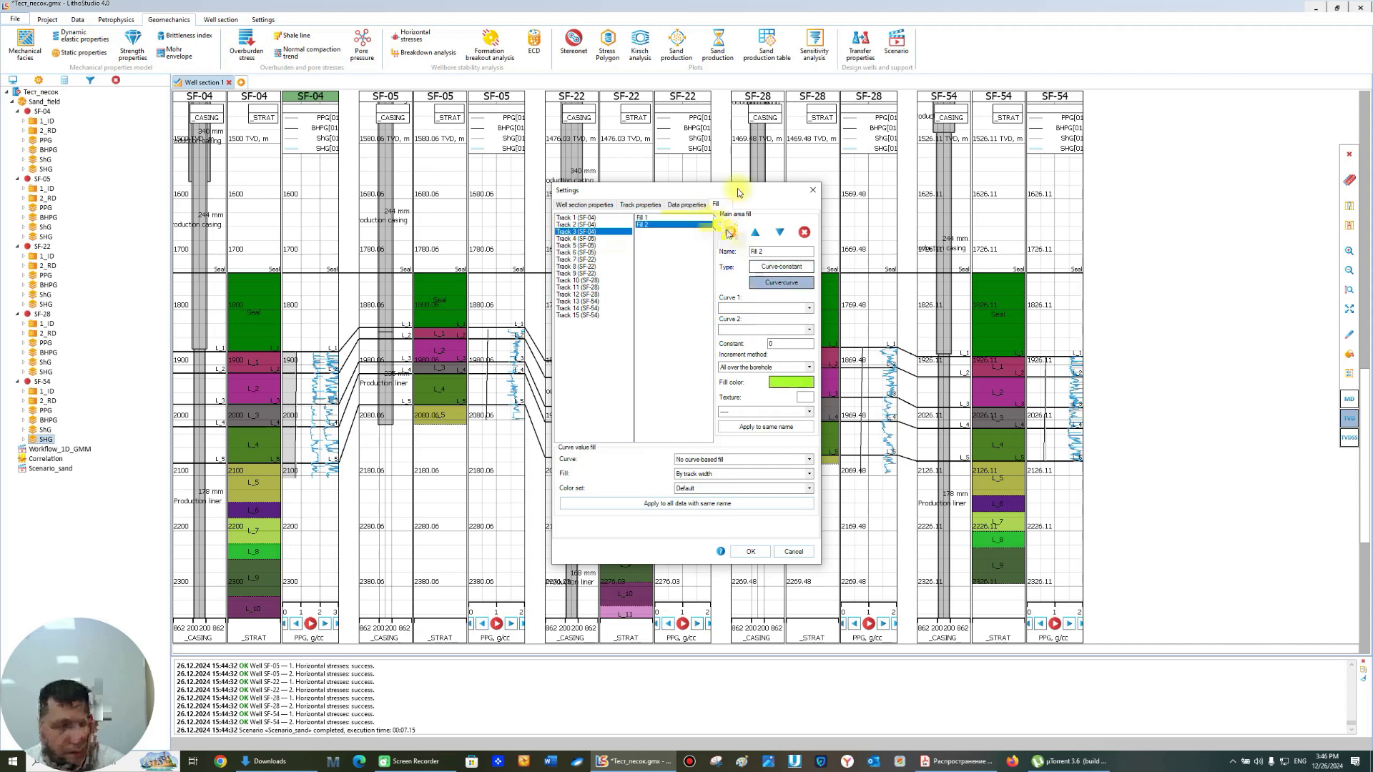
pyautogui.click(782, 268)
pyautogui.click(737, 308)
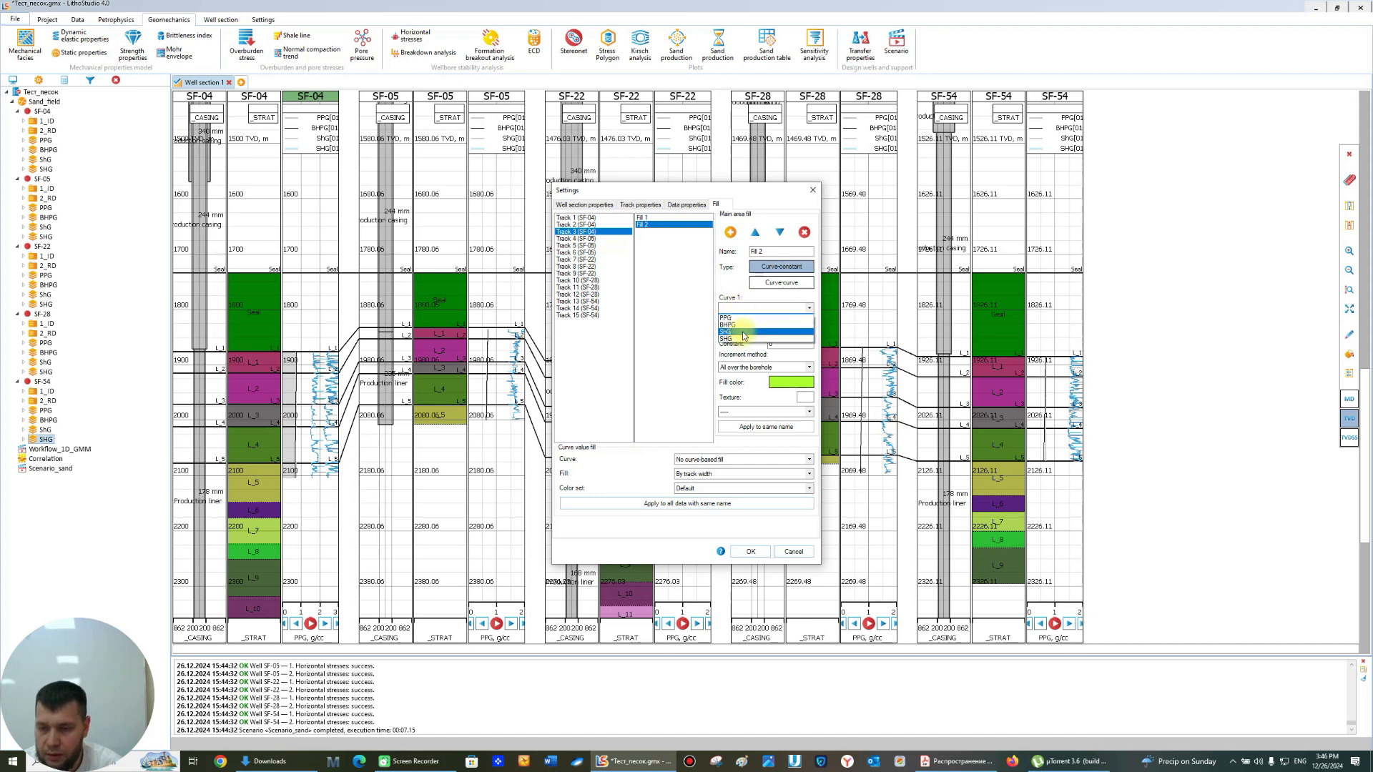
pyautogui.click(744, 332)
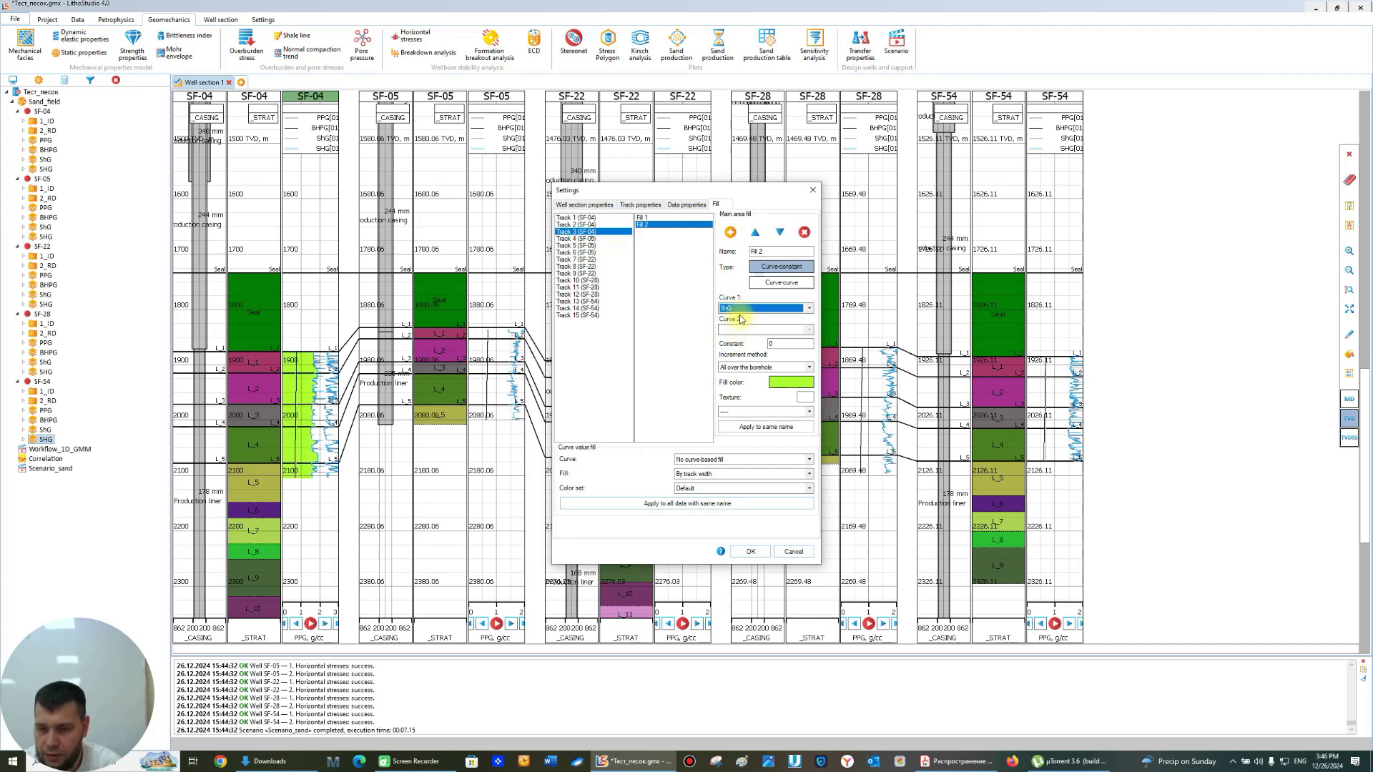
pyautogui.doubleClick(785, 344)
pyautogui.write('3')
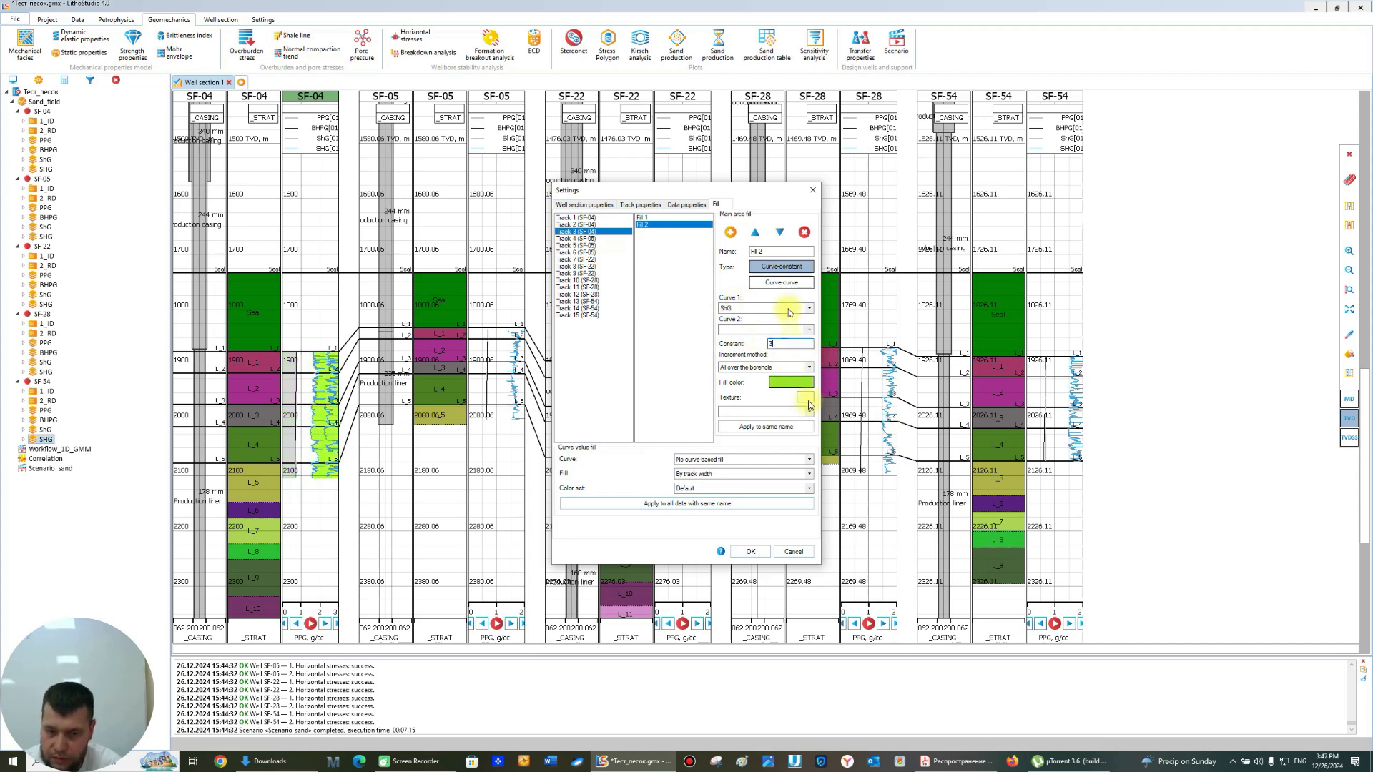
# - Set the ShG fill's color to light blue-violet from the basic colors
pyautogui.click(787, 385)
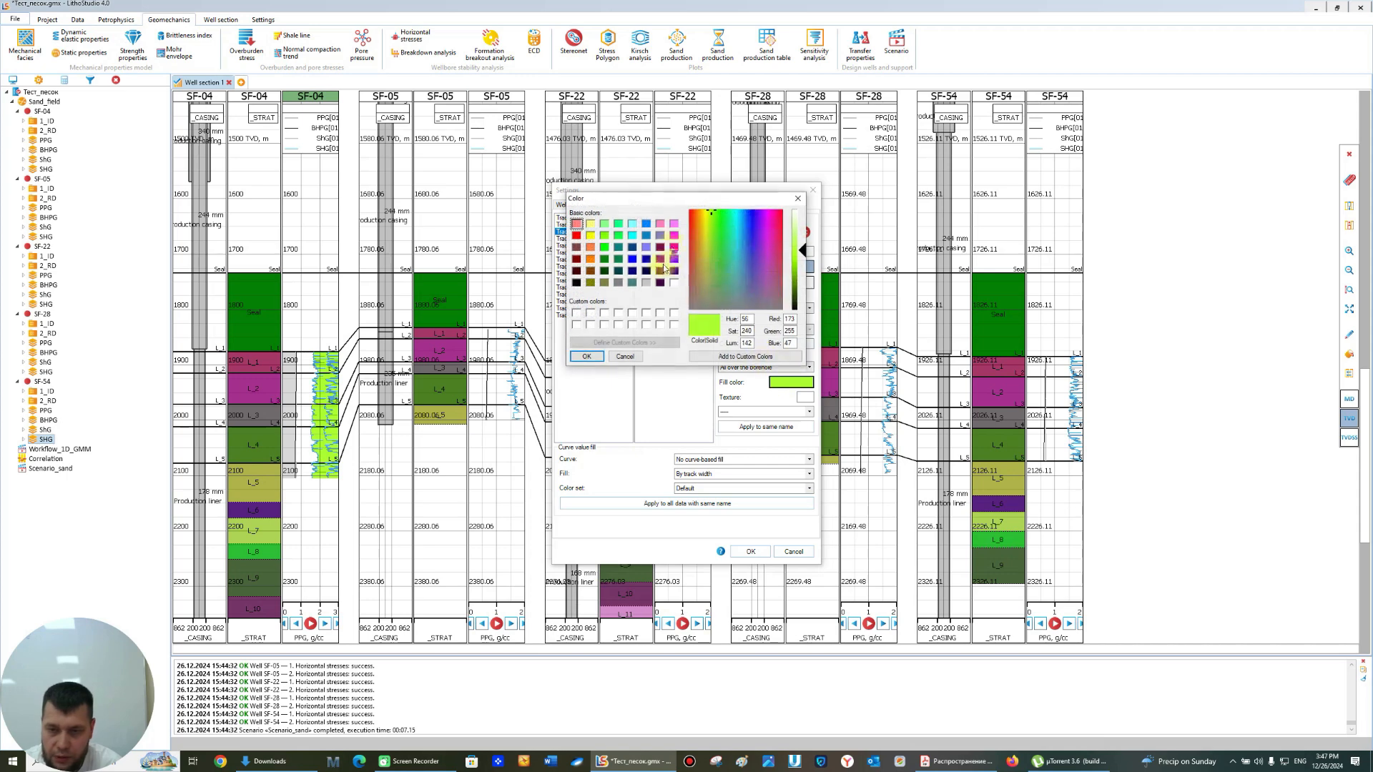
pyautogui.click(646, 248)
pyautogui.click(586, 356)
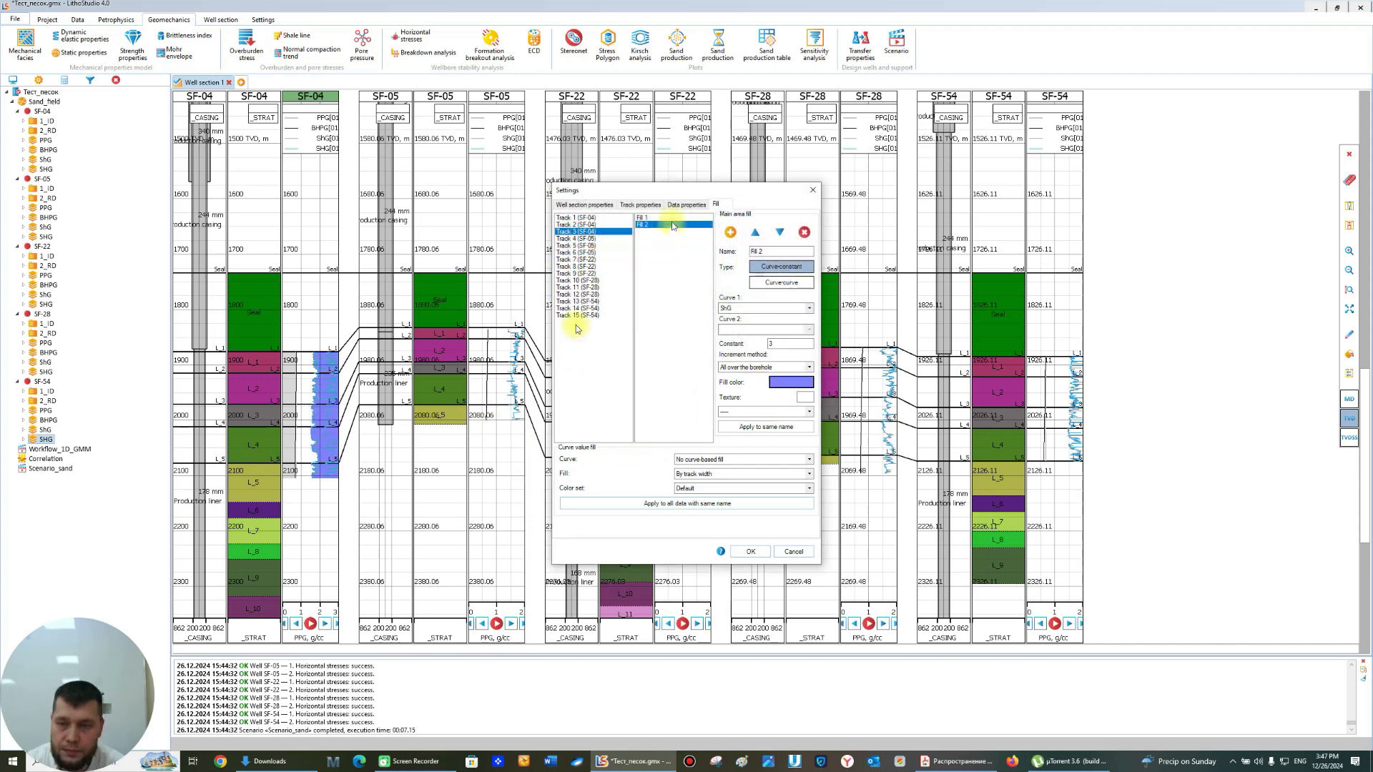
# - Set the SHG curve's line color to black in SF-04's arrays track and apply the settings
pyautogui.click(686, 205)
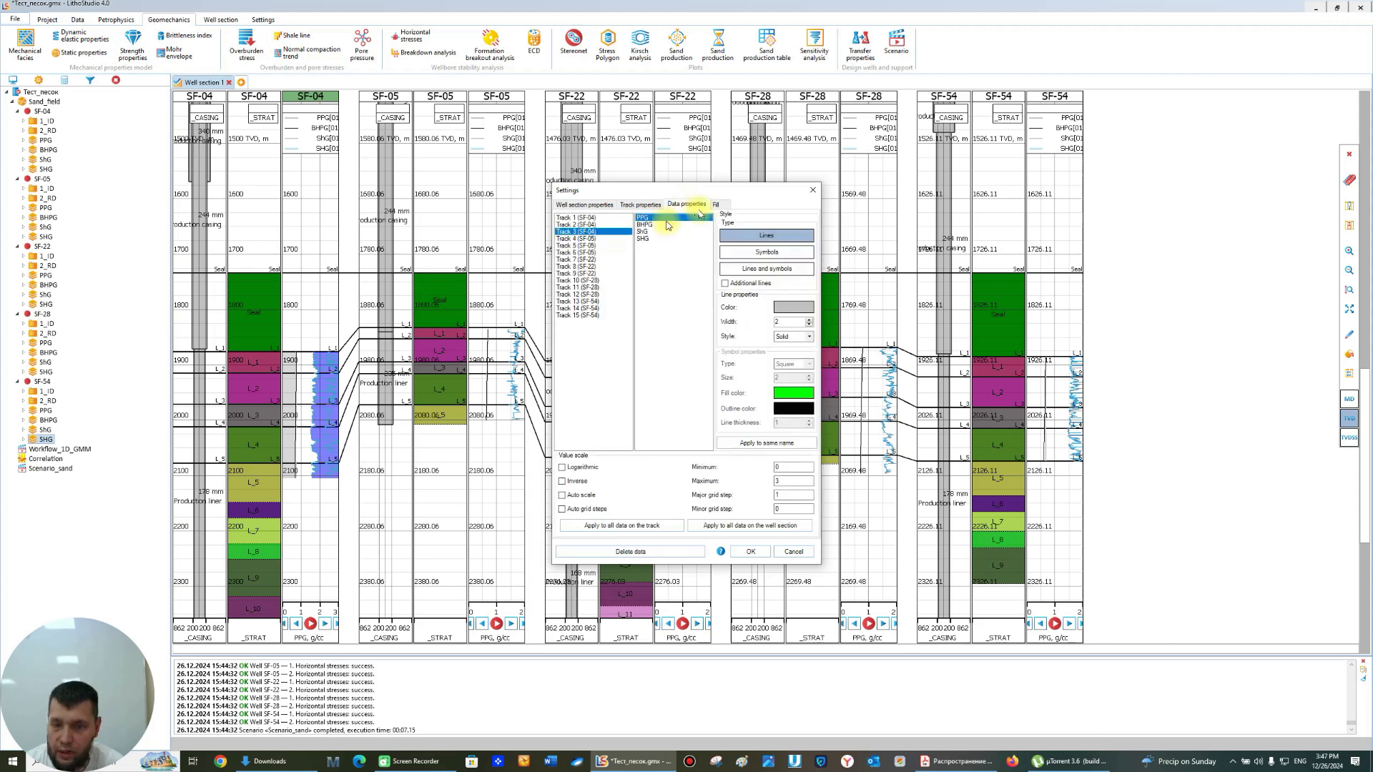
pyautogui.click(643, 239)
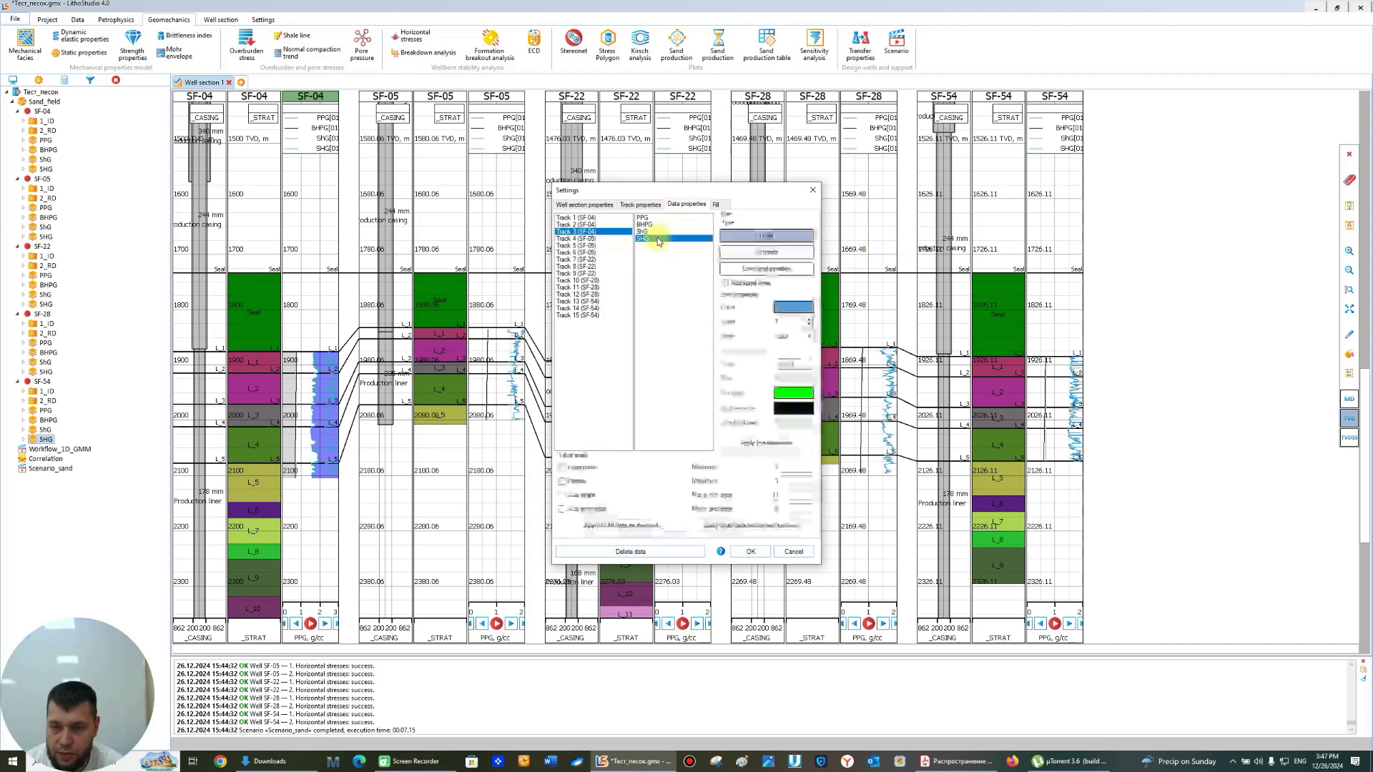
pyautogui.click(795, 308)
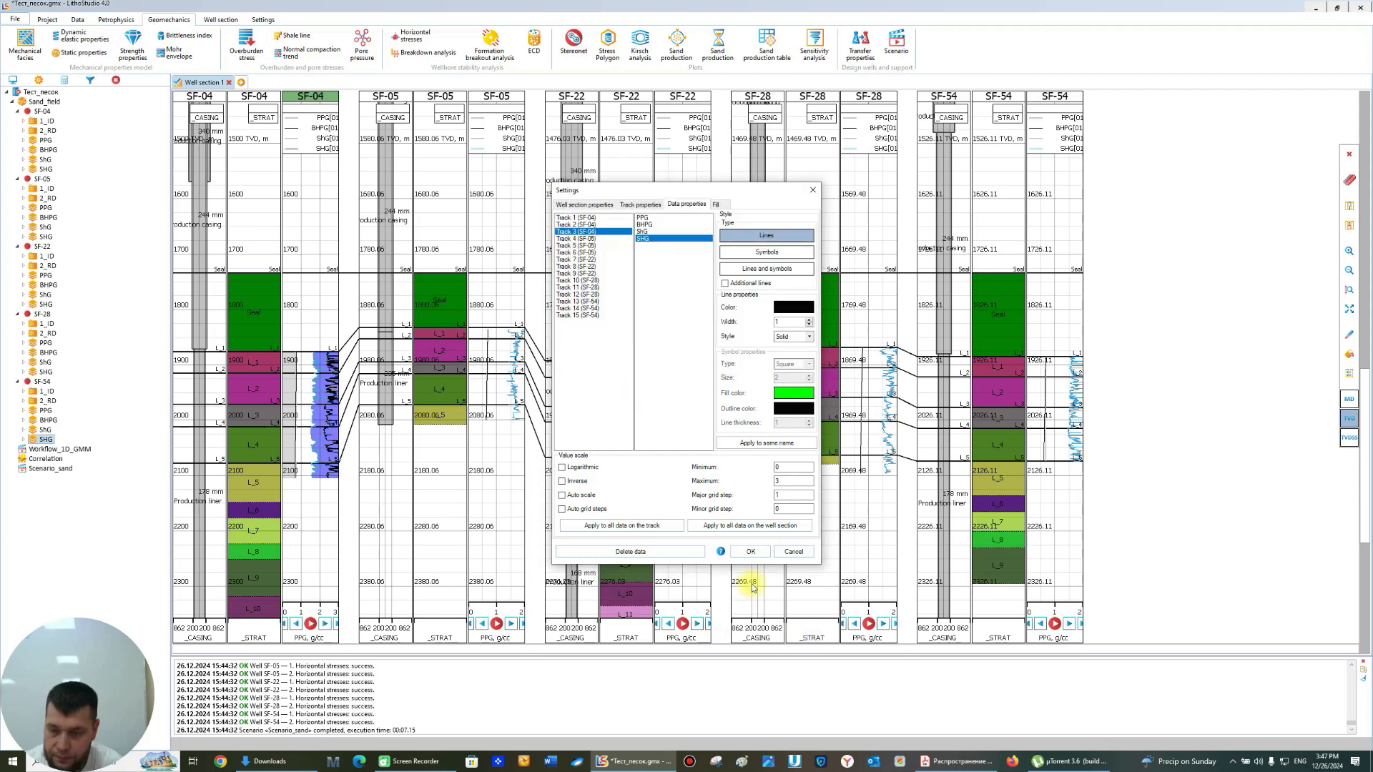
pyautogui.click(751, 552)
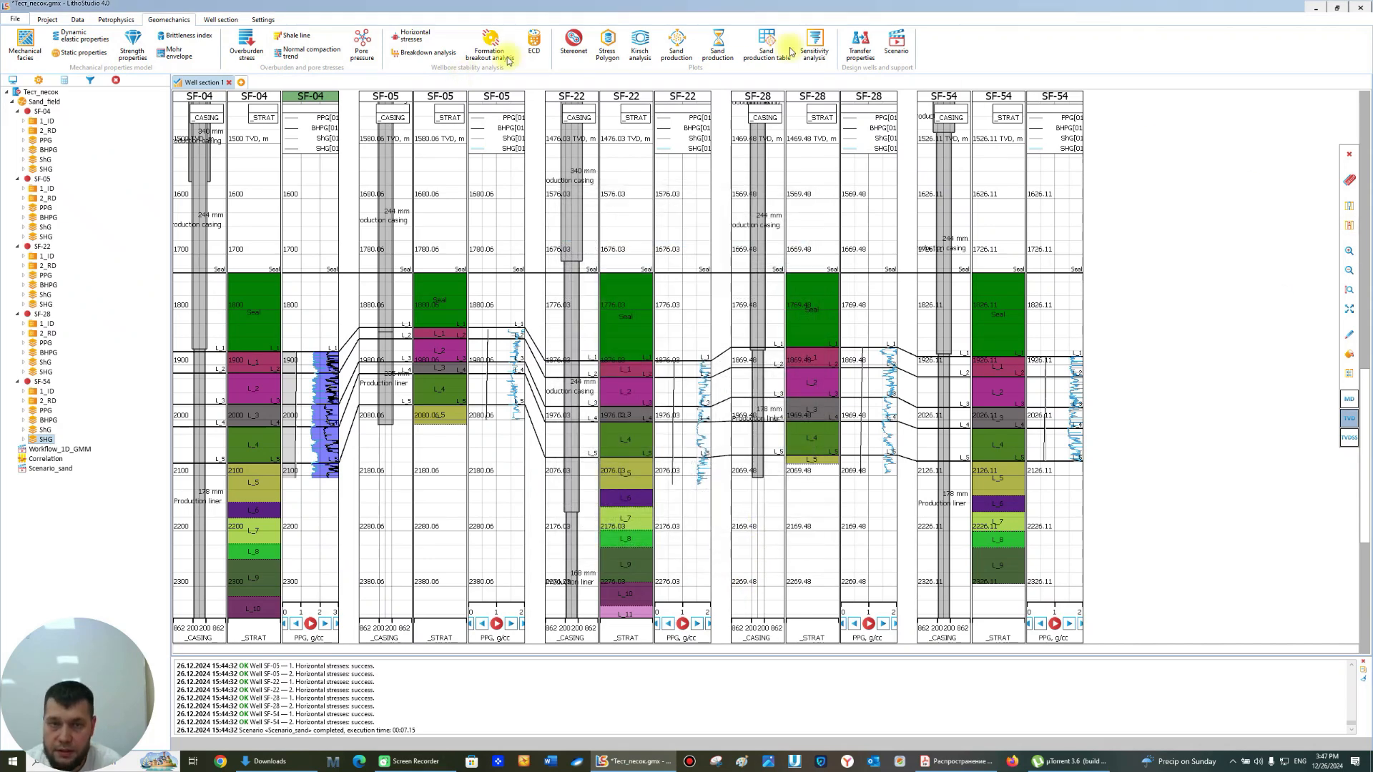
# - Update the track template TEST_ARRAYS with the selected SF-04 arrays track
pyautogui.click(220, 19)
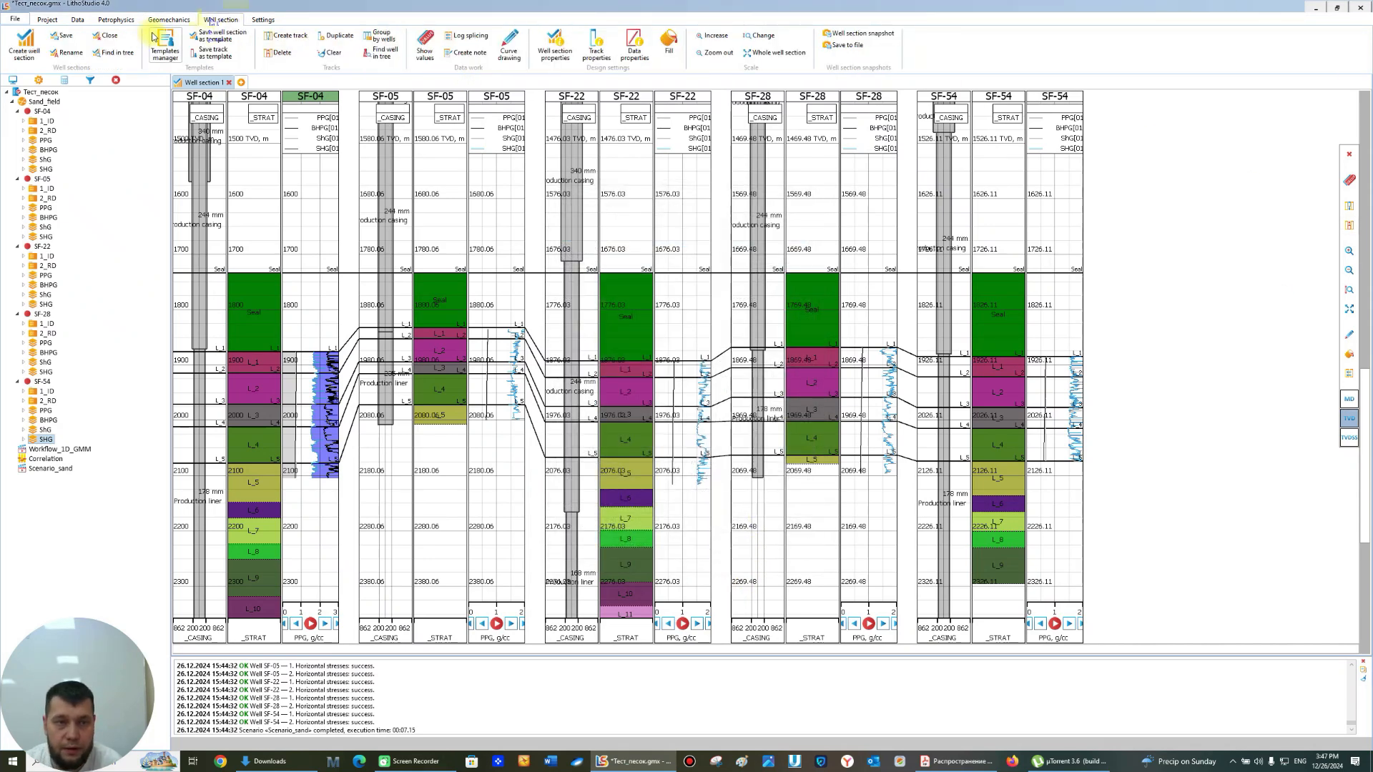
pyautogui.click(164, 47)
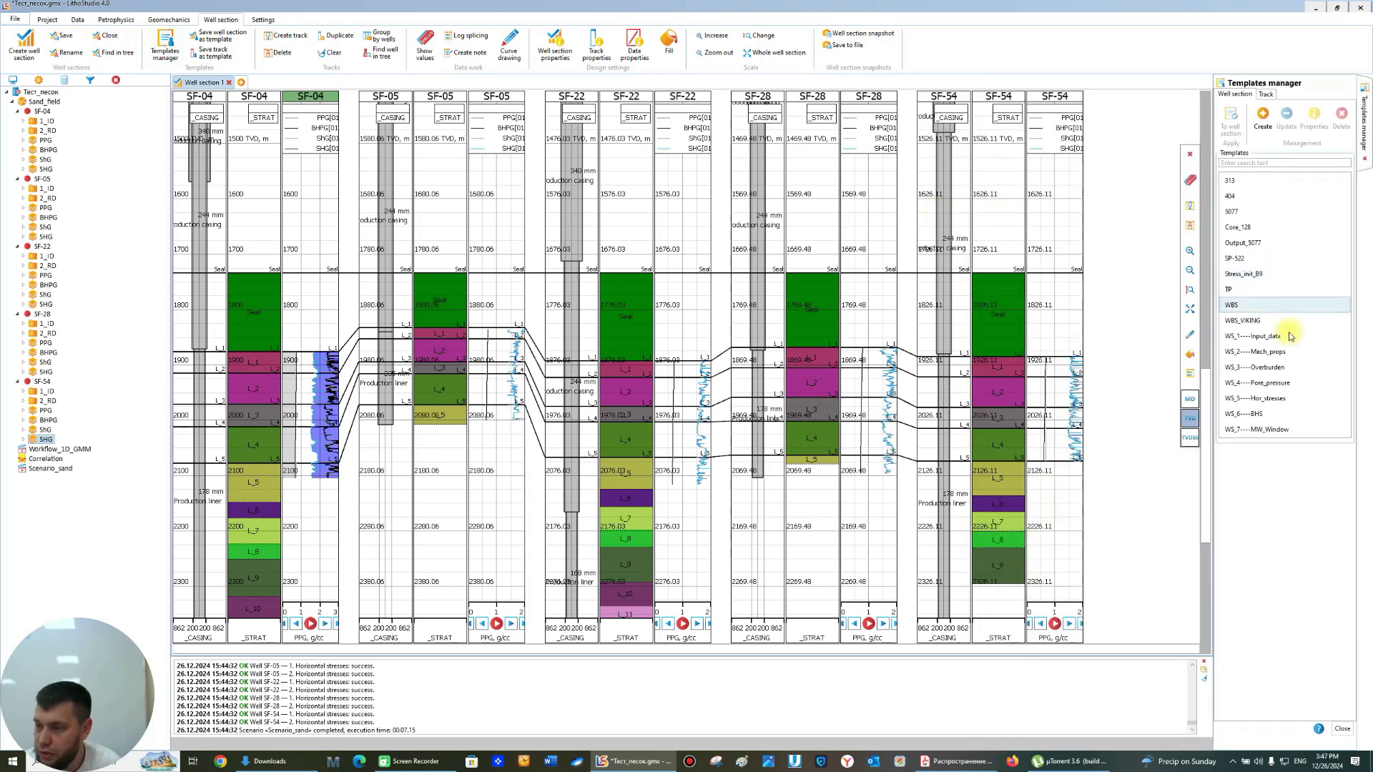
pyautogui.click(1262, 243)
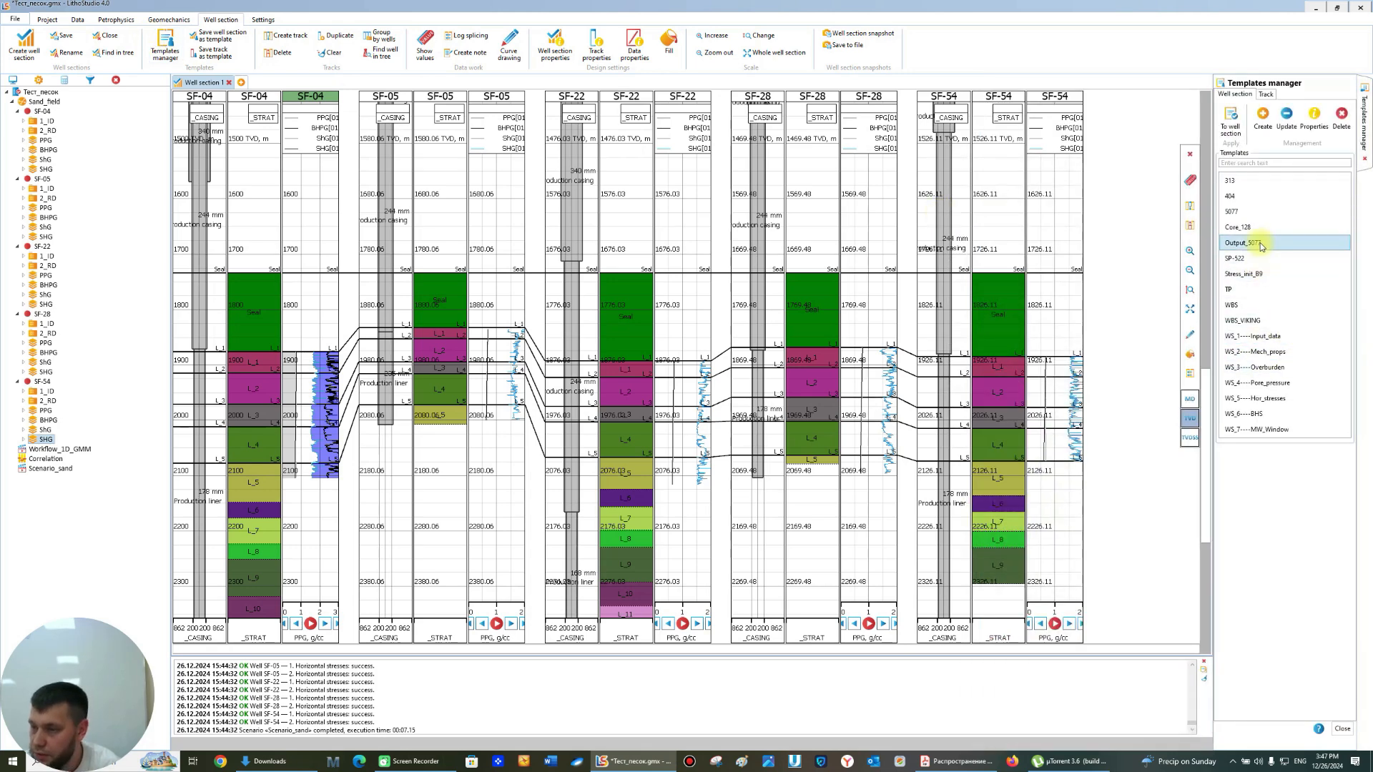
pyautogui.click(1265, 93)
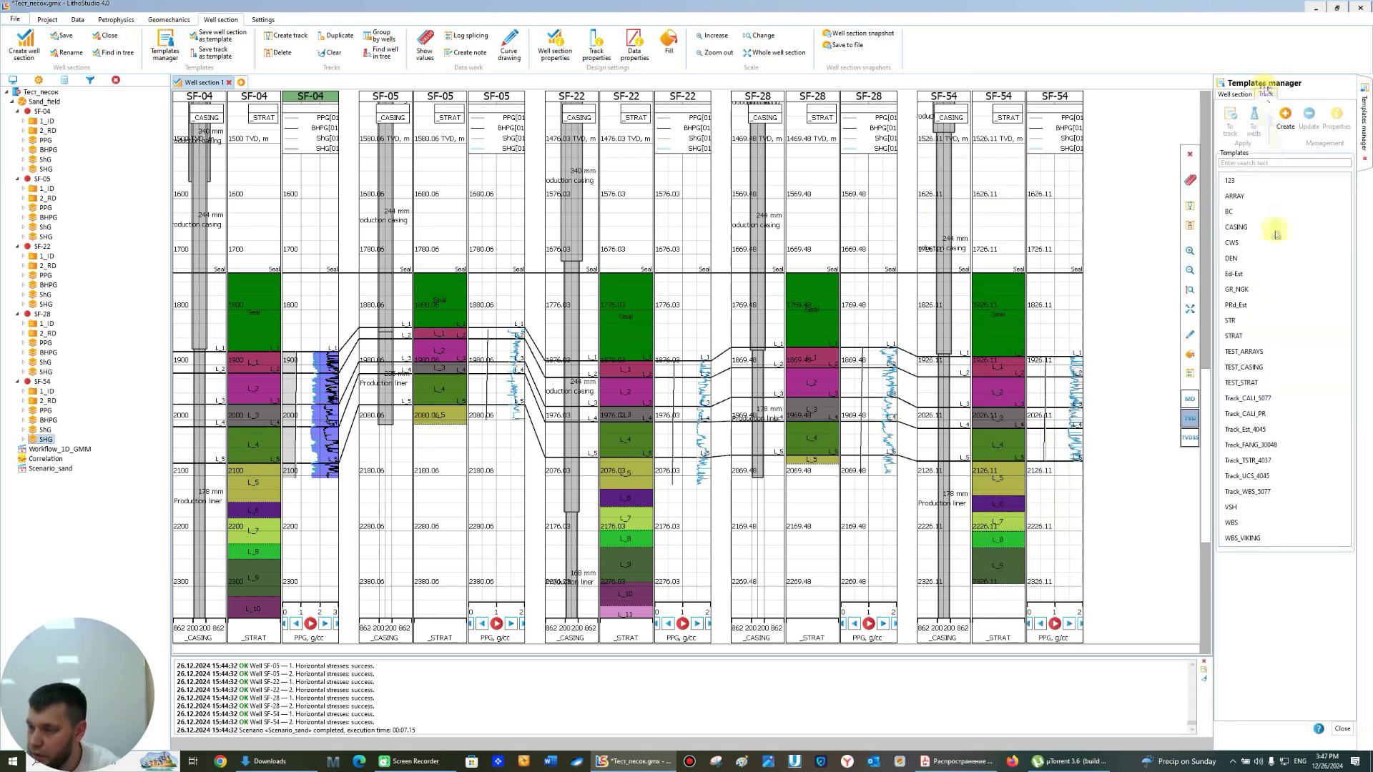
pyautogui.click(1245, 352)
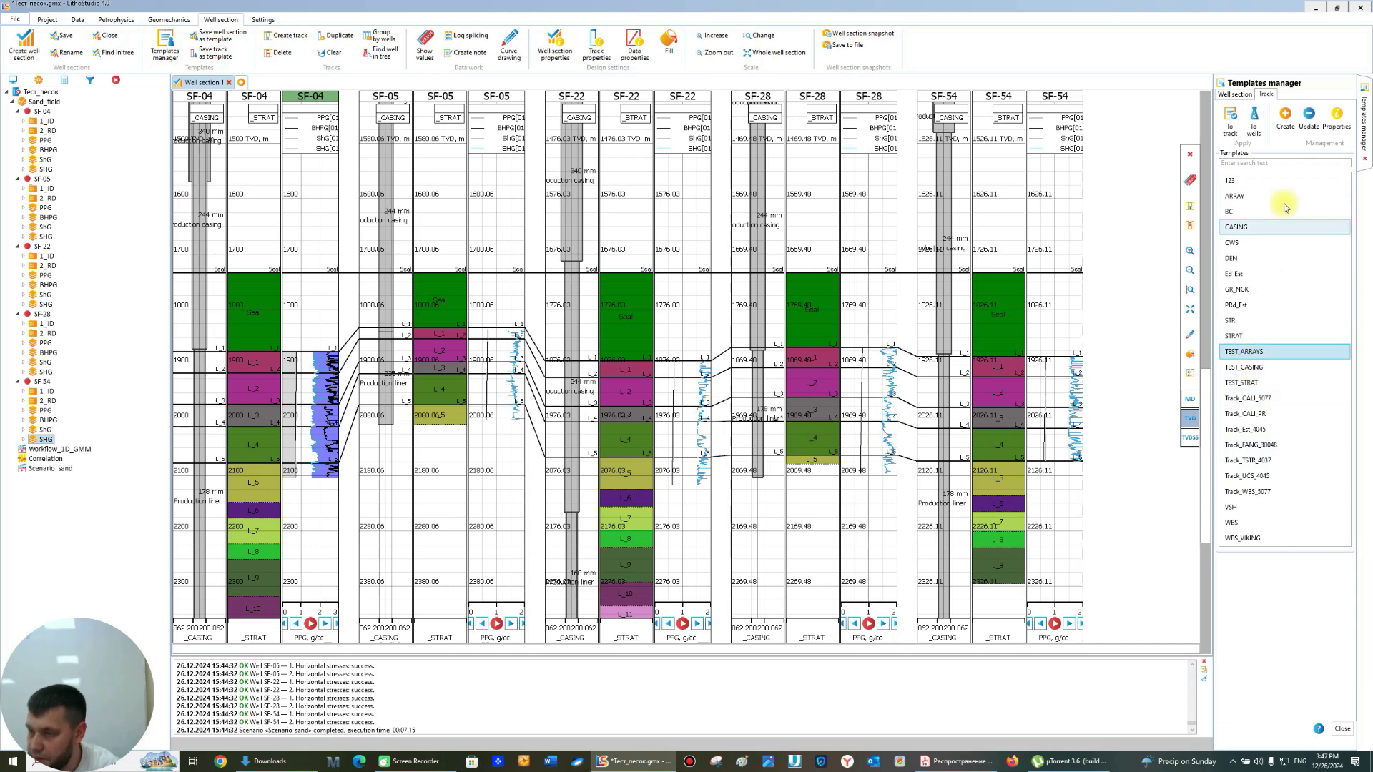
pyautogui.click(1309, 118)
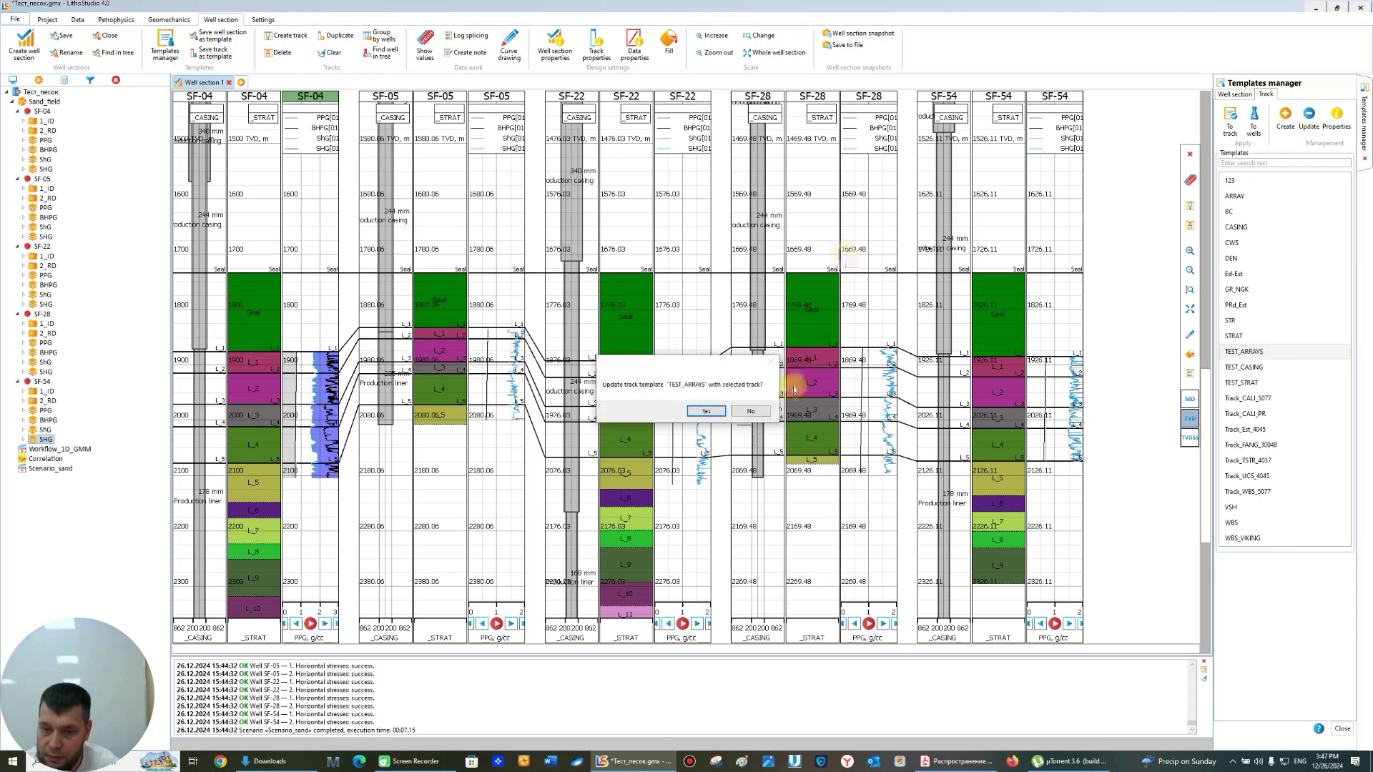
# - Update the TEST_ARRAYS track template with the selected track and apply it to wells SF-05, SF-22, SF-28 and SF-54 without clearing the well section
pyautogui.click(706, 411)
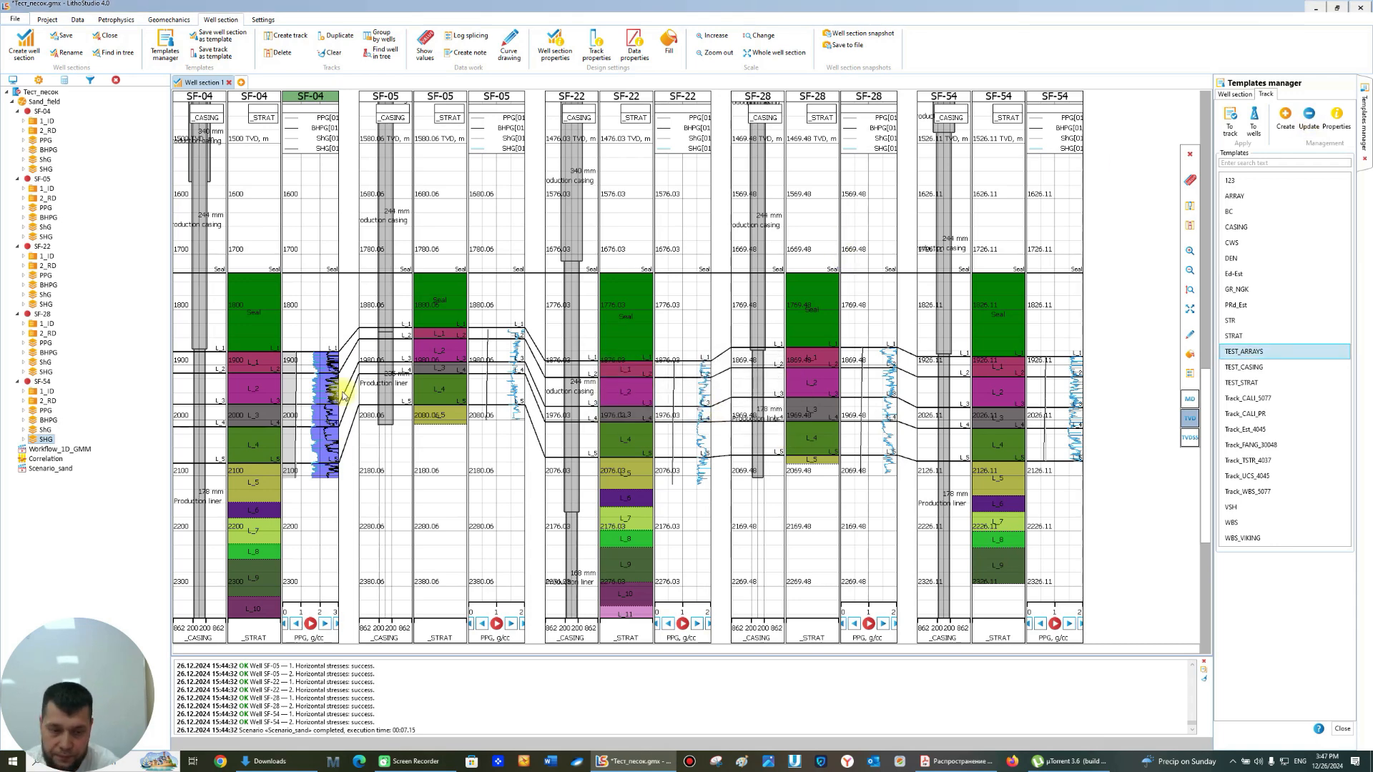
pyautogui.click(518, 210)
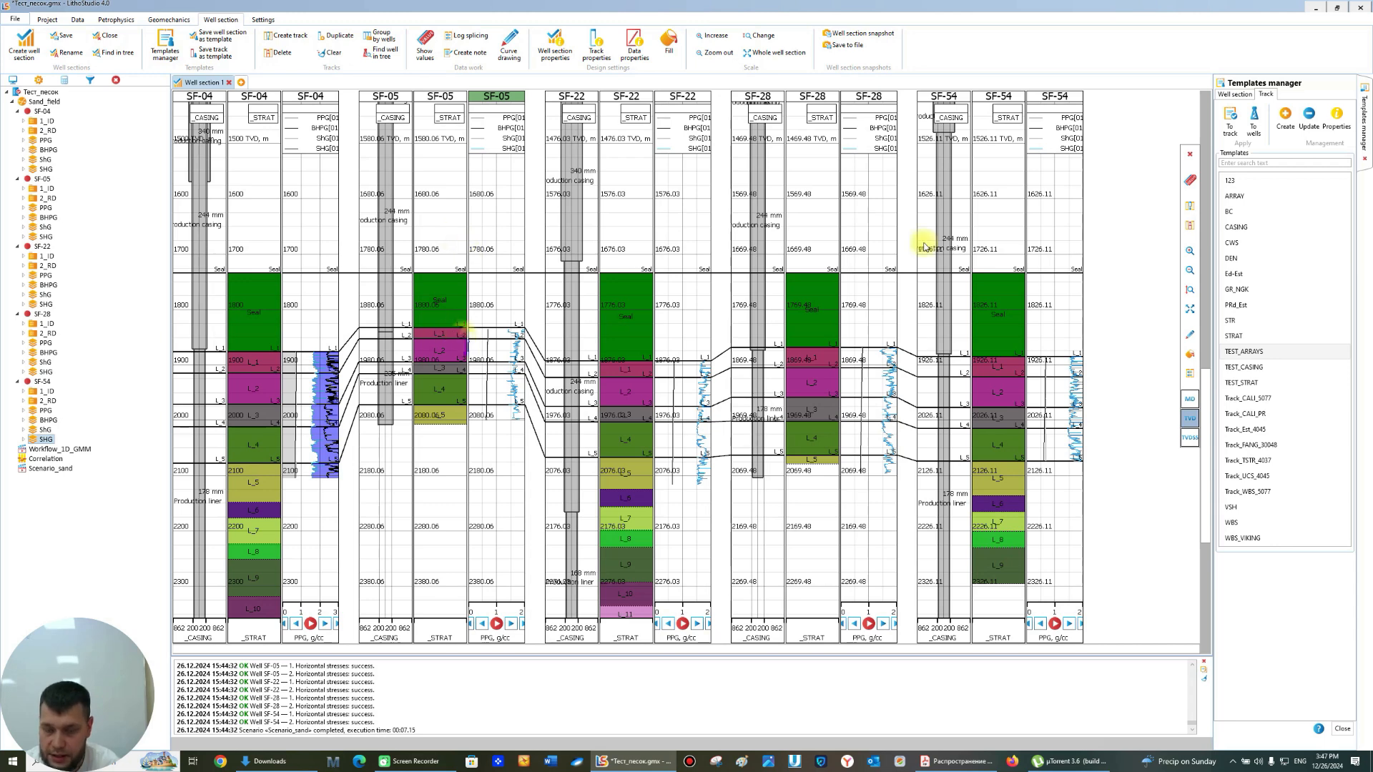
pyautogui.click(1250, 123)
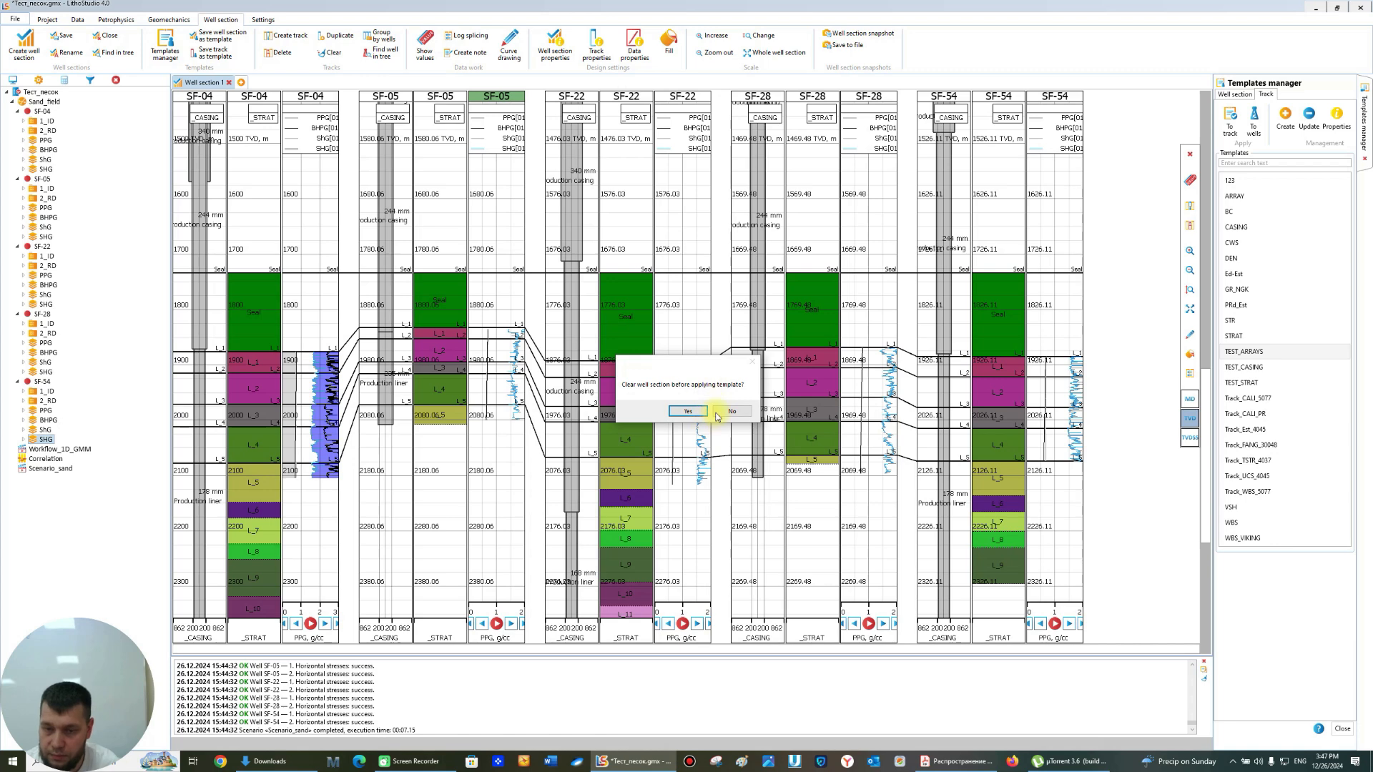
pyautogui.click(730, 412)
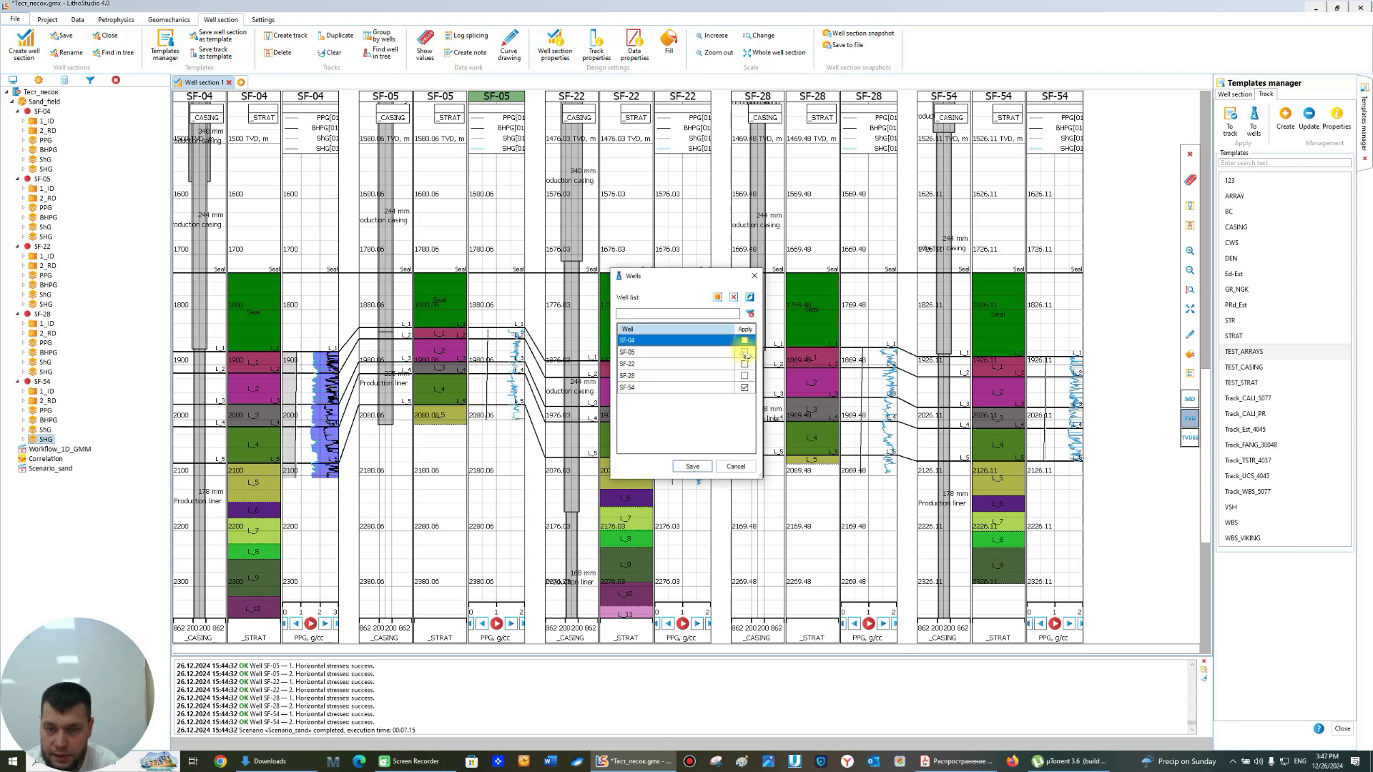
pyautogui.click(744, 364)
pyautogui.click(744, 376)
pyautogui.click(744, 387)
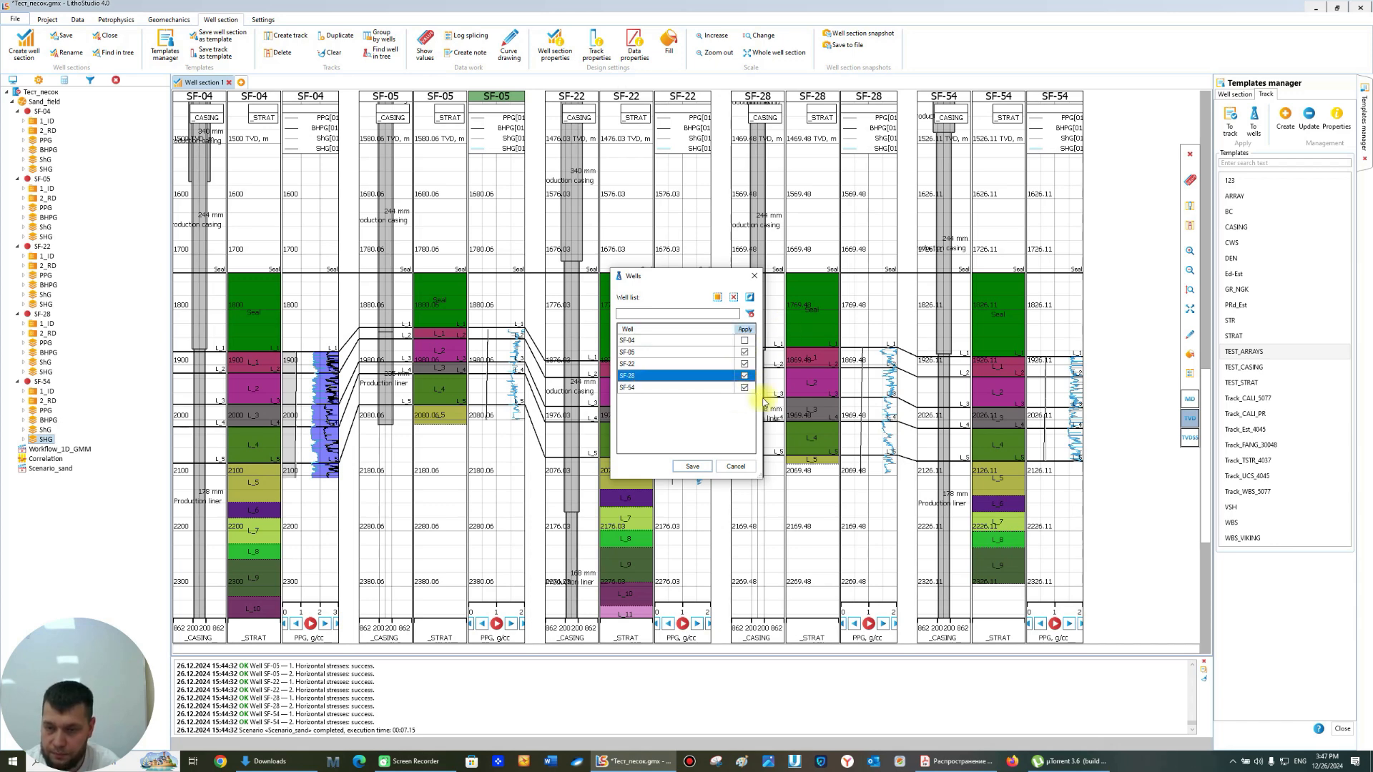
pyautogui.click(693, 469)
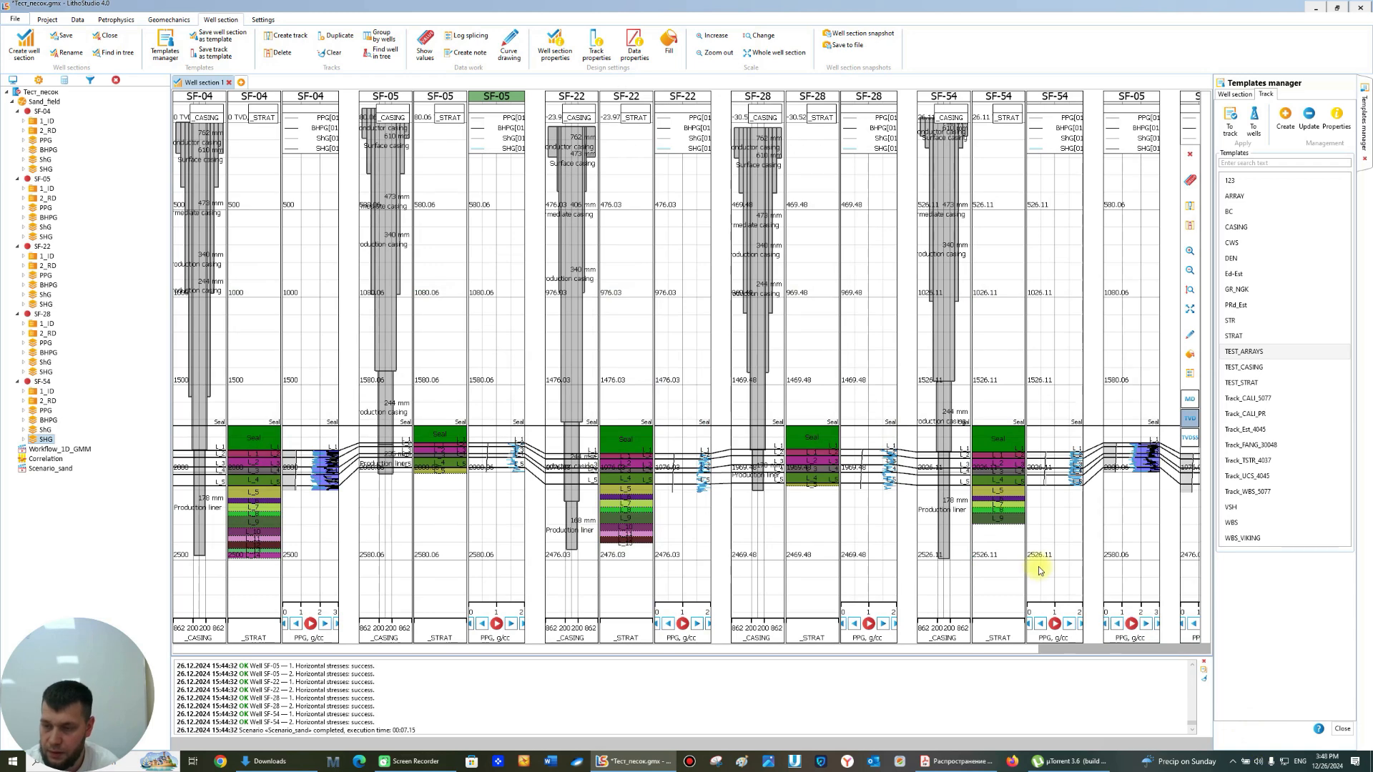
# - Move the new SF-05 array track beside the other SF-05 tracks and delete the old SF-05 array track
pyautogui.moveTo(481, 653); pyautogui.dragTo(677, 650)
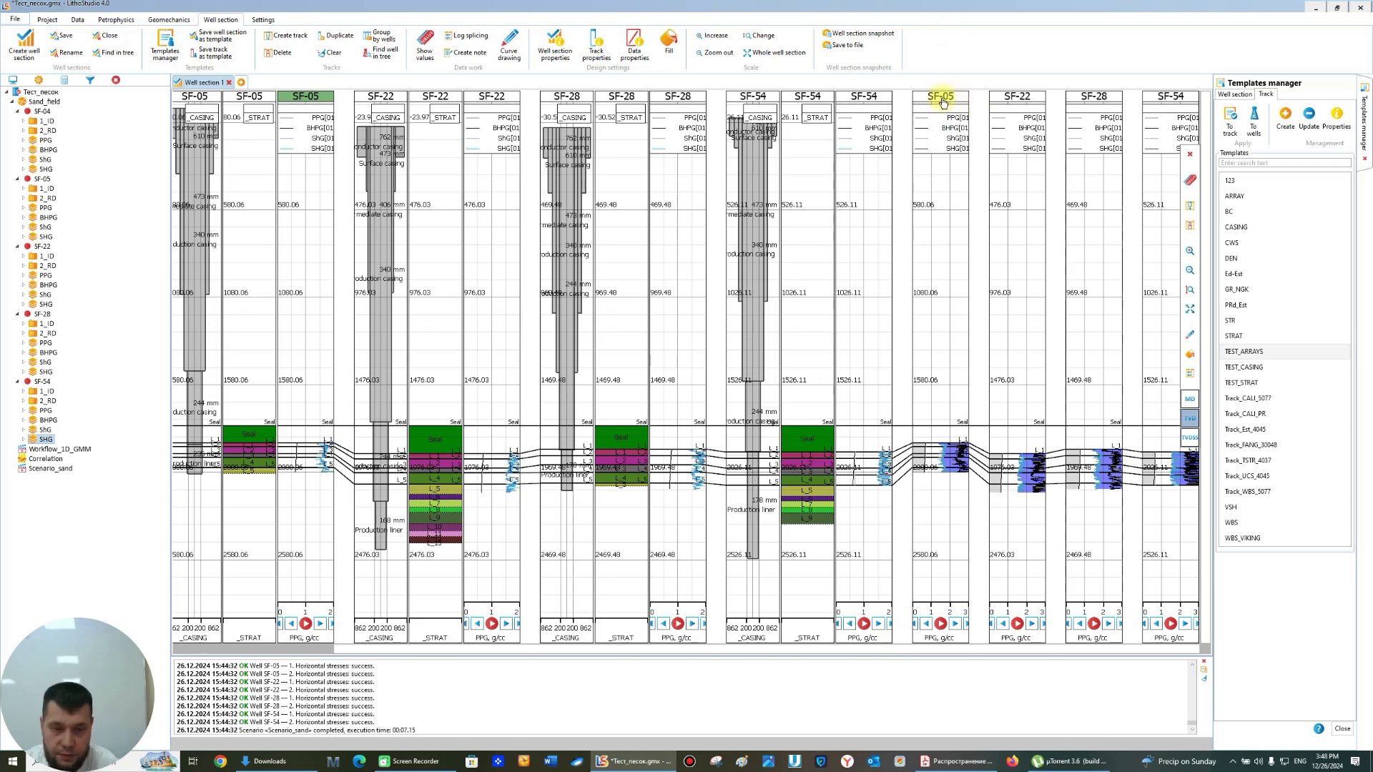
pyautogui.moveTo(942, 102); pyautogui.dragTo(299, 109)
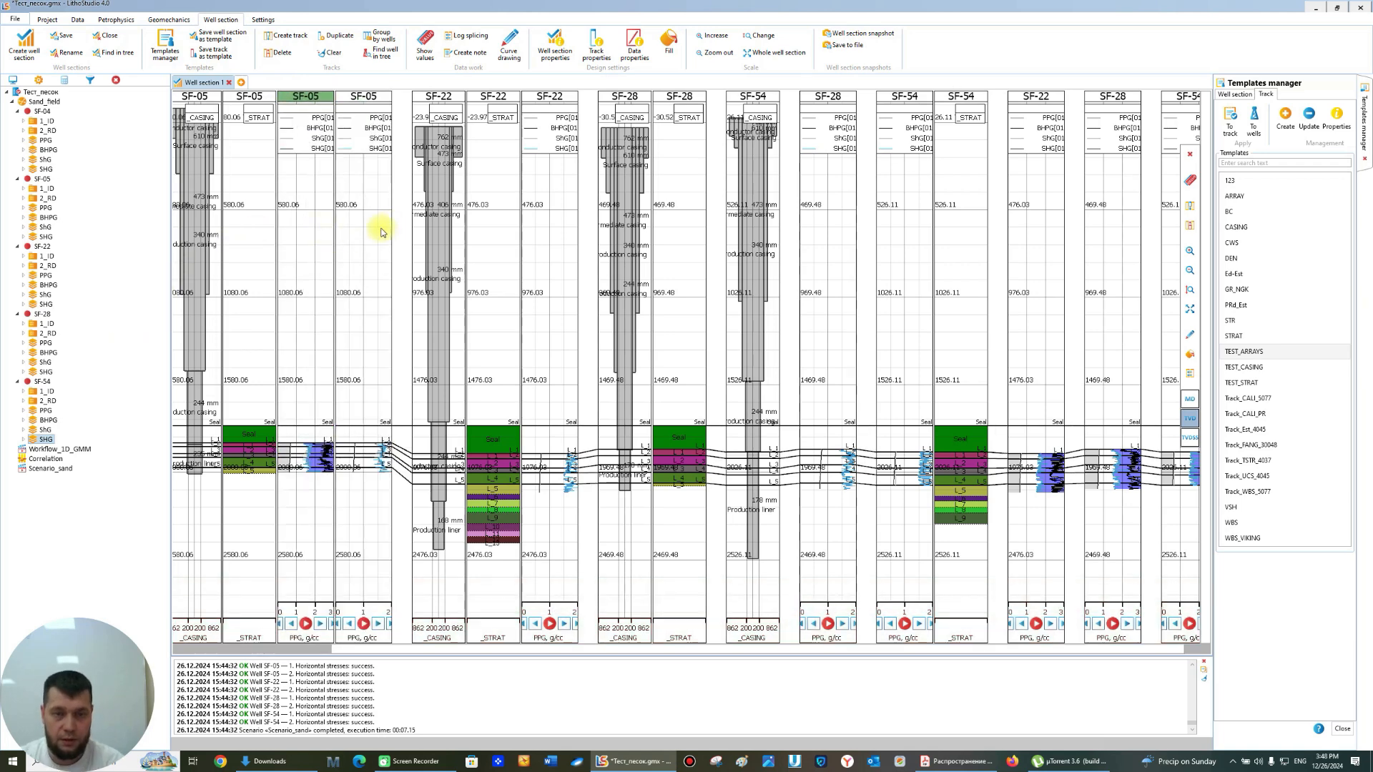
pyautogui.rightClick(349, 241)
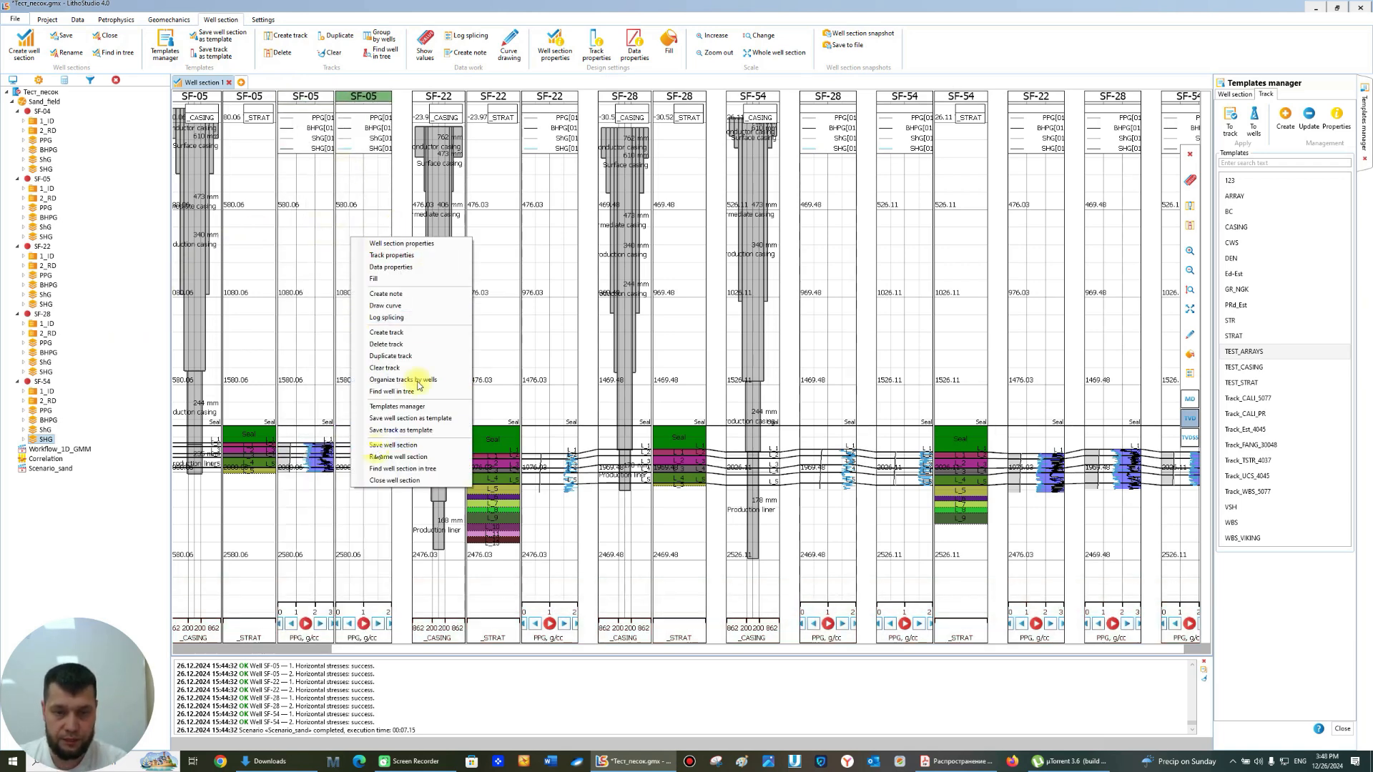
pyautogui.click(421, 349)
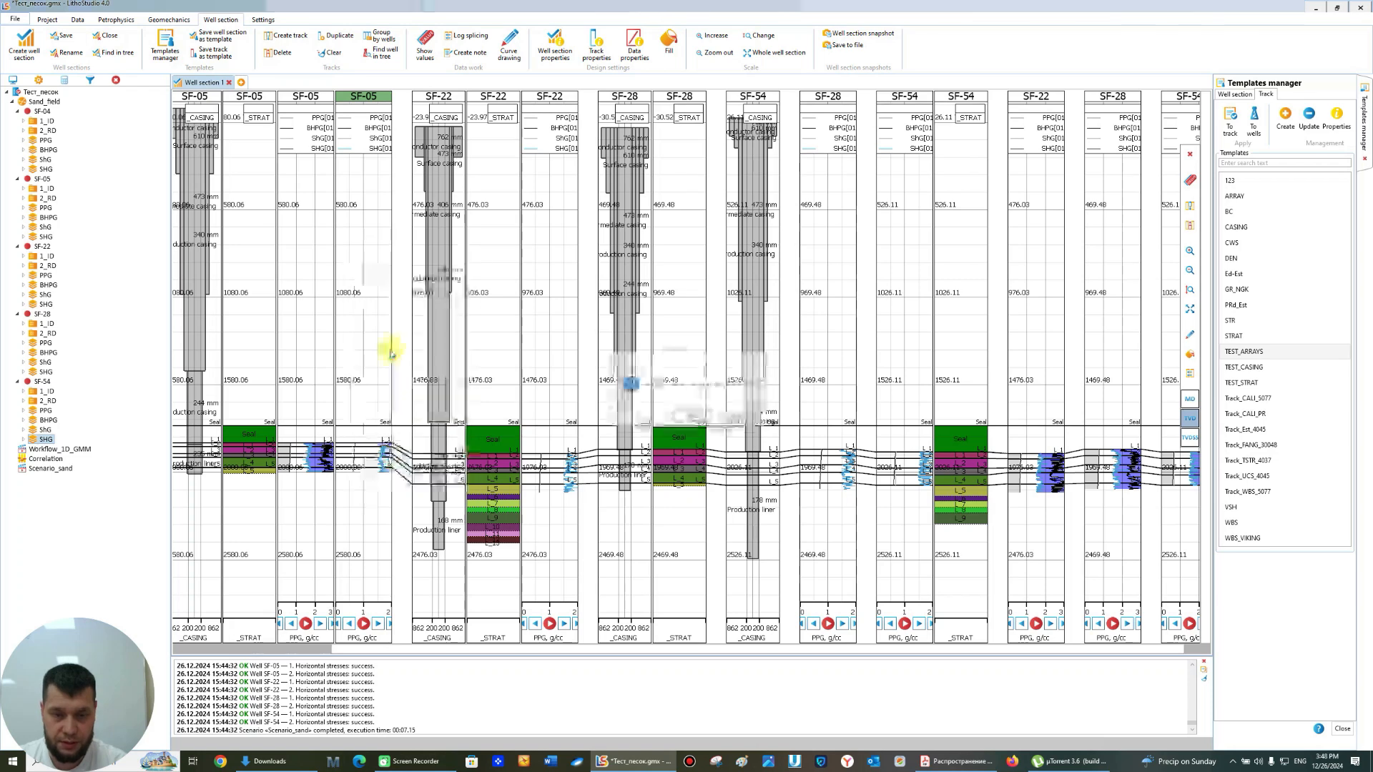
pyautogui.click(692, 417)
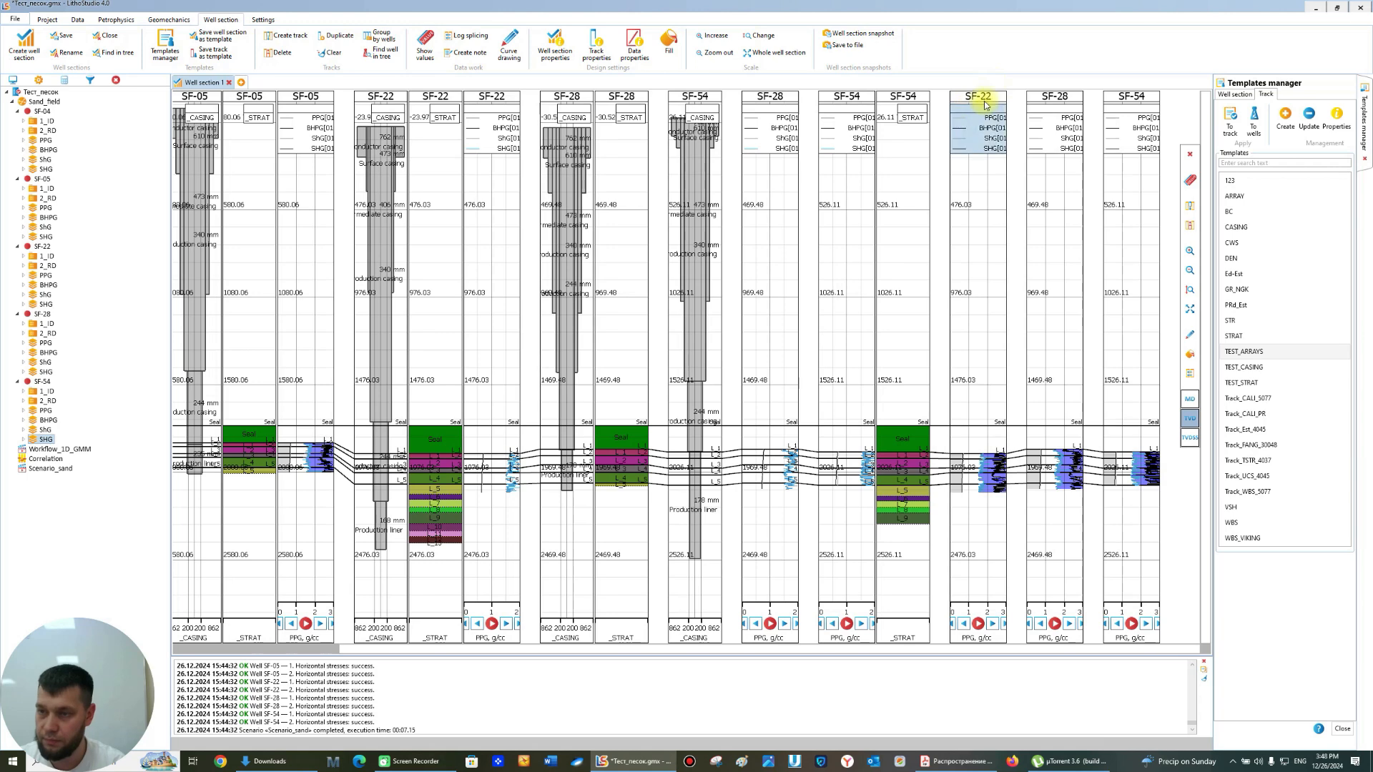
# - Move the new SF-22 array track into the SF-22 group and delete the old SF-22 array track
pyautogui.moveTo(987, 93); pyautogui.dragTo(546, 176)
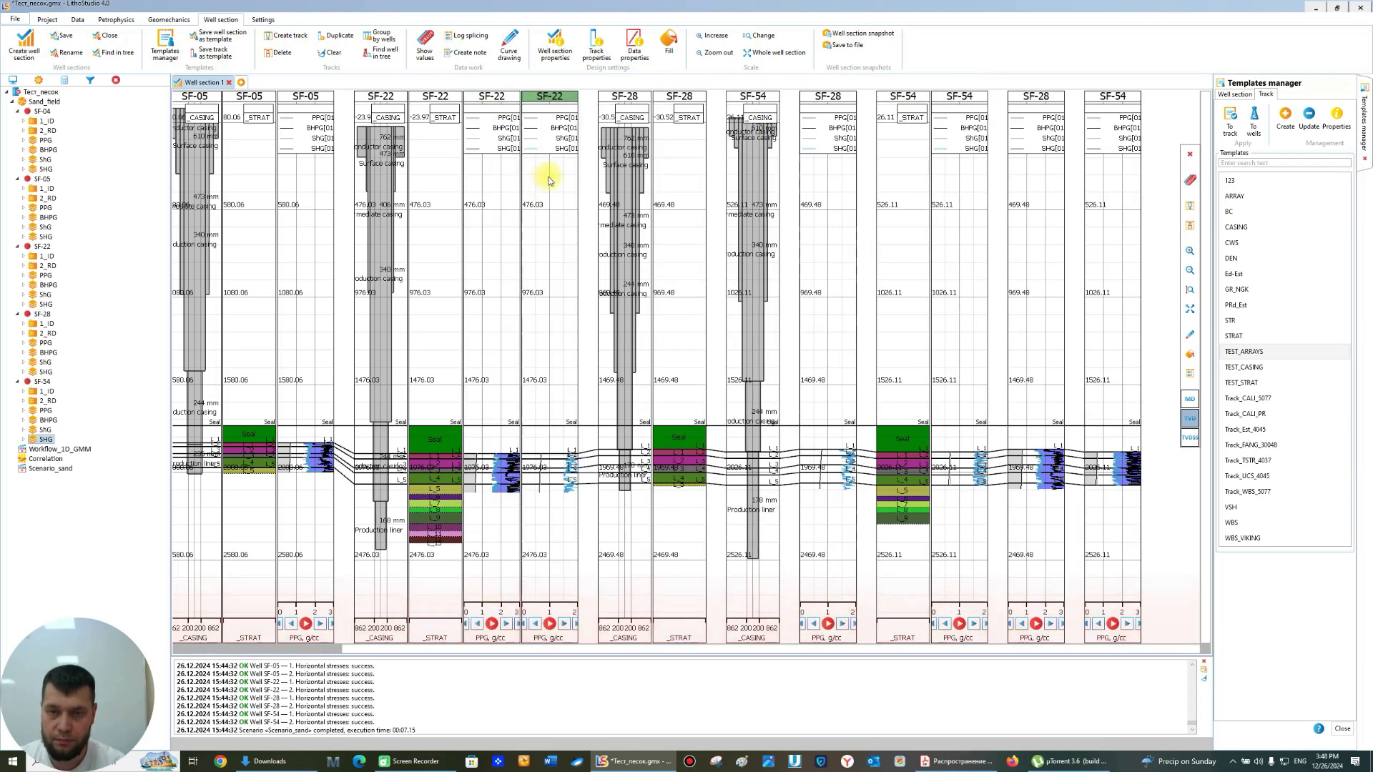
pyautogui.rightClick(550, 170)
pyautogui.click(593, 290)
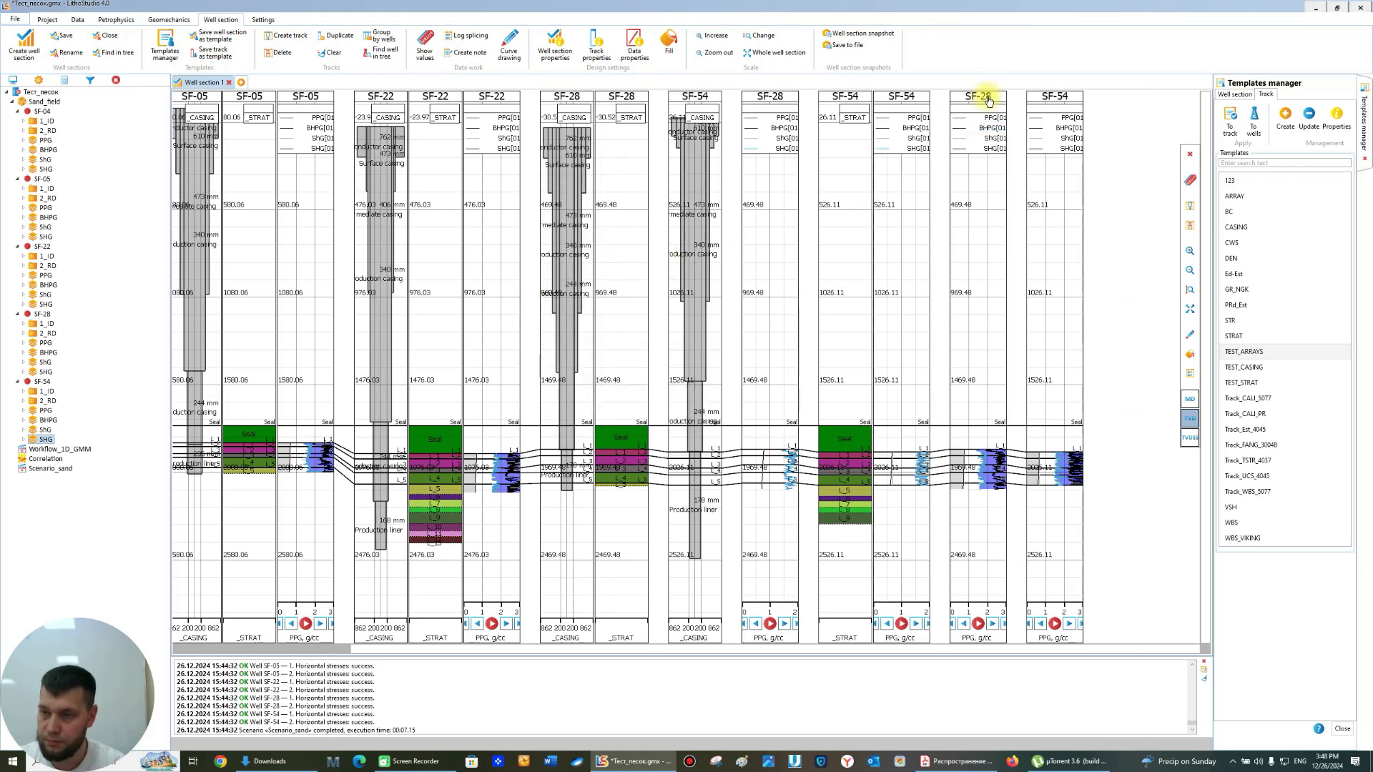
# - Move the new SF-28 array track beside the SF-28 stratigraphy track and delete the old SF-28 array track
pyautogui.moveTo(990, 103); pyautogui.dragTo(722, 122)
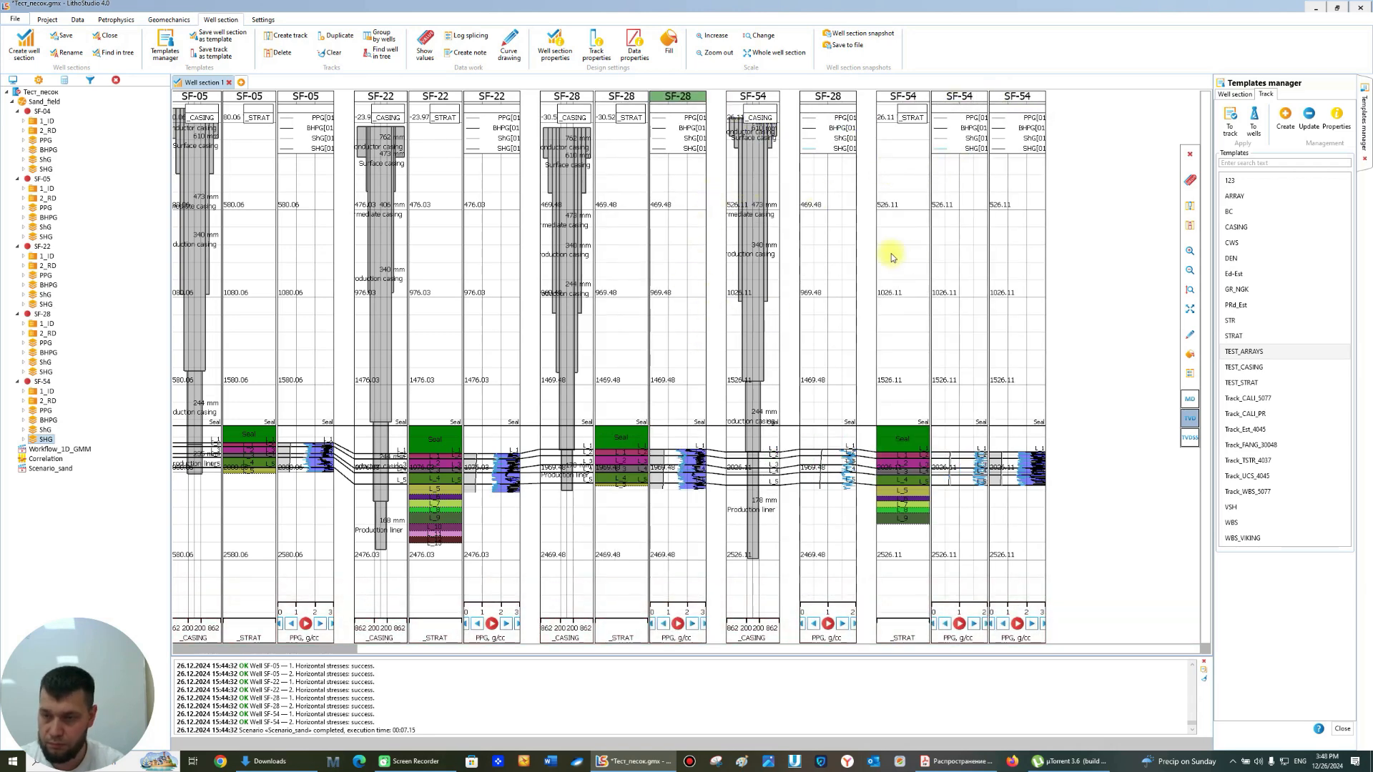
pyautogui.click(830, 226)
pyautogui.rightClick(830, 224)
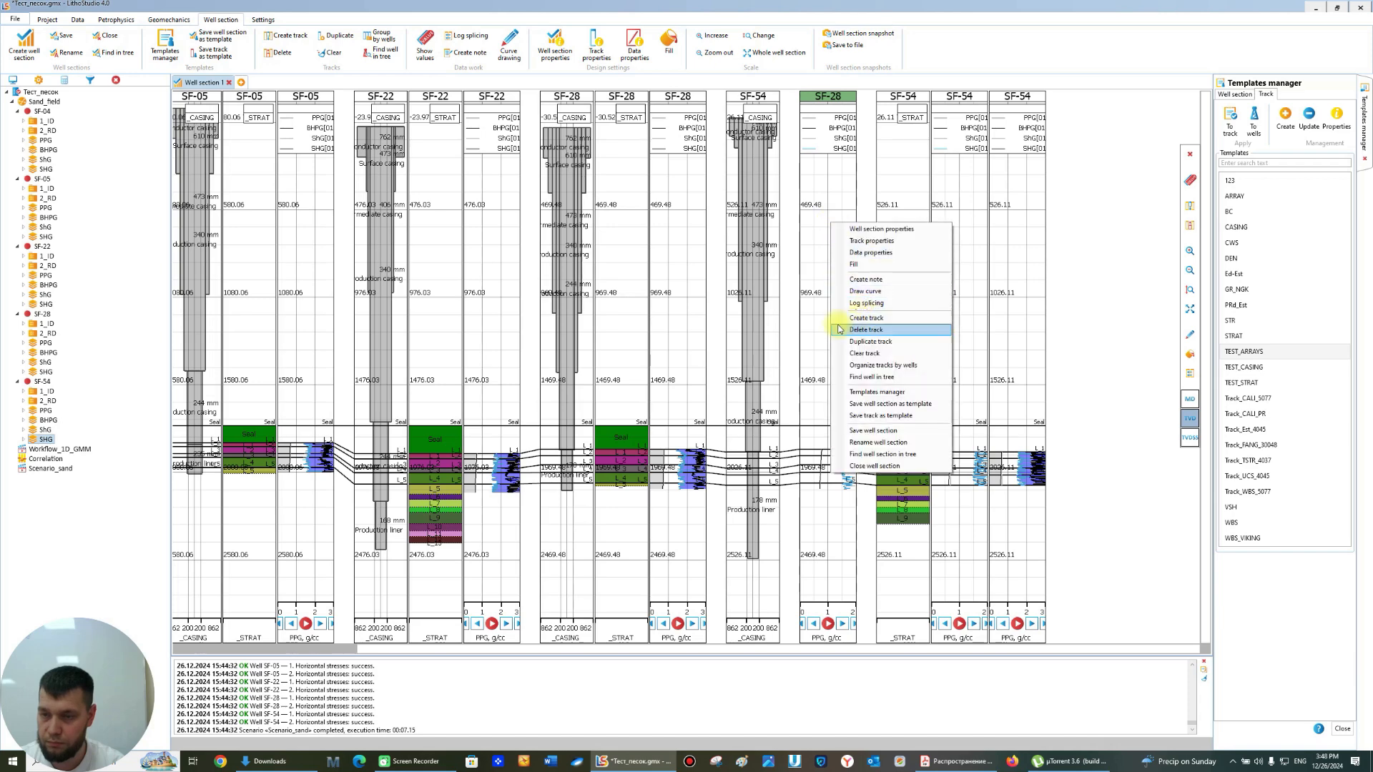
pyautogui.click(865, 329)
pyautogui.press('Return')
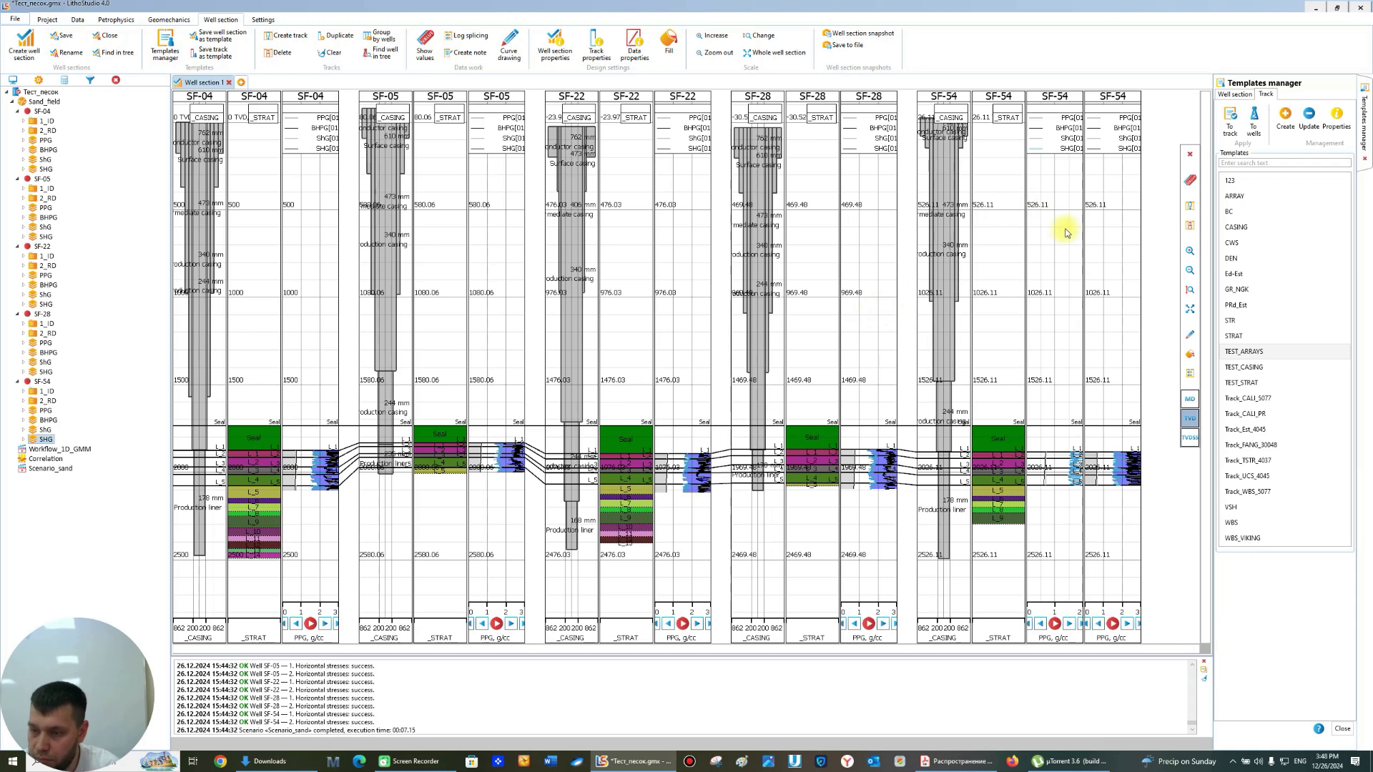
# - Delete the old SF-54 array track, keeping the one created from the updated template
pyautogui.click(1051, 247)
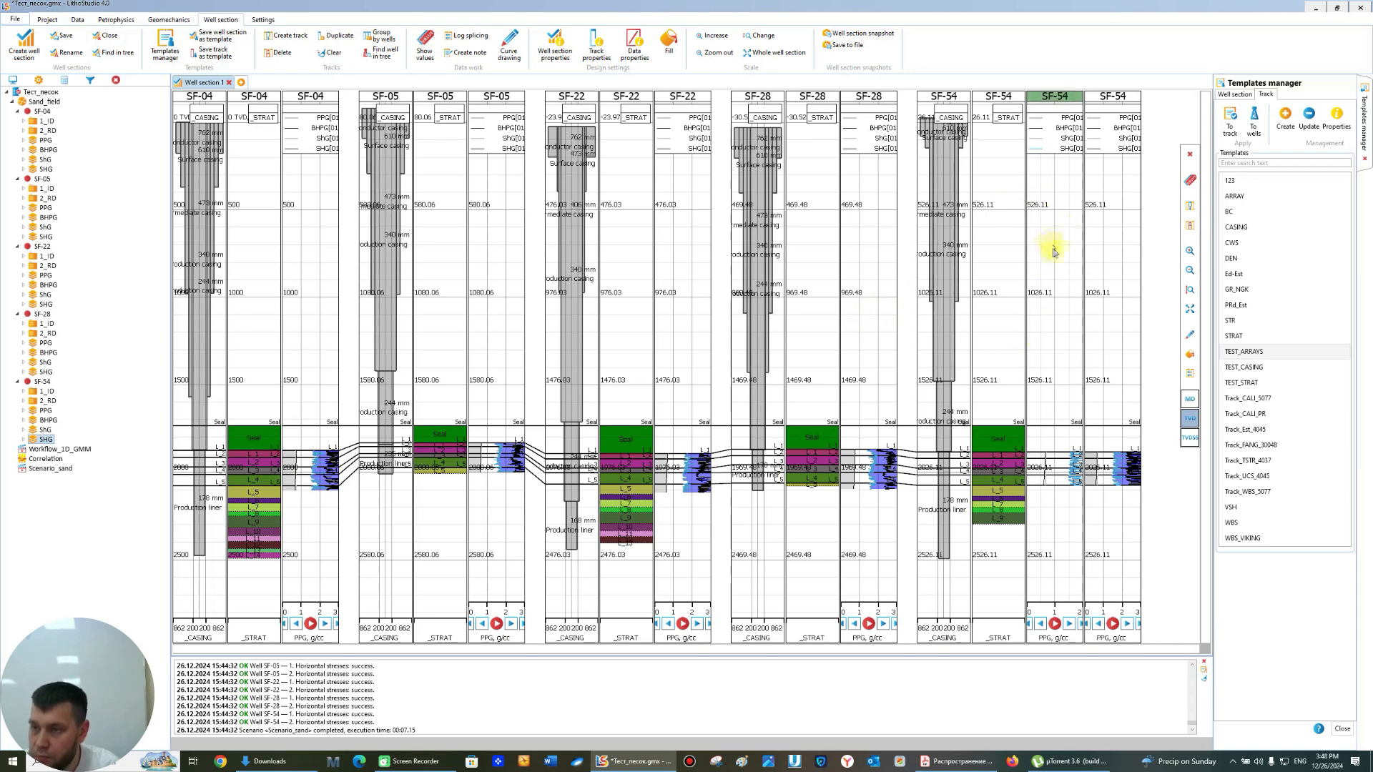
pyautogui.rightClick(1053, 249)
pyautogui.click(1086, 358)
pyautogui.press('Return')
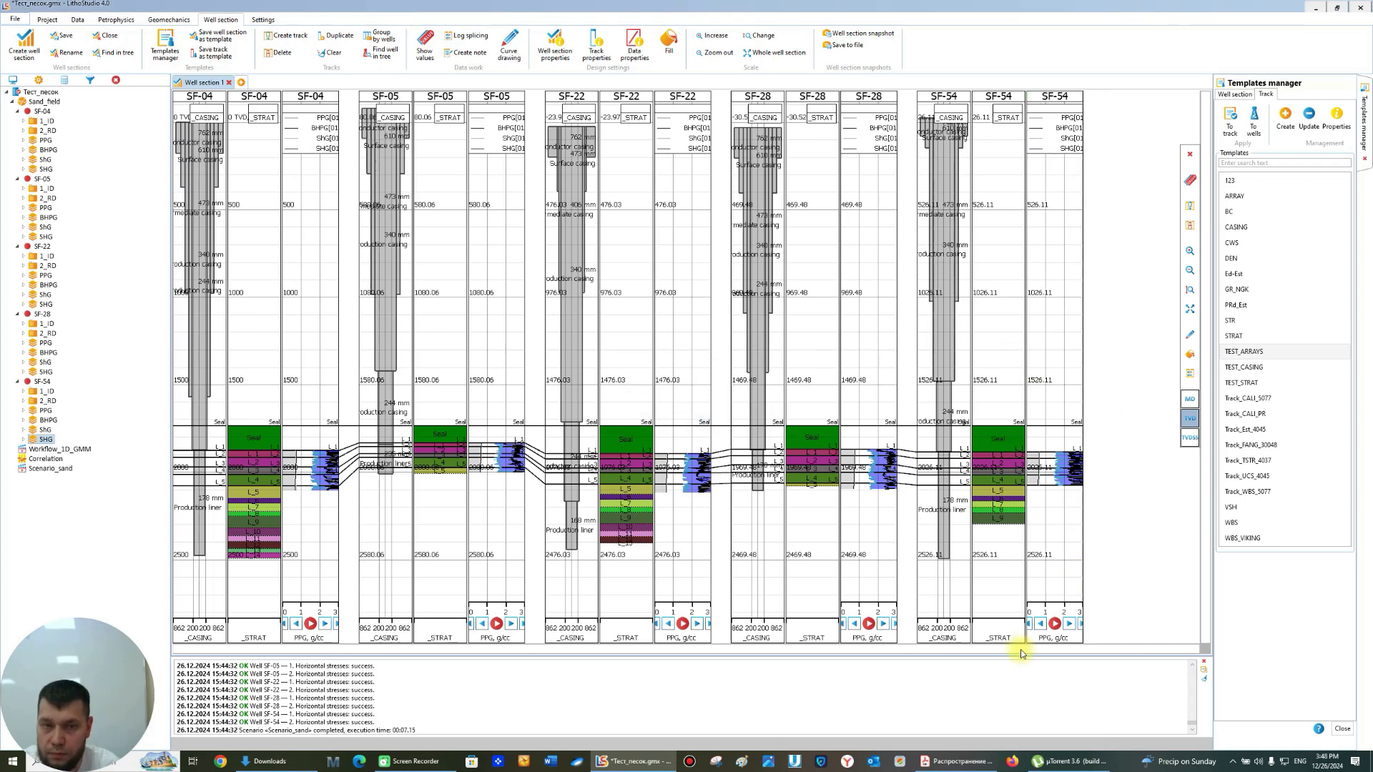
# - Play the time-step animation of the SF-04 array track over the reservoir interval and save the project
pyautogui.keyDown('ctrl'); pyautogui.scroll(4, 762, 517); pyautogui.keyUp('ctrl')
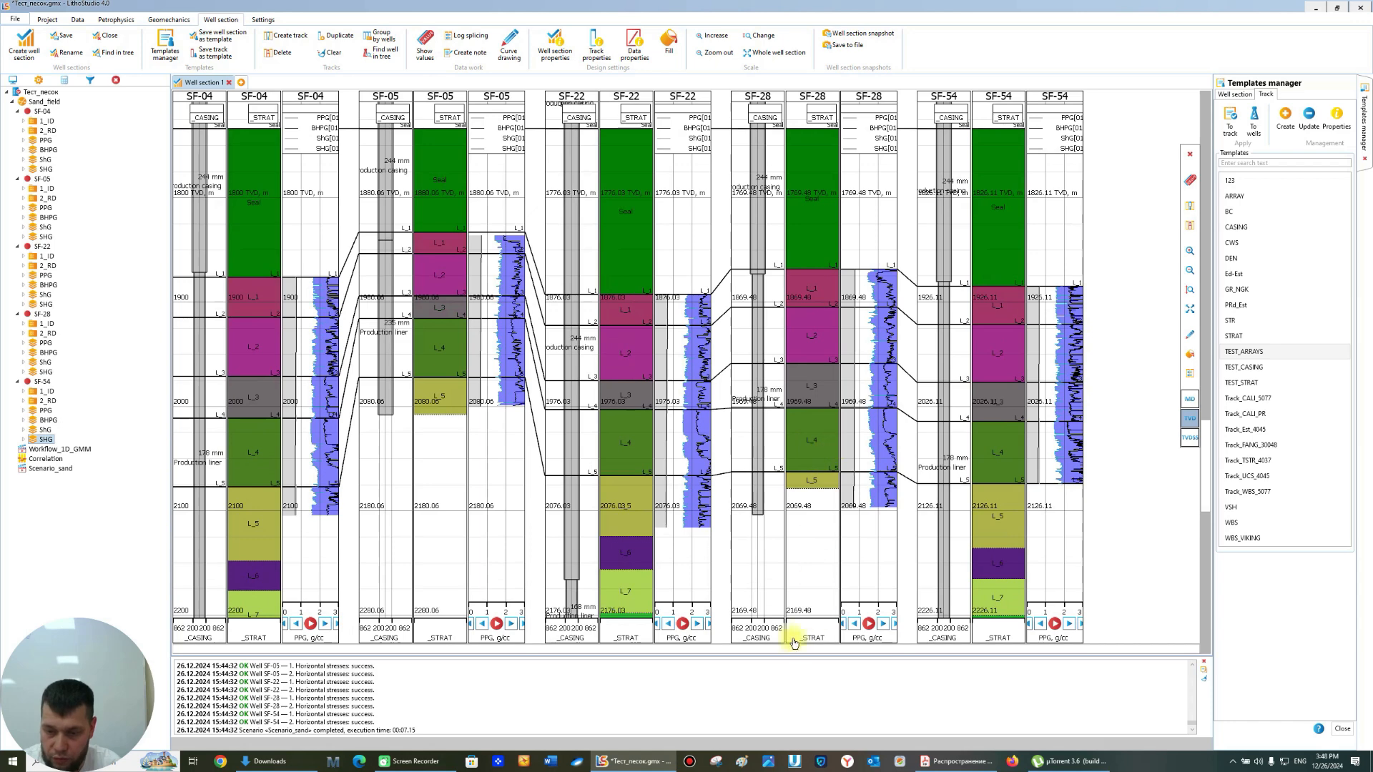
pyautogui.click(312, 624)
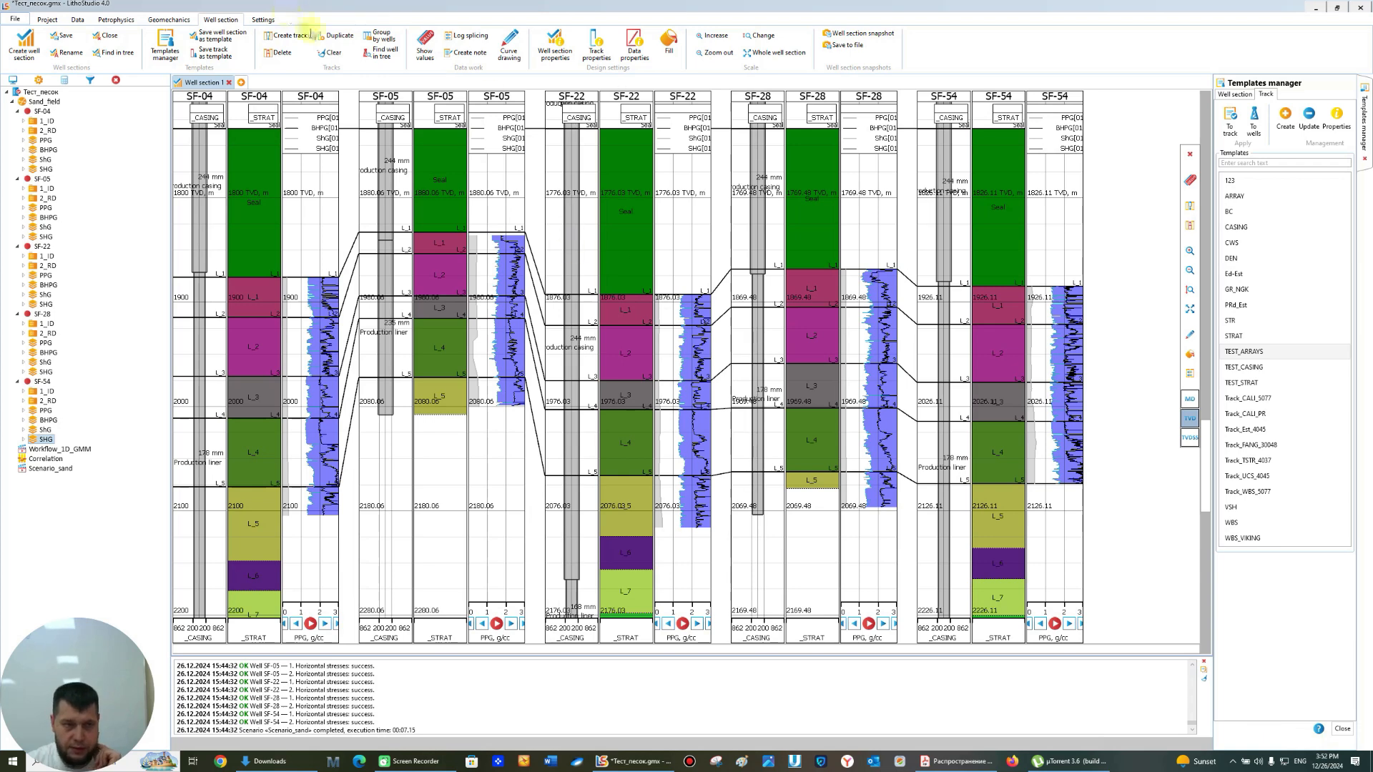
pyautogui.click(15, 18)
pyautogui.click(39, 85)
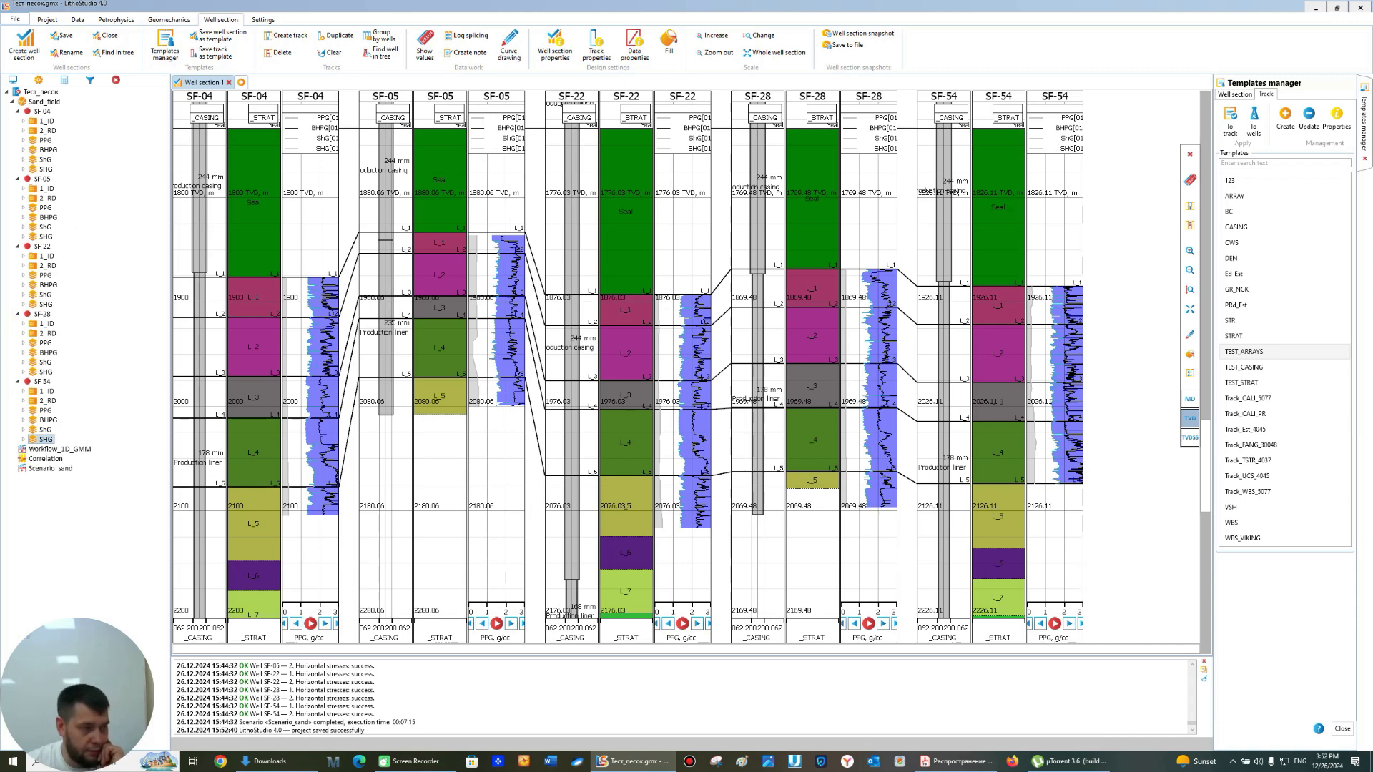
# - Open Scenario_sand for editing and add the Sand production wizard to its selected wizards
pyautogui.click(50, 469)
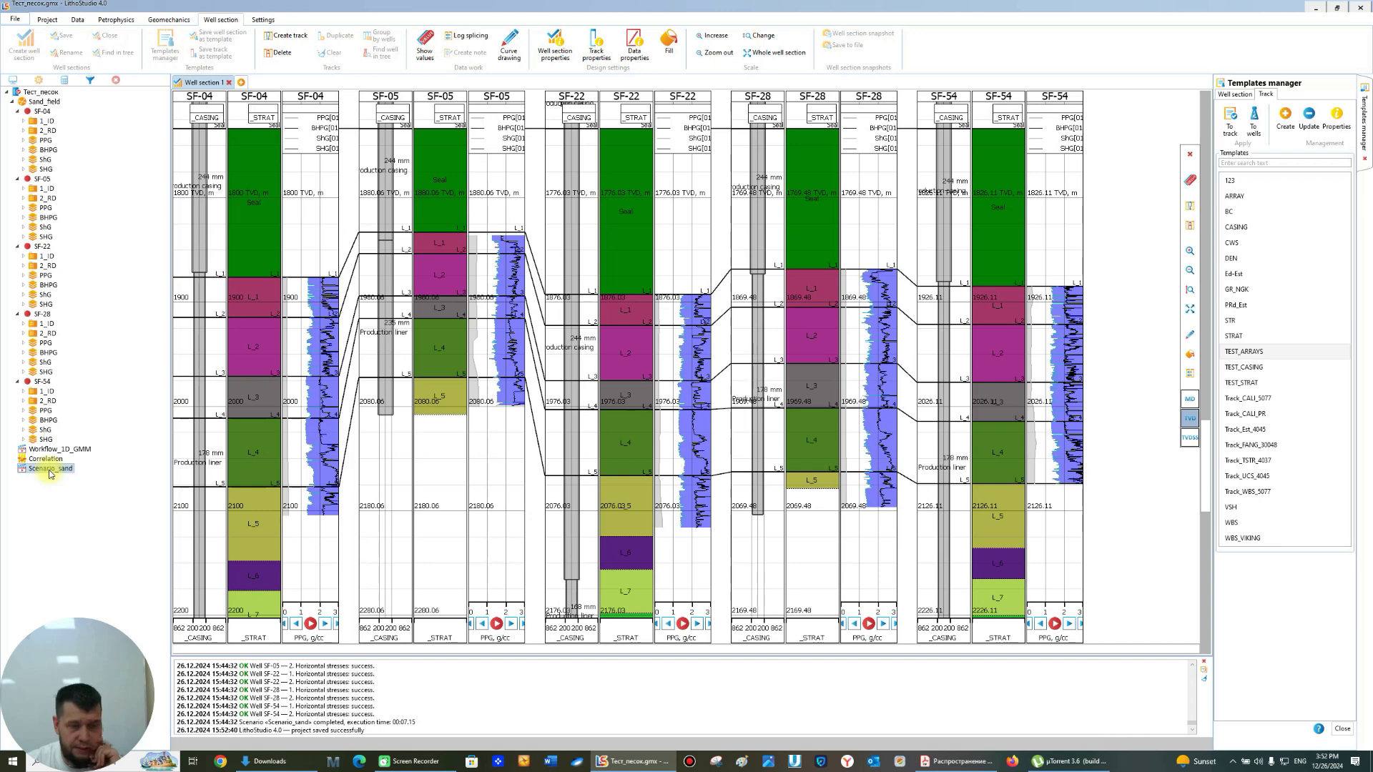
pyautogui.doubleClick(50, 469)
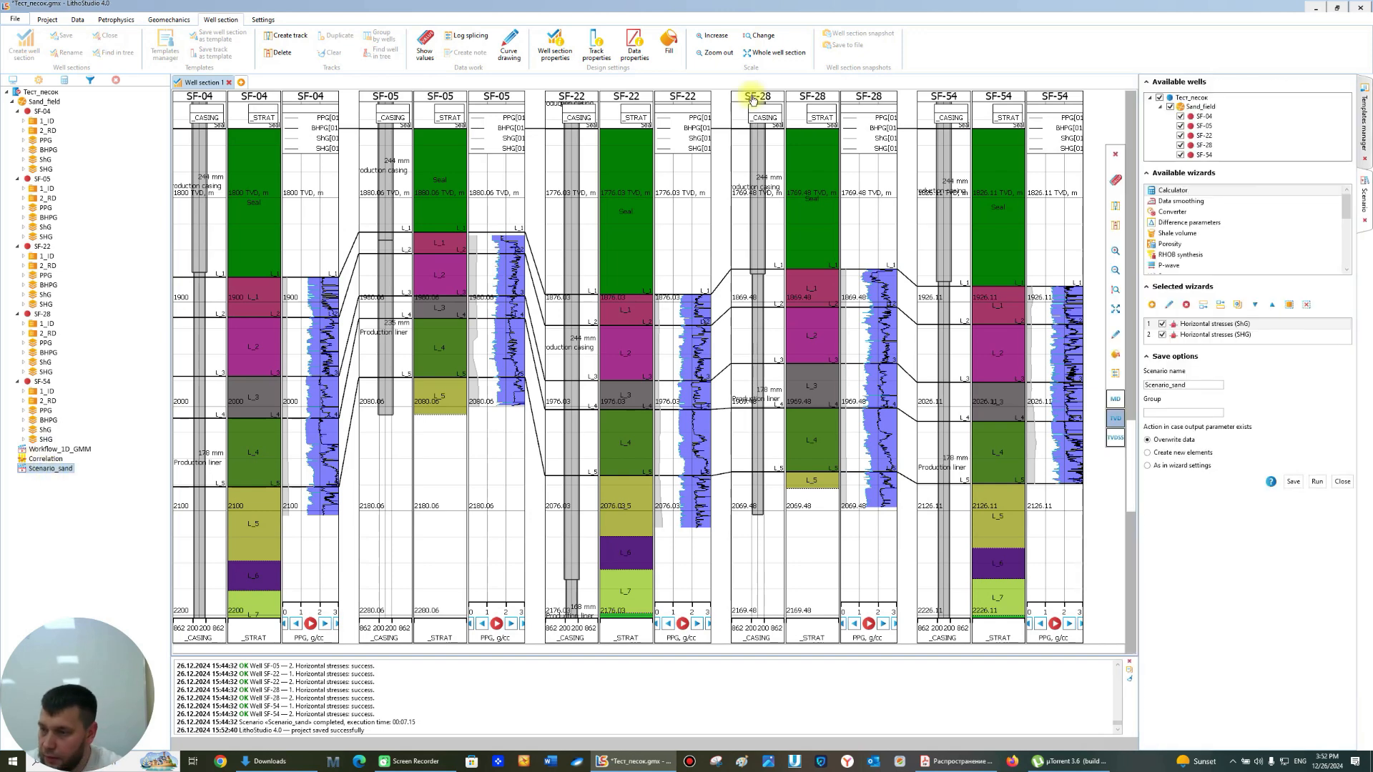
pyautogui.click(1205, 335)
pyautogui.scroll(-2, 1184, 266)
pyautogui.scroll(-3, 1184, 266)
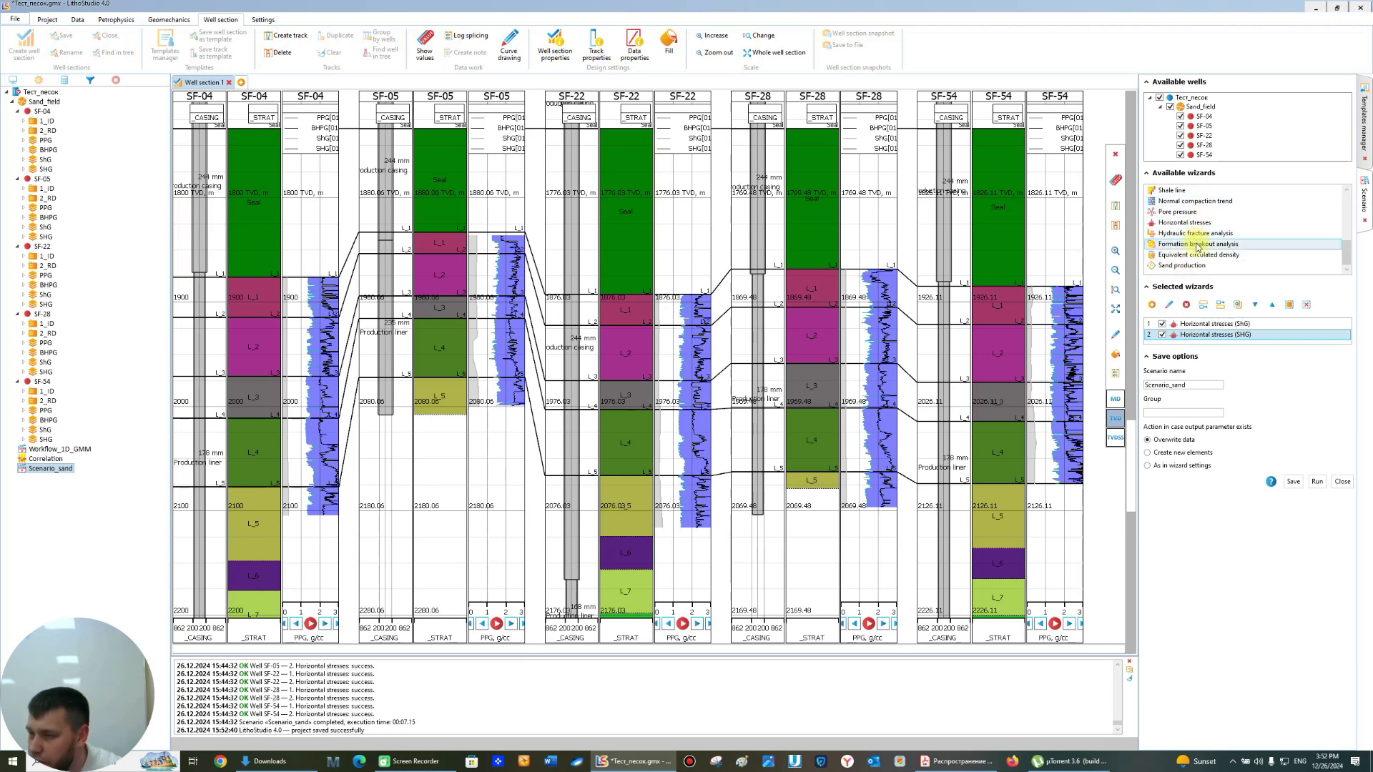
pyautogui.click(1190, 266)
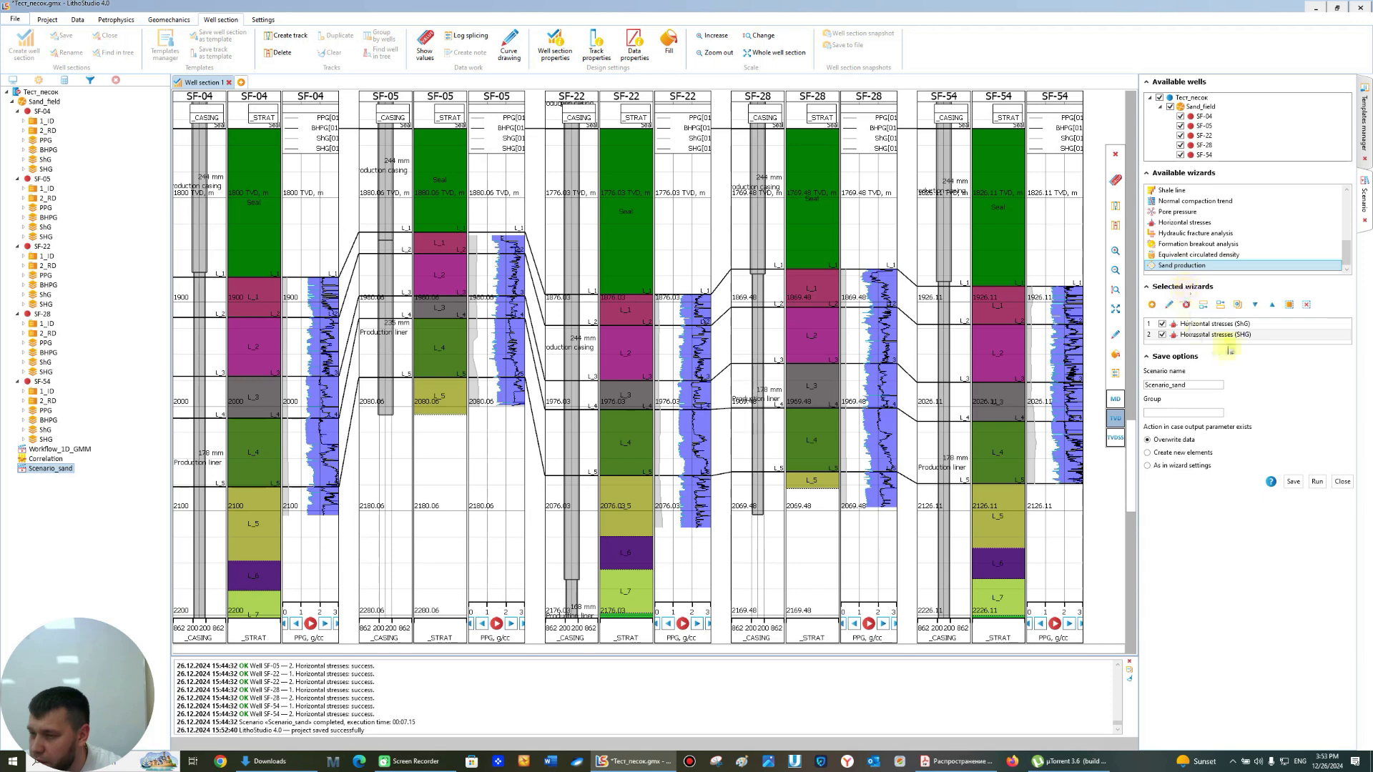
pyautogui.doubleClick(1194, 267)
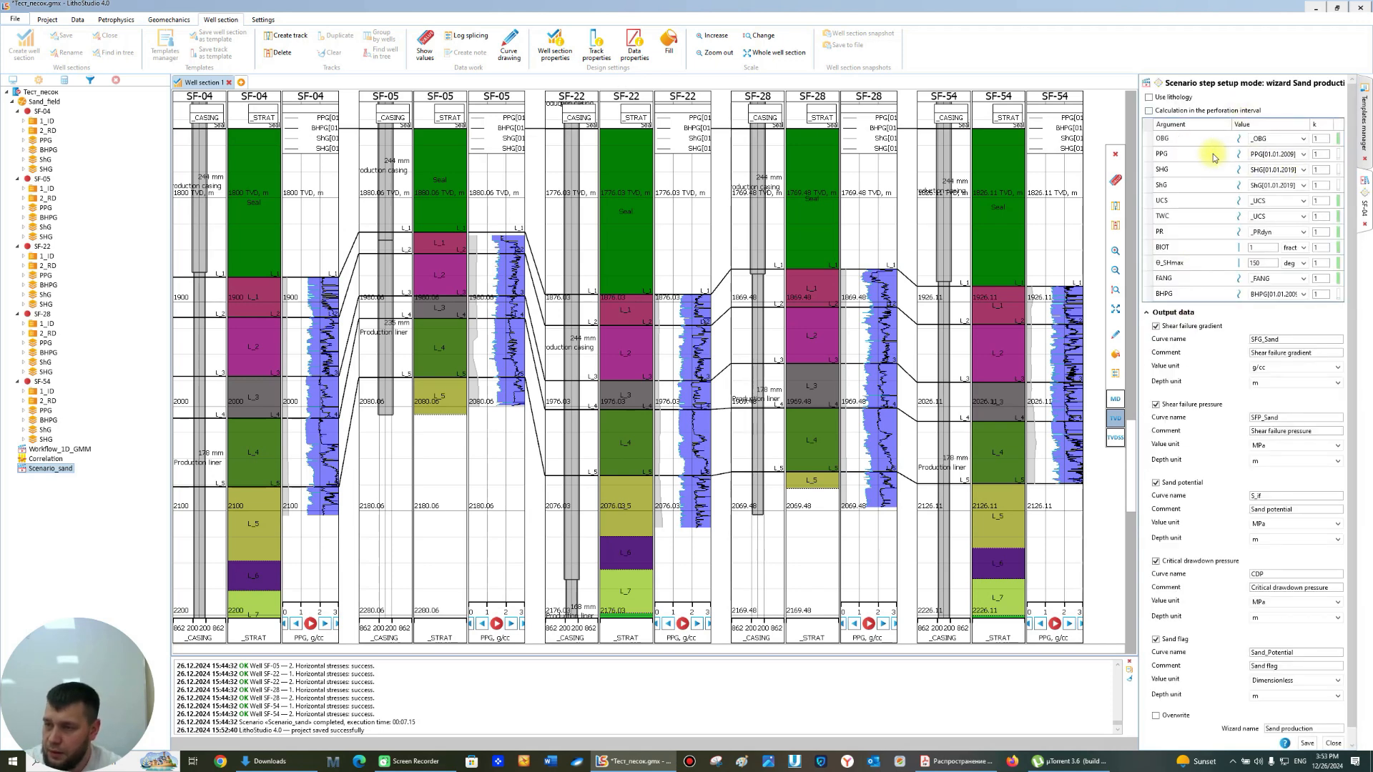
# - Switch the sand production inputs PPG, ShG, SHG and BHPG to their arrays and set Θ_SHmax to 80 deg
pyautogui.click(1236, 155)
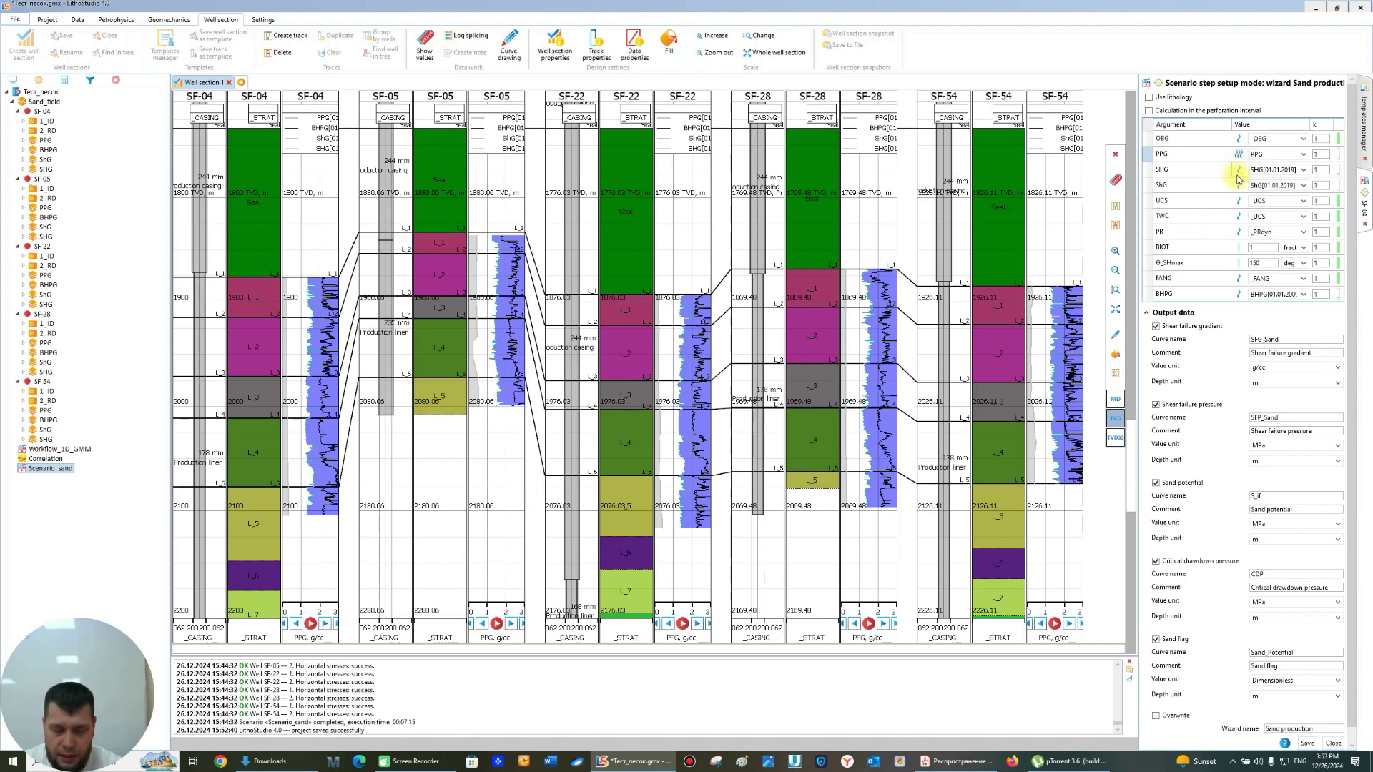
pyautogui.click(1239, 183)
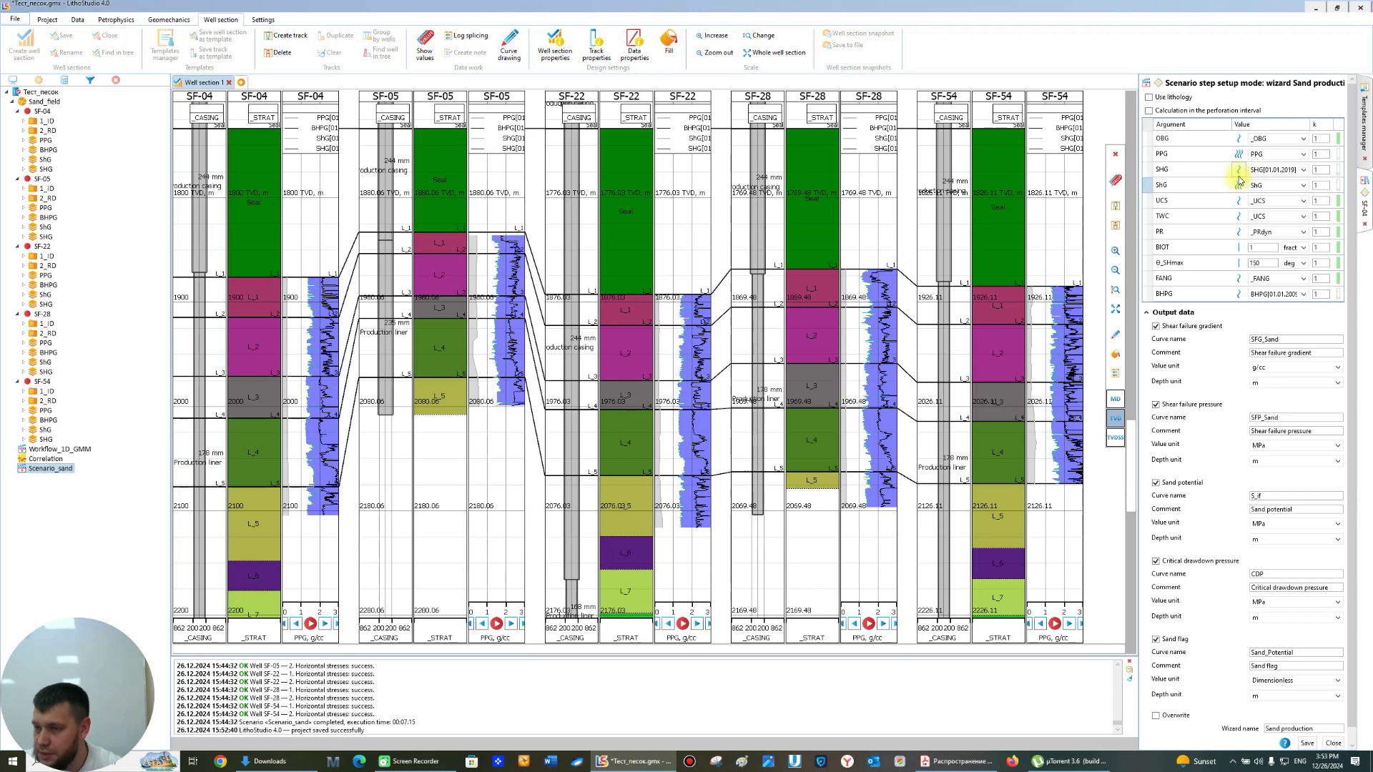
pyautogui.click(1240, 171)
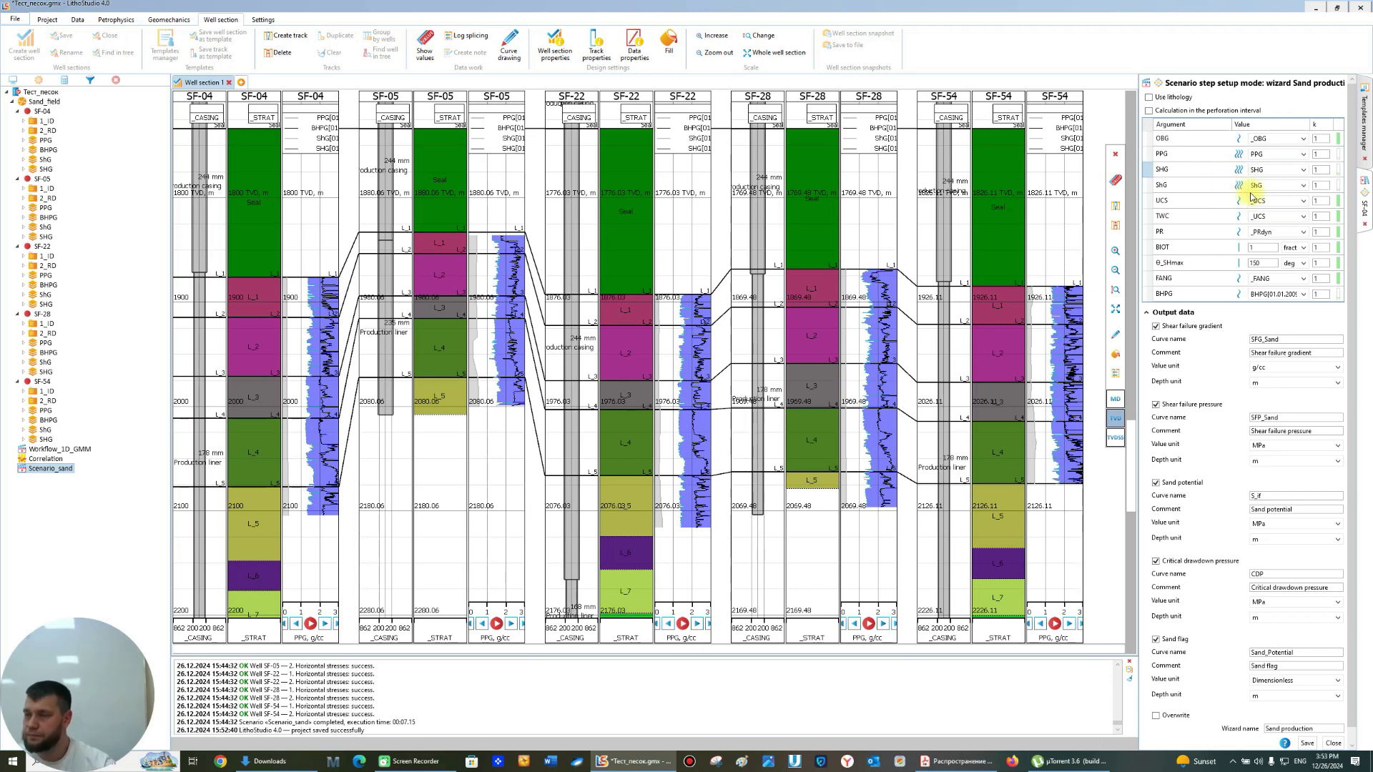
pyautogui.click(1261, 201)
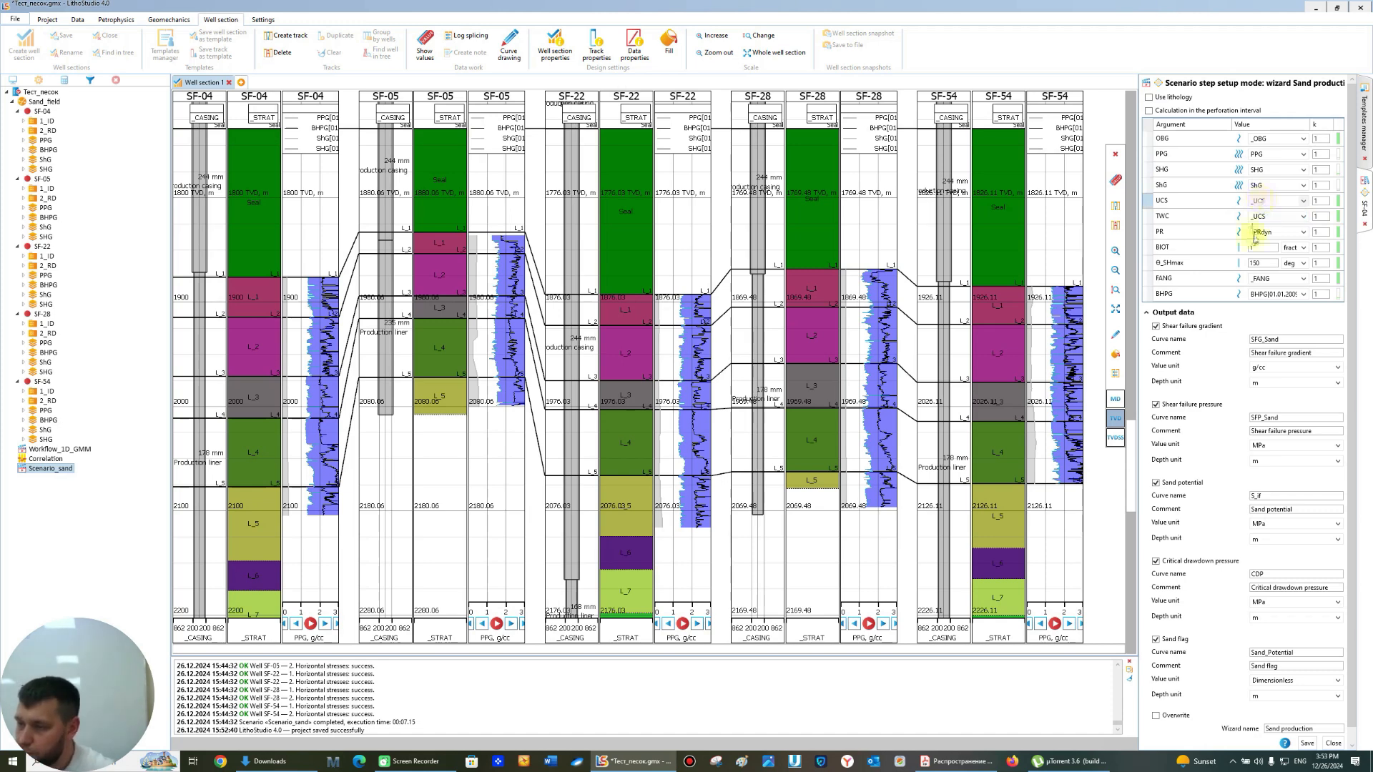
pyautogui.click(1265, 263)
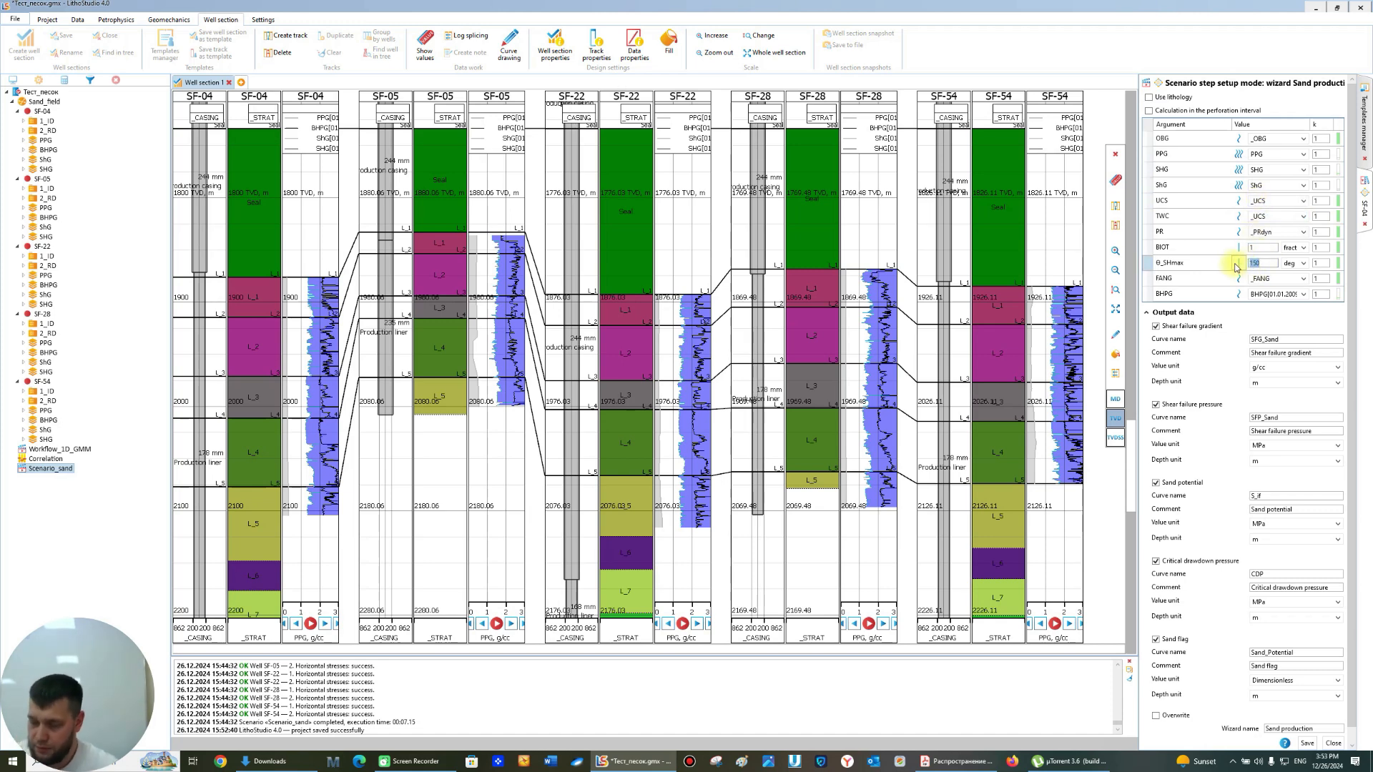
pyautogui.click(1239, 297)
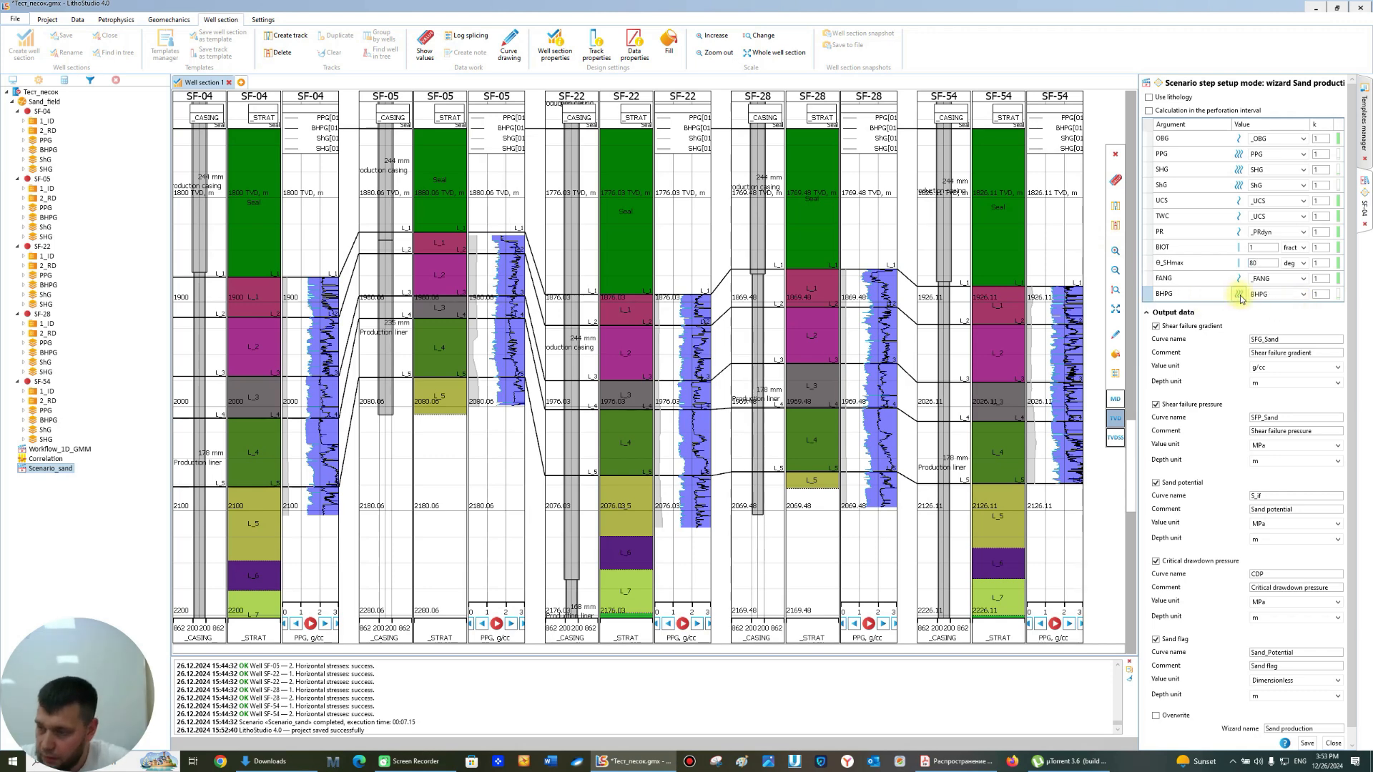
# - Save the sand production wizard setup and the updated Scenario_sand scenario
pyautogui.scroll(-1, 1201, 300)
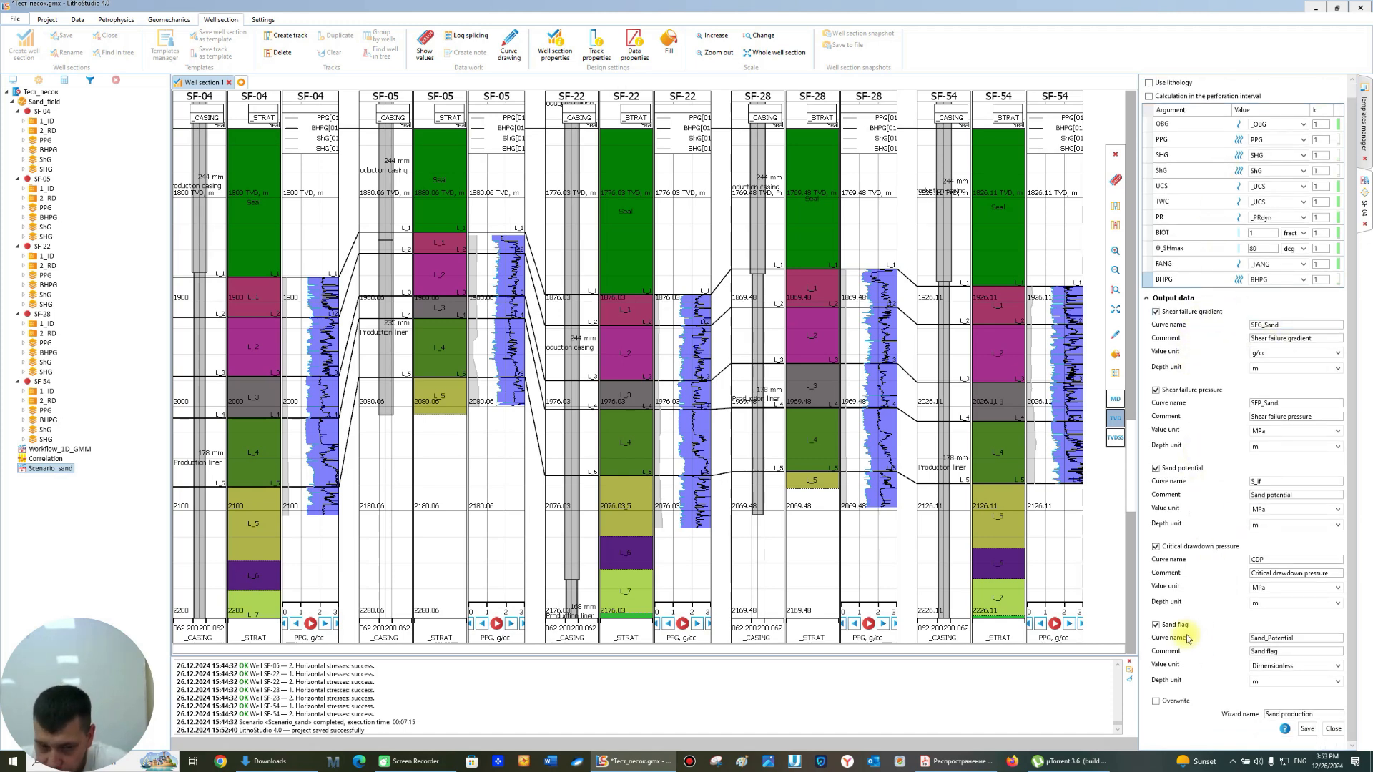
pyautogui.click(1307, 728)
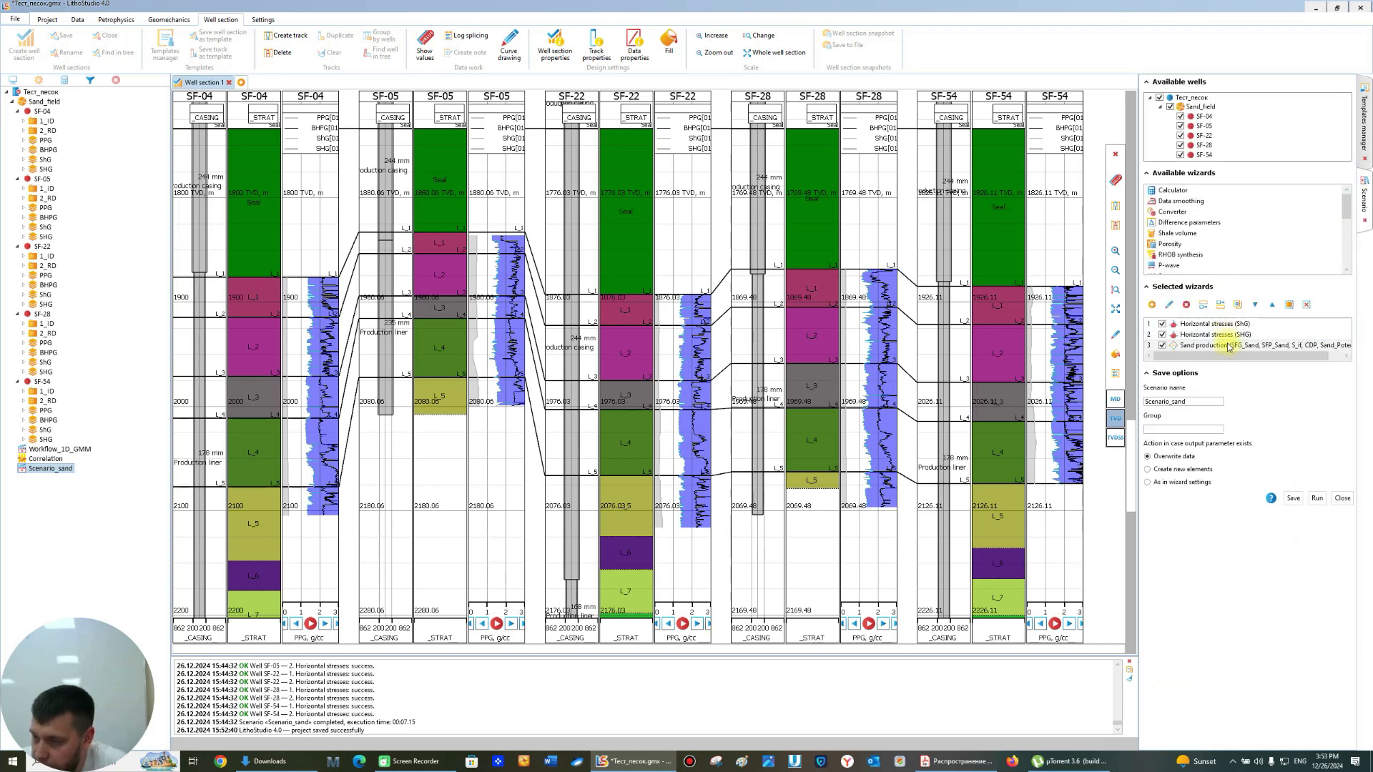
pyautogui.click(1293, 497)
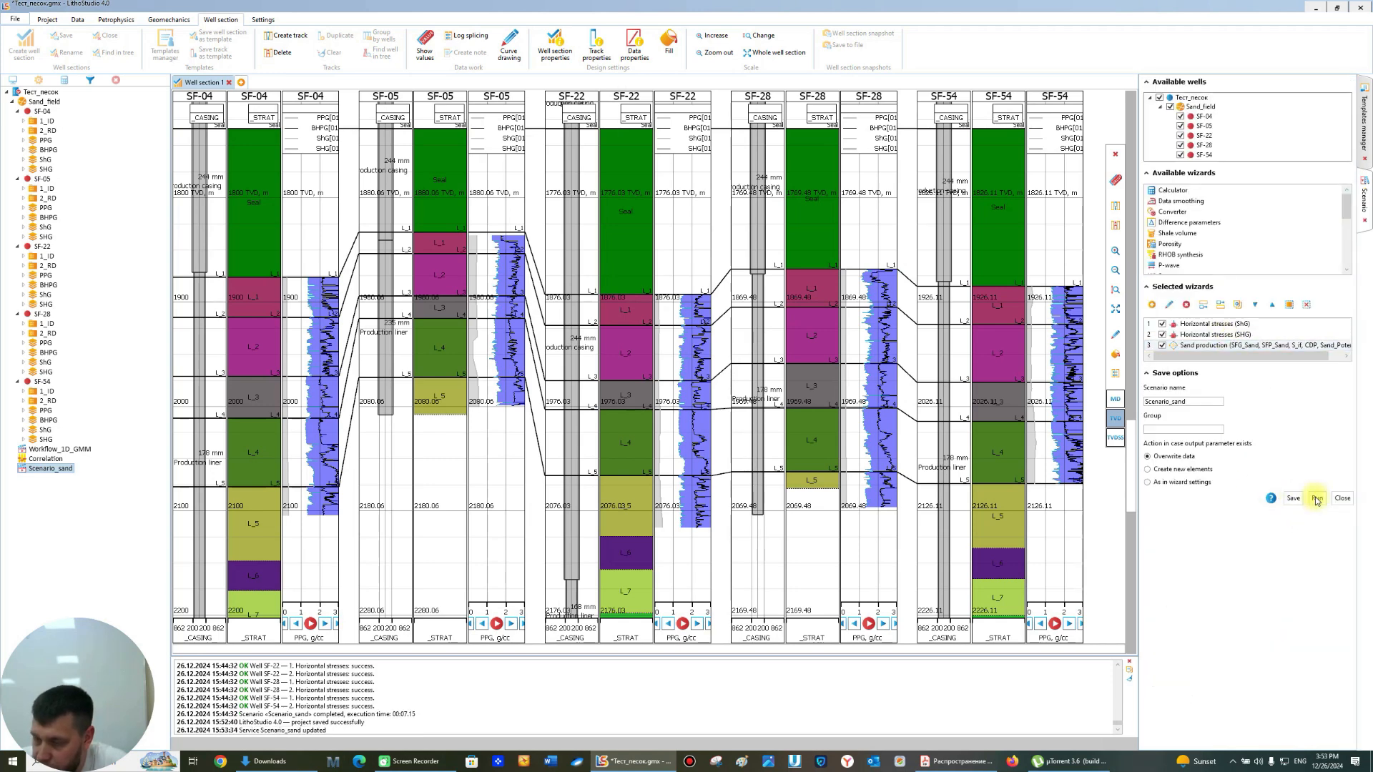
# - Run Scenario_sand and look through the SFG_Sand, SFP_Sand, S_if, CDP and Sand_Potential arrays created for the wells
pyautogui.click(1316, 498)
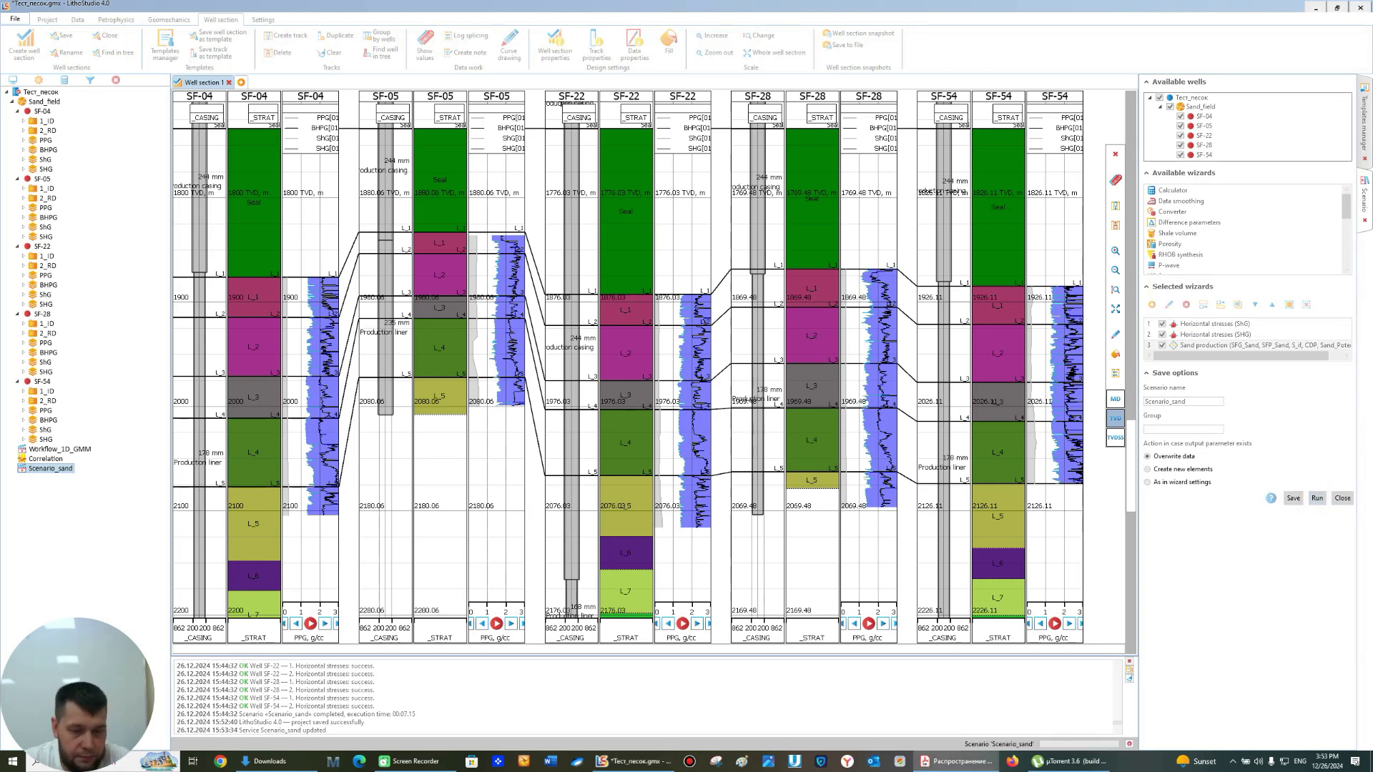
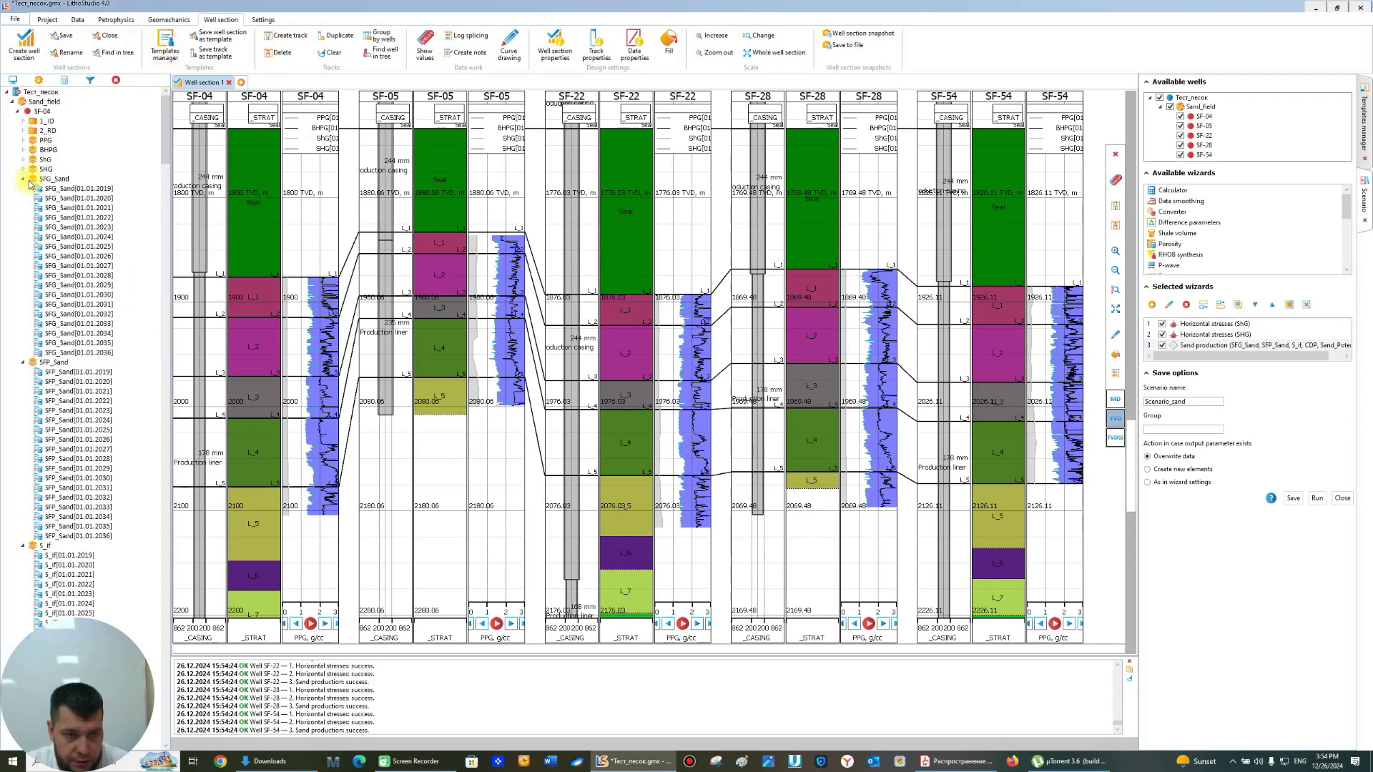
pyautogui.scroll(-15, 29, 176)
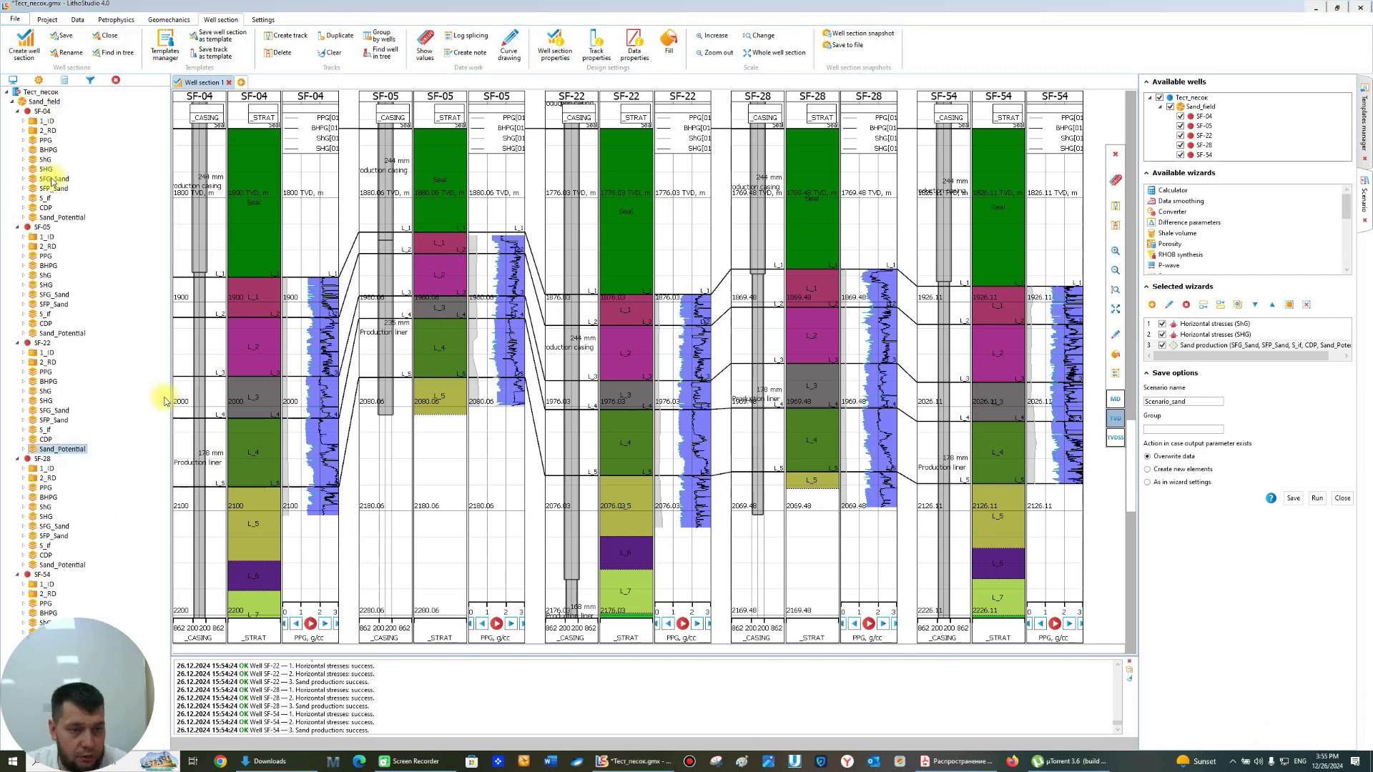
pyautogui.click(52, 305)
pyautogui.click(43, 391)
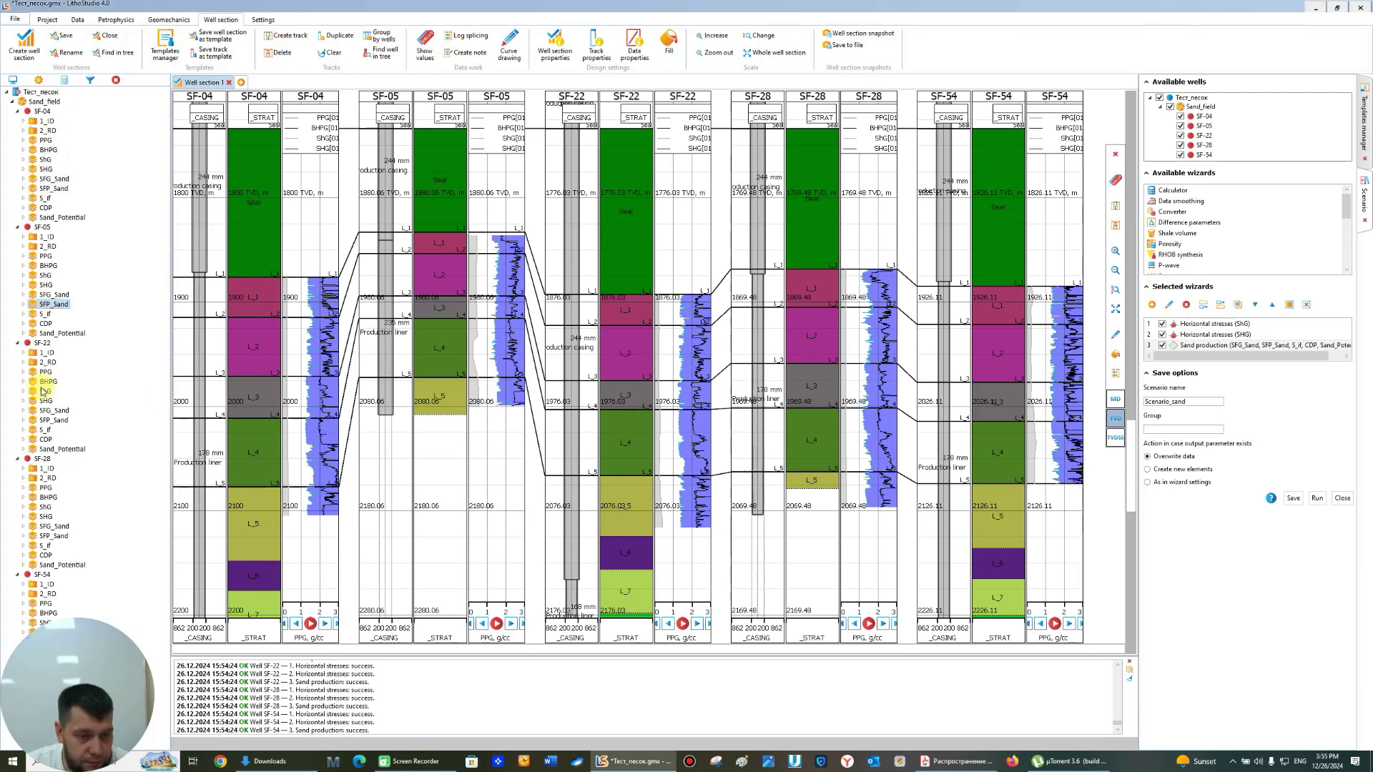
pyautogui.click(48, 613)
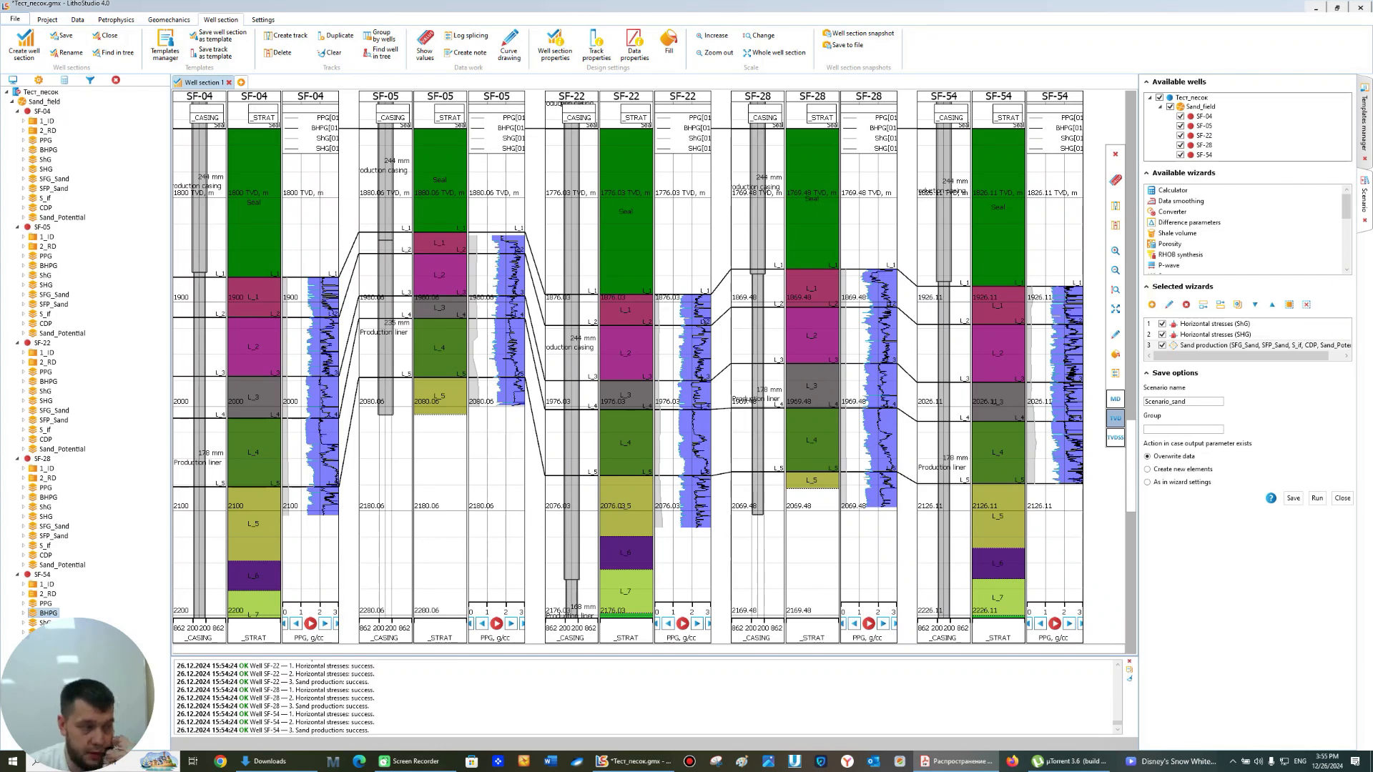
pyautogui.click(43, 160)
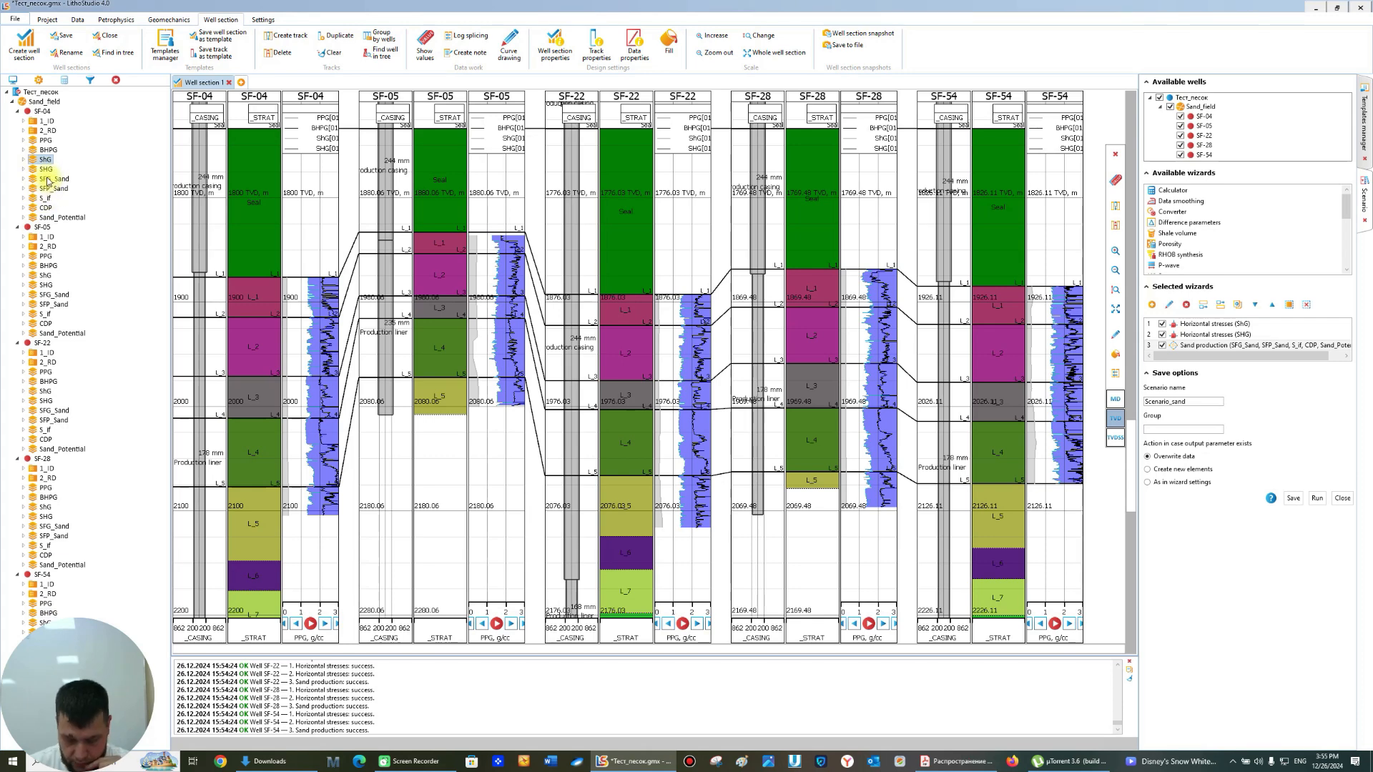
# - Add the SFG_Sand array of well SF-04 to its pressure and stress array track and play the time steps
pyautogui.click(45, 179)
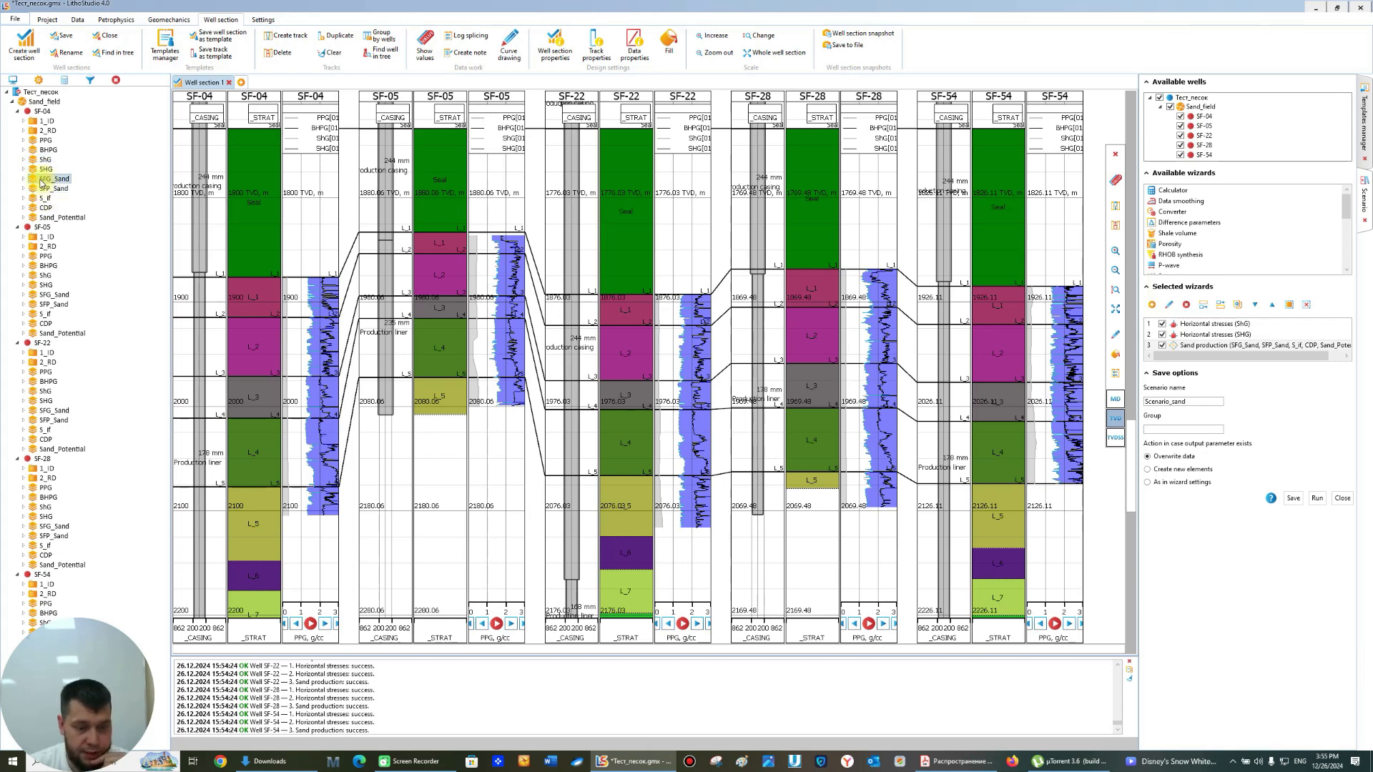
pyautogui.moveTo(38, 184); pyautogui.dragTo(301, 273)
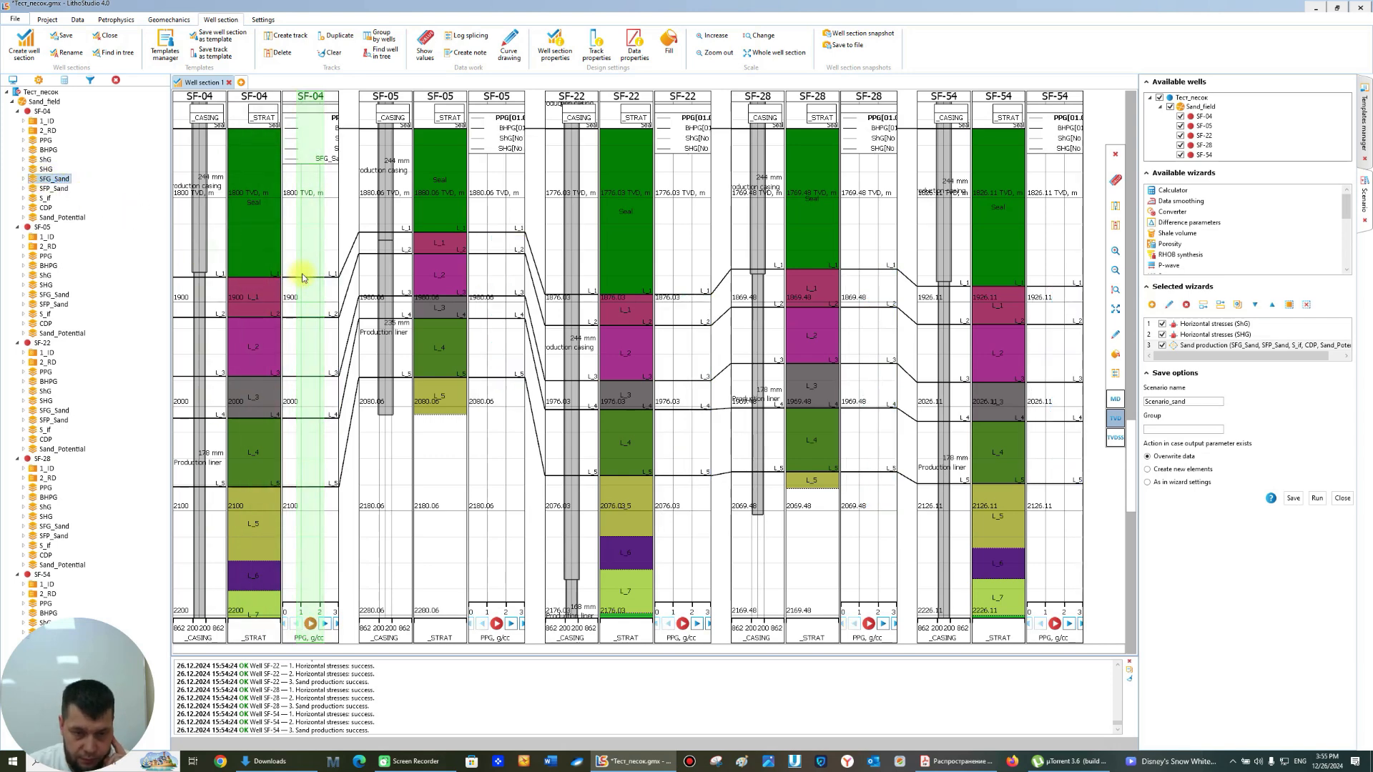
pyautogui.click(311, 625)
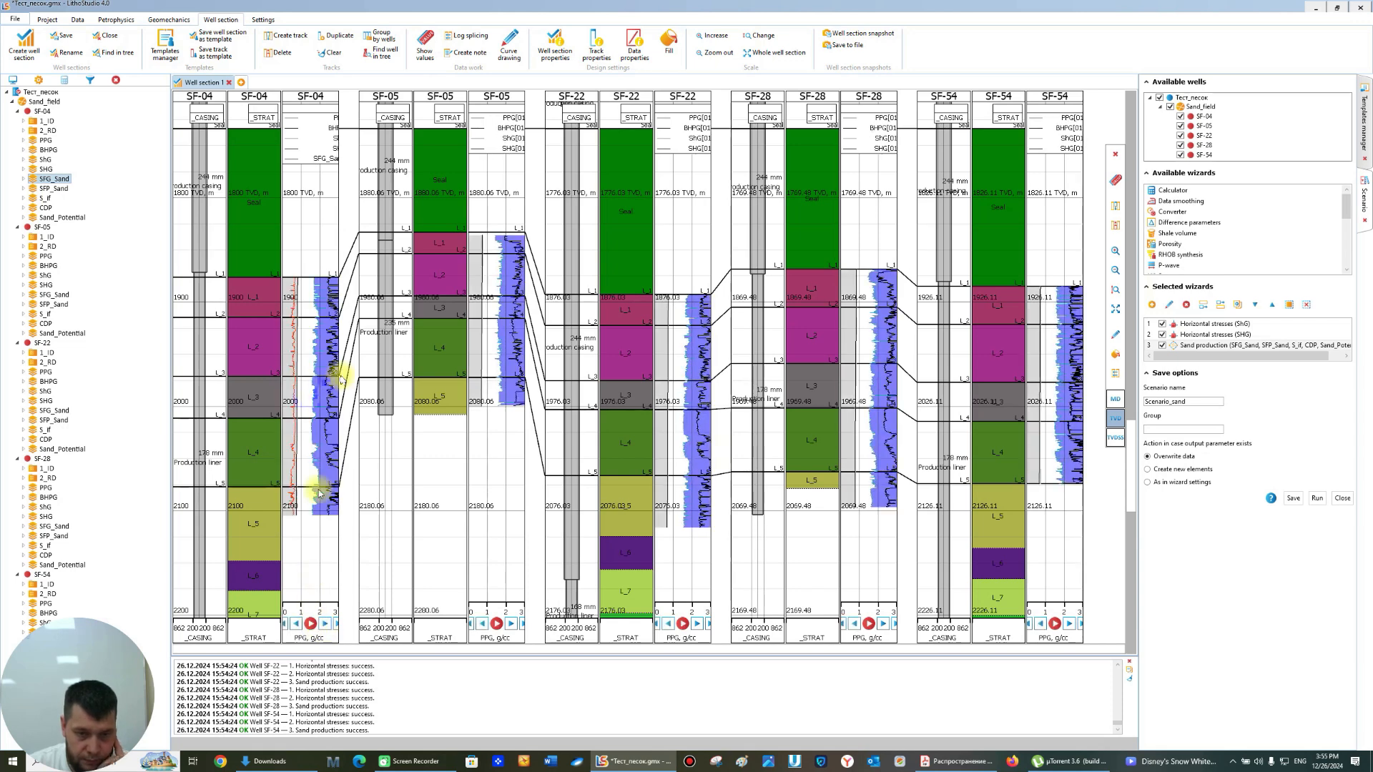
pyautogui.click(306, 609)
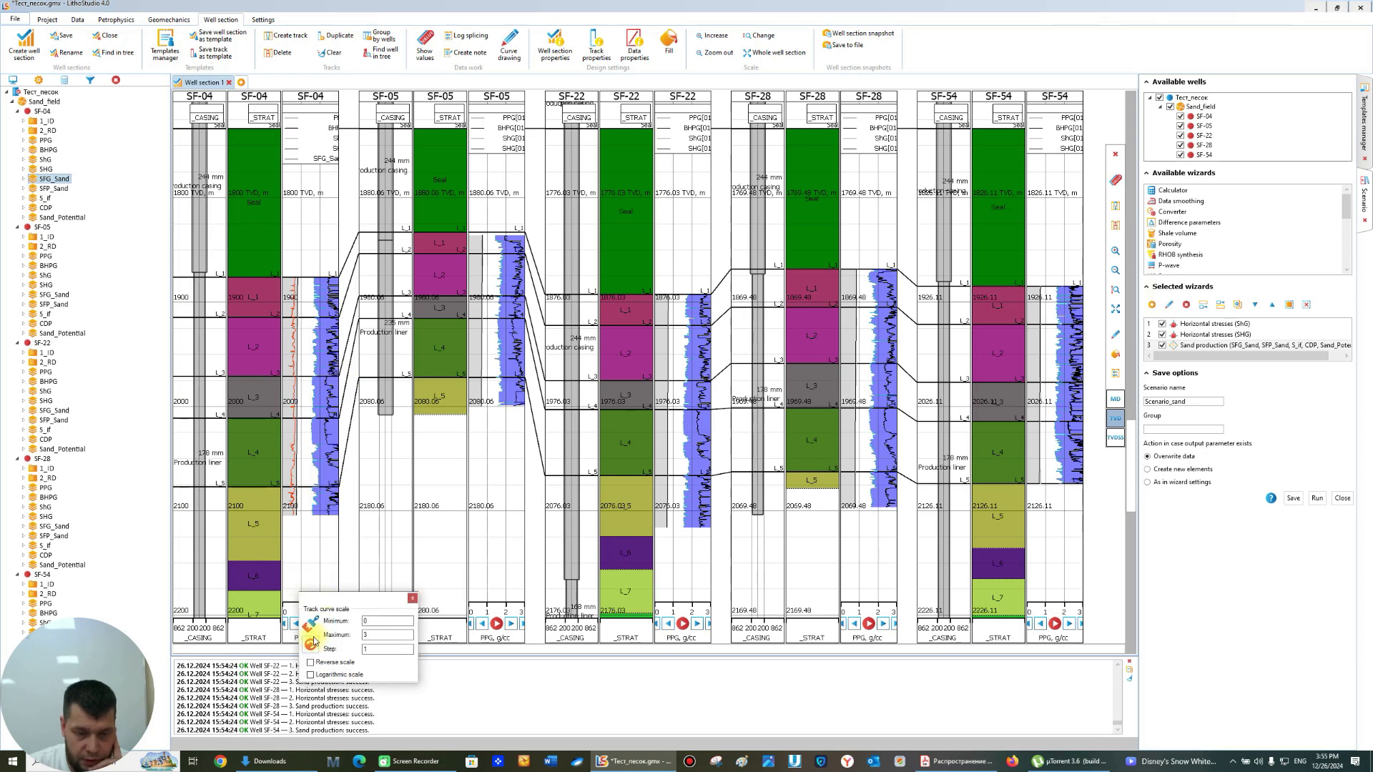
pyautogui.click(310, 623)
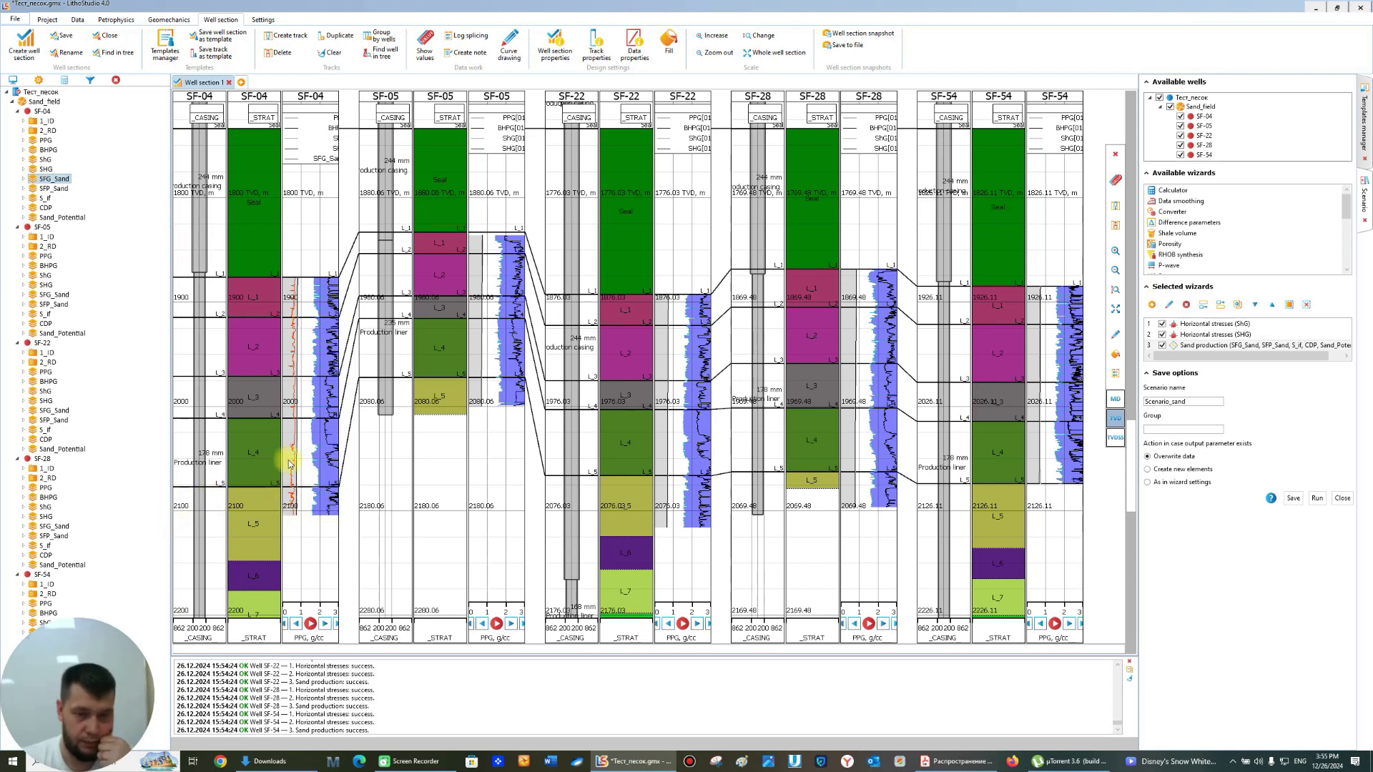
# - Advance the SF-04 array track one time step at a time up to 01.01.2036 to examine how SFG_Sand changes
pyautogui.click(323, 622)
pyautogui.click(325, 623)
pyautogui.click(325, 625)
pyautogui.click(325, 624)
pyautogui.click(325, 624)
pyautogui.click(325, 624)
pyautogui.click(325, 625)
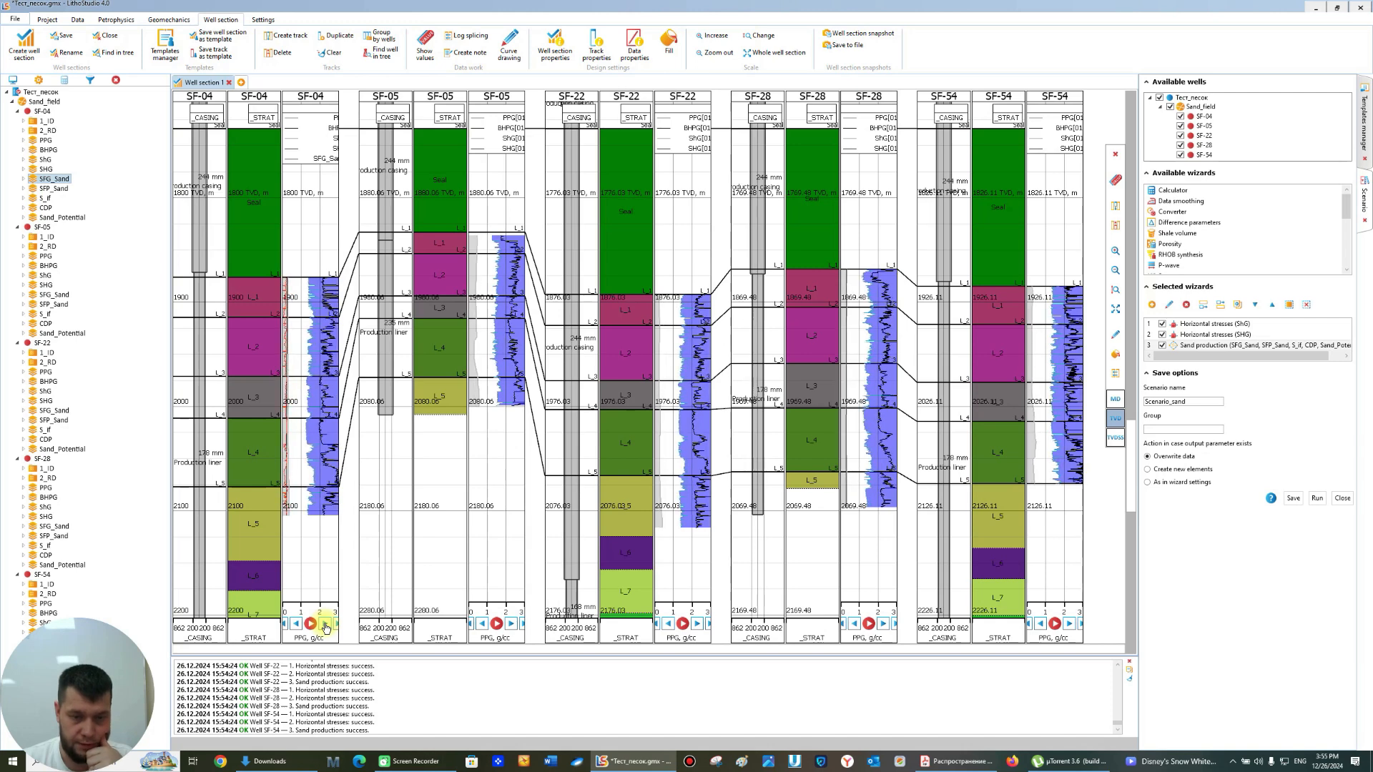
# - Widen the SF-04 array track and replay its time-step animation, pausing at 01.01.2027
pyautogui.moveTo(340, 457); pyautogui.dragTo(379, 461)
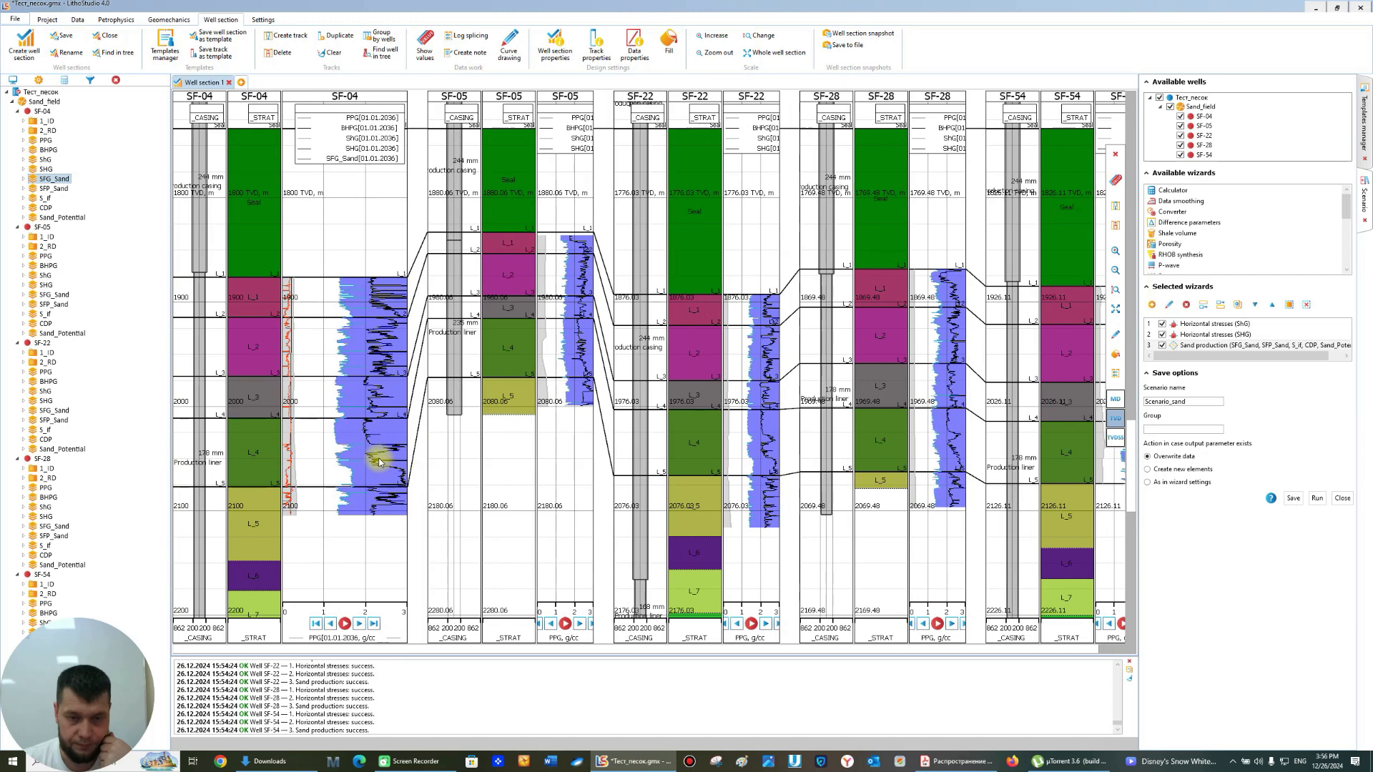
pyautogui.click(344, 625)
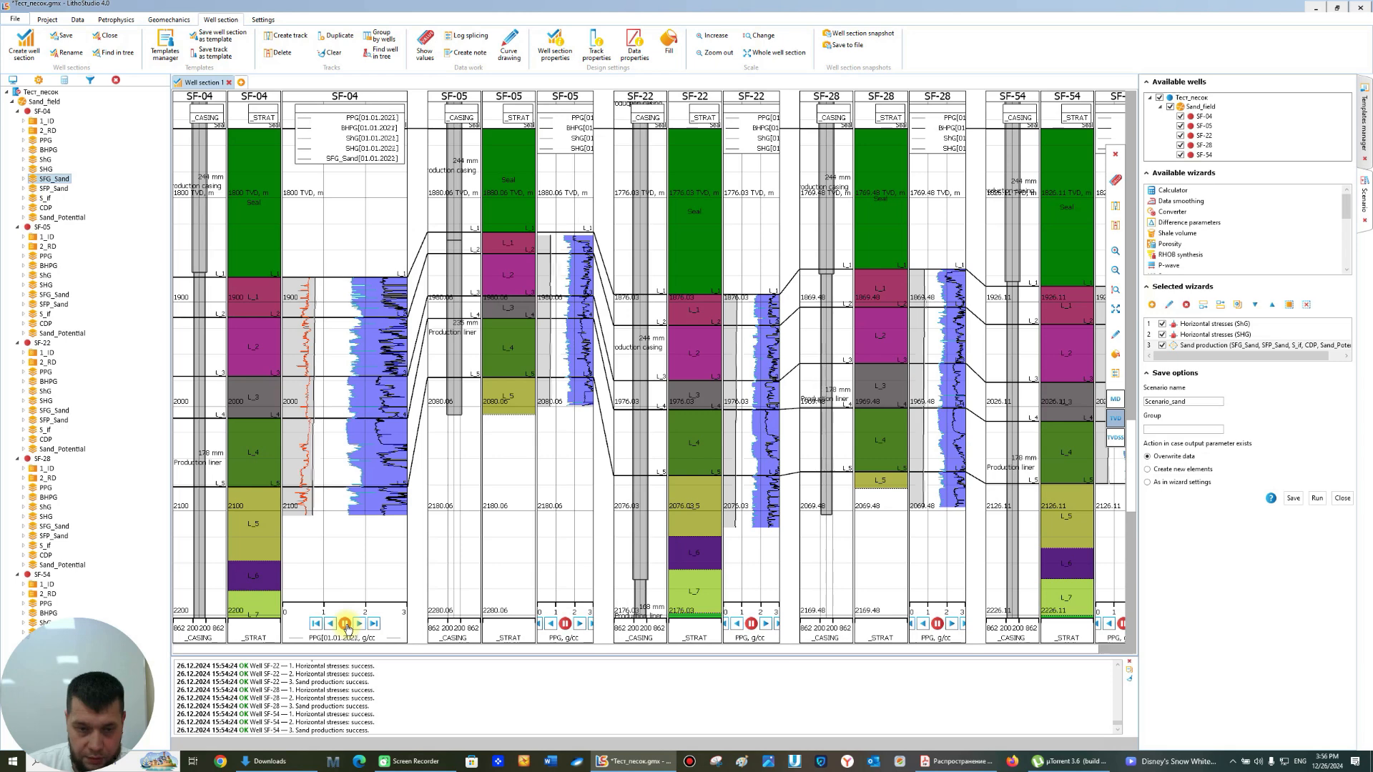
pyautogui.click(346, 624)
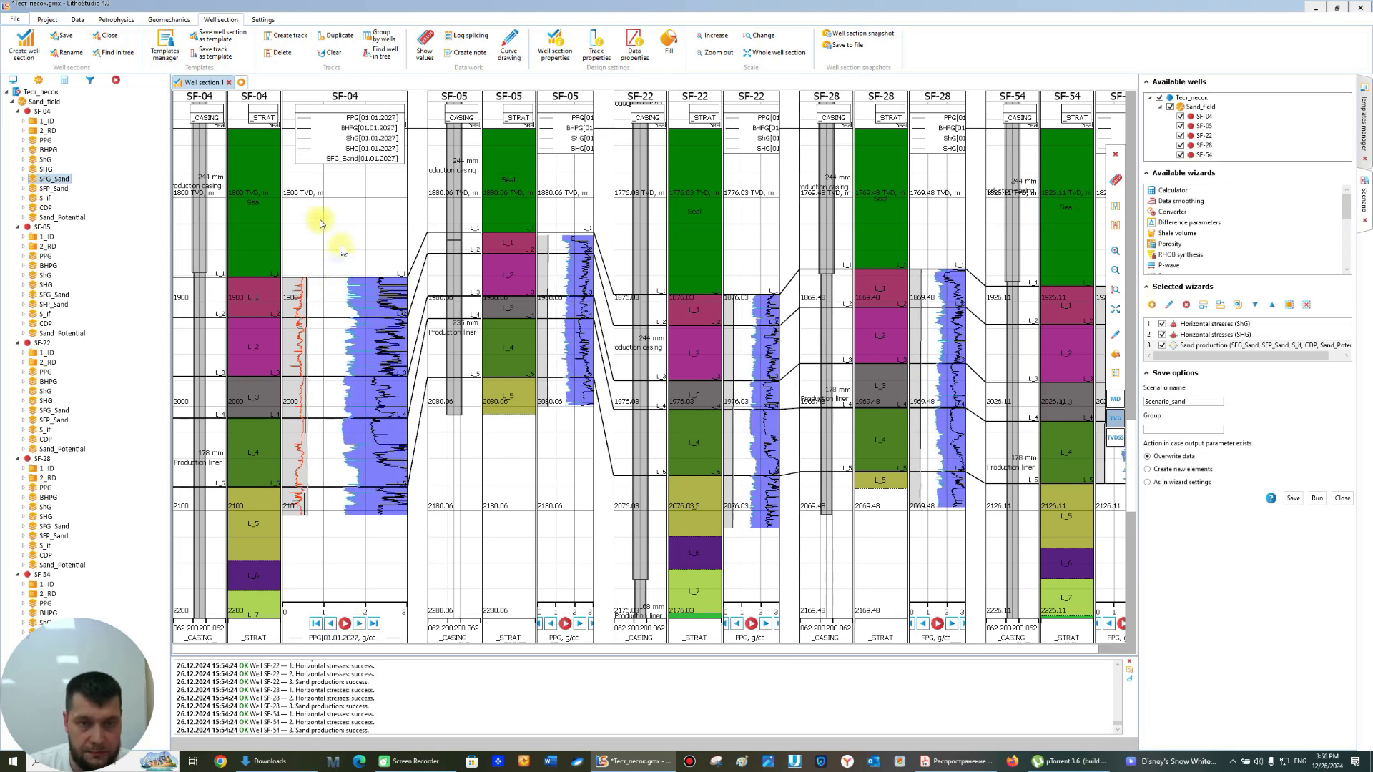
# - Add a curve-curve fill to the SF-04 array track between SFG_Sand and BHPG with increment method Curve 2 / Constant - Curve 1
pyautogui.rightClick(342, 243)
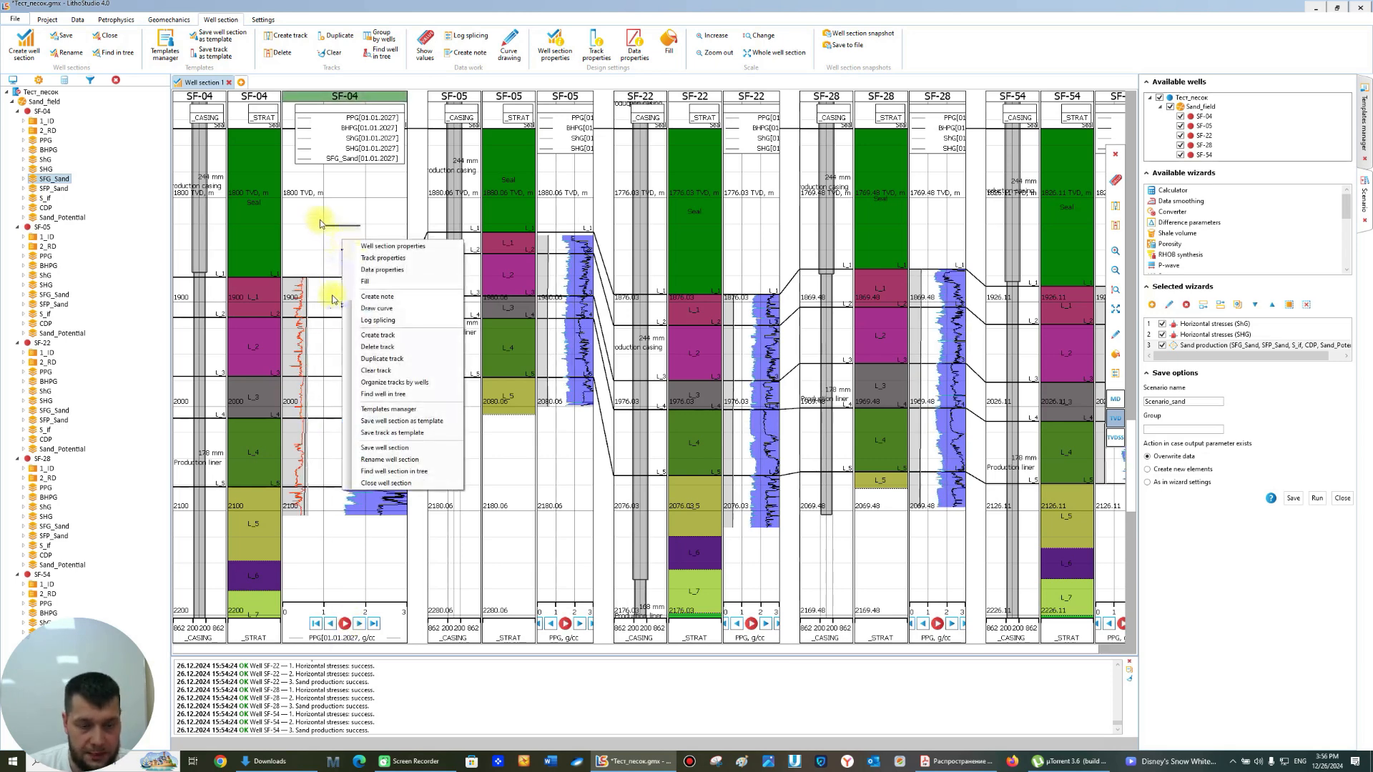
pyautogui.click(366, 281)
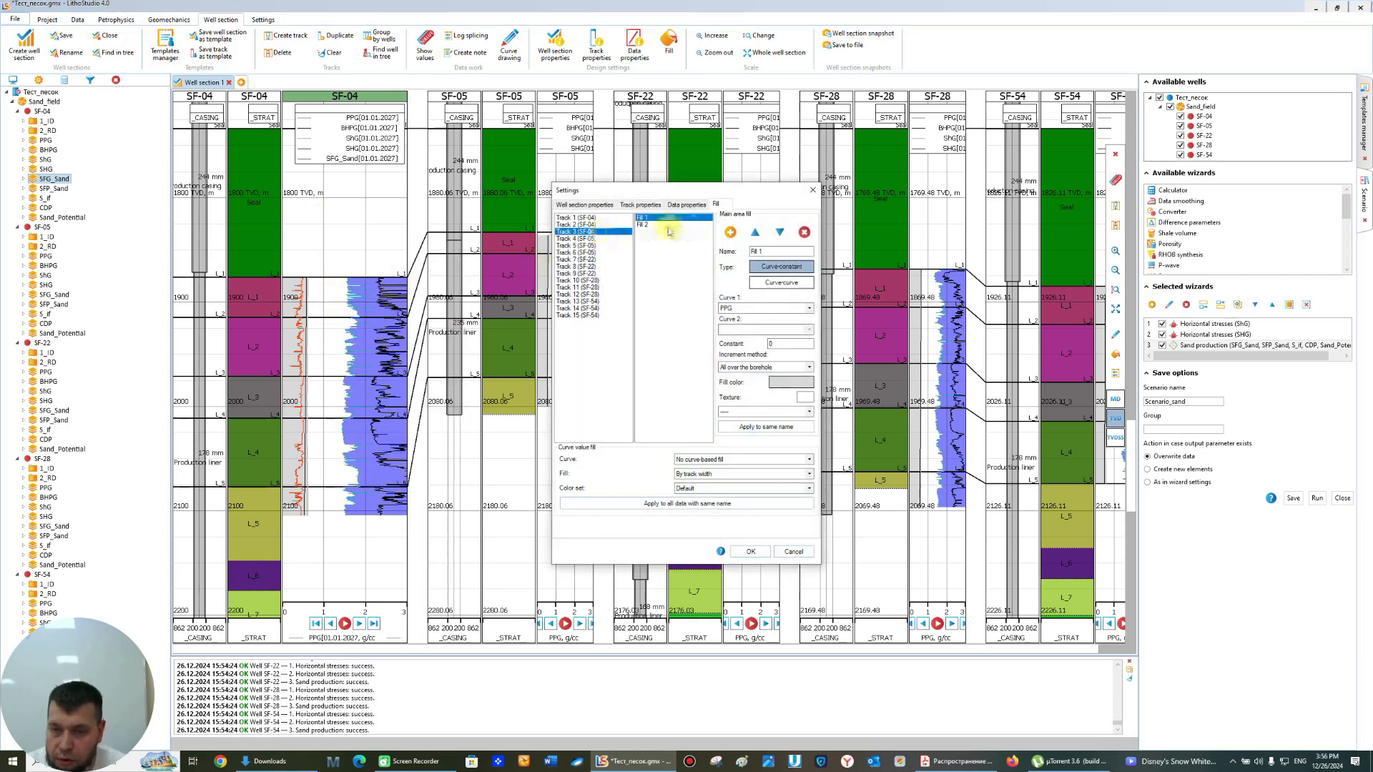
pyautogui.click(730, 231)
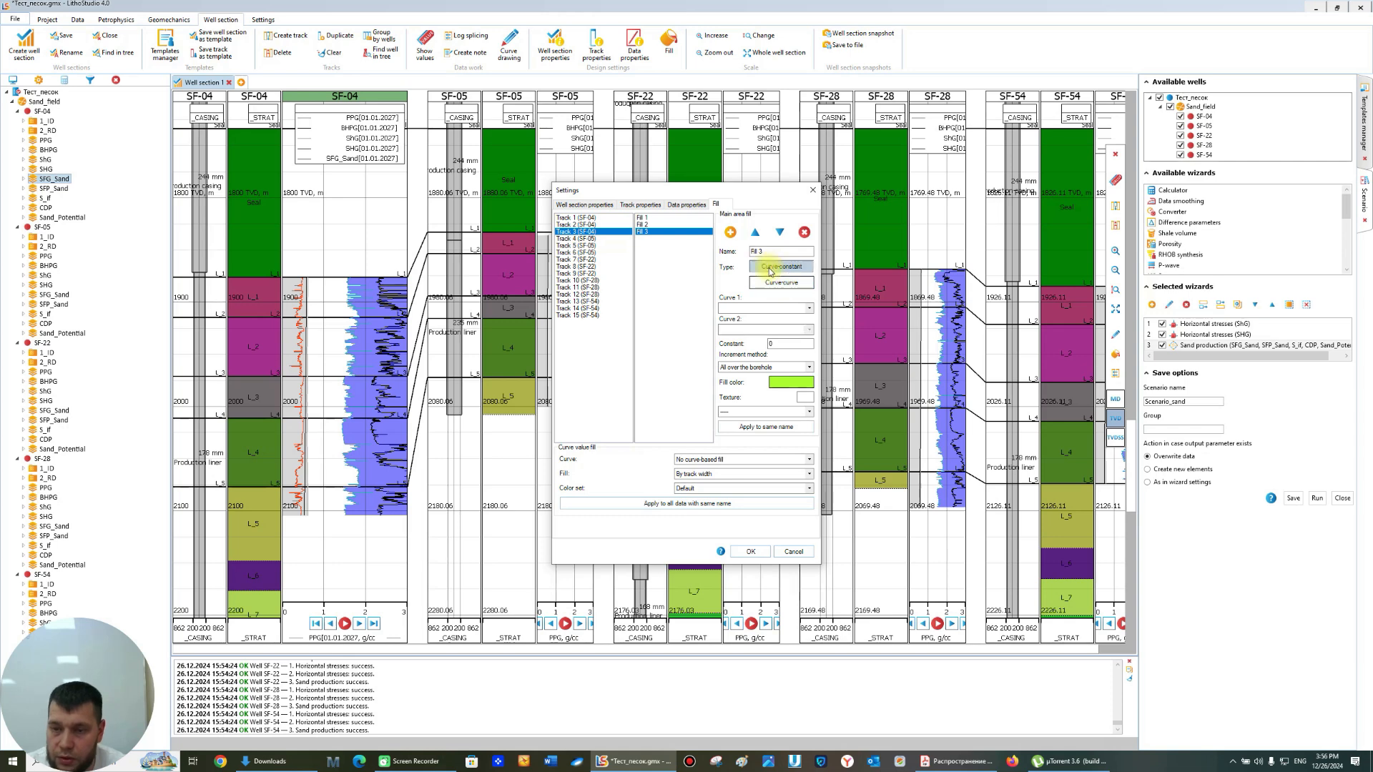
pyautogui.click(755, 308)
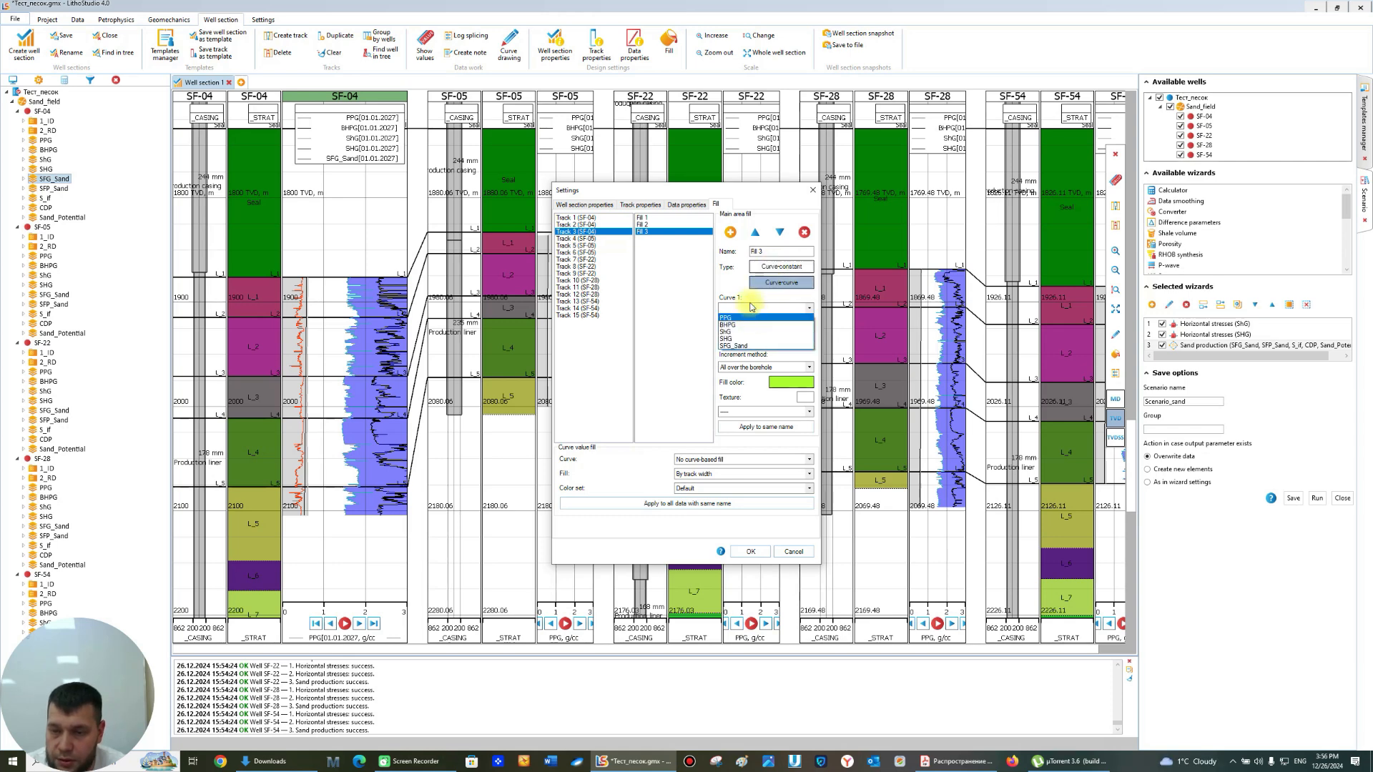
pyautogui.click(737, 347)
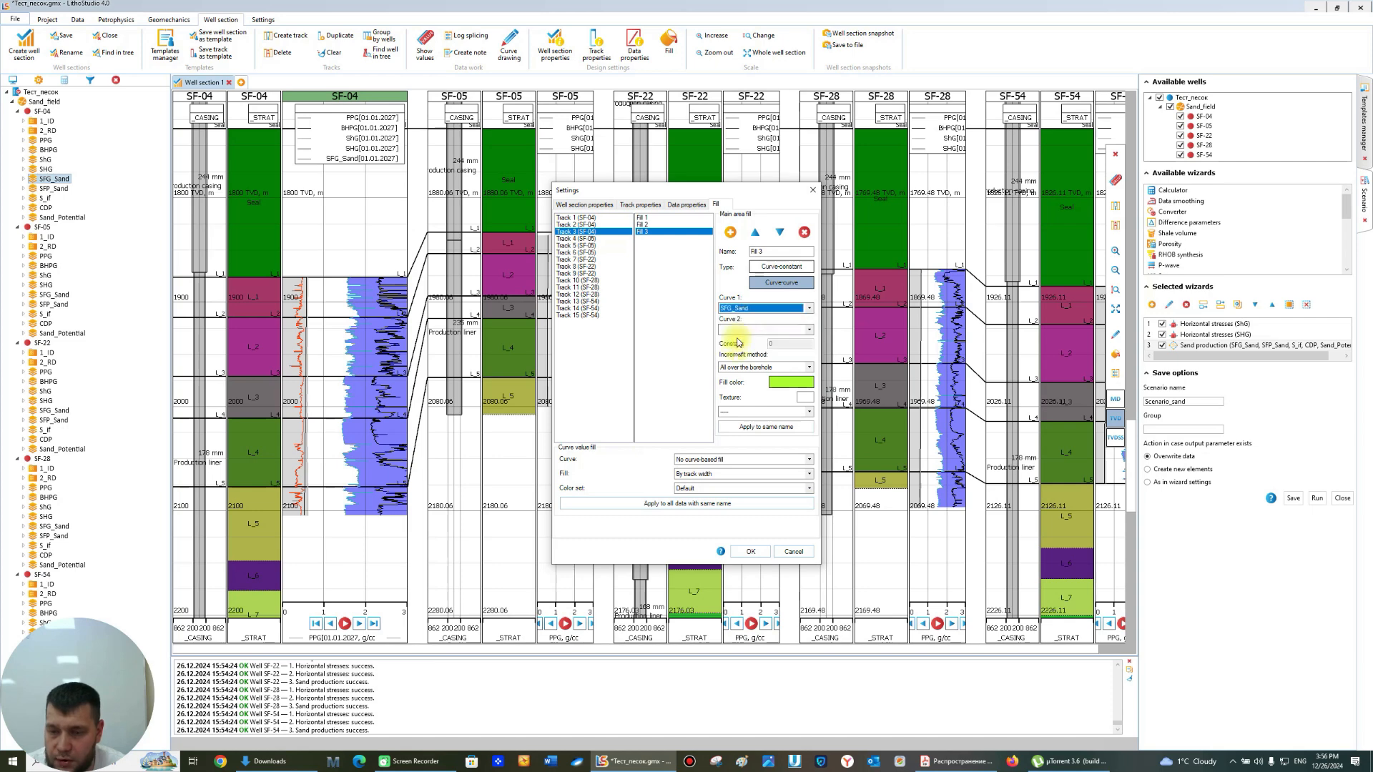
pyautogui.click(744, 329)
pyautogui.click(733, 348)
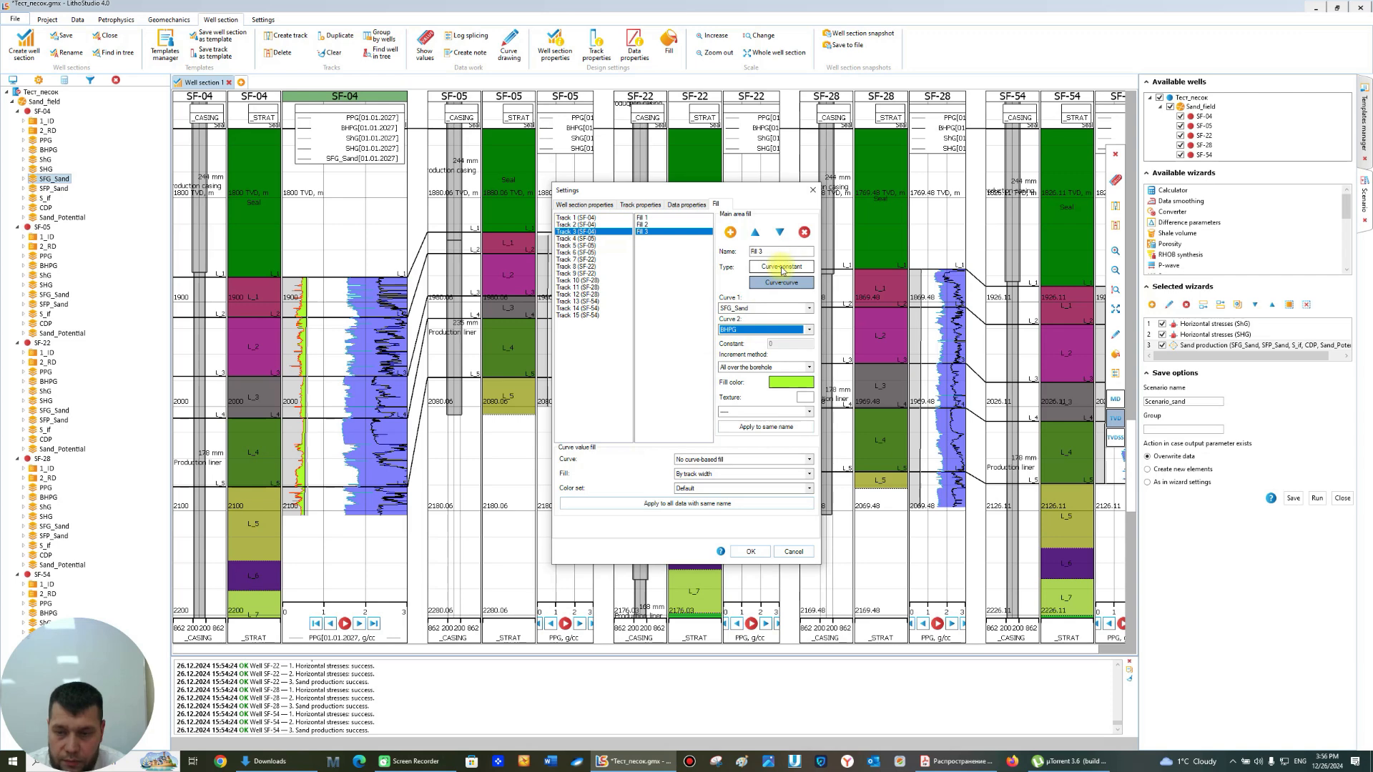
pyautogui.click(778, 367)
pyautogui.click(754, 394)
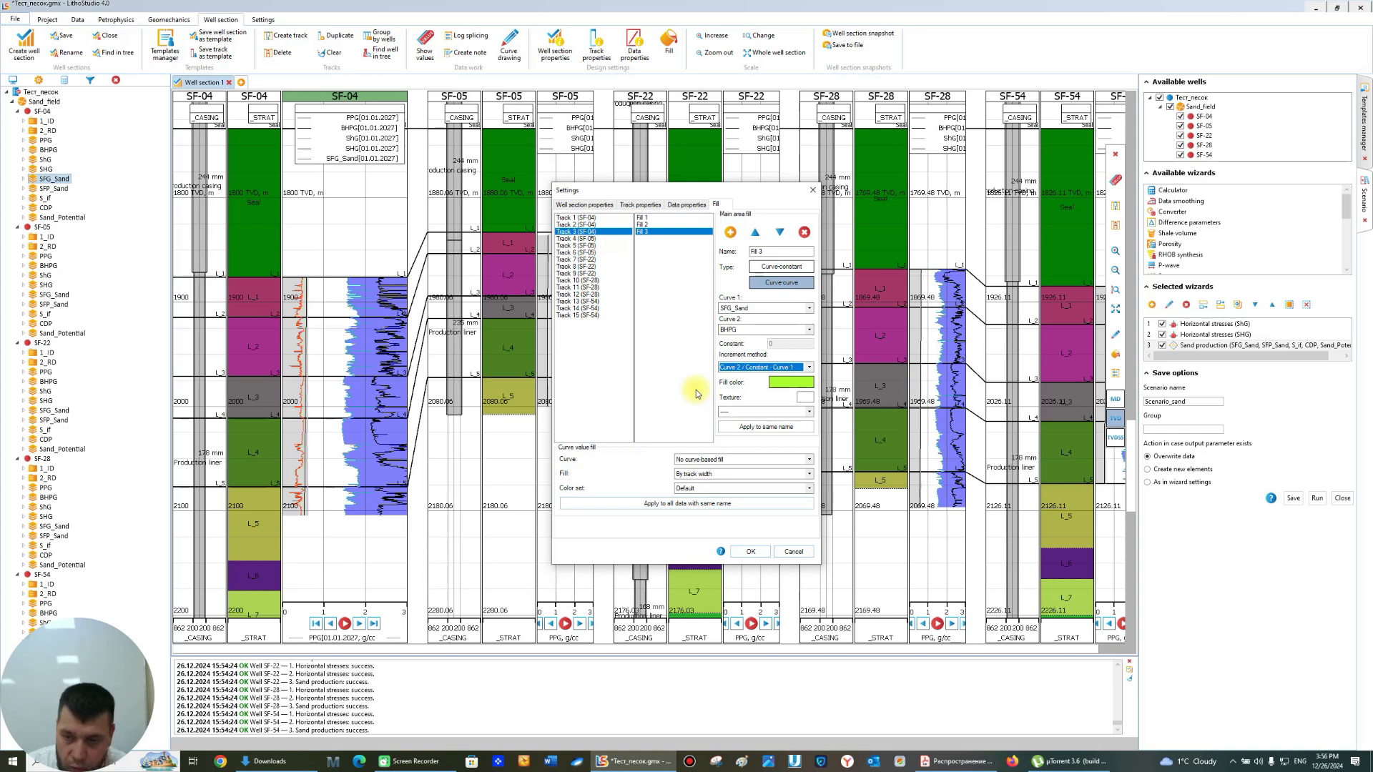
# - Give the new SFG_Sand–BHPG fill a yellow color and the Sand texture, and apply the fill settings
pyautogui.click(790, 382)
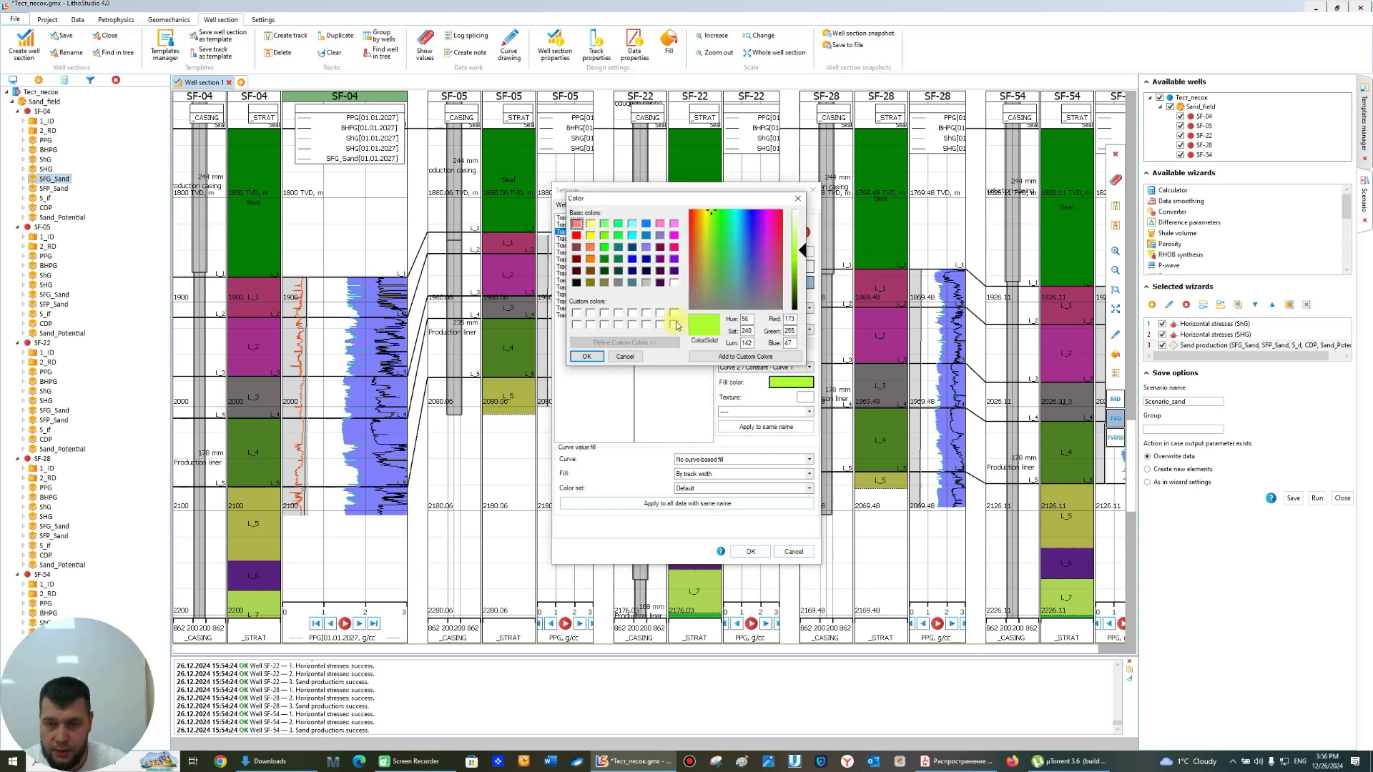
pyautogui.click(590, 236)
pyautogui.click(586, 356)
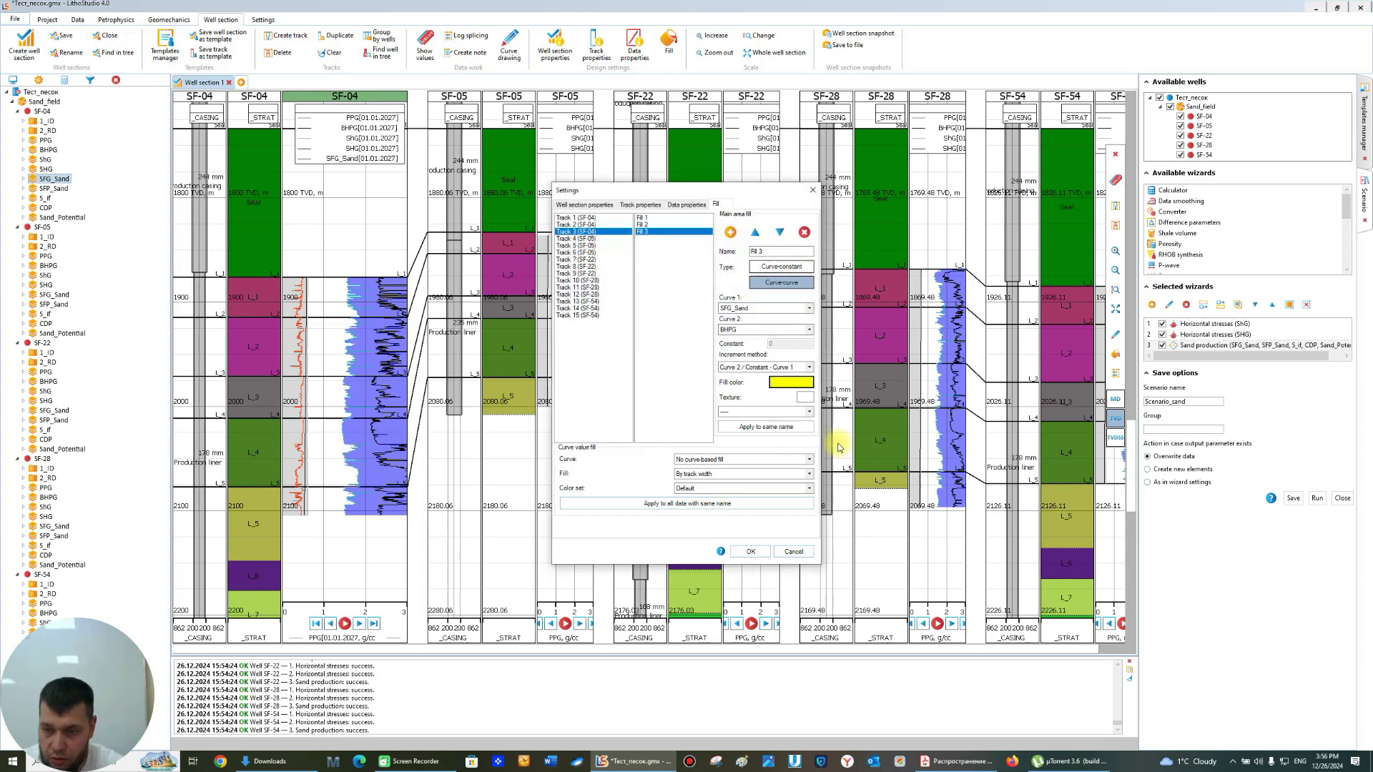
pyautogui.click(755, 412)
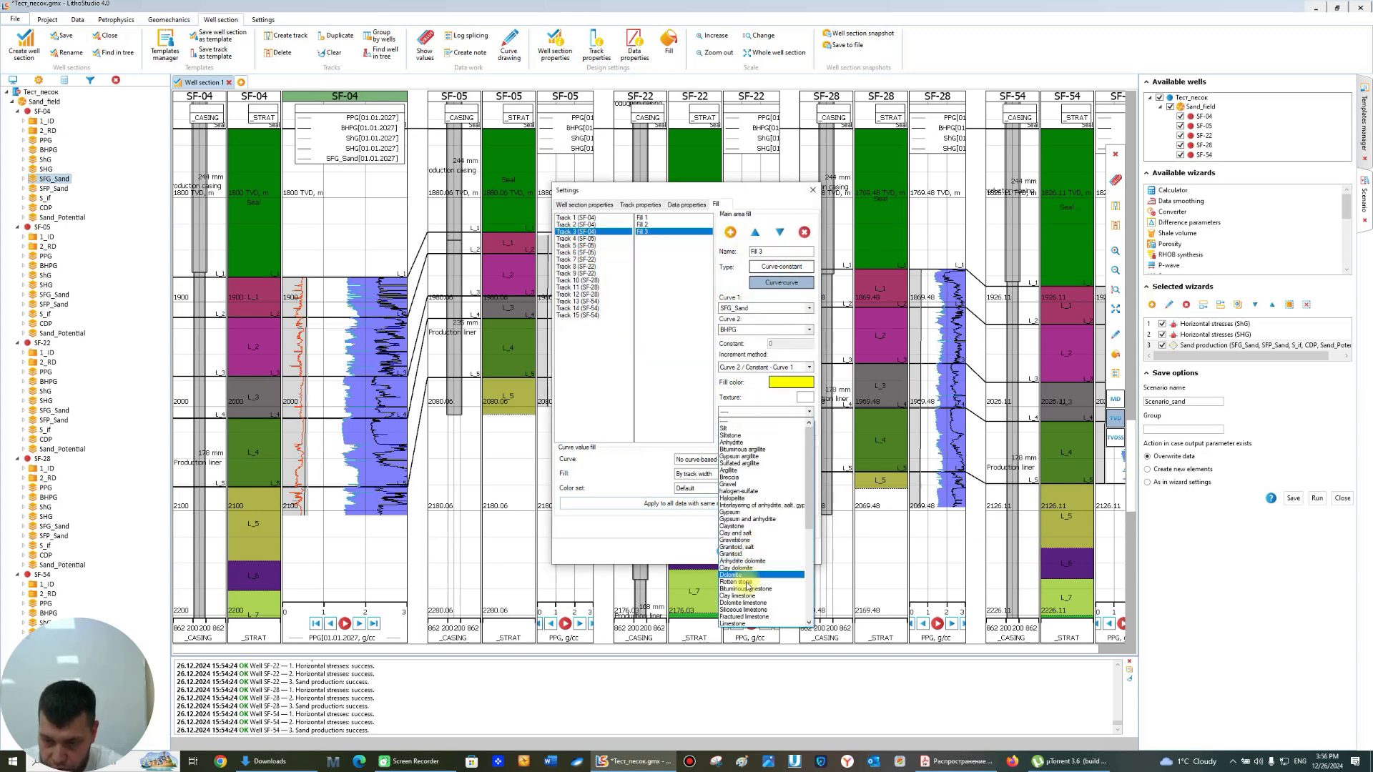
pyautogui.scroll(-4, 740, 594)
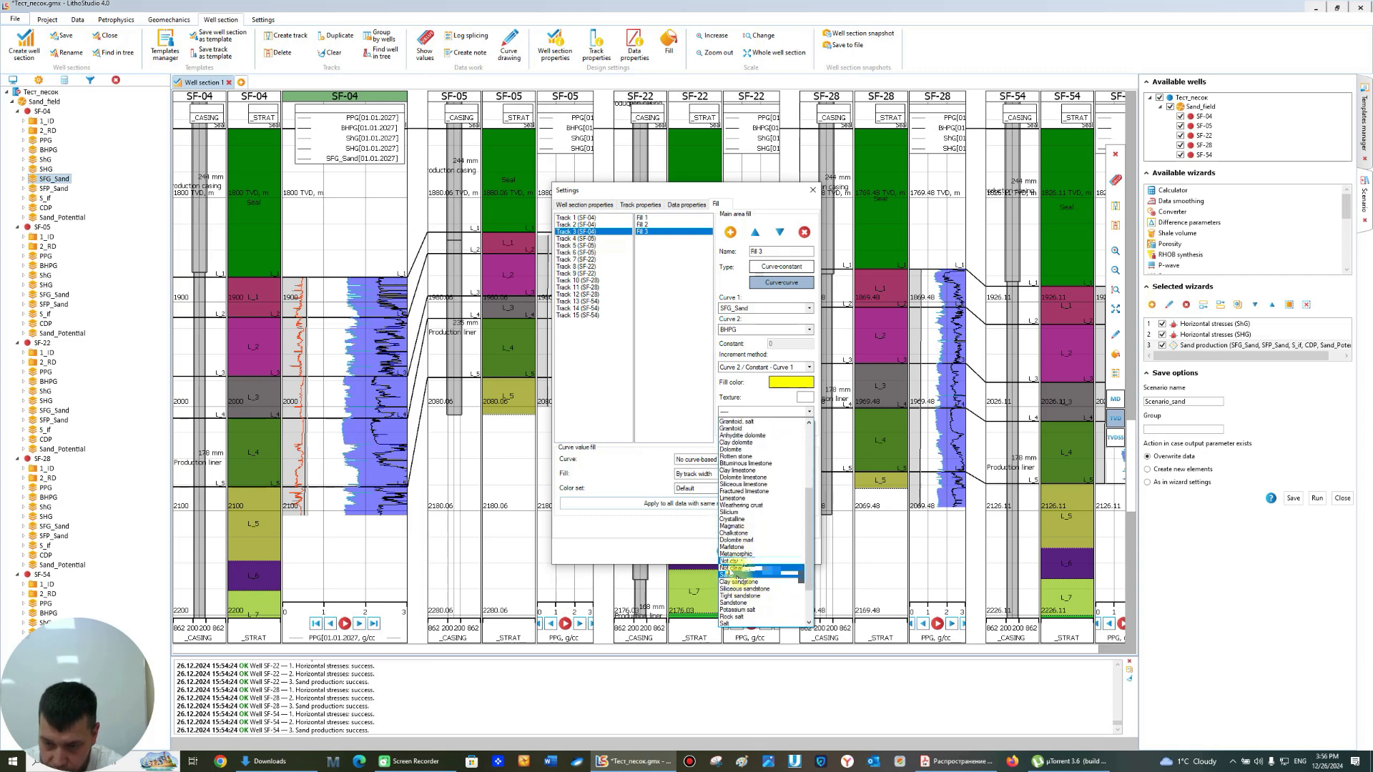
pyautogui.click(733, 610)
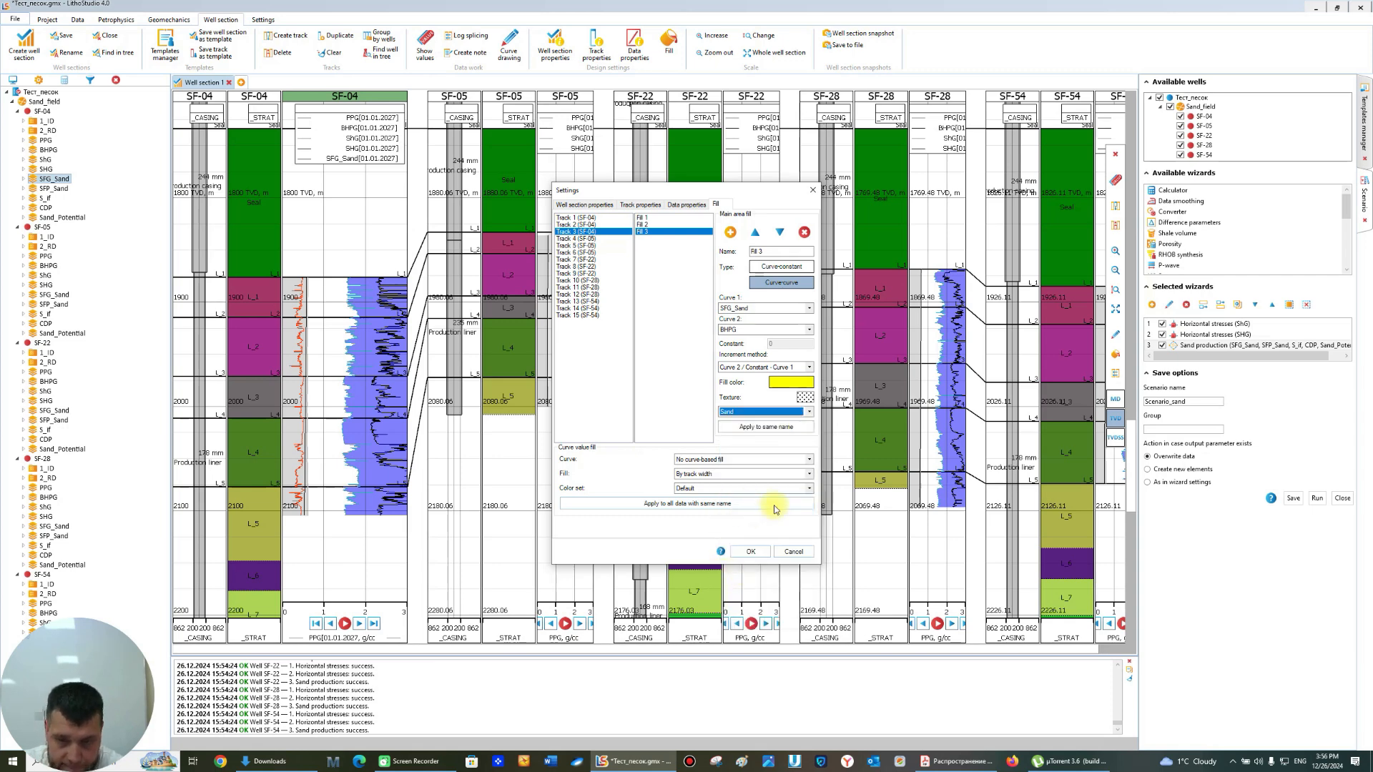
pyautogui.click(749, 551)
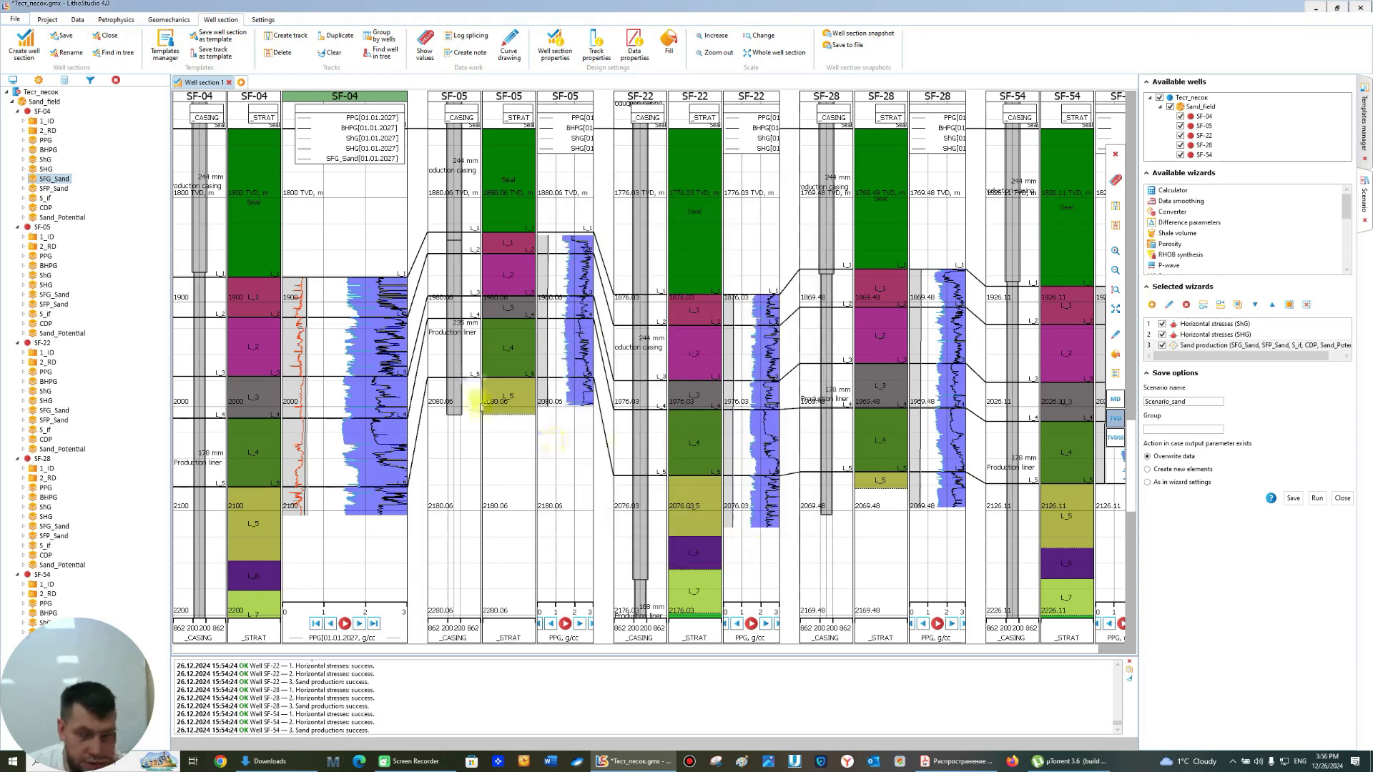
# - Display the S_if array of well SF-04 in a new track beside the array track and narrow that track
pyautogui.click(46, 200)
pyautogui.click(25, 200)
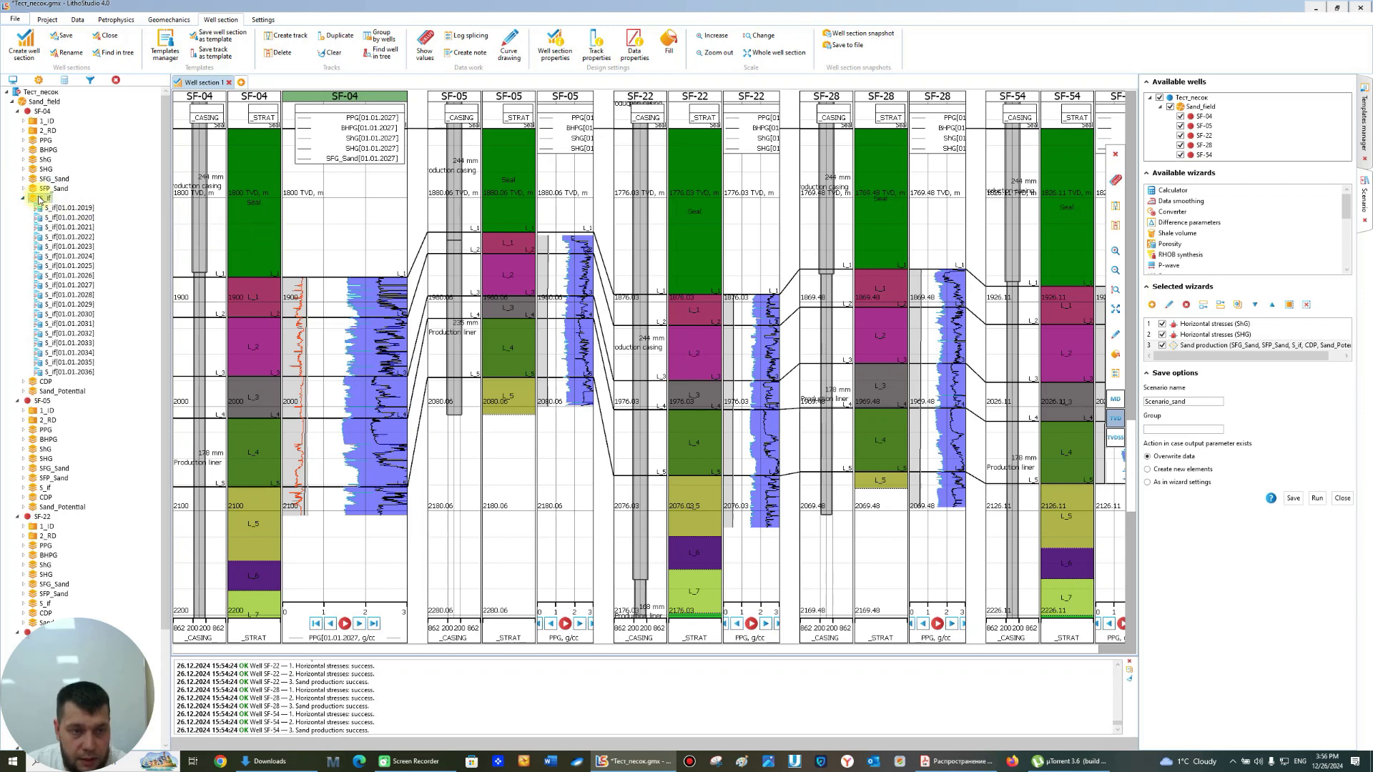
pyautogui.moveTo(113, 223); pyautogui.dragTo(405, 232)
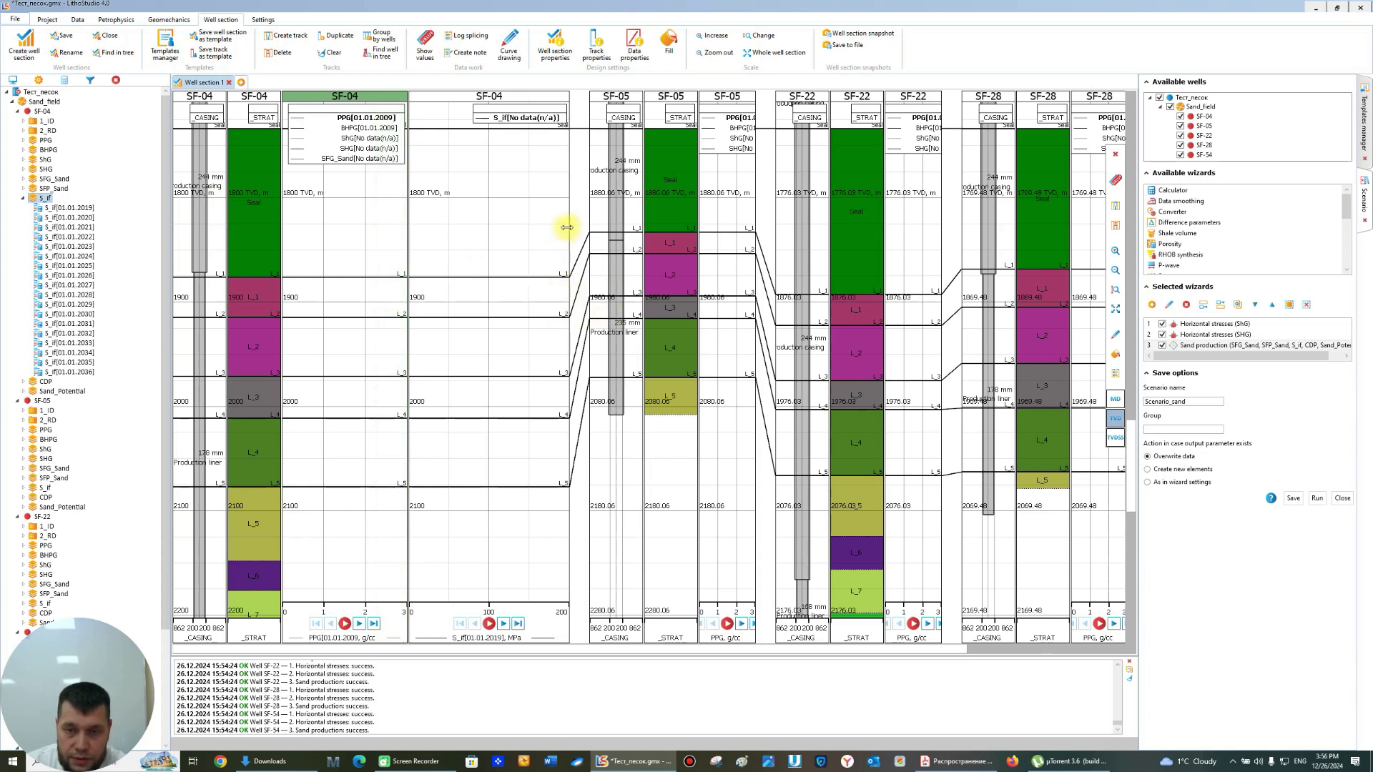
pyautogui.moveTo(569, 228); pyautogui.dragTo(484, 226)
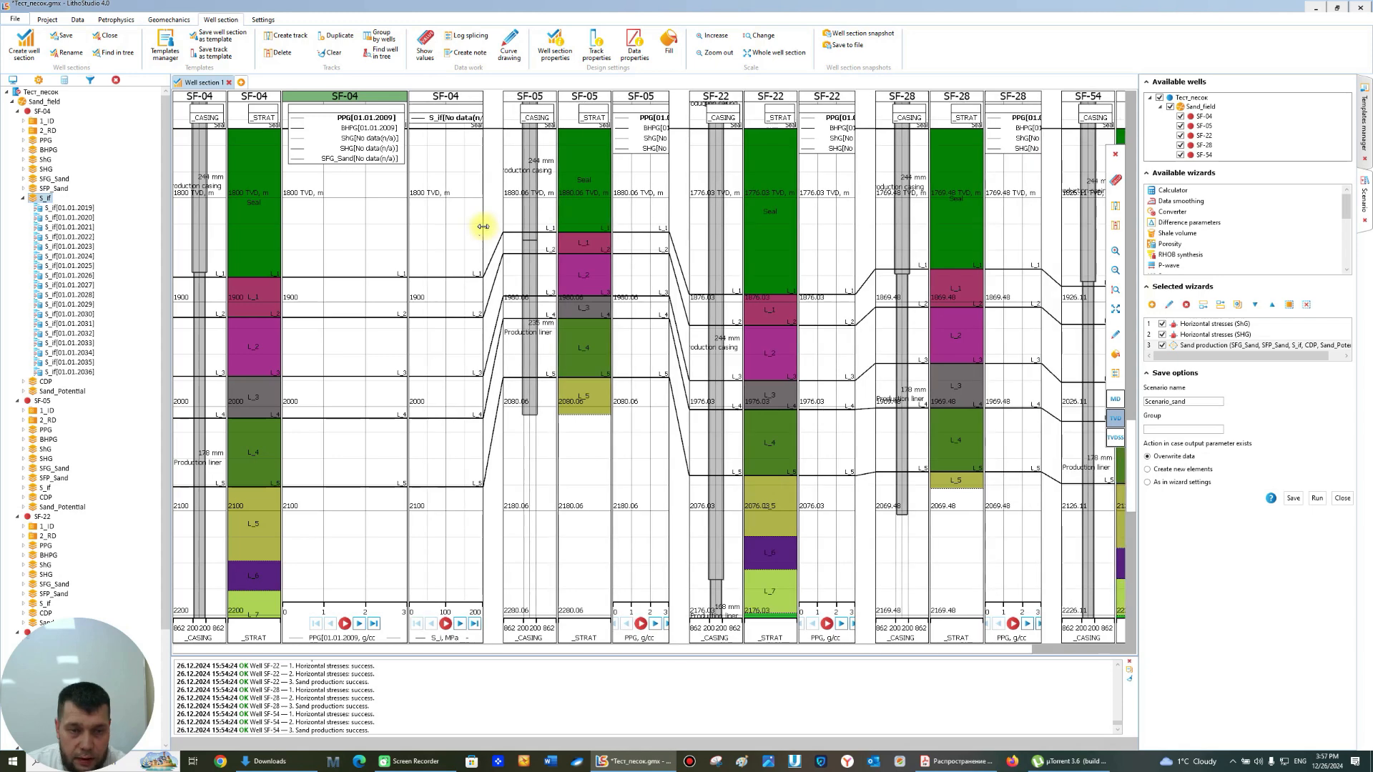
# - Add the _UCS curve from the 2_RD set of SF-04 to the S_if track and play the time-step animation
pyautogui.click(25, 131)
pyautogui.click(39, 197)
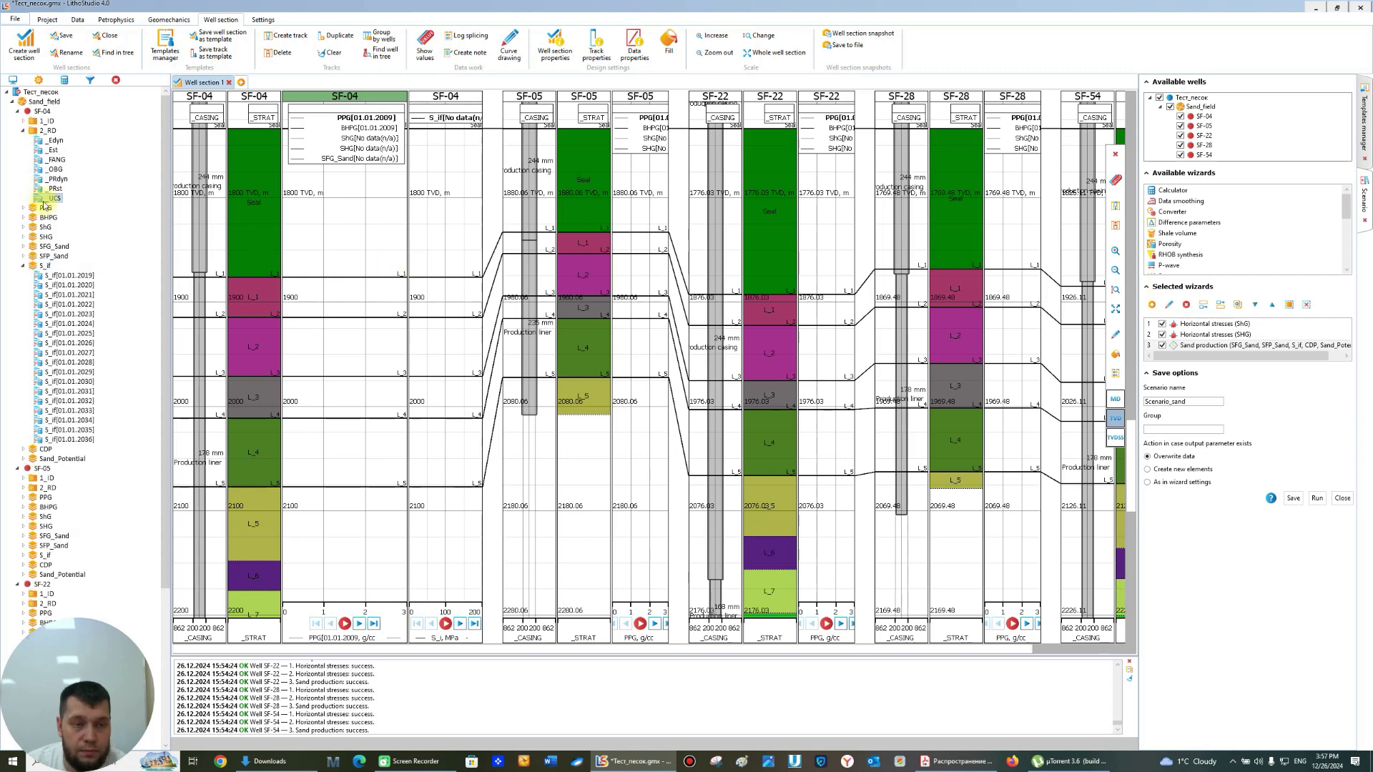
pyautogui.moveTo(39, 200); pyautogui.dragTo(430, 349)
pyautogui.click(446, 624)
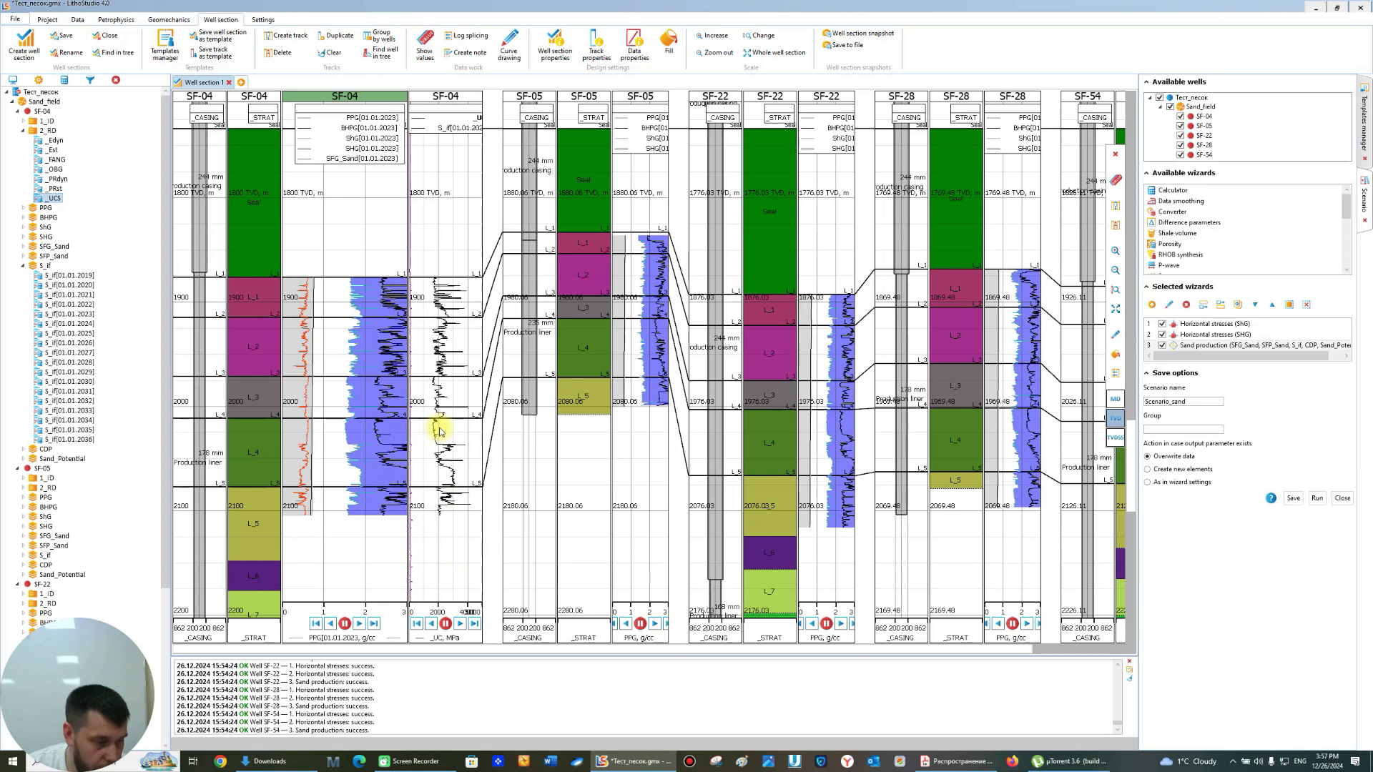
pyautogui.doubleClick(442, 423)
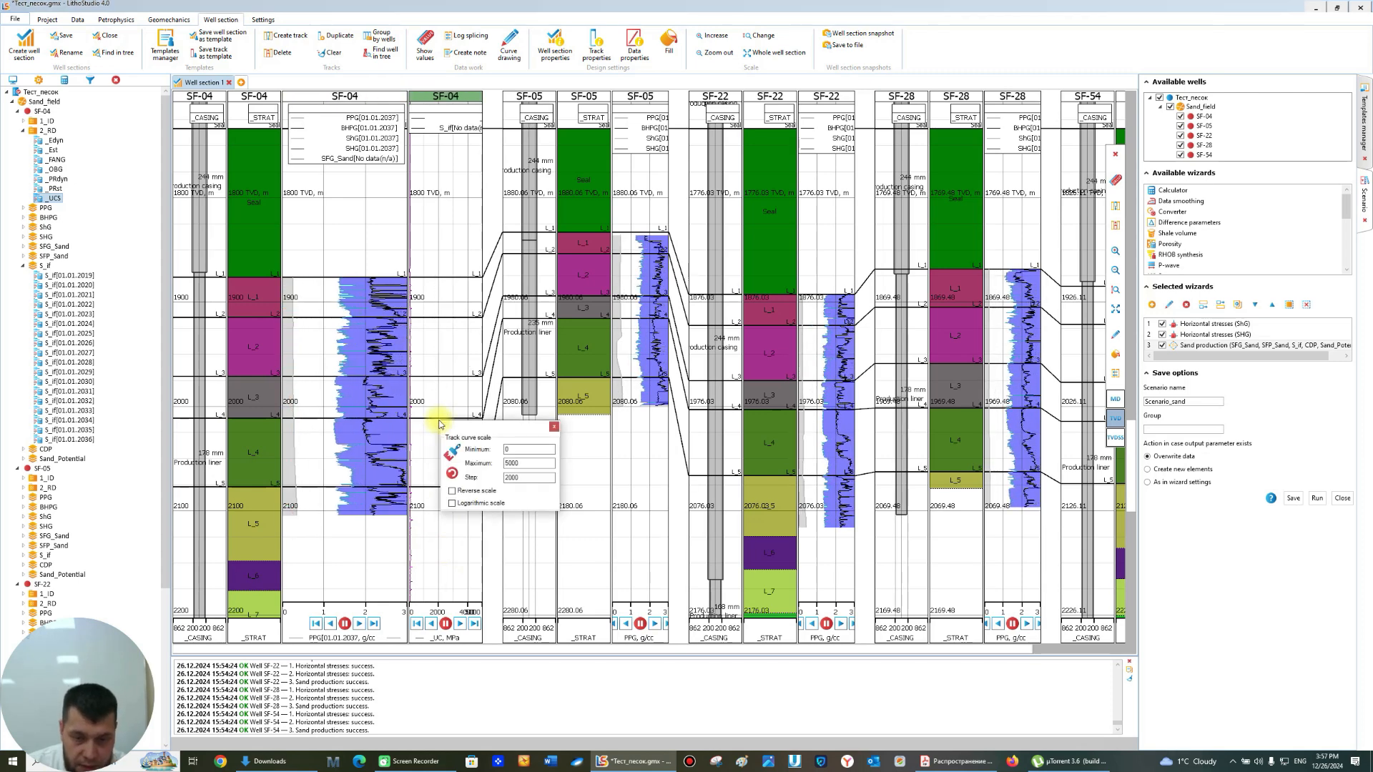
pyautogui.click(466, 356)
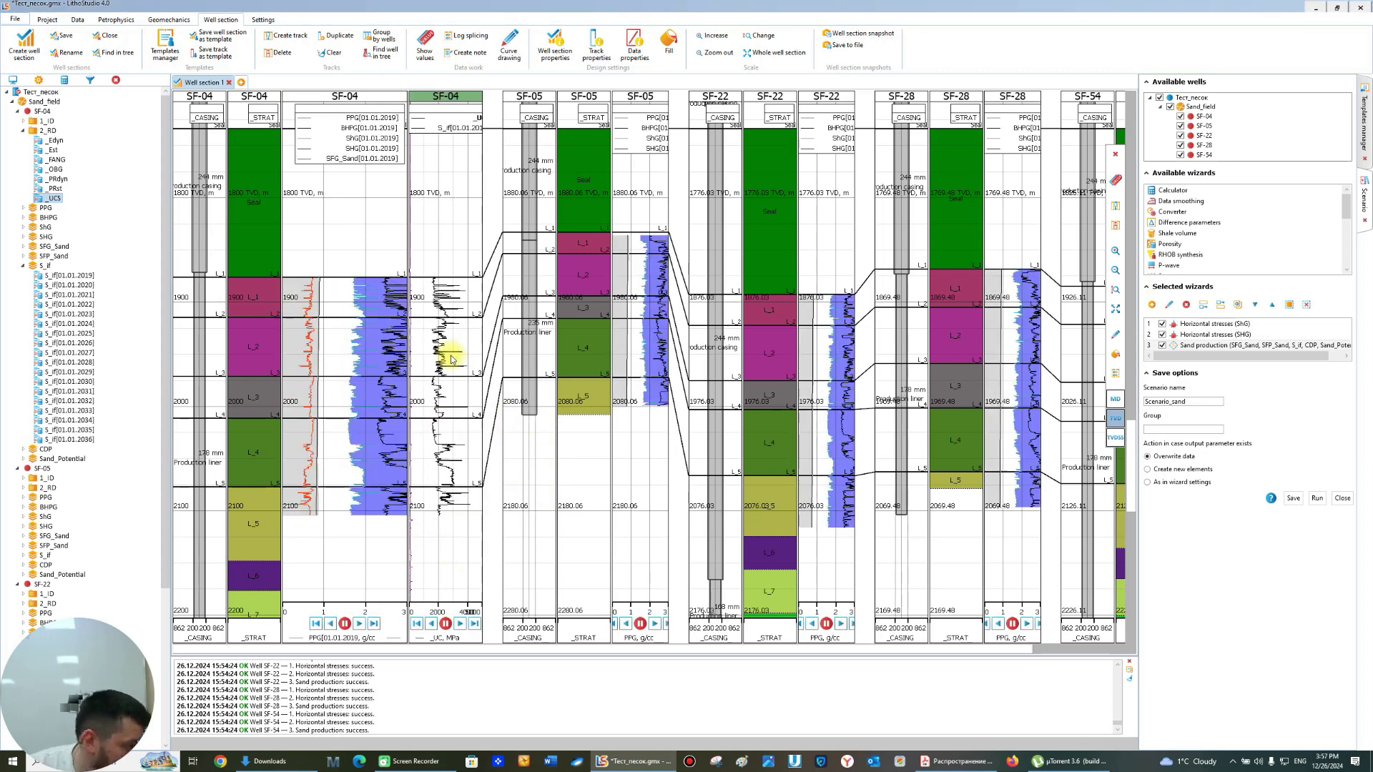
# - Set the curve scale of SF-04's S_if and _UCS track to maximum 200 with a step of 50
pyautogui.doubleClick(451, 357)
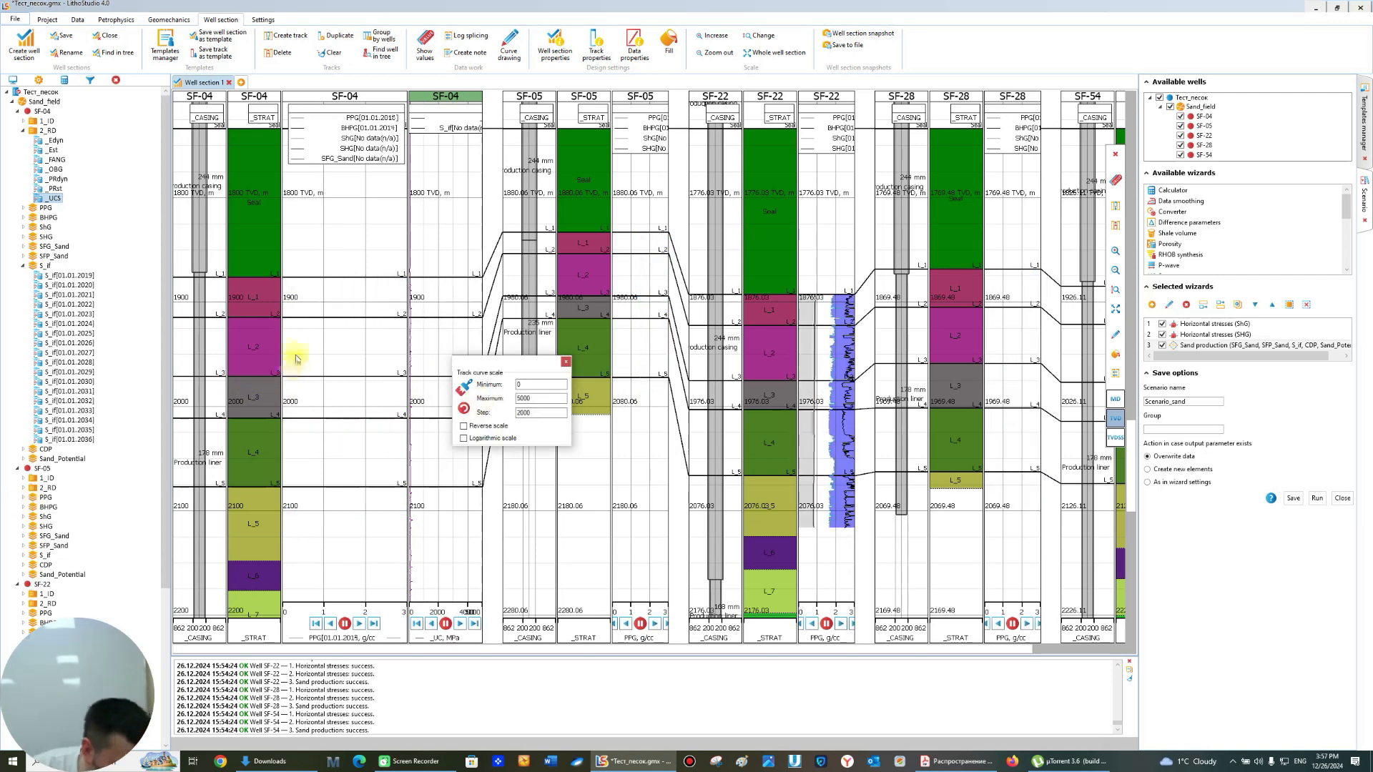
pyautogui.moveTo(536, 399); pyautogui.dragTo(496, 400)
pyautogui.write('200')
pyautogui.moveTo(529, 414); pyautogui.dragTo(411, 380)
pyautogui.write('5')
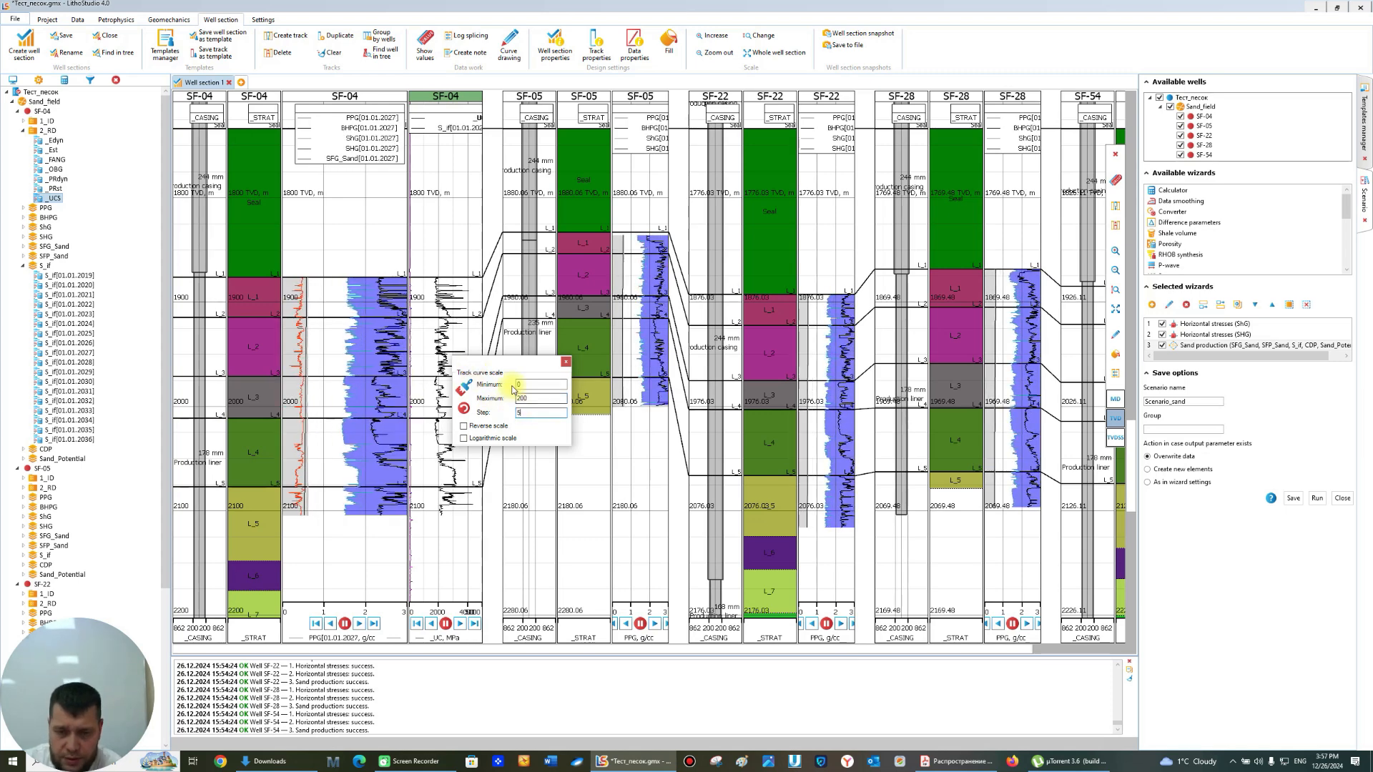
pyautogui.press('Return')
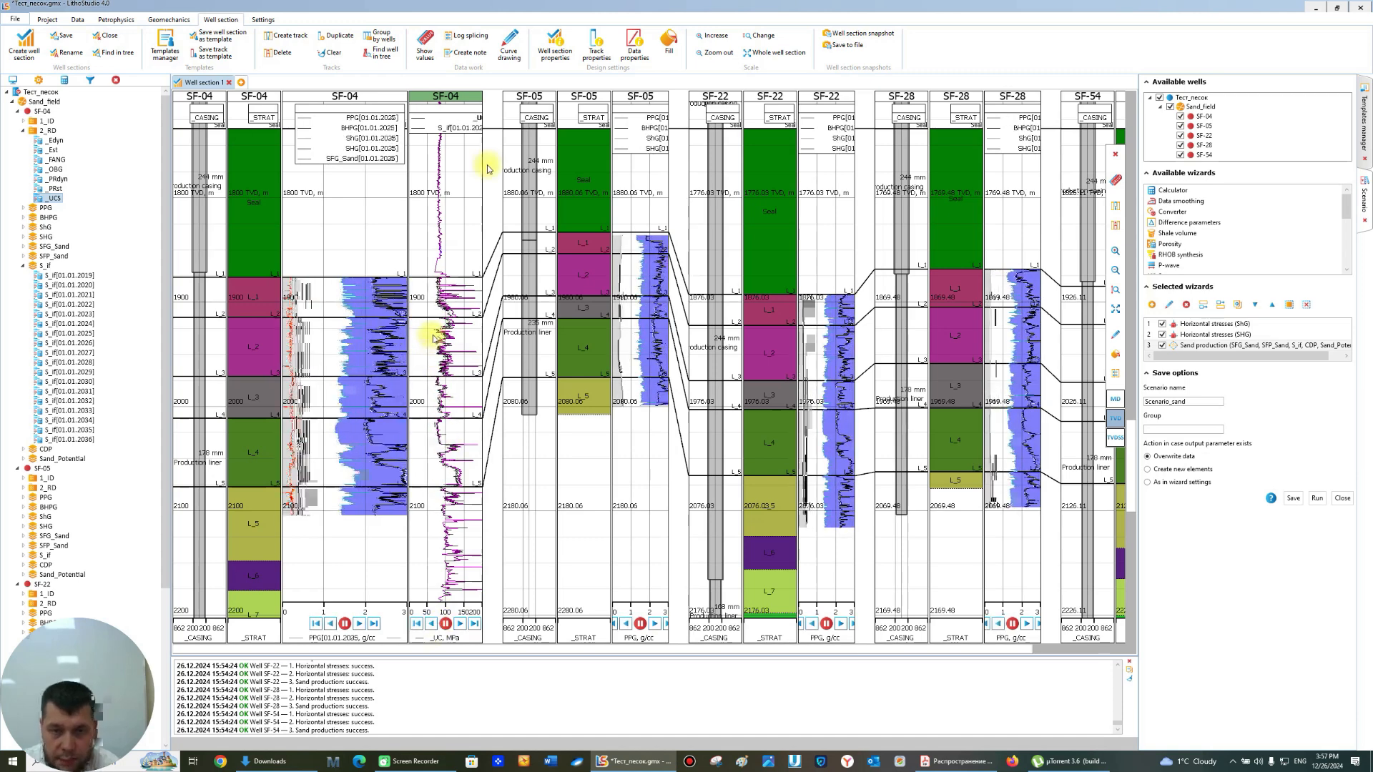
# - Try to add a curve-curve fill between S_if and _UCS on the SF-04 strength track
pyautogui.rightClick(452, 202)
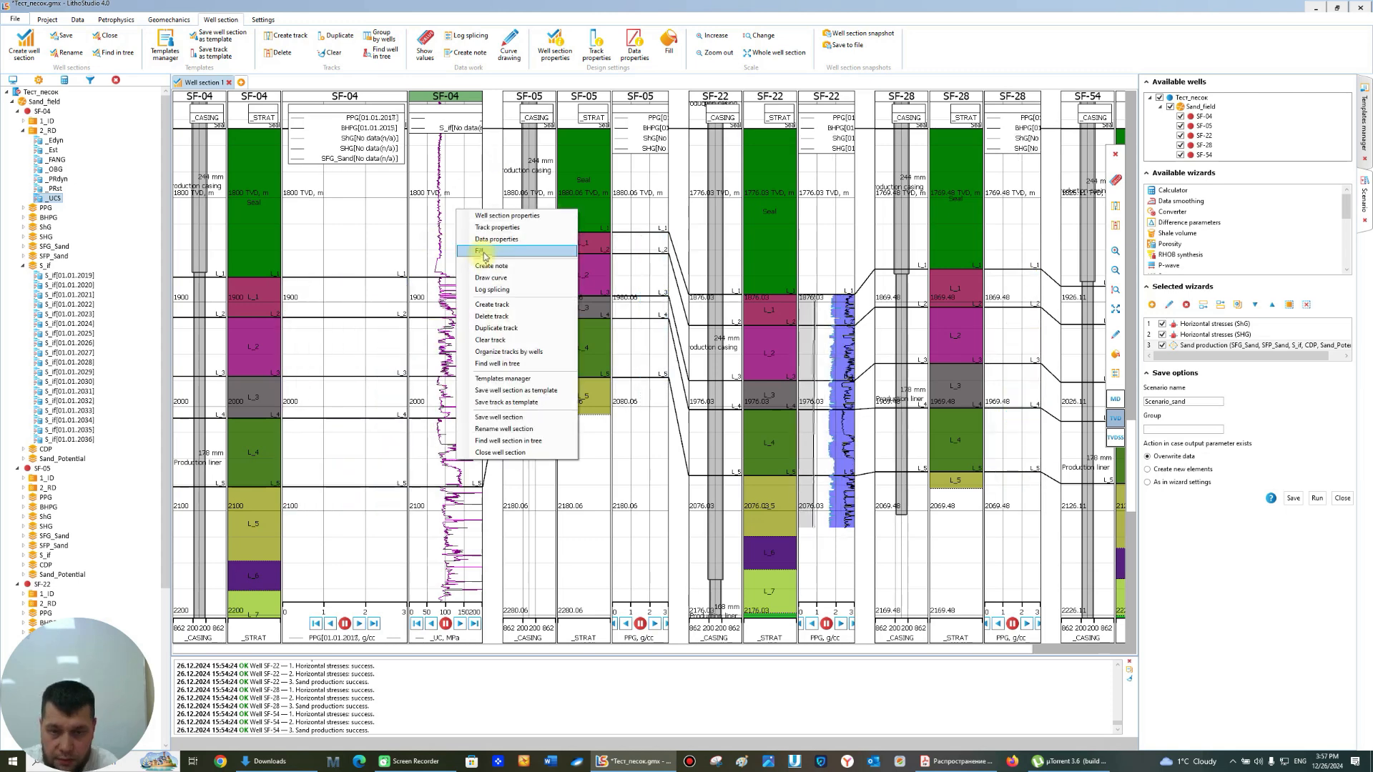
pyautogui.click(465, 286)
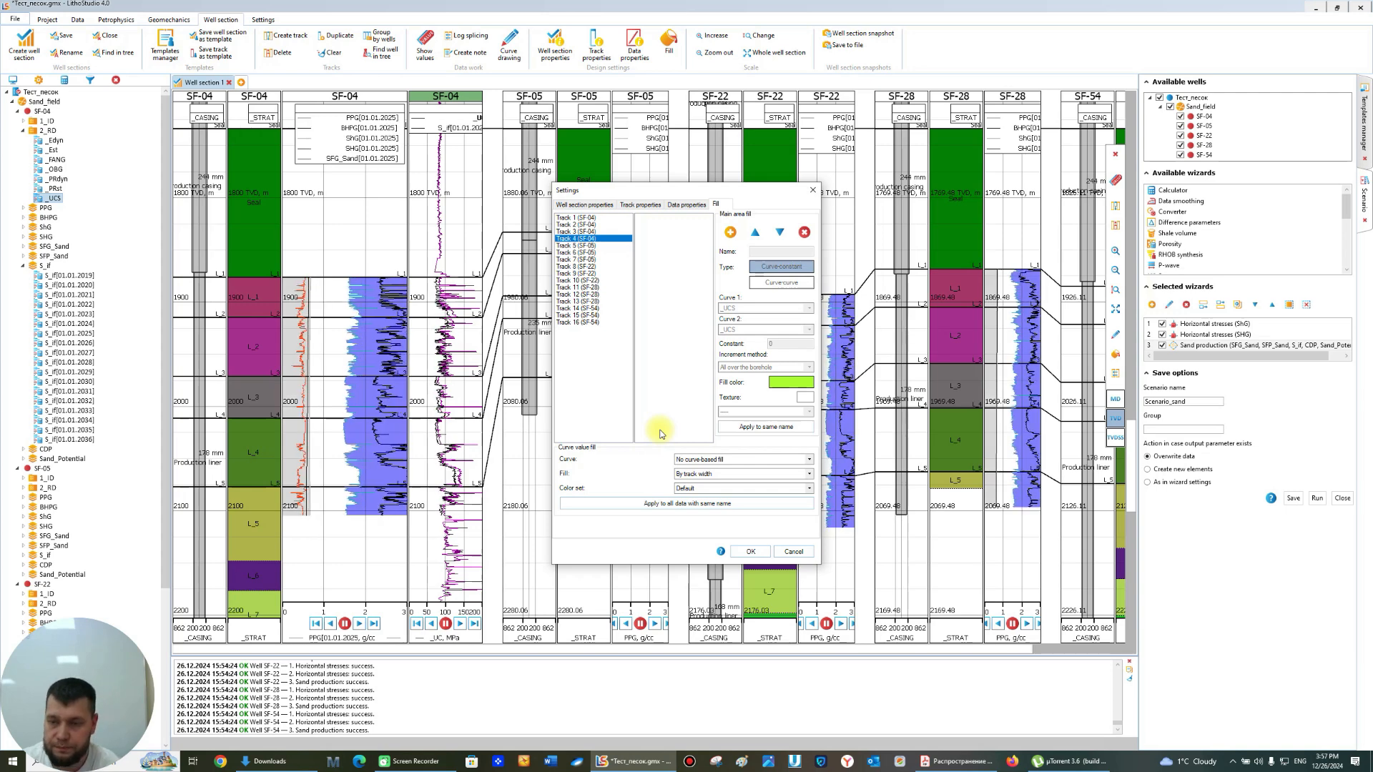
pyautogui.click(730, 232)
pyautogui.click(781, 282)
pyautogui.click(766, 310)
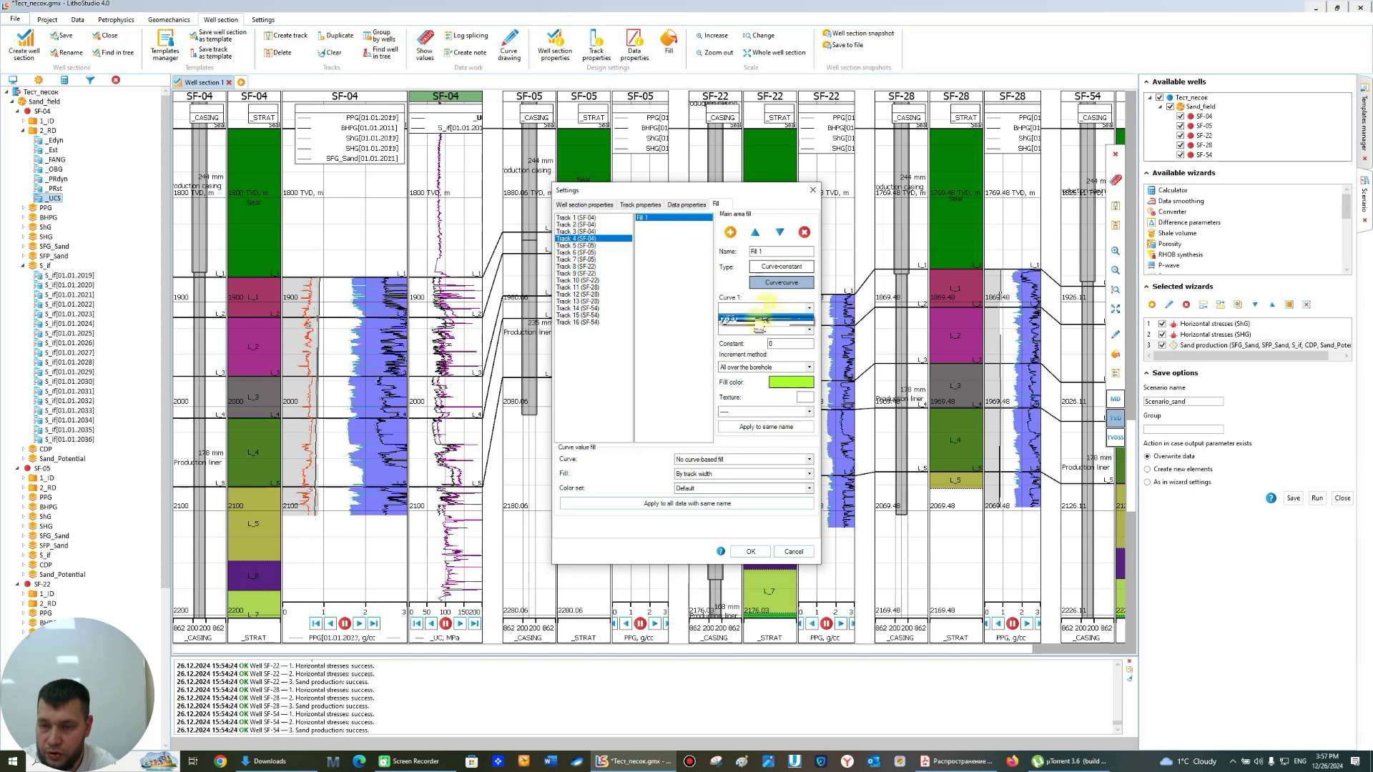
pyautogui.click(743, 332)
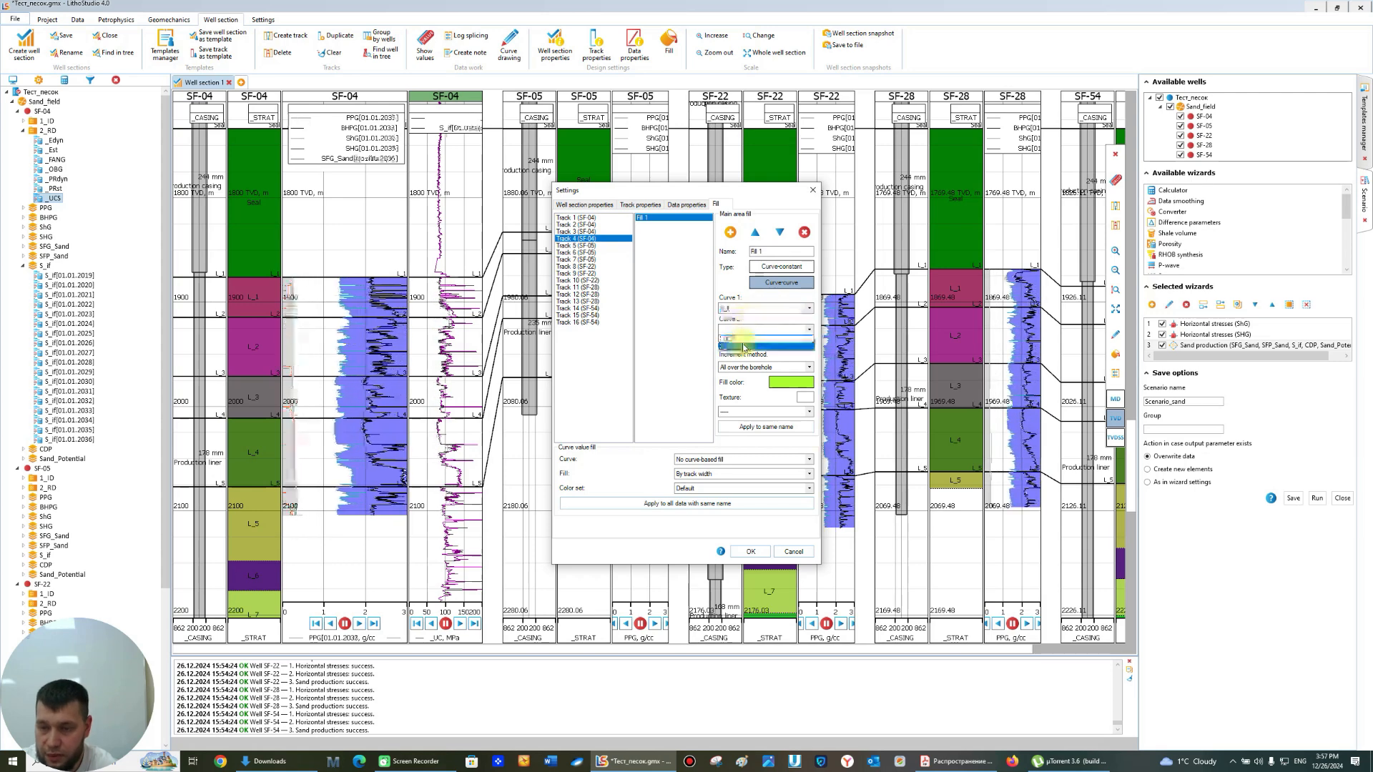
pyautogui.click(751, 346)
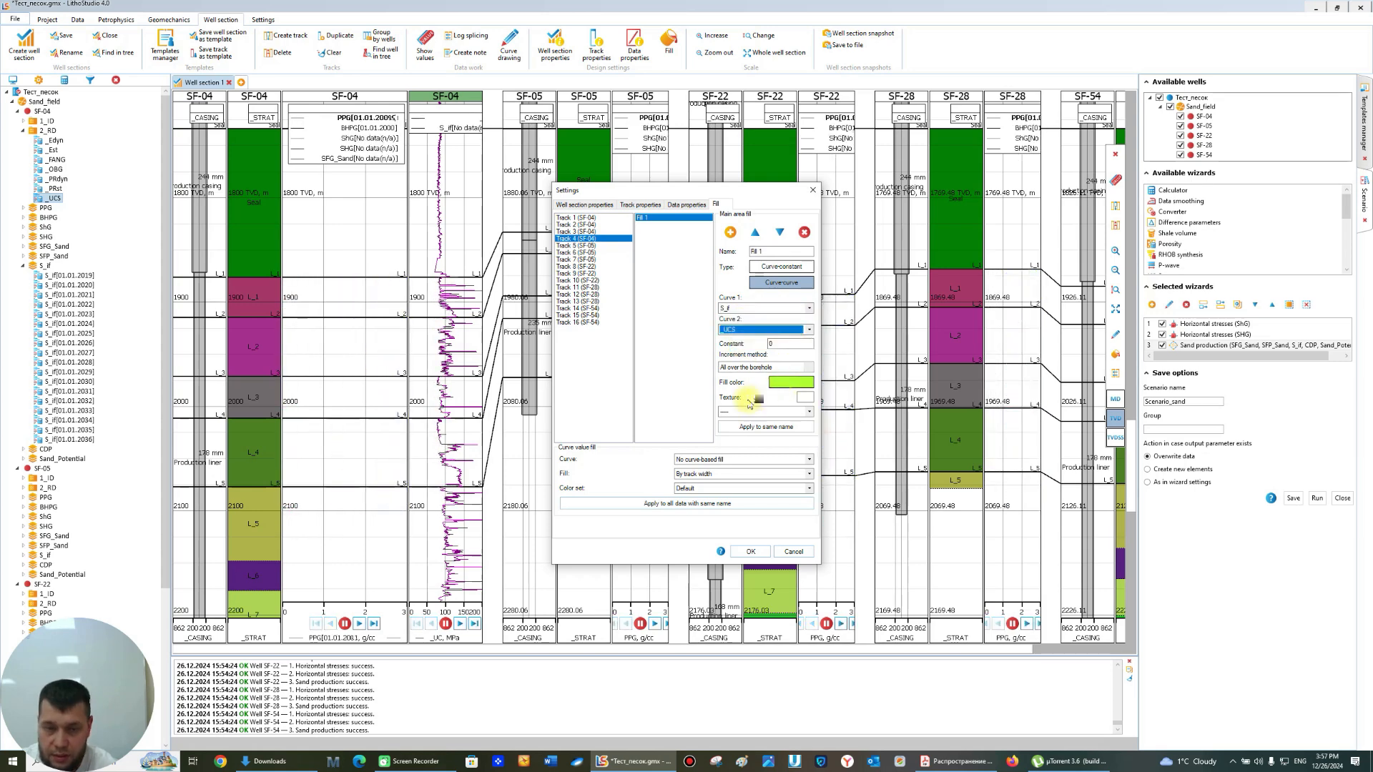
# - Try a yellow color and the Sand texture for the S_if–_UCS fill
pyautogui.click(804, 385)
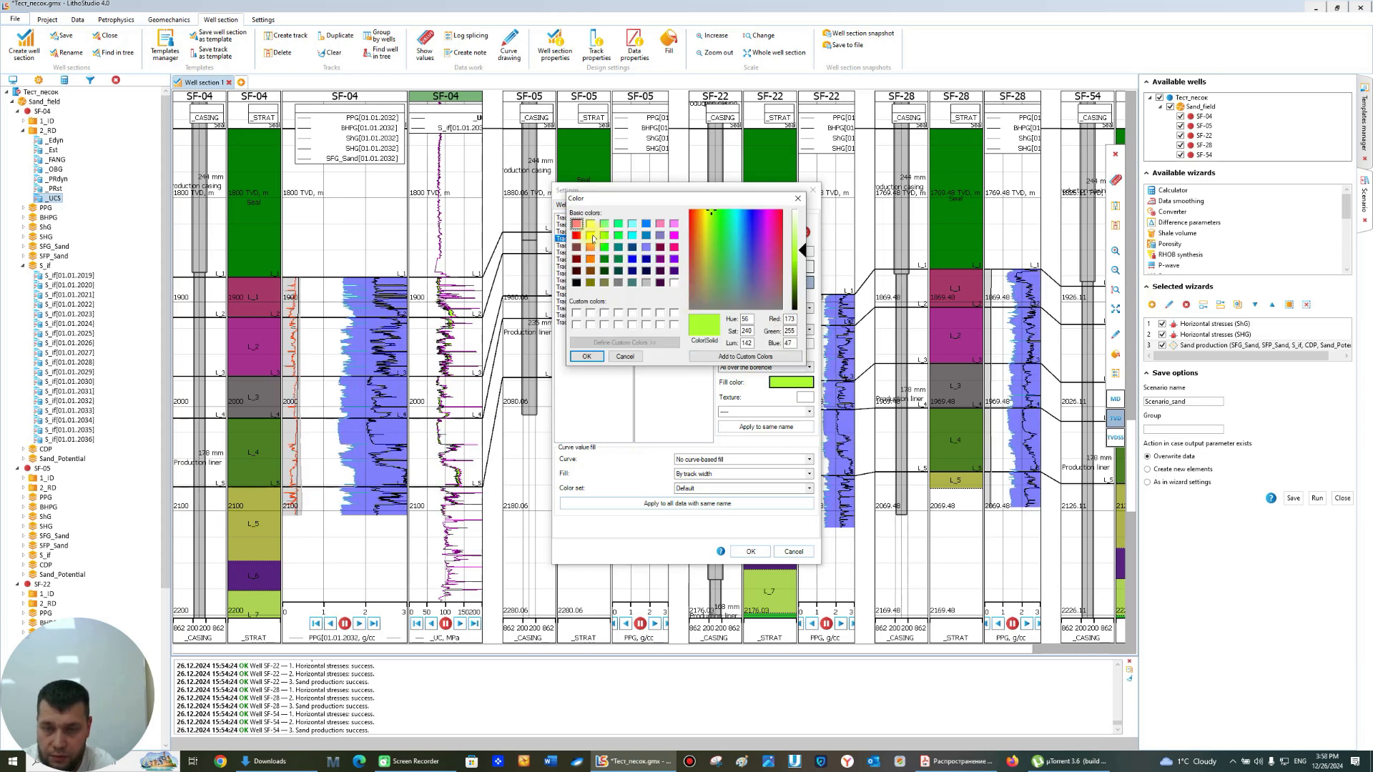
pyautogui.click(590, 236)
pyautogui.click(586, 356)
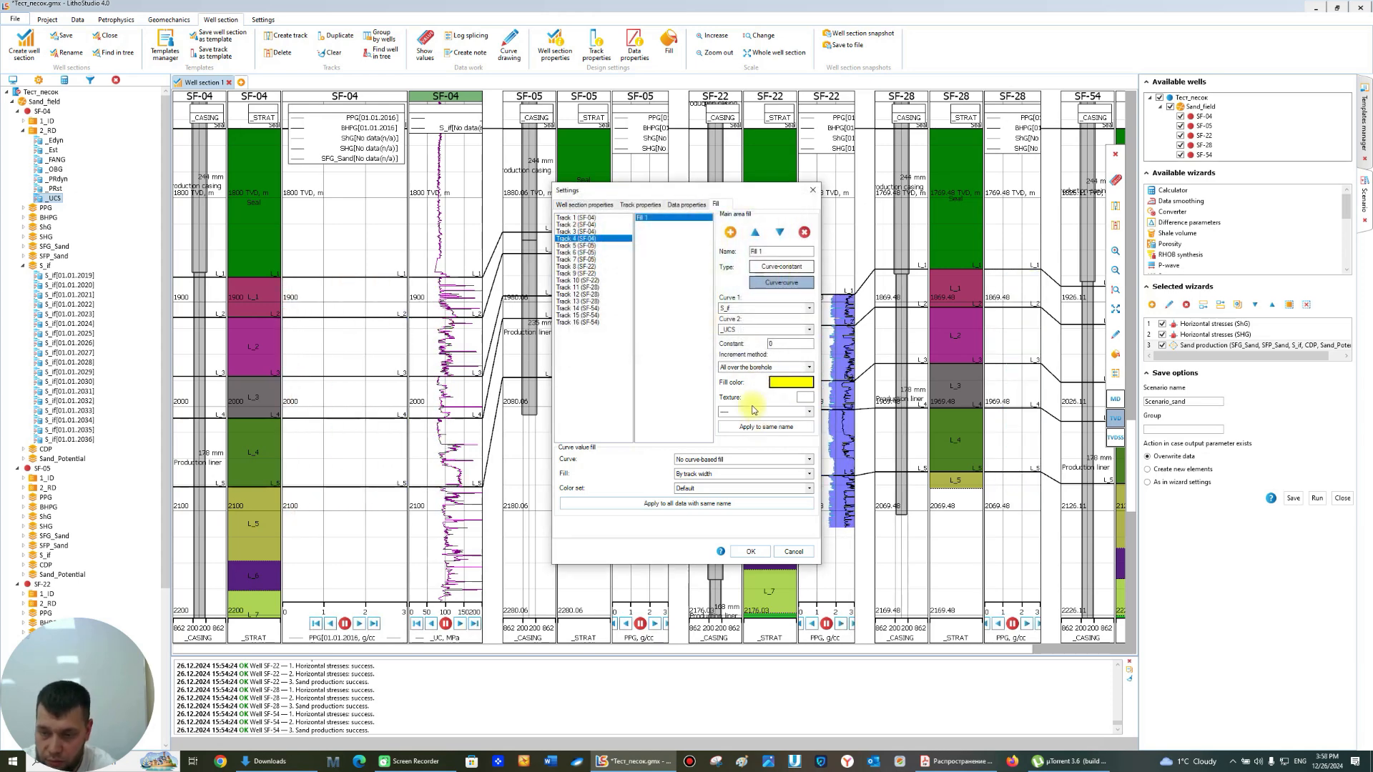
pyautogui.click(758, 412)
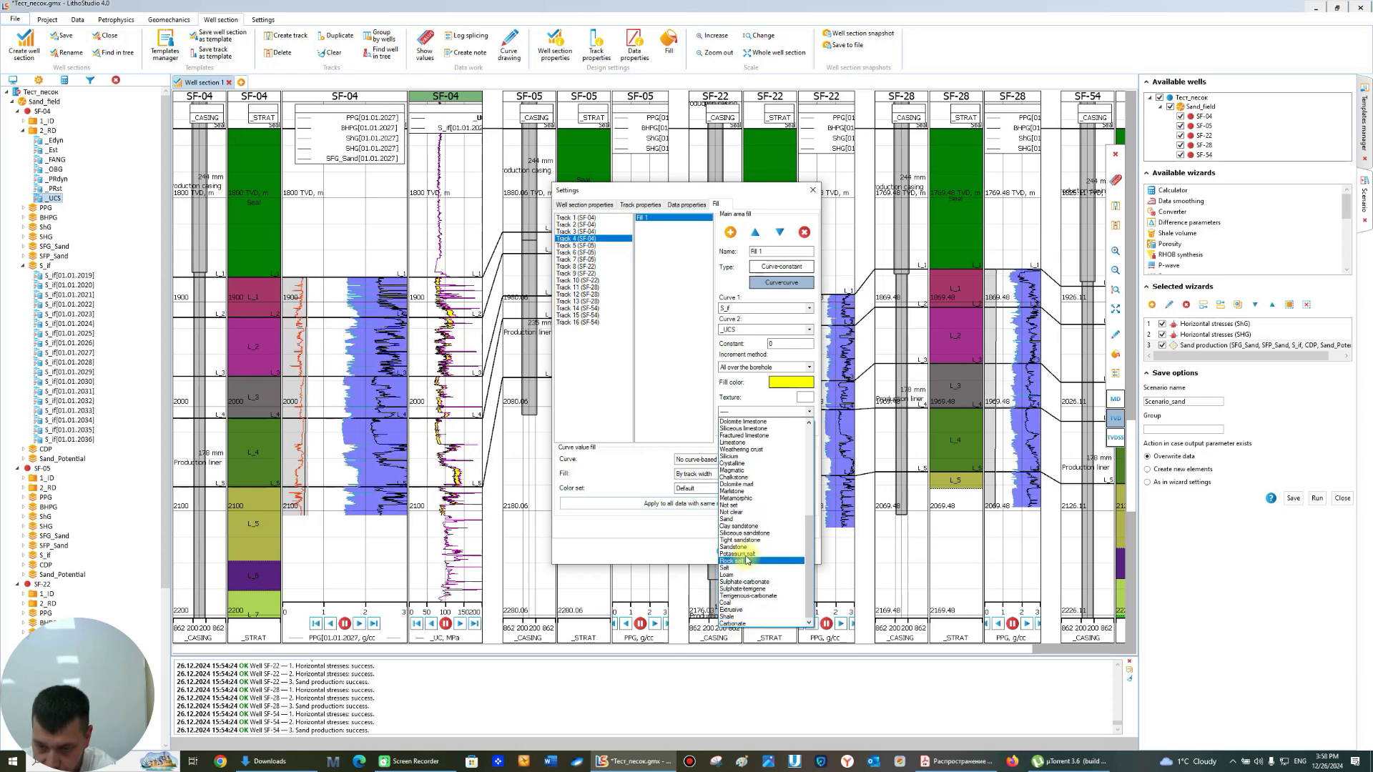
pyautogui.click(729, 519)
# - Try both curve-difference increment methods, ending with Curve 2 / Constant - Curve 1, and discard the S_if–_UCS fill settings
pyautogui.click(743, 366)
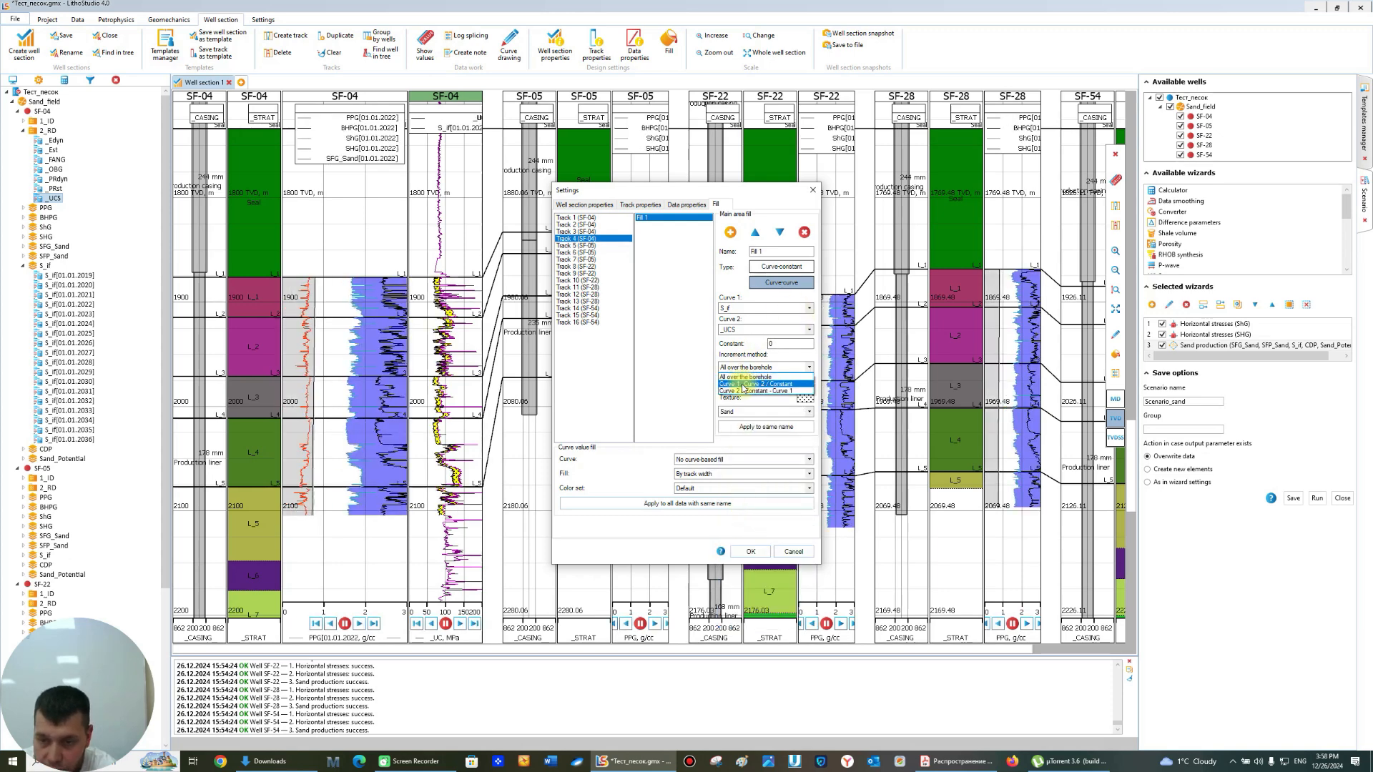
pyautogui.click(751, 384)
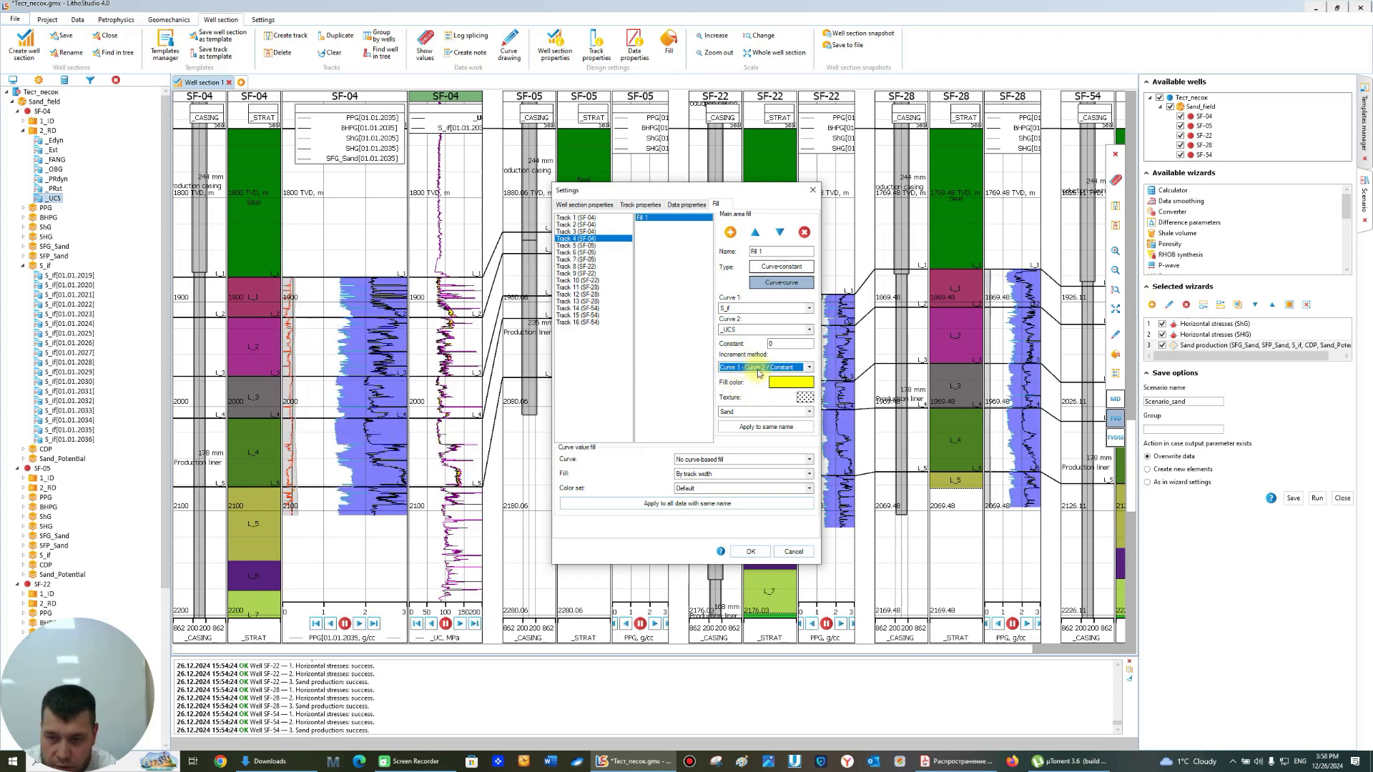
pyautogui.scroll(-1, 757, 369)
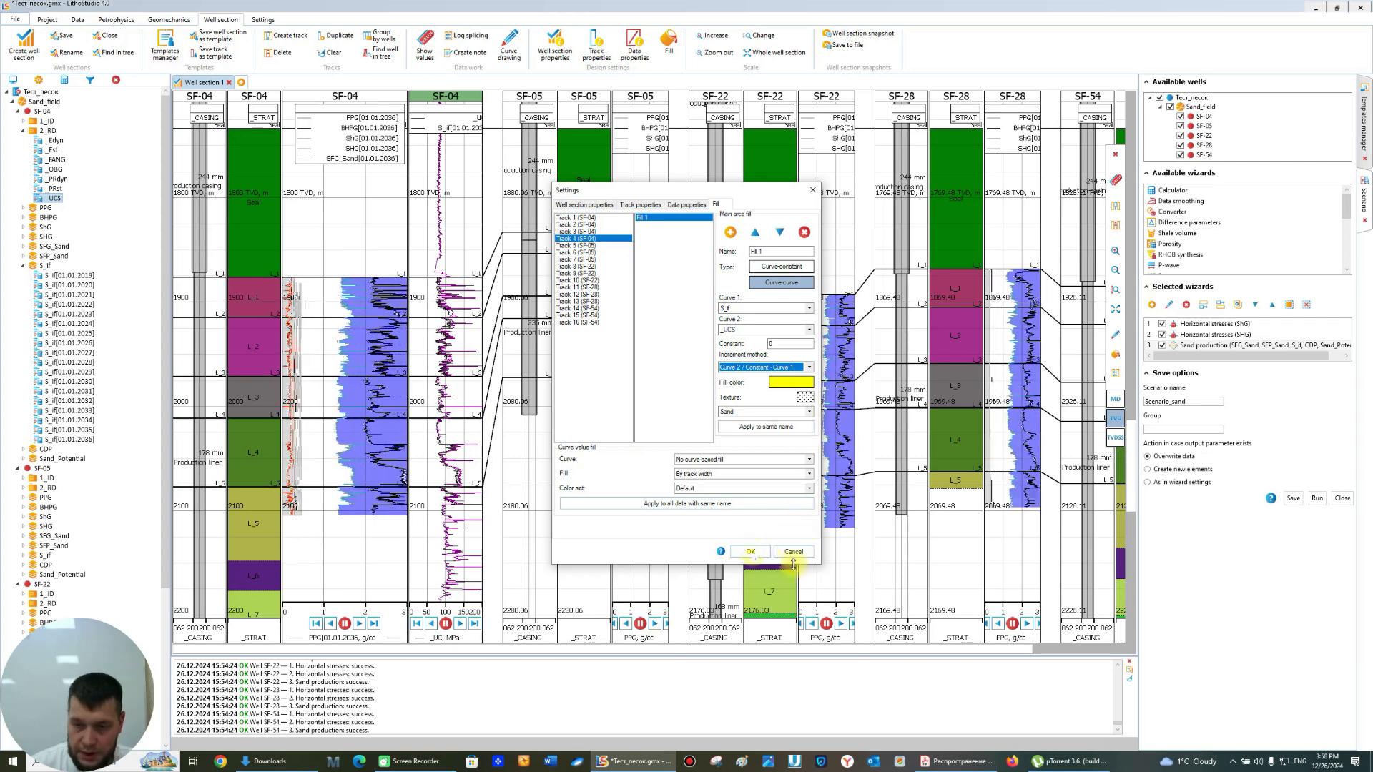
pyautogui.click(793, 554)
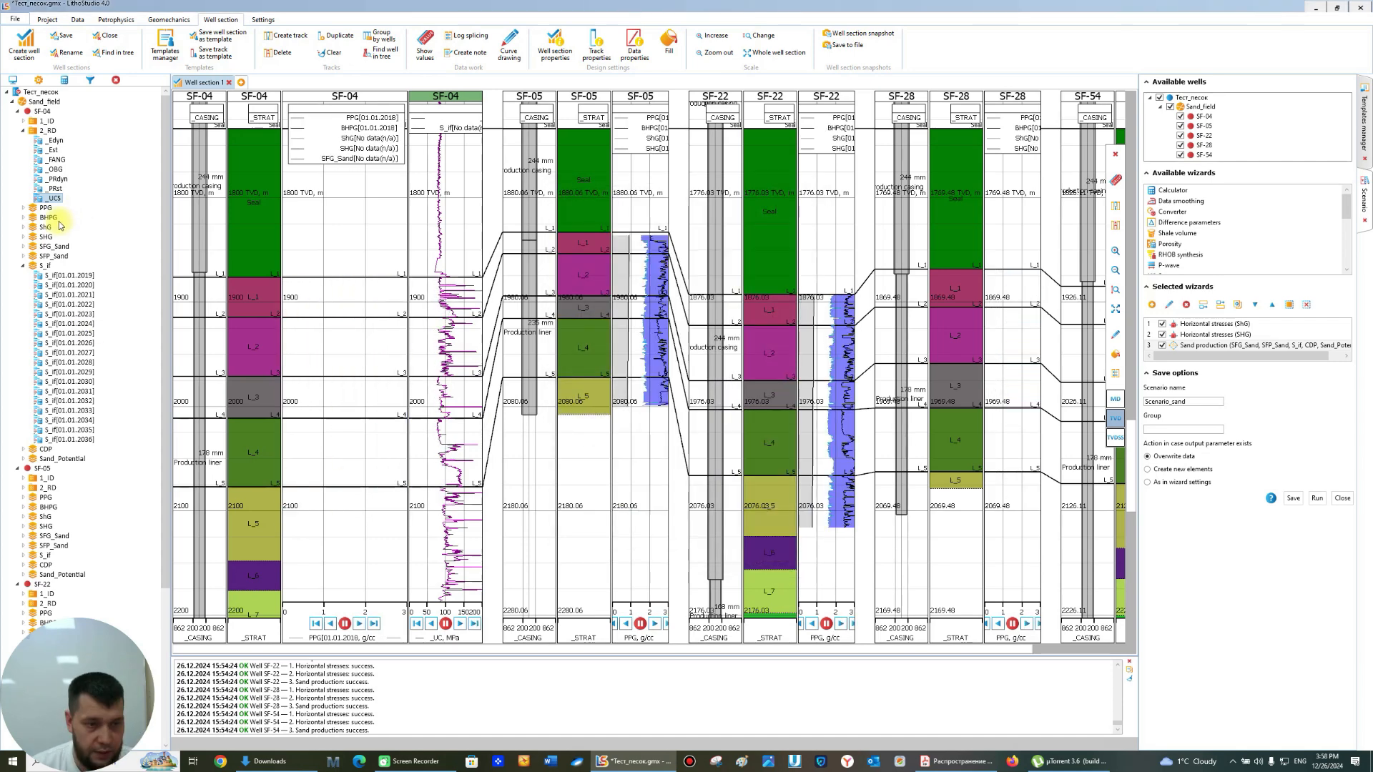
# - Display the Sand_Potential array of well SF-04 in a new track beside the strength track and narrow that track
pyautogui.click(24, 266)
pyautogui.click(53, 285)
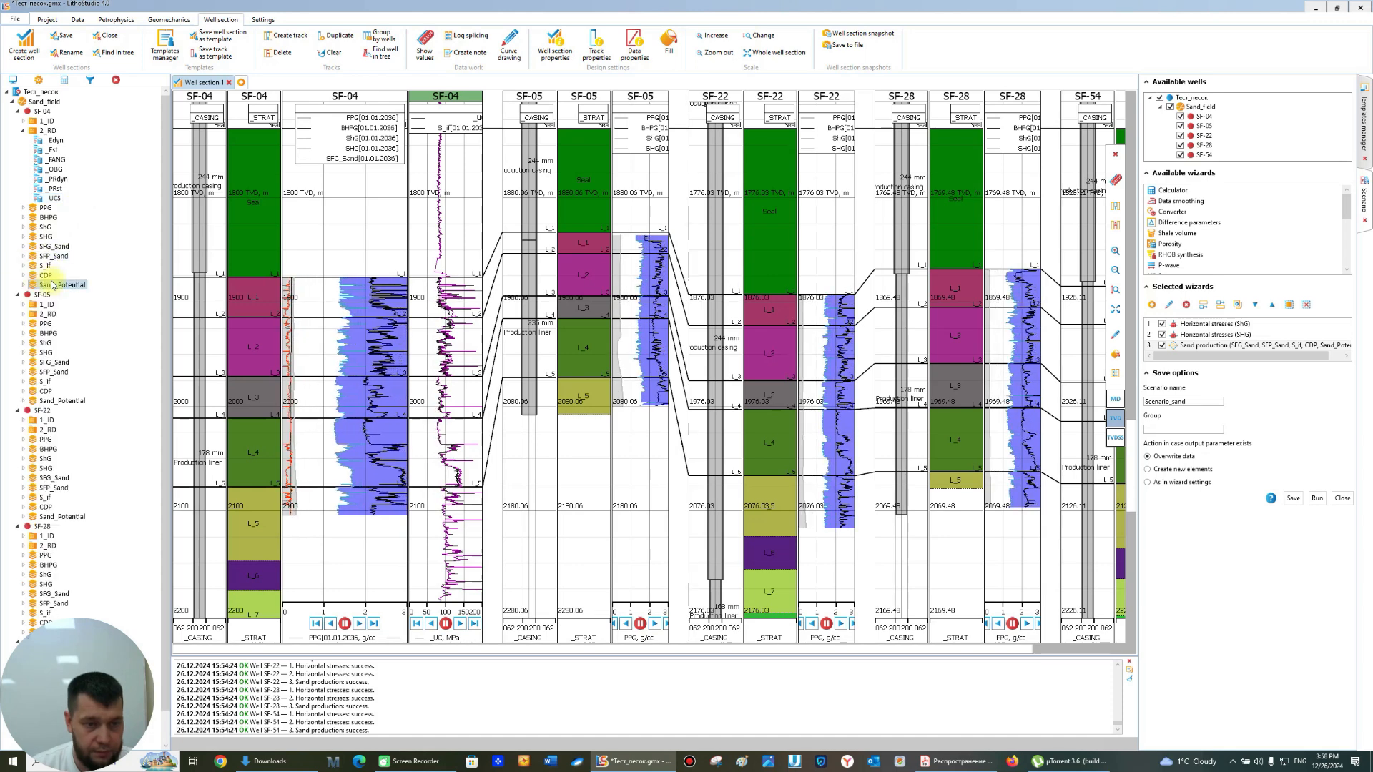
pyautogui.moveTo(53, 284); pyautogui.dragTo(455, 259)
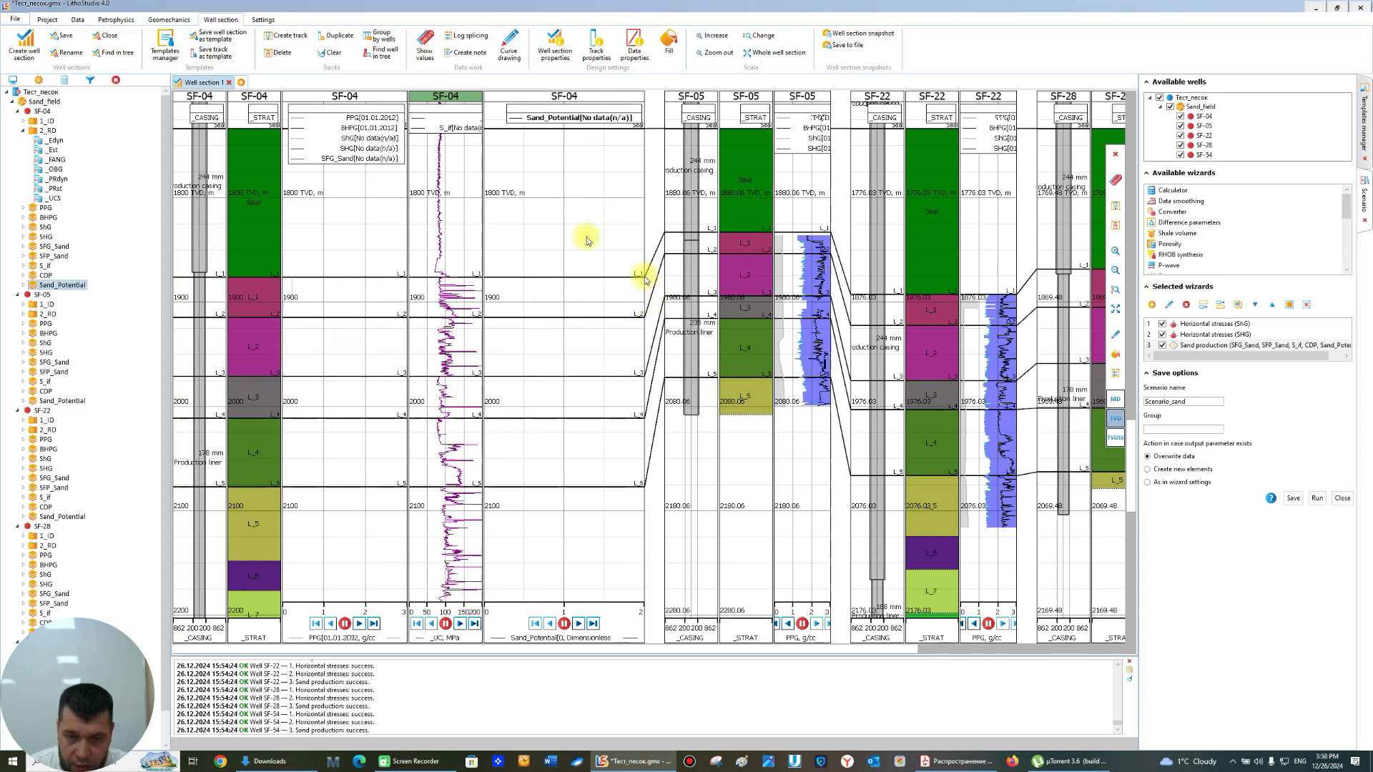
pyautogui.moveTo(643, 233); pyautogui.dragTo(540, 236)
# - Turn off auto scale and auto grid steps for Sand_Potential, set its maximum to 1, and apply the scale to all data on the track
pyautogui.scroll(2, 504, 458)
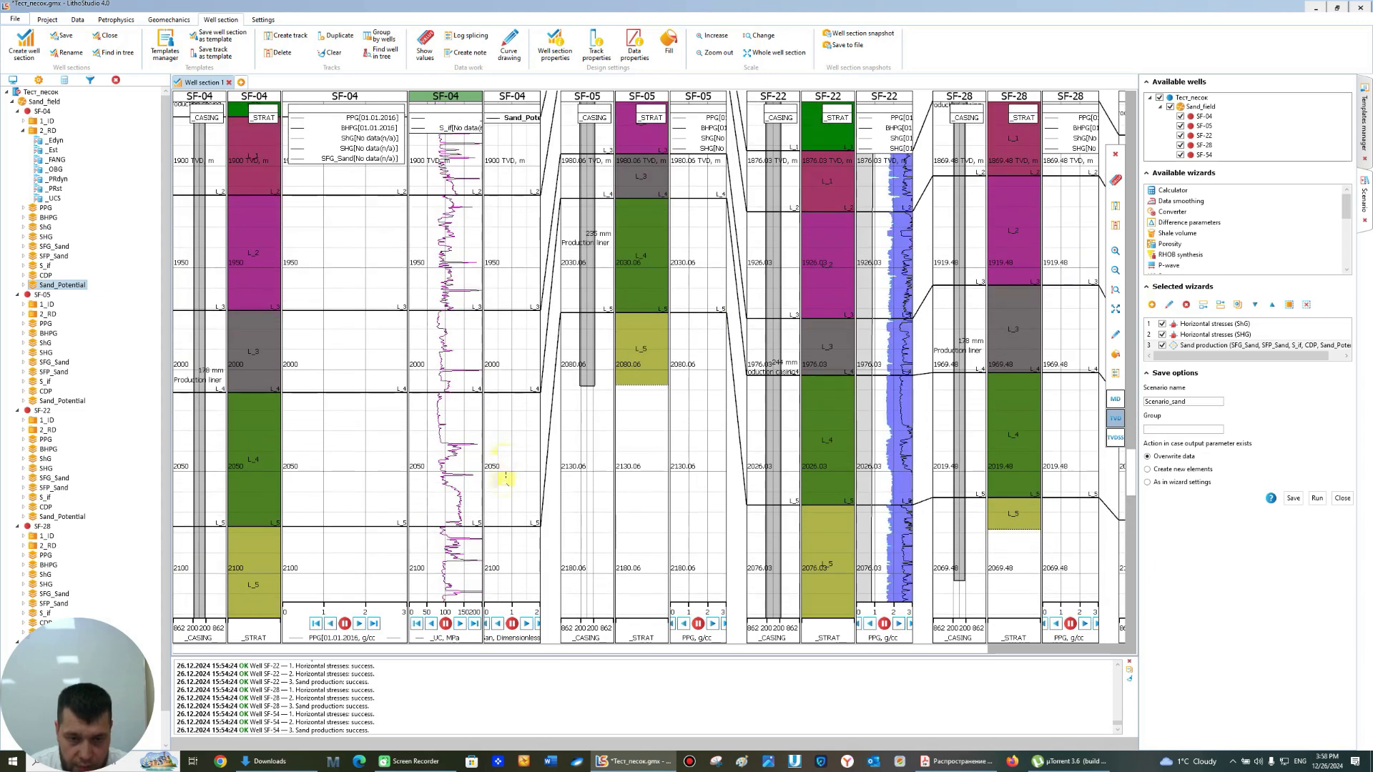
pyautogui.scroll(-1, 501, 480)
pyautogui.scroll(-1, 502, 482)
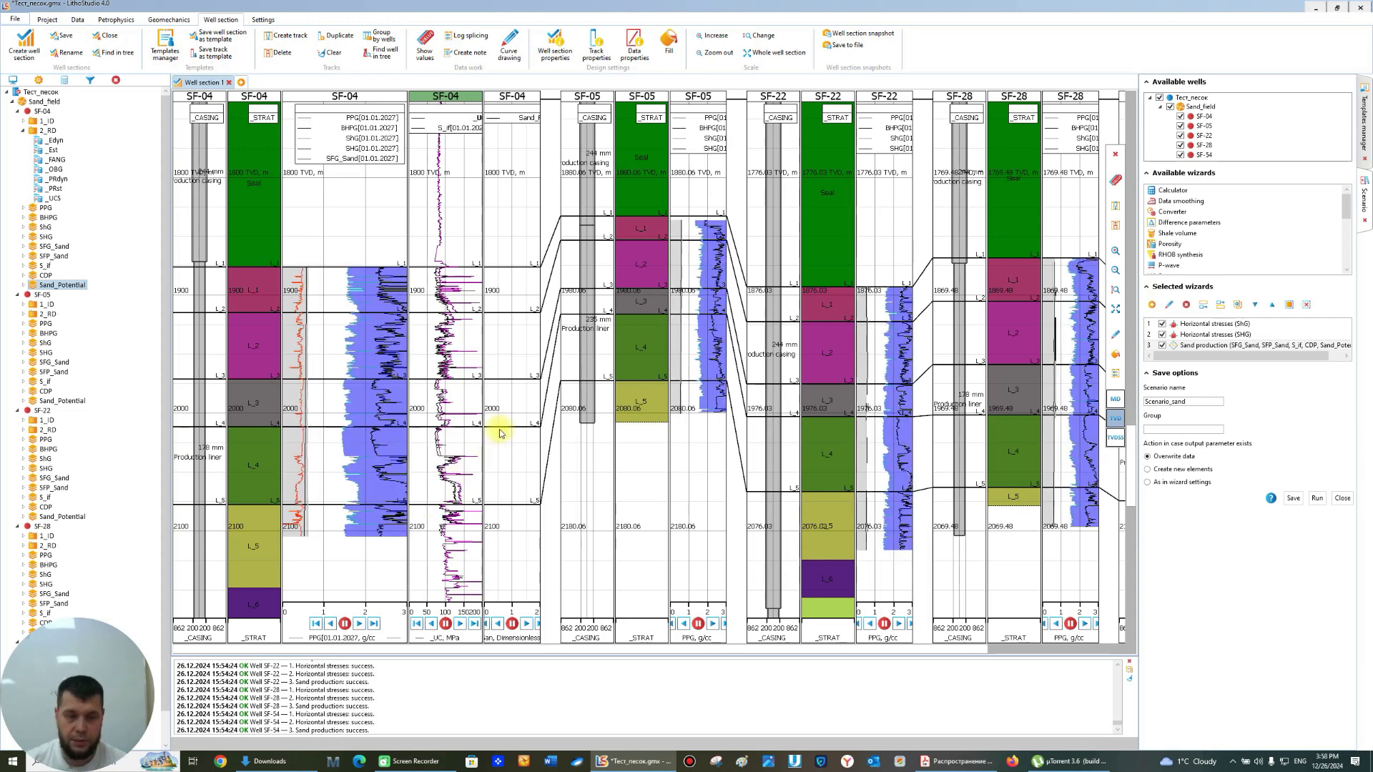
pyautogui.scroll(2, 498, 508)
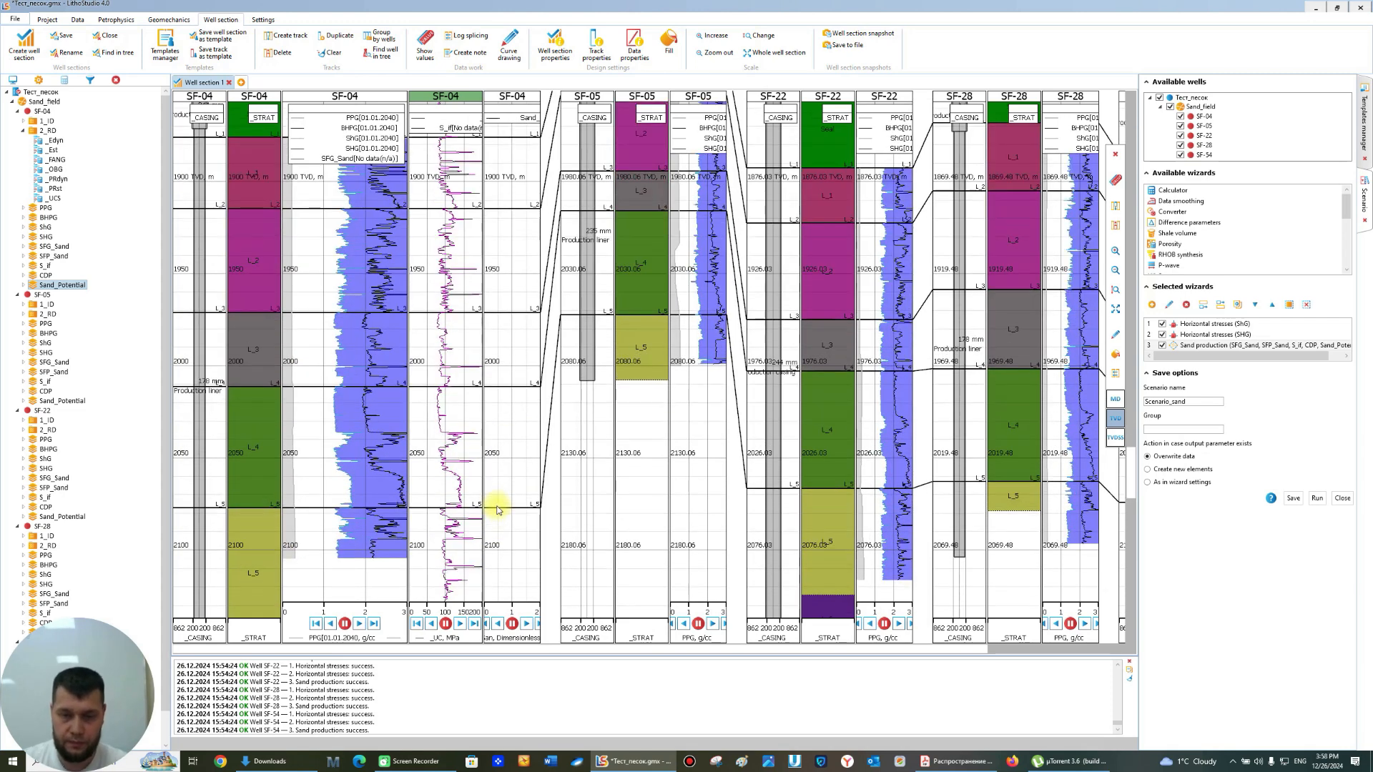
pyautogui.rightClick(492, 386)
pyautogui.click(535, 438)
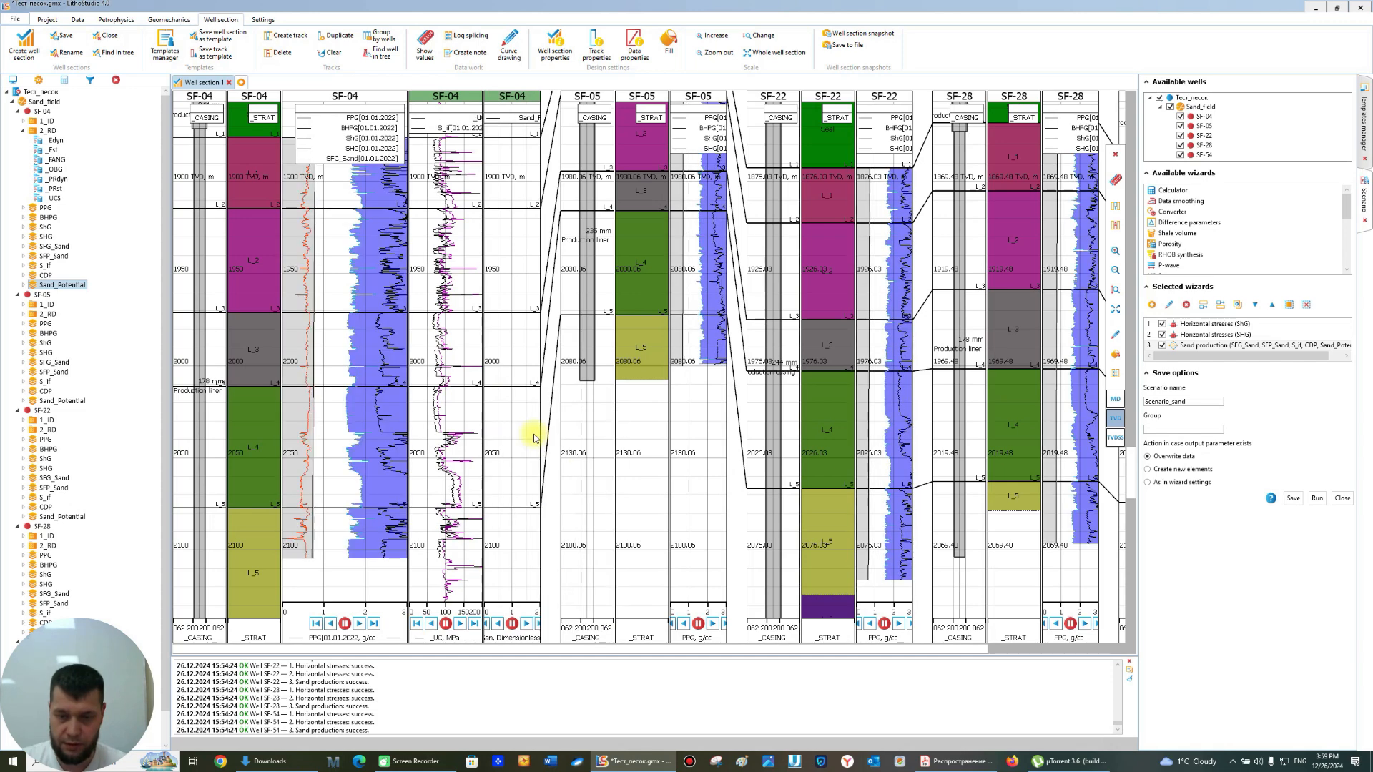
pyautogui.click(701, 204)
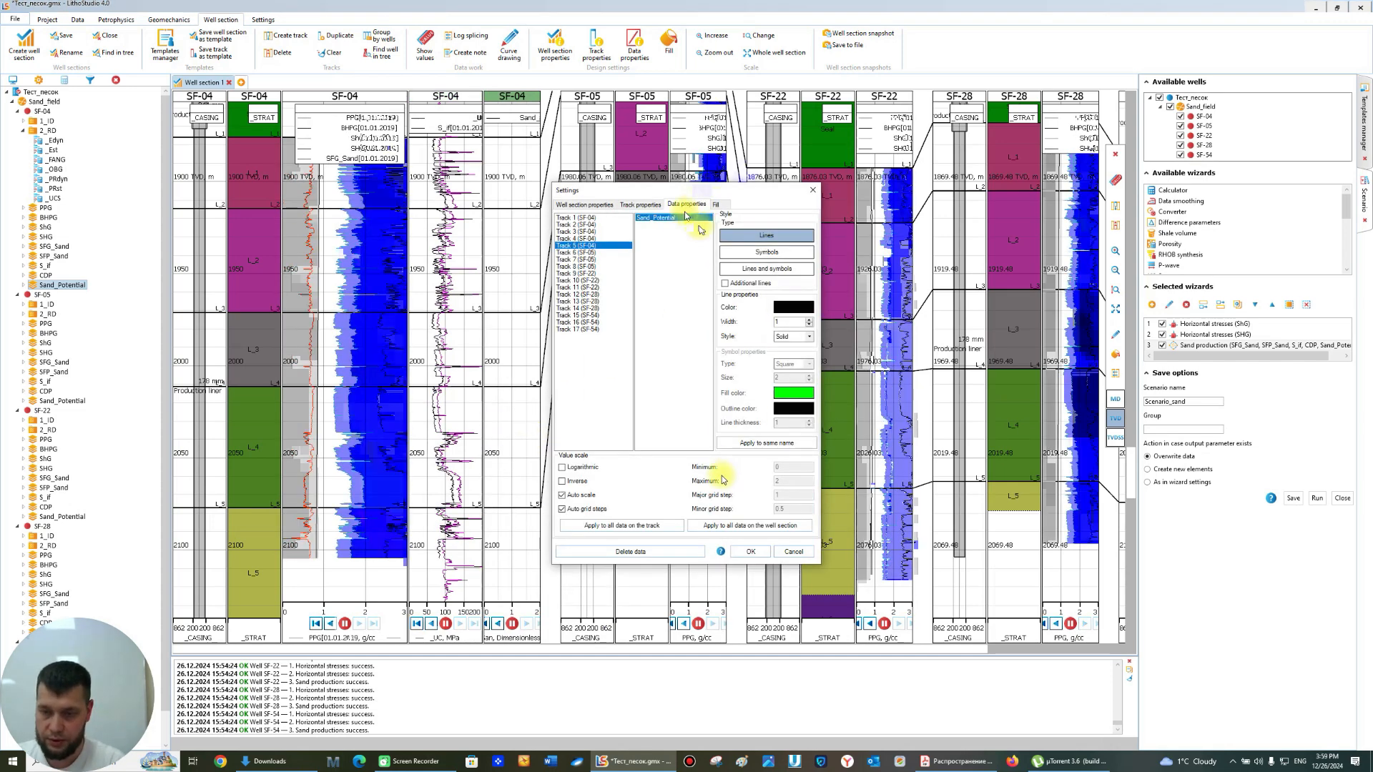
pyautogui.click(582, 495)
pyautogui.click(581, 509)
pyautogui.moveTo(783, 481); pyautogui.dragTo(765, 475)
pyautogui.write('1')
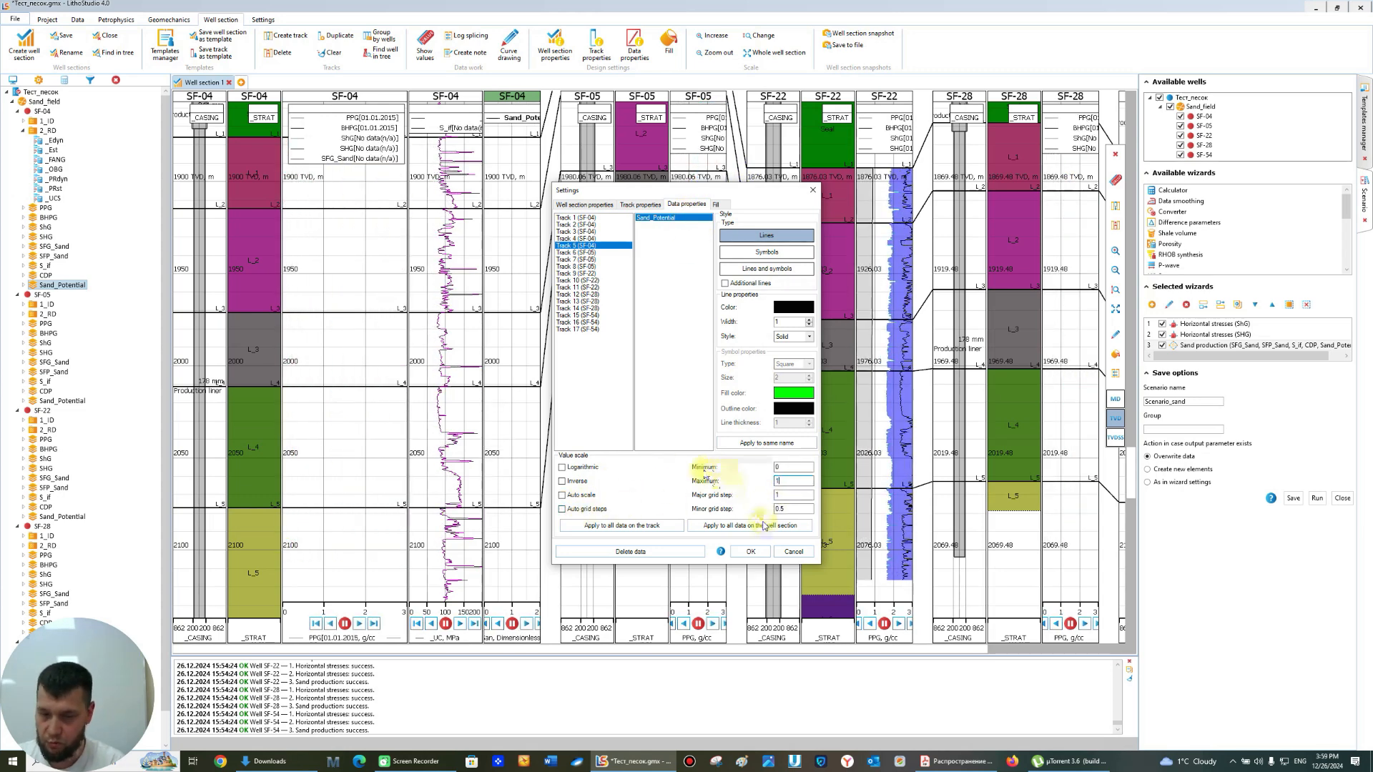
pyautogui.click(622, 526)
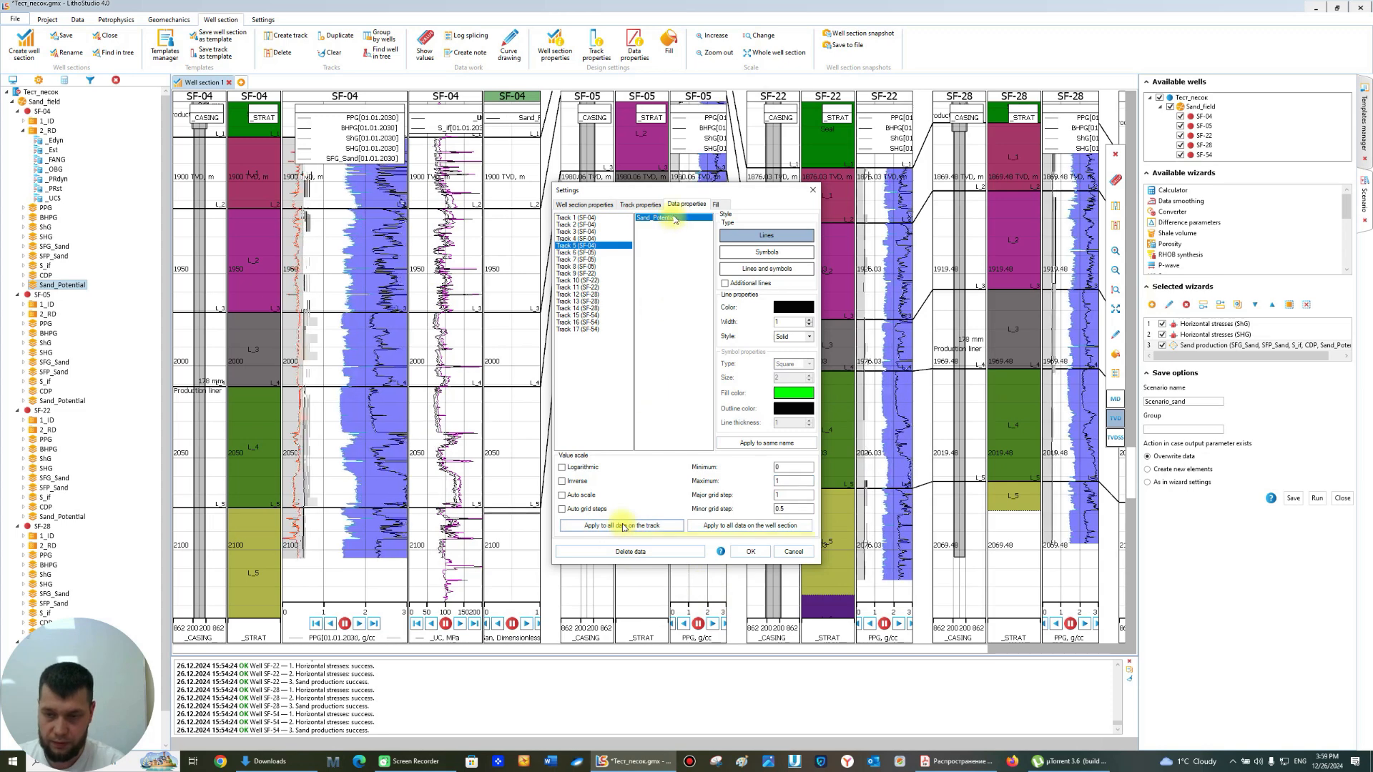
# - Add a curve-constant fill to the Sand_Potential track with Sand_Potential as Curve 1
pyautogui.click(715, 204)
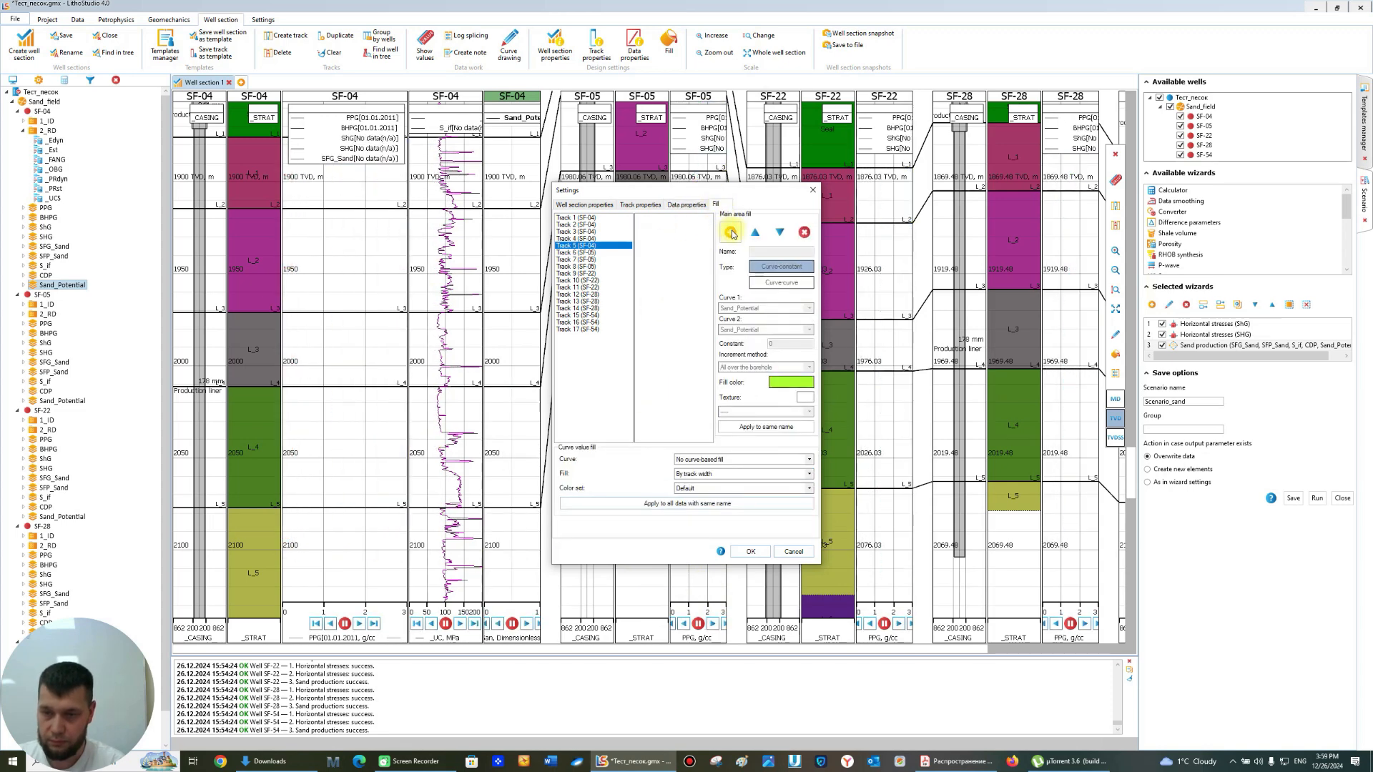
pyautogui.click(730, 233)
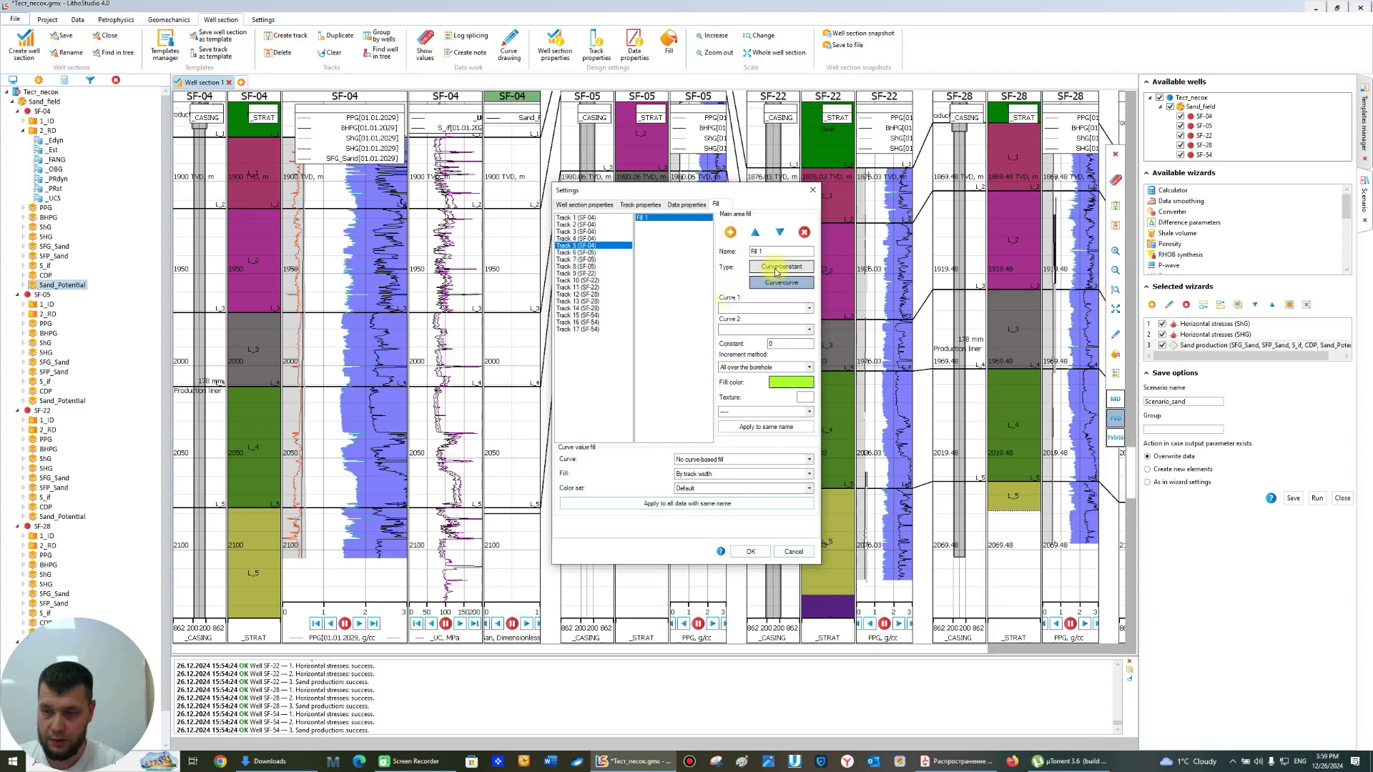
pyautogui.click(776, 267)
pyautogui.click(765, 308)
pyautogui.click(754, 372)
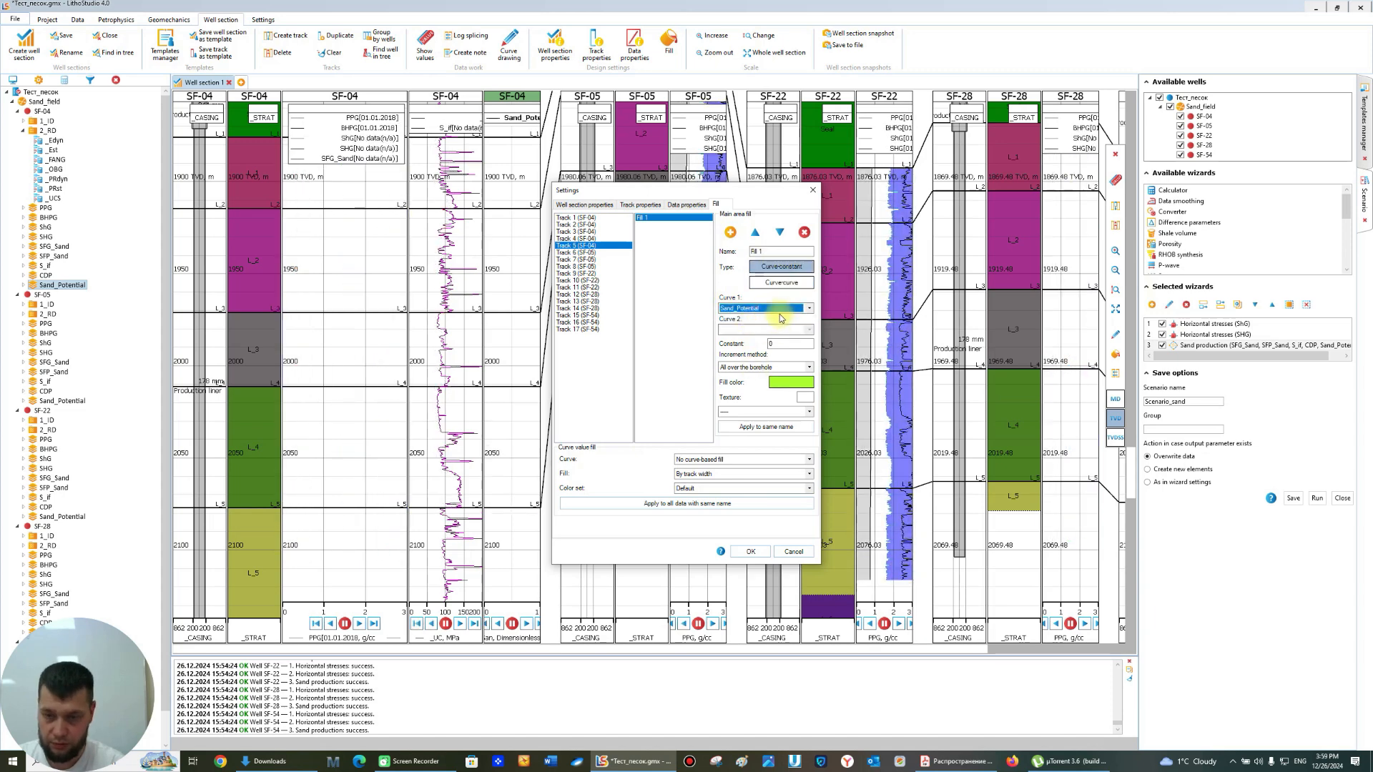
# - Give the Sand_Potential fill a yellow color and the Sand texture
pyautogui.click(781, 384)
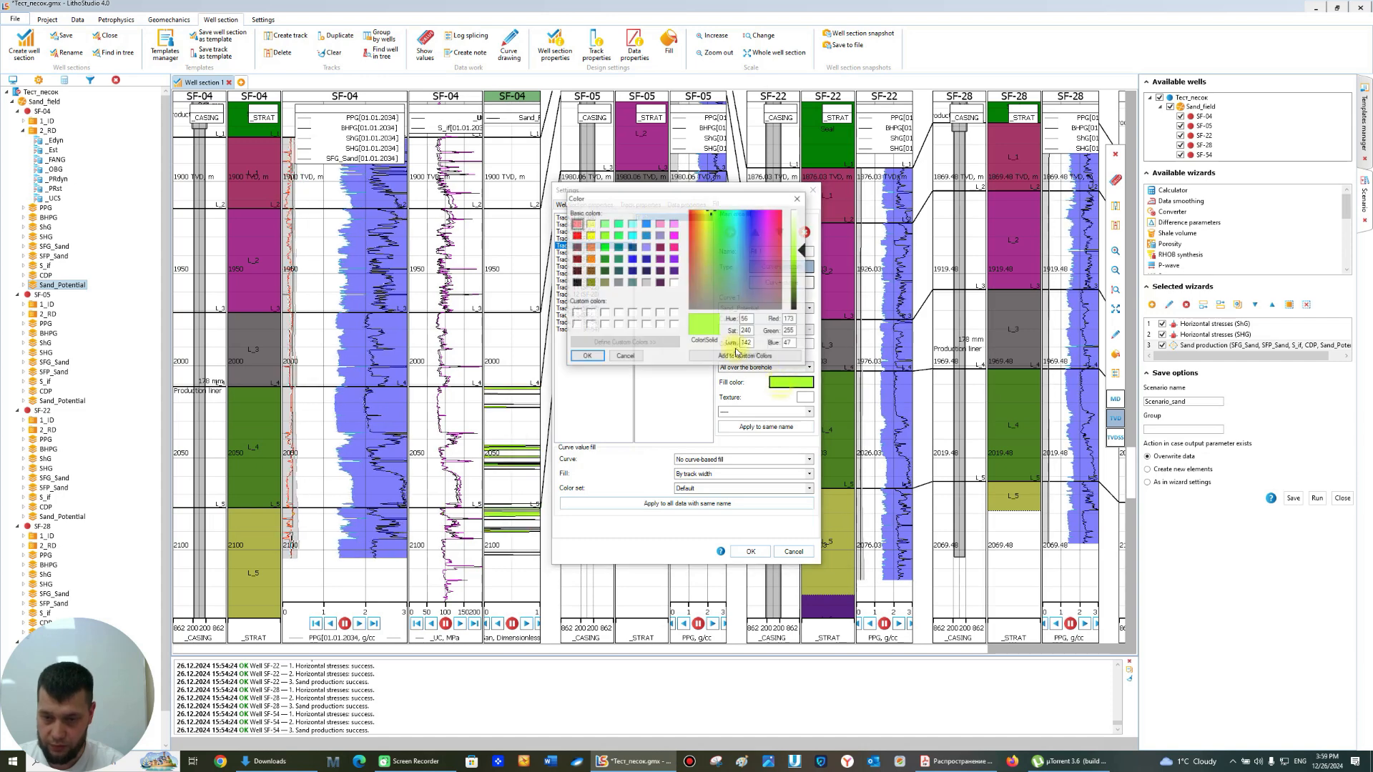
pyautogui.click(589, 236)
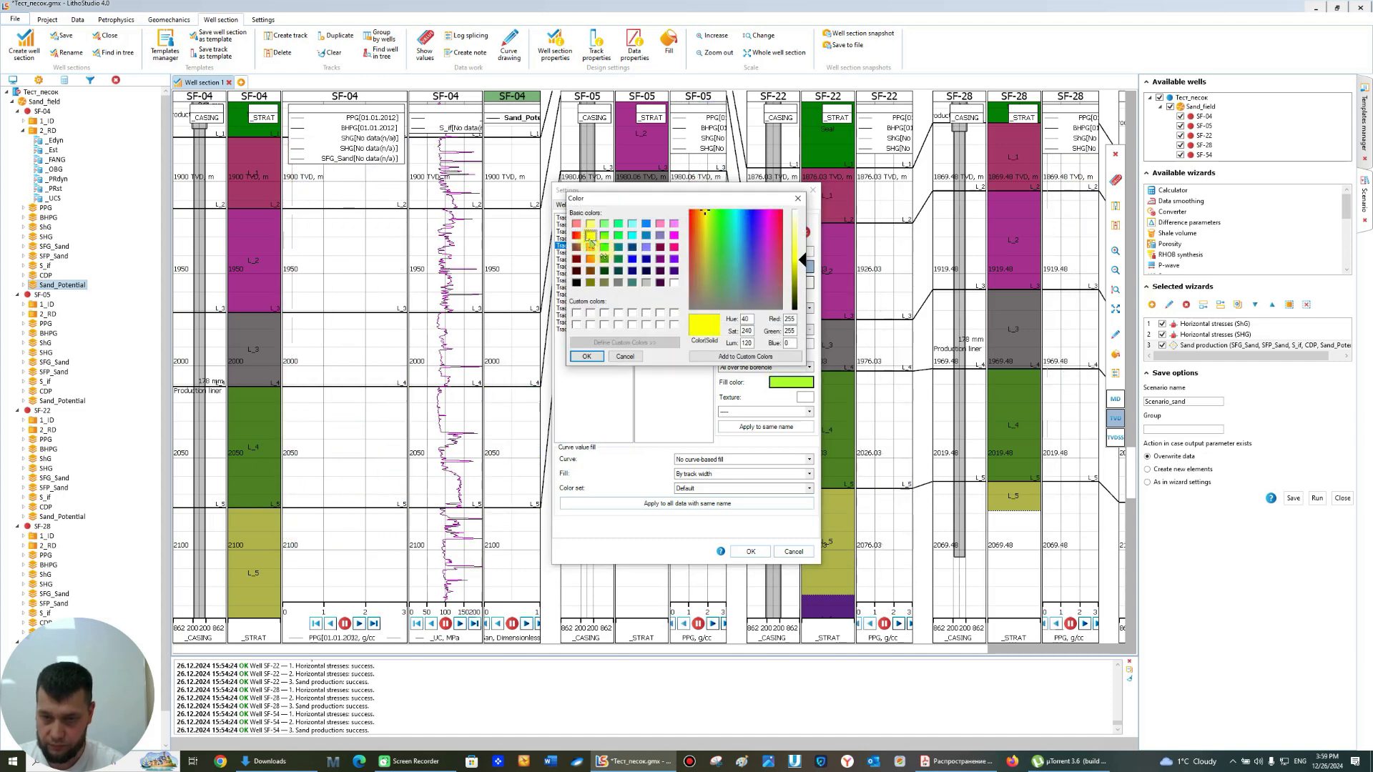
pyautogui.click(586, 356)
pyautogui.click(809, 412)
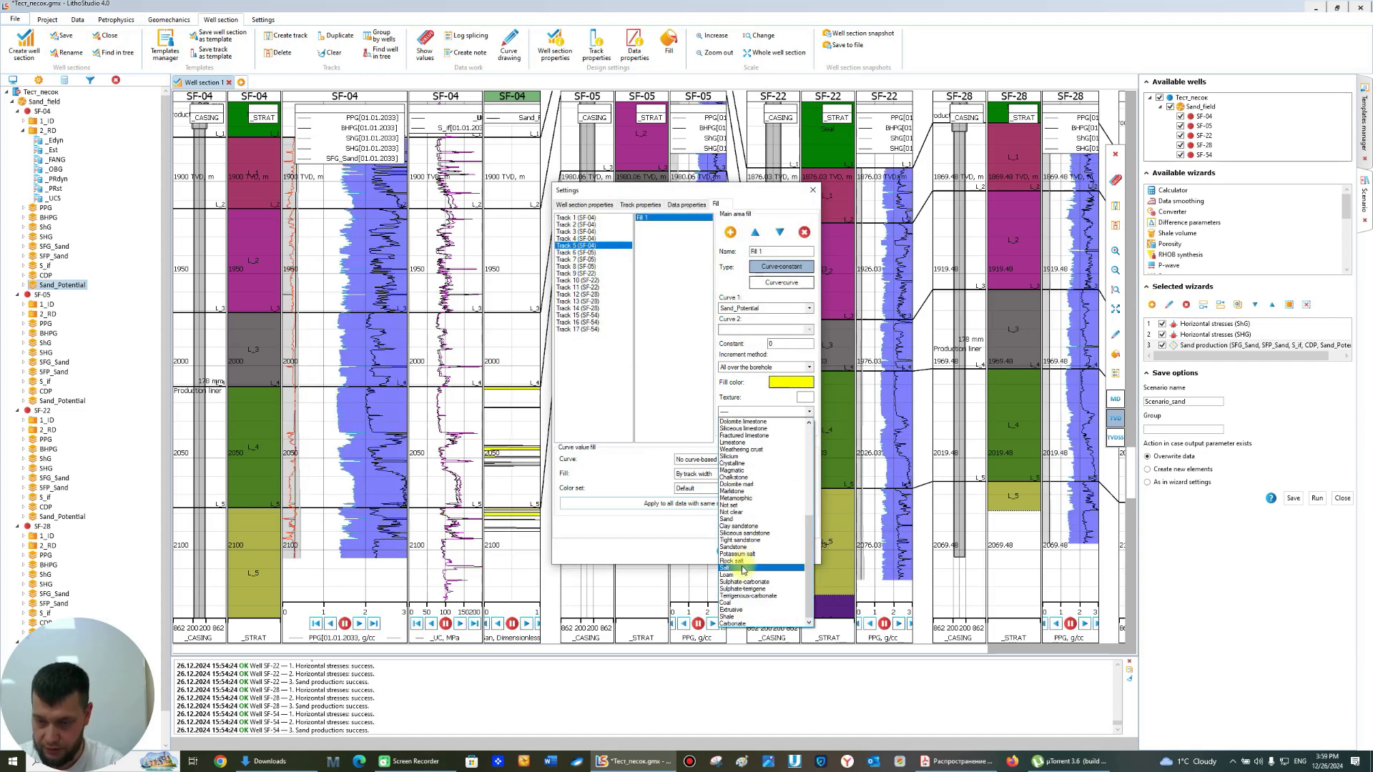
pyautogui.click(750, 526)
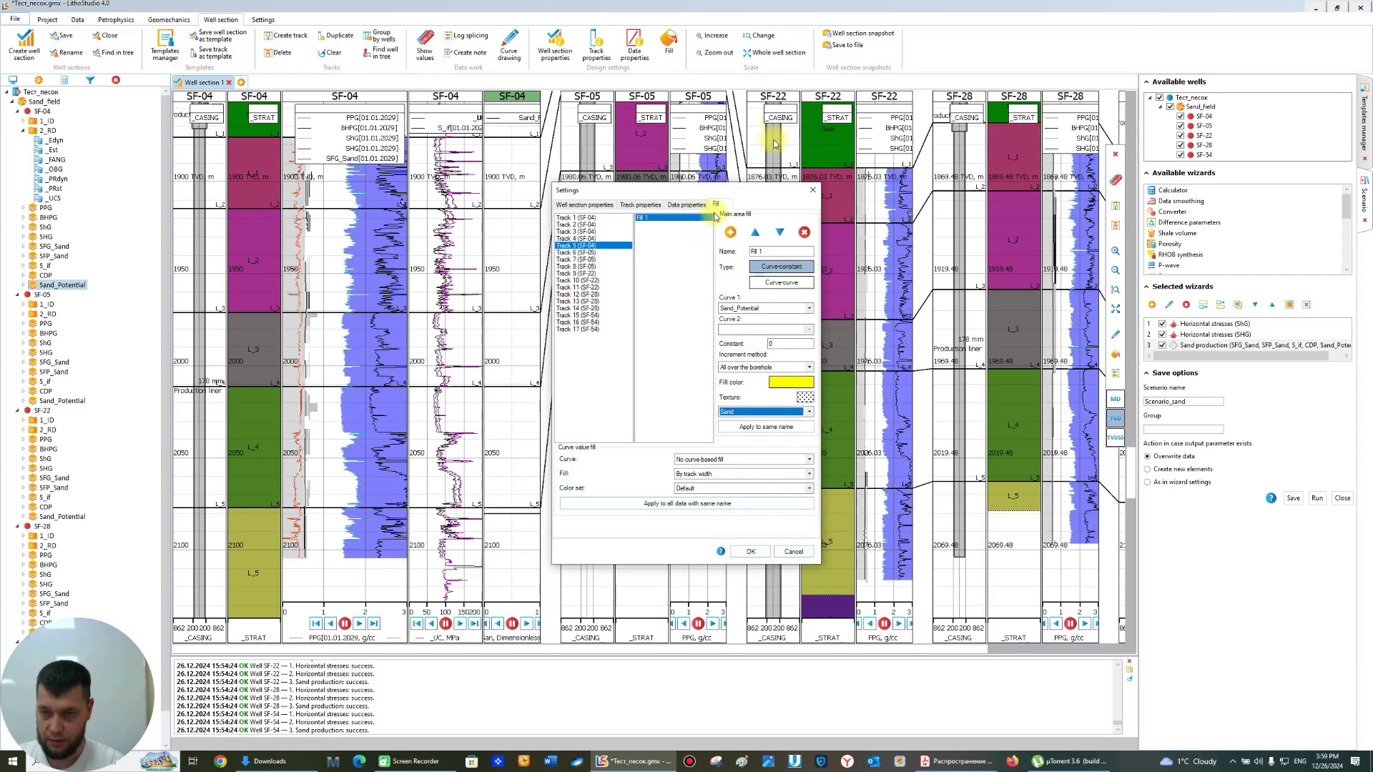
# - Give the Sand_Potential curve a yellow line, applying the settings, and pause the time-step animation on the well section
pyautogui.click(687, 204)
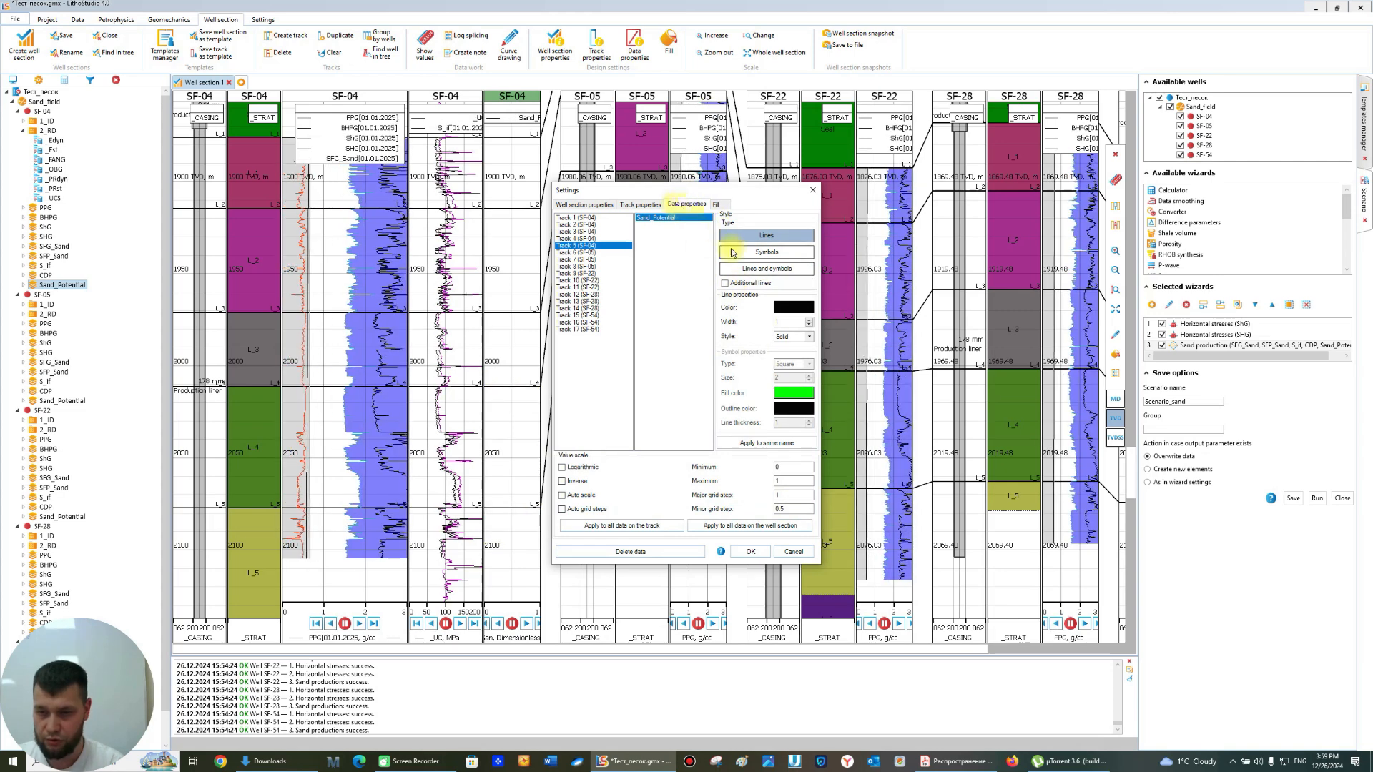
pyautogui.click(790, 304)
pyautogui.doubleClick(594, 239)
pyautogui.click(723, 527)
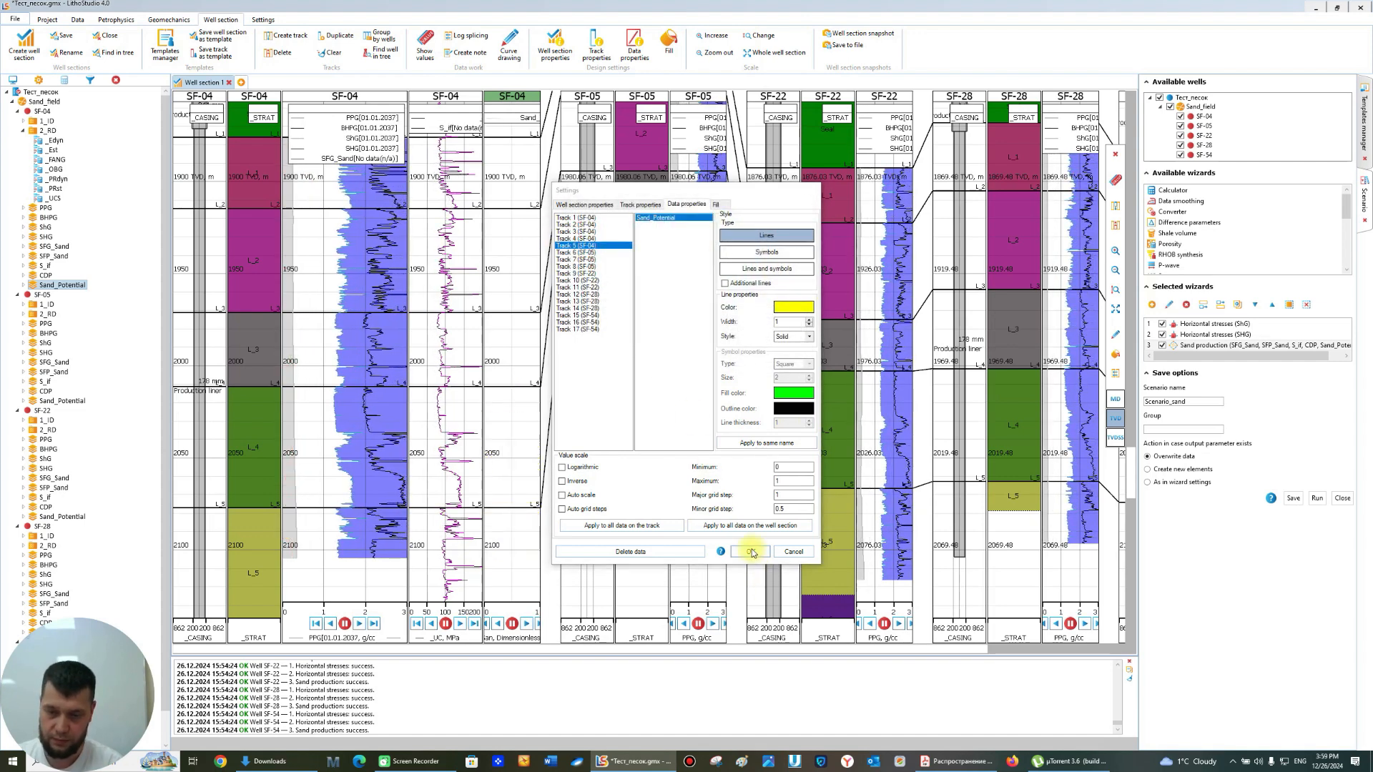
pyautogui.click(751, 552)
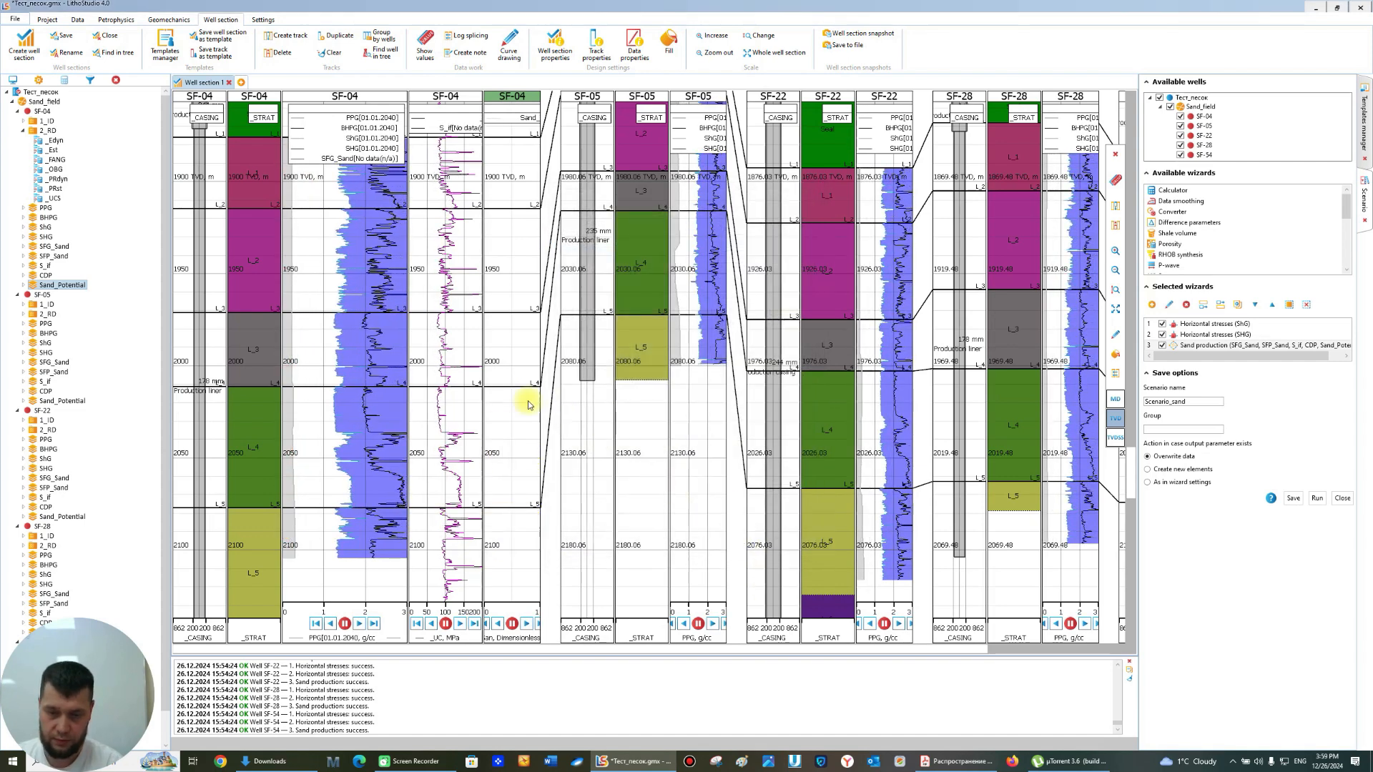
pyautogui.click(512, 623)
pyautogui.scroll(-3, 481, 449)
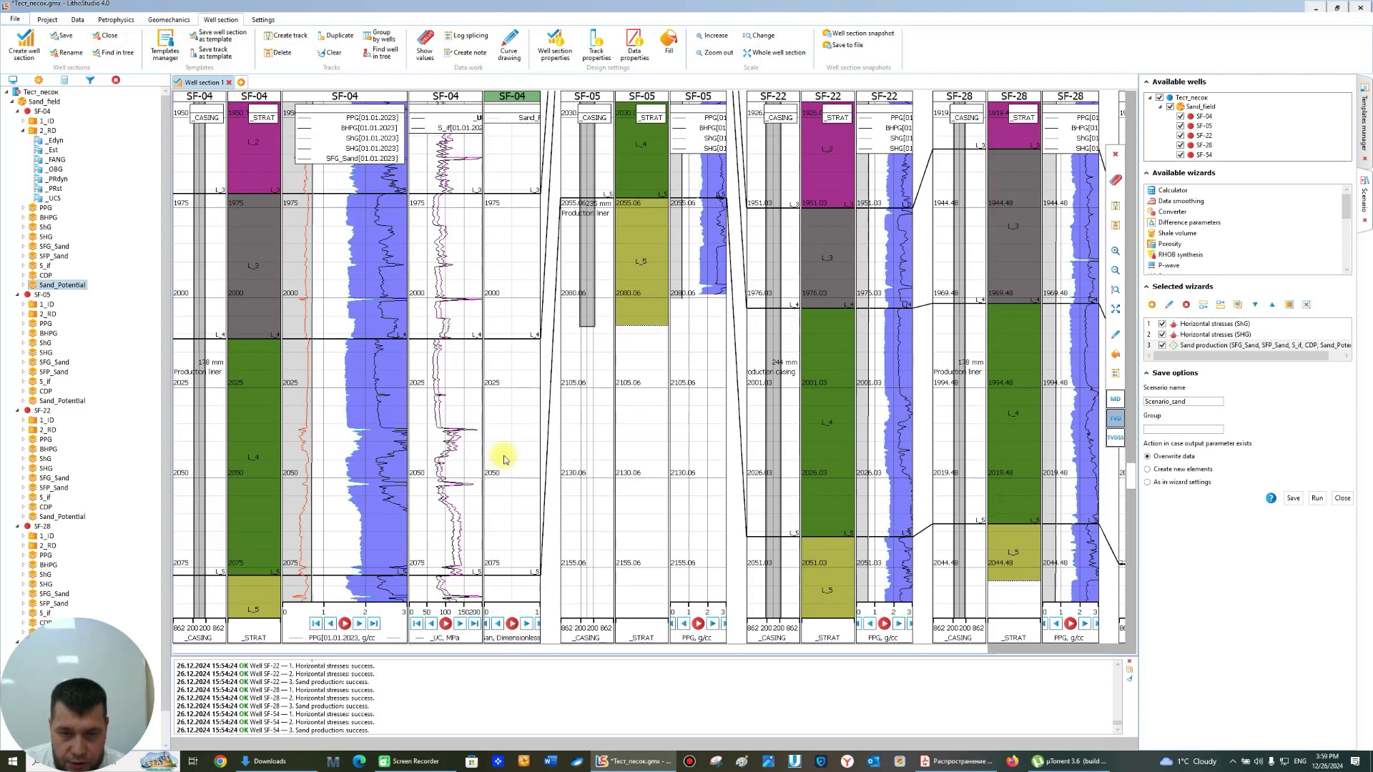
# - Advance the SF-04 animation by one time step and examine the Sand_Potential intervals around 2044 m depth
pyautogui.scroll(3, 517, 596)
pyautogui.click(526, 624)
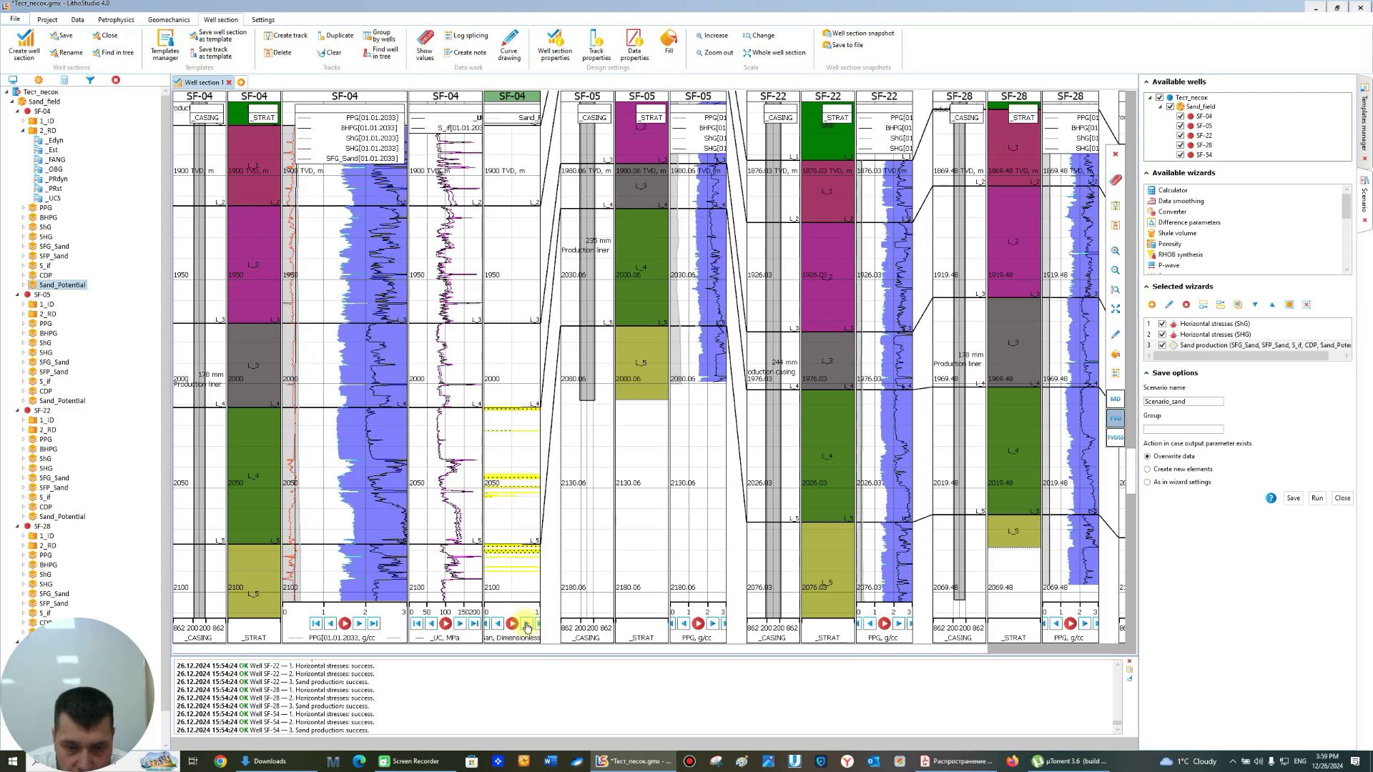
pyautogui.keyDown('ctrl'); pyautogui.scroll(2, 487, 530); pyautogui.keyUp('ctrl')
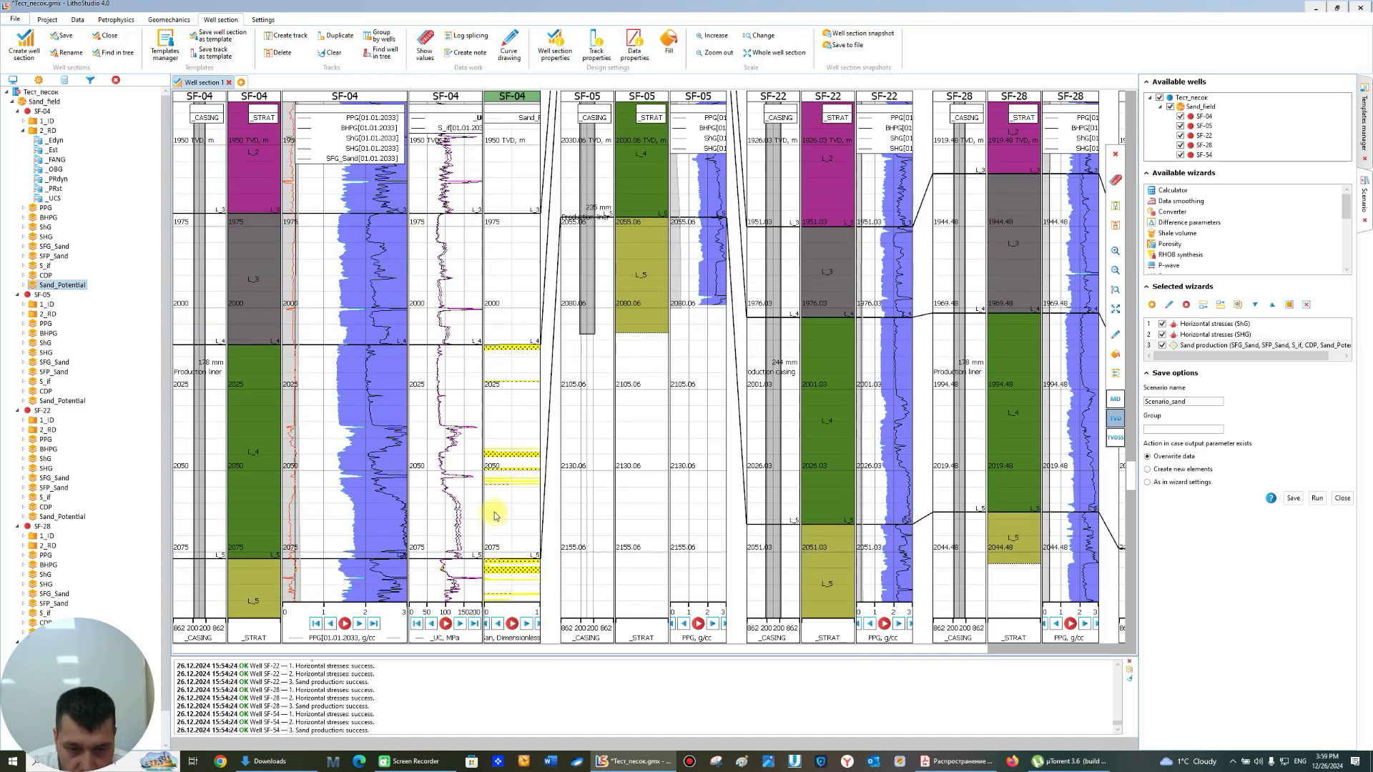
pyautogui.keyDown('ctrl'); pyautogui.scroll(1, 509, 470); pyautogui.keyUp('ctrl')
pyautogui.keyDown('ctrl'); pyautogui.scroll(1, 475, 306); pyautogui.keyUp('ctrl')
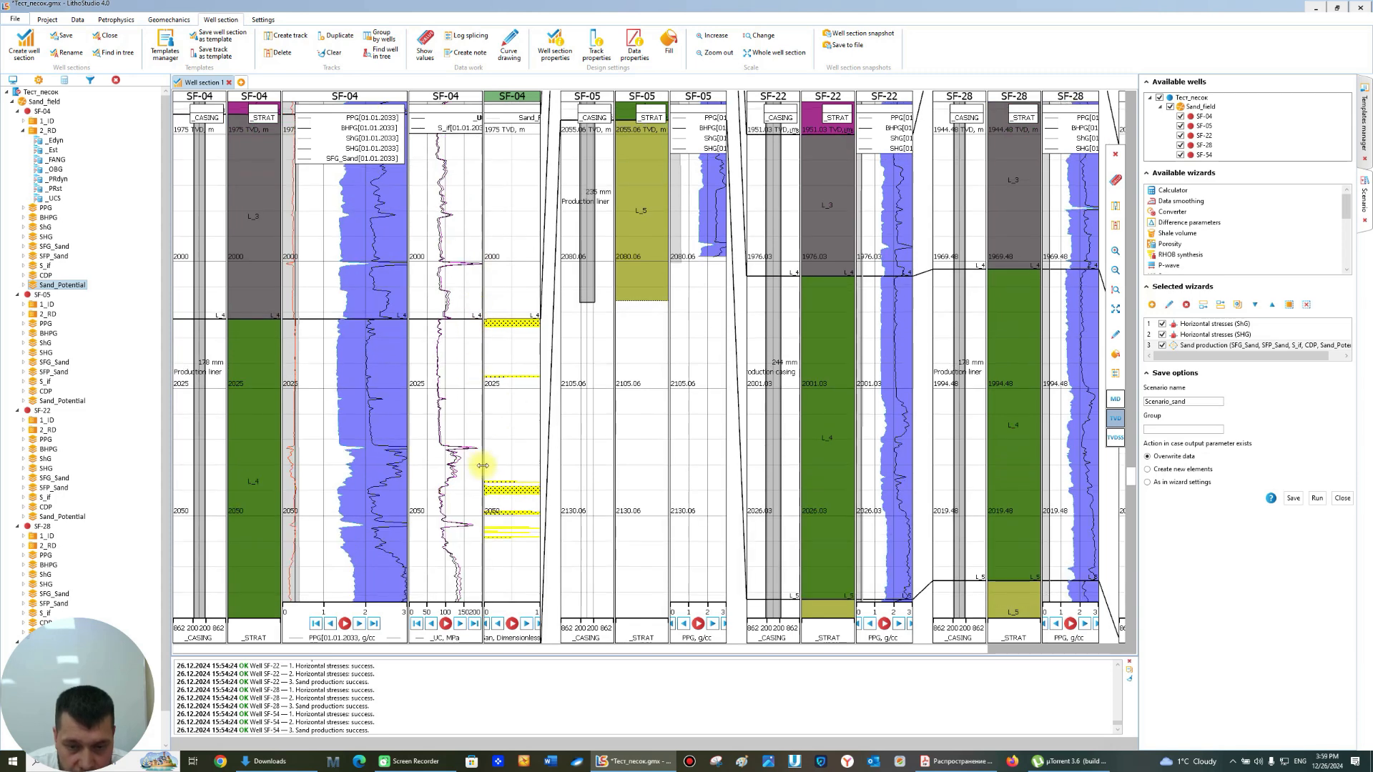
pyautogui.scroll(-1, 482, 466)
pyautogui.keyDown('ctrl'); pyautogui.scroll(5, 462, 464); pyautogui.keyUp('ctrl')
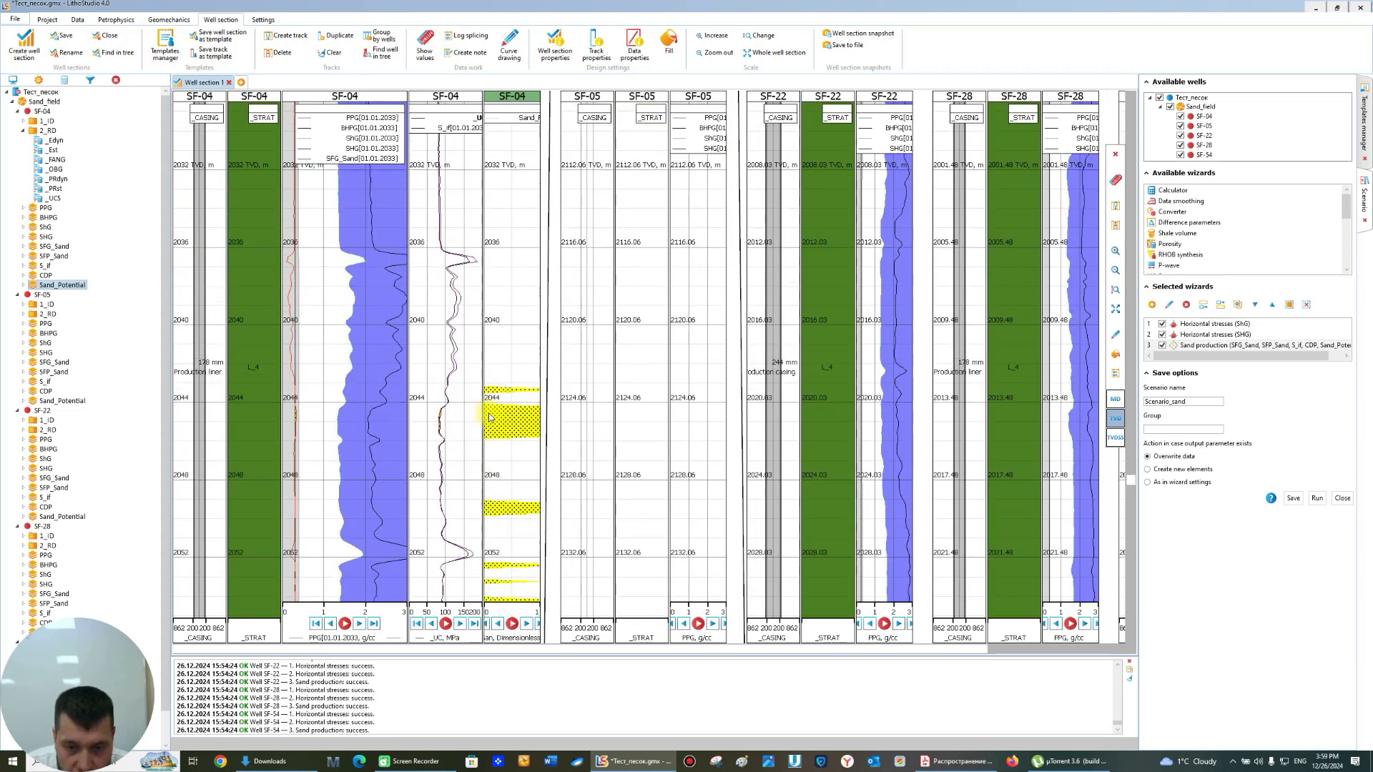
# - Widen the SF-04 strength track to compare _UCS and S_if with the sand intervals, and narrow the track again
pyautogui.moveTo(500, 409); pyautogui.dragTo(587, 411)
pyautogui.keyDown('ctrl'); pyautogui.scroll(4, 481, 419); pyautogui.keyUp('ctrl')
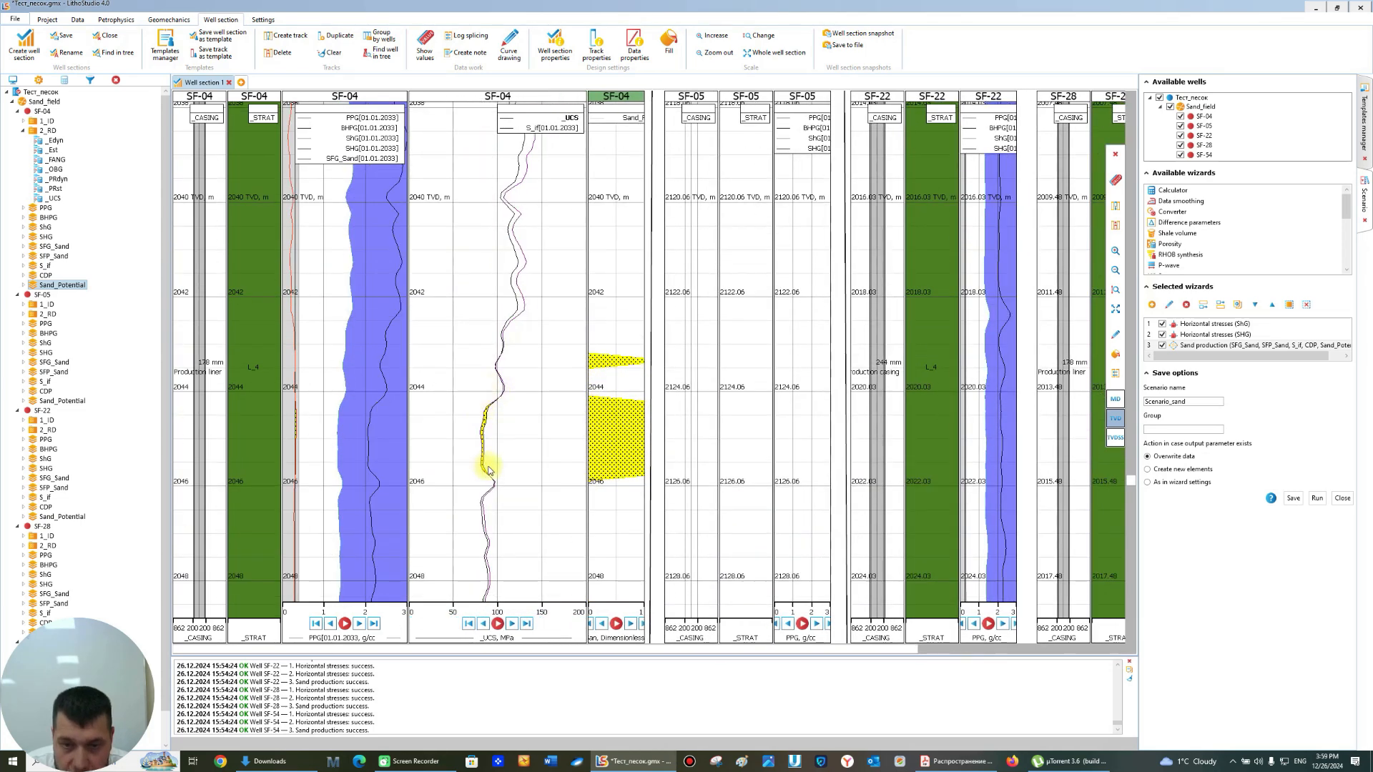
pyautogui.scroll(-6, 303, 414)
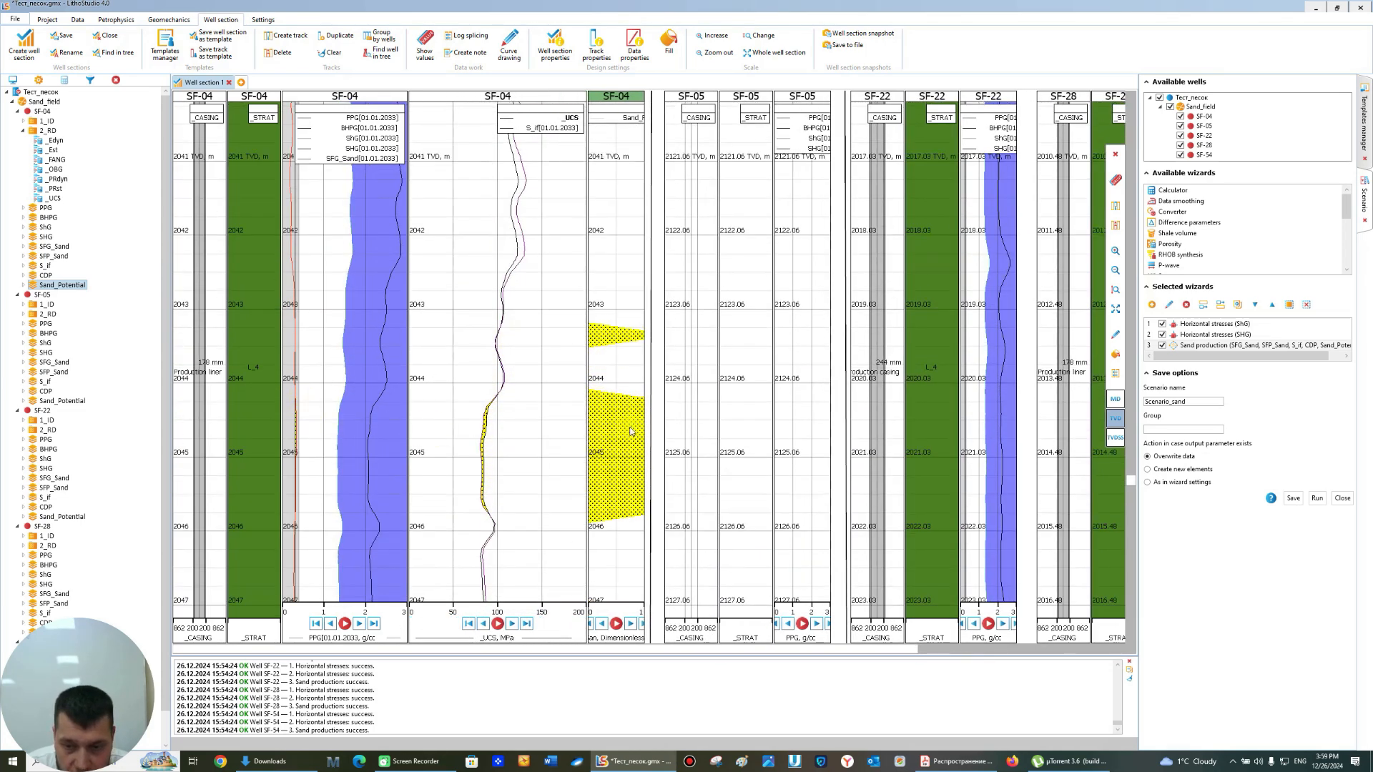
pyautogui.scroll(-3, 610, 439)
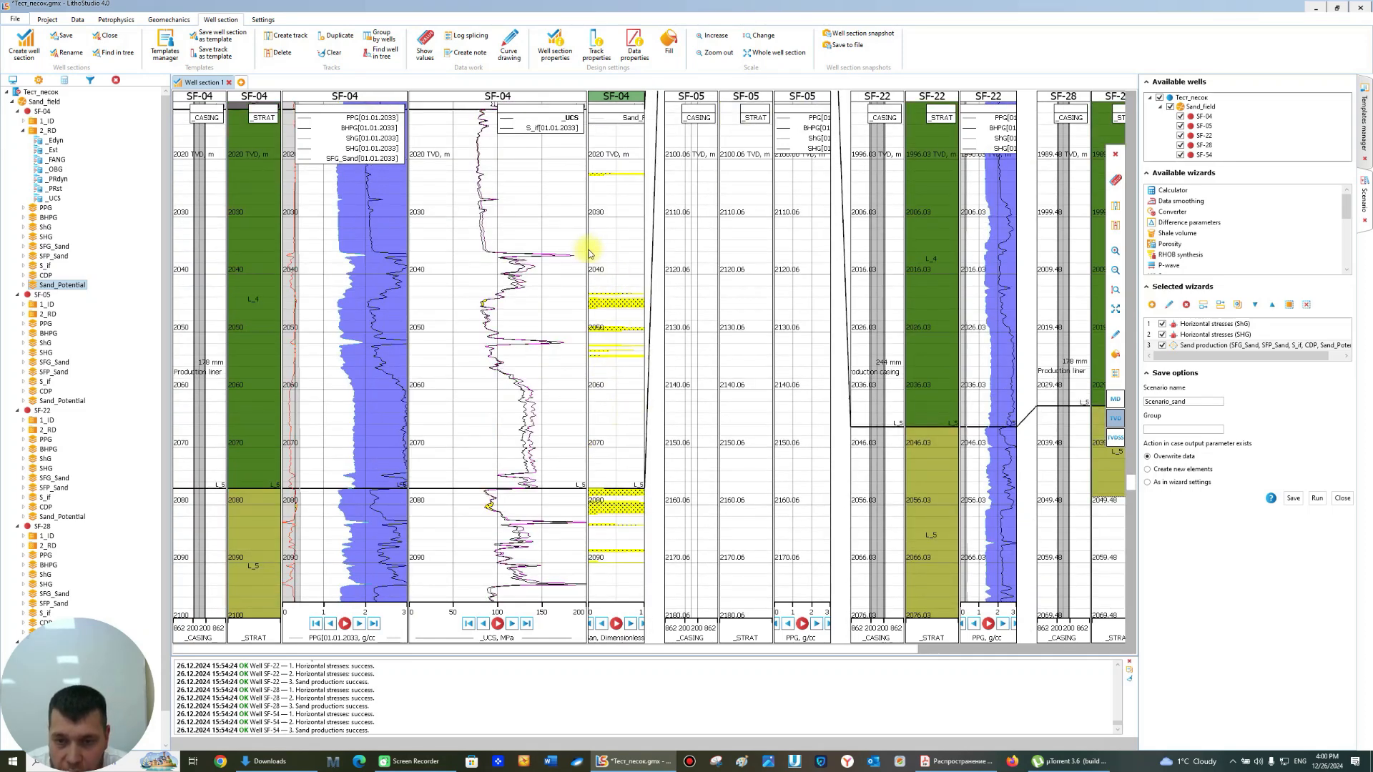
pyautogui.moveTo(585, 248); pyautogui.dragTo(477, 265)
pyautogui.scroll(-4, 440, 386)
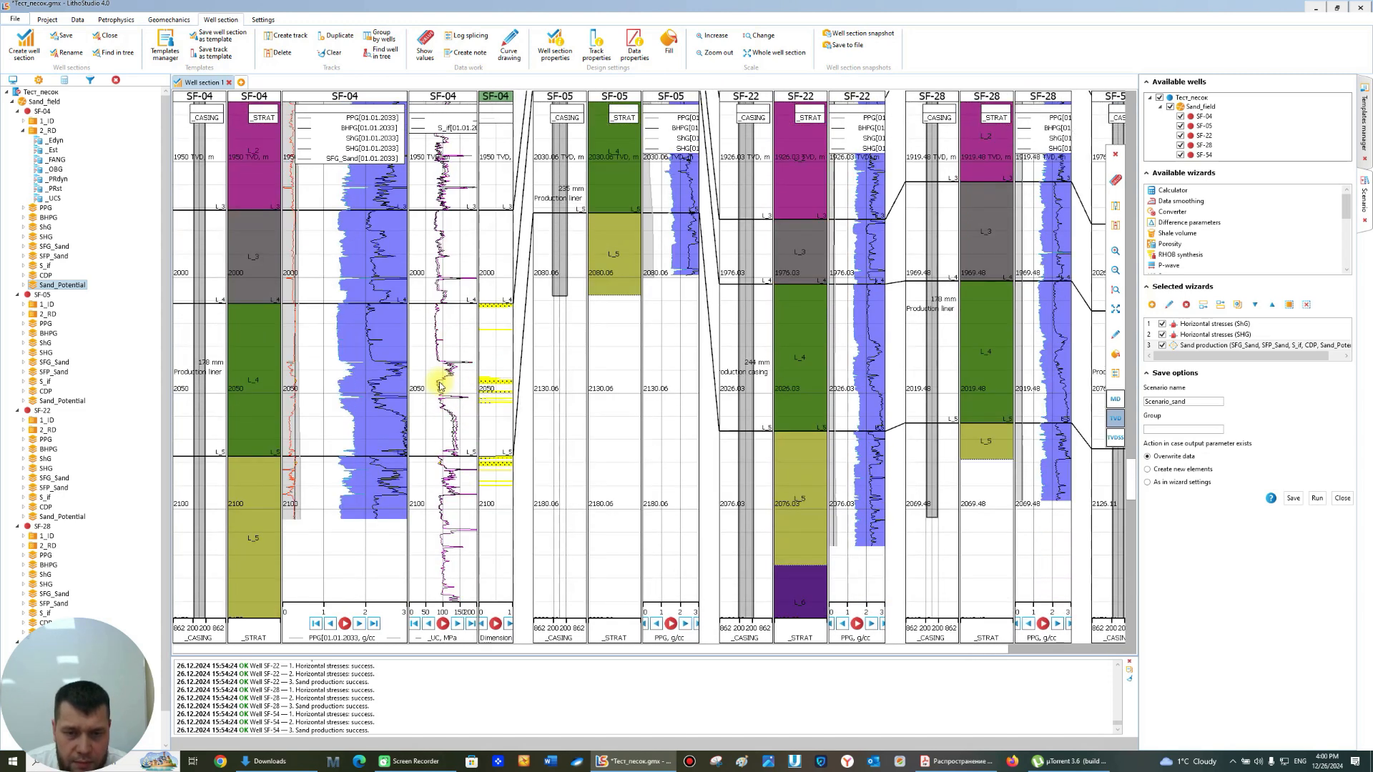
pyautogui.scroll(-2, 440, 386)
pyautogui.scroll(2, 426, 383)
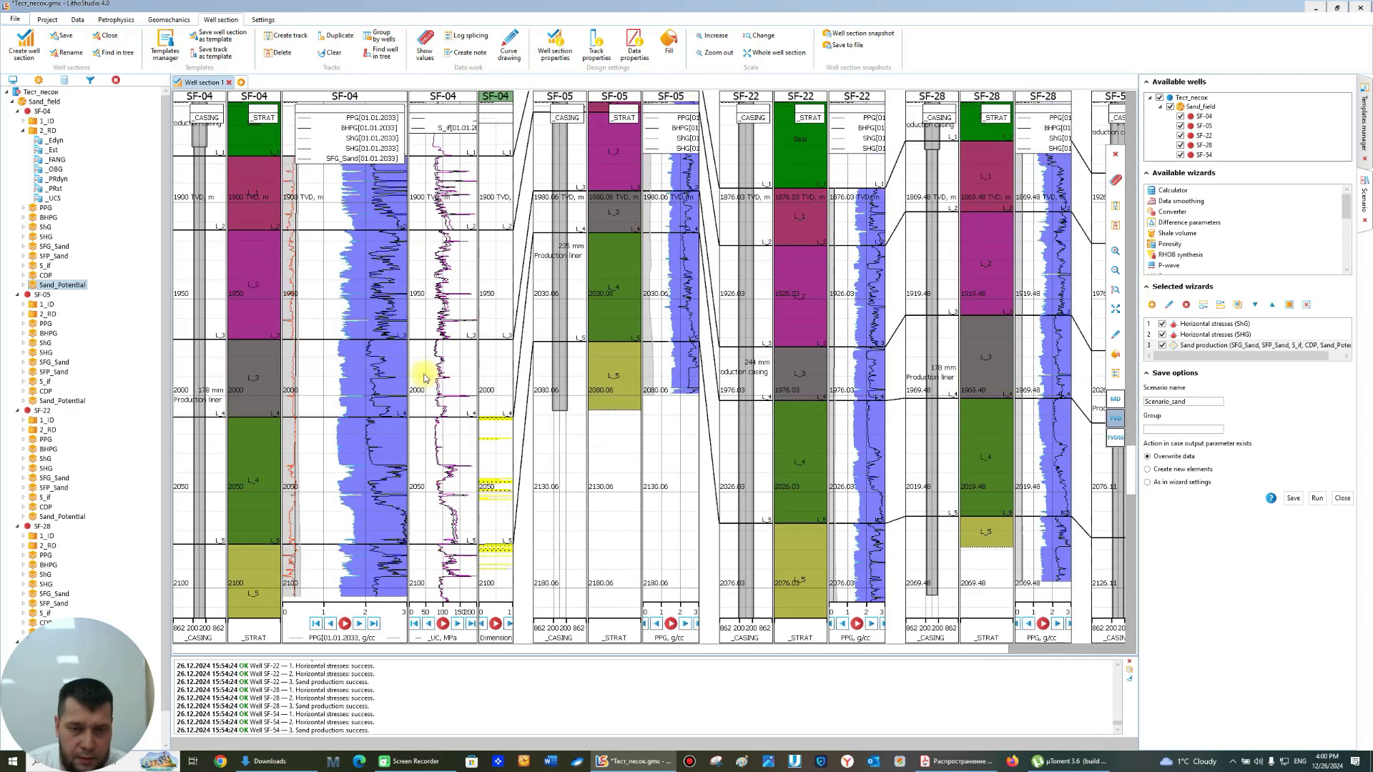
pyautogui.scroll(2, 426, 371)
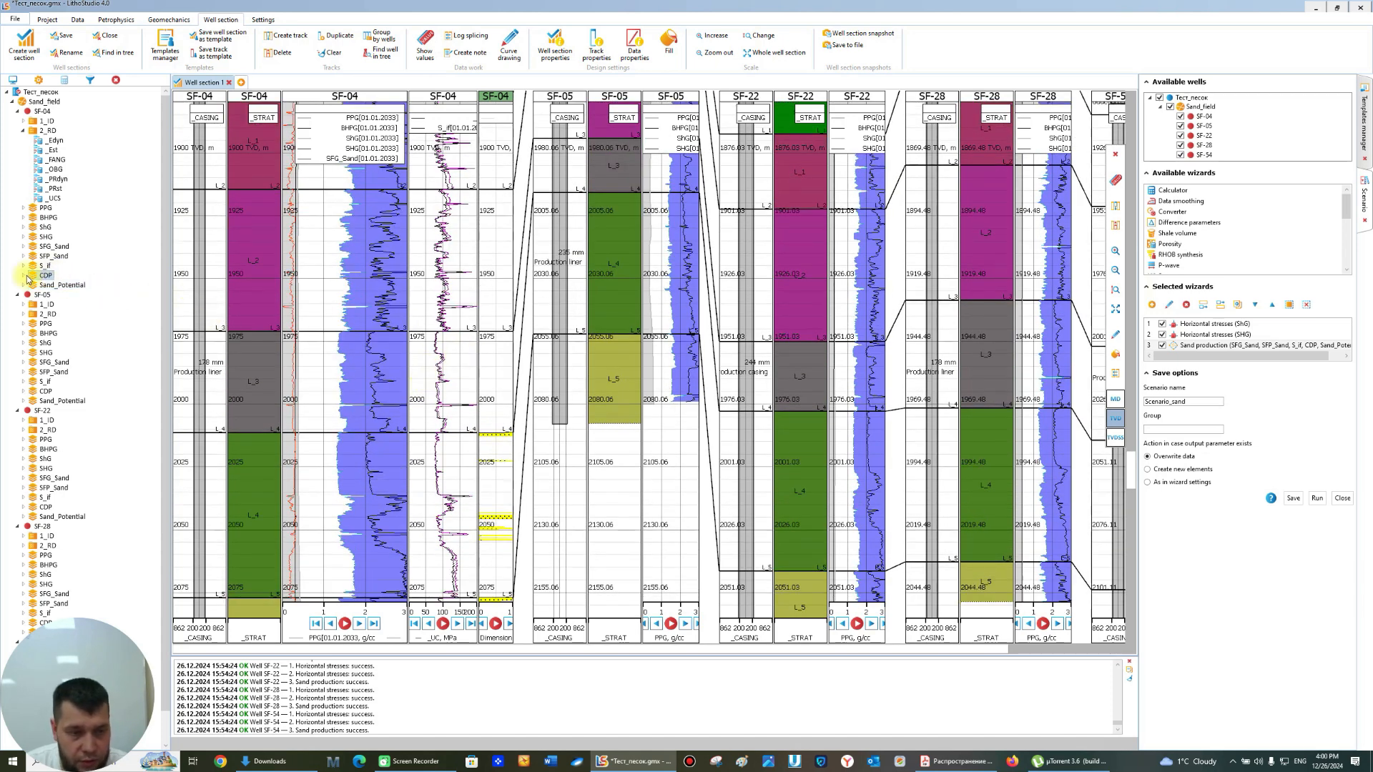
# - Add the SF-04 CDP data as a new track beside Sand_Potential, narrow that track, and play the time-step animation
pyautogui.moveTo(34, 279); pyautogui.dragTo(500, 318)
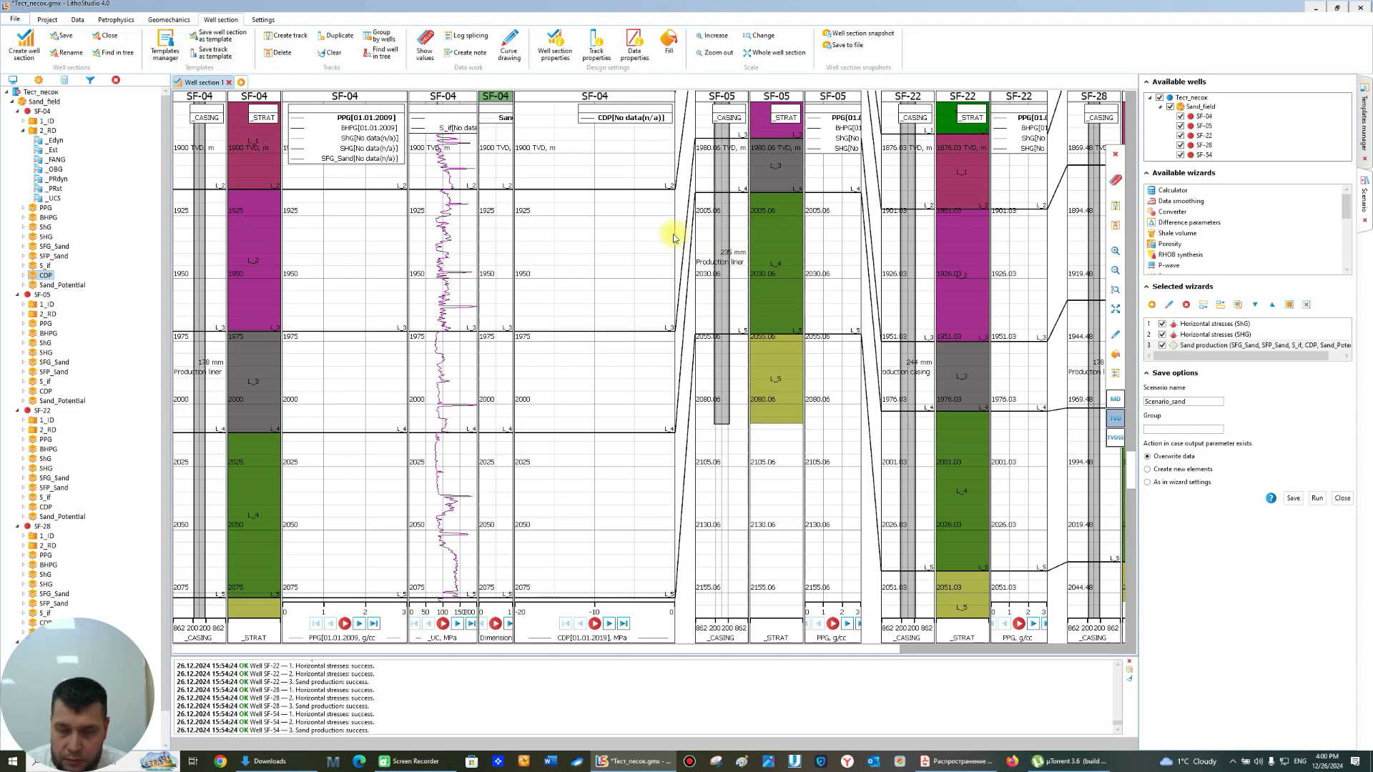
pyautogui.moveTo(674, 234); pyautogui.dragTo(562, 236)
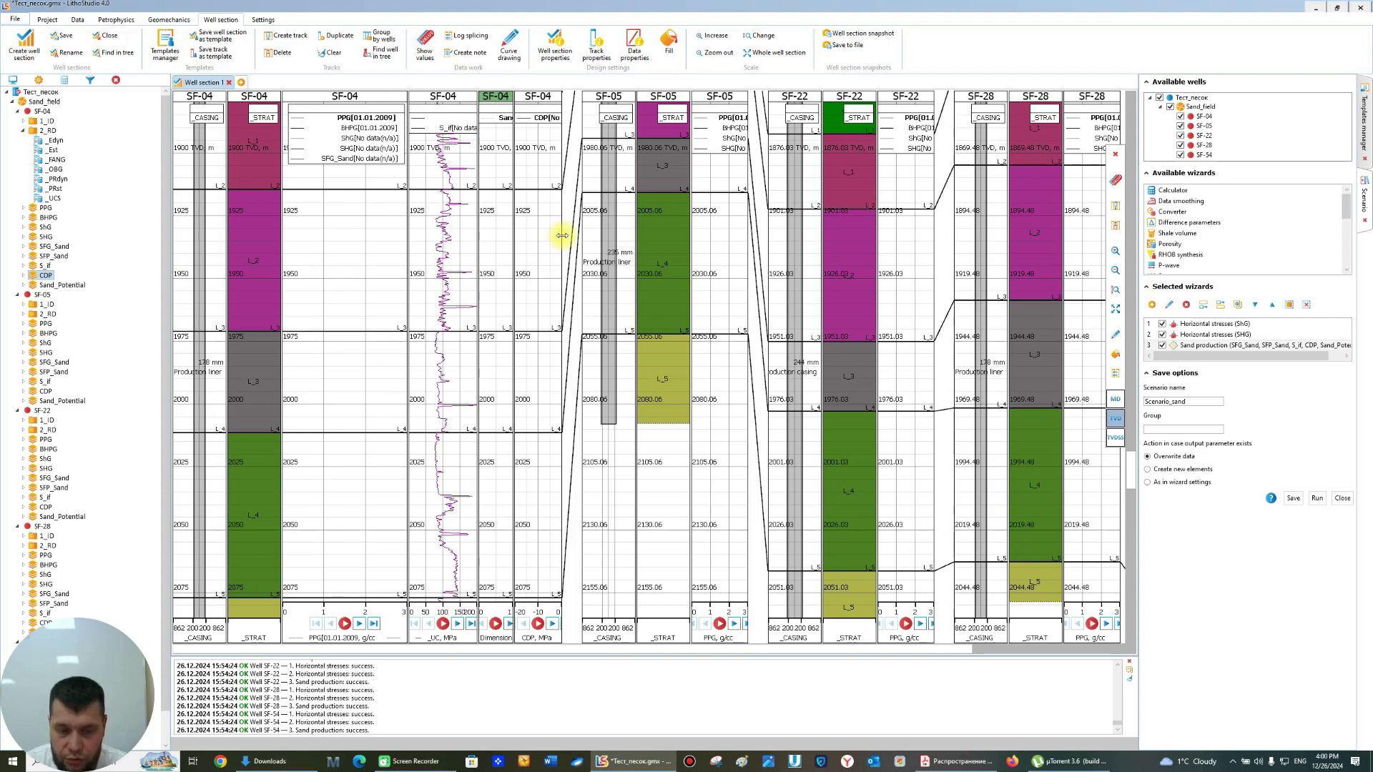
pyautogui.moveTo(562, 235); pyautogui.dragTo(558, 233)
pyautogui.click(538, 624)
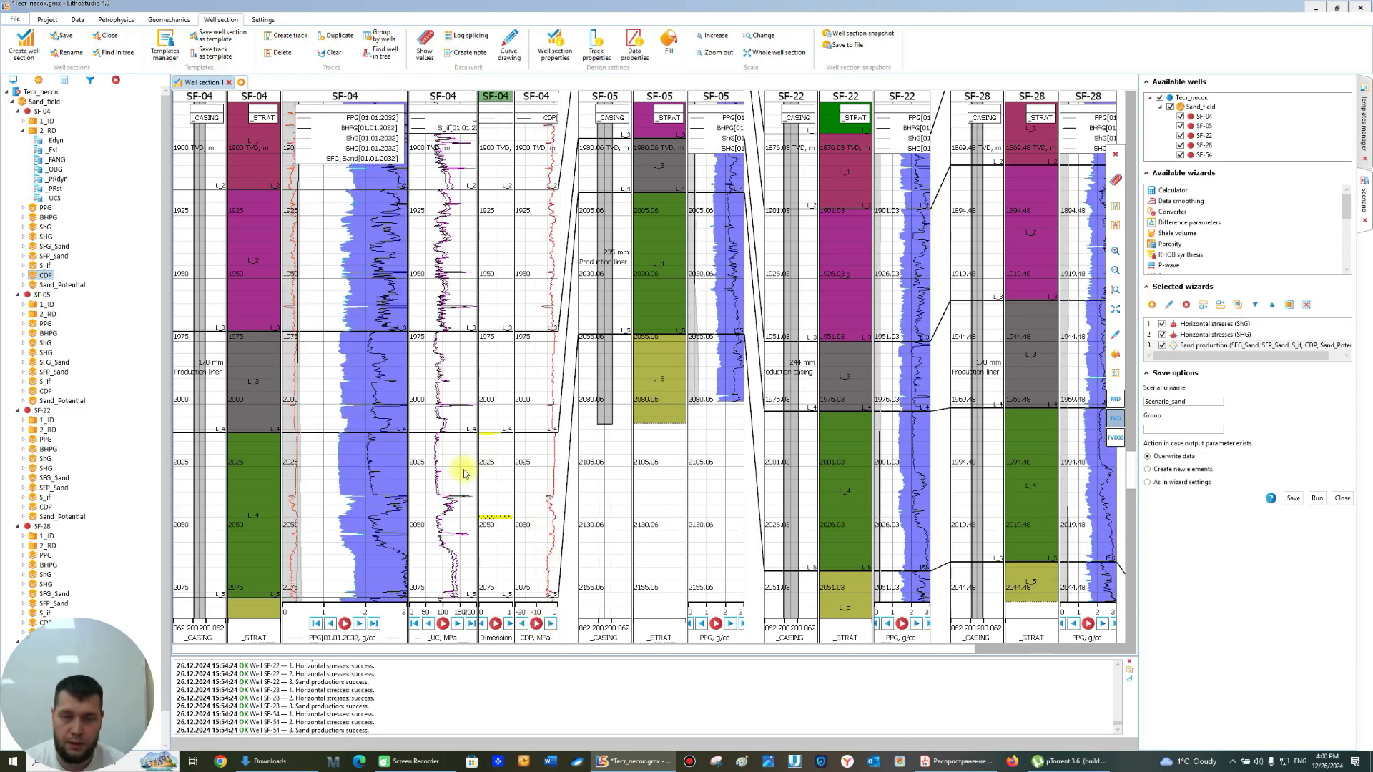
pyautogui.scroll(-2, 462, 472)
pyautogui.scroll(1, 443, 470)
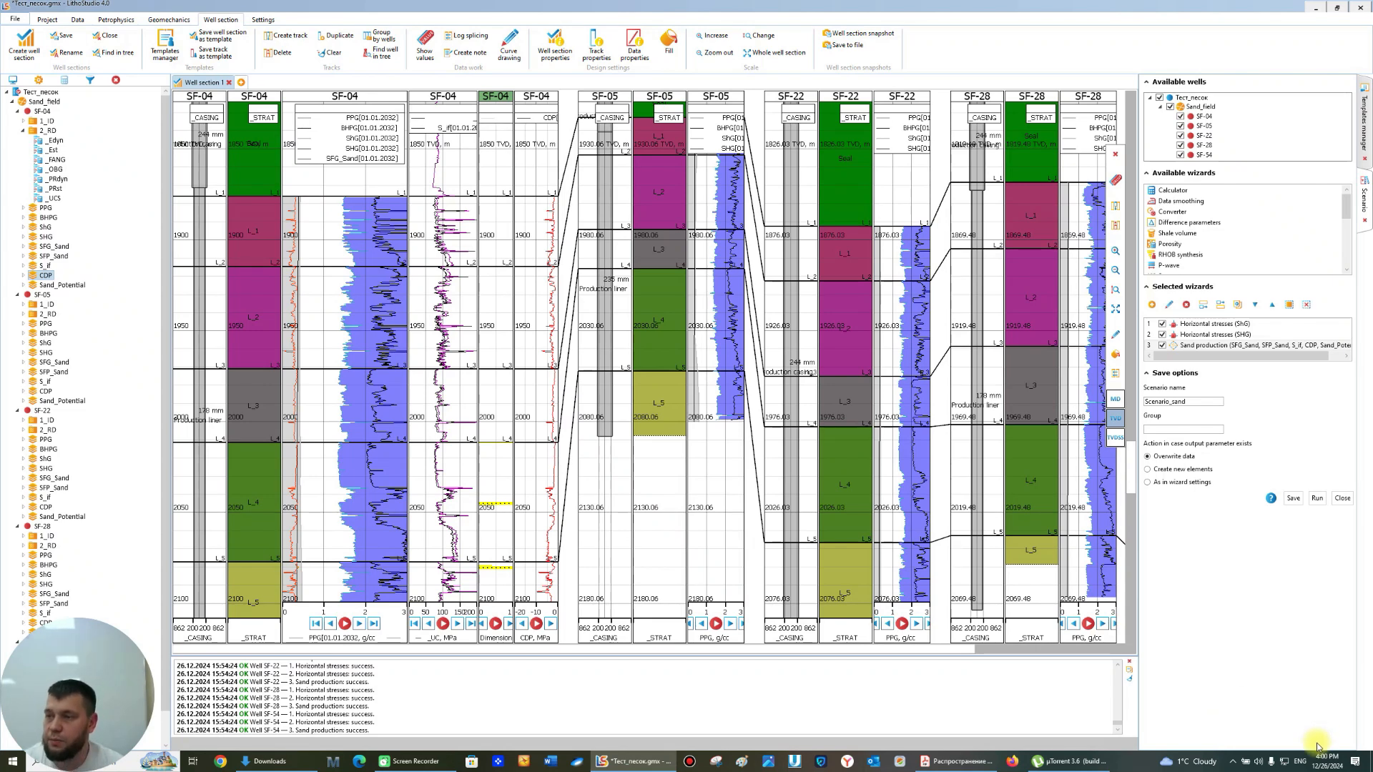
# - Update the TEST_ARRAYS track template with the SF-04 pressure and stress track that includes SFG_Sand
pyautogui.click(1365, 125)
pyautogui.click(921, 405)
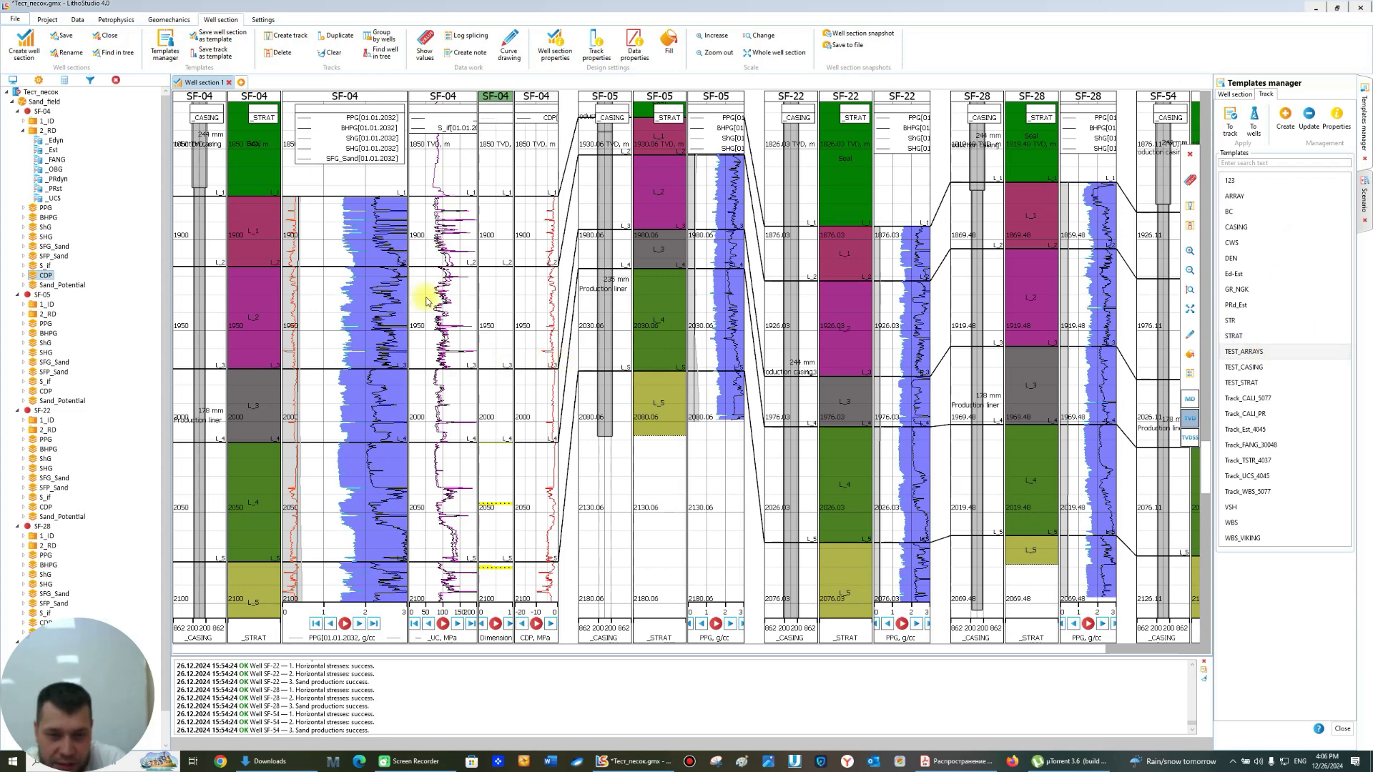
pyautogui.click(388, 295)
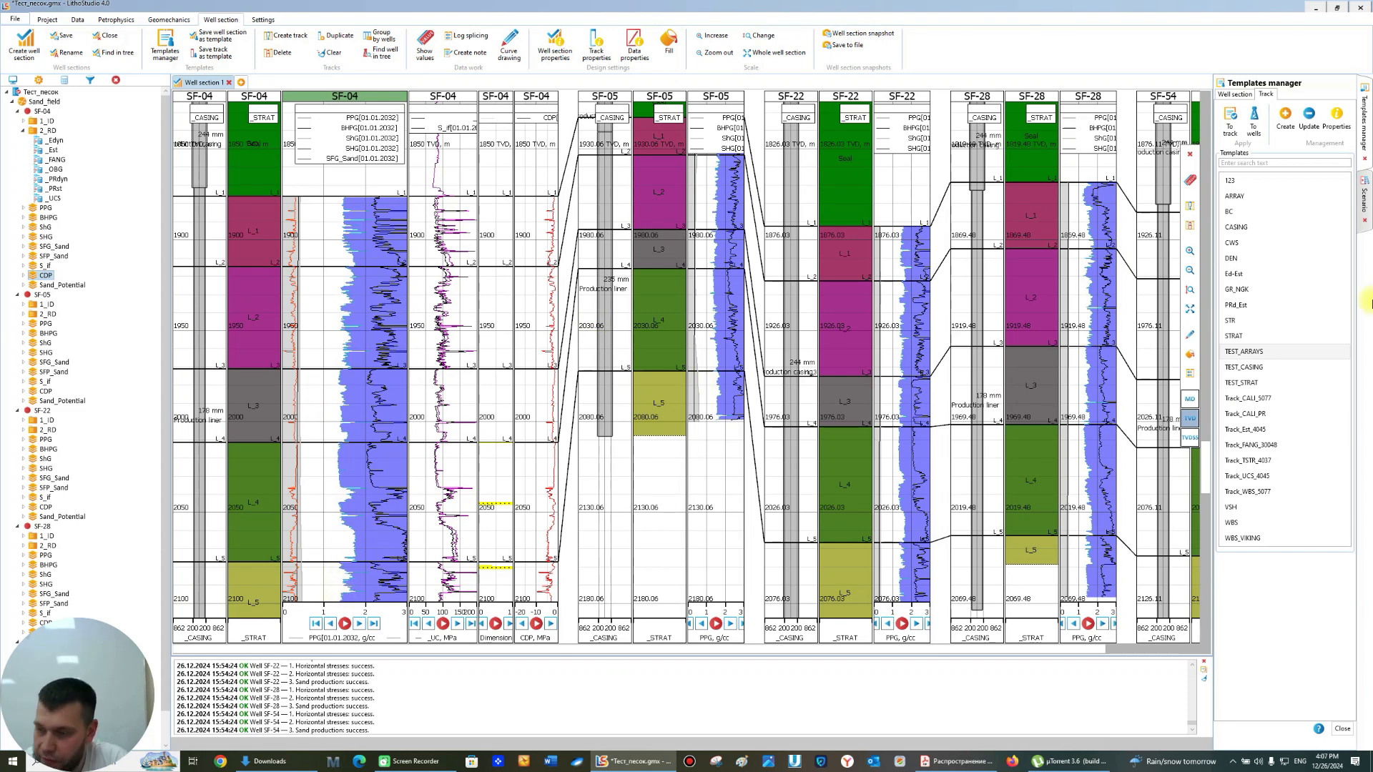
pyautogui.click(1244, 351)
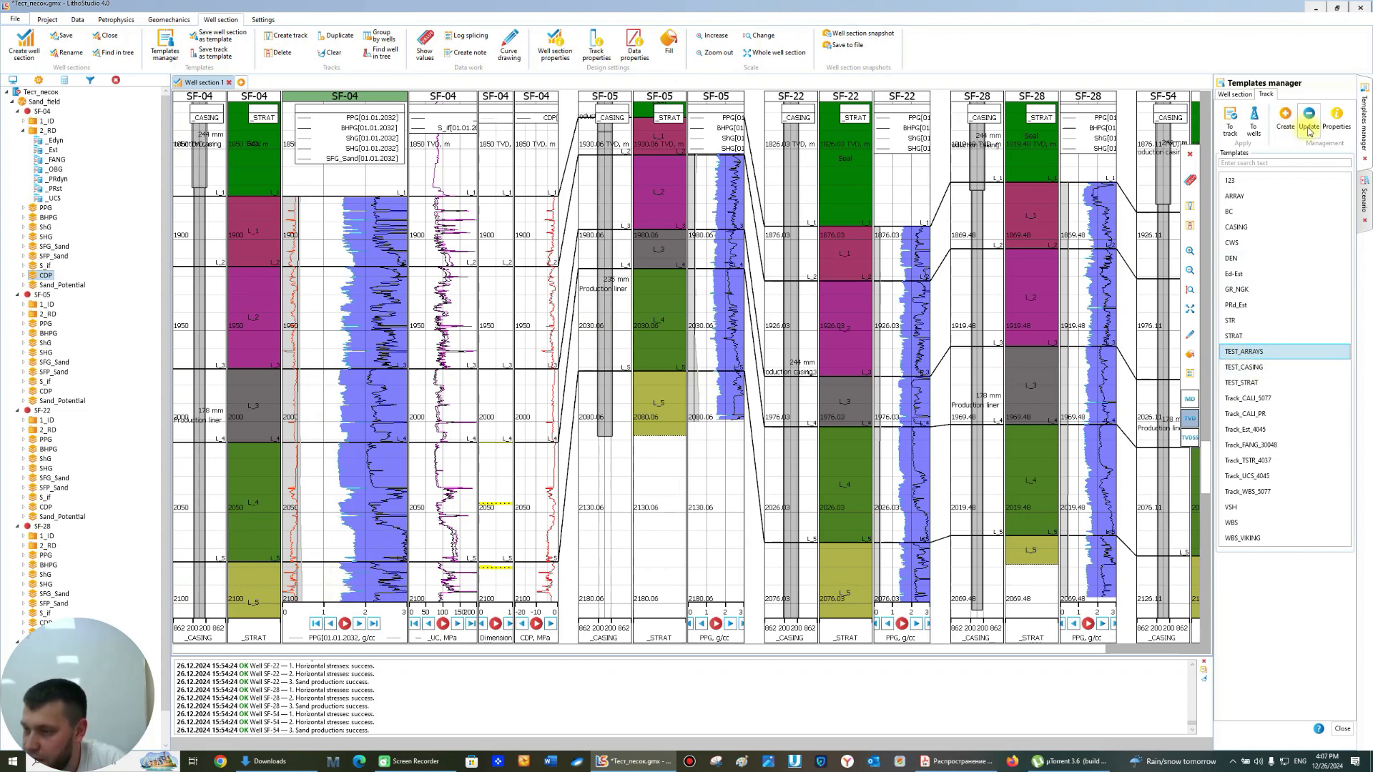
pyautogui.click(1307, 118)
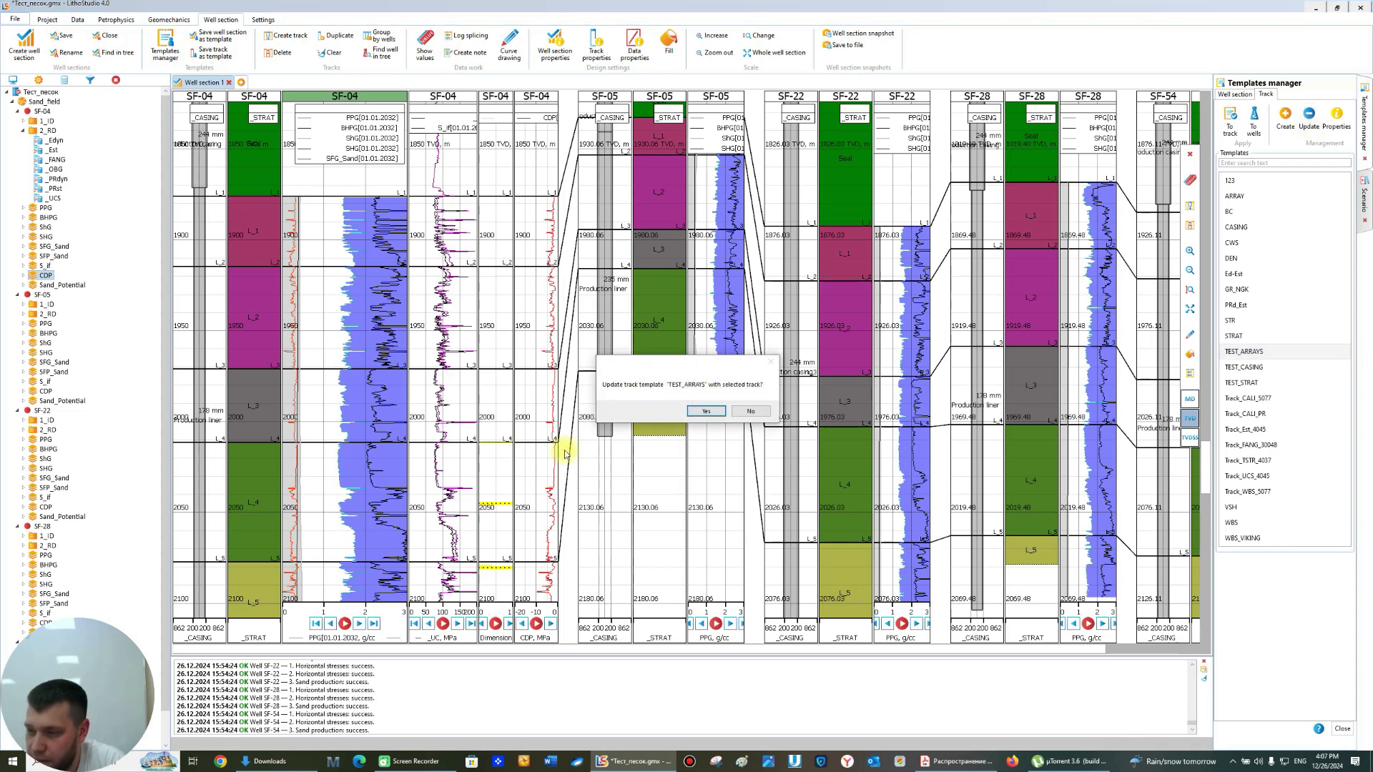
pyautogui.click(706, 412)
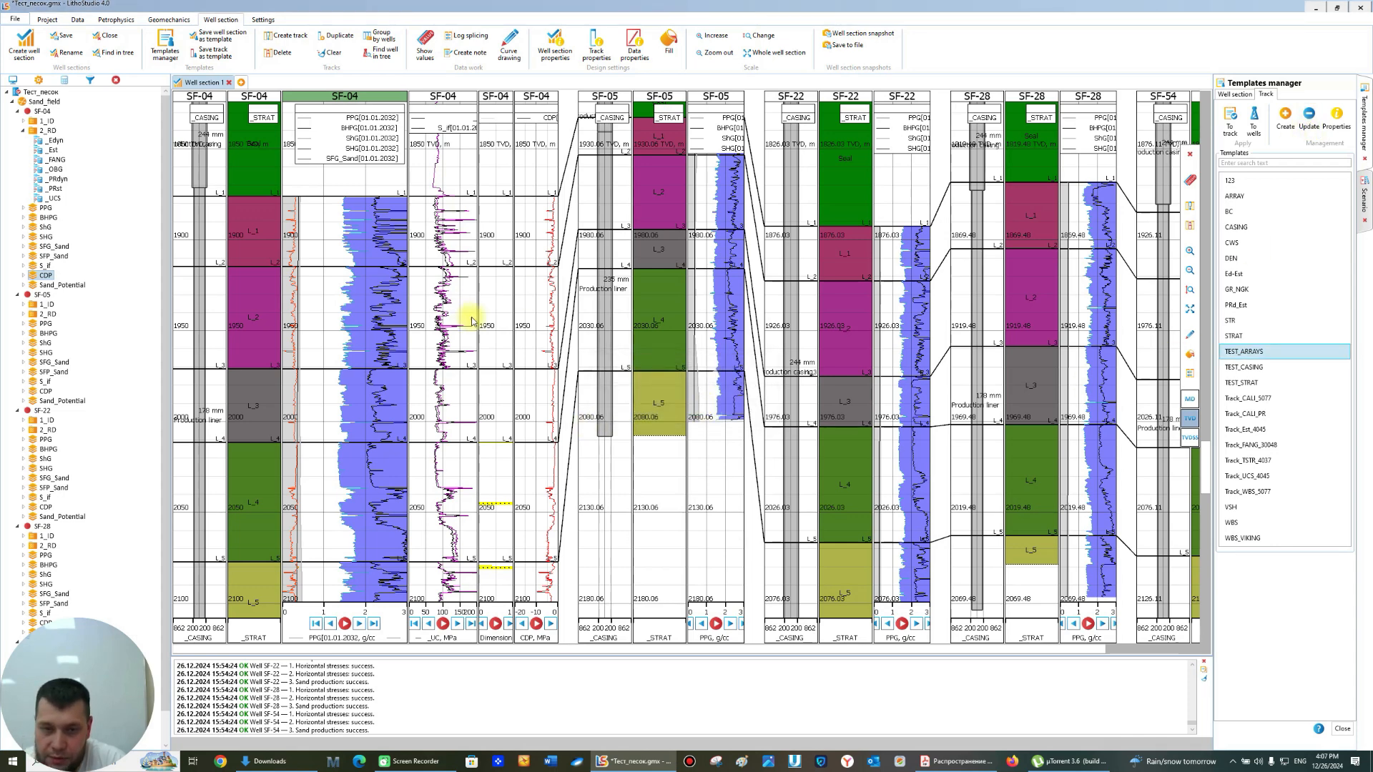
# - Create a track template named TEST_SIF from the SF-04 strength track, keeping data and layout applied
pyautogui.click(446, 169)
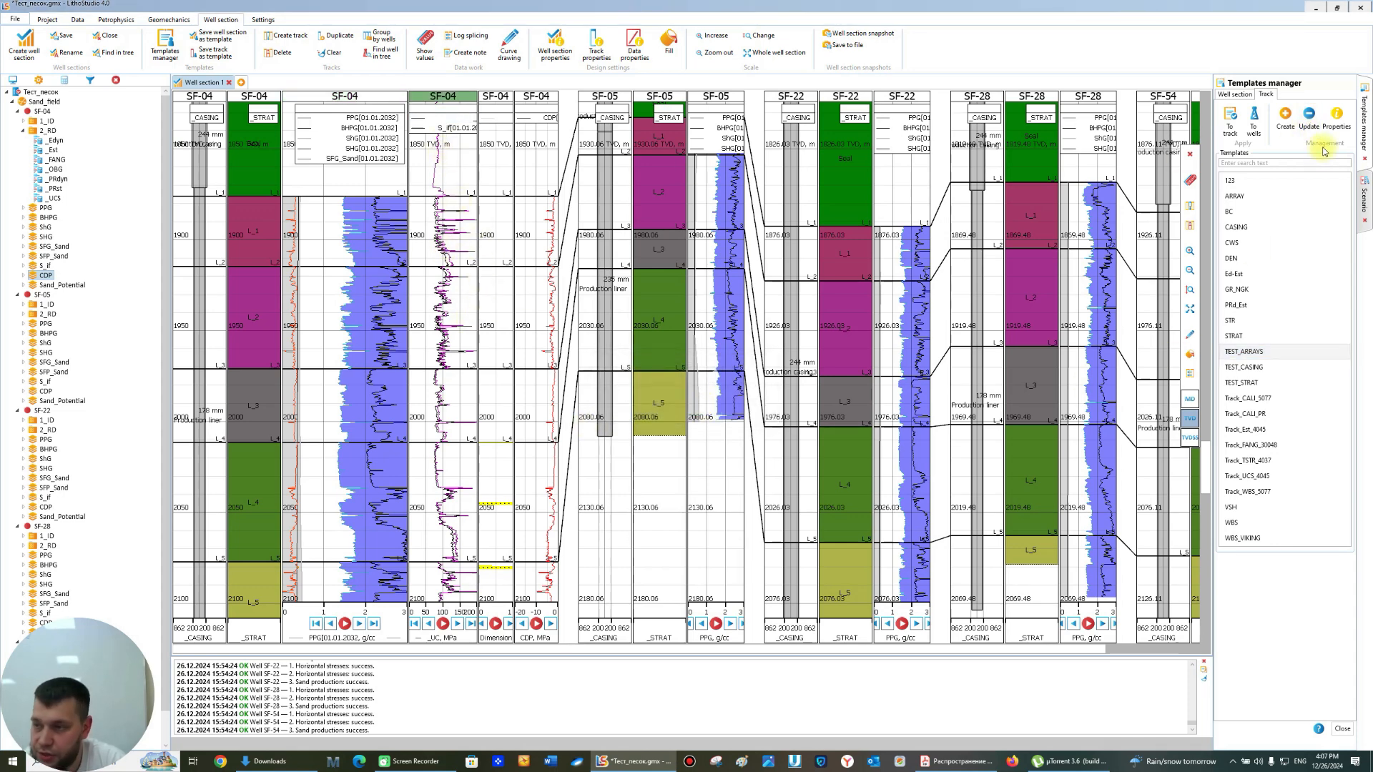
pyautogui.click(1285, 119)
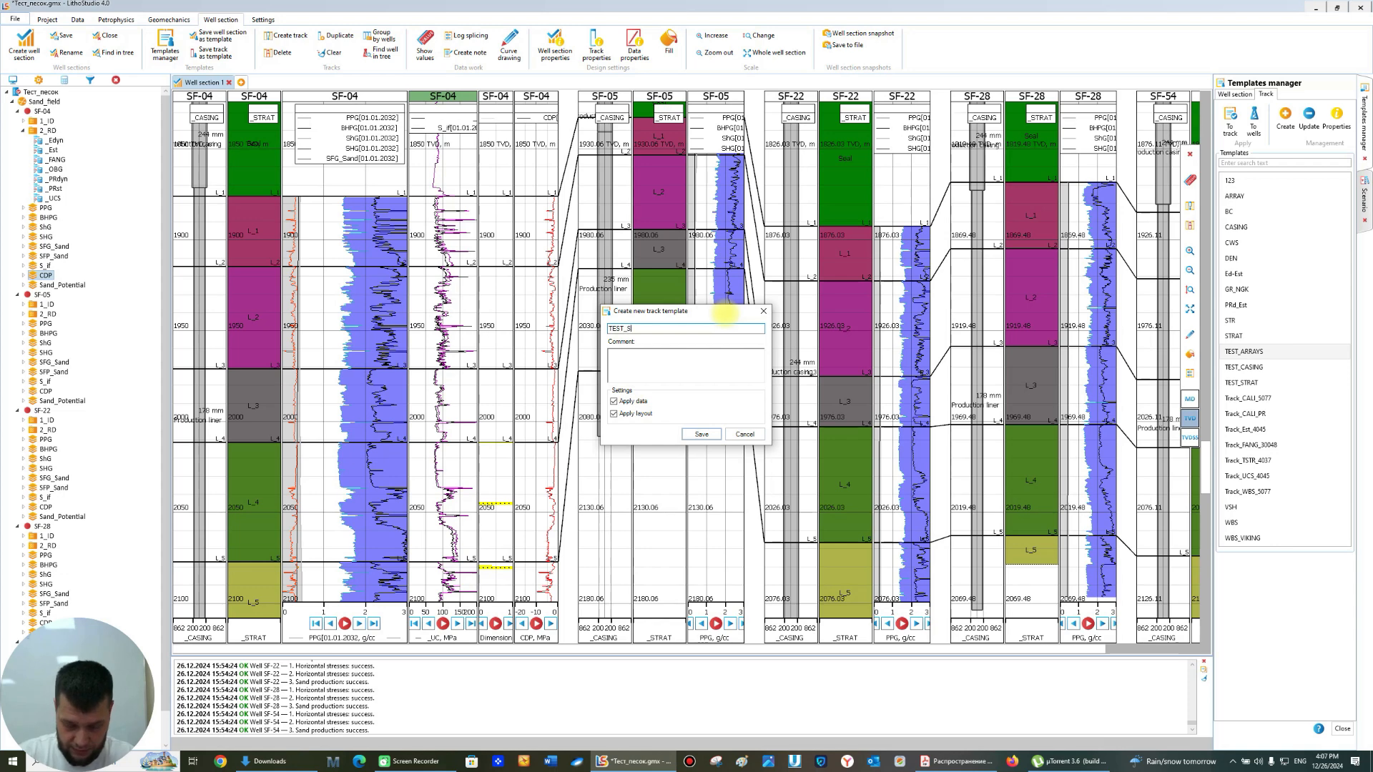
pyautogui.click(717, 437)
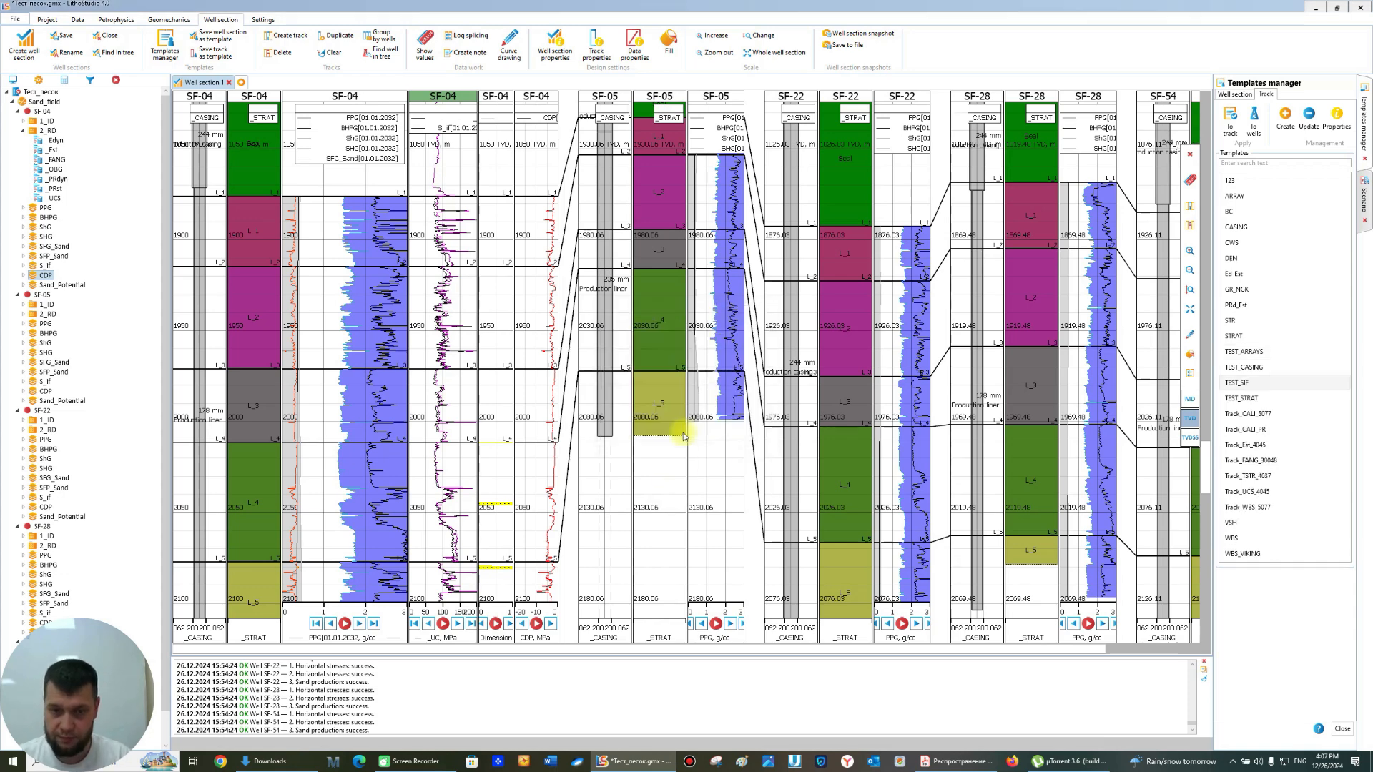
# - Create a track template named TEST_SAND_FLAGS from the SF-04 Sand_Potential track
pyautogui.click(500, 362)
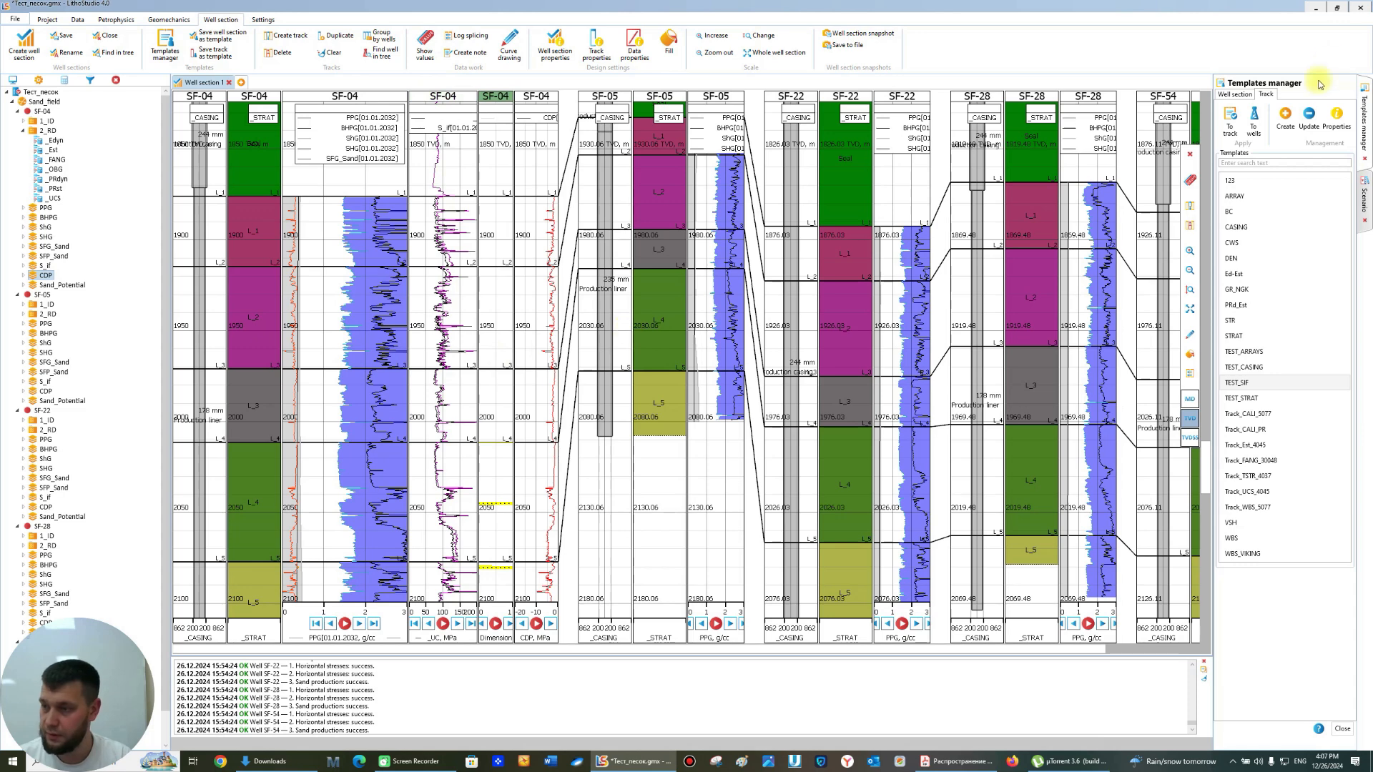
pyautogui.click(1293, 128)
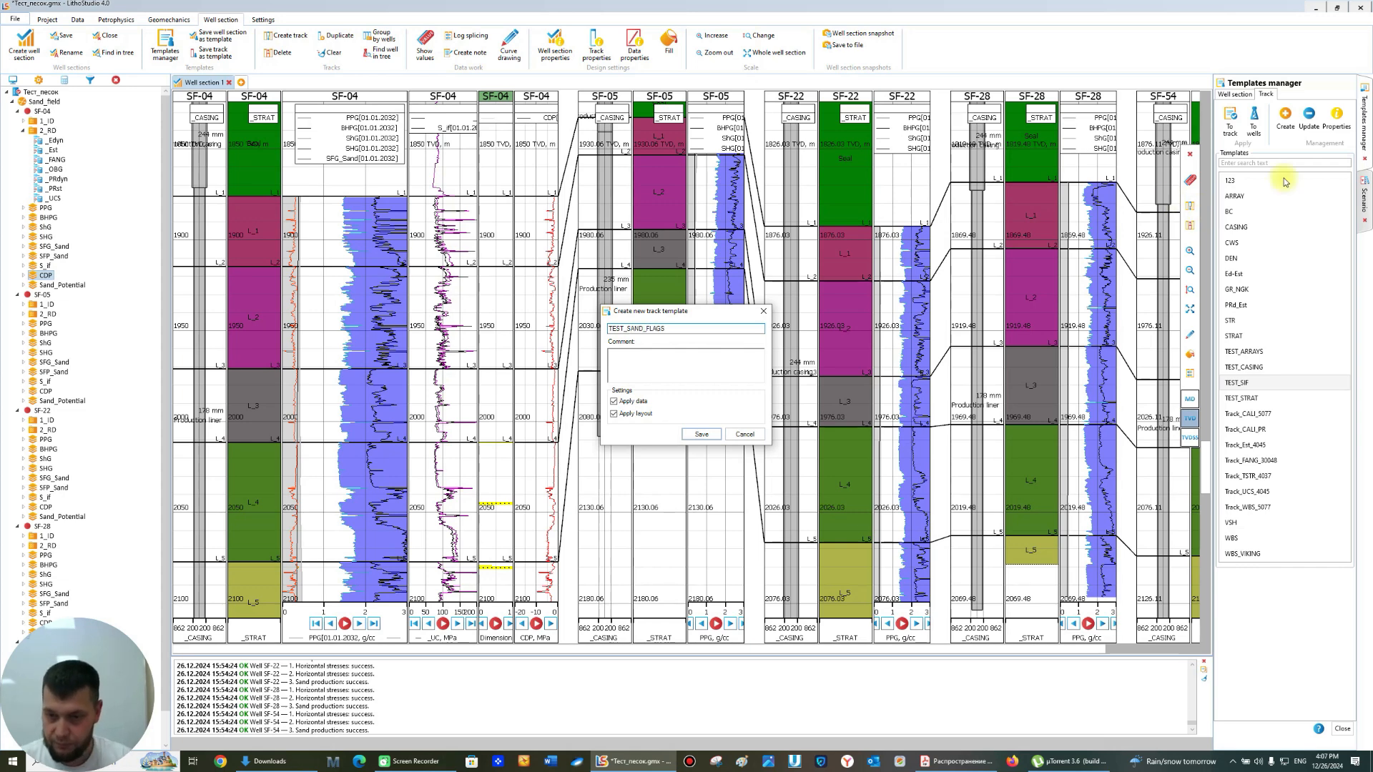
pyautogui.click(701, 436)
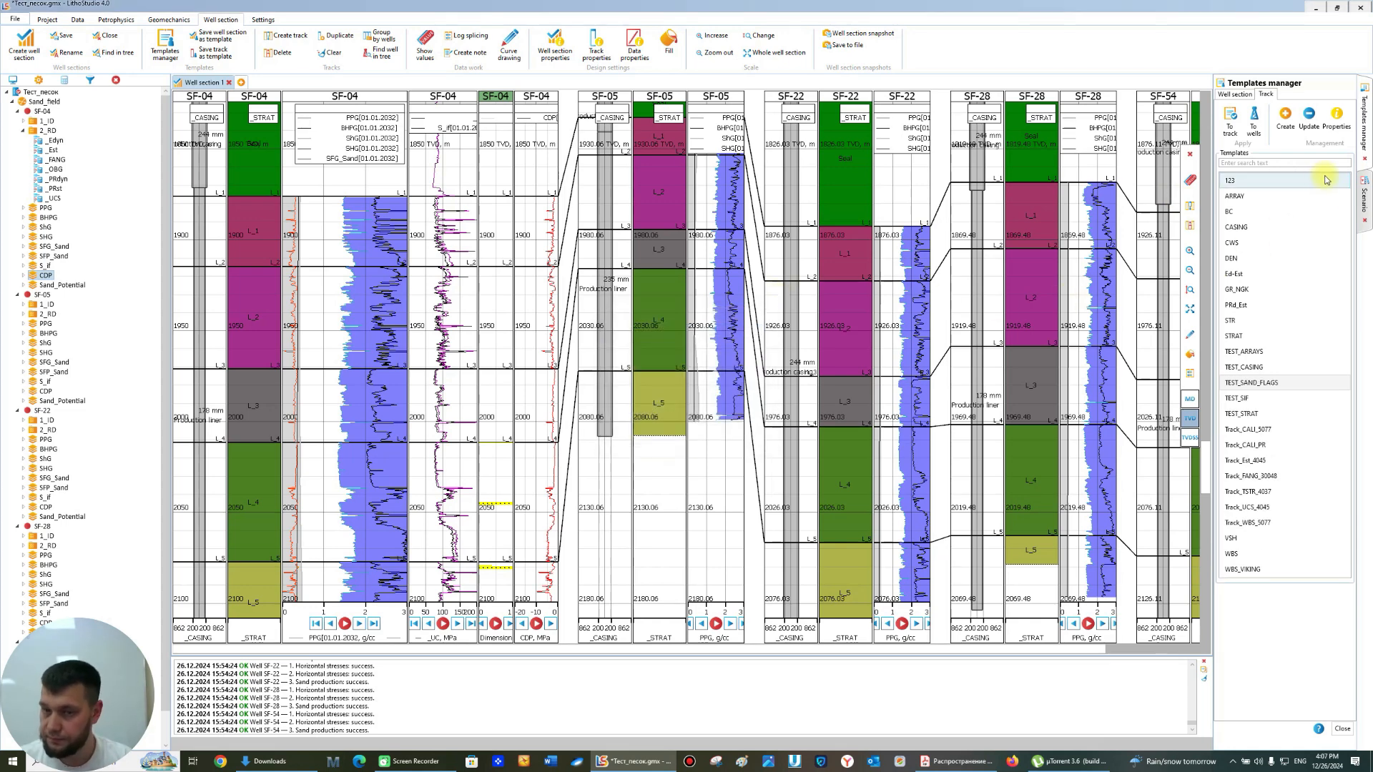
# - Create a track template named TEST_CDP from the SF-04 CDP track
pyautogui.click(540, 281)
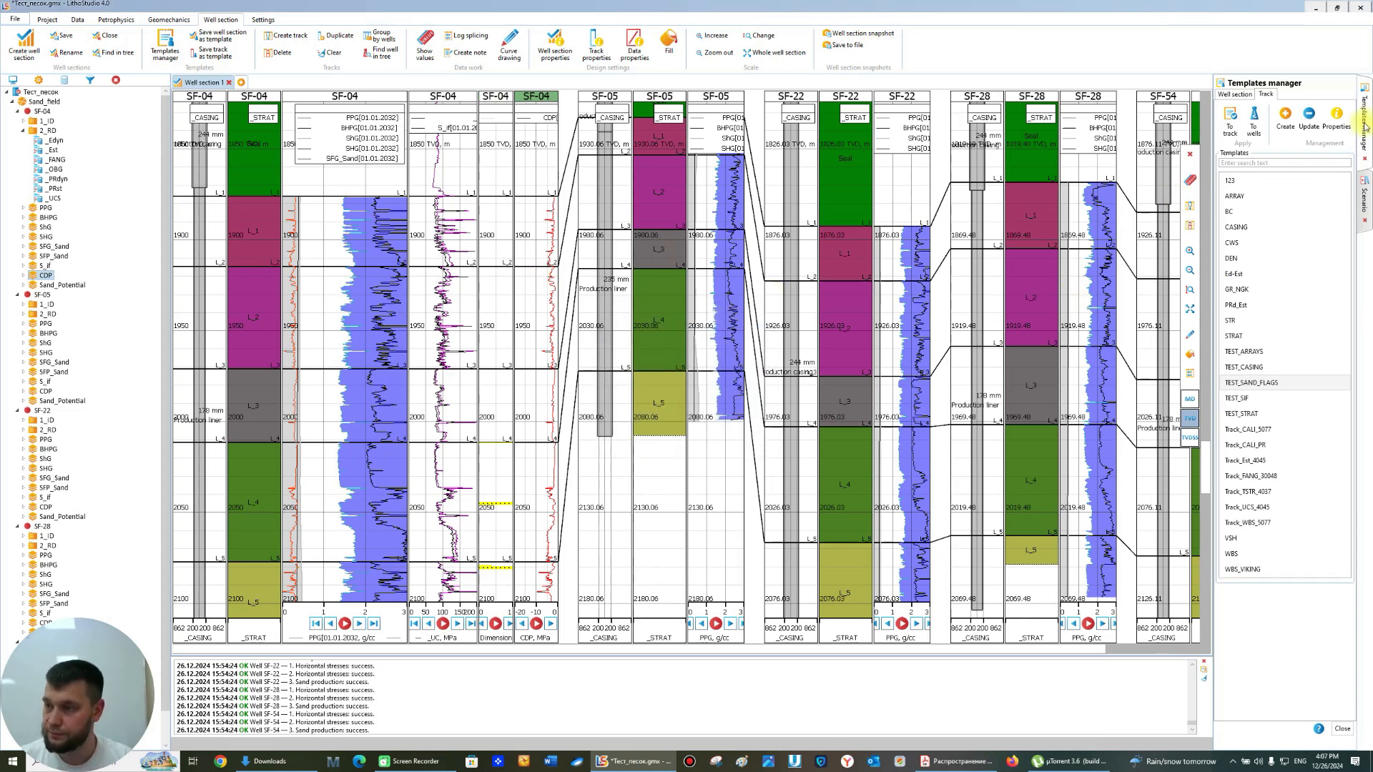
pyautogui.click(1285, 120)
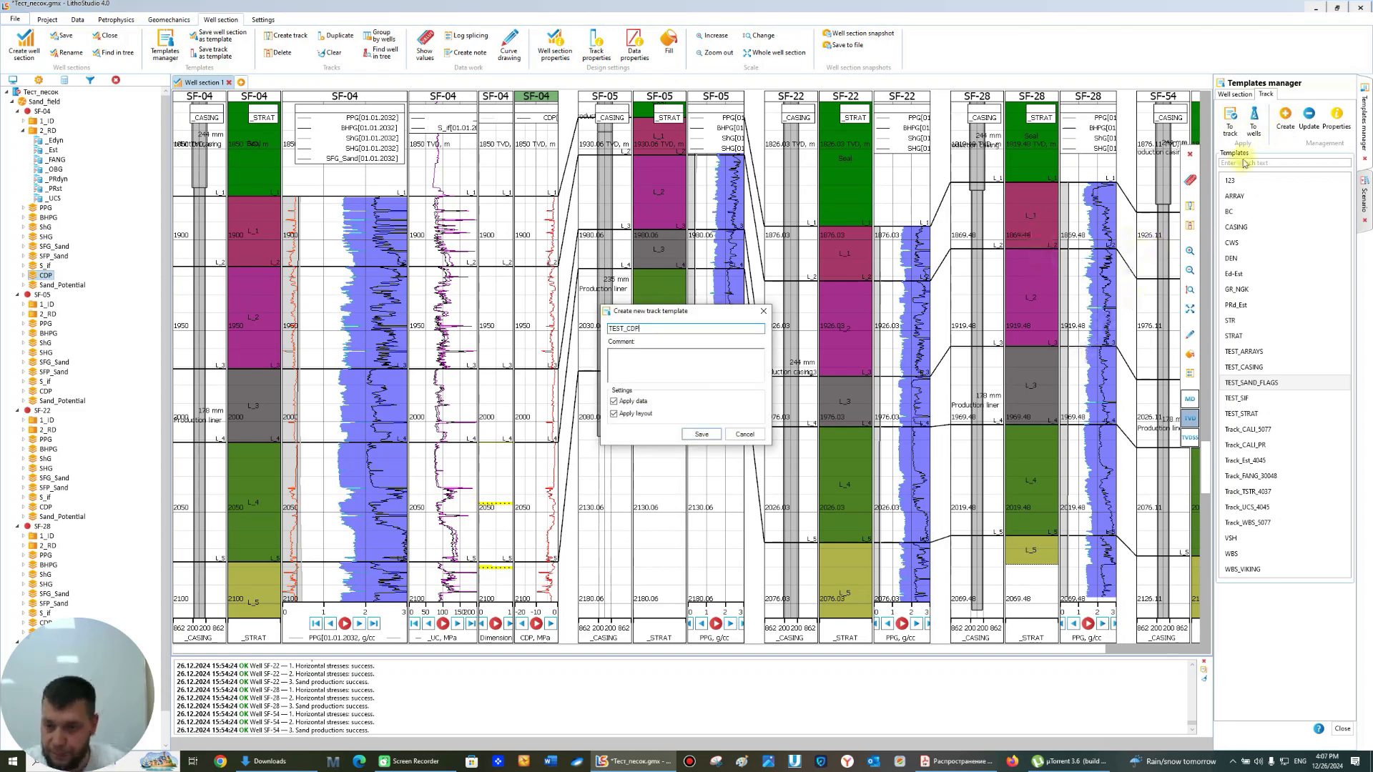
pyautogui.click(701, 434)
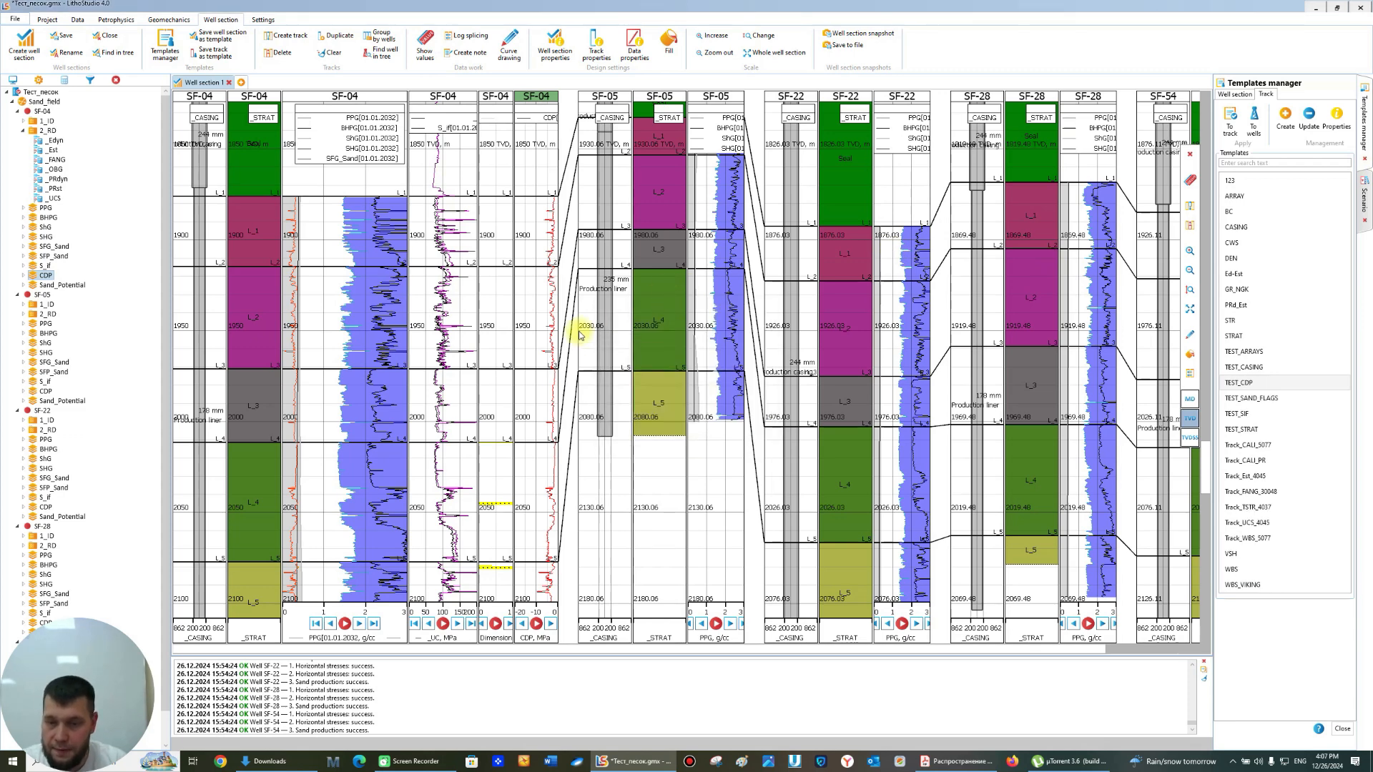
# - Apply the TEST_ARRAYS template to wells SF-05, SF-22, SF-28 and SF-54, excluding SF-04
pyautogui.click(604, 173)
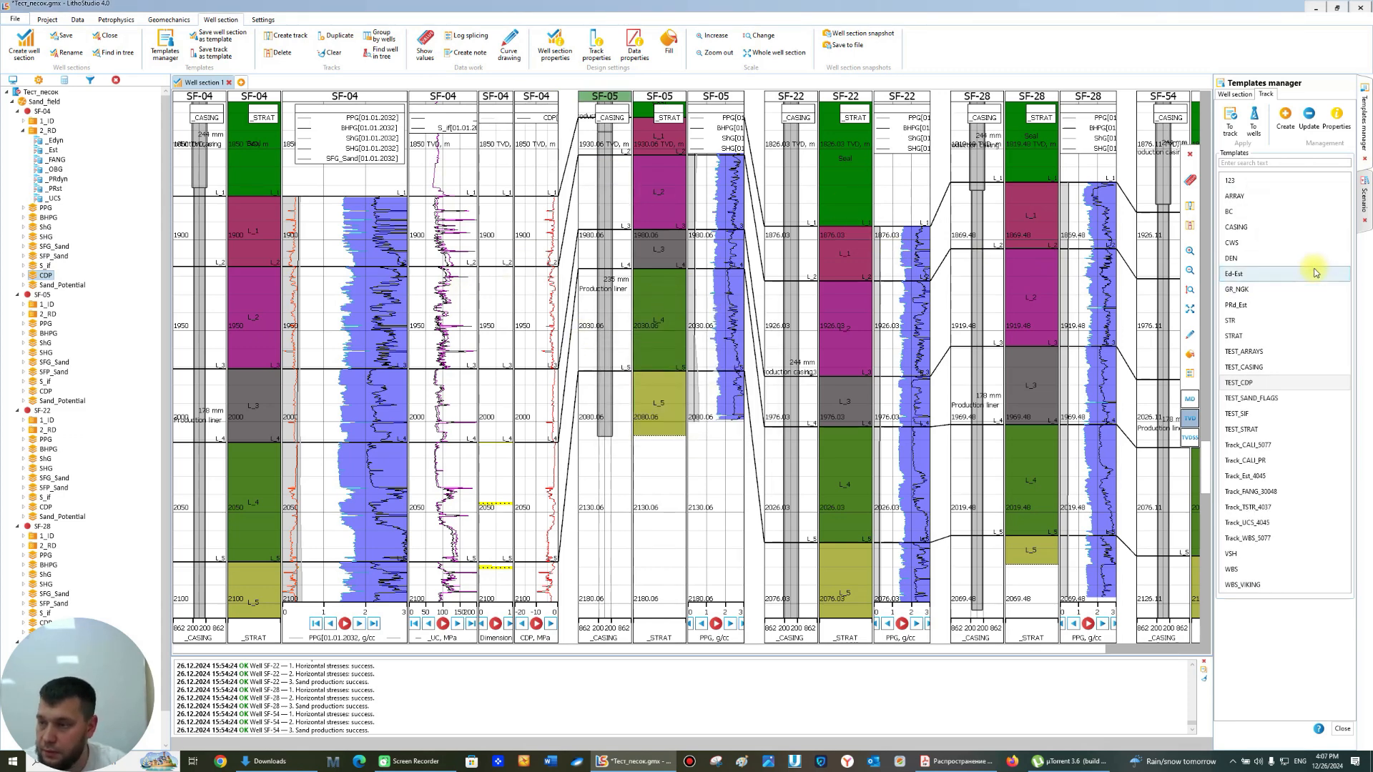
pyautogui.click(1271, 354)
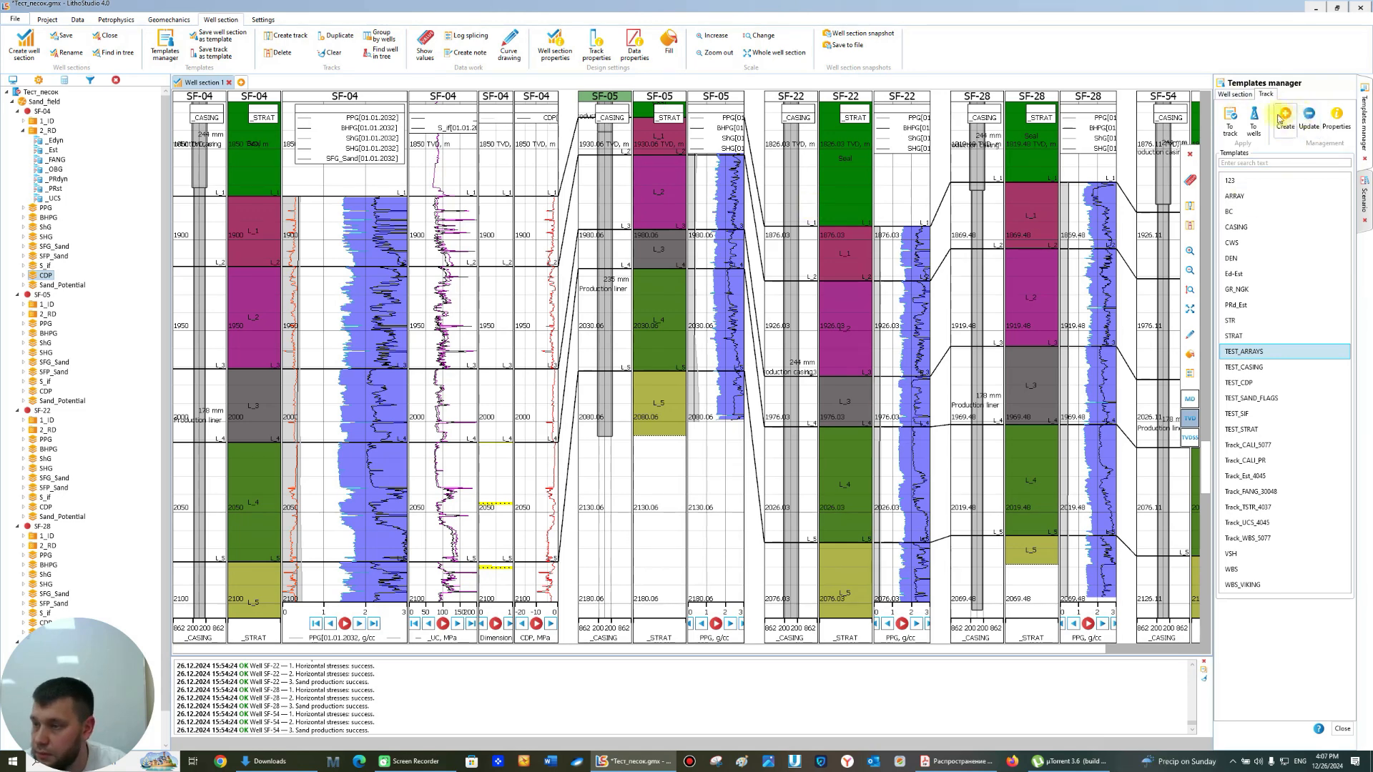
pyautogui.click(1253, 118)
pyautogui.click(731, 412)
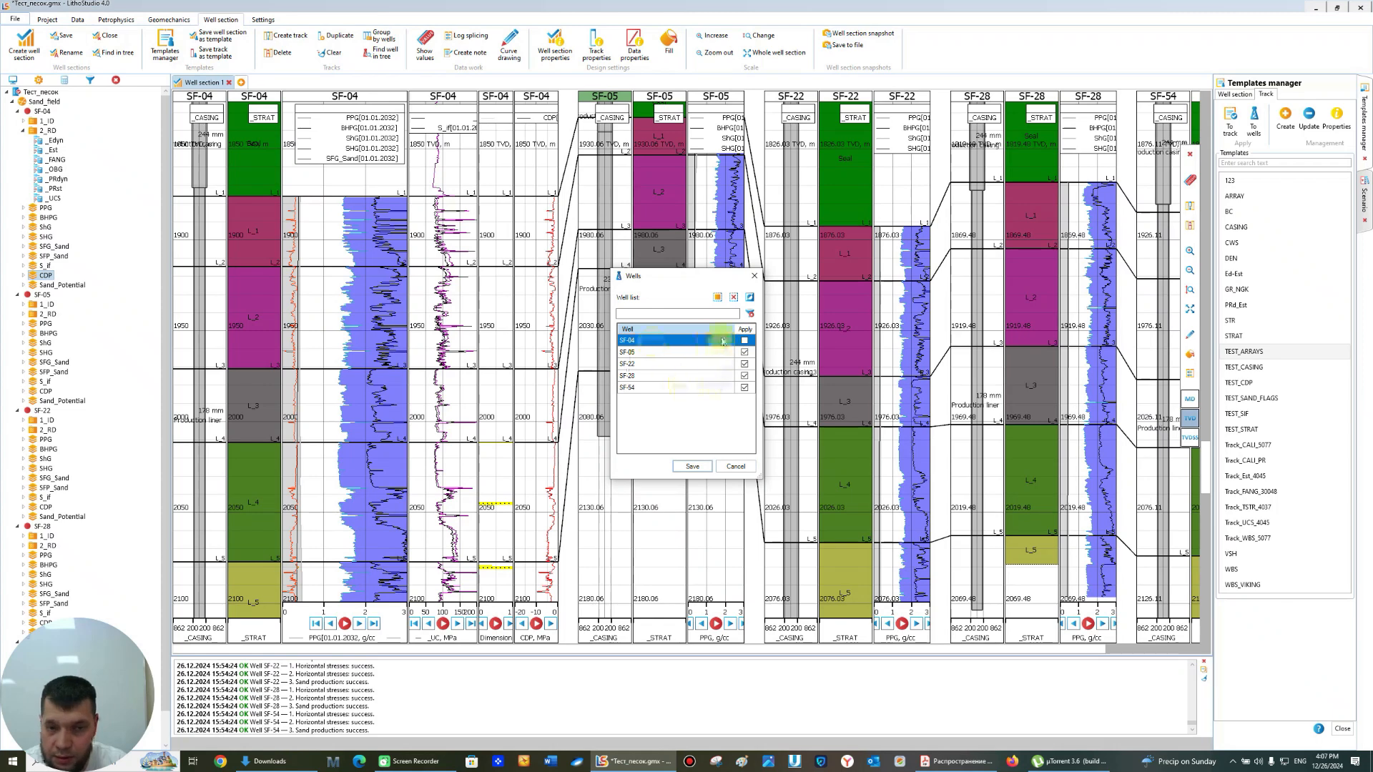
pyautogui.click(694, 467)
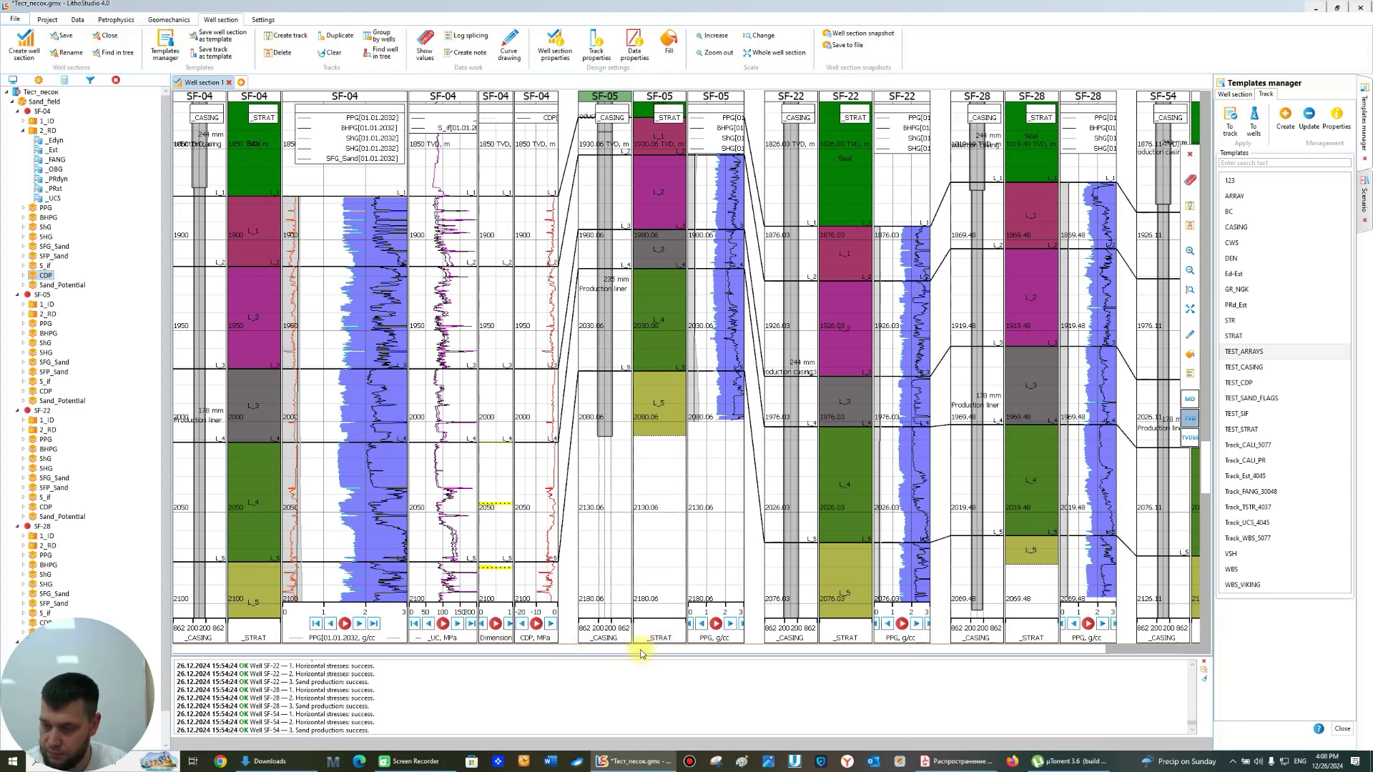
# - Move the added SF-05 TEST_ARRAYS track next to the other SF-05 tracks
pyautogui.moveTo(685, 655); pyautogui.dragTo(469, 644)
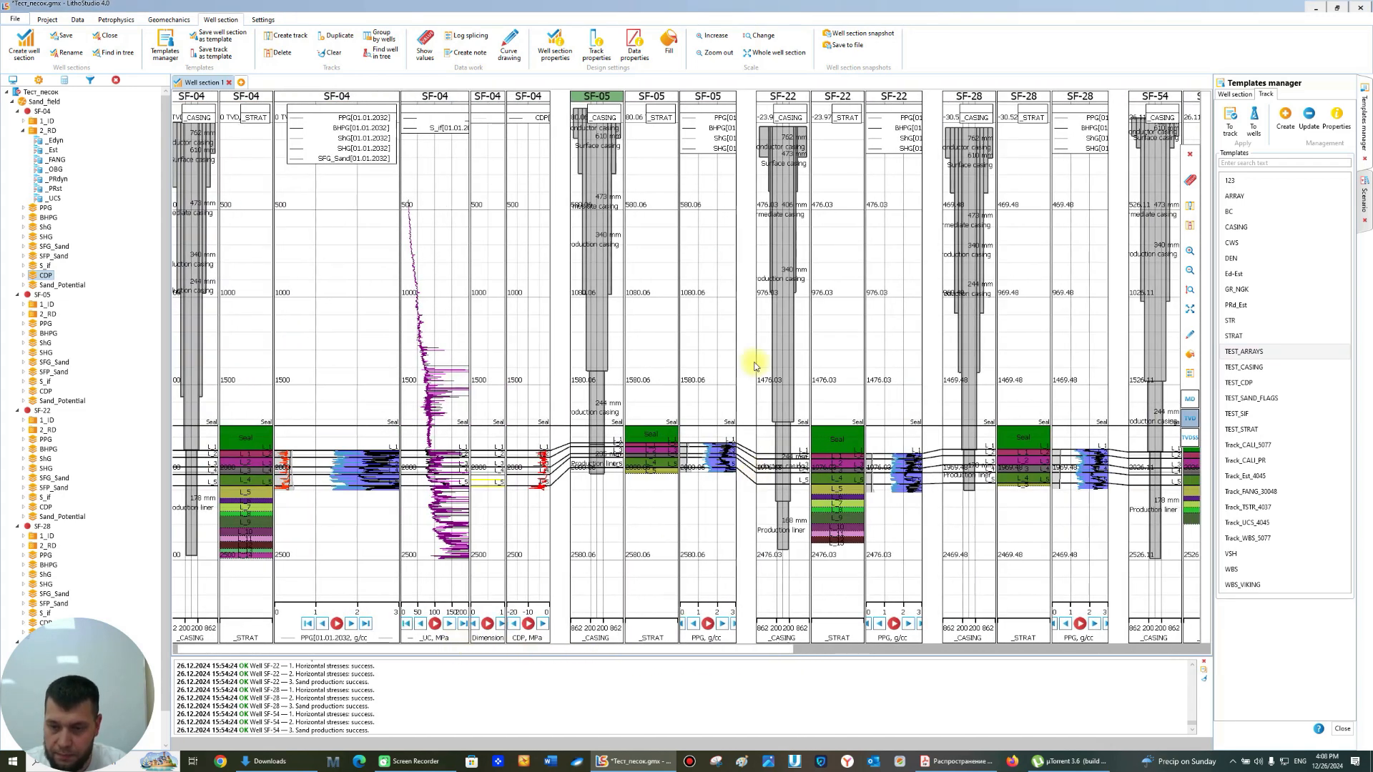
pyautogui.moveTo(717, 652); pyautogui.dragTo(1122, 658)
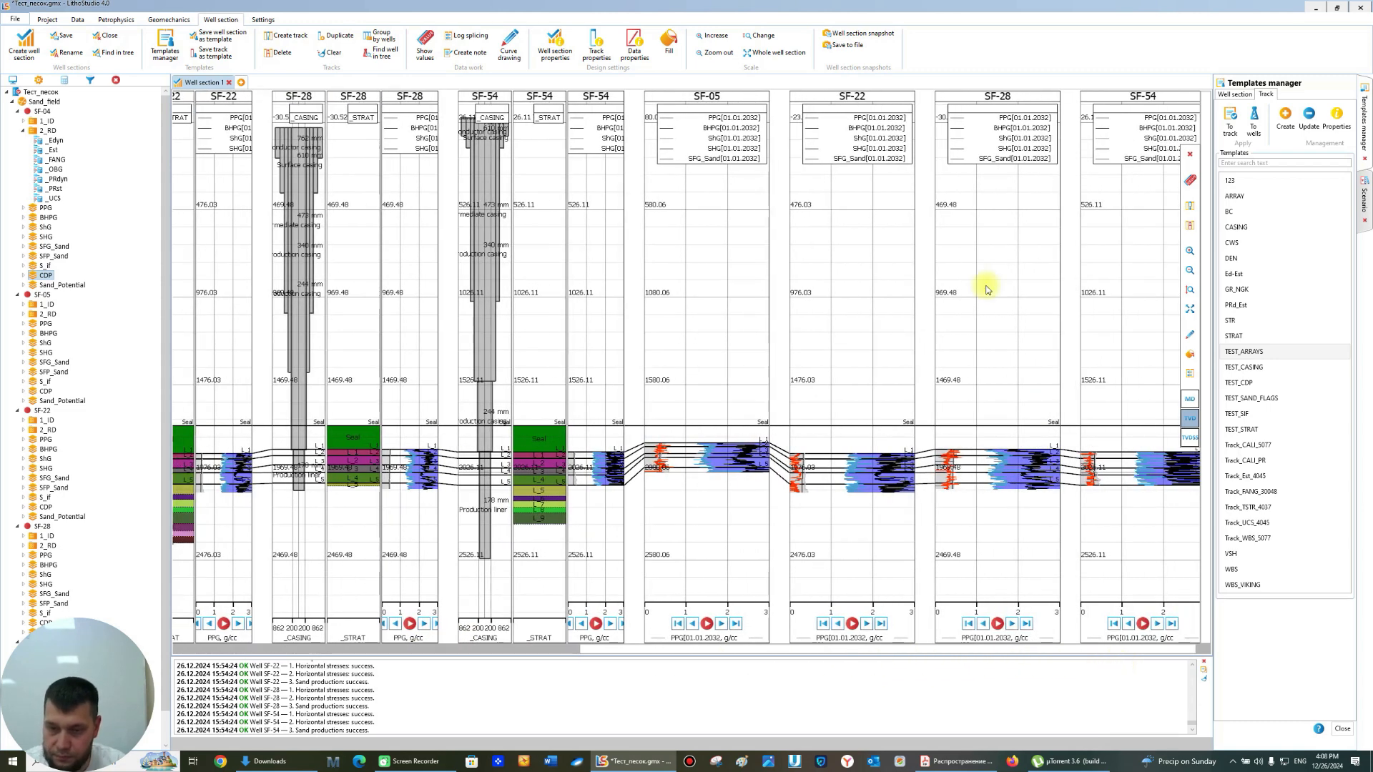
pyautogui.moveTo(731, 101); pyautogui.dragTo(383, 97)
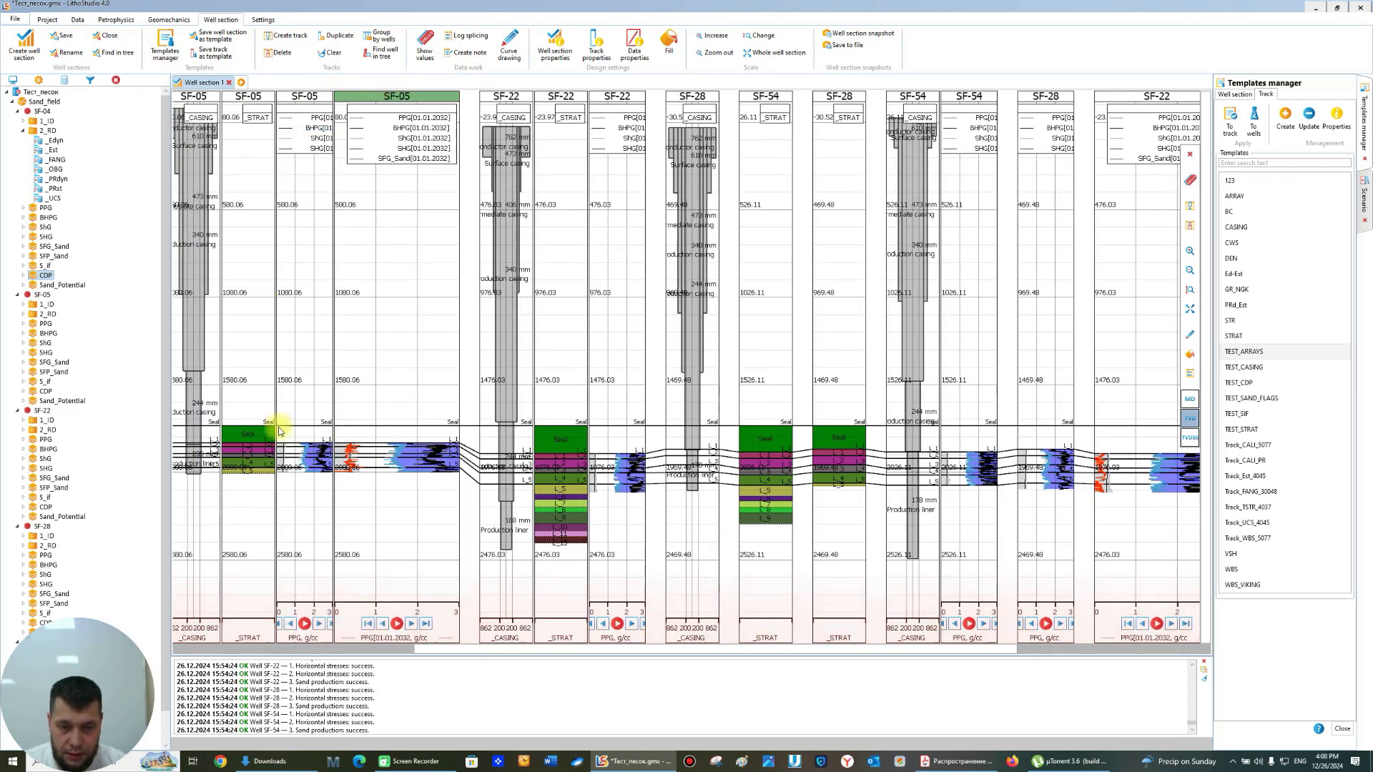
# - Delete the old narrow SF-05 pressure gradient track, leaving the wide TEST_ARRAYS one
pyautogui.scroll(3, 278, 431)
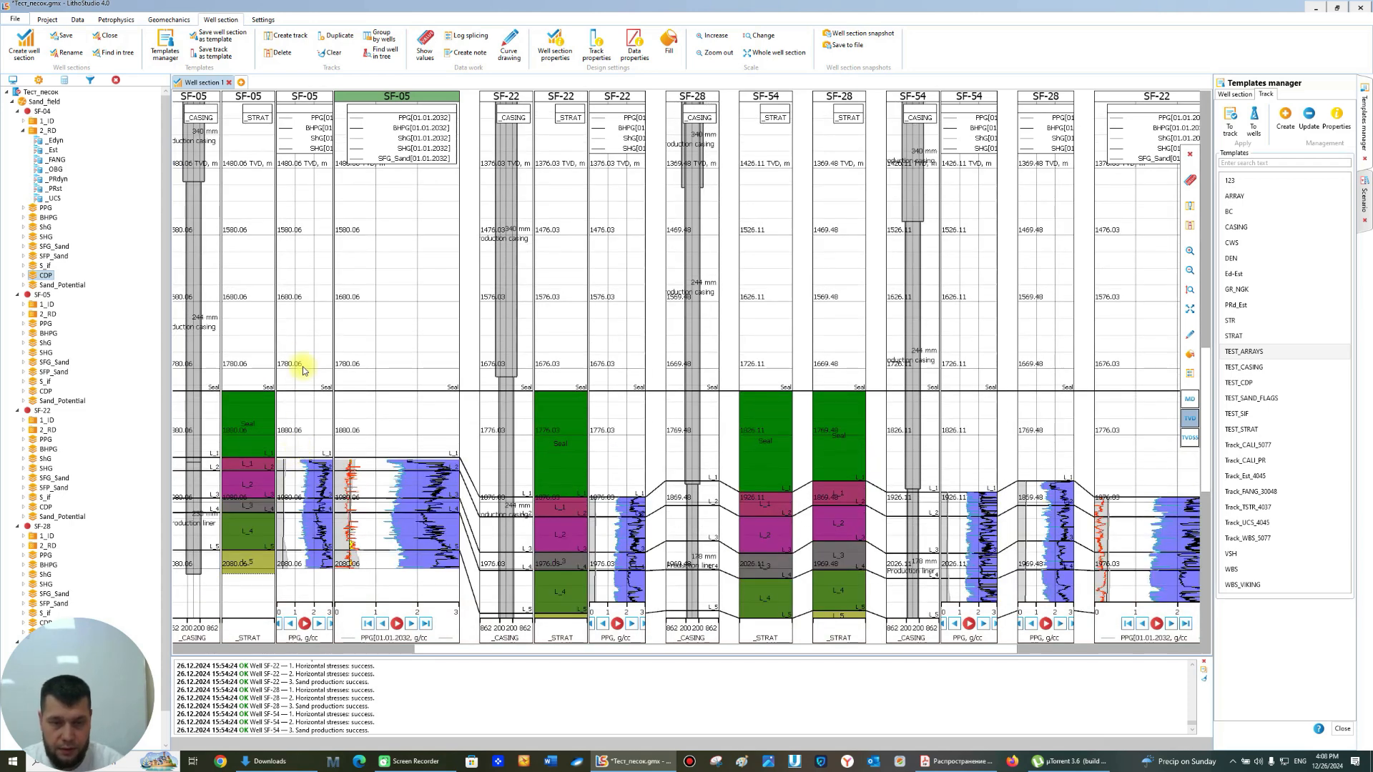
pyautogui.click(302, 365)
pyautogui.rightClick(308, 287)
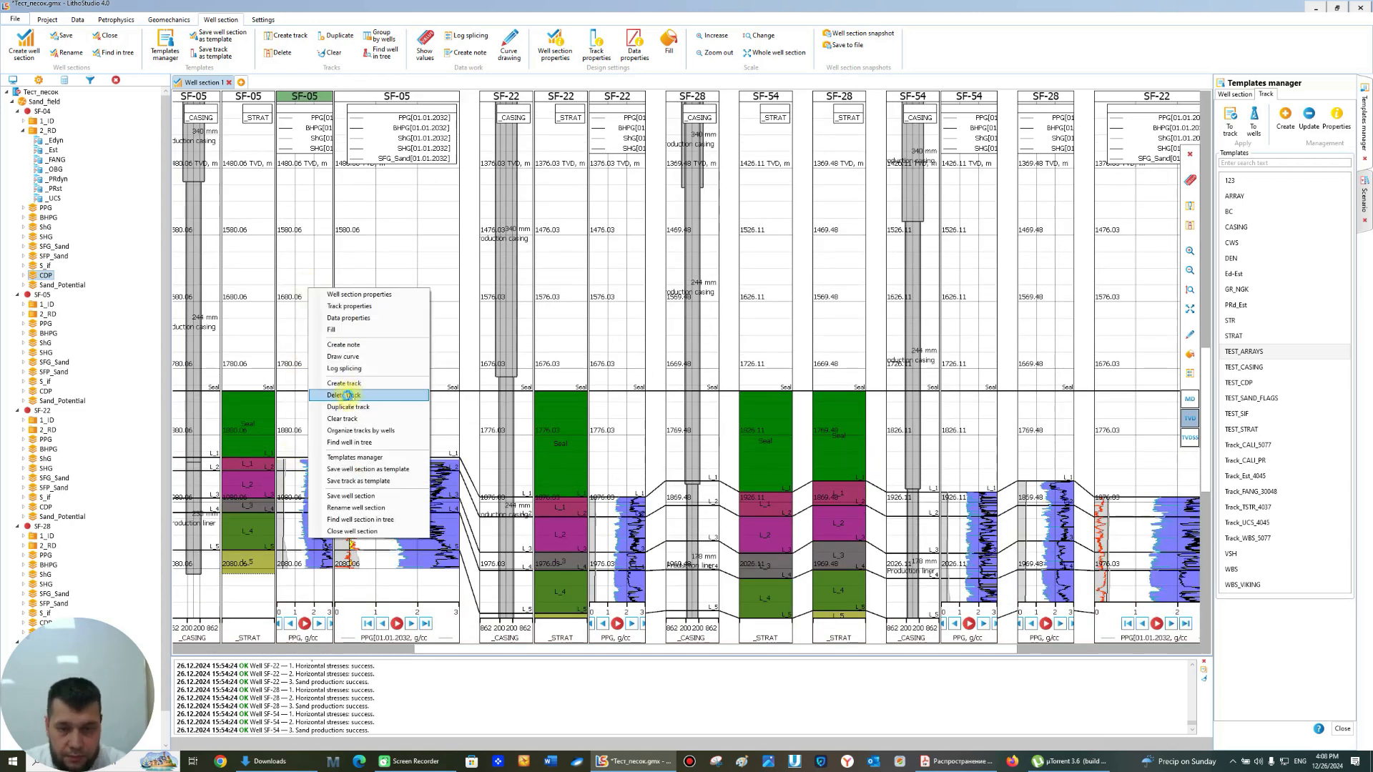
pyautogui.click(346, 395)
pyautogui.click(692, 417)
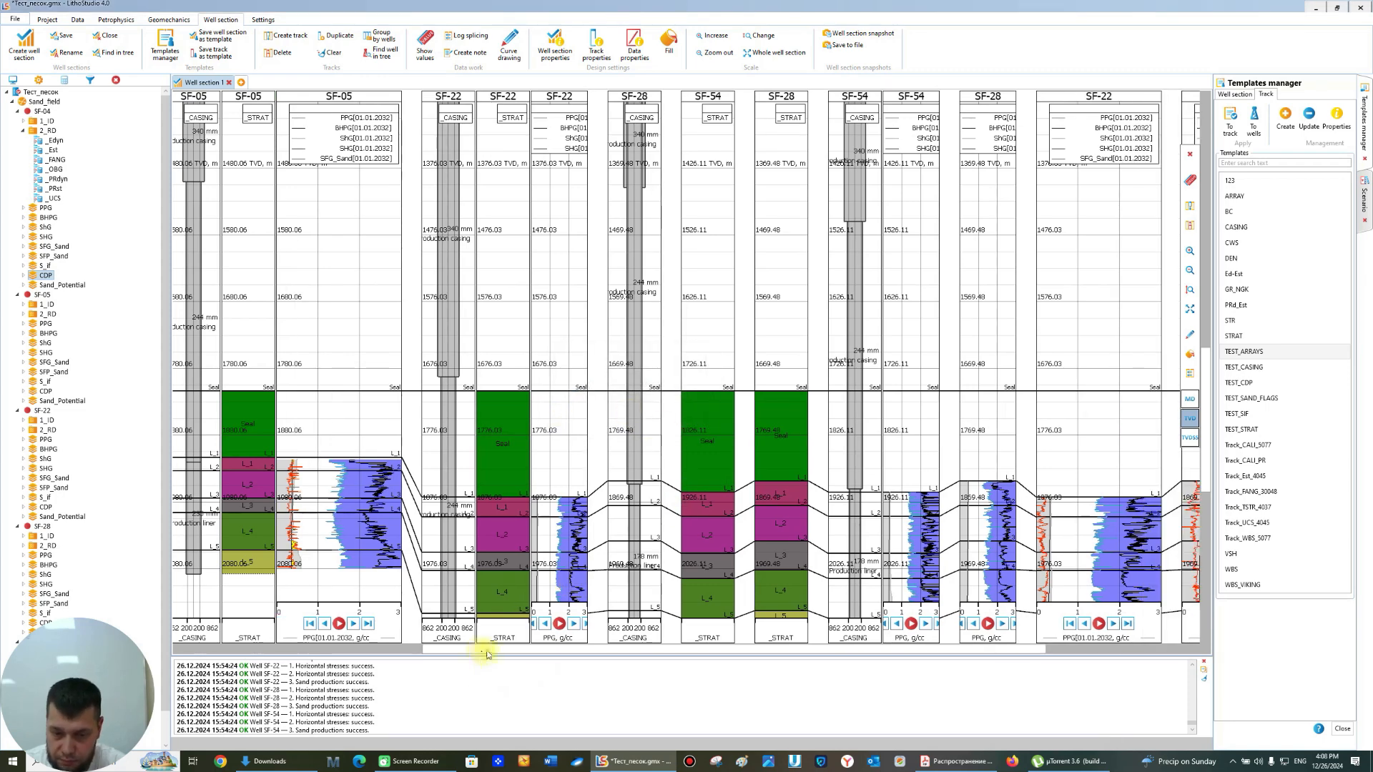
# - Move the wide SF-22 TEST_ARRAYS track next to the other SF-22 tracks and delete the old narrow SF-22 gradient track
pyautogui.moveTo(501, 653); pyautogui.dragTo(613, 650)
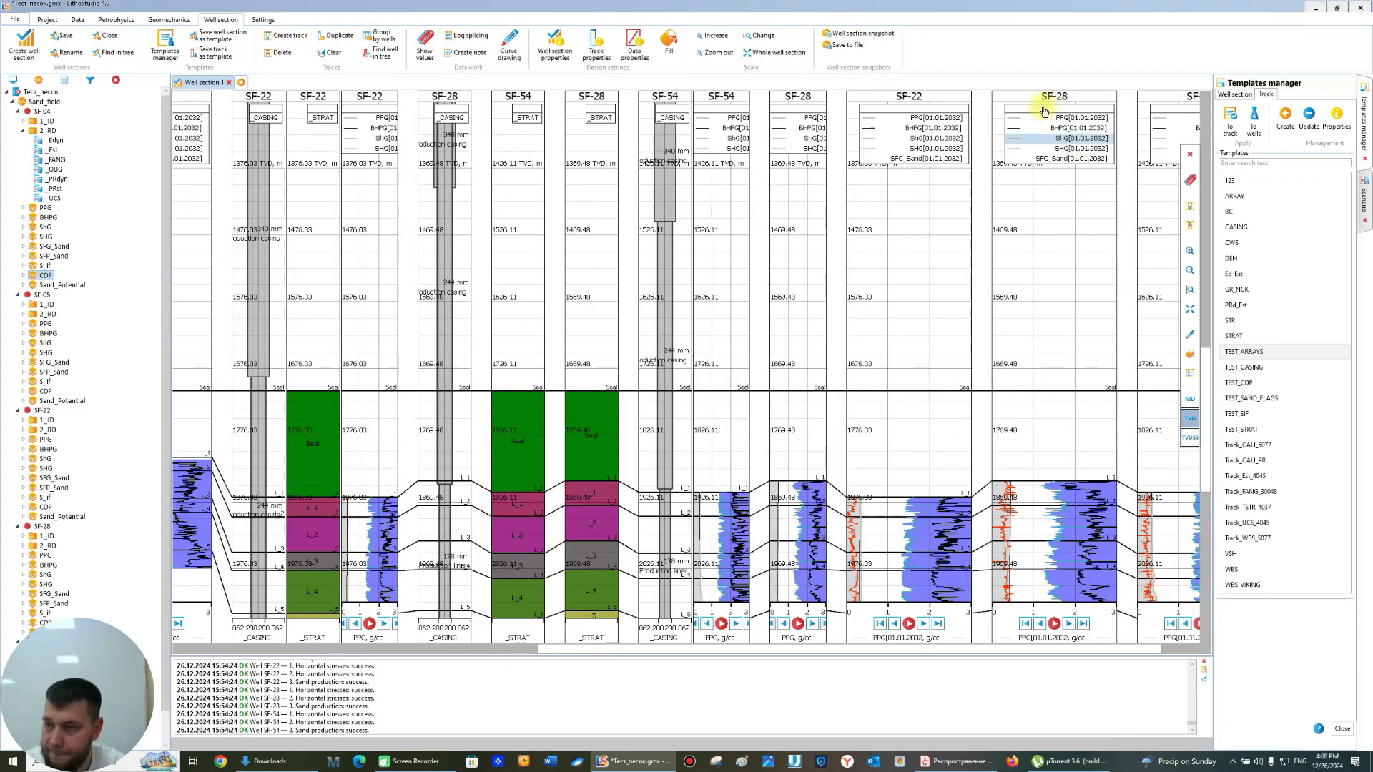
pyautogui.moveTo(916, 101); pyautogui.dragTo(536, 101)
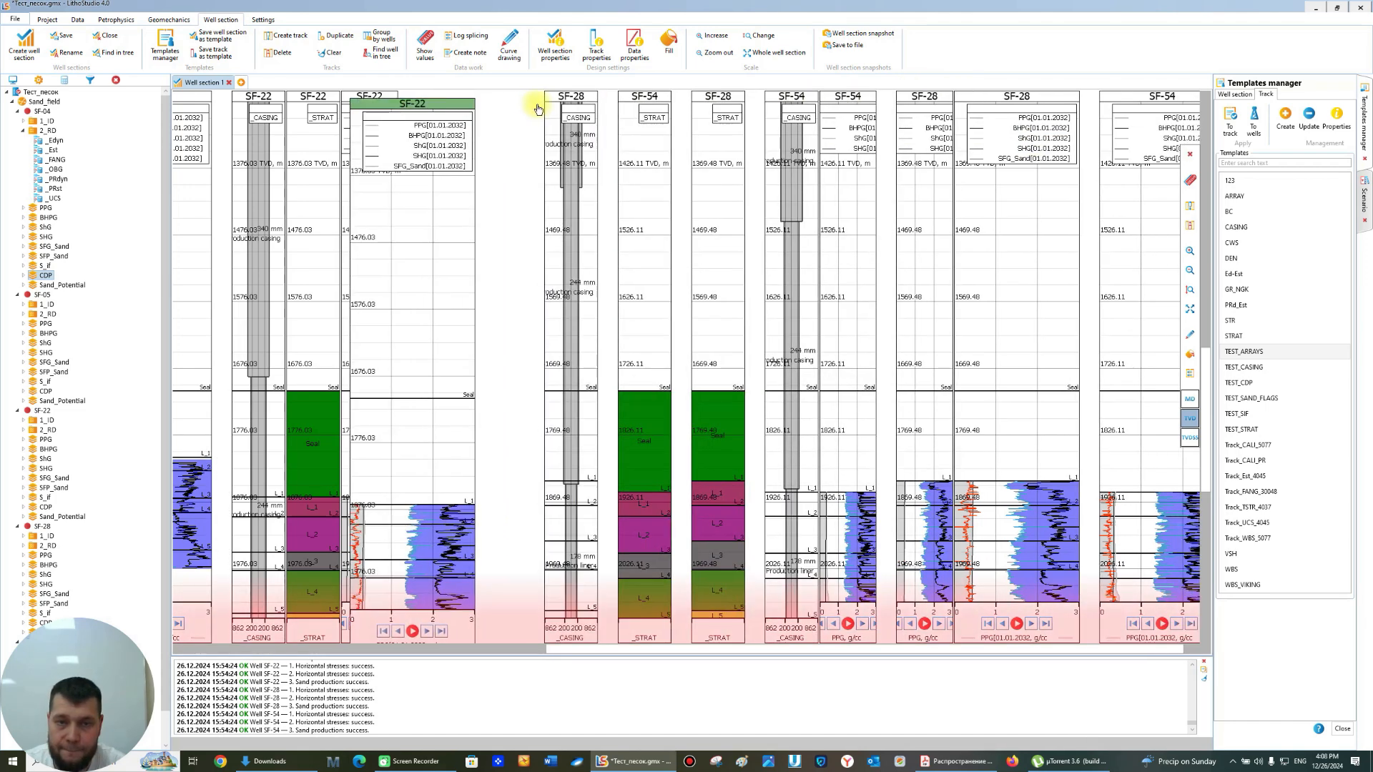
pyautogui.rightClick(364, 196)
pyautogui.click(397, 300)
pyautogui.press('Return')
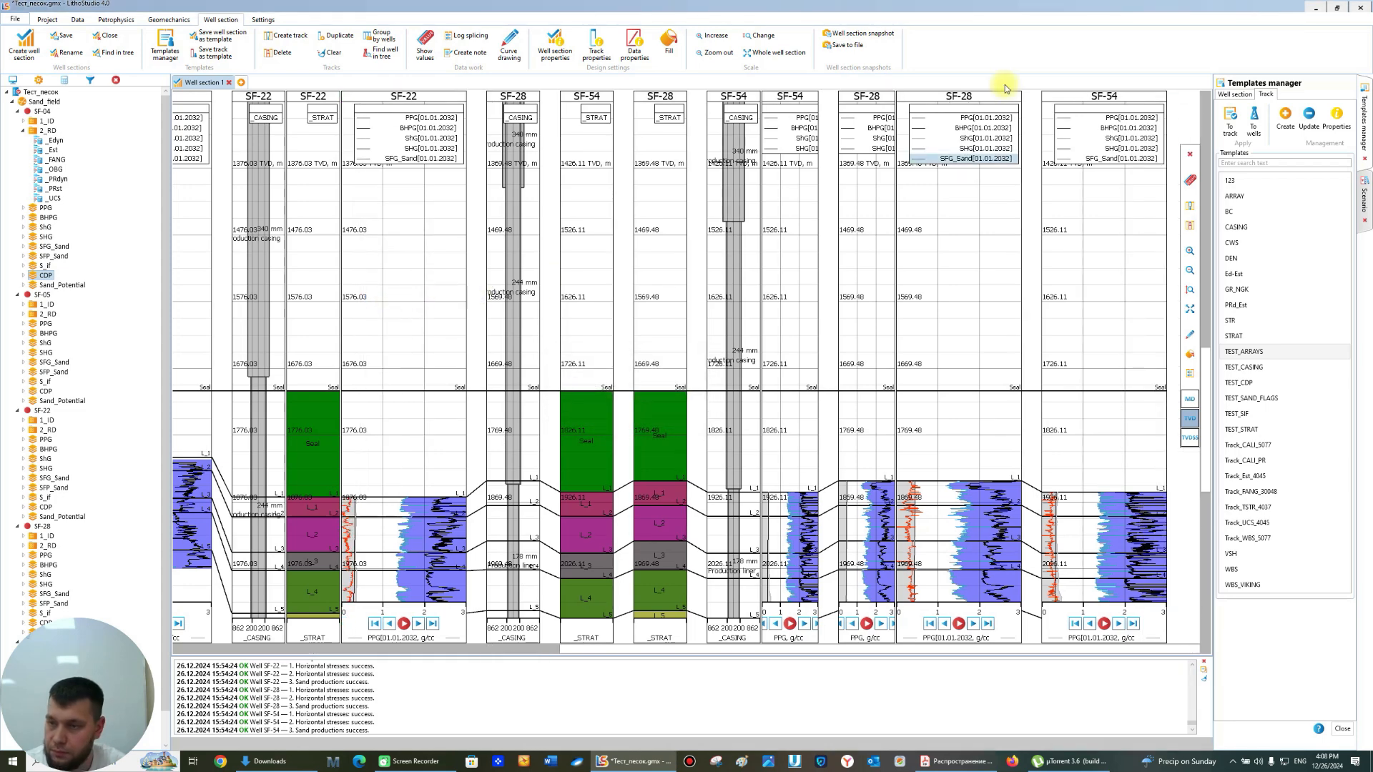
# - Move the wide SF-28 TEST_ARRAYS track beside the SF-28 STRAT track and delete the old narrow SF-28 gradient track
pyautogui.moveTo(995, 100); pyautogui.dragTo(830, 108)
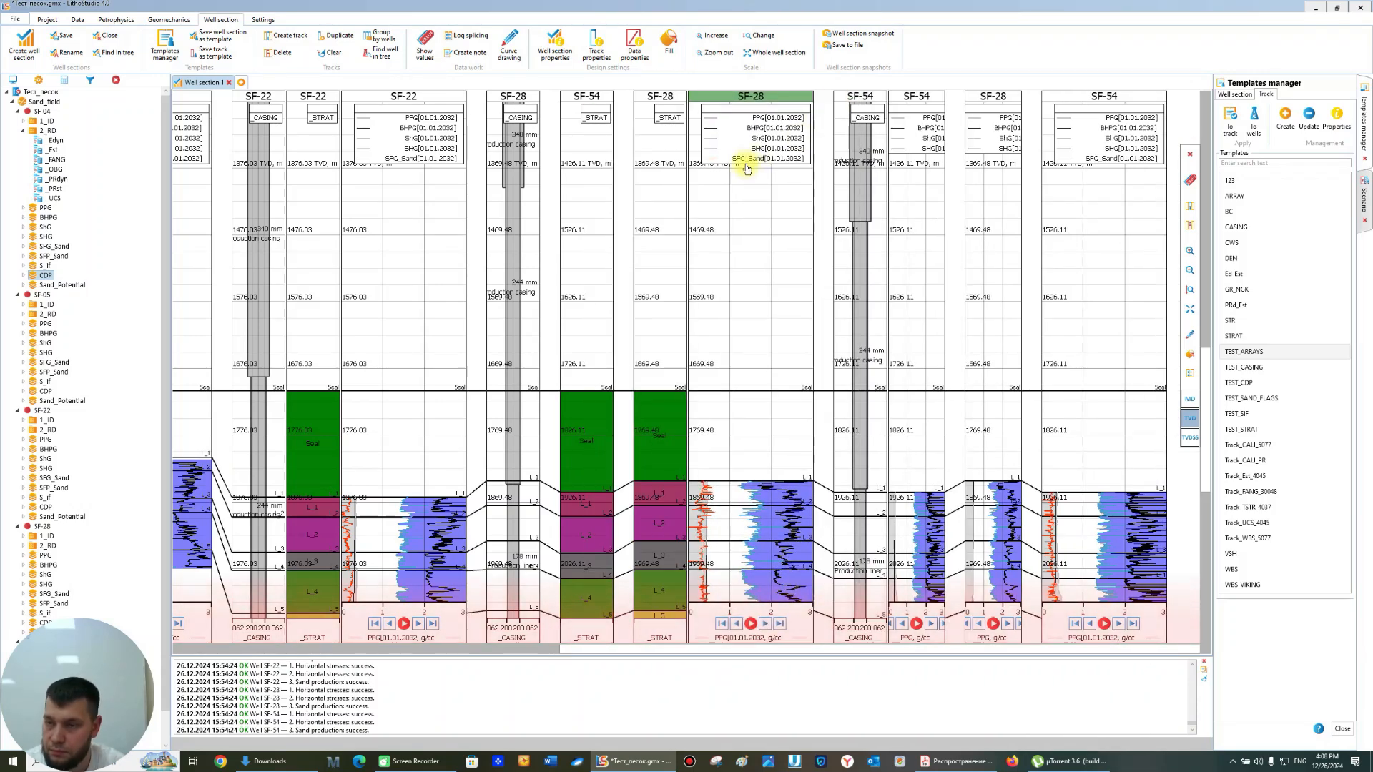
pyautogui.rightClick(1004, 184)
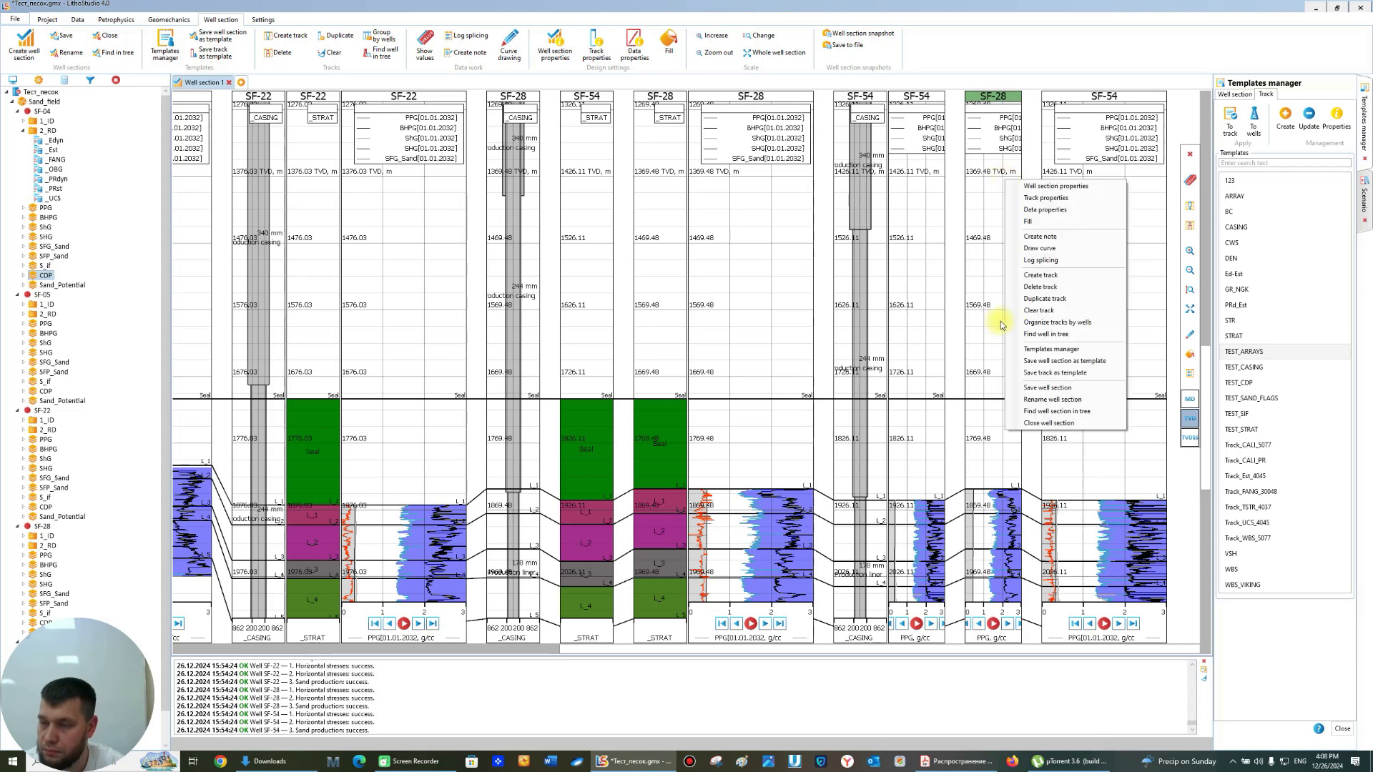
pyautogui.click(1046, 286)
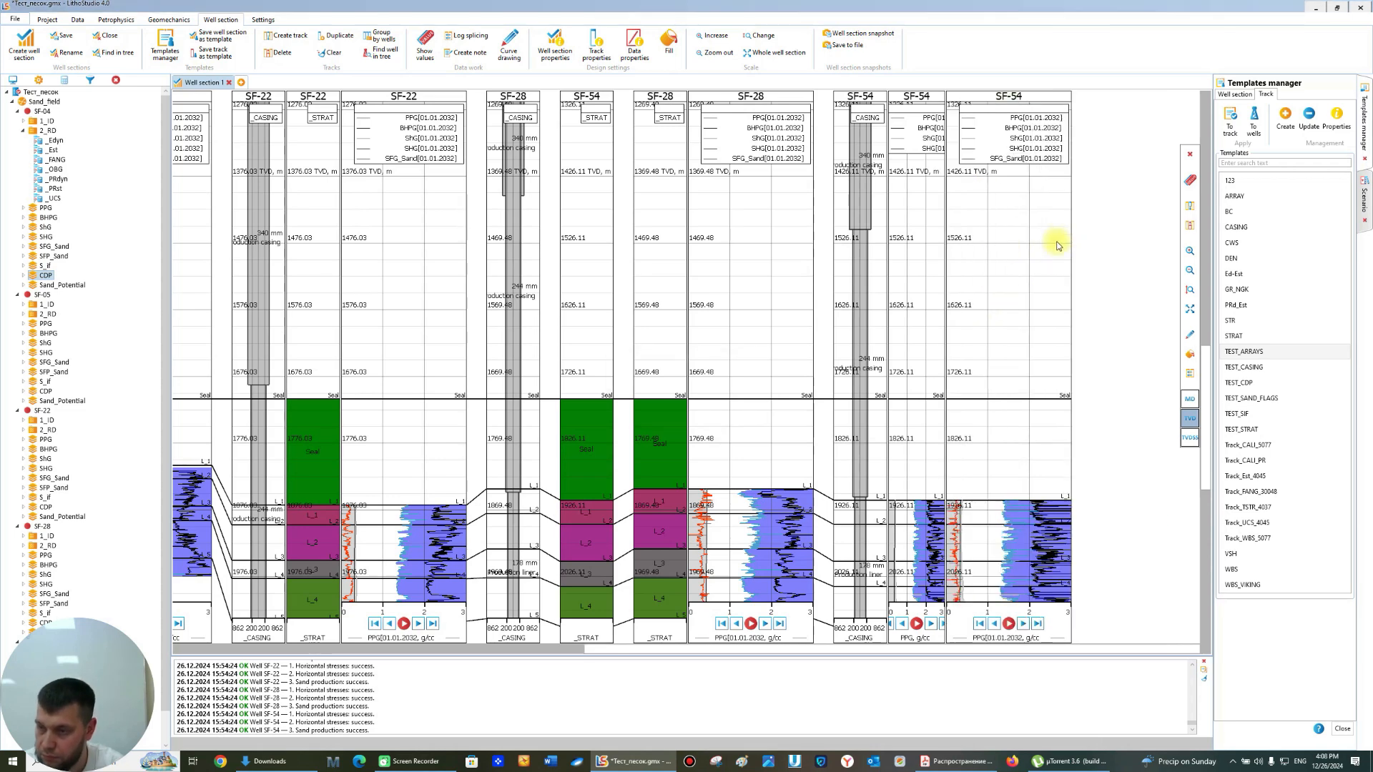
# - Delete the old narrow SF-54 gradient track and move the SF-54 STRAT track beside the SF-54 CASING track
pyautogui.rightClick(898, 217)
pyautogui.click(923, 322)
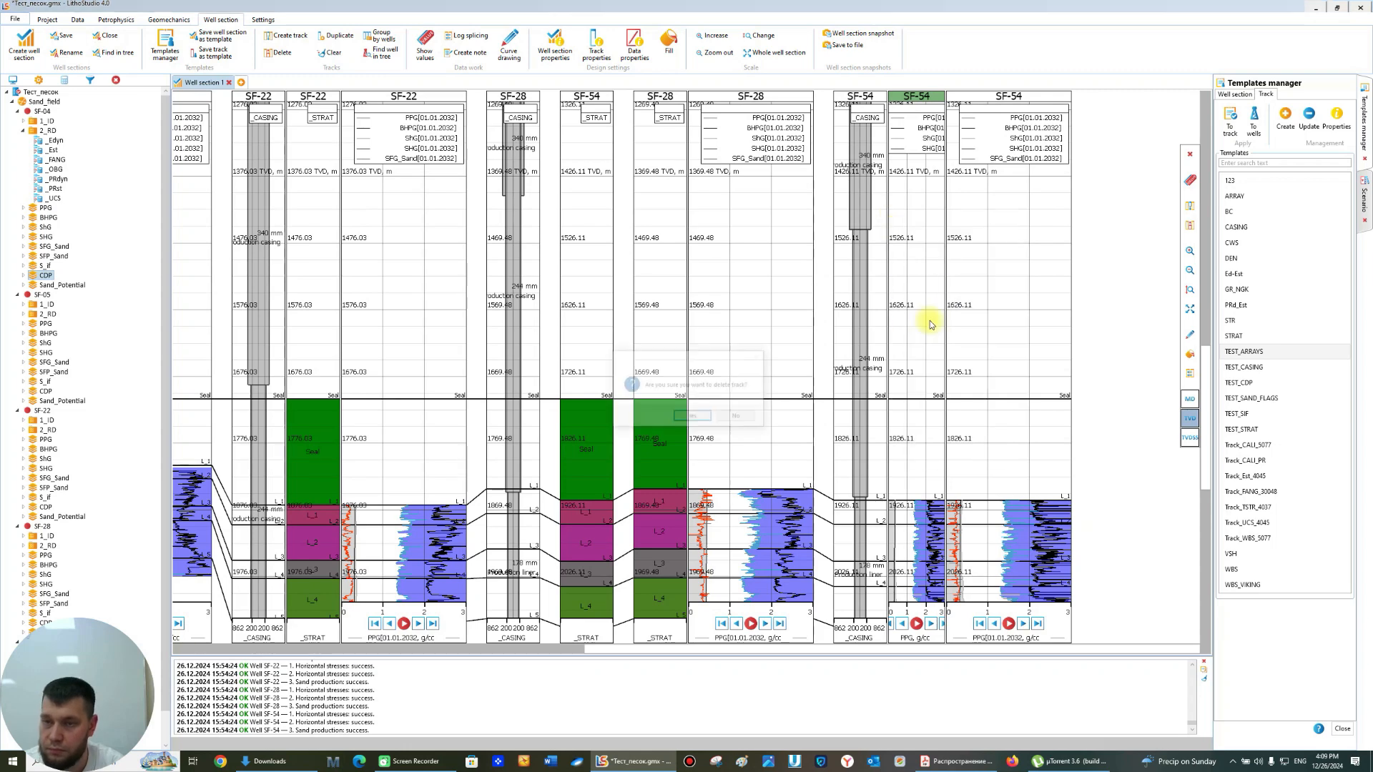
pyautogui.press('Return')
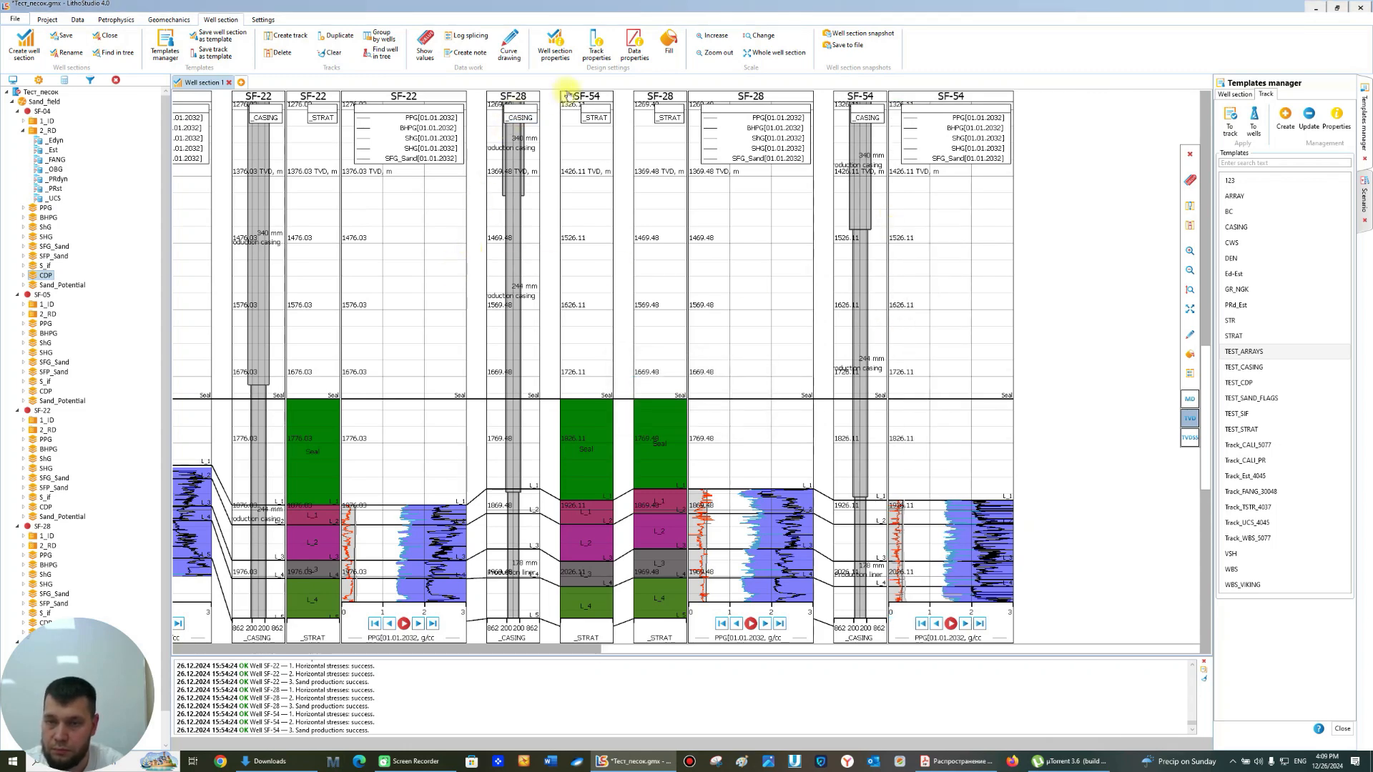
pyautogui.moveTo(586, 99); pyautogui.dragTo(820, 115)
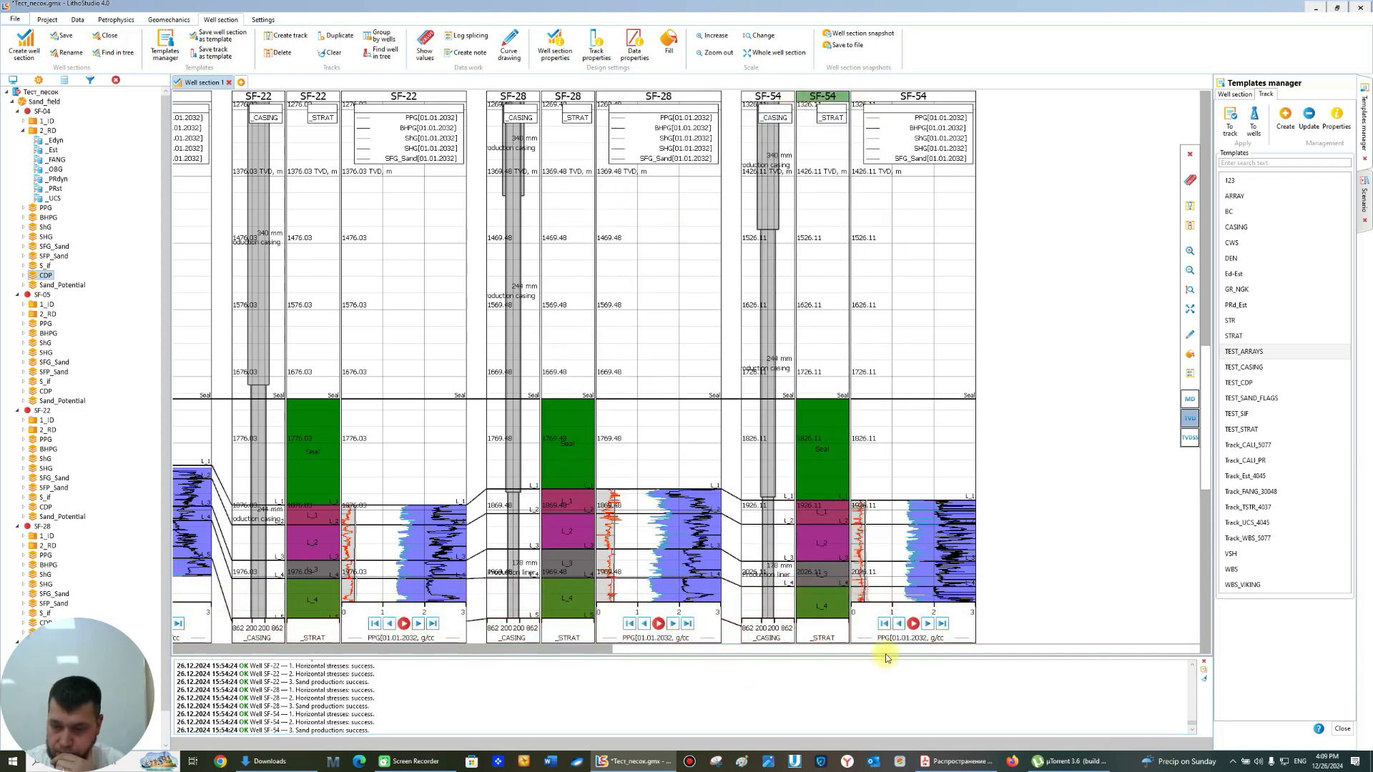
# - Apply the TEST_SIF template to wells SF-05, SF-22, SF-28 and SF-54 without clearing the well section
pyautogui.moveTo(885, 650); pyautogui.dragTo(555, 649)
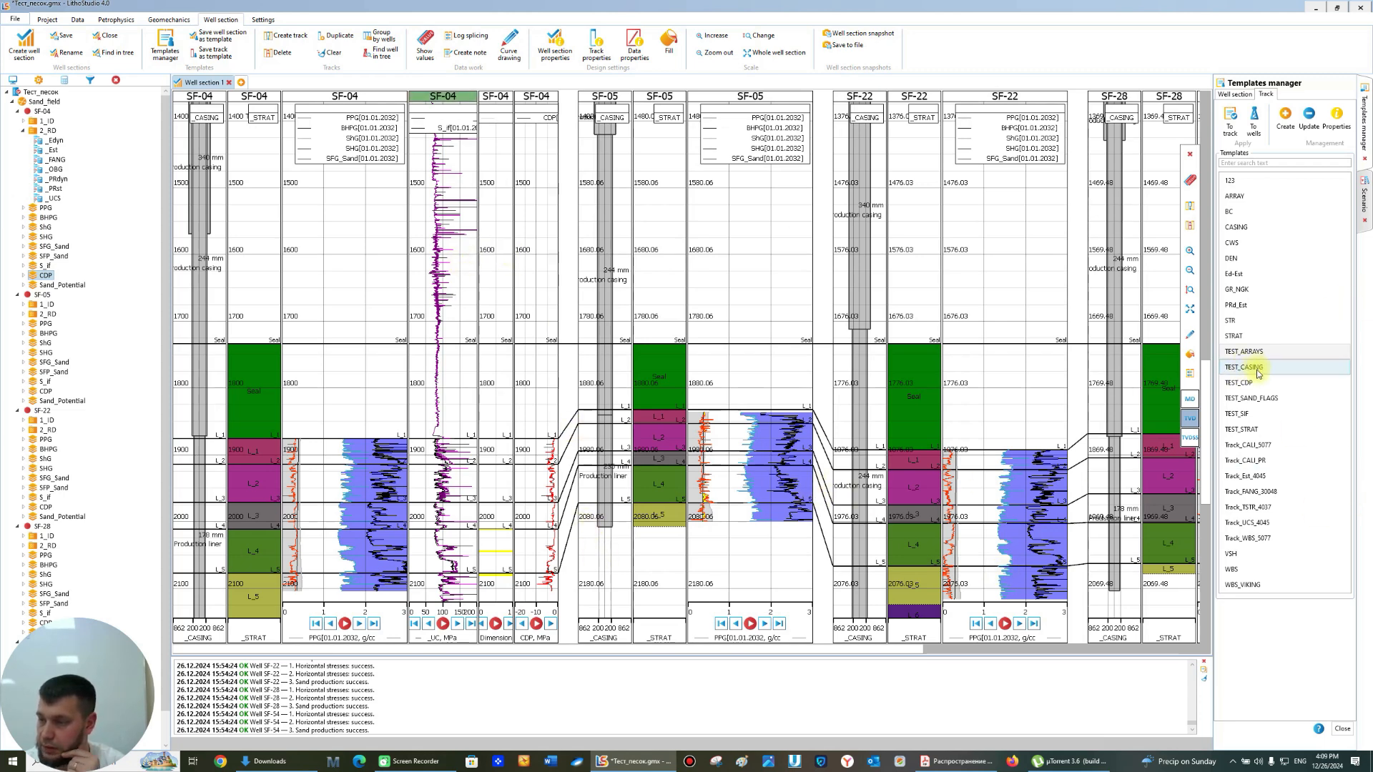
pyautogui.click(1252, 416)
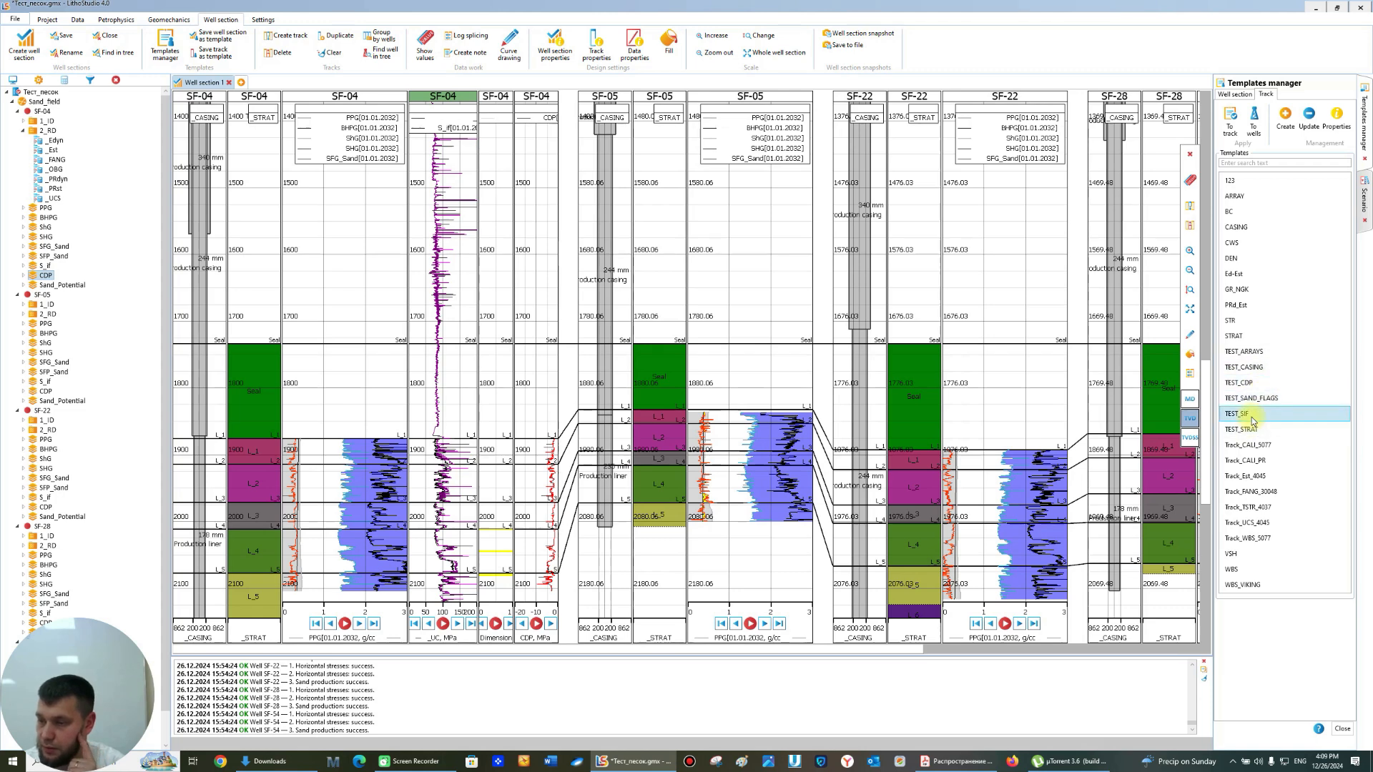
pyautogui.click(1254, 123)
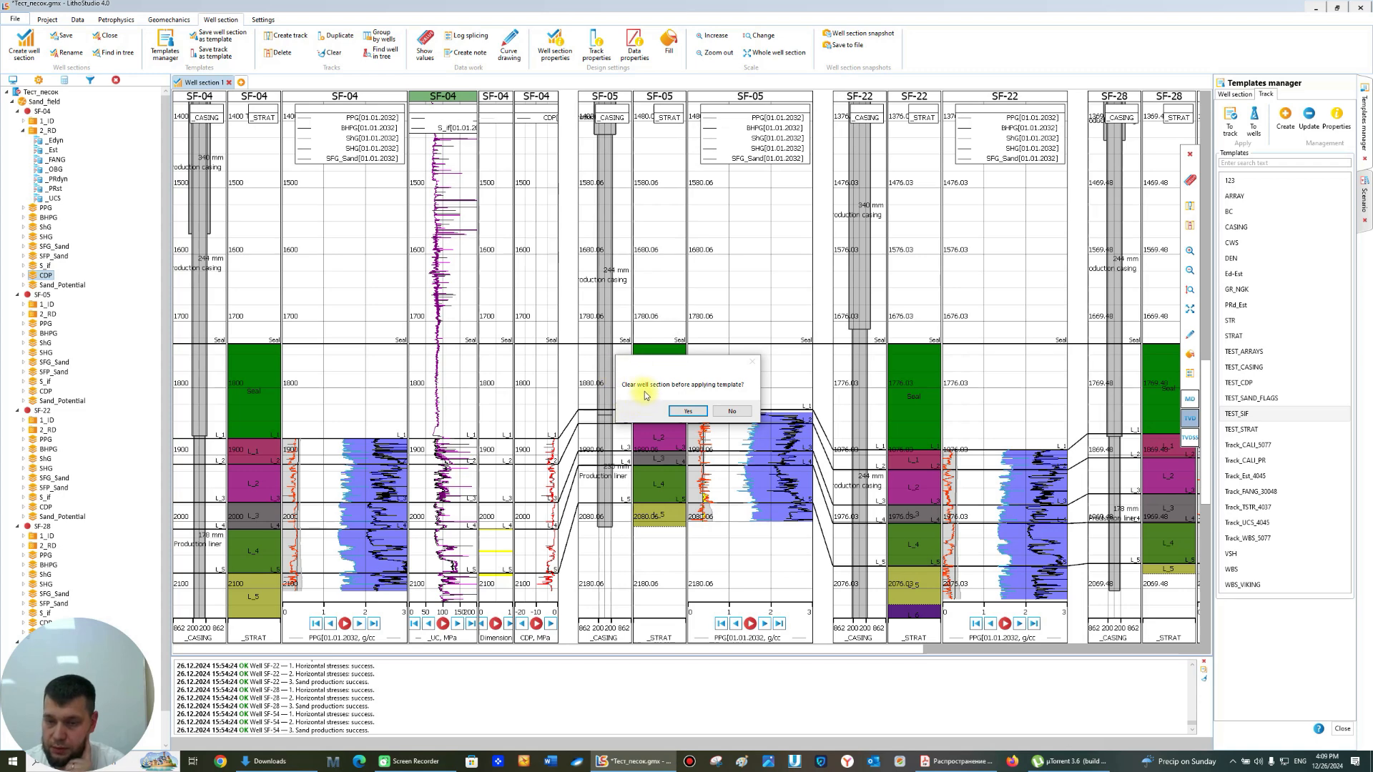
pyautogui.click(732, 412)
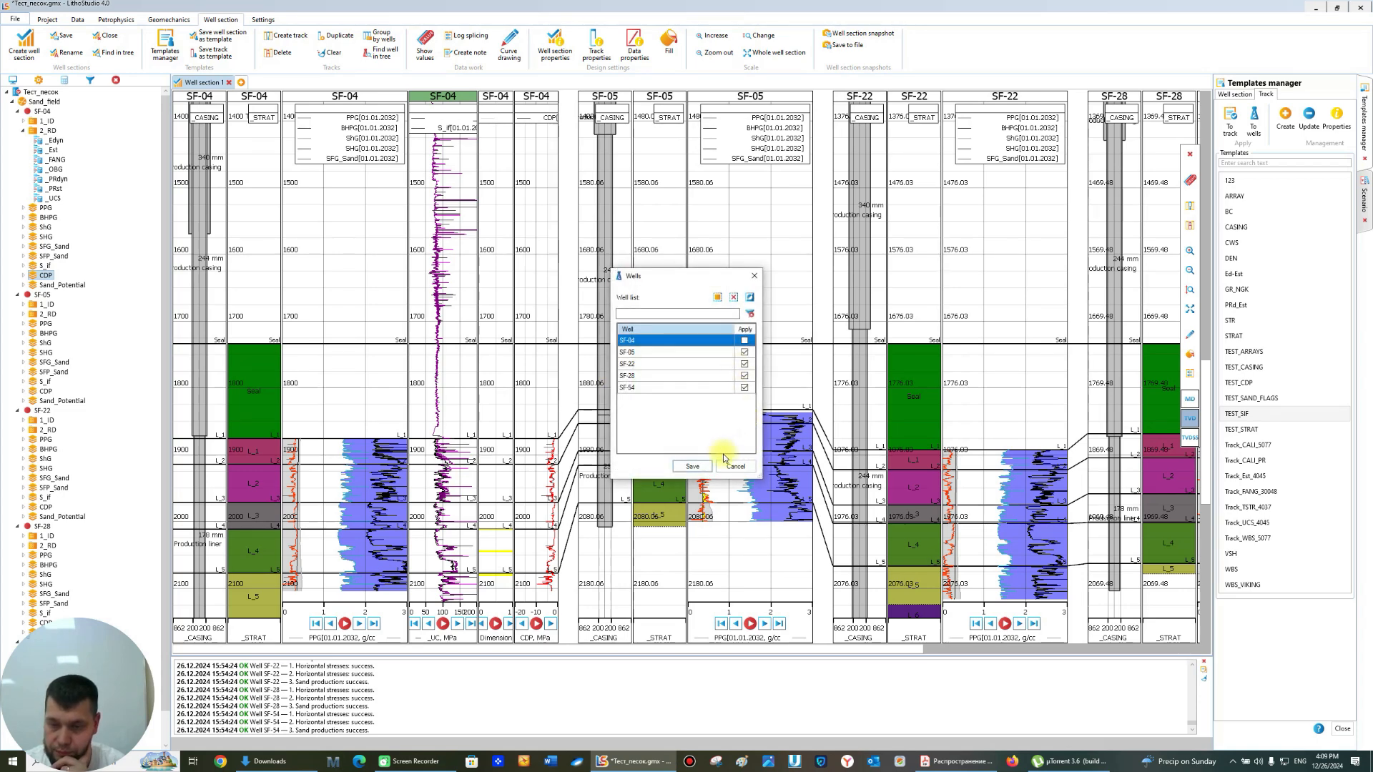
pyautogui.click(692, 467)
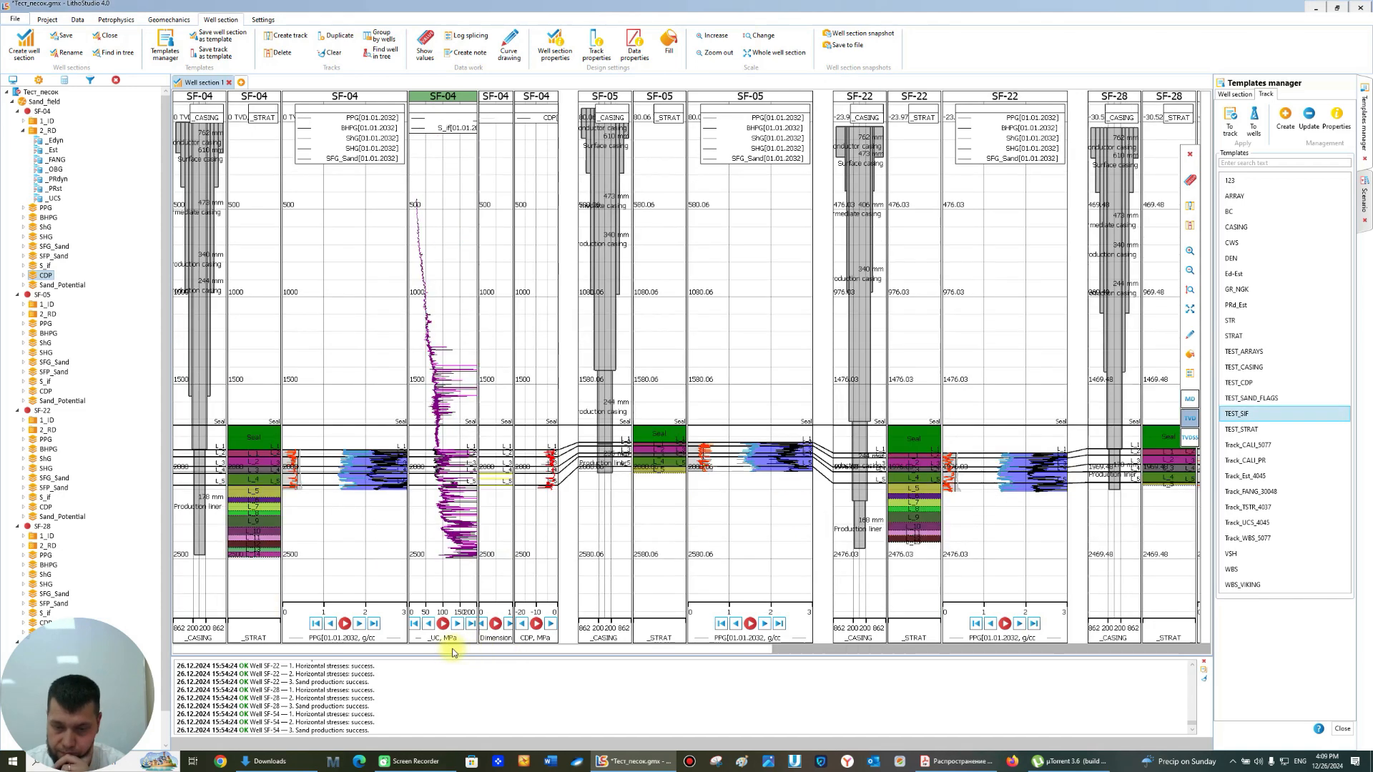
# - Move the added S_if tracks of SF-54, SF-28 and SF-05 next to their own wells' tracks
pyautogui.moveTo(470, 651); pyautogui.dragTo(1007, 657)
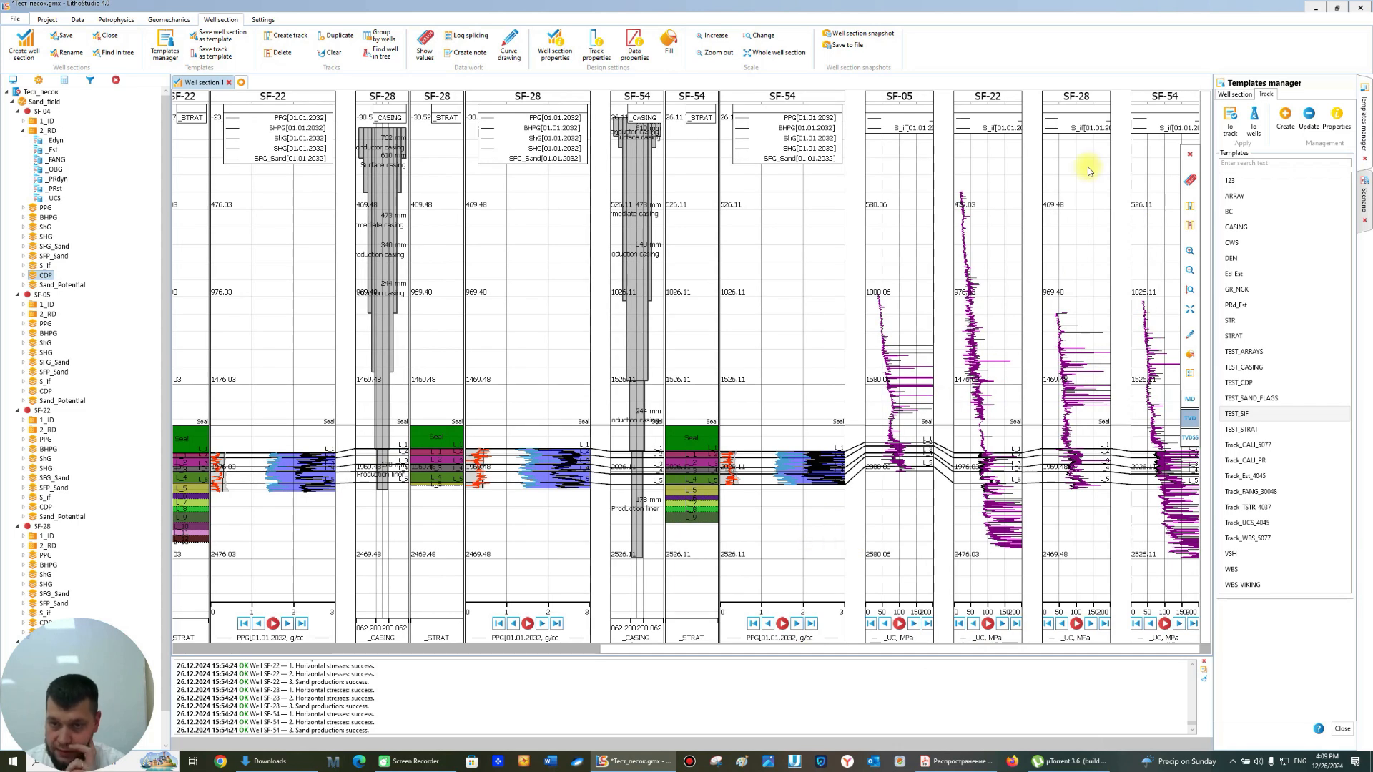
pyautogui.moveTo(1056, 103); pyautogui.dragTo(912, 105)
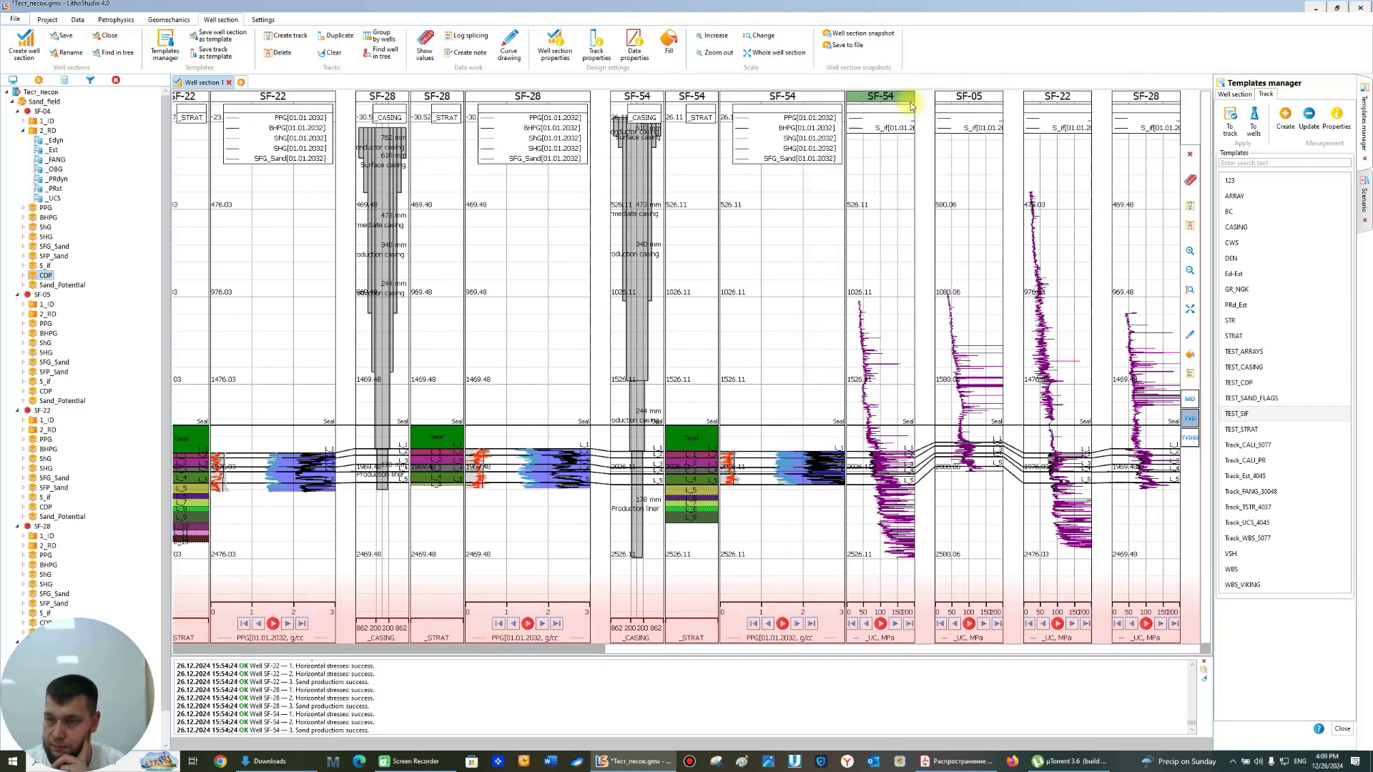
pyautogui.moveTo(1143, 99); pyautogui.dragTo(447, 113)
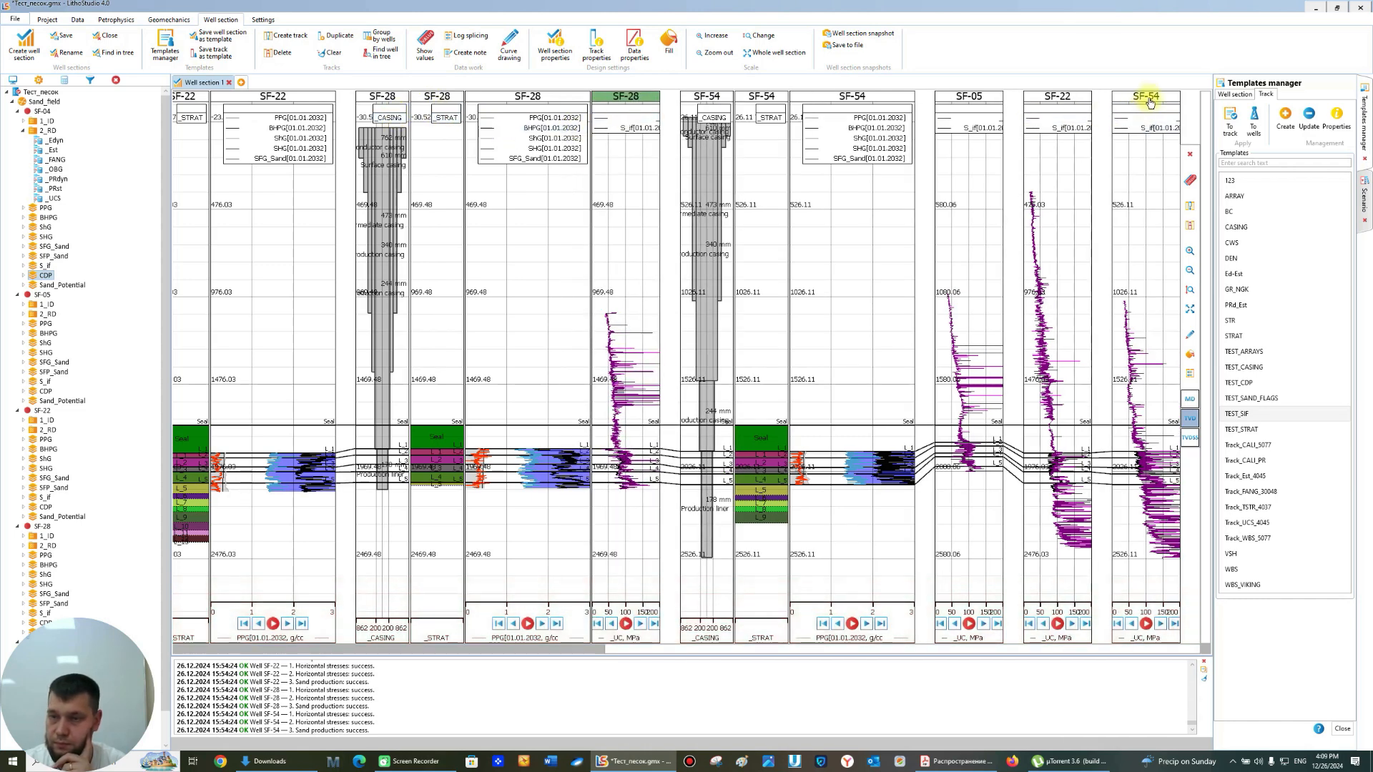
pyautogui.moveTo(1149, 104); pyautogui.dragTo(71, 113)
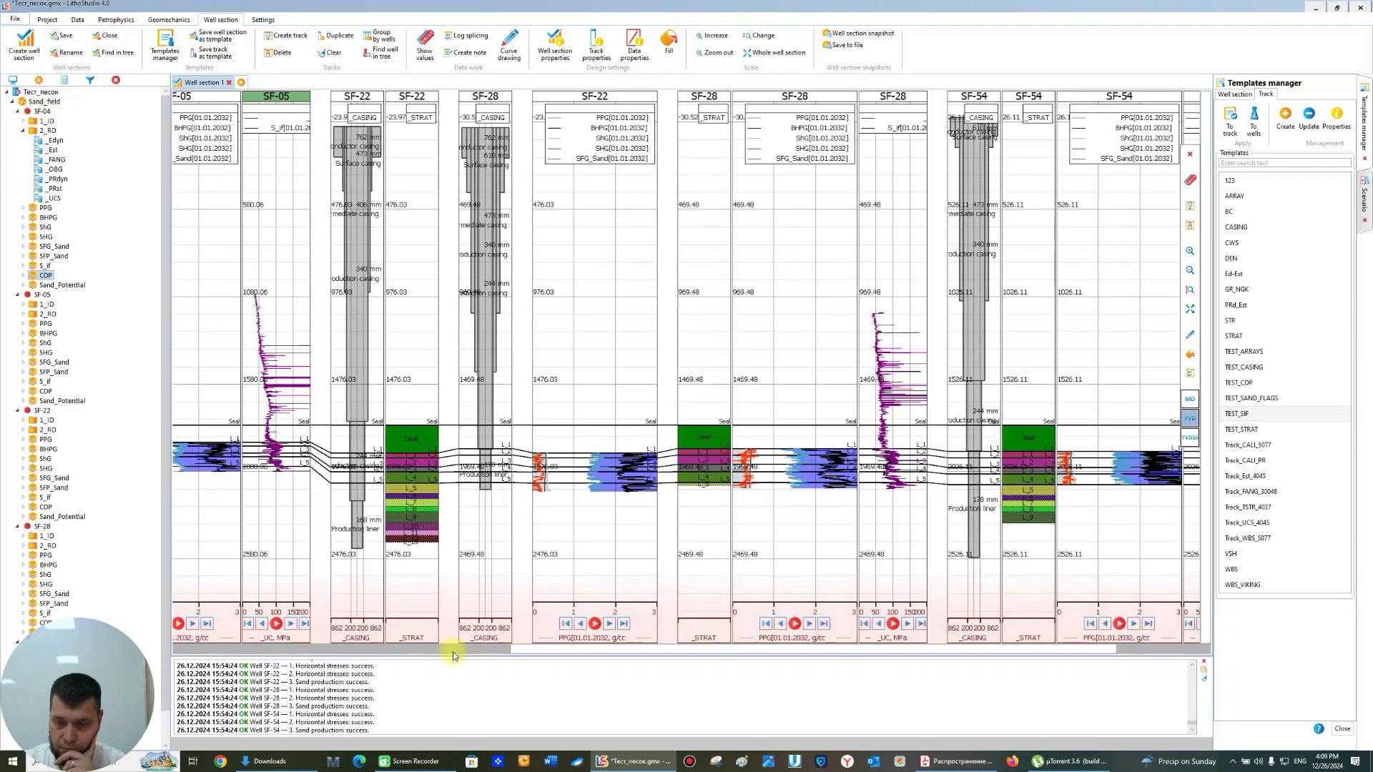
# - Place the SF-22 S_if track after the SF-22 arrays track and return the SF-28 CASING track to the SF-28 group
pyautogui.moveTo(527, 650); pyautogui.dragTo(765, 661)
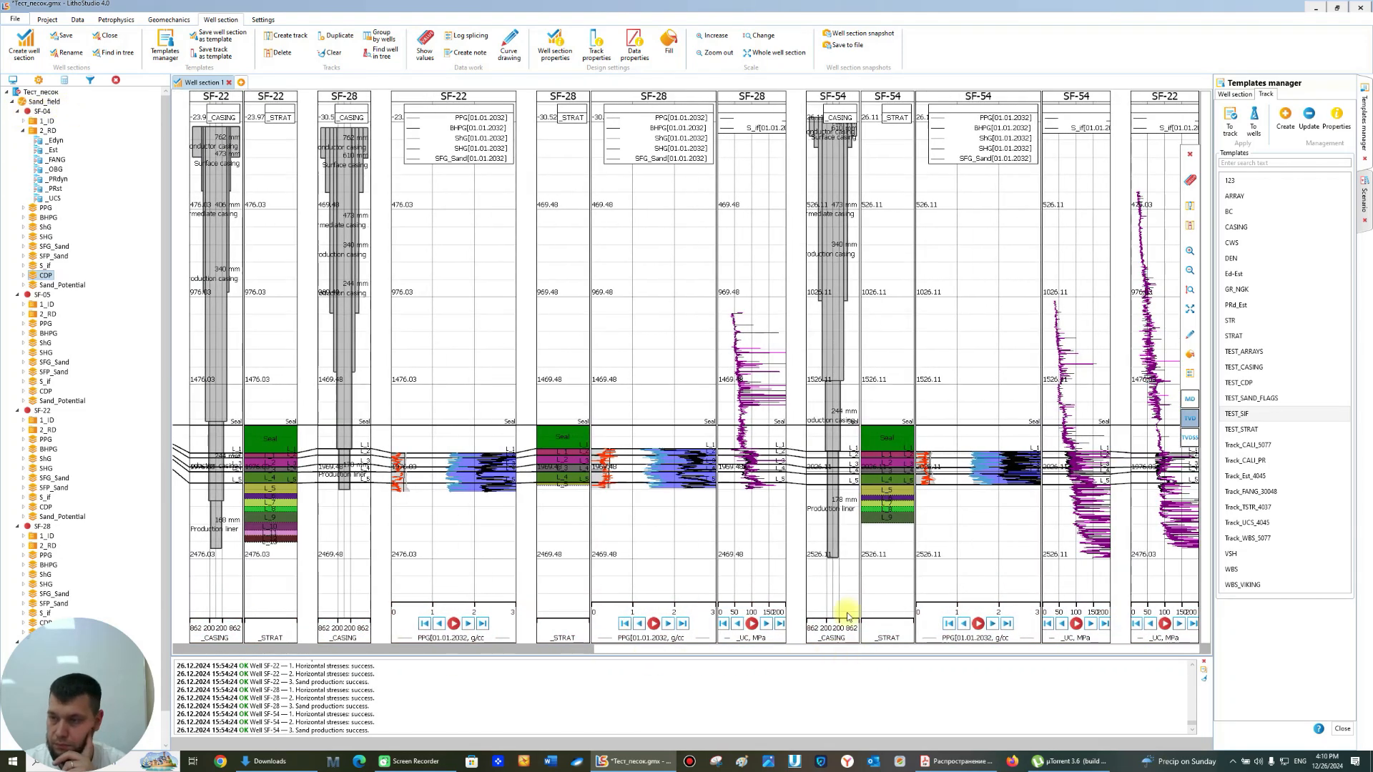
pyautogui.moveTo(868, 111); pyautogui.dragTo(350, 107)
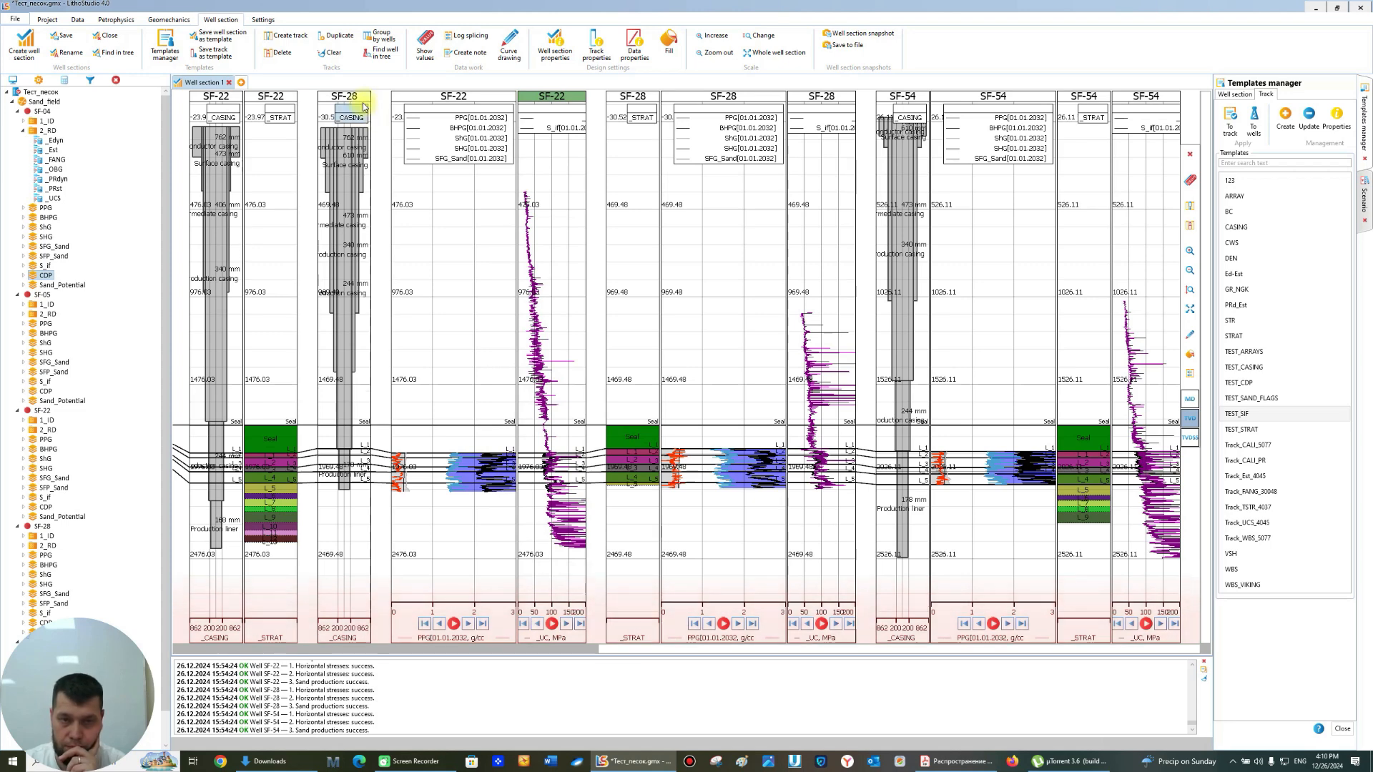
pyautogui.moveTo(357, 99); pyautogui.dragTo(556, 104)
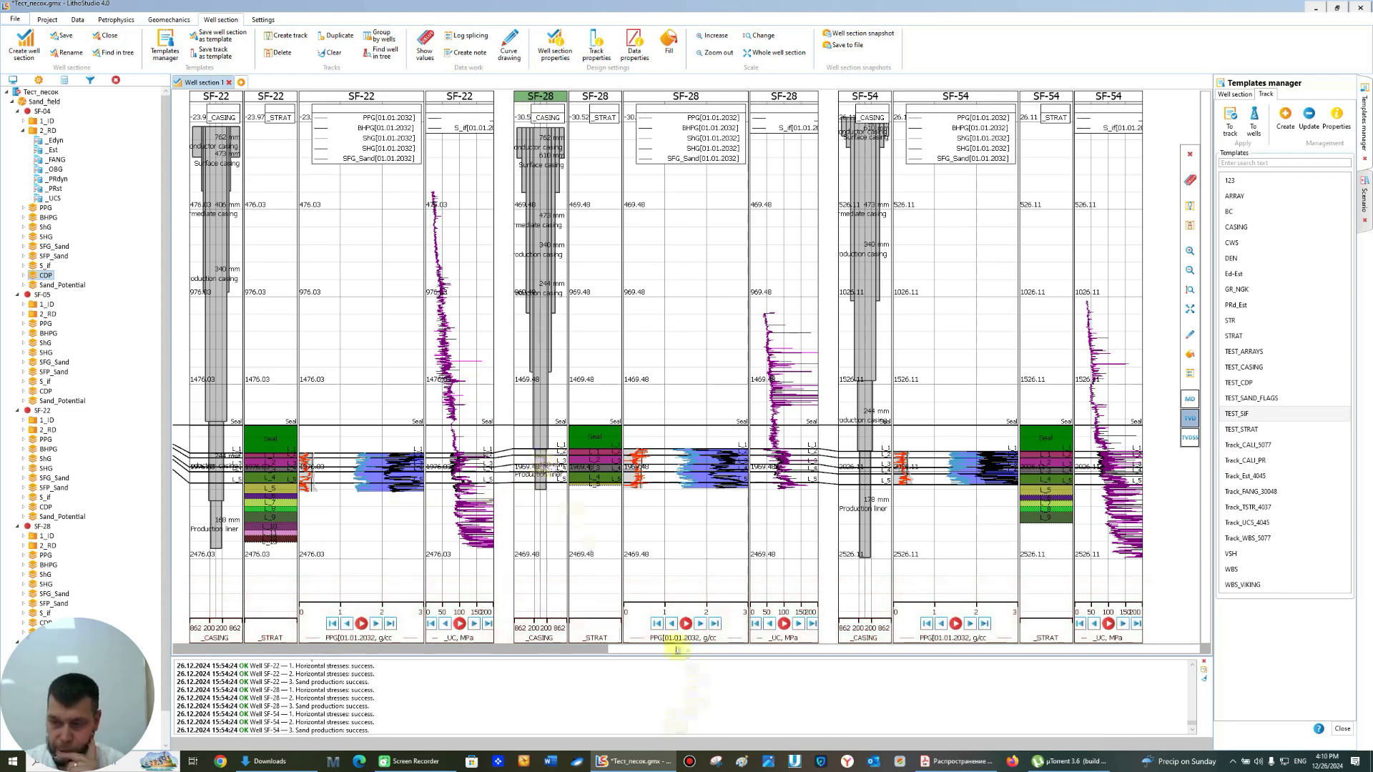
# - Apply the TEST_SAND_FLAGS template to wells SF-05, SF-22, SF-28 and SF-54 without clearing the well section
pyautogui.moveTo(672, 649); pyautogui.dragTo(143, 639)
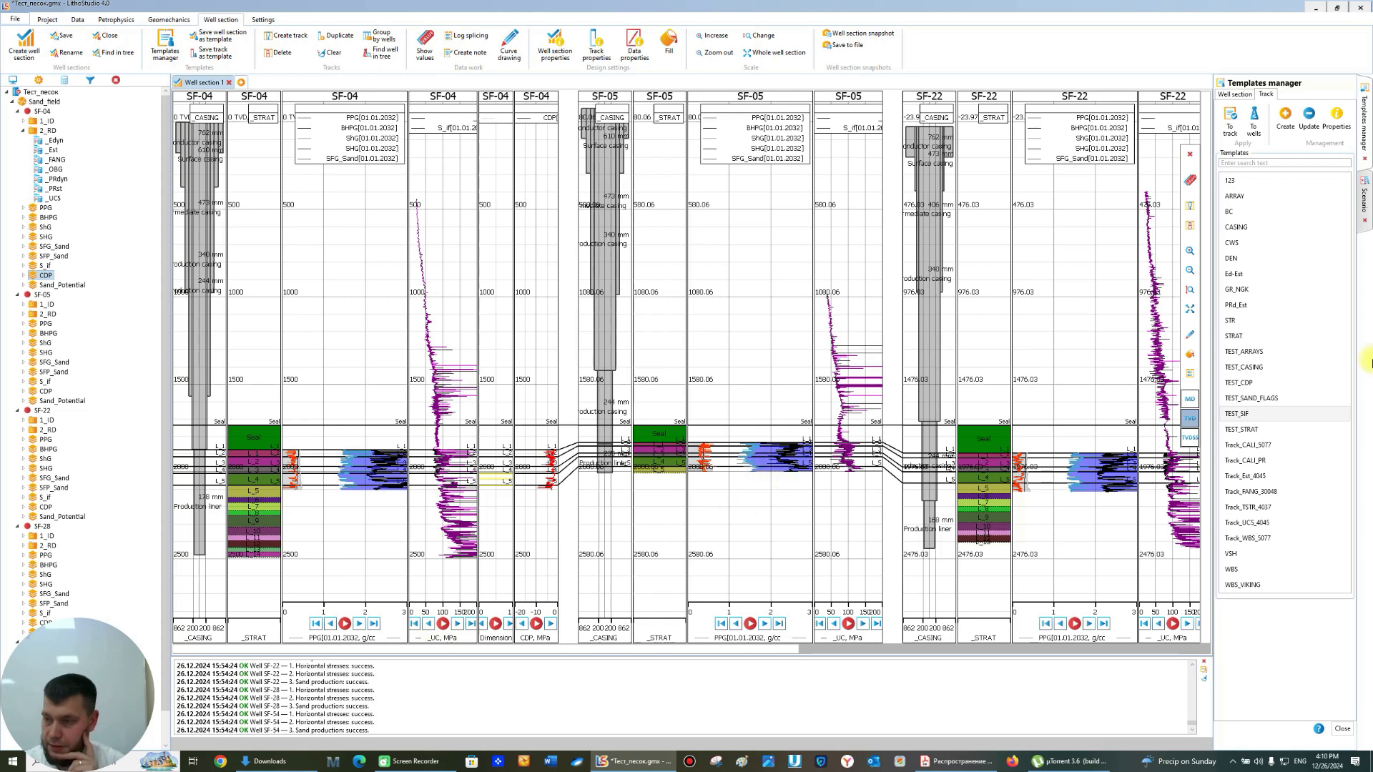
pyautogui.click(1266, 399)
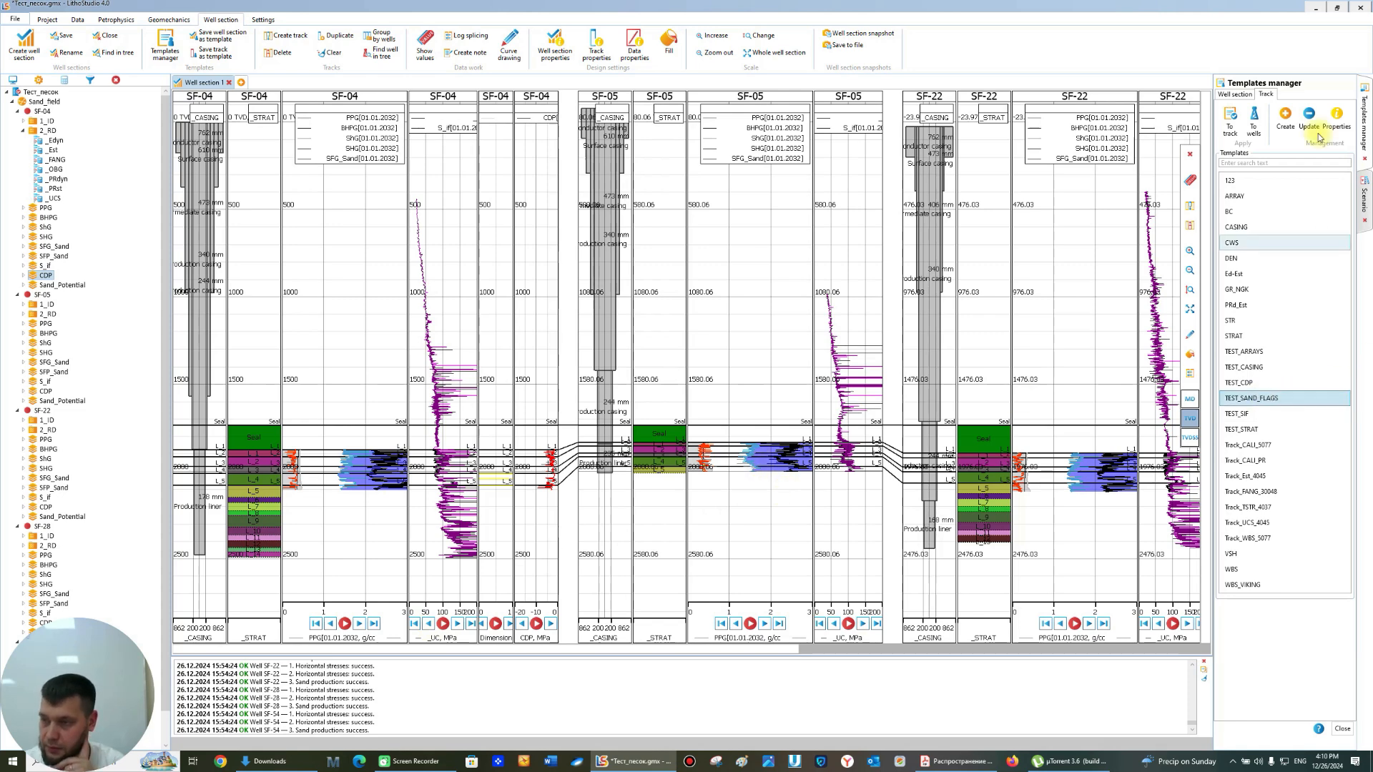
pyautogui.click(1254, 118)
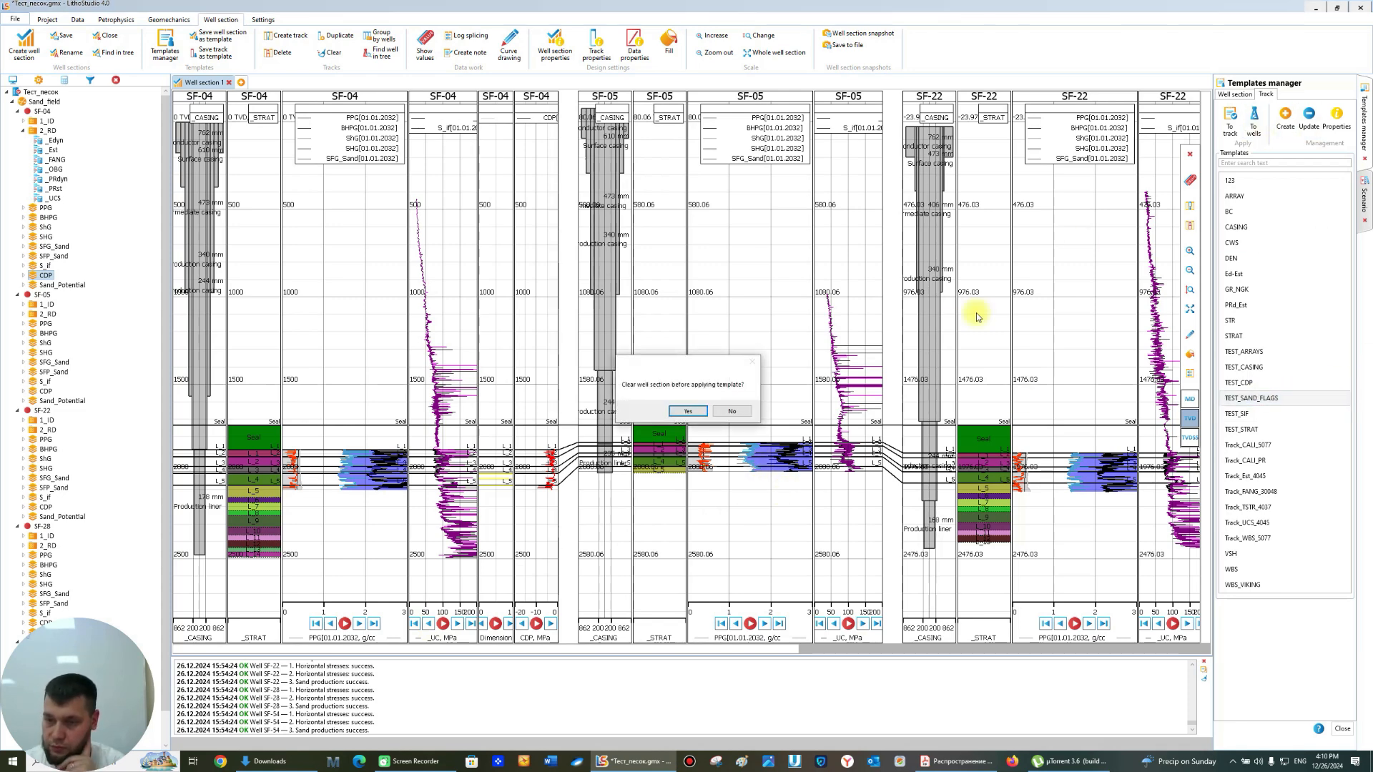
pyautogui.click(732, 412)
pyautogui.click(691, 468)
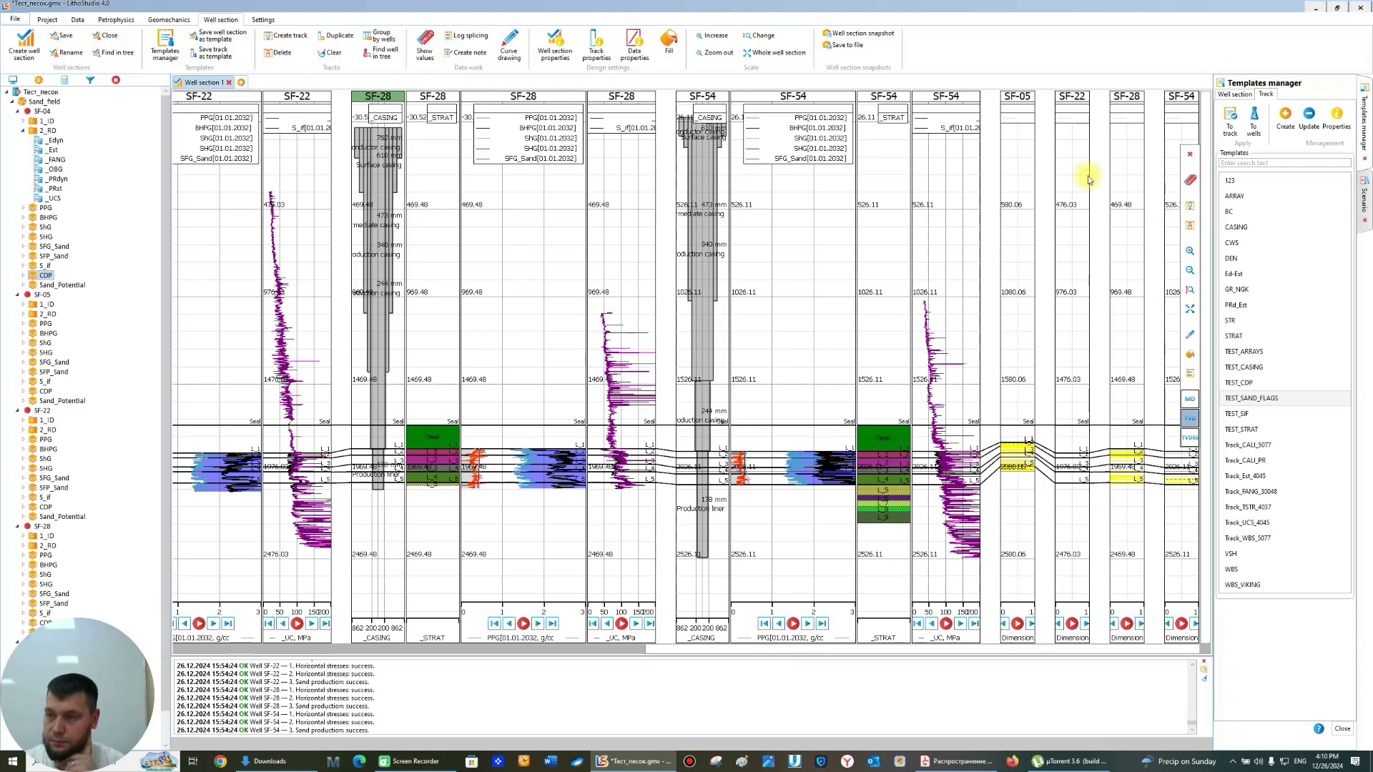
# - Move the added SF-28 and SF-22 sand flag tracks next to the S_if tracks of their wells
pyautogui.moveTo(1180, 102); pyautogui.dragTo(1065, 109)
pyautogui.moveTo(1164, 103); pyautogui.dragTo(1015, 103)
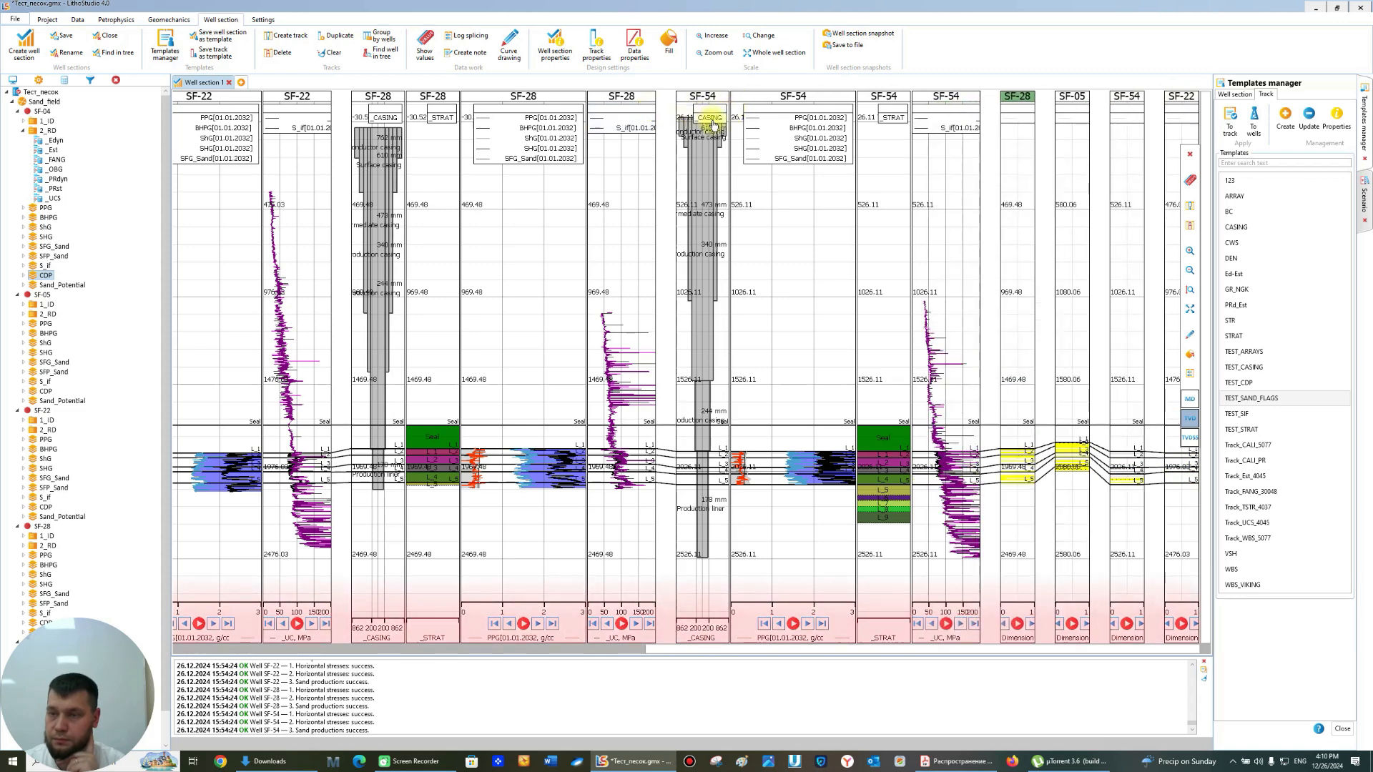
pyautogui.moveTo(803, 125); pyautogui.dragTo(628, 114)
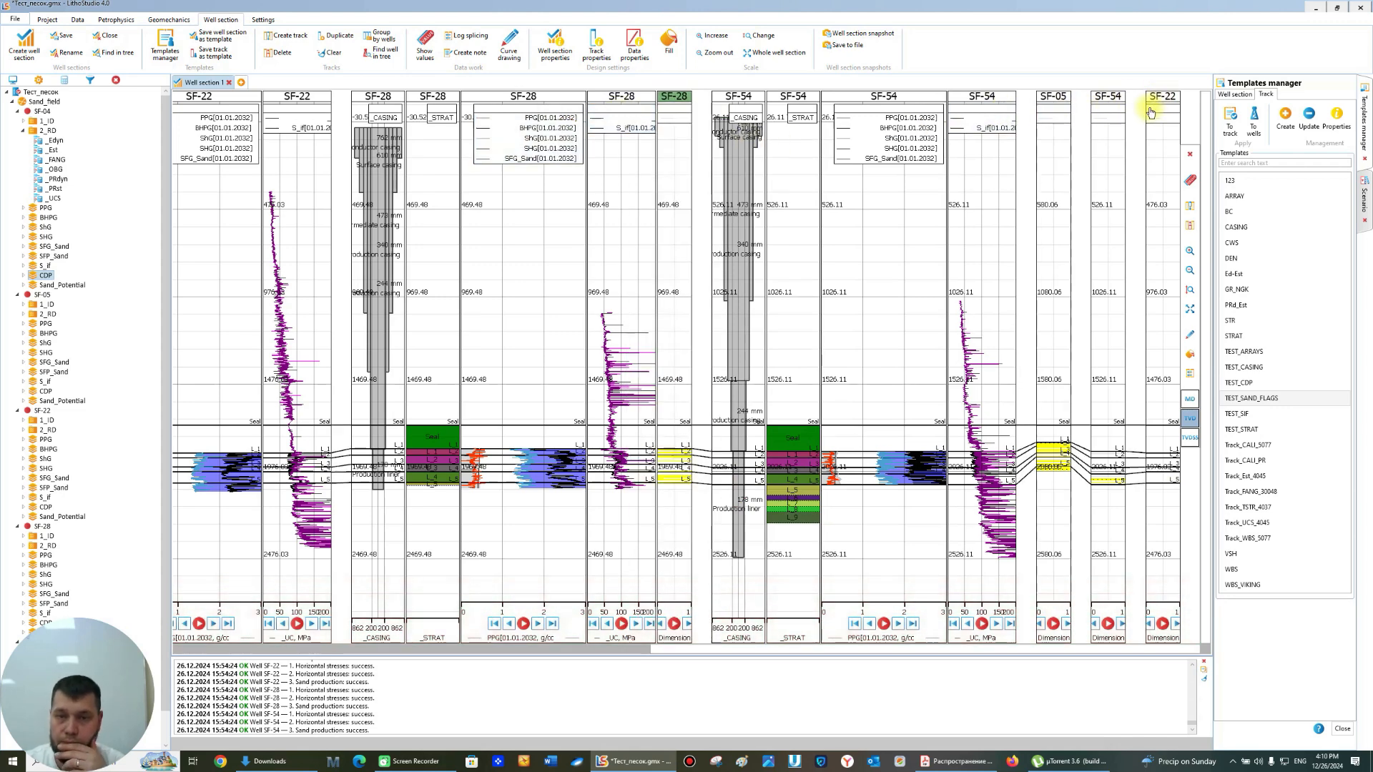
pyautogui.moveTo(1164, 101); pyautogui.dragTo(183, 112)
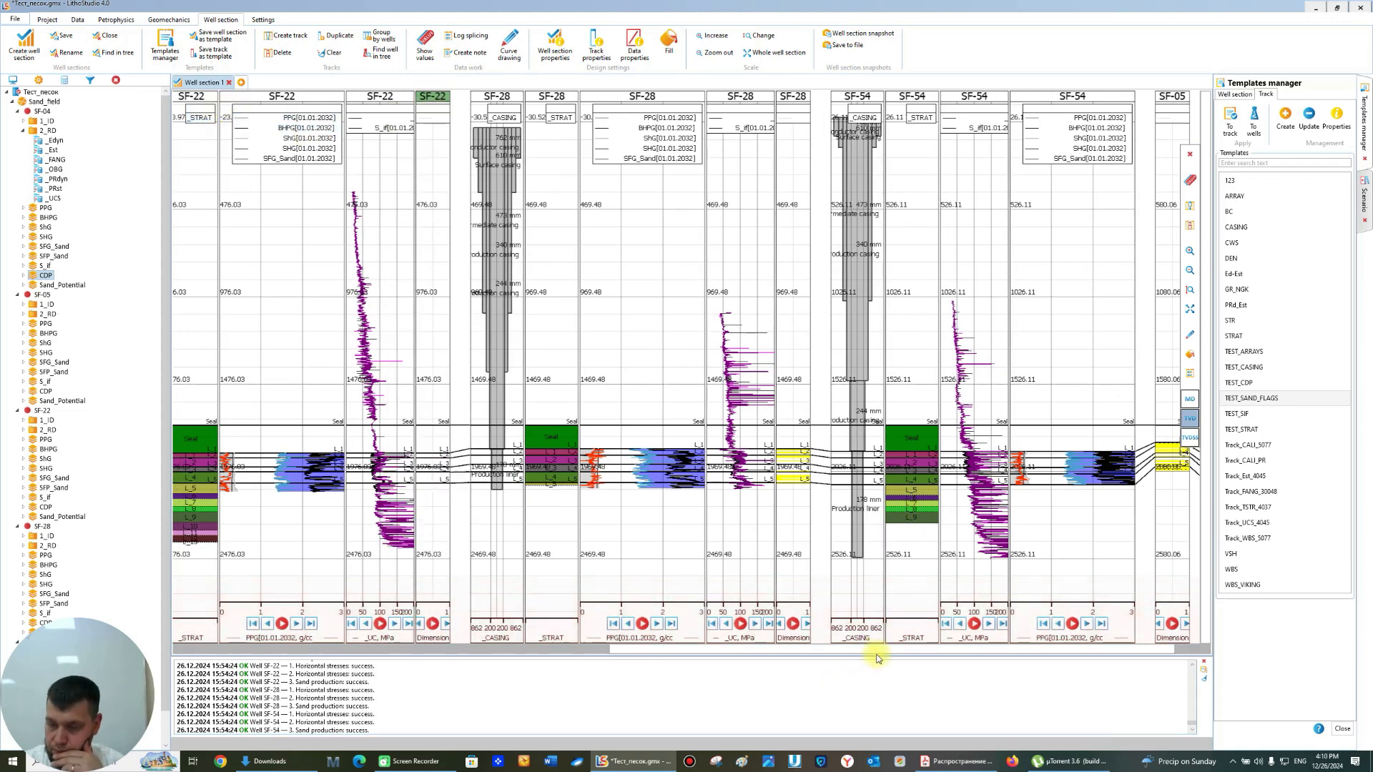
# - Move the SF-05 sand flag track next to the SF-05 S_if track
pyautogui.moveTo(882, 649); pyautogui.dragTo(1100, 649)
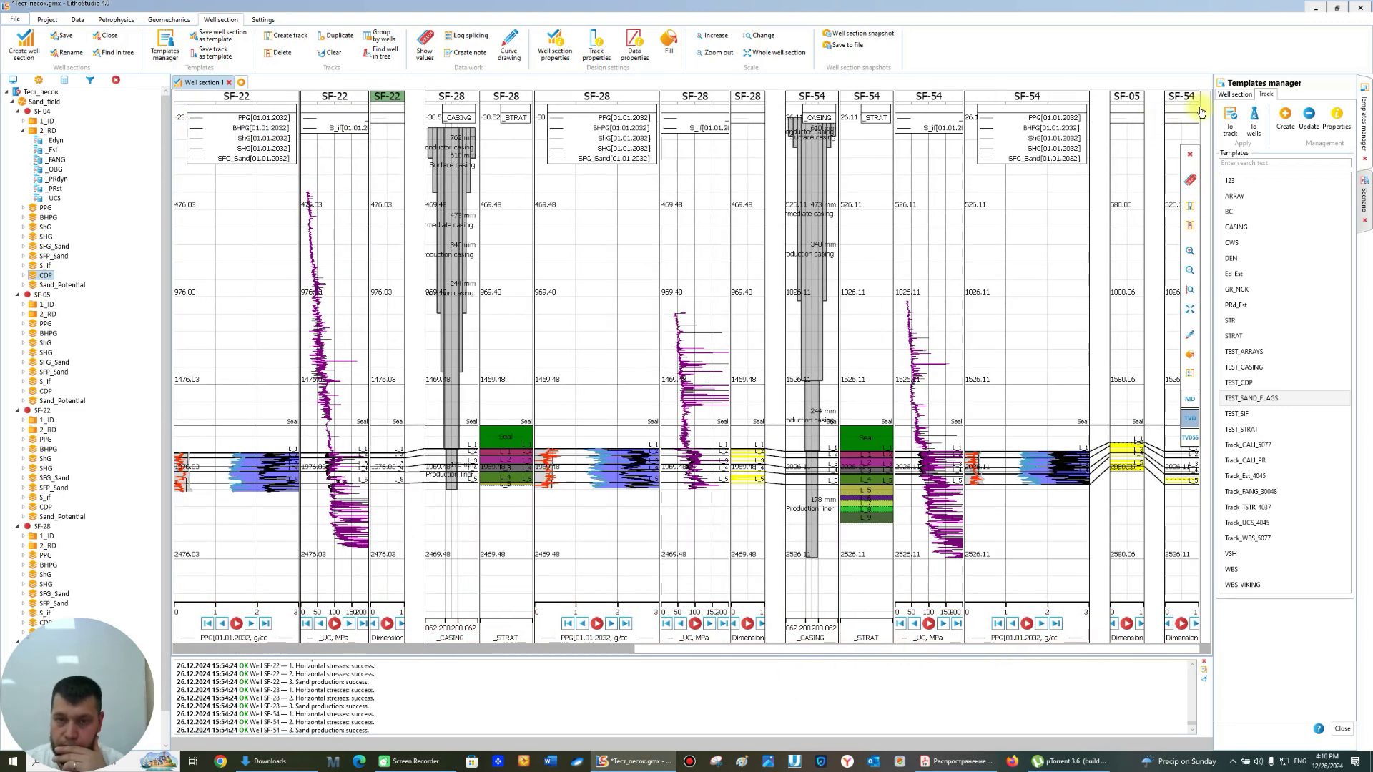
pyautogui.moveTo(1148, 101); pyautogui.dragTo(1178, 103)
pyautogui.moveTo(969, 132)
pyautogui.mouseDown()
pyautogui.moveTo(301, 161)
pyautogui.moveTo(286, 176)
pyautogui.moveTo(1, 160)
pyautogui.mouseUp()
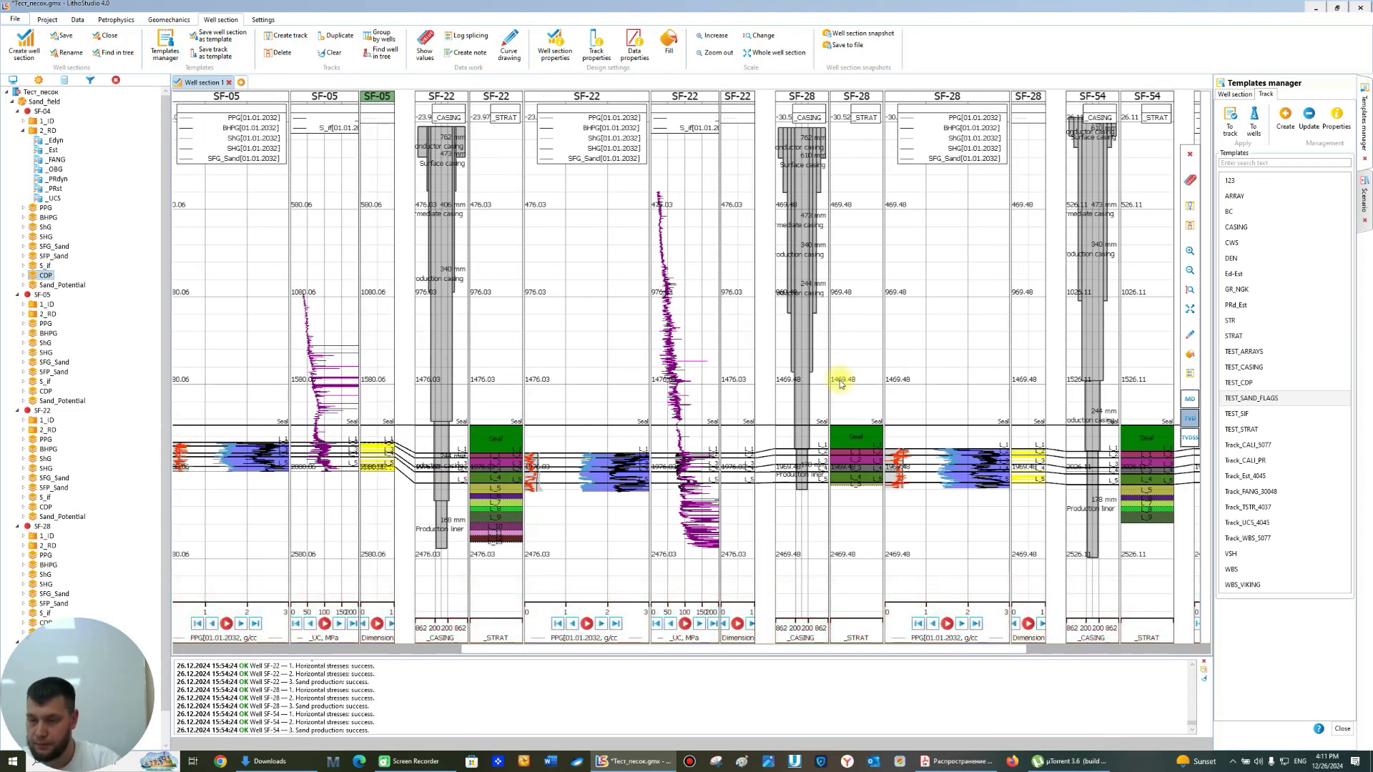
# - Apply the TEST_CDP template to wells SF-05, SF-22, SF-28 and SF-54 without clearing the well section
pyautogui.scroll(4, 663, 506)
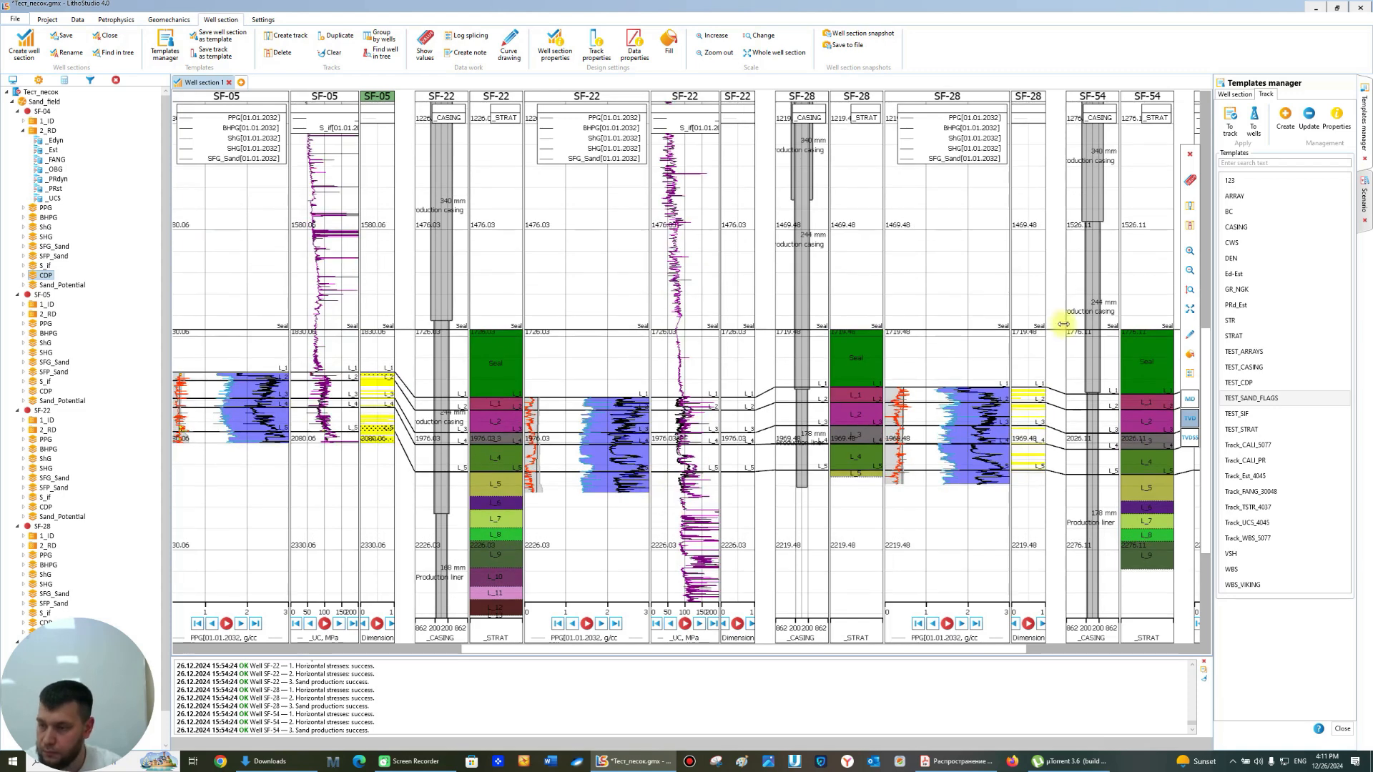
pyautogui.click(1276, 414)
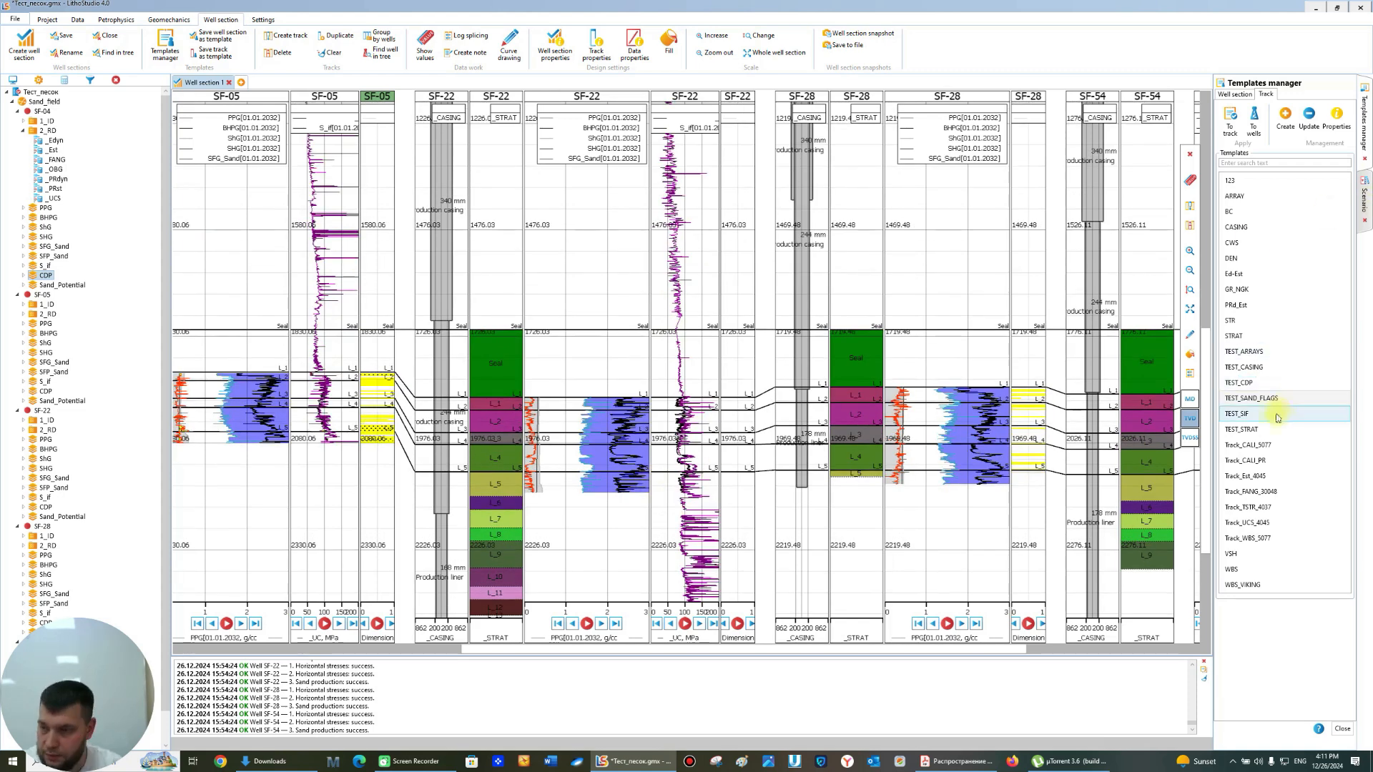
pyautogui.click(1267, 384)
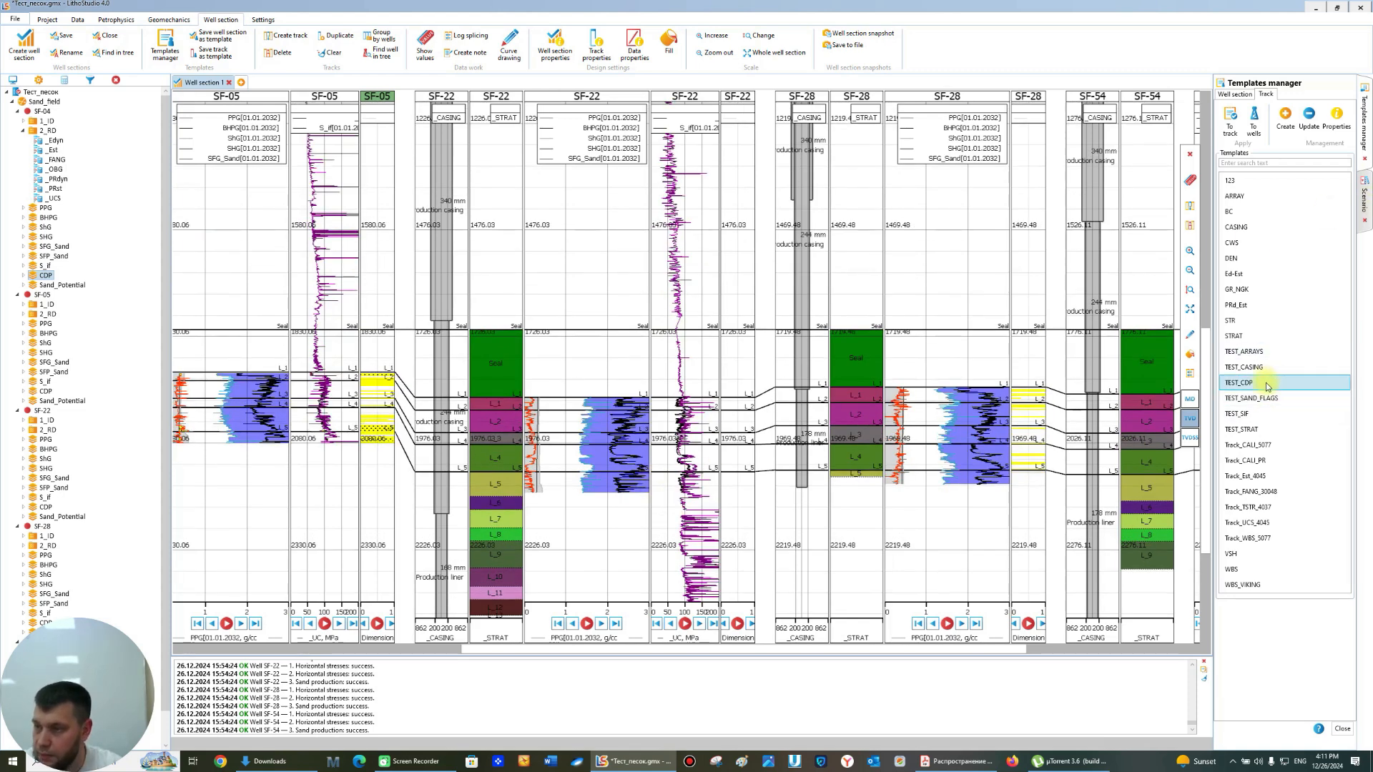
pyautogui.click(1252, 123)
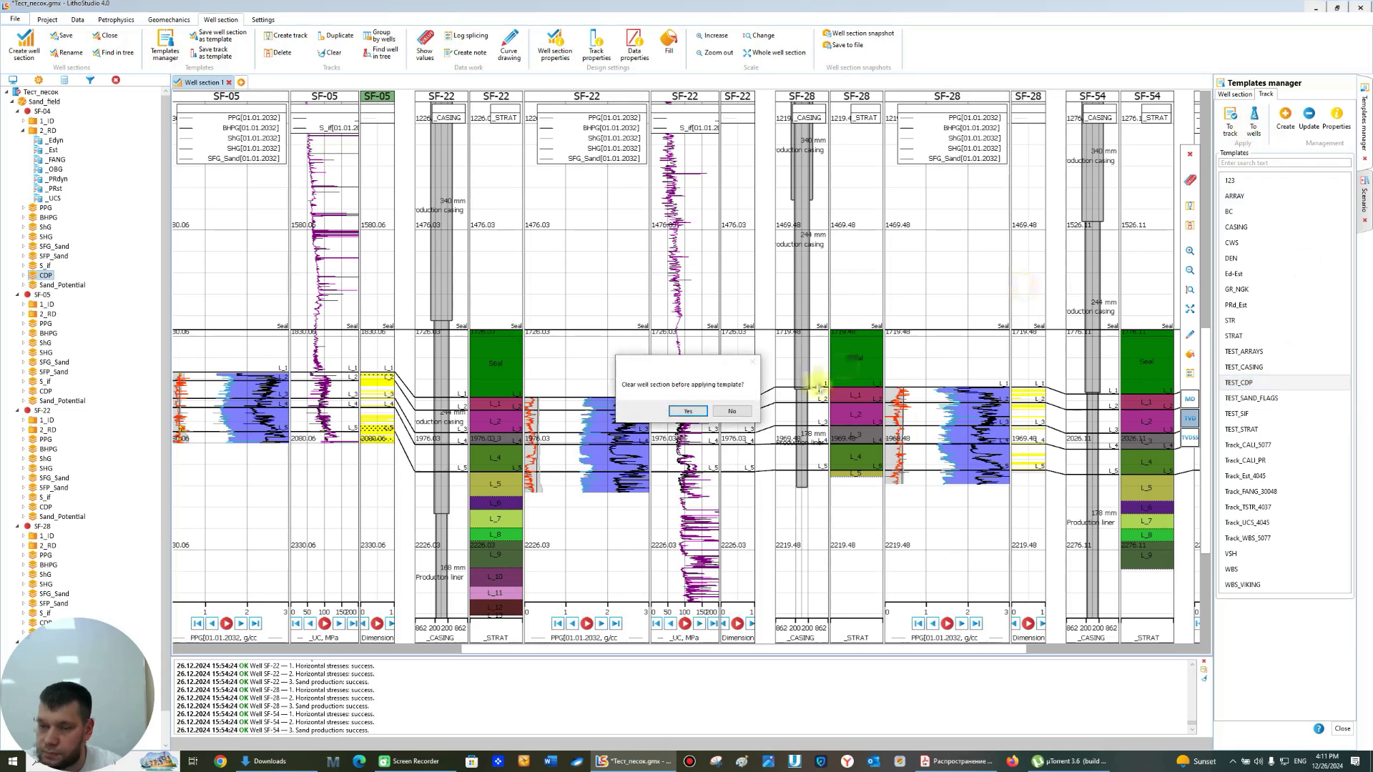
pyautogui.click(734, 411)
pyautogui.click(692, 466)
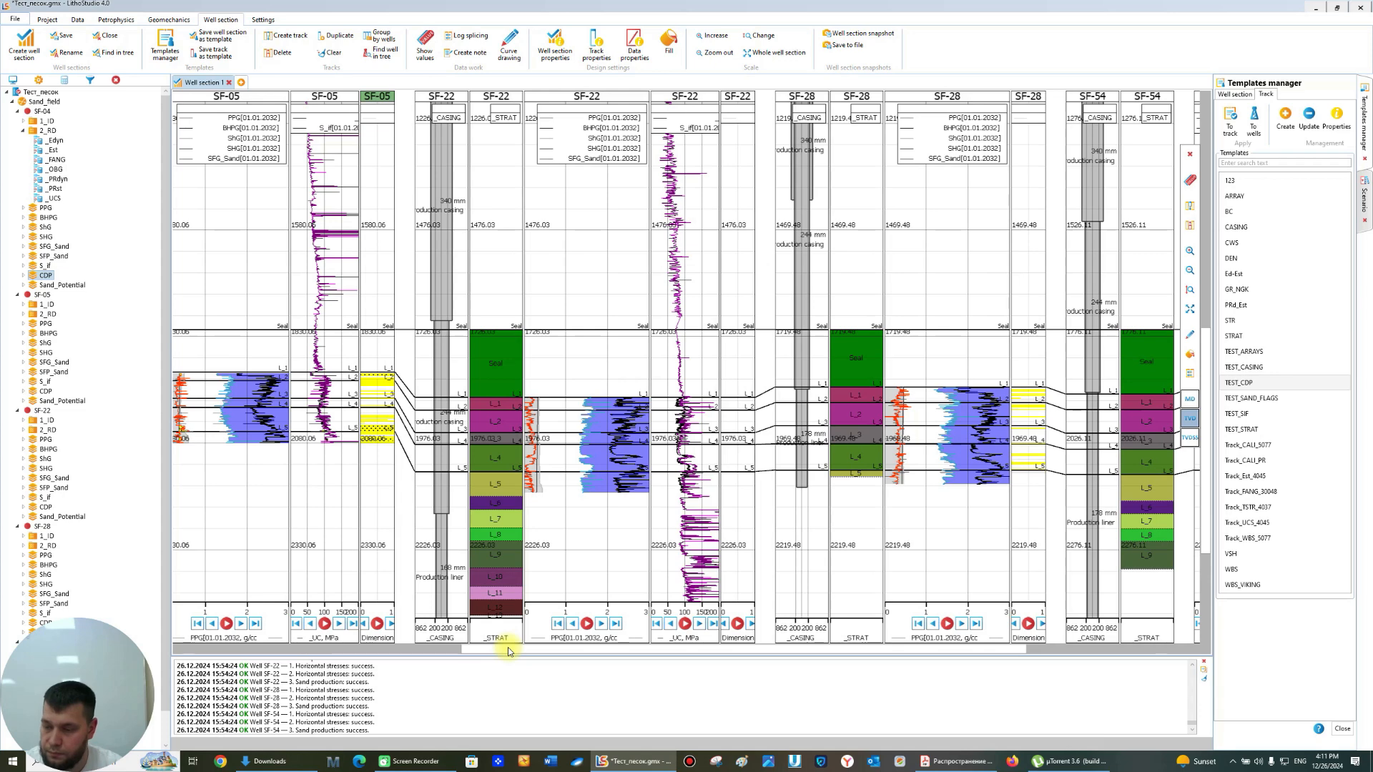
# - Move the added SF-54 CDP track beside the SF-54 arrays track and the SF-22 CDP track to the end of the SF-22 group
pyautogui.moveTo(498, 647); pyautogui.dragTo(928, 651)
pyautogui.moveTo(1178, 101); pyautogui.dragTo(967, 104)
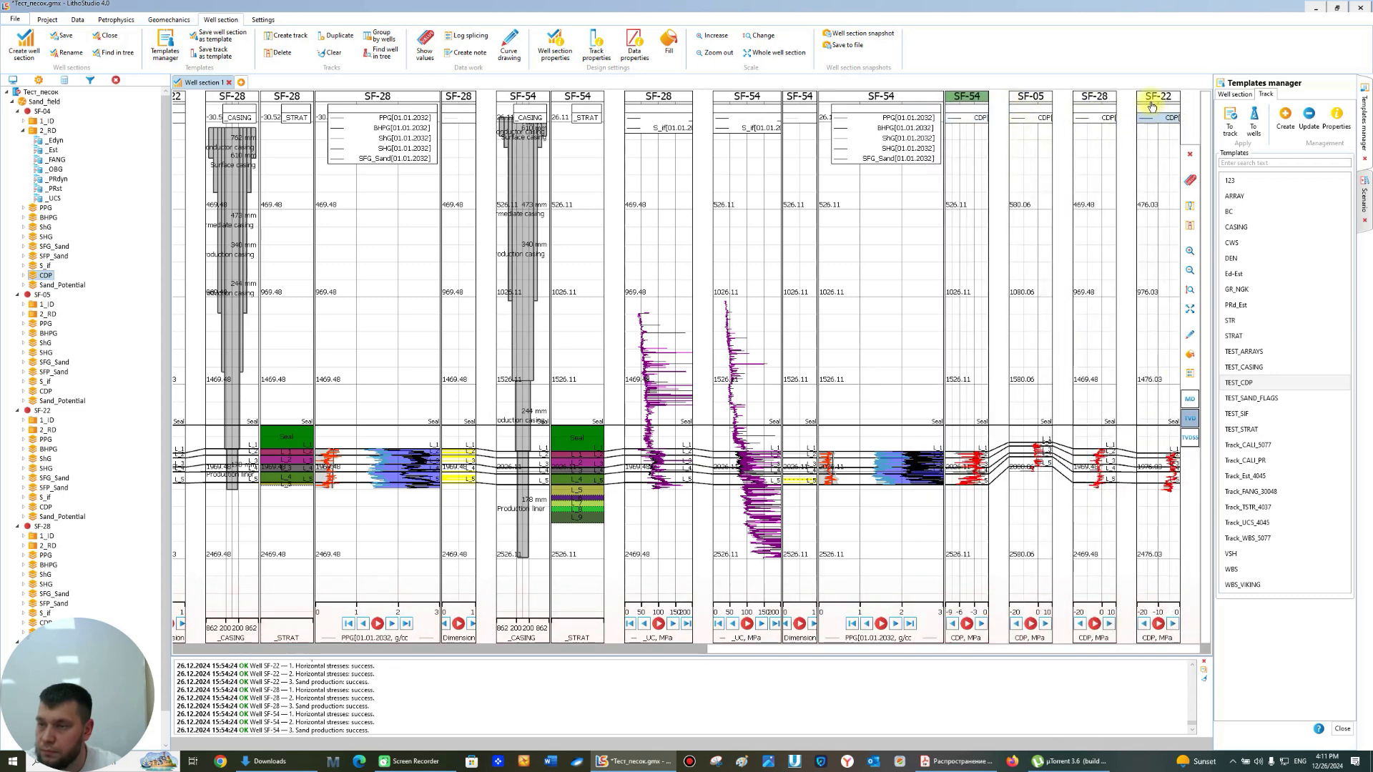
pyautogui.moveTo(1154, 101); pyautogui.dragTo(166, 102)
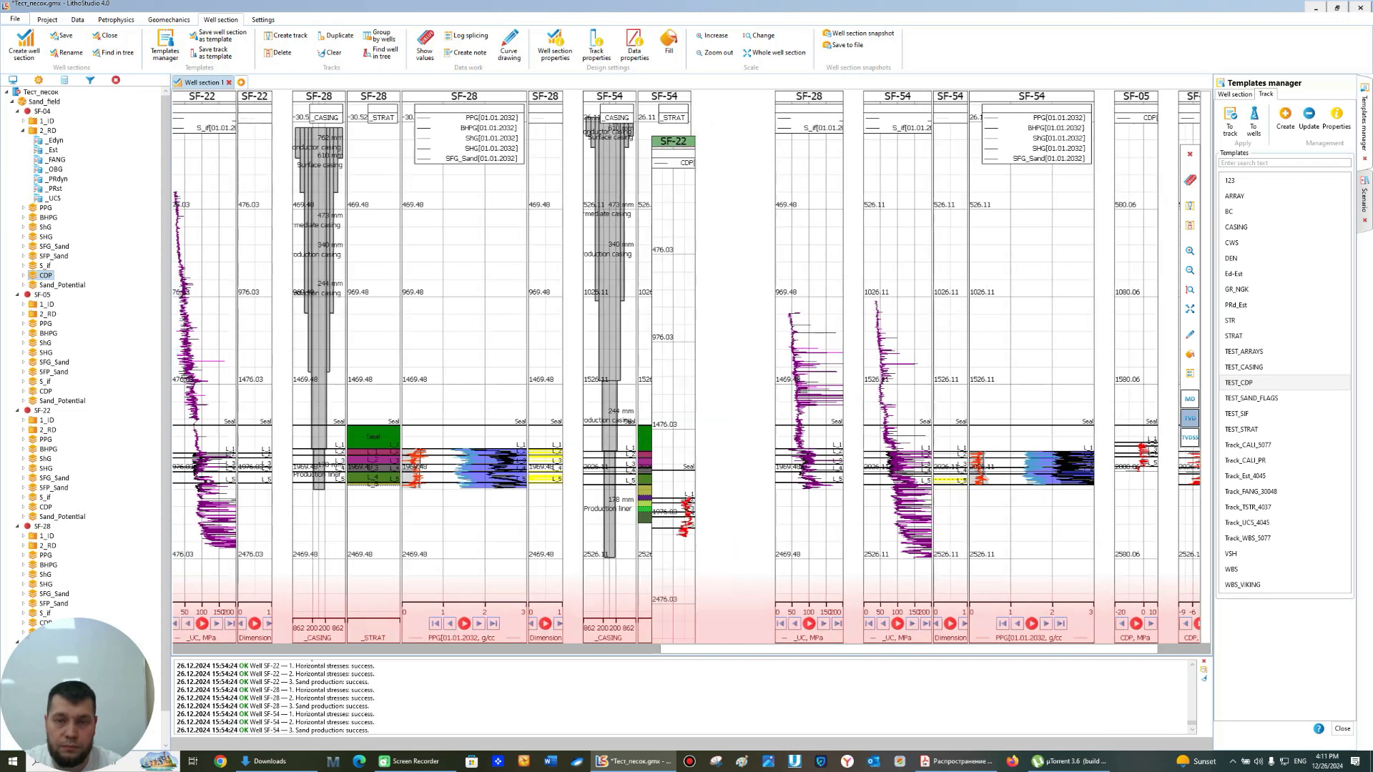
pyautogui.moveTo(601, 140); pyautogui.dragTo(537, 131)
pyautogui.moveTo(472, 100); pyautogui.dragTo(492, 107)
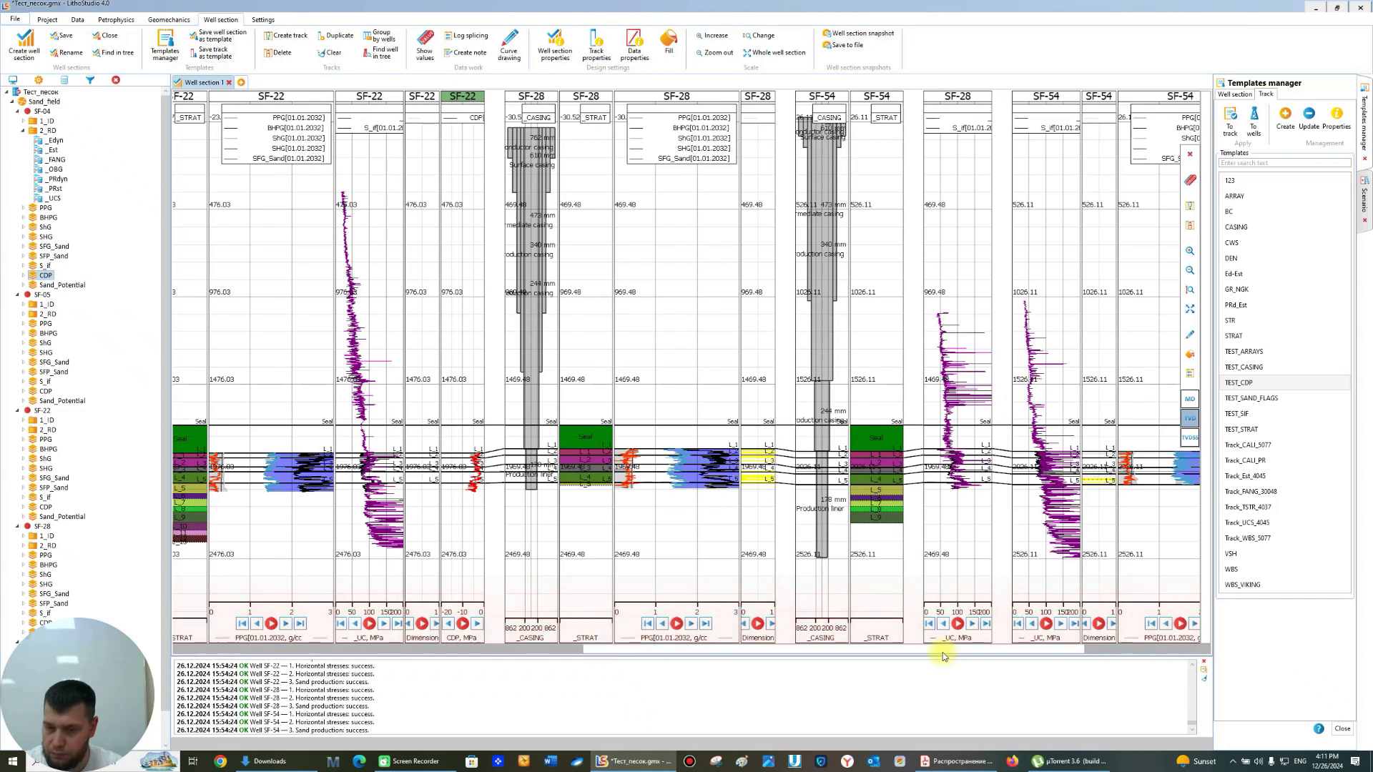
# - Return the SF-54 CDP track beside its arrays track and place the SF-28 CDP and S_if tracks within the SF-28 group
pyautogui.moveTo(875, 657); pyautogui.dragTo(1027, 652)
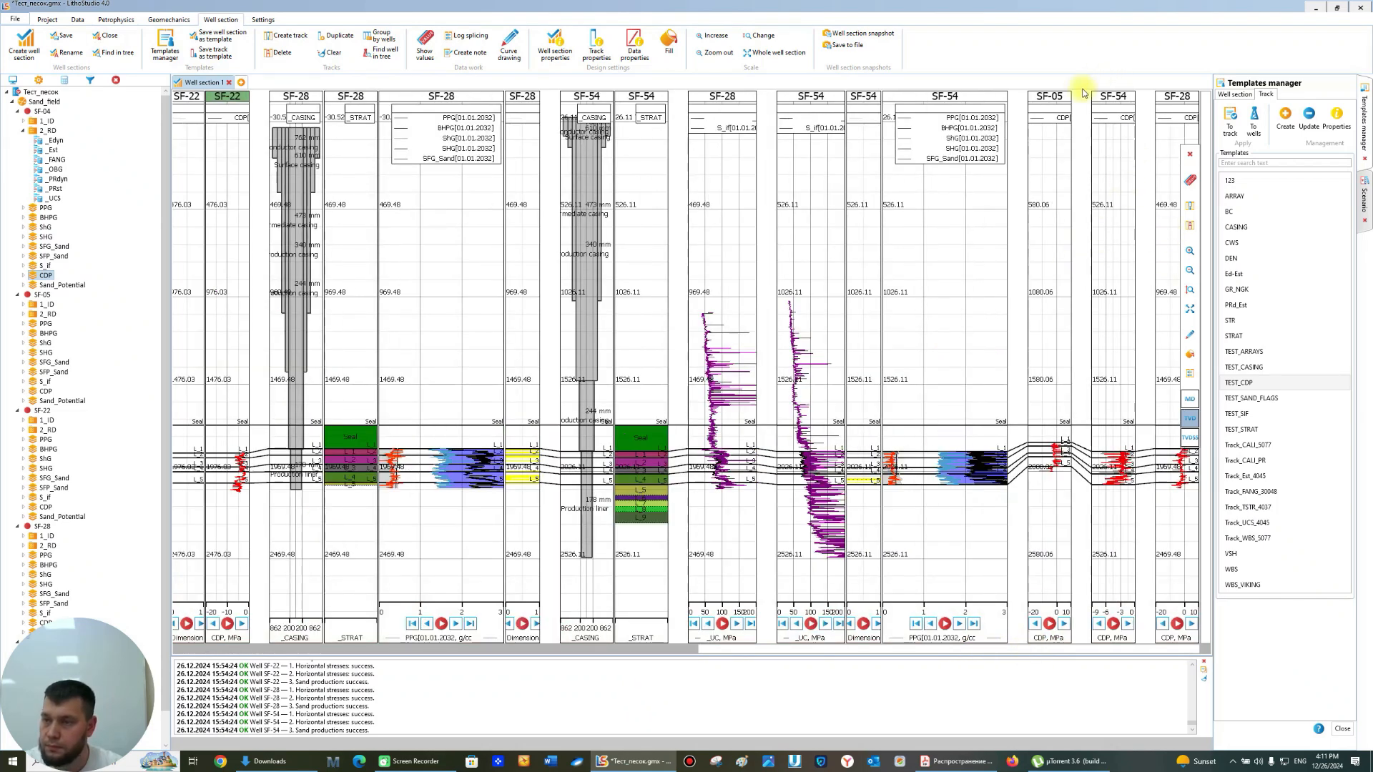
pyautogui.moveTo(1108, 97); pyautogui.dragTo(994, 98)
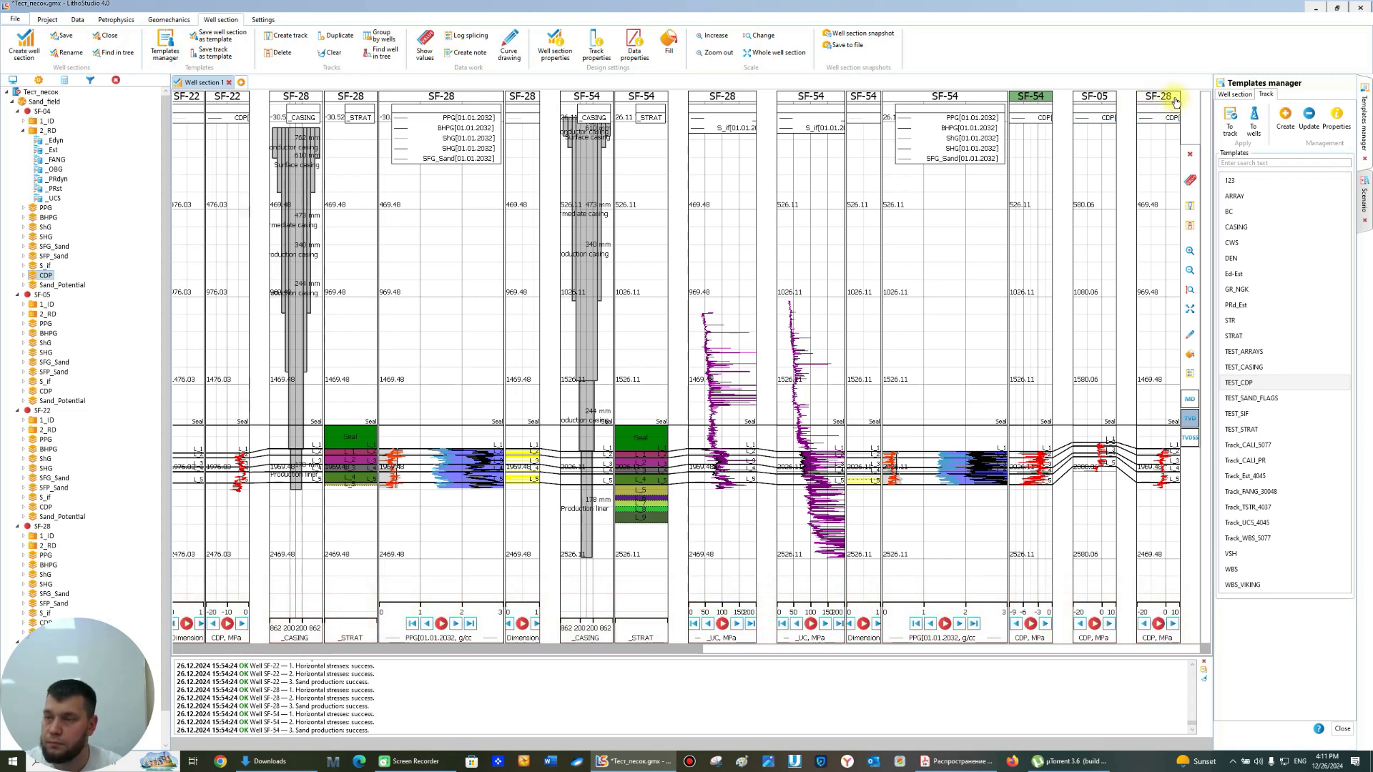
pyautogui.moveTo(865, 135); pyautogui.dragTo(570, 108)
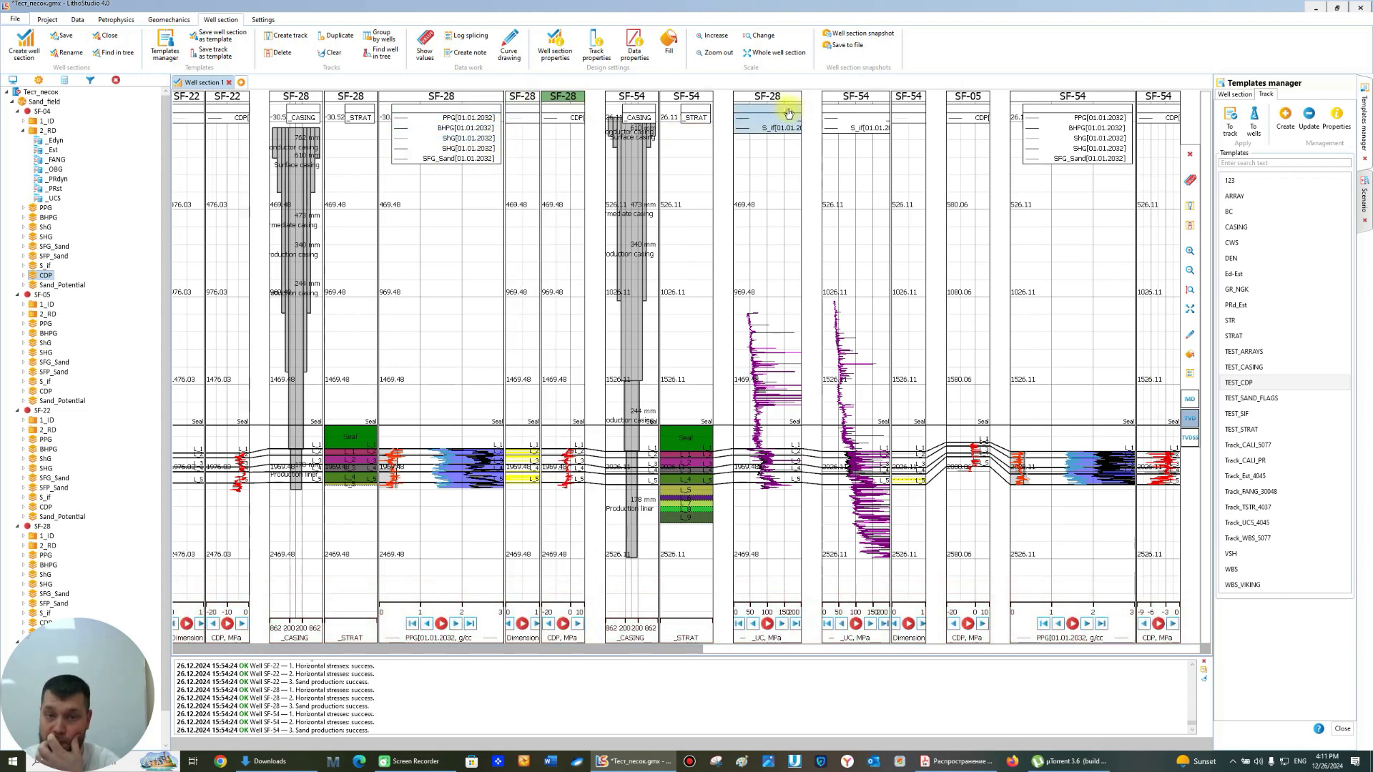
pyautogui.moveTo(674, 107); pyautogui.dragTo(577, 102)
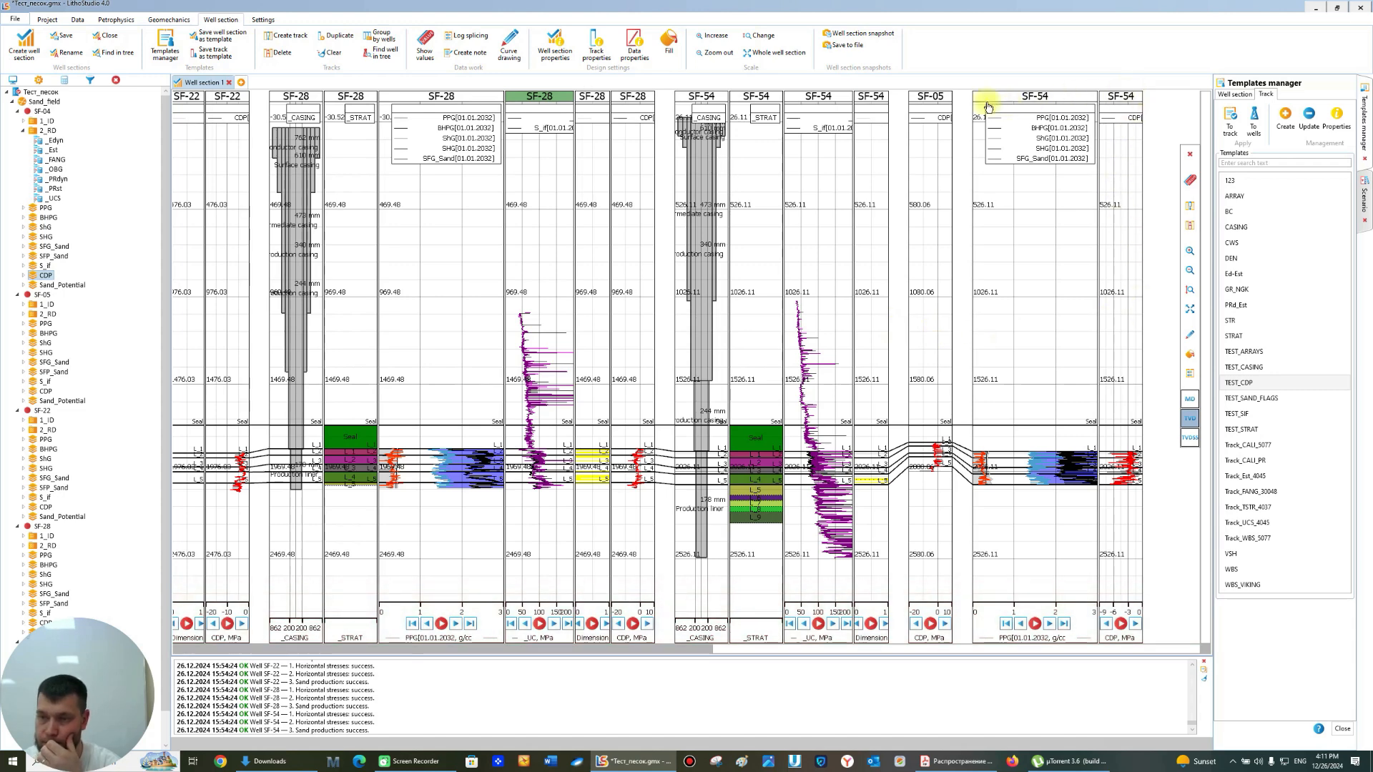
# - Move the SF-05 CDP track to the end of the SF-05 group, after the sand flag track
pyautogui.moveTo(936, 100); pyautogui.dragTo(2, 218)
pyautogui.moveTo(350, 79); pyautogui.dragTo(324, 106)
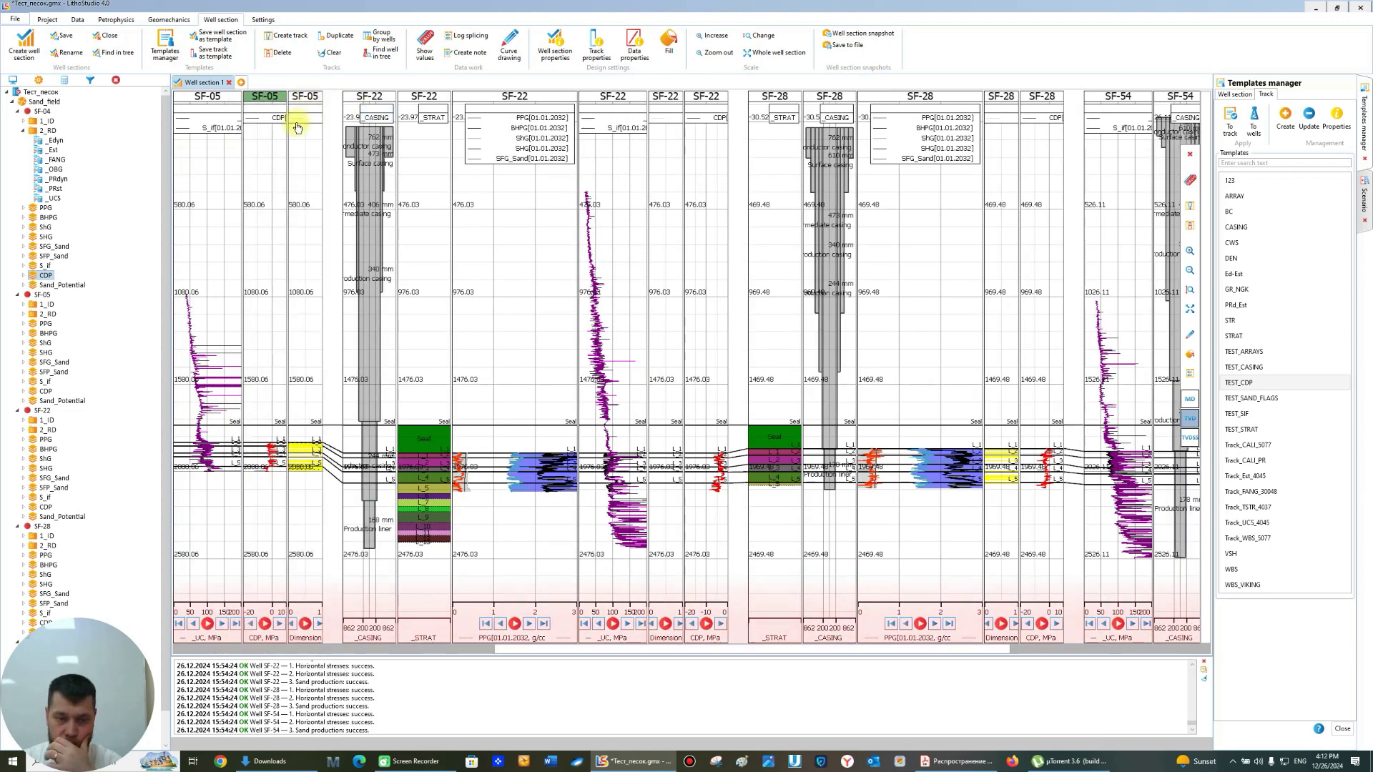
pyautogui.moveTo(317, 100)
pyautogui.mouseDown()
pyautogui.moveTo(276, 104)
pyautogui.moveTo(327, 105)
pyautogui.mouseUp()
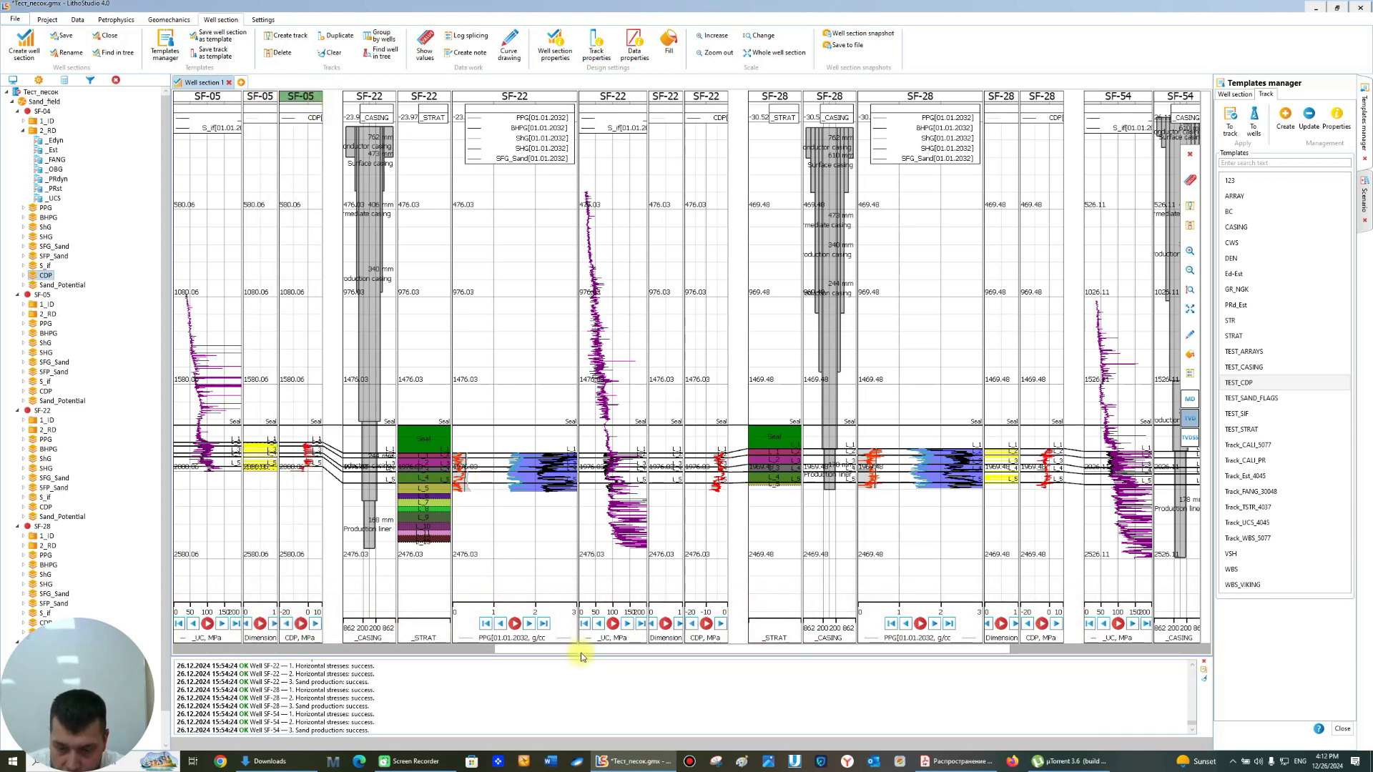
# - Check the track order across the wells and move the SF-28 S_if track between the SF-28 arrays and sand flag tracks
pyautogui.moveTo(599, 651); pyautogui.dragTo(218, 659)
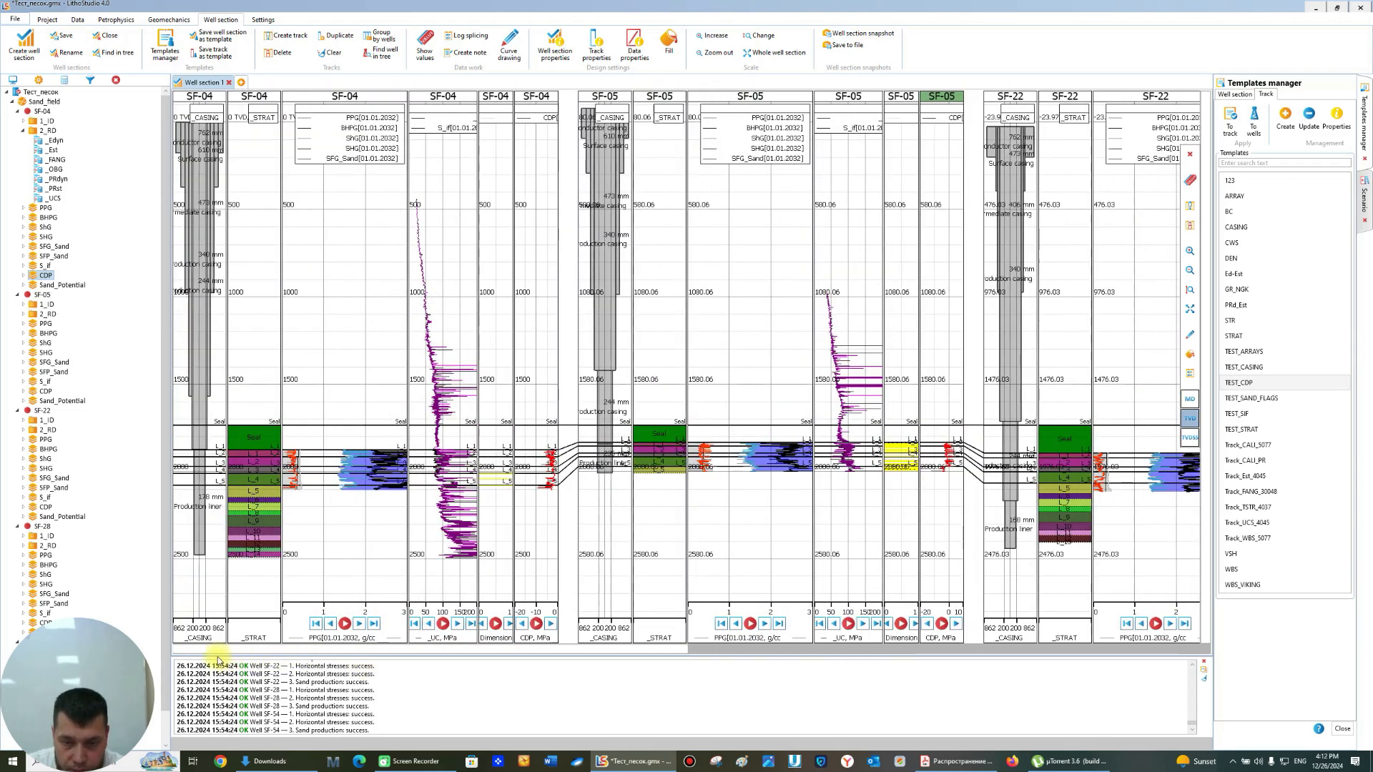
pyautogui.keyDown('ctrl'); pyautogui.scroll(7, 352, 541); pyautogui.keyUp('ctrl')
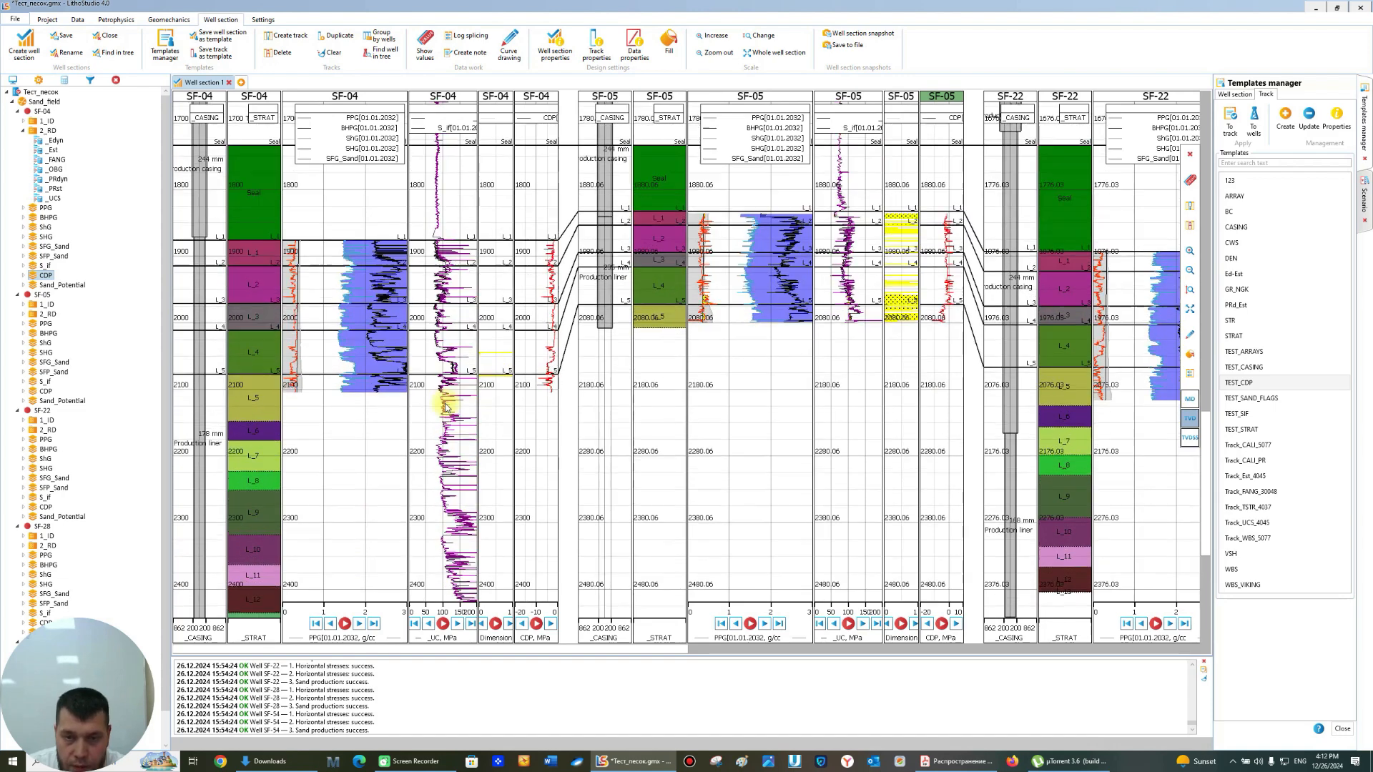
pyautogui.scroll(2, 446, 417)
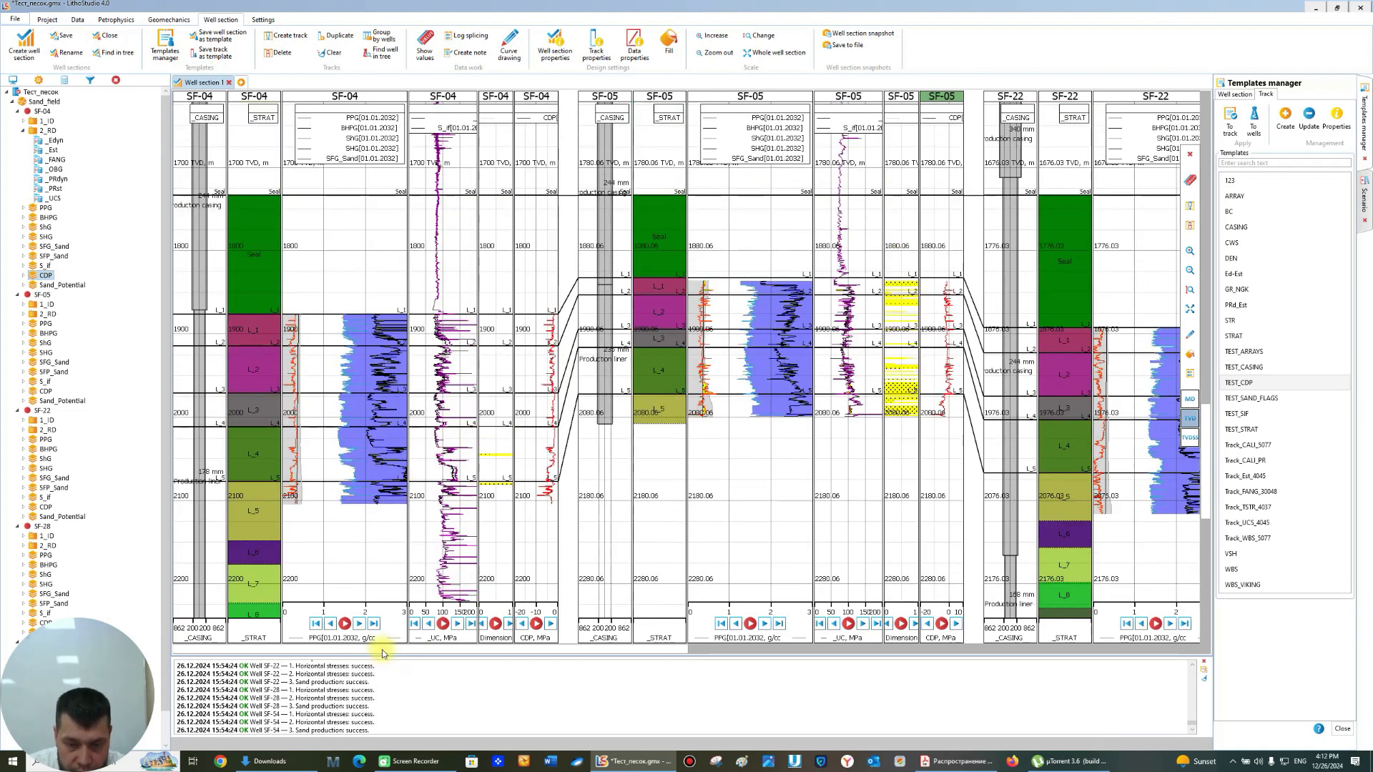
pyautogui.moveTo(384, 653); pyautogui.dragTo(607, 658)
pyautogui.hscroll(3, 615, 653)
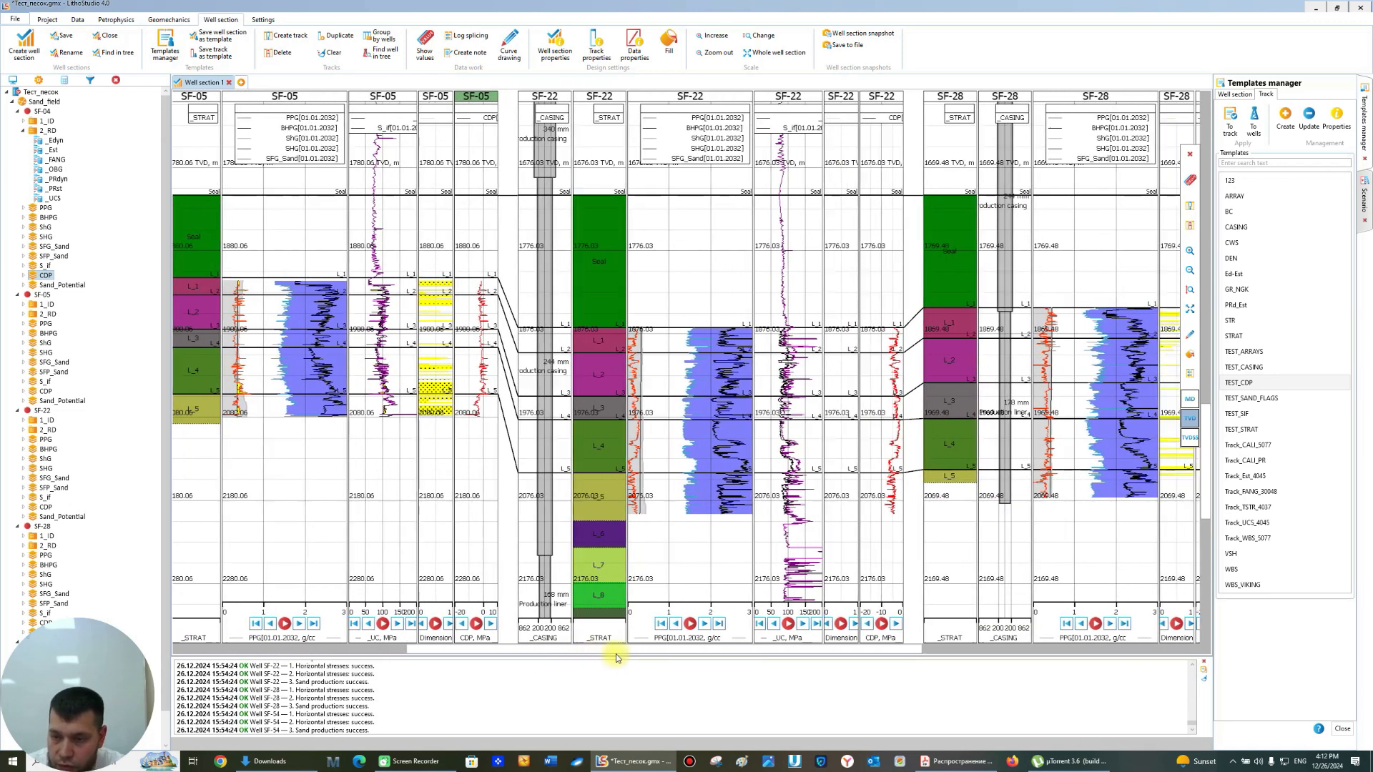
pyautogui.moveTo(668, 648); pyautogui.dragTo(922, 629)
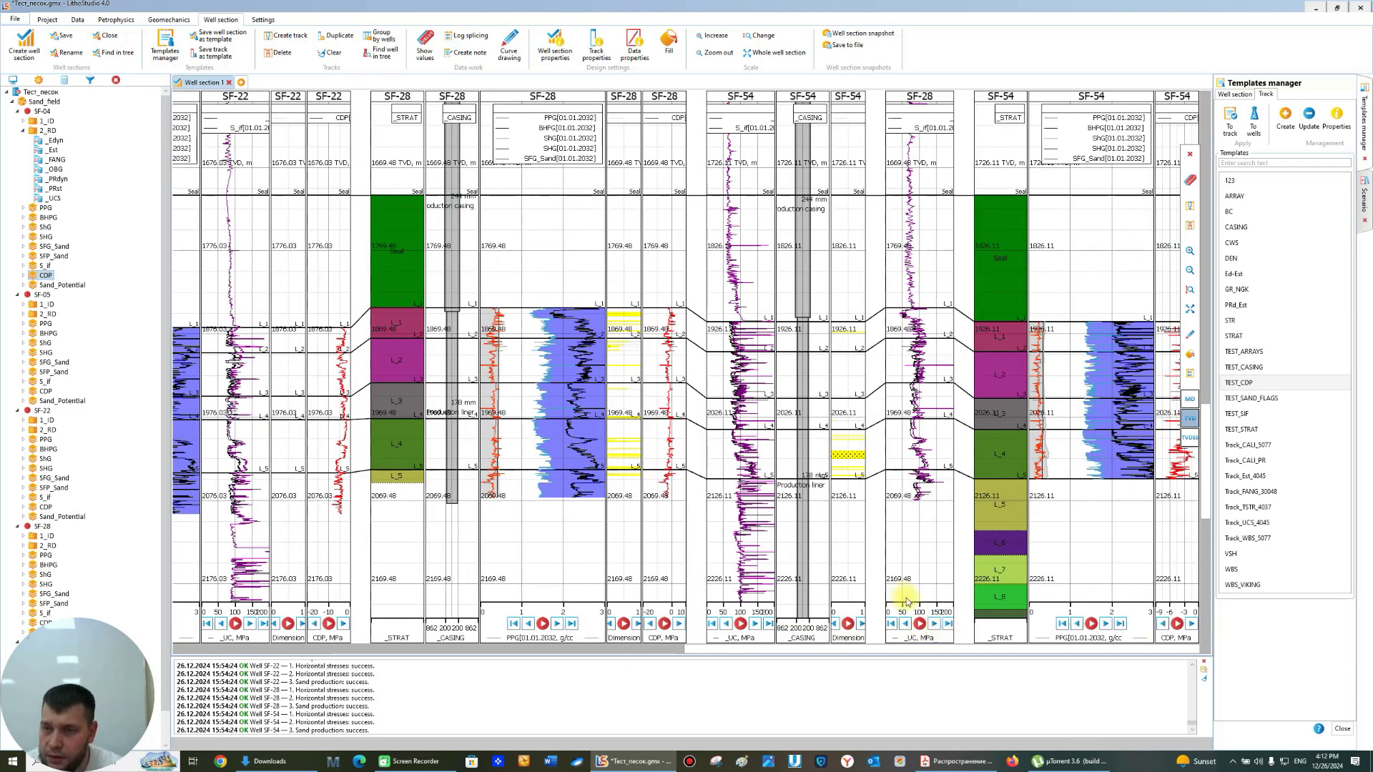
pyautogui.moveTo(920, 103); pyautogui.dragTo(581, 107)
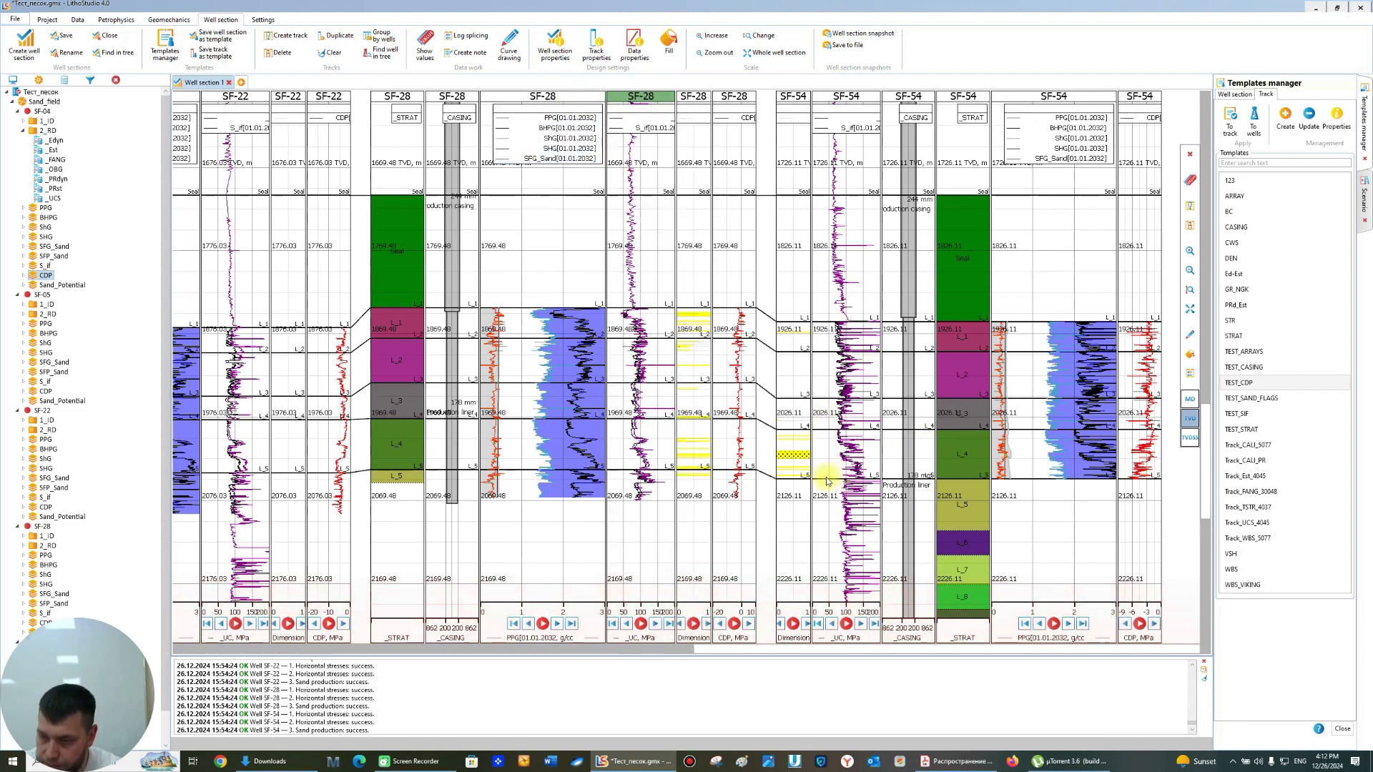
# - Move the SF-54 sand flag track to the end of its group and the SF-54 S_if track after the arrays track
pyautogui.scroll(3, 830, 475)
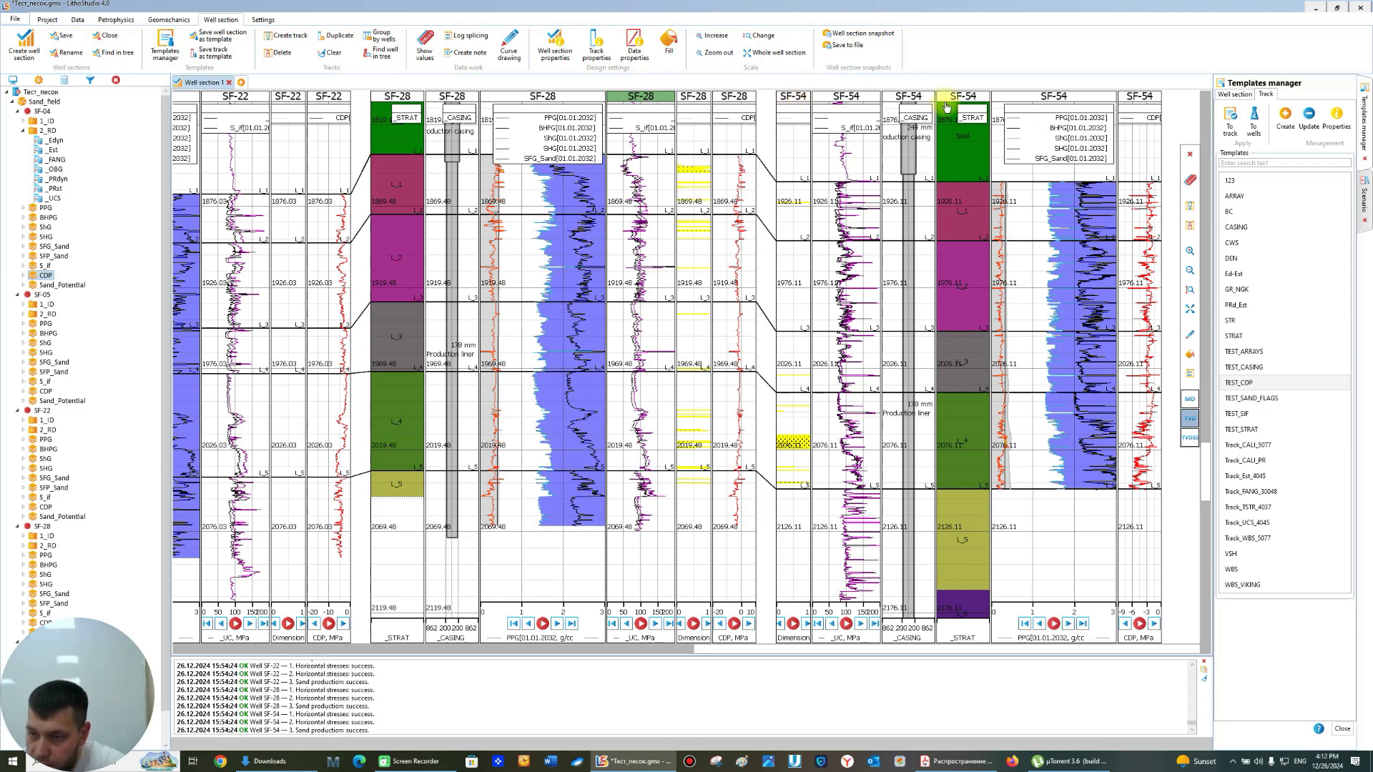
pyautogui.moveTo(798, 99); pyautogui.dragTo(1142, 107)
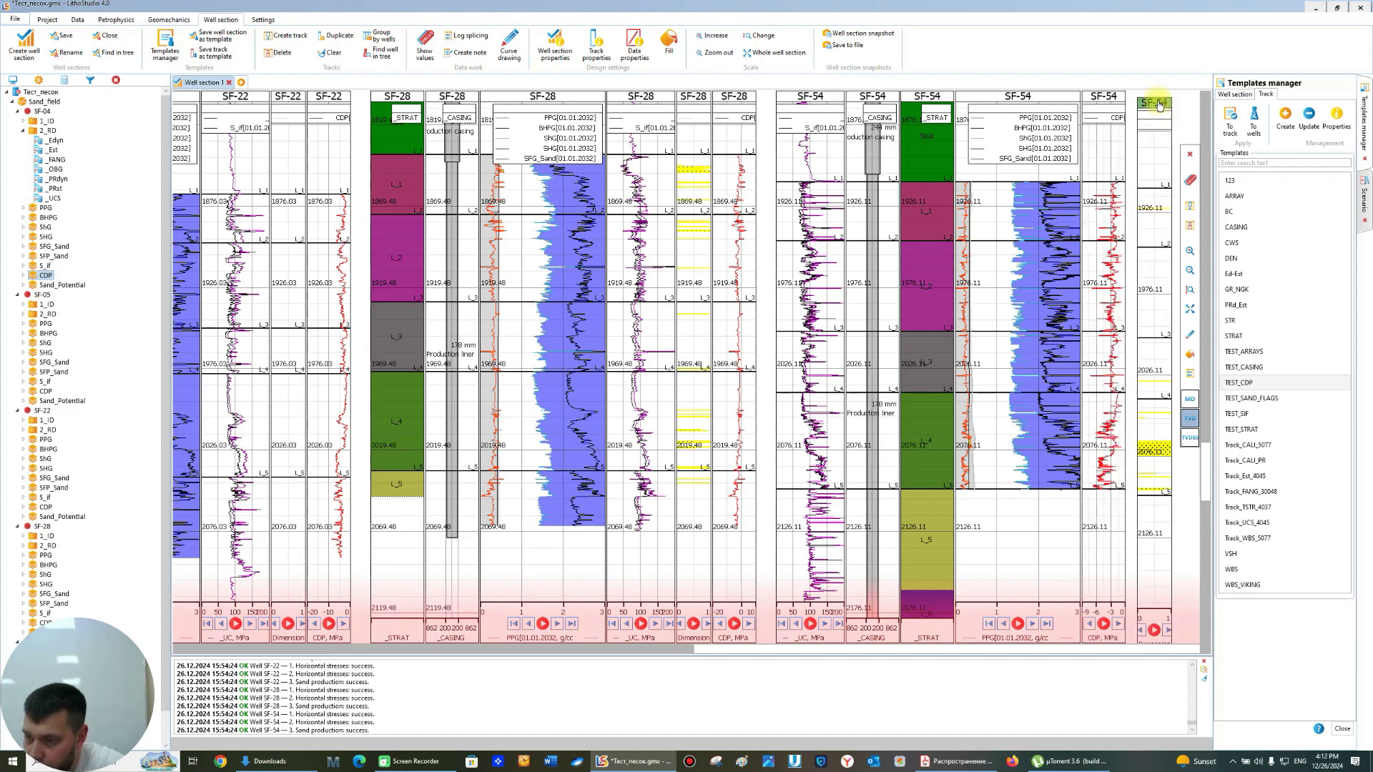
pyautogui.moveTo(826, 107); pyautogui.dragTo(1052, 131)
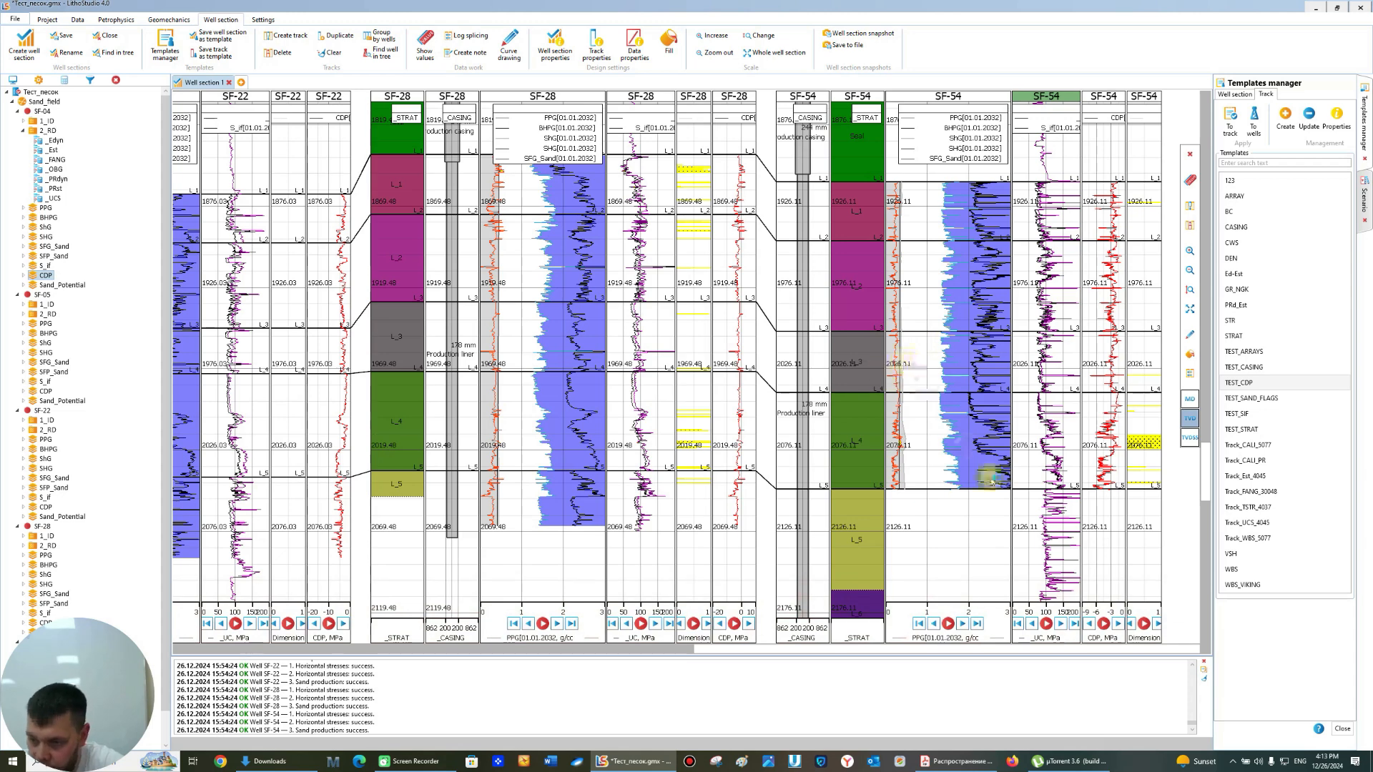
# - Play the time animation of the sand production tracks and watch wells SF-04, SF-05 and SF-22
pyautogui.click(948, 627)
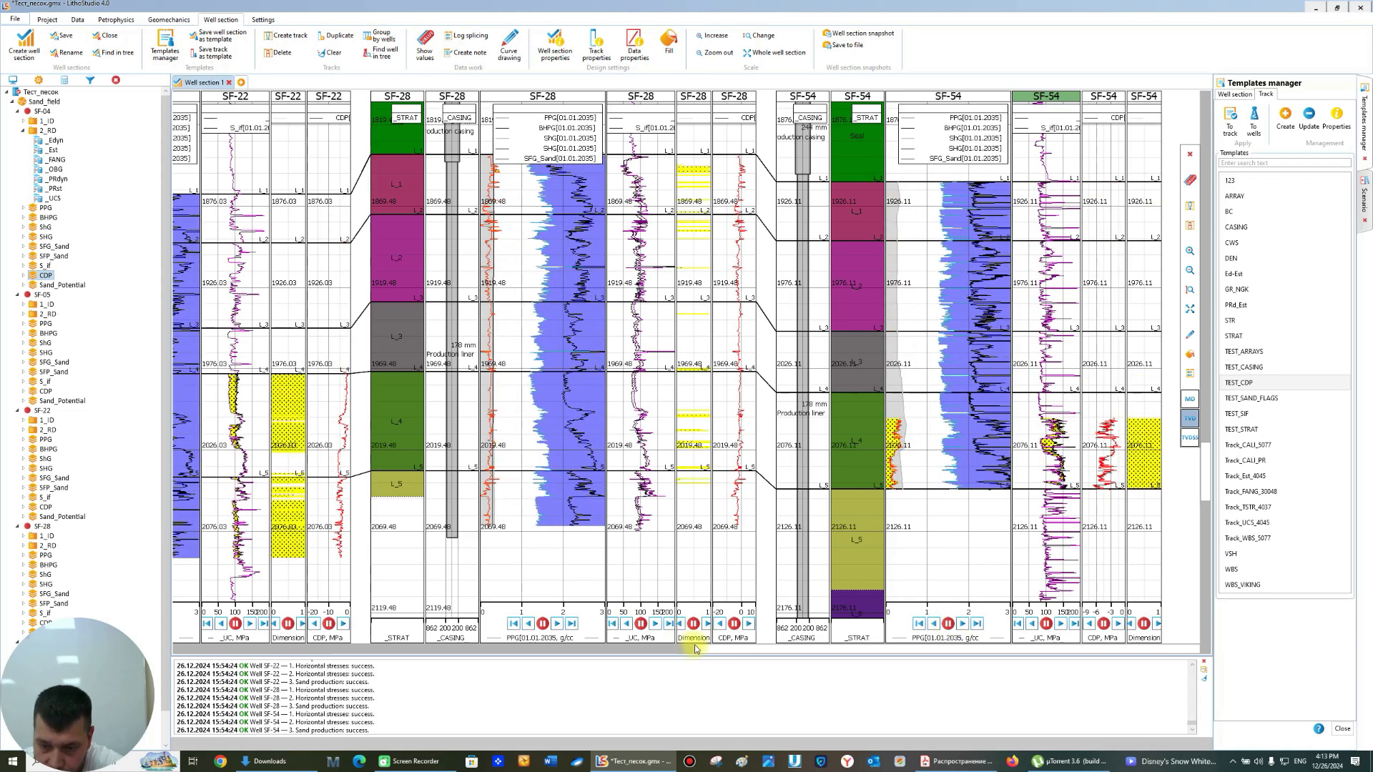
pyautogui.moveTo(717, 654); pyautogui.dragTo(501, 647)
pyautogui.moveTo(714, 647); pyautogui.dragTo(512, 647)
pyautogui.scroll(3, 689, 429)
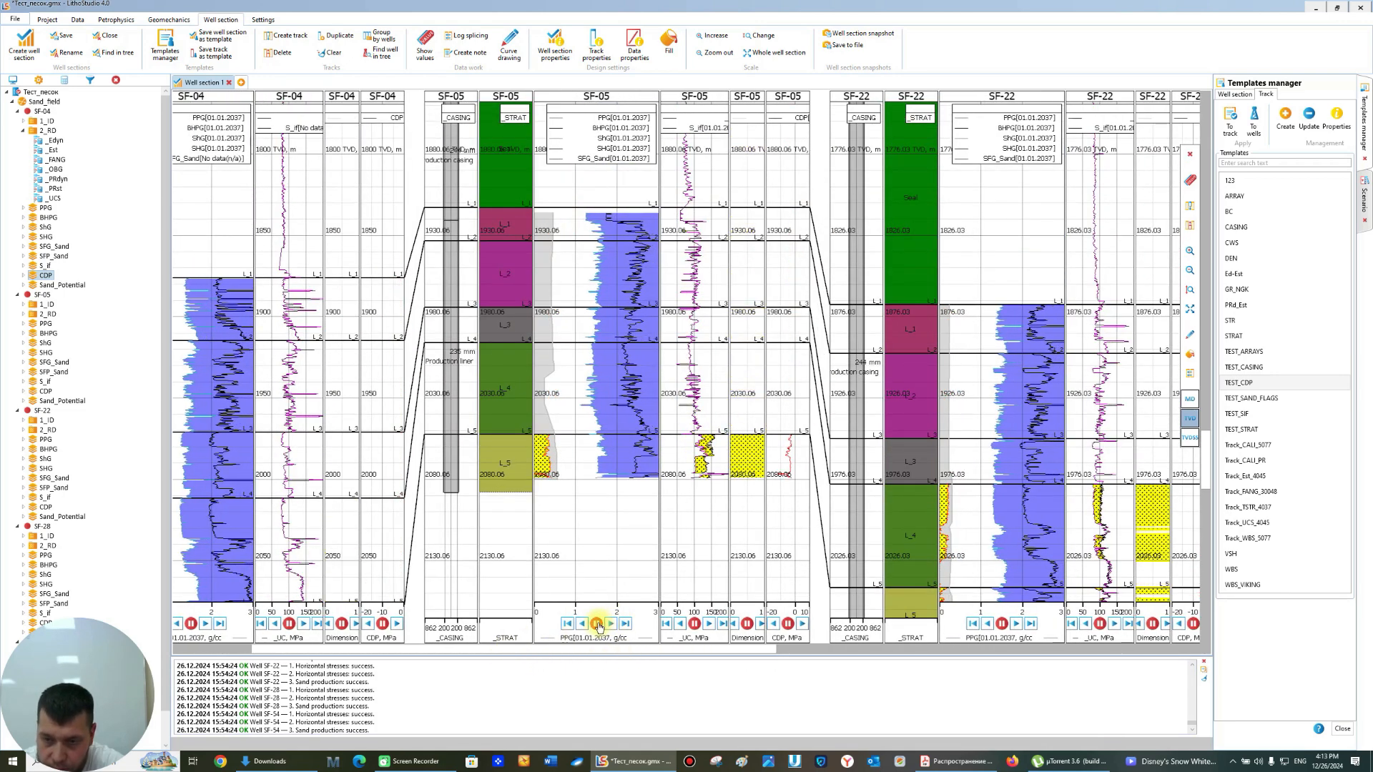
# - Reset the time-dependent tracks to the first date, advance to 01.01.2021 and examine the SF-05 sand flag intervals up close
pyautogui.click(667, 624)
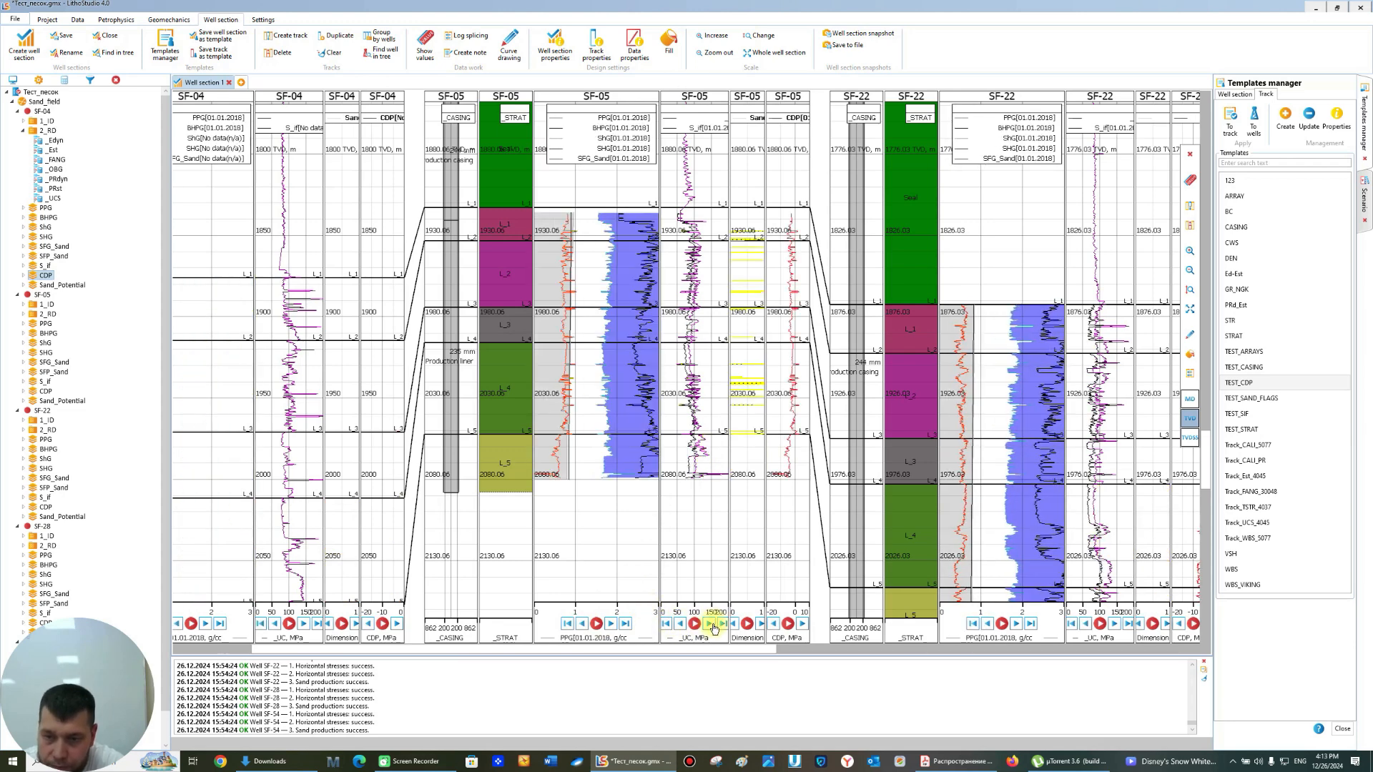
pyautogui.click(712, 625)
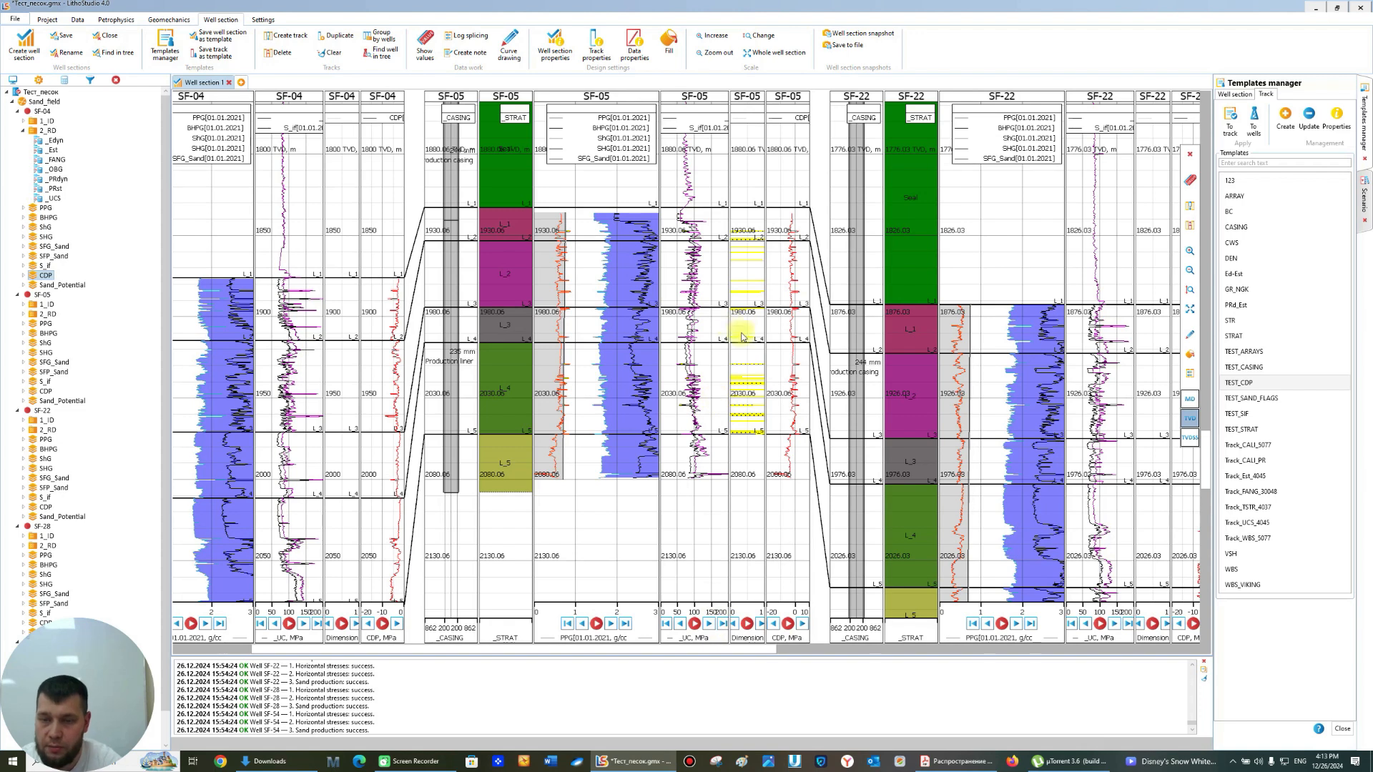
pyautogui.scroll(-2, 624, 288)
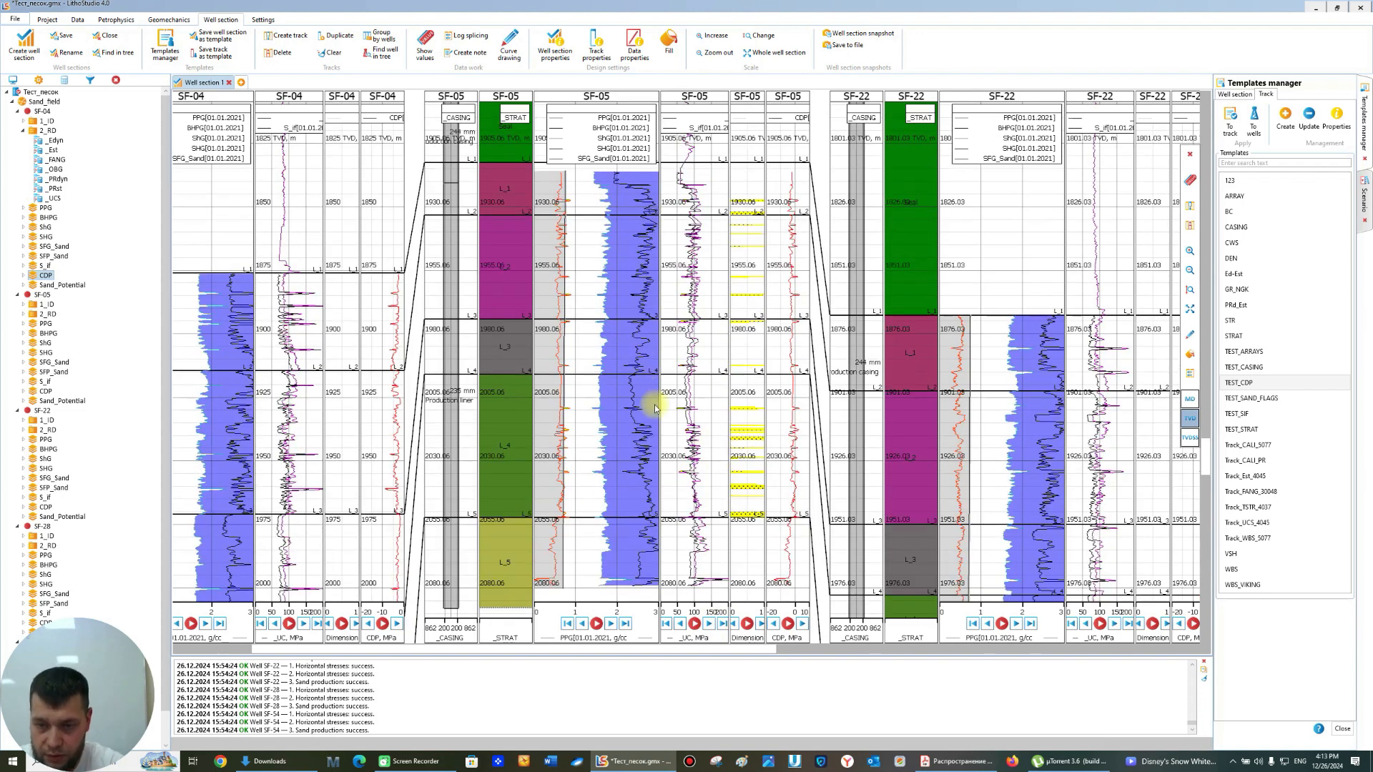
pyautogui.keyDown('ctrl'); pyautogui.scroll(3, 745, 450); pyautogui.keyUp('ctrl')
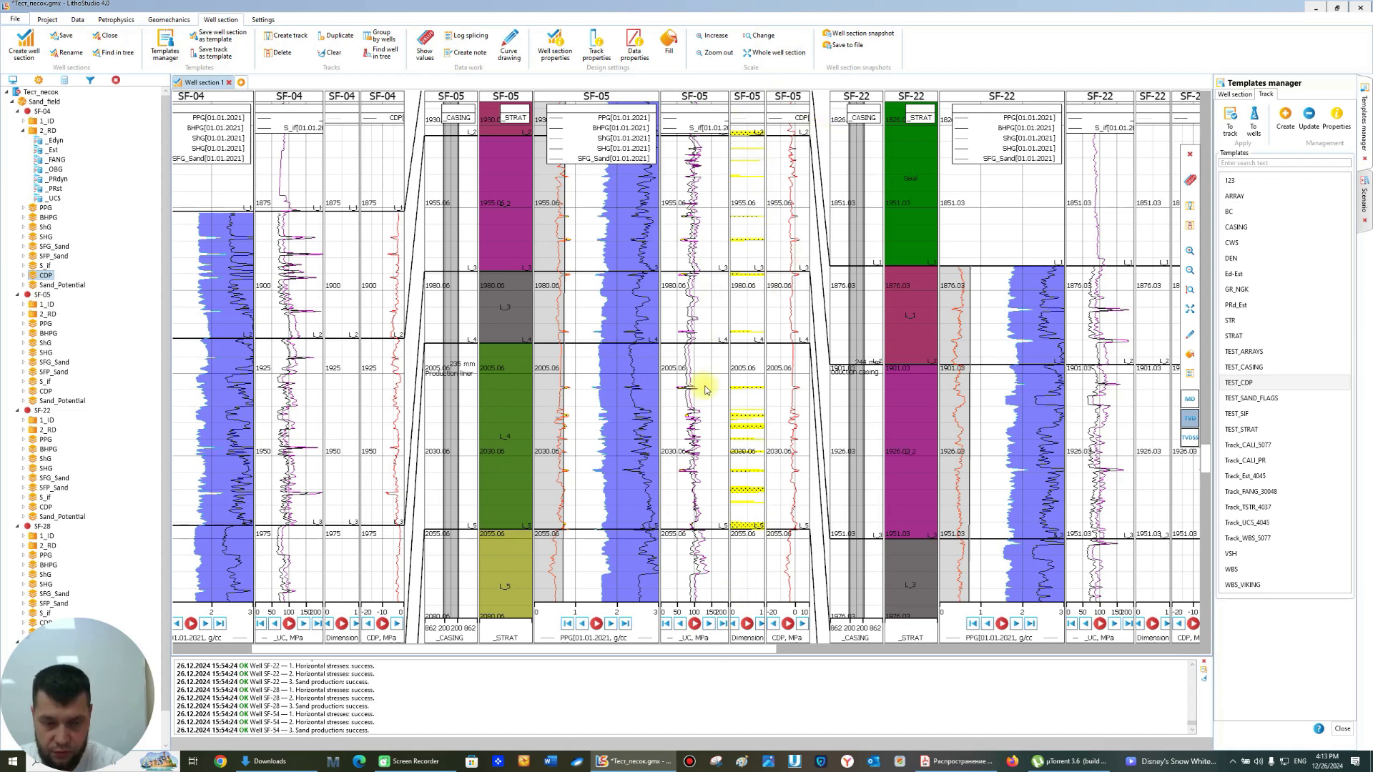
pyautogui.keyDown('ctrl'); pyautogui.scroll(-1, 704, 390); pyautogui.keyUp('ctrl')
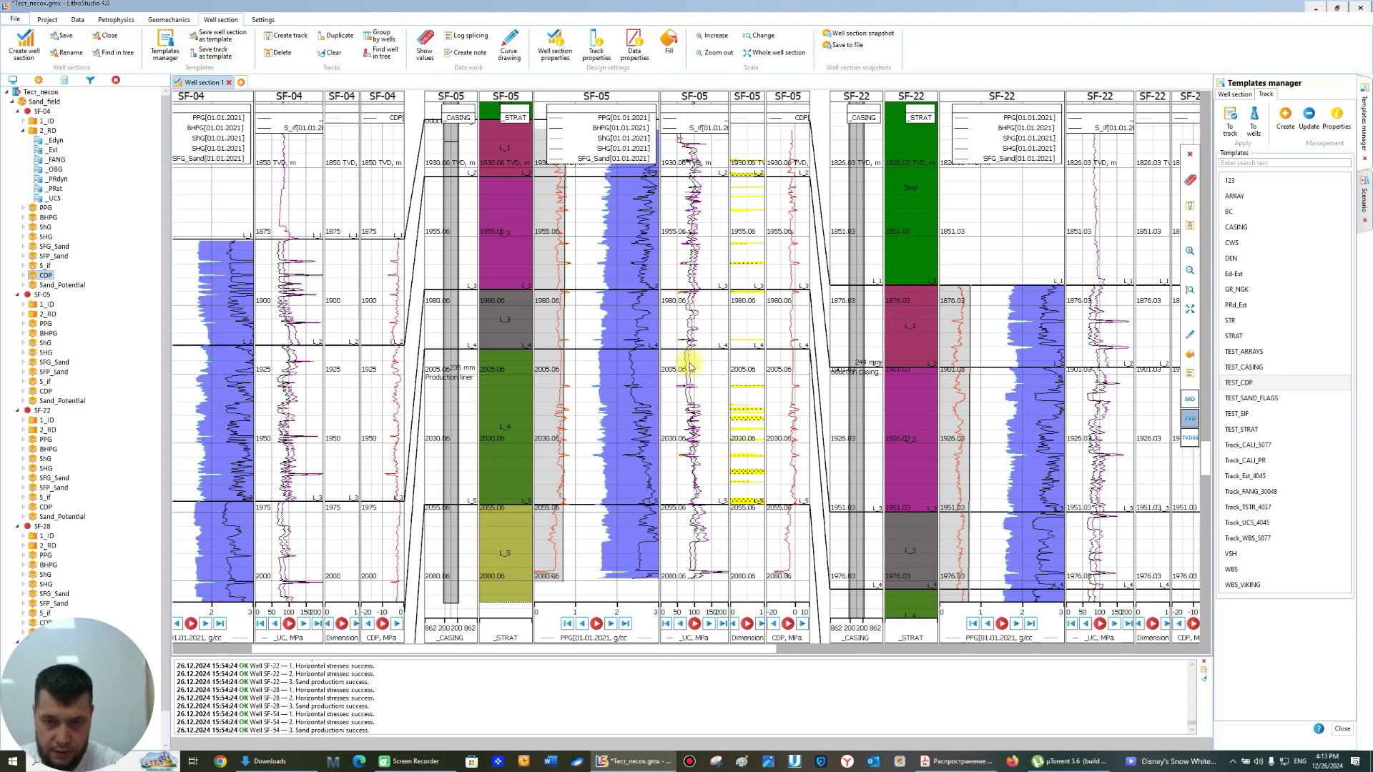
pyautogui.scroll(1, 691, 367)
pyautogui.scroll(-1, 692, 366)
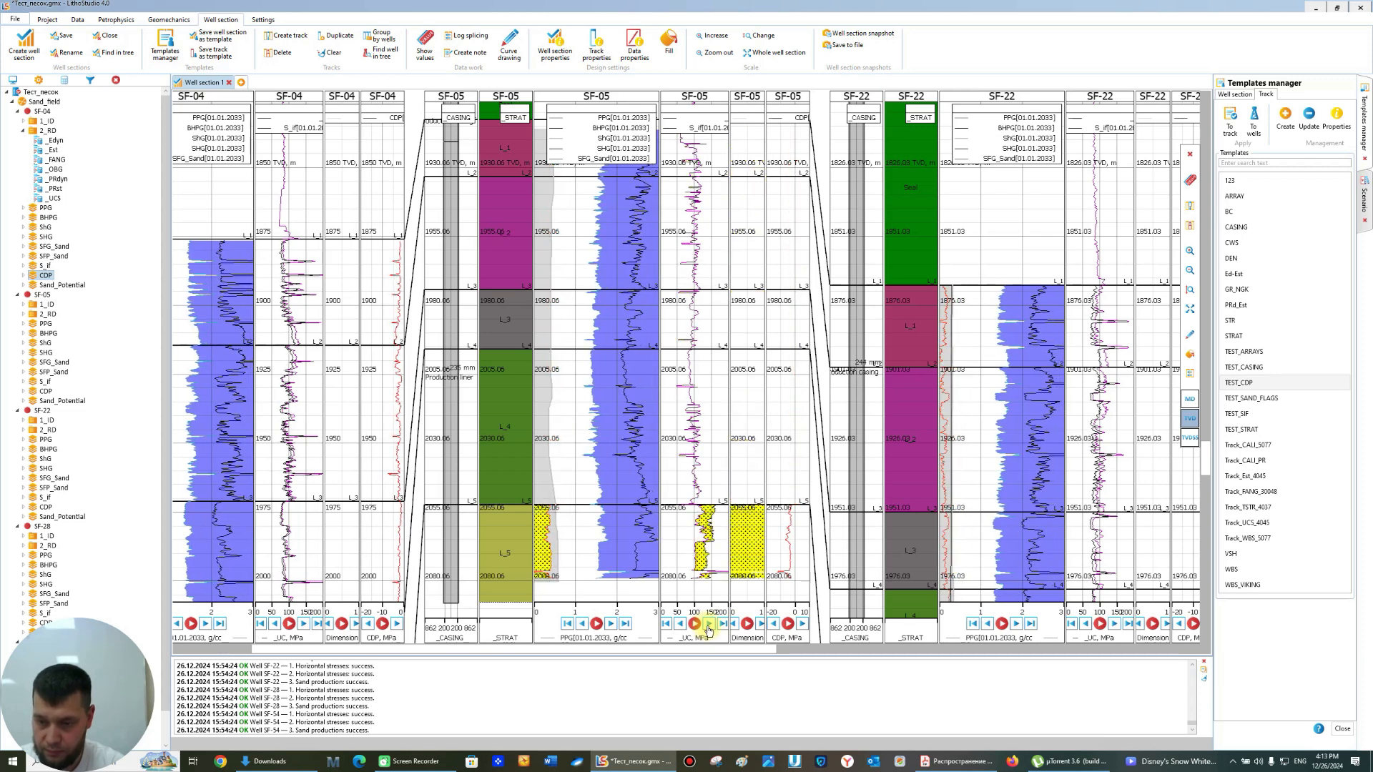
# - Step the time-dependent results back through 01.01.2032 to 01.01.2017, and run them forward to 01.01.2025
pyautogui.click(684, 627)
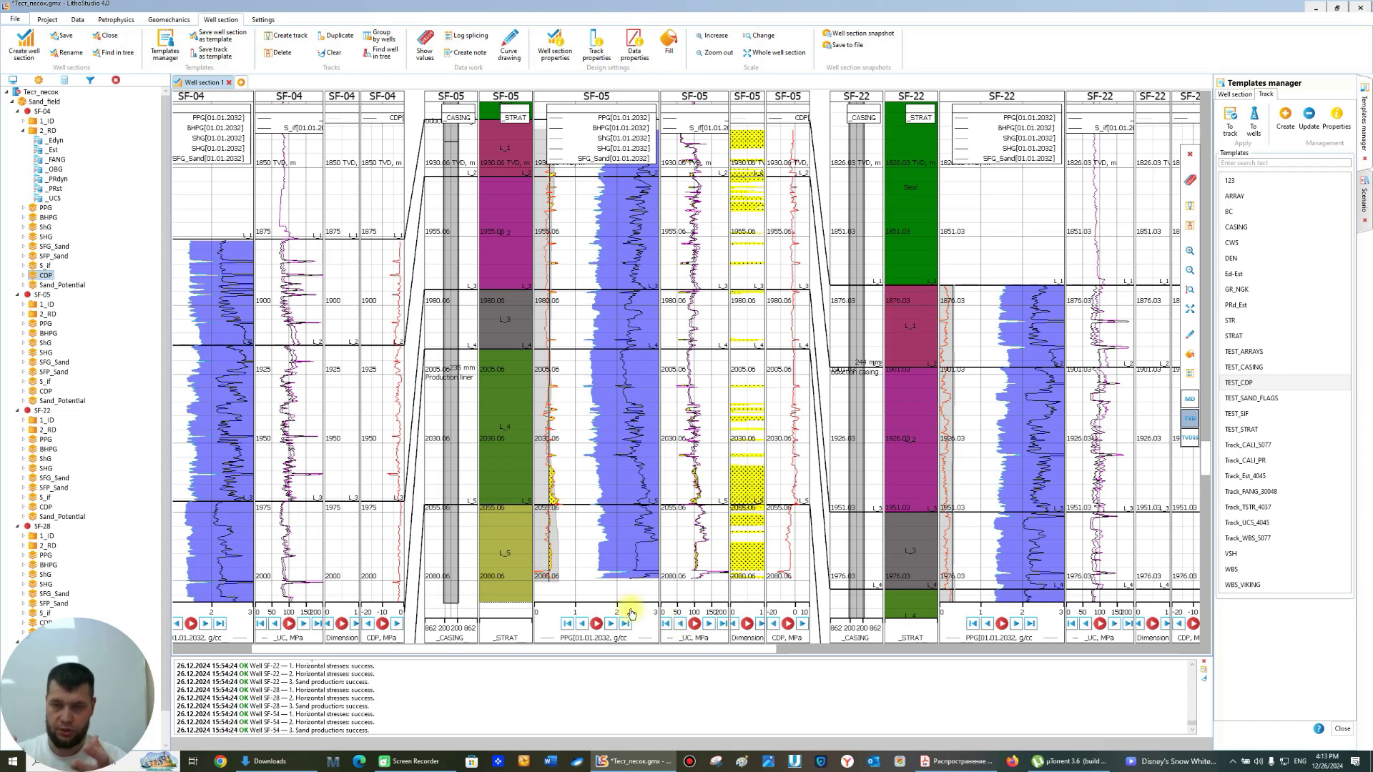
pyautogui.click(583, 628)
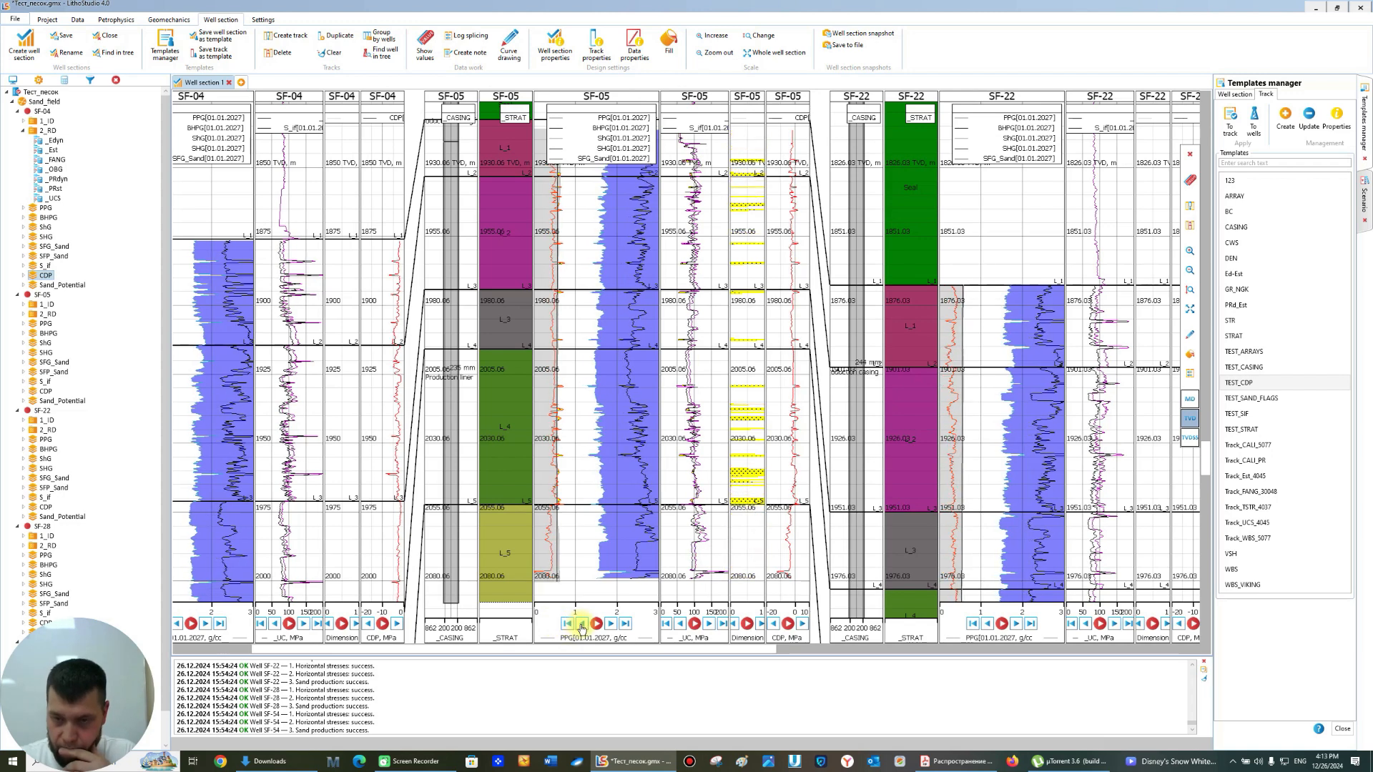
pyautogui.click(583, 628)
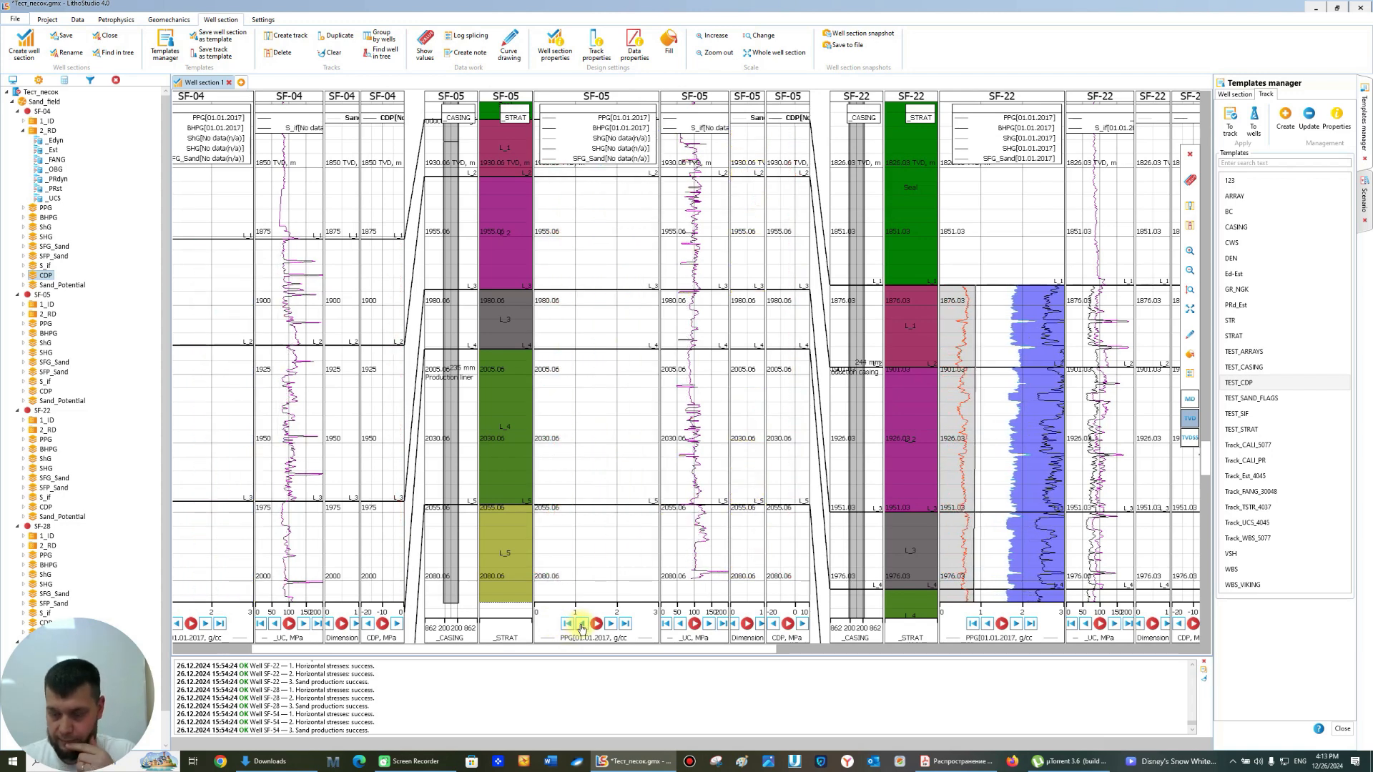
pyautogui.click(597, 626)
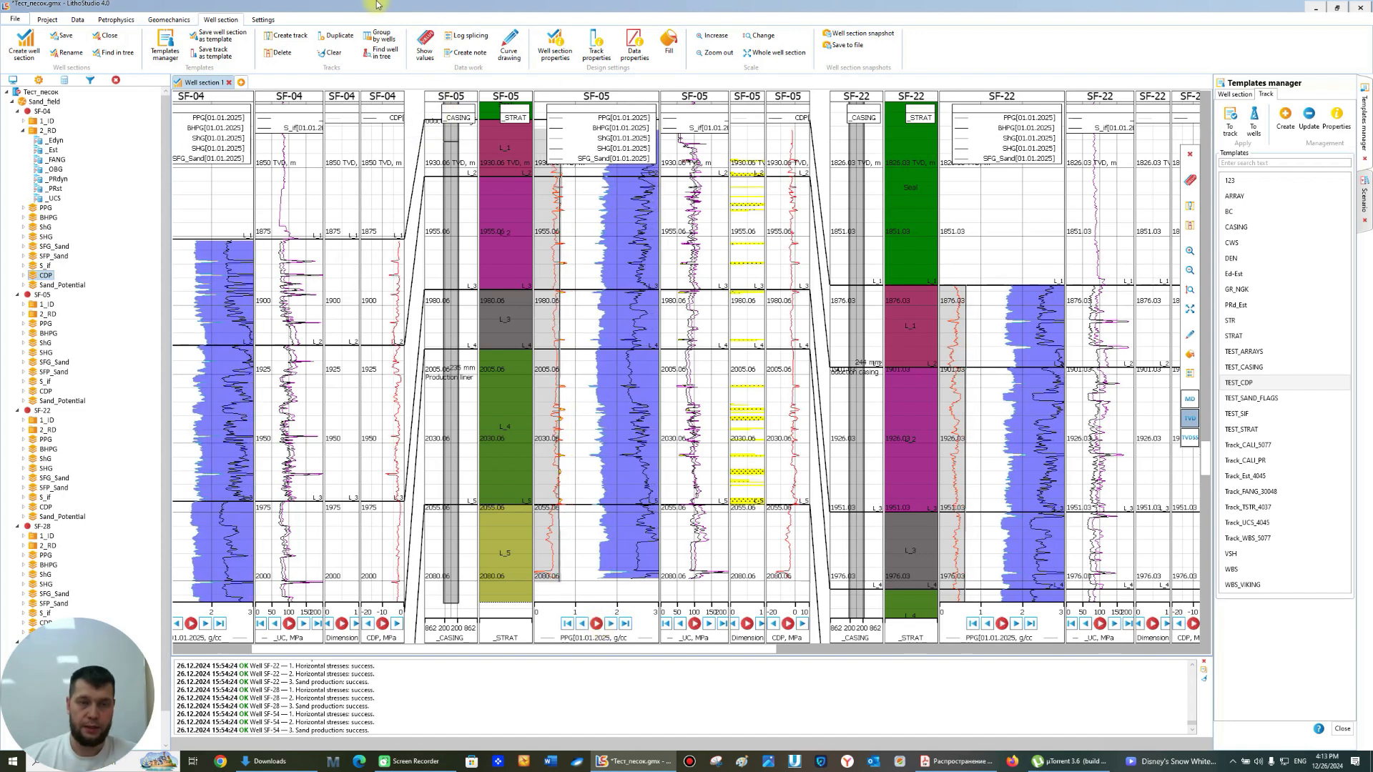
# - Open the Sand production table tool and move its window over the SF-05 tracks
pyautogui.click(164, 19)
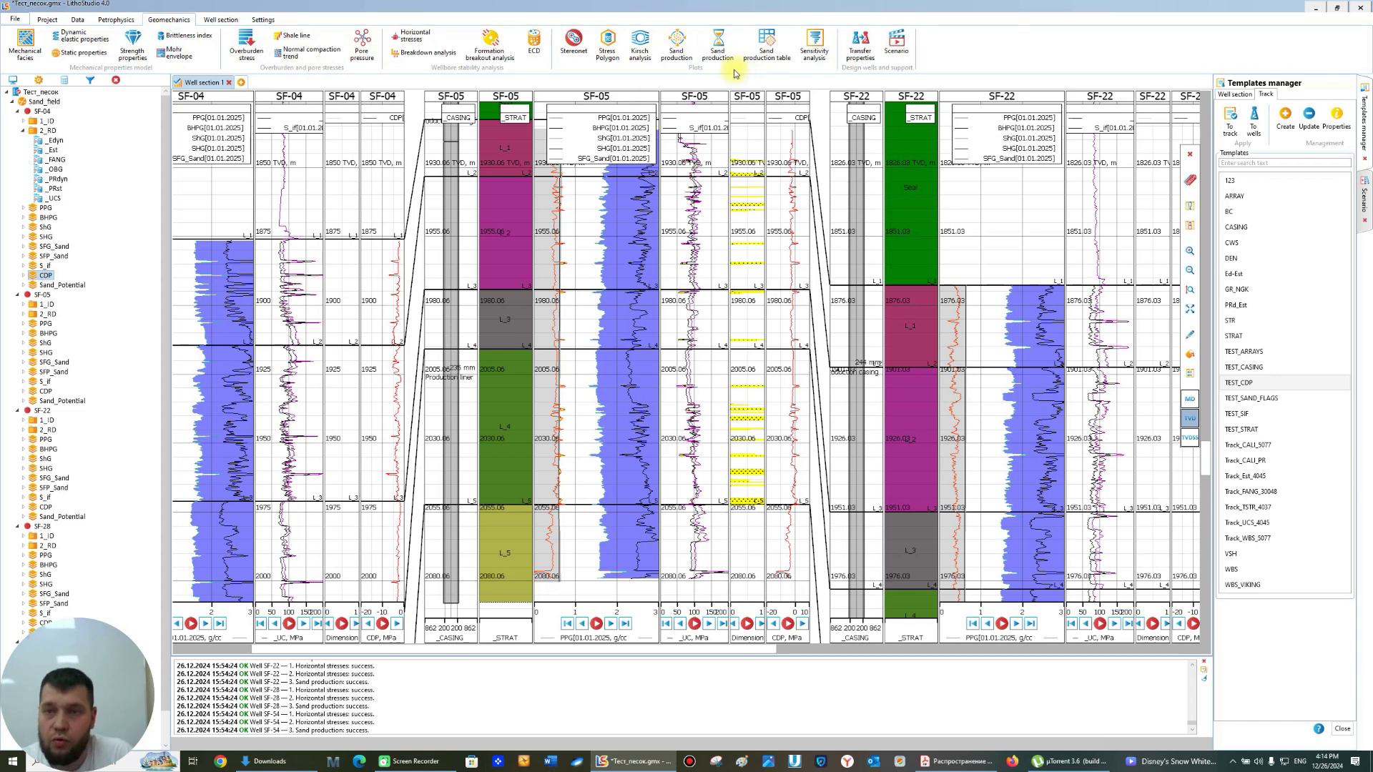
pyautogui.click(767, 56)
pyautogui.moveTo(249, 108); pyautogui.dragTo(444, 144)
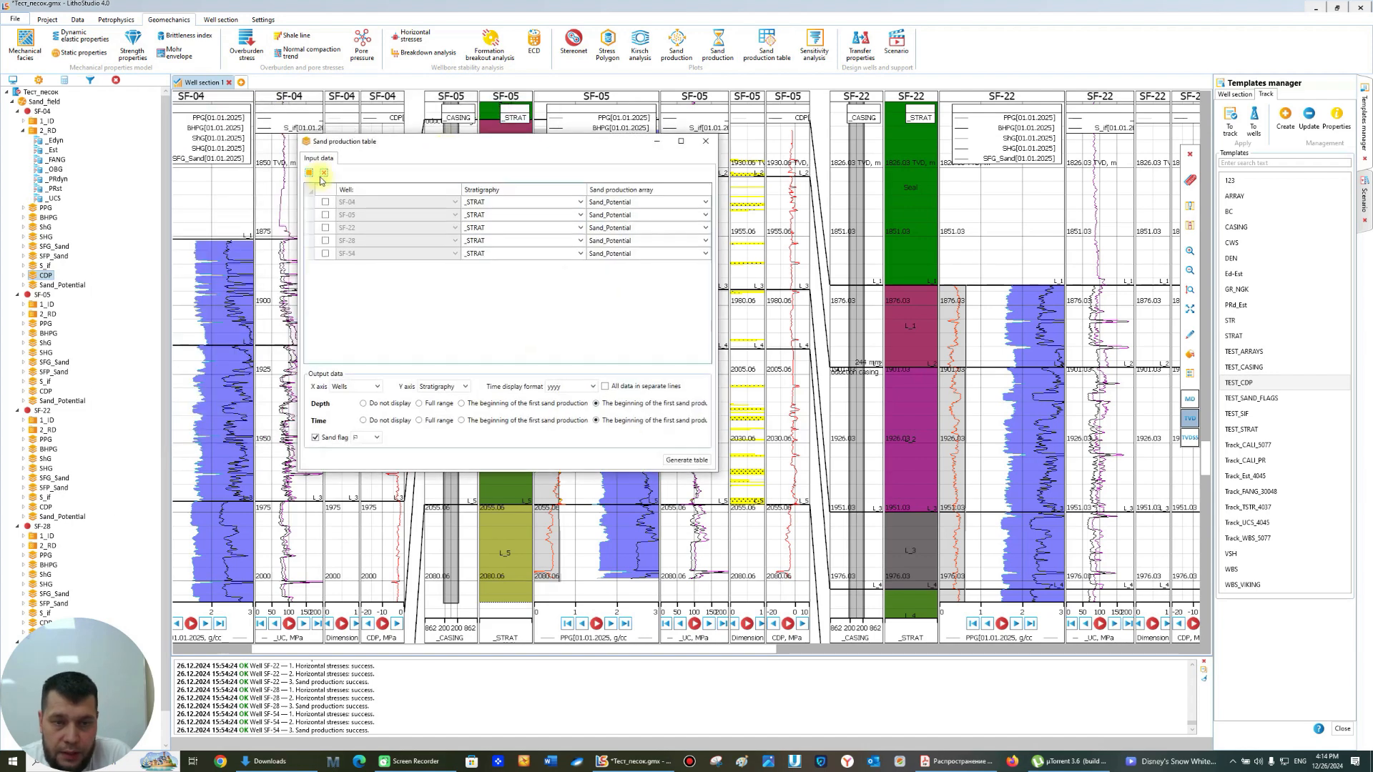
# - Generate the sand production table for all five wells with Stratigraphy on the X axis and Wells on the Y axis, and widen its window
pyautogui.click(369, 390)
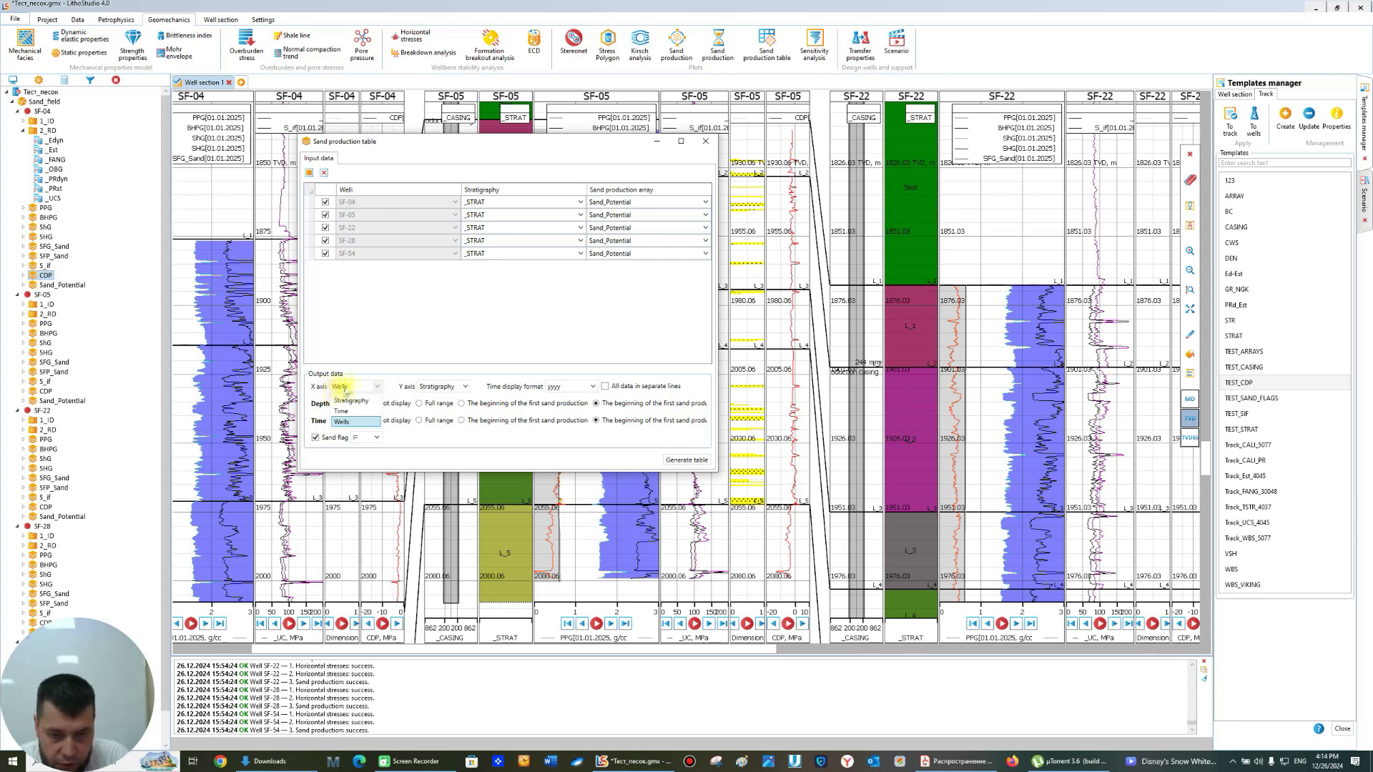
pyautogui.click(351, 400)
pyautogui.click(453, 403)
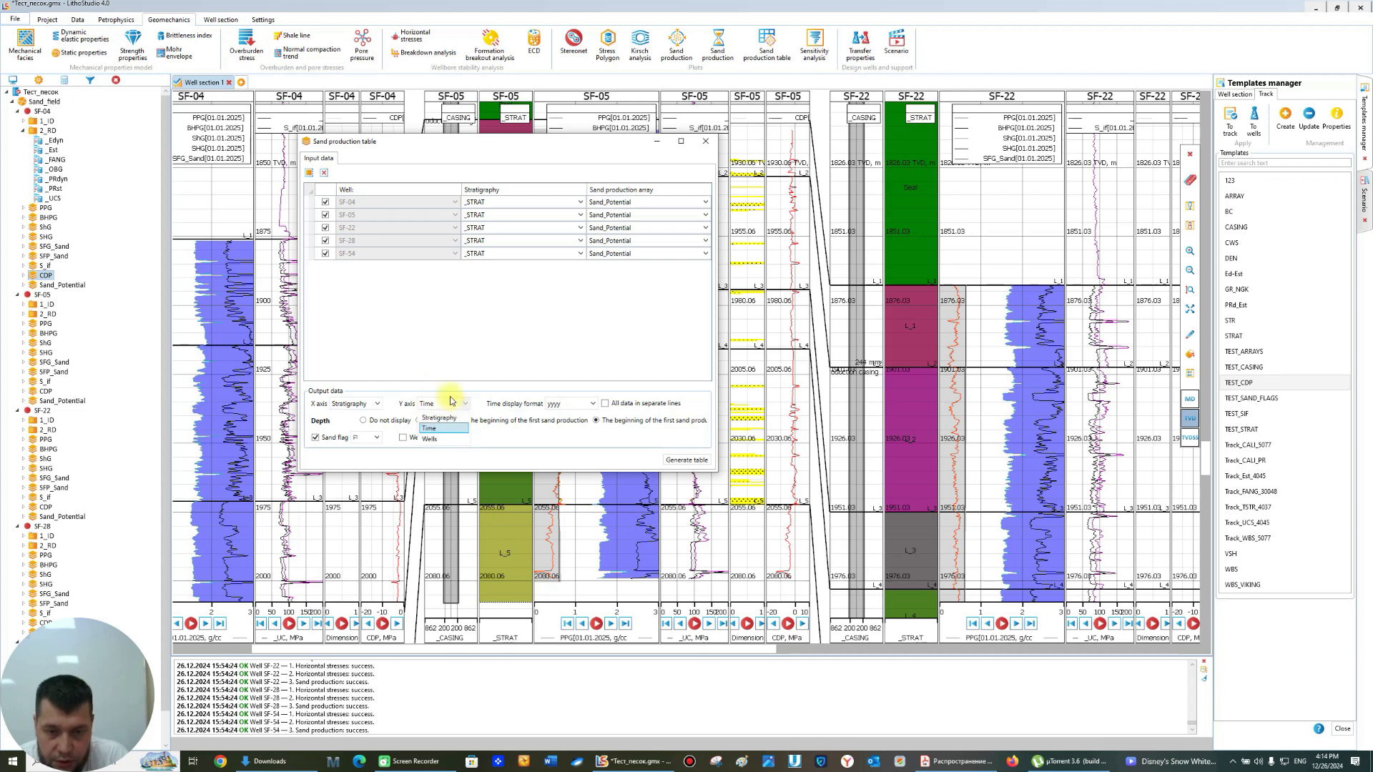
pyautogui.click(446, 439)
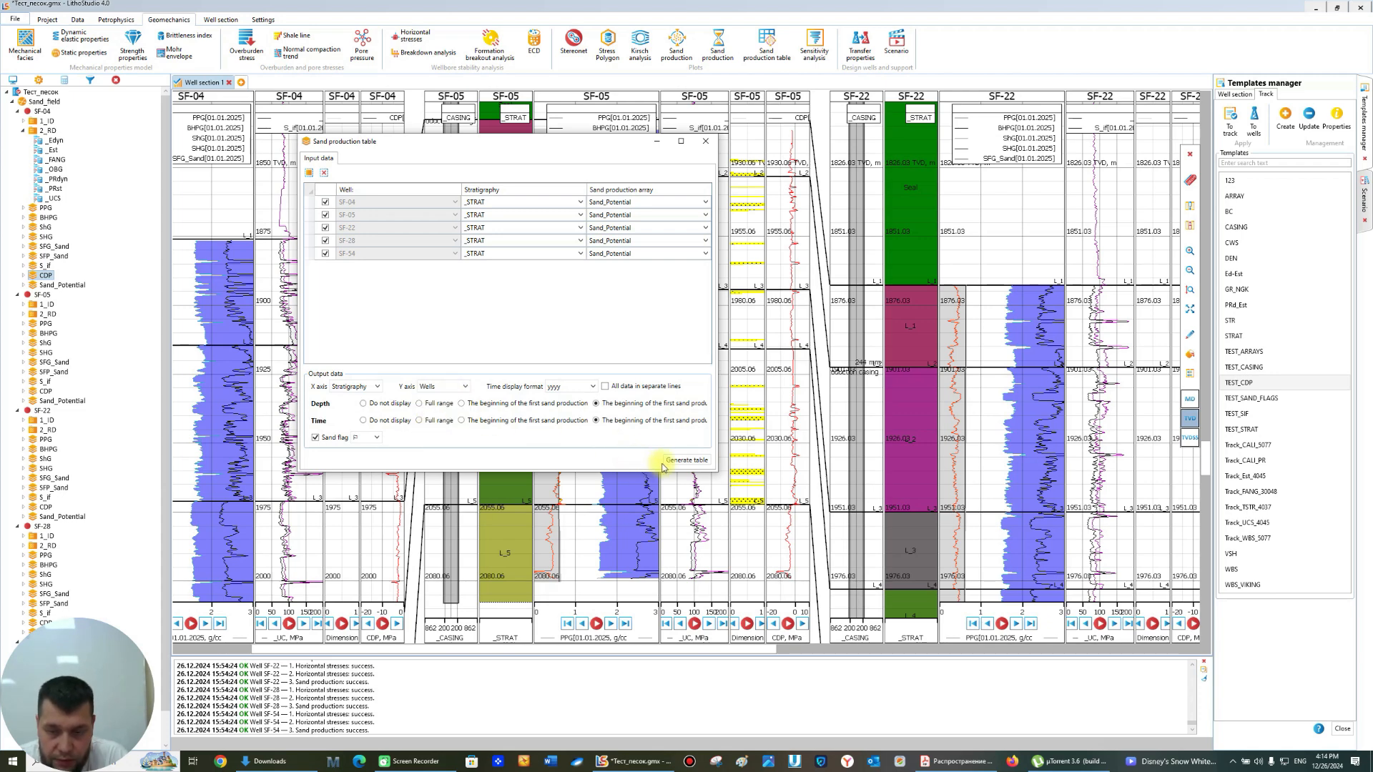
pyautogui.click(689, 462)
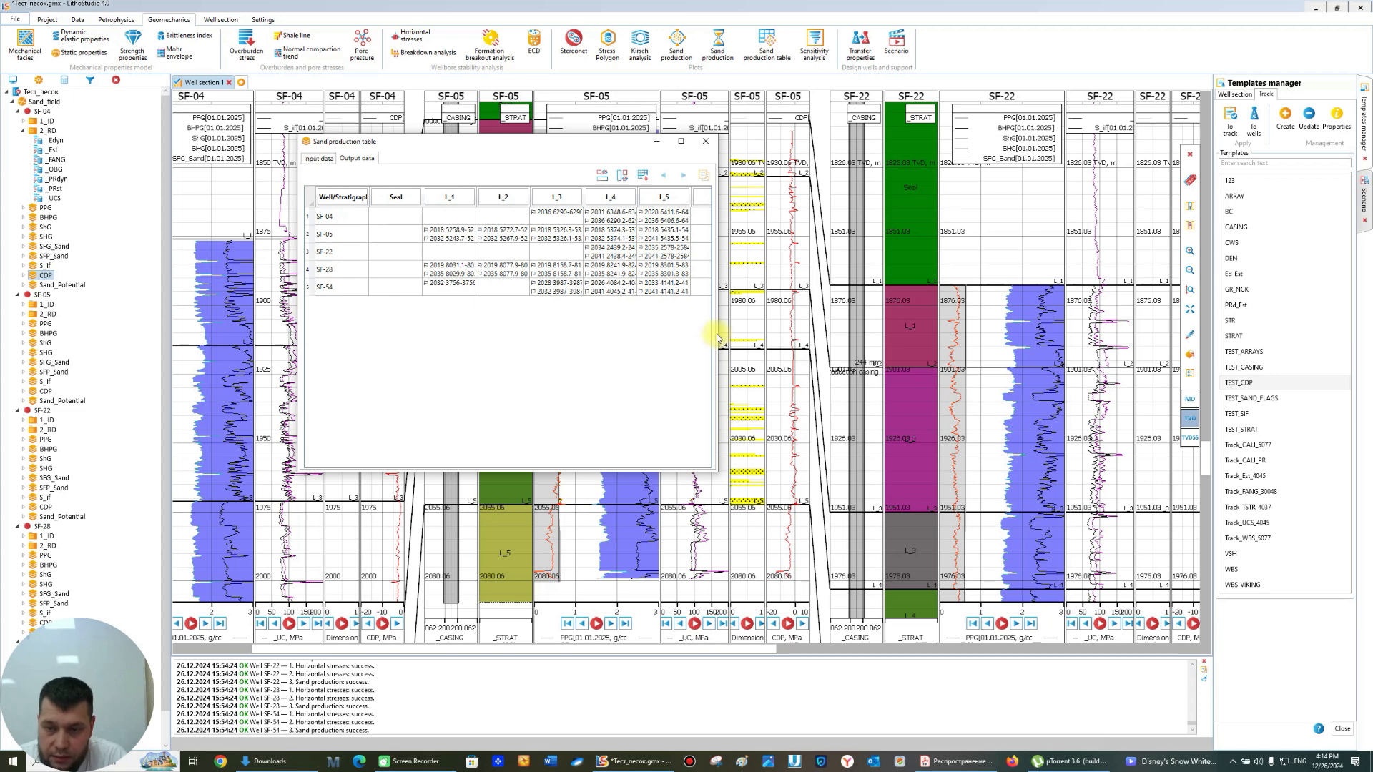
pyautogui.moveTo(719, 334); pyautogui.dragTo(1070, 331)
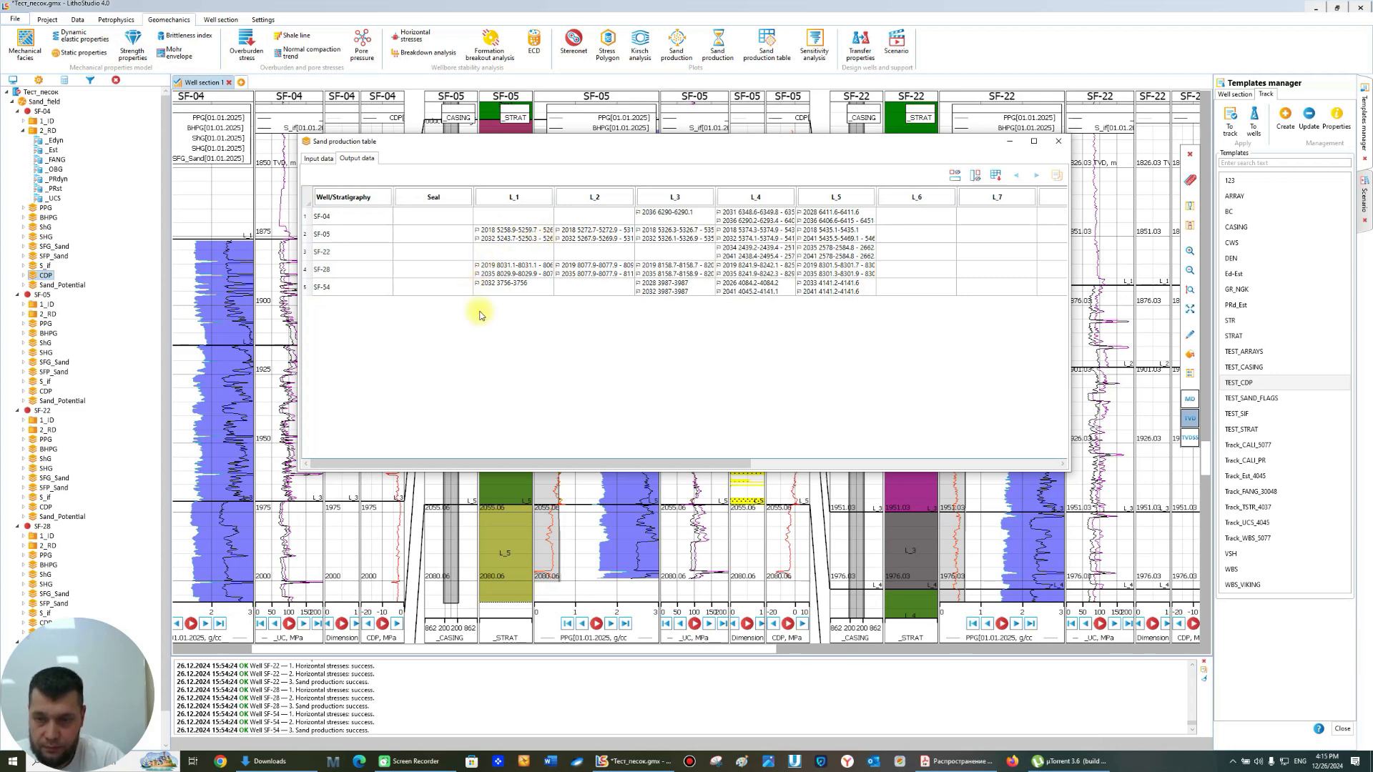
# - Regenerate the table with Stratigraphy on the X axis and Time on the Y axis, and check the L_1 intervals for the first sand production years
pyautogui.click(319, 159)
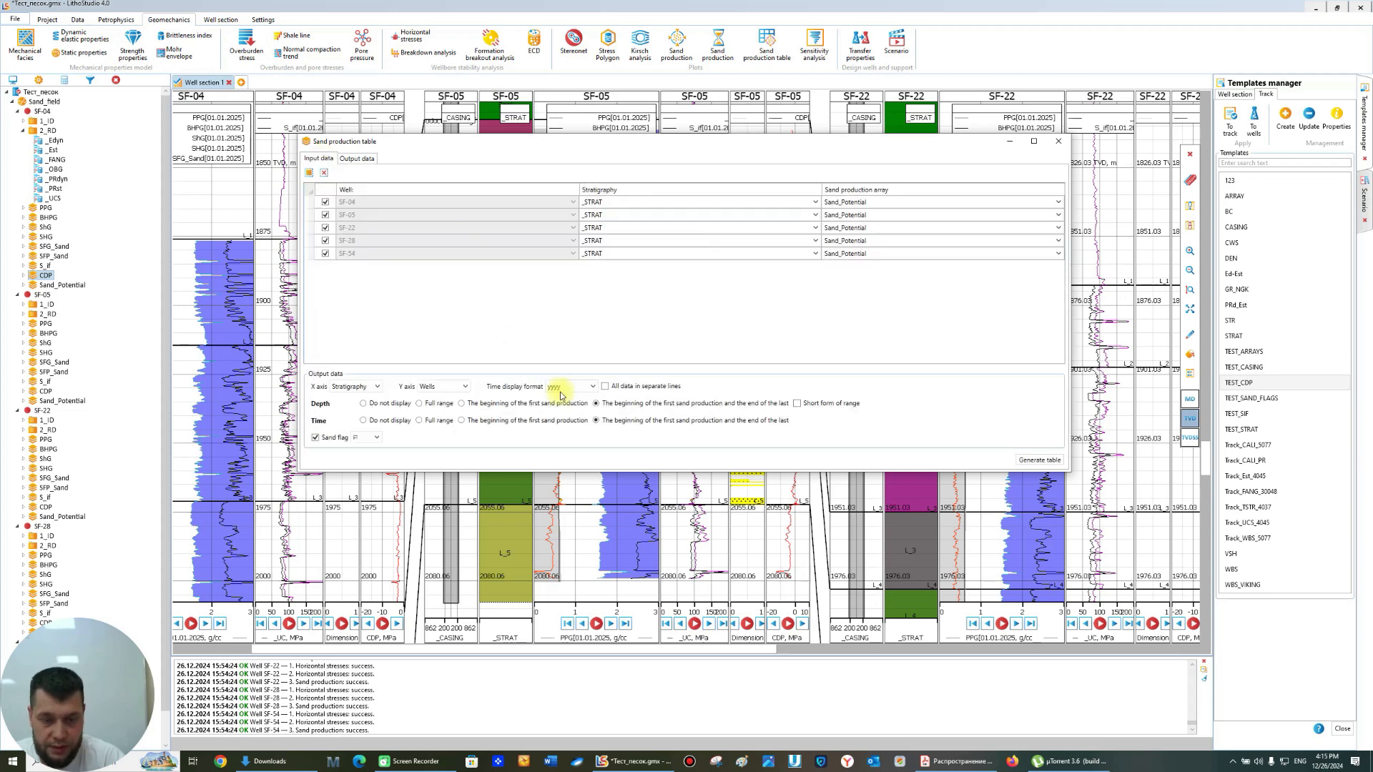
pyautogui.click(354, 387)
pyautogui.click(351, 406)
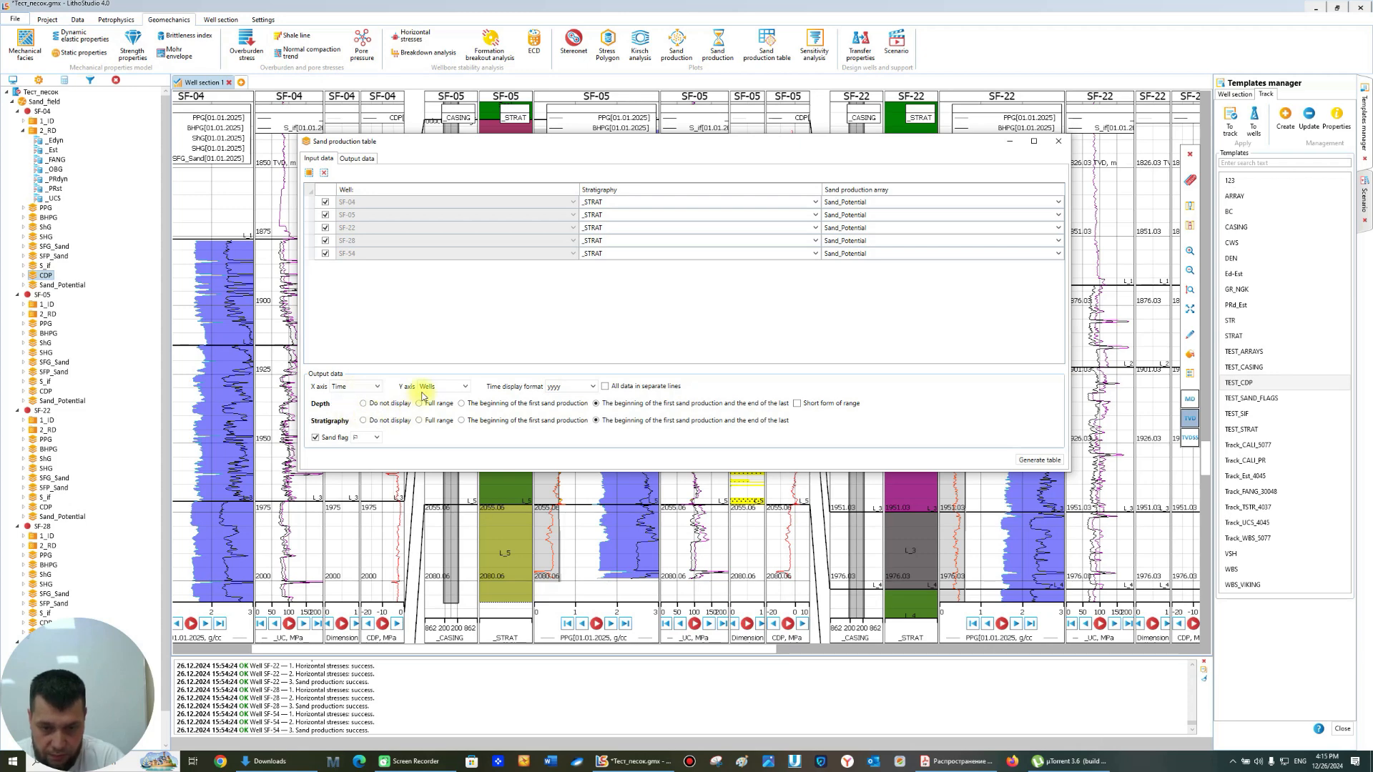
pyautogui.click(438, 390)
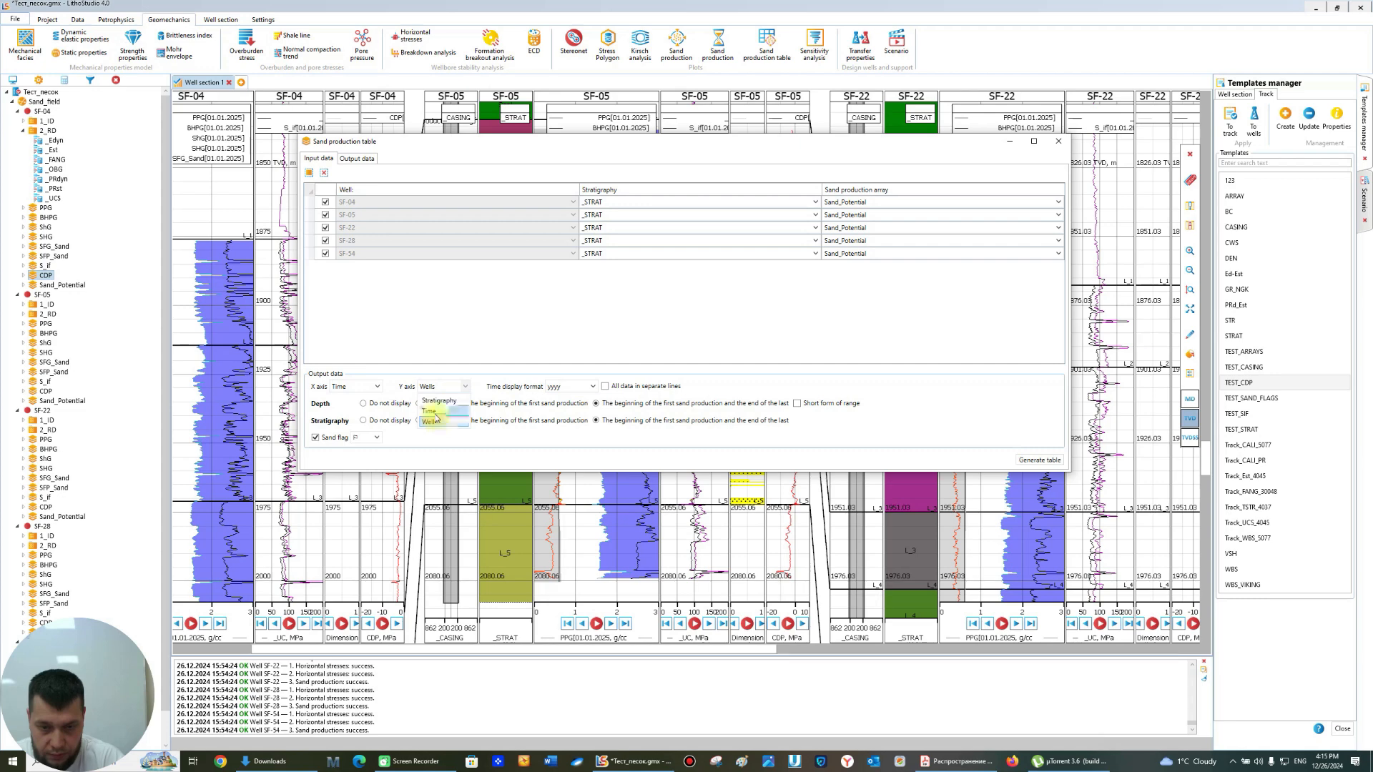
pyautogui.click(431, 411)
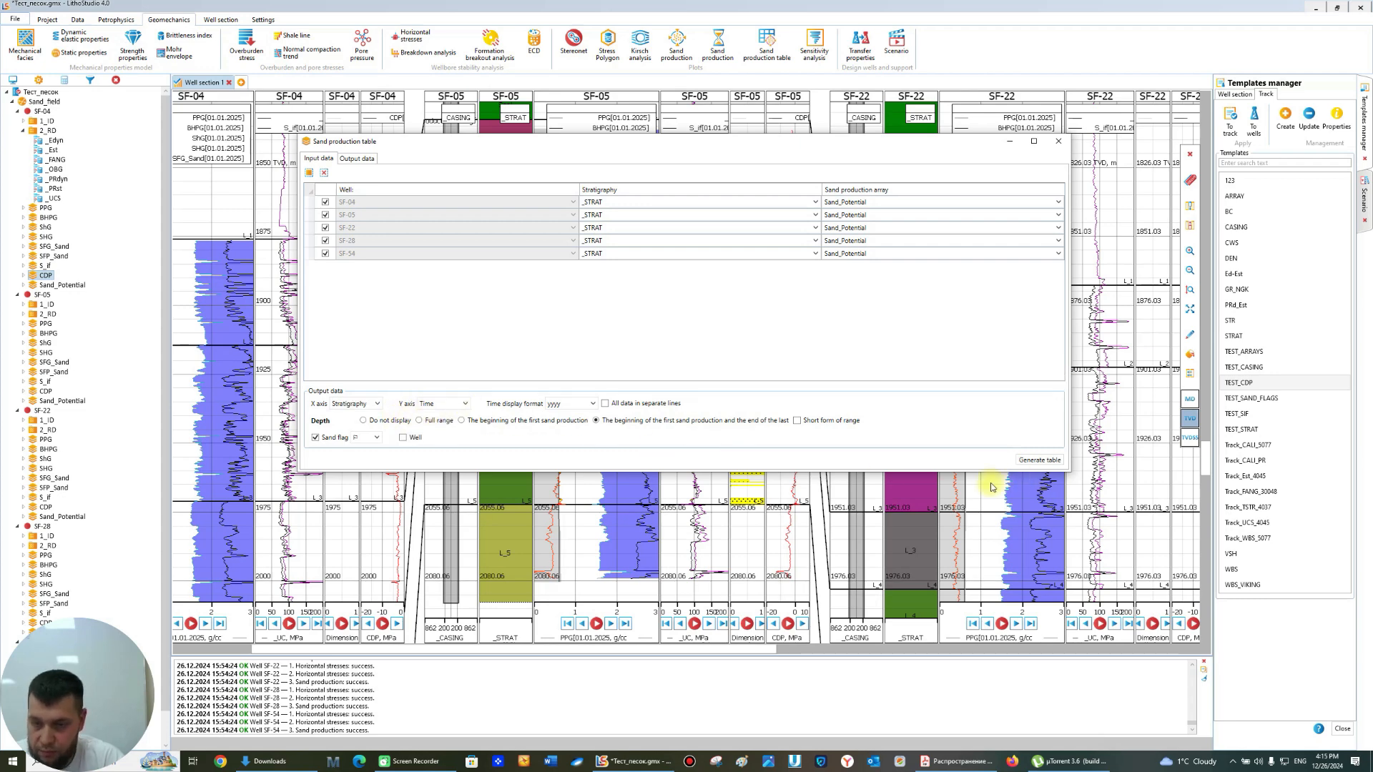
pyautogui.click(1037, 460)
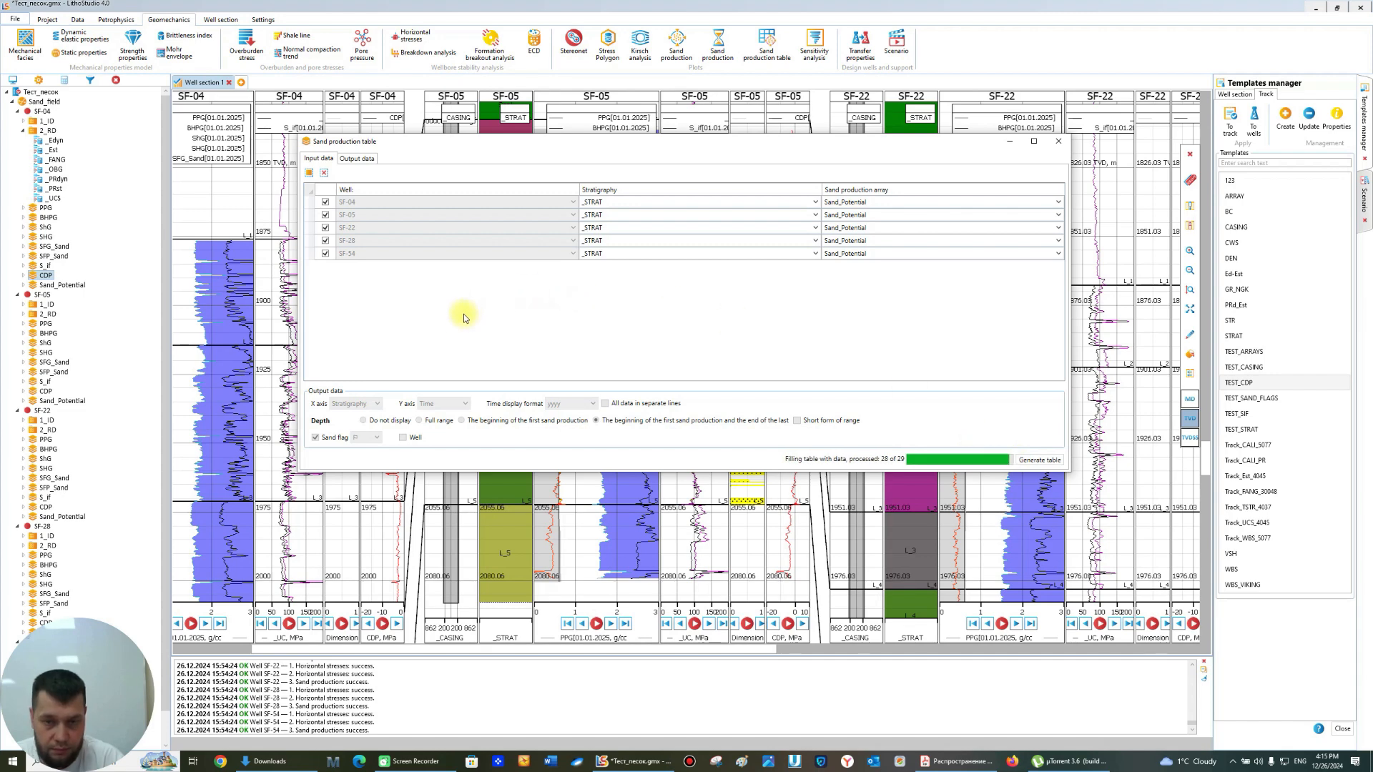
pyautogui.click(407, 343)
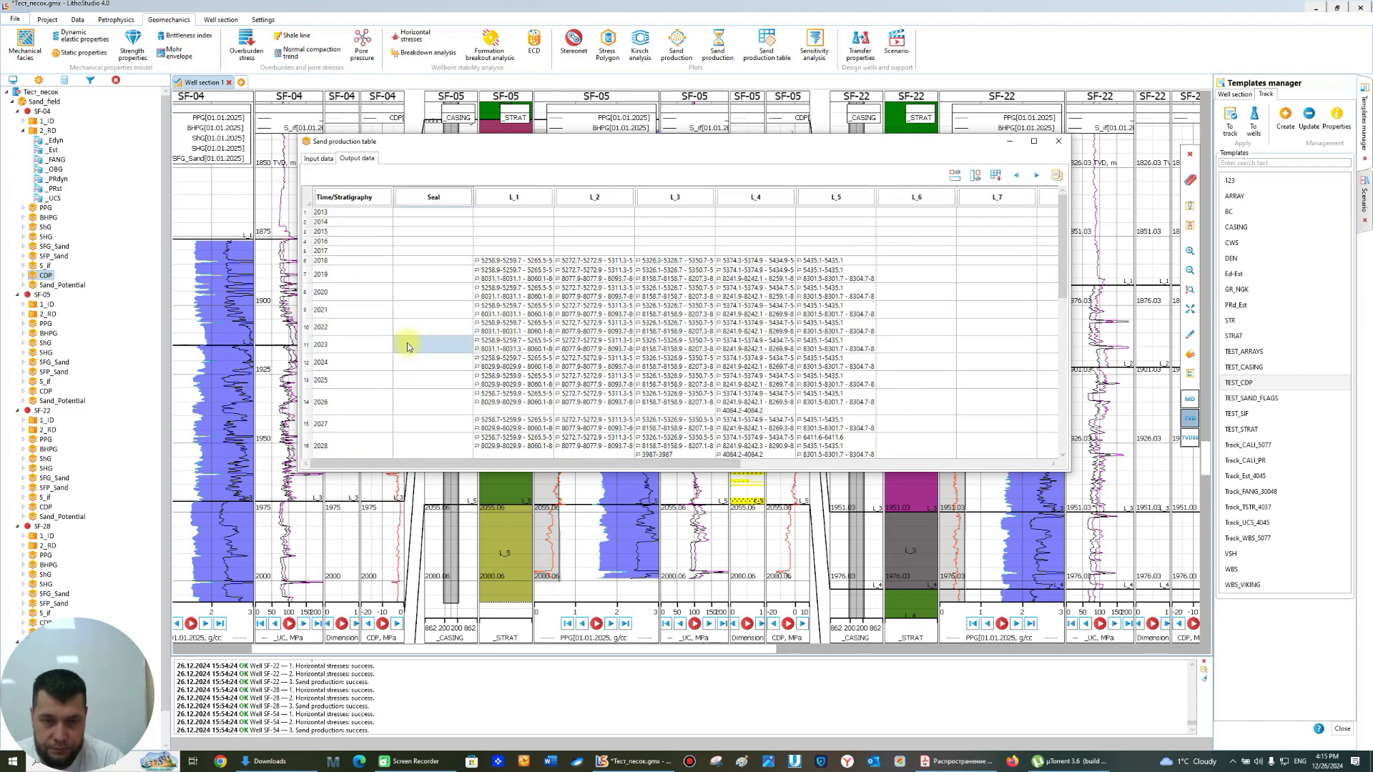
pyautogui.click(511, 274)
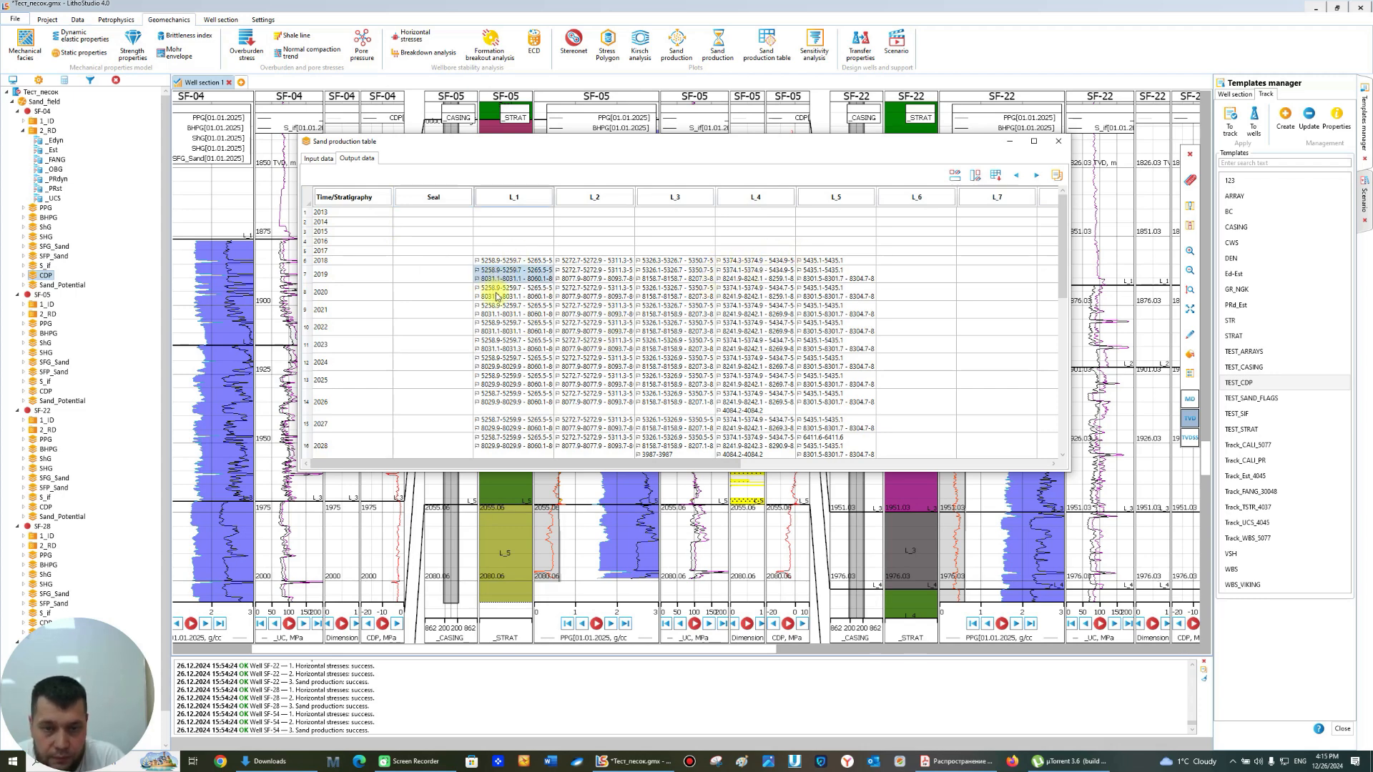
pyautogui.scroll(-7, 497, 297)
pyautogui.scroll(7, 471, 397)
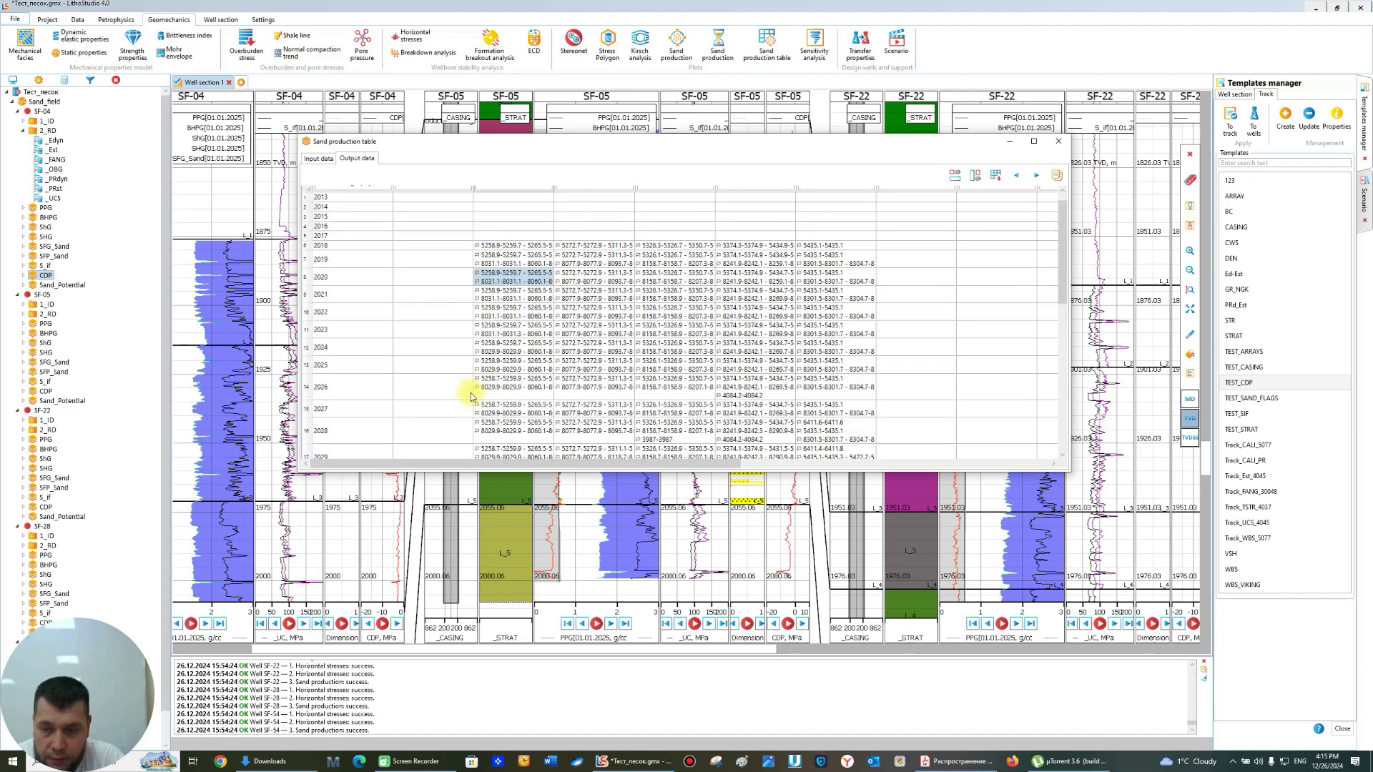
pyautogui.click(514, 262)
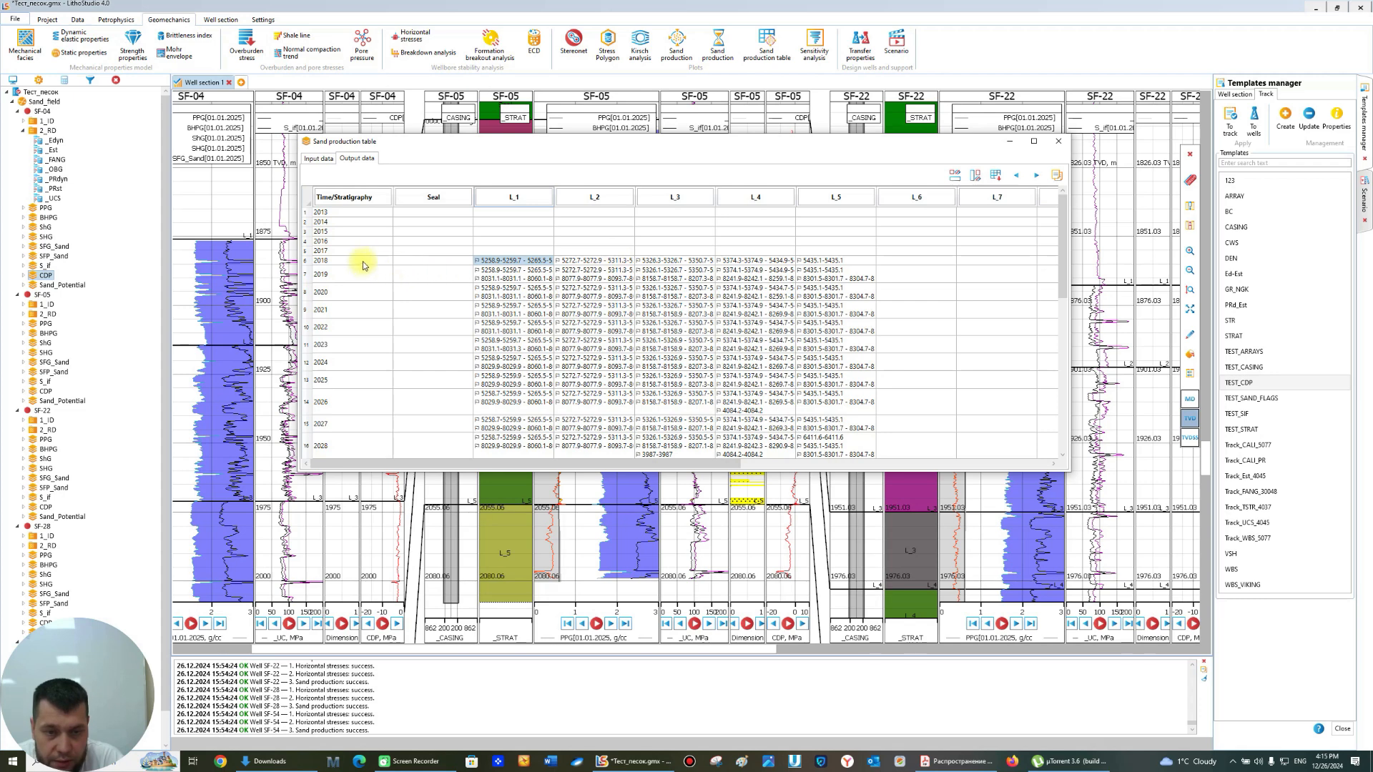
# - Include the well names in the table cells, regenerate the table and show its output data
pyautogui.click(318, 158)
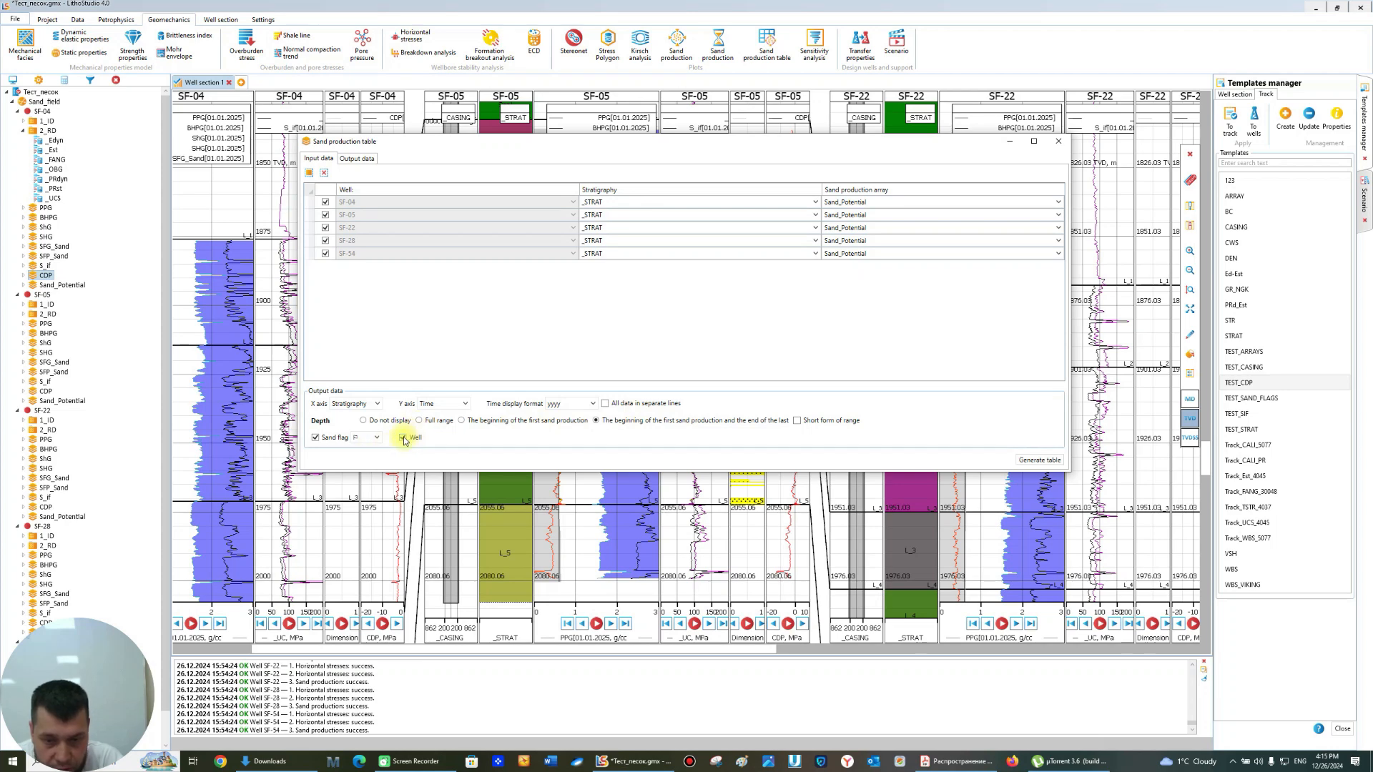
pyautogui.click(1039, 460)
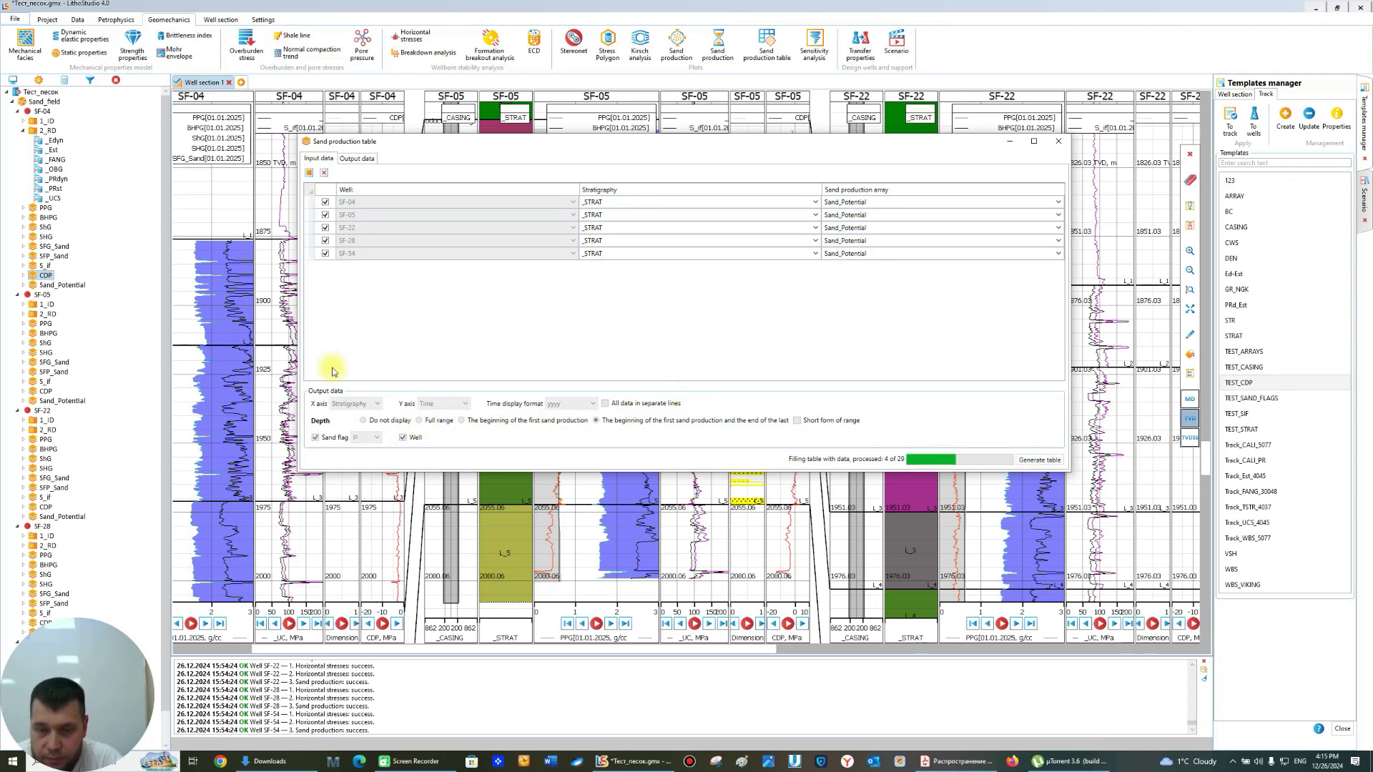
pyautogui.click(365, 160)
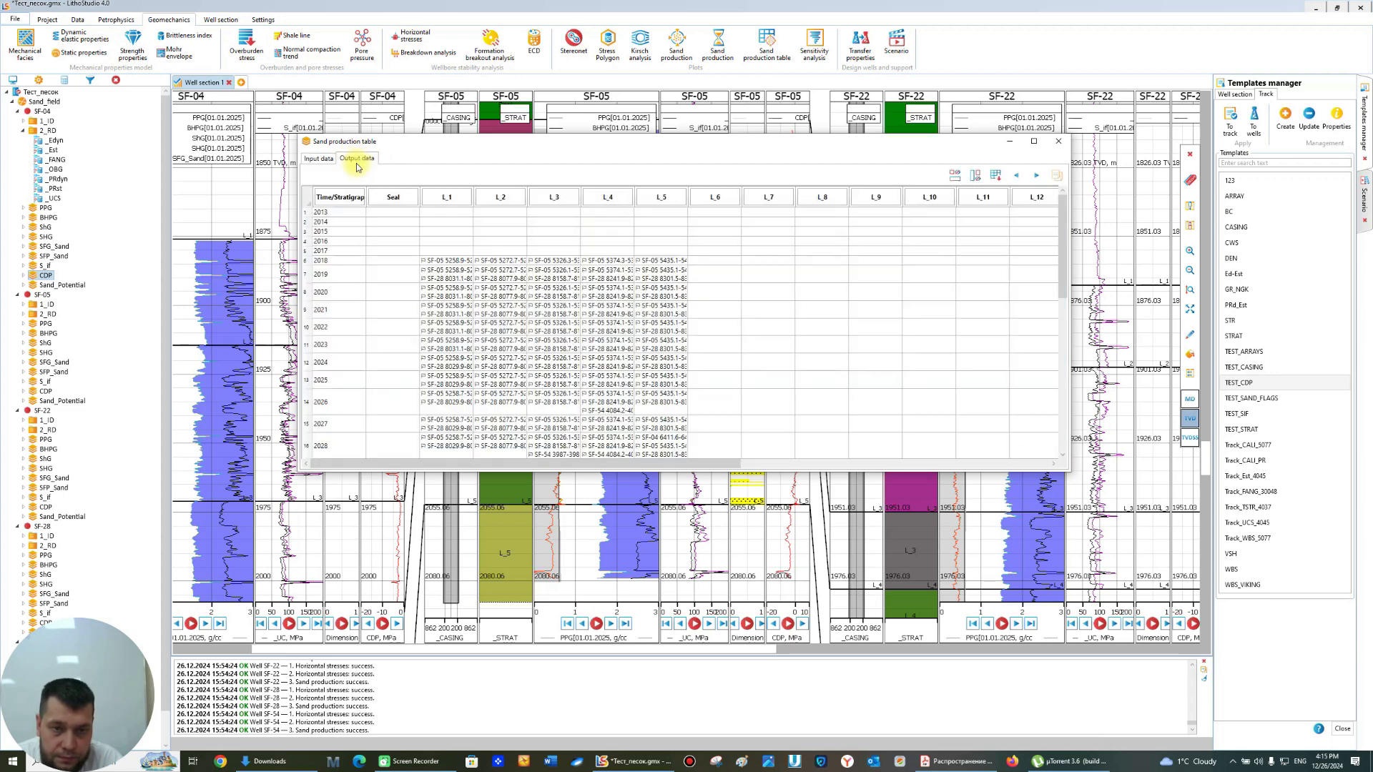
# - Examine which wells produce sand by year, checking the L_1 cells for 2018 and 2019 and the L_4 cell for 2035
pyautogui.click(509, 260)
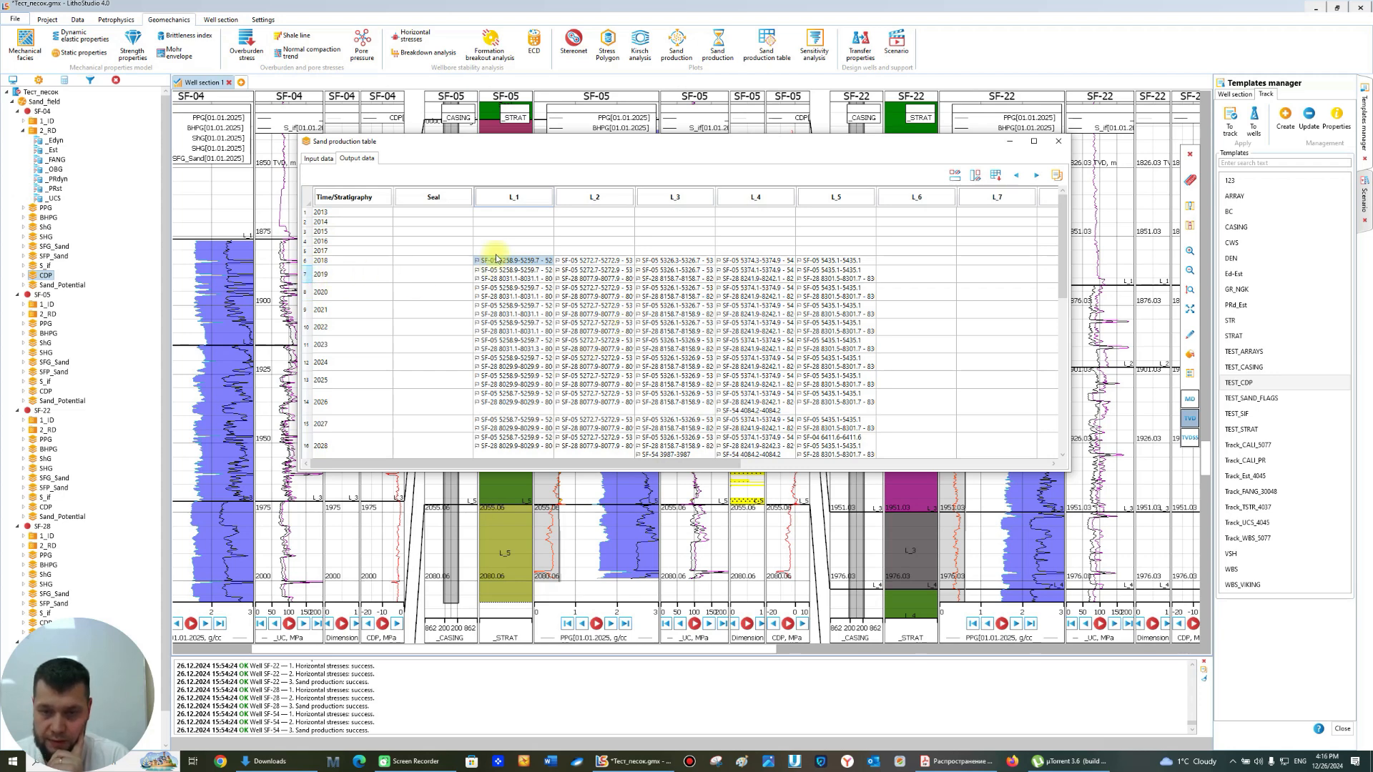
pyautogui.click(489, 281)
pyautogui.doubleClick(504, 278)
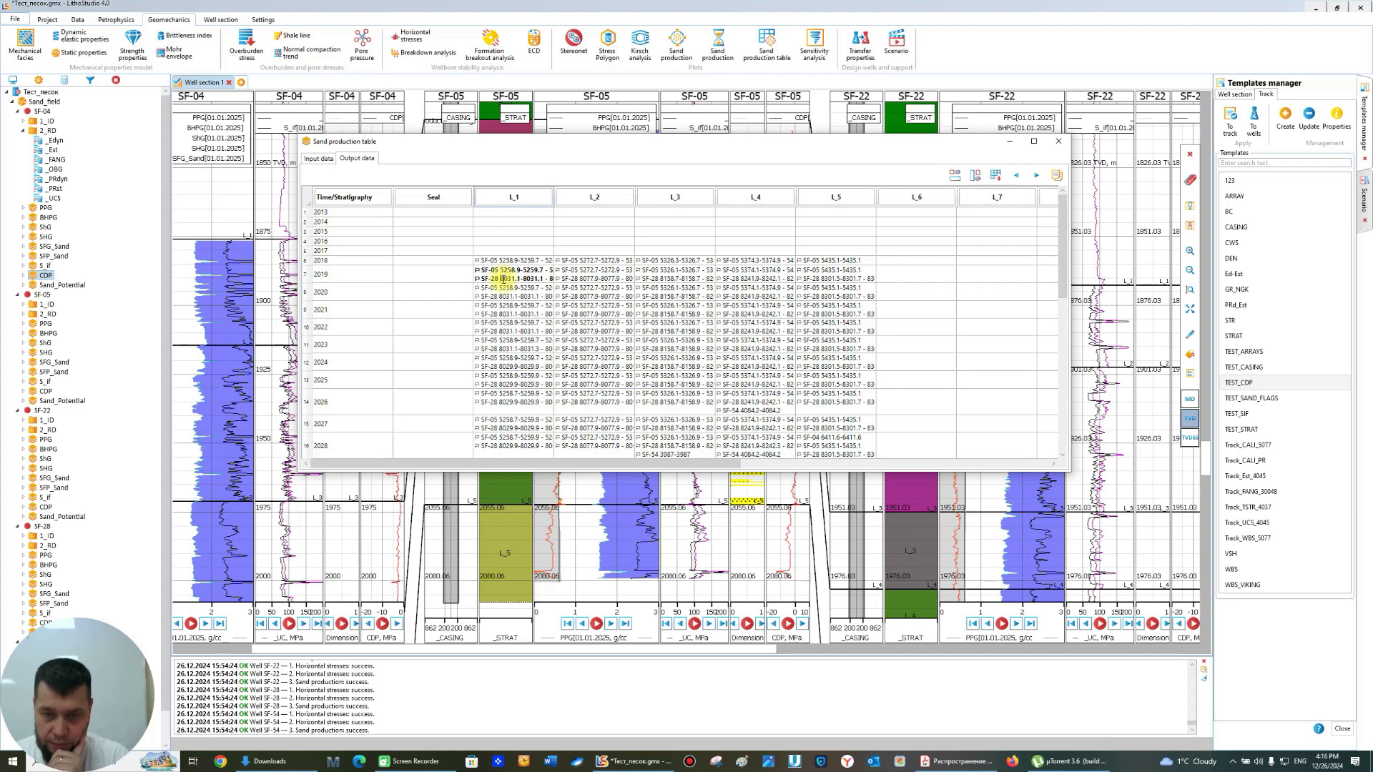
pyautogui.scroll(-5, 502, 404)
pyautogui.scroll(-3, 505, 405)
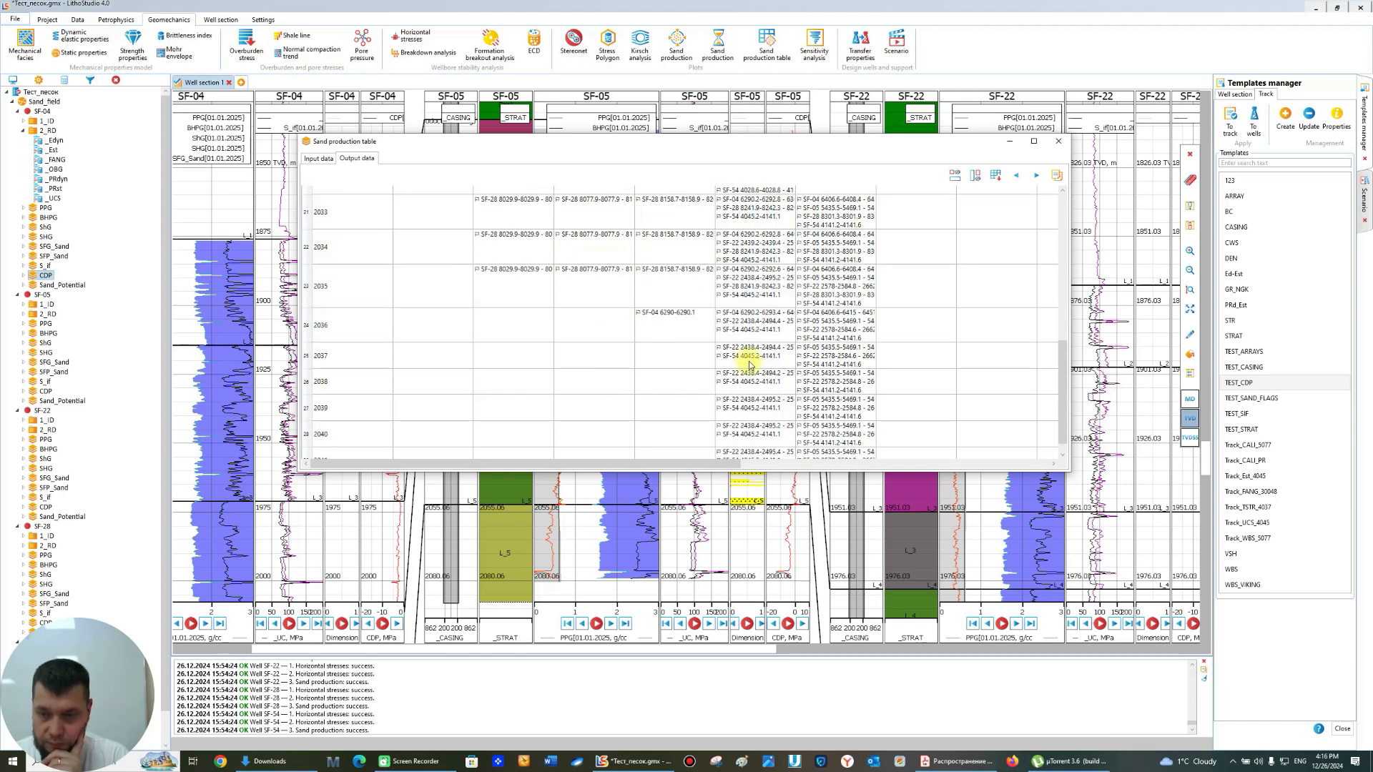
pyautogui.click(751, 292)
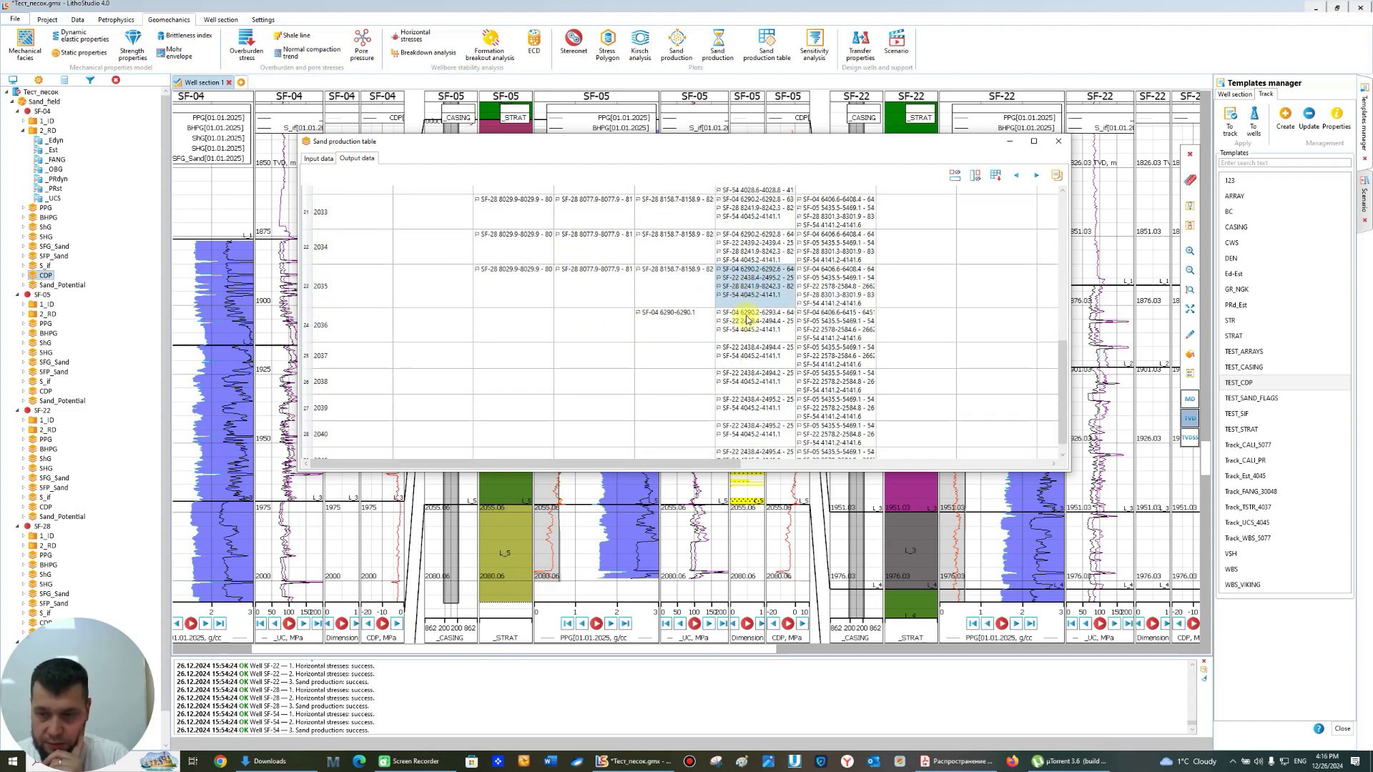
pyautogui.scroll(3, 745, 319)
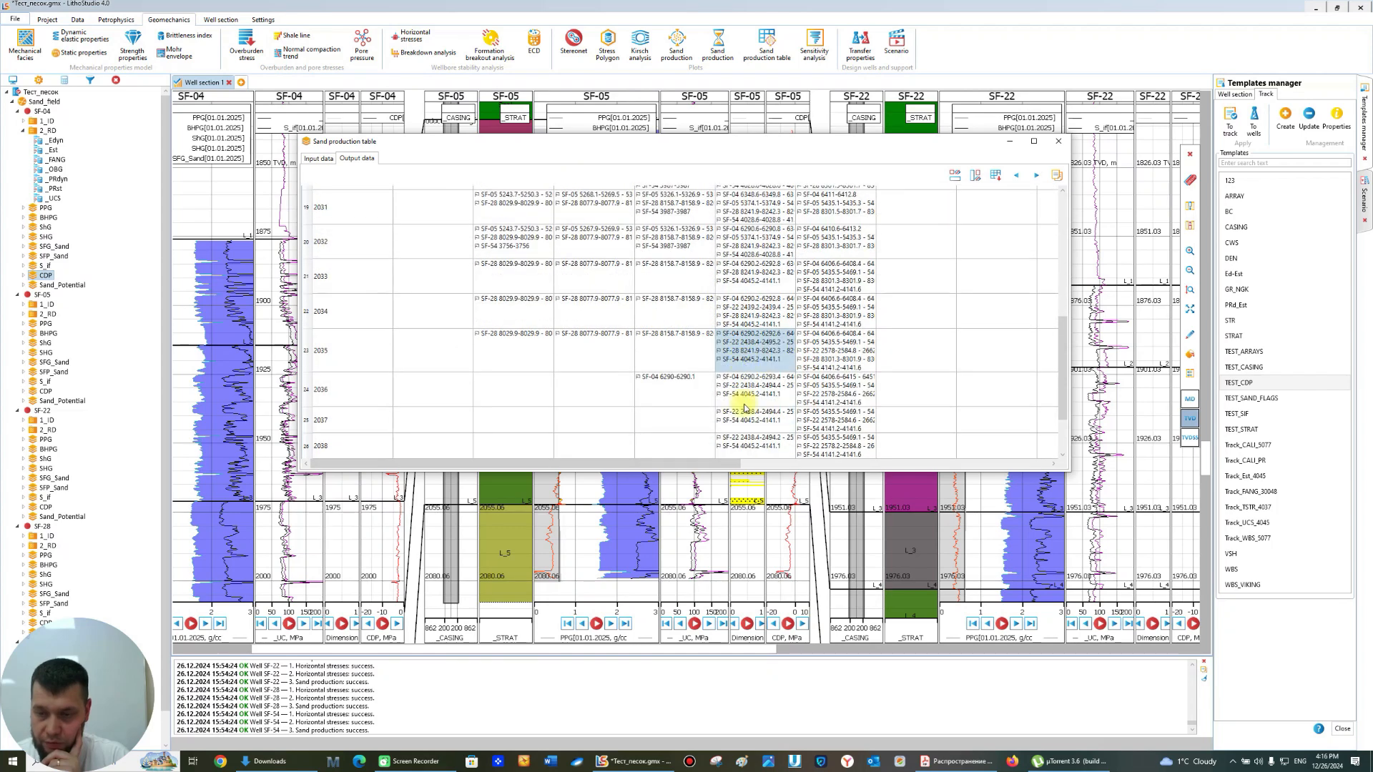
pyautogui.scroll(-1, 747, 340)
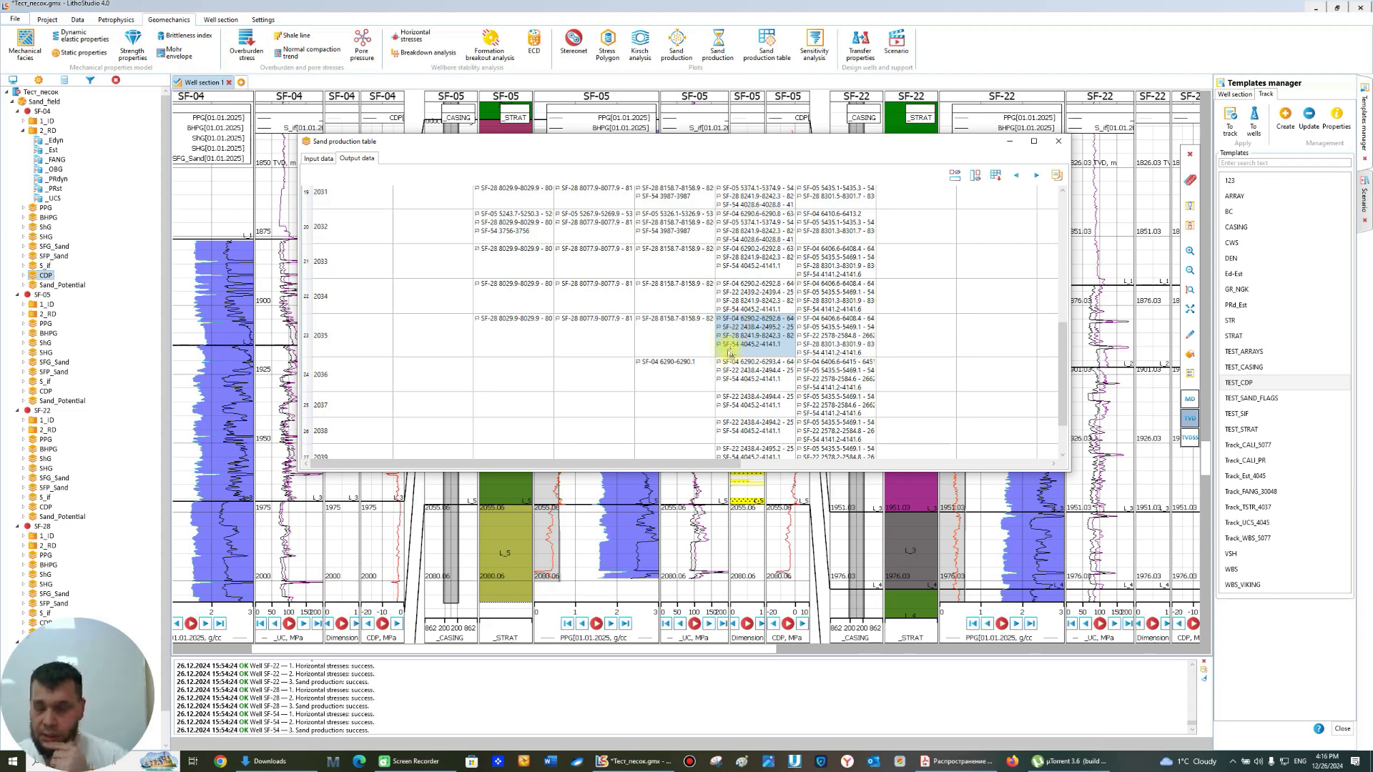
pyautogui.click(321, 158)
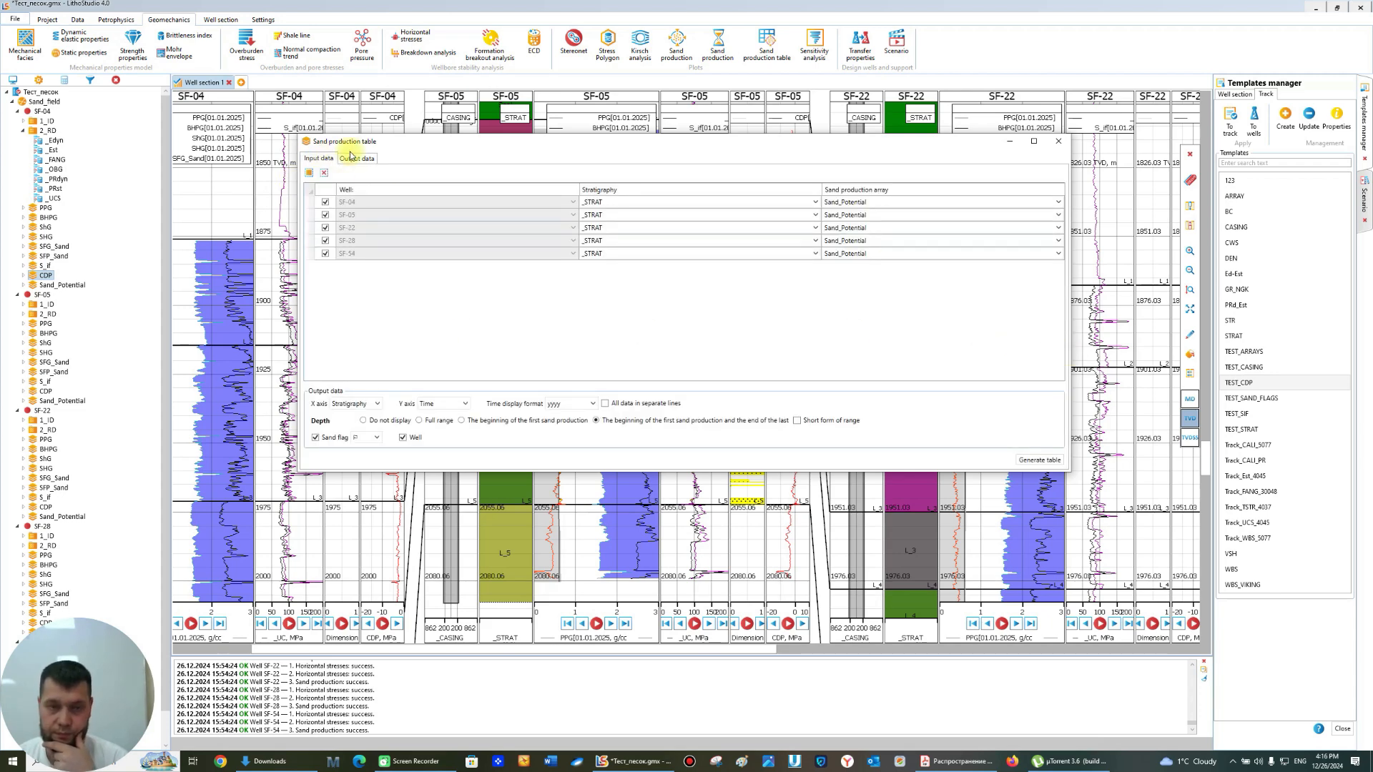
pyautogui.click(360, 158)
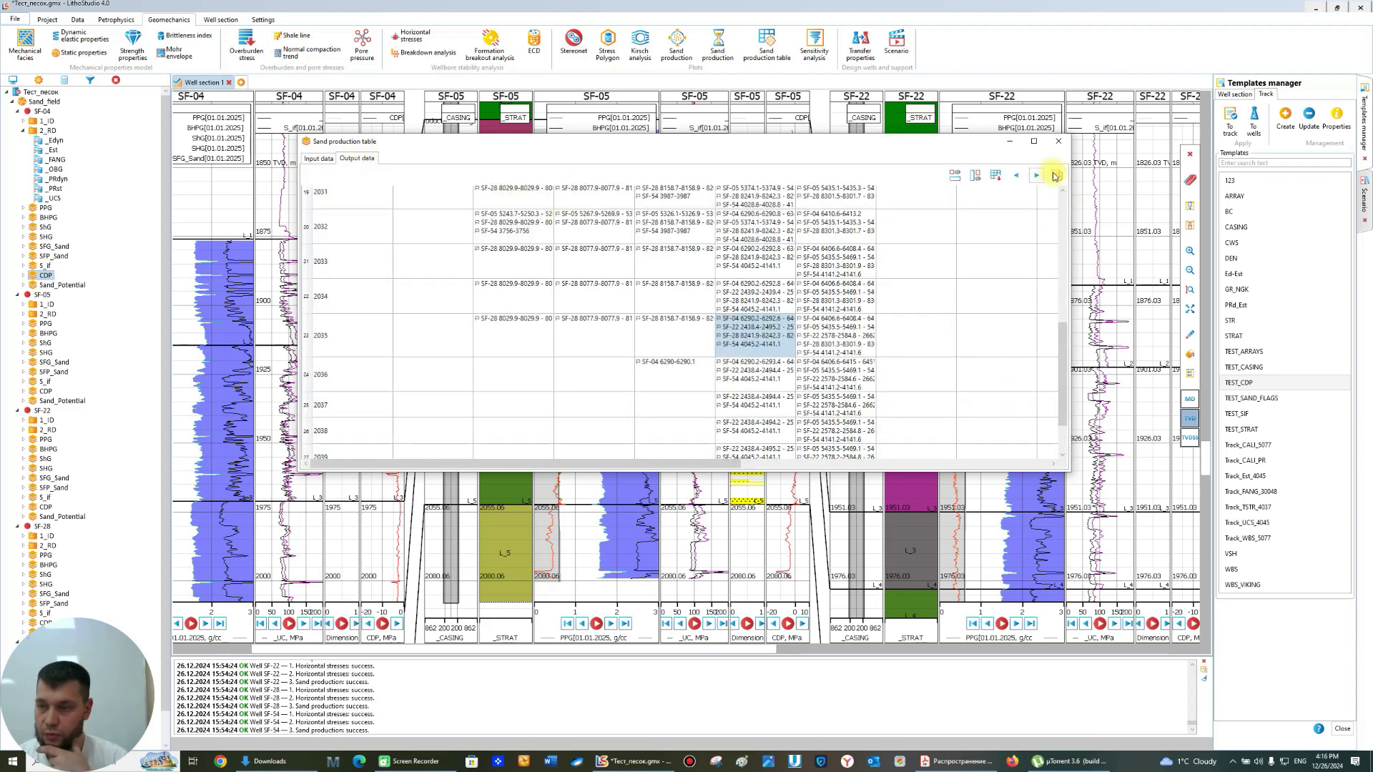